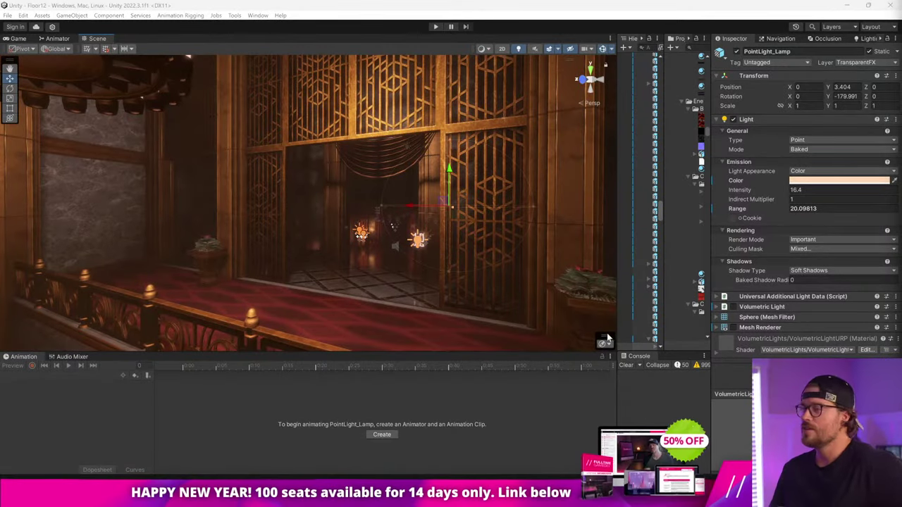
Widen the object and asset lists, and inspect the lighting around the staircase hall and its large chandelier
left_click_drag(616, 321, 561, 319)
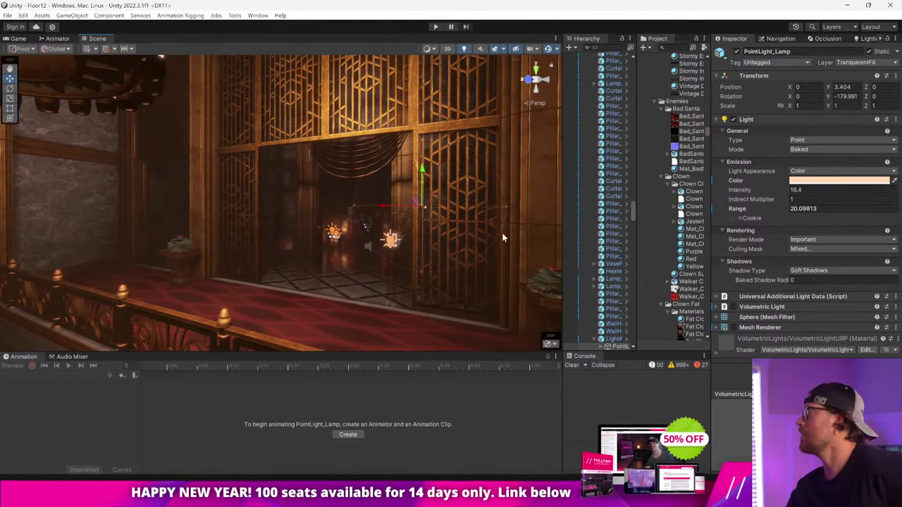
right_click_drag(502, 238, 761, 285)
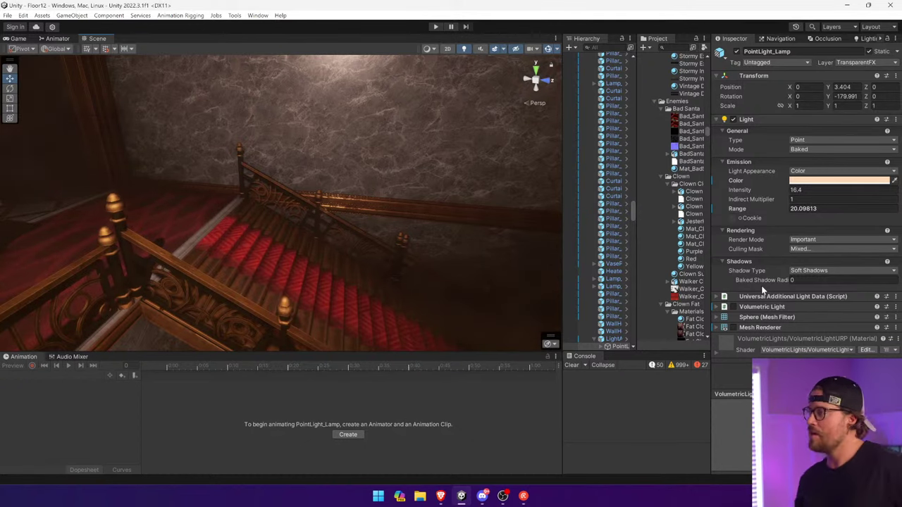
right_click_drag(377, 216, 604, 345)
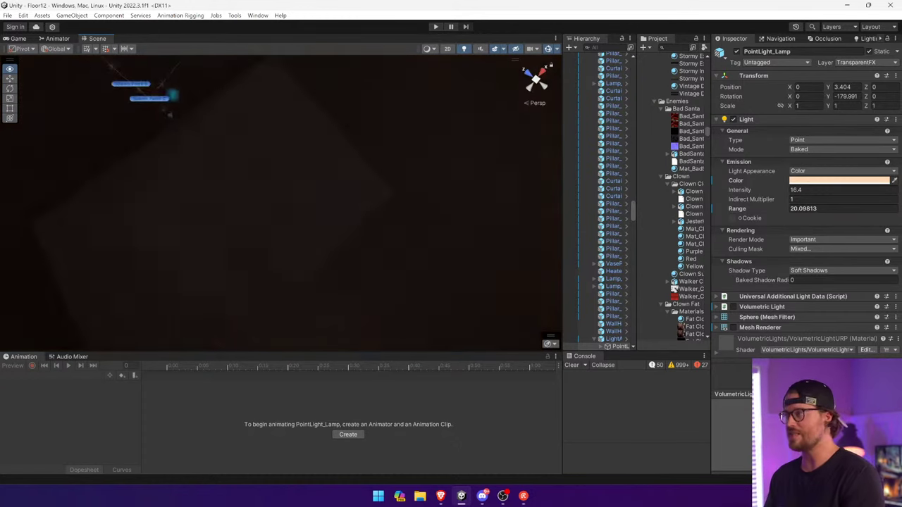
right_click_drag(849, 134, 895, 43)
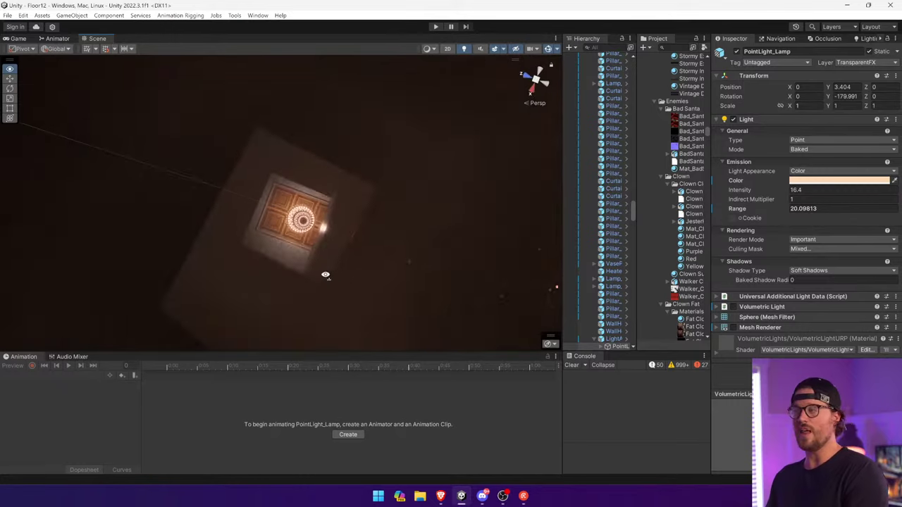
key("w")
right_click_drag(327, 272, 385, 468)
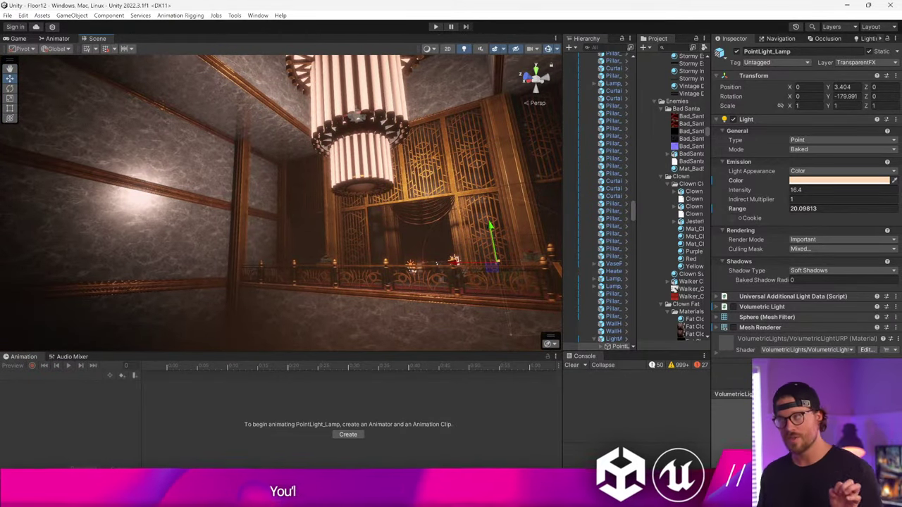
Select the point light nested inside the large hall chandelier
right_click_drag(305, 391, 335, 163)
key("w")
left_click(255, 179)
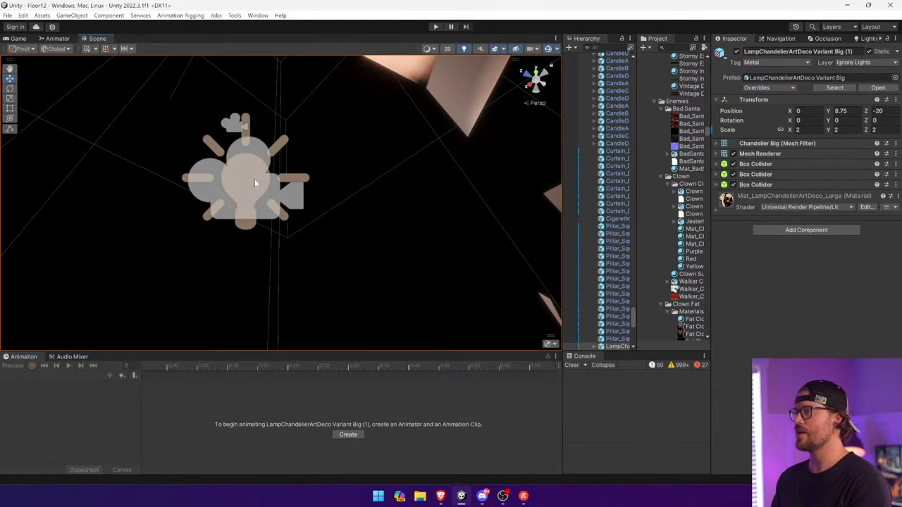
left_click(255, 178)
left_click(254, 178)
left_click(255, 178)
left_click(254, 178)
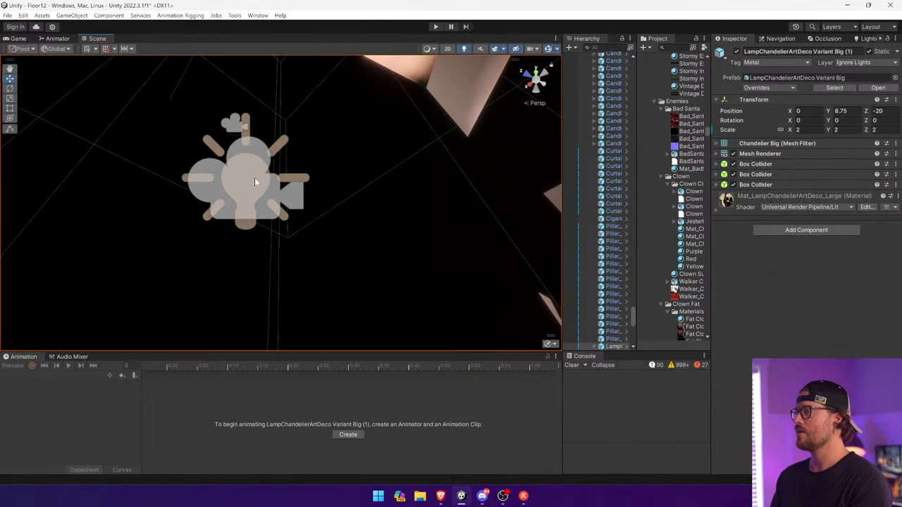
left_click(254, 178)
left_click(254, 178)
Reduce the chandelier point light's range to about 26.08 and lower the light to Y 3.11 at the chandelier's lower tier
right_click_drag(254, 178, 458, 321)
key("s")
left_click_drag(296, 304, 299, 355)
right_click_drag(299, 352, 375, 182)
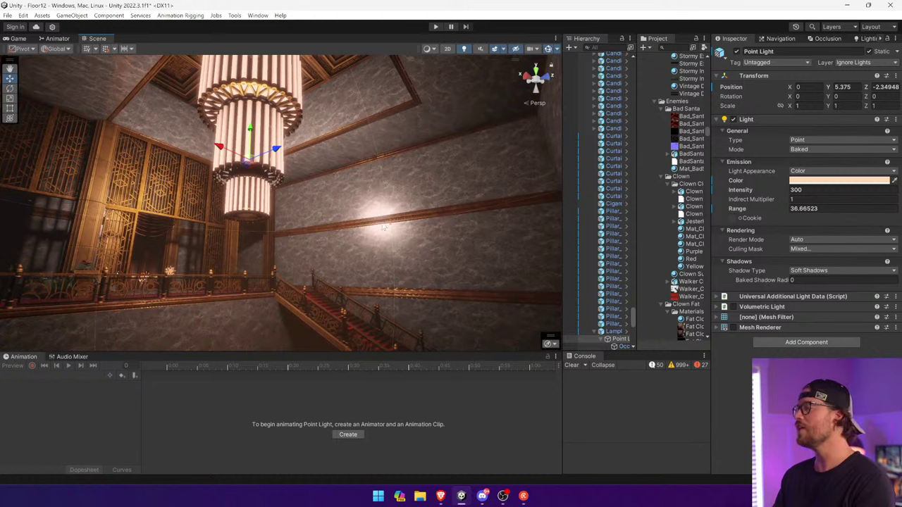
left_click_drag(395, 224, 367, 211)
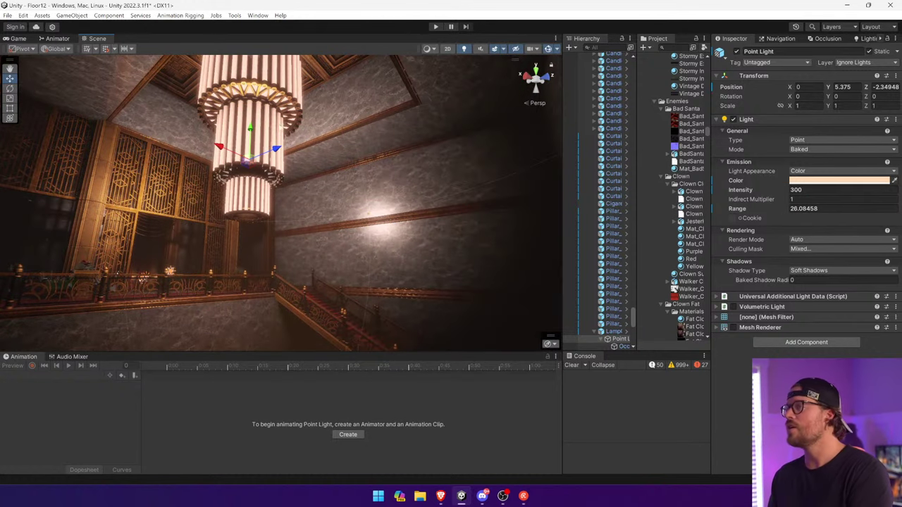
left_click_drag(250, 116, 249, 188)
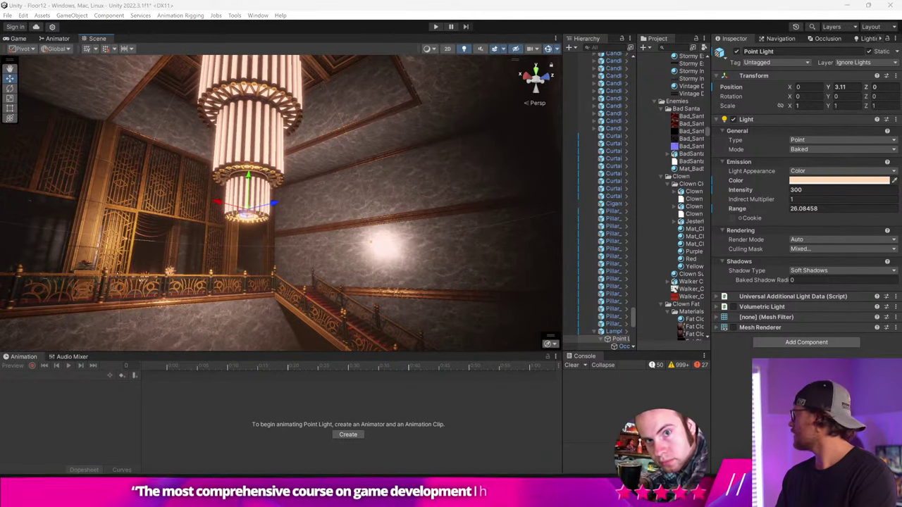
Set the cookie to None on the smaller chandelier's point light in the curtained room
right_click_drag(267, 222, 401, 131)
left_click(296, 122)
left_click(297, 121)
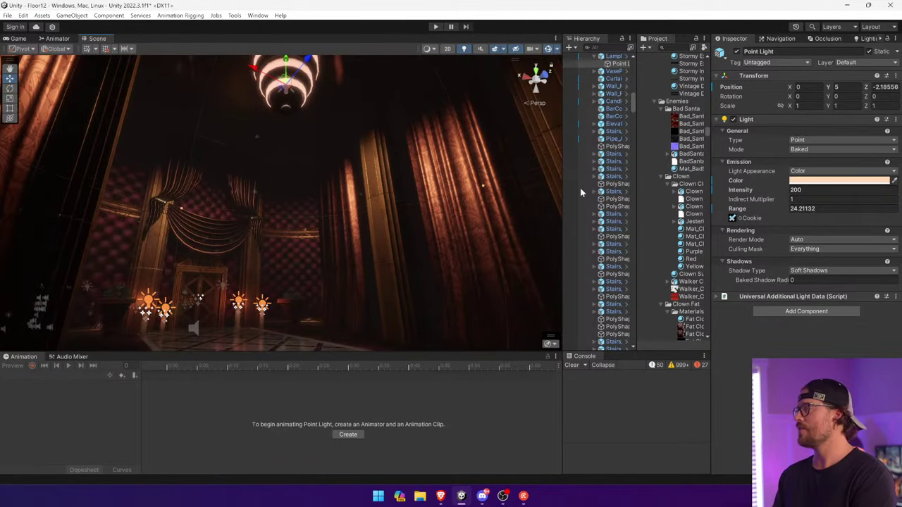
left_click(740, 219)
type("none")
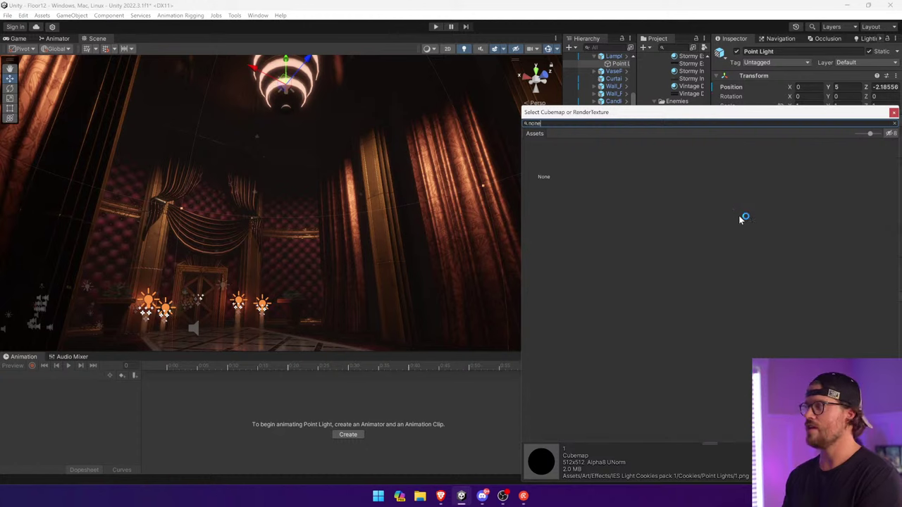
left_click(547, 165)
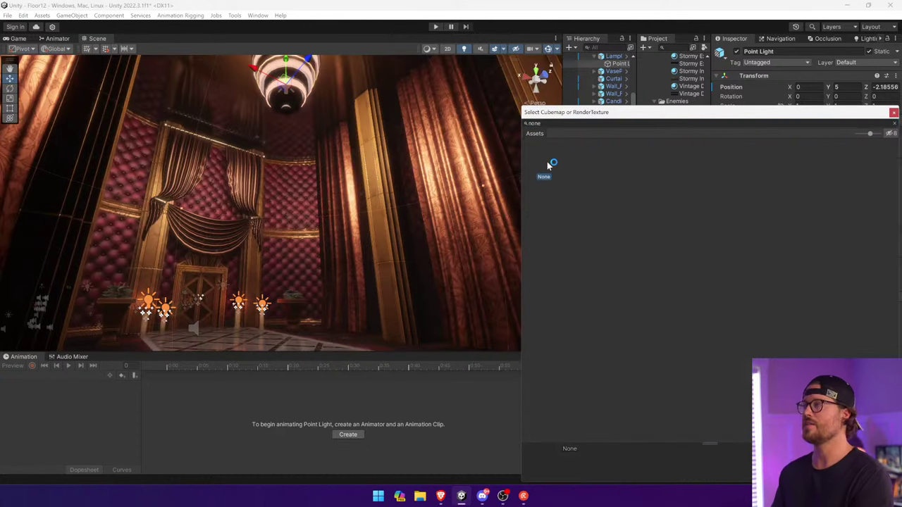
Reduce the small chandelier light's range to about 15.42 and lower the light to Y -2.13, below the lamp
right_click_drag(431, 157, 360, 82)
left_click_drag(305, 191, 311, 263)
mouse_move(354, 189)
right_mouse_down()
mouse_move(358, 258)
mouse_move(357, 185)
right_mouse_up()
left_click_drag(290, 100, 291, 133)
right_click_drag(331, 141, 330, 212)
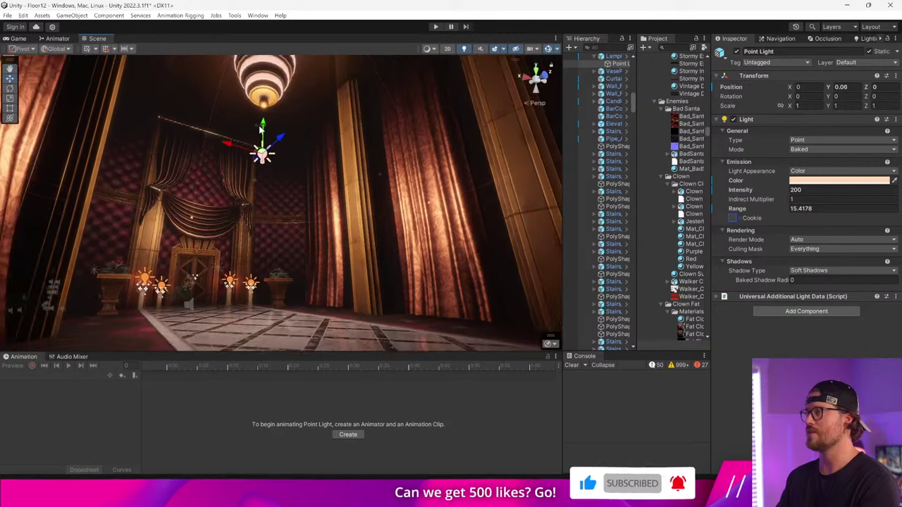
left_click_drag(261, 128, 261, 178)
right_click_drag(272, 181, 317, 170)
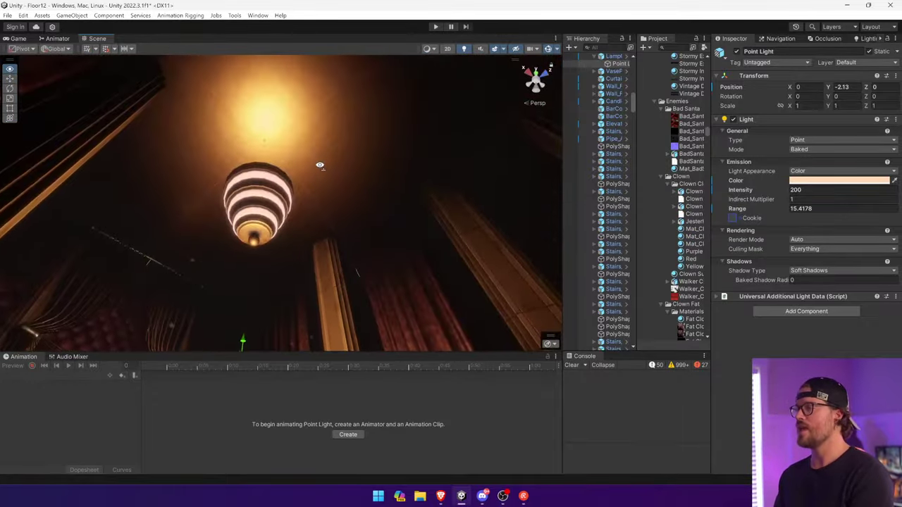
Select the poly shape forming the curtained room's ceiling and open the ProBuilder window docked beside the scene view
left_click(146, 308)
right_click_drag(146, 305, 254, 66)
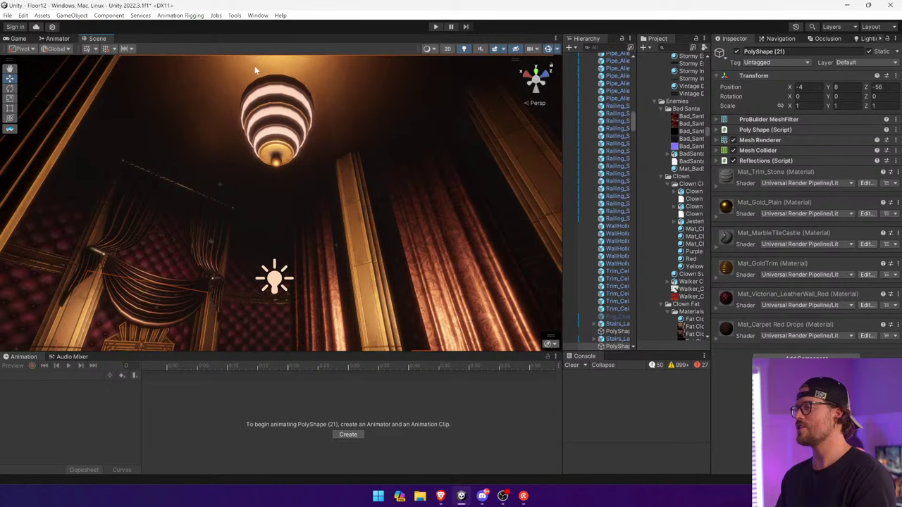
left_click(258, 15)
mouse_move(332, 191)
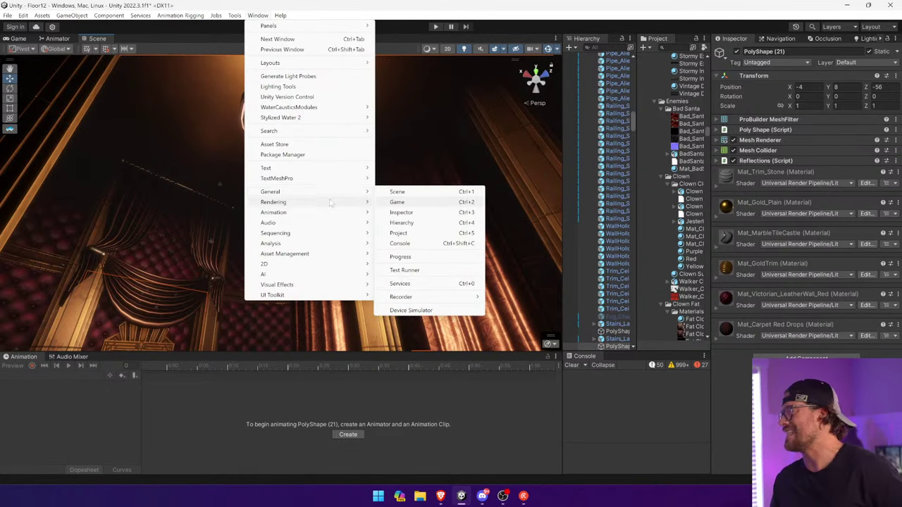
mouse_move(308, 208)
left_click(234, 15)
mouse_move(317, 38)
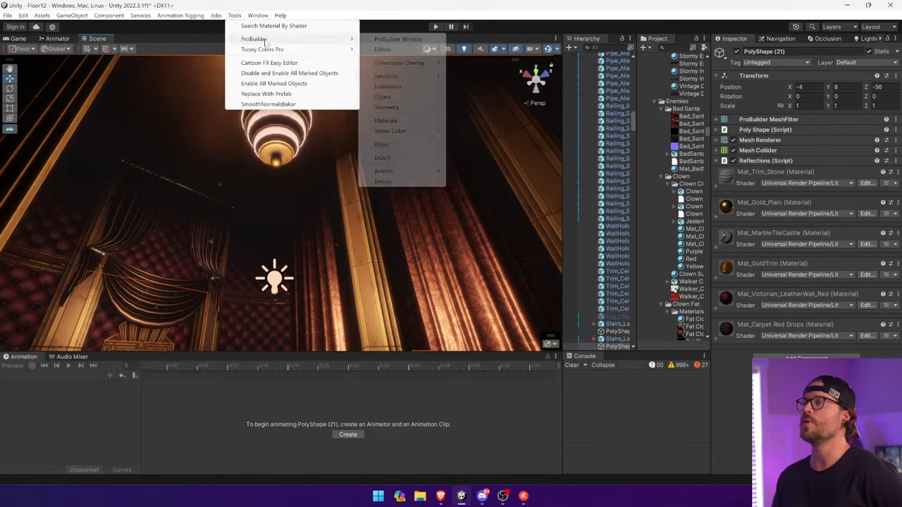
left_click(385, 38)
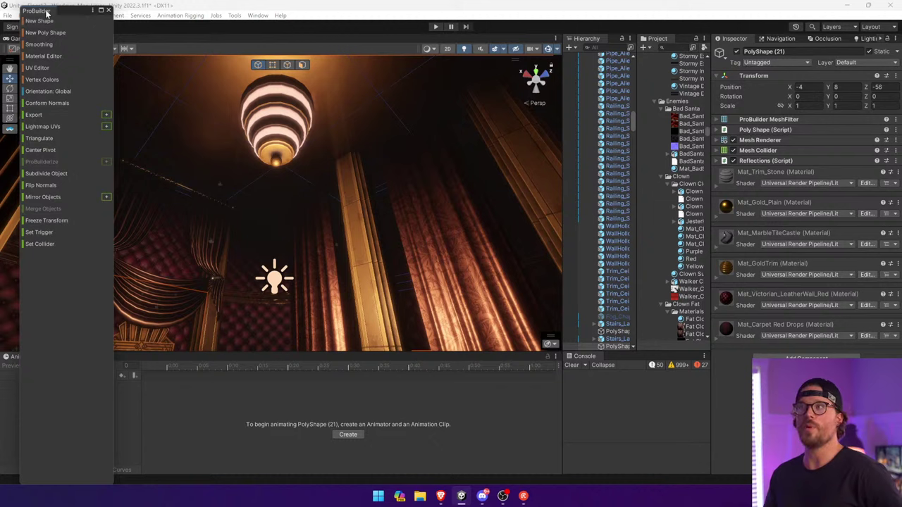
left_click_drag(47, 12, 7, 84)
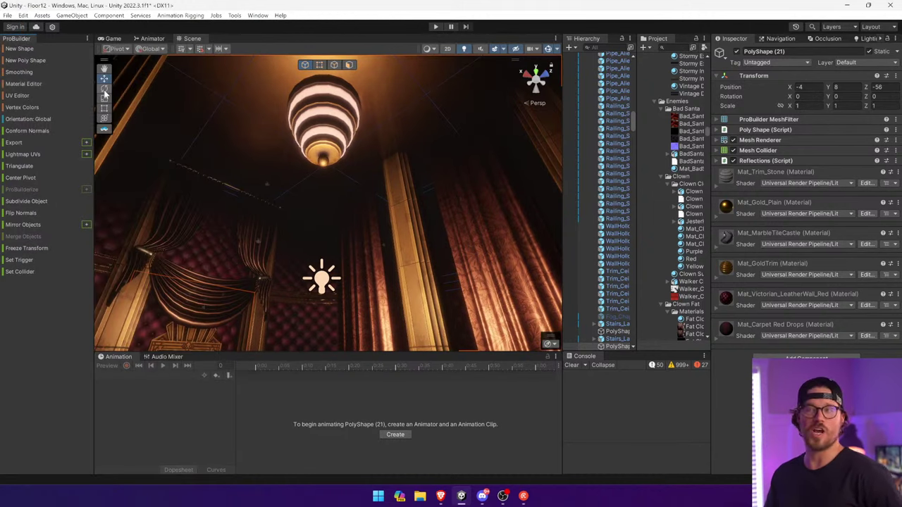
Switch to face selection and select all ceiling faces that share the same material
right_click_drag(205, 161, 359, 86)
left_click(349, 65)
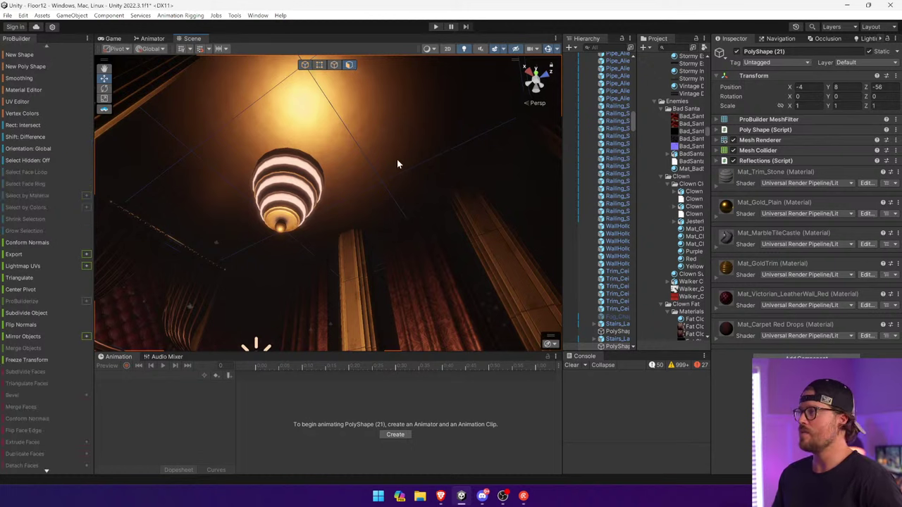
left_click(348, 141)
left_click(40, 195)
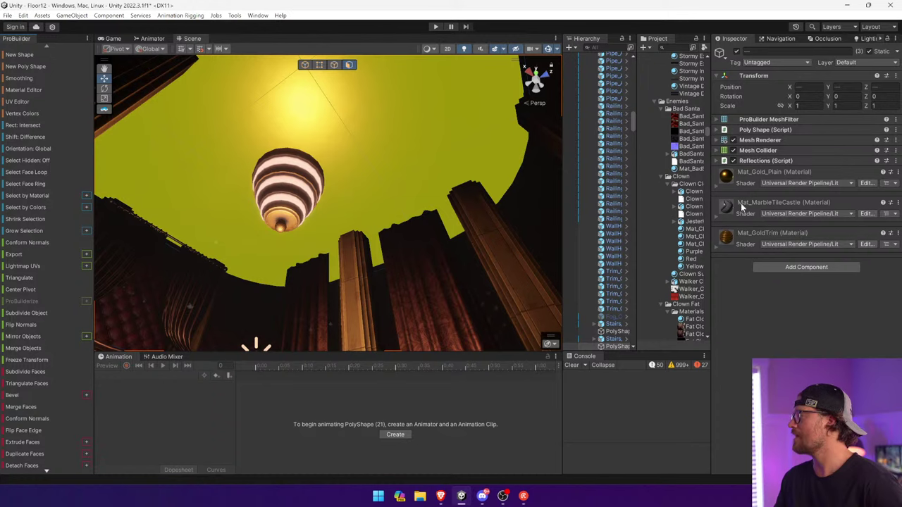
Locate the ceiling shape's gold material in the project assets and check which materials the leather half wall uses
right_click_drag(479, 205, 487, 264)
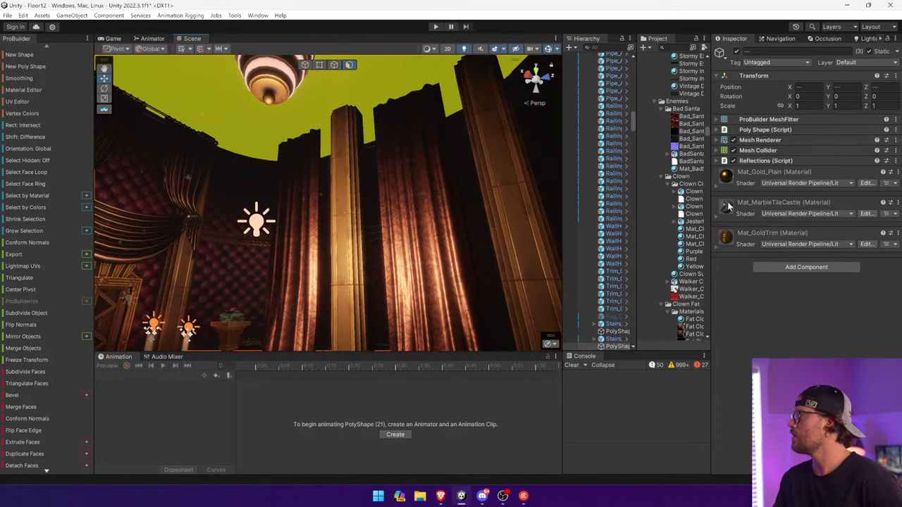
right_click(733, 176)
left_click(788, 217)
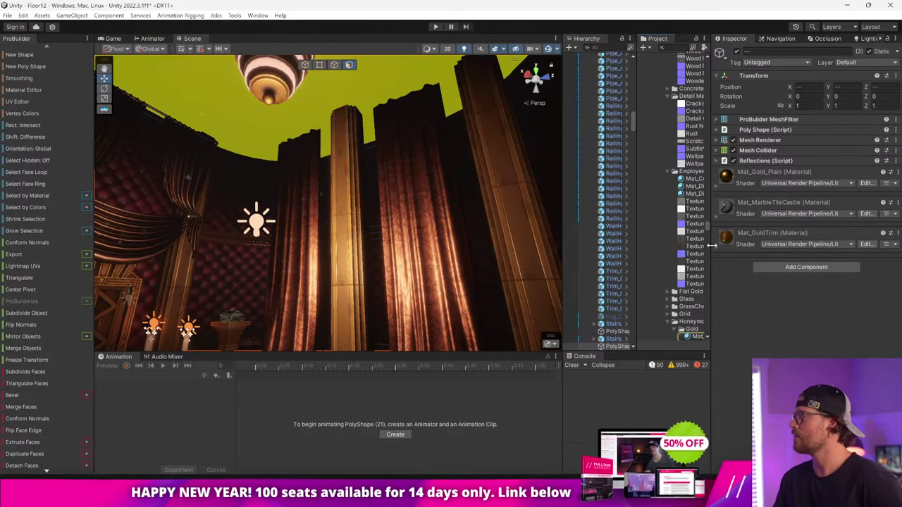
left_click_drag(712, 246, 816, 247)
scroll(771, 251, "down", 5)
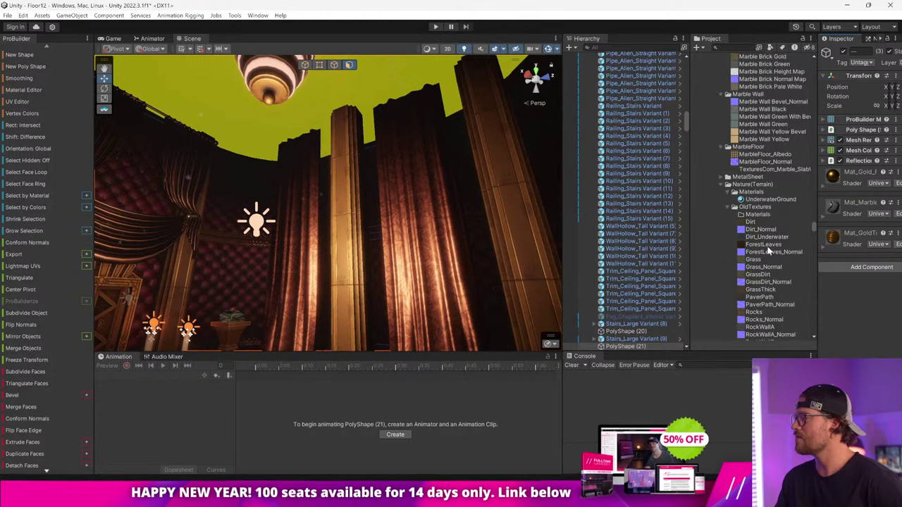
left_click(252, 274)
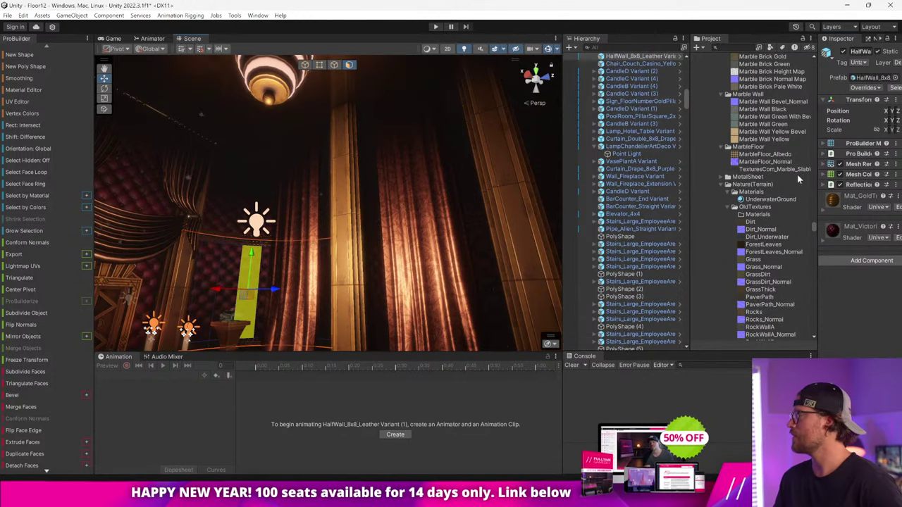
left_click_drag(815, 177, 781, 184)
Reselect the ceiling faces by material, search the project for "leather", and apply a tufted leather material to them
right_click_drag(204, 176, 207, 108)
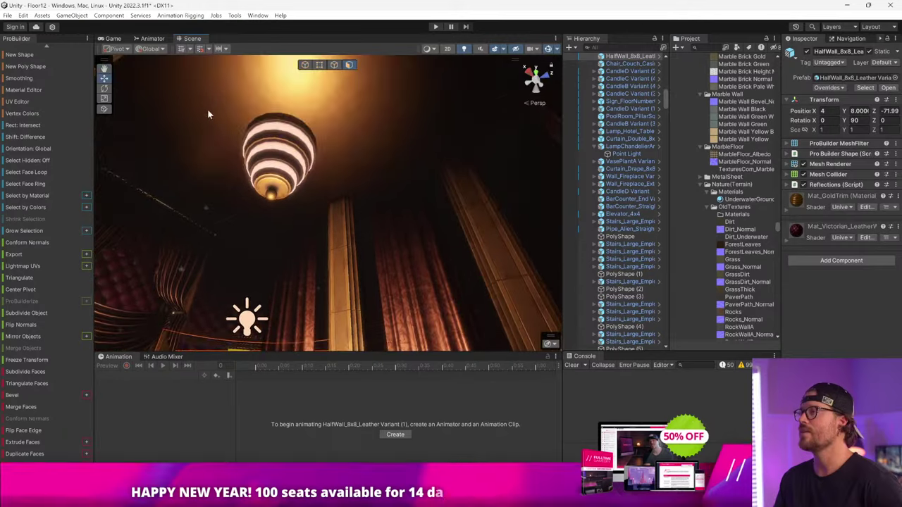
left_click(208, 110)
left_click(46, 195)
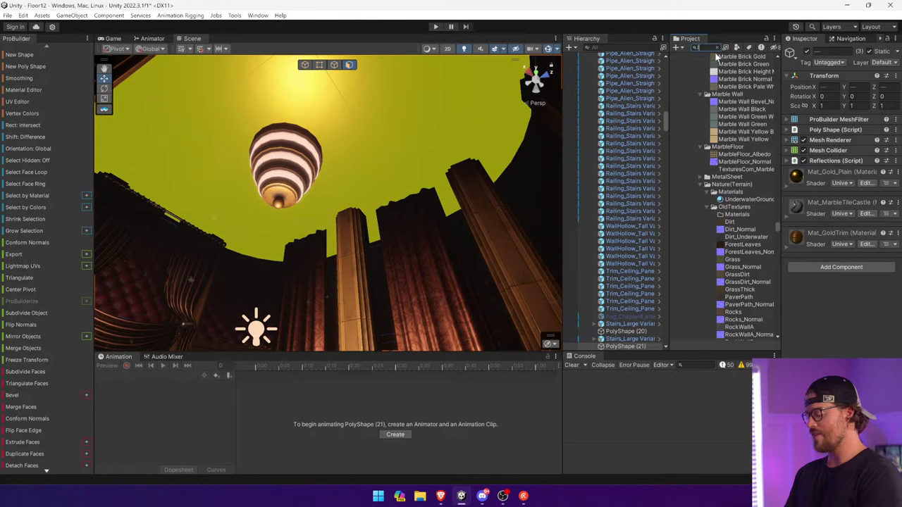
type("leather")
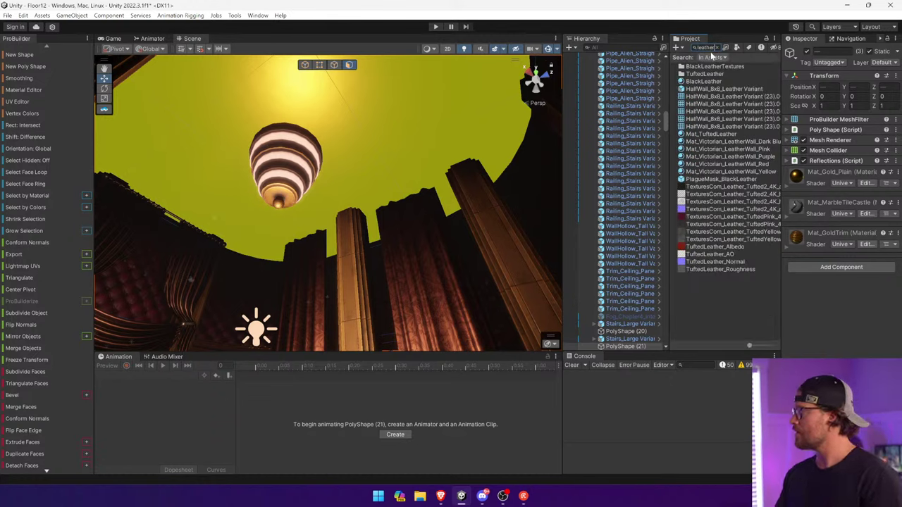
left_click_drag(754, 166, 666, 142)
left_click_drag(743, 164, 652, 248)
Inspect the tufted leather ceiling around the lamp and close the ProBuilder window
left_click(414, 257)
right_click_drag(413, 257, 634, 489)
key("w")
right_click_drag(338, 296, 334, 267)
key("Delete")
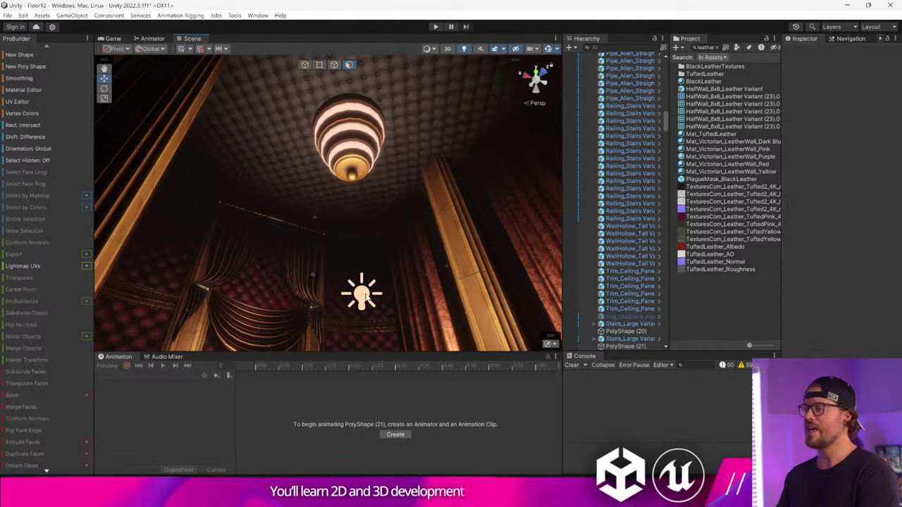
left_click(372, 282)
key("Delete")
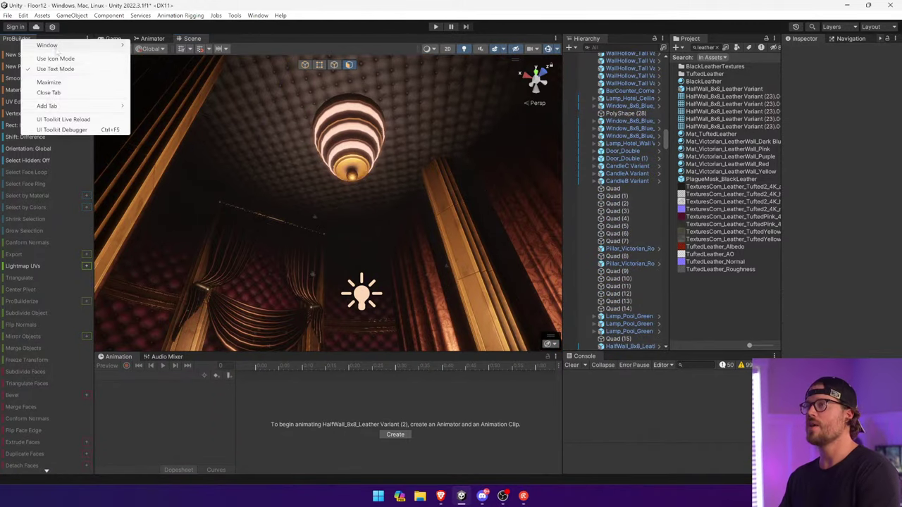
left_click(56, 92)
right_click_drag(325, 281, 327, 349)
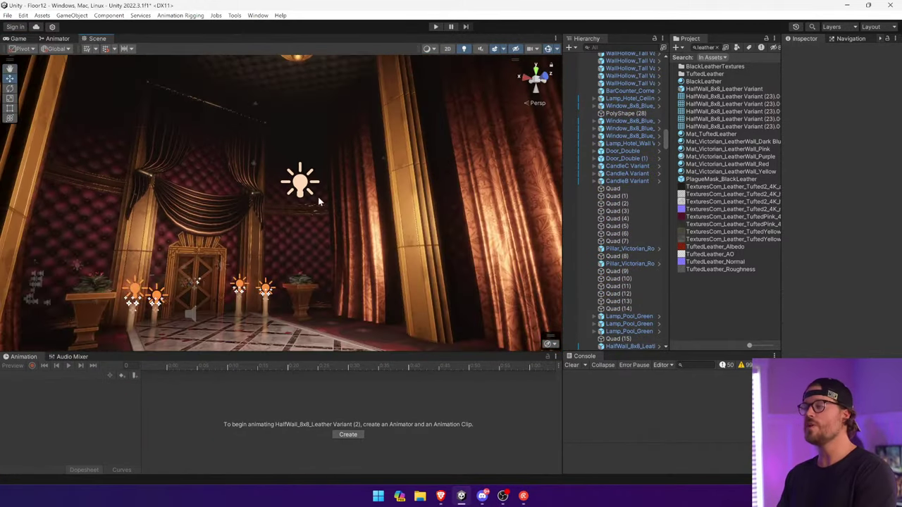
Select the small chandelier's point light and lower it further to Y -3.24
left_click(303, 187)
left_click(303, 186)
right_click_drag(372, 169, 373, 92)
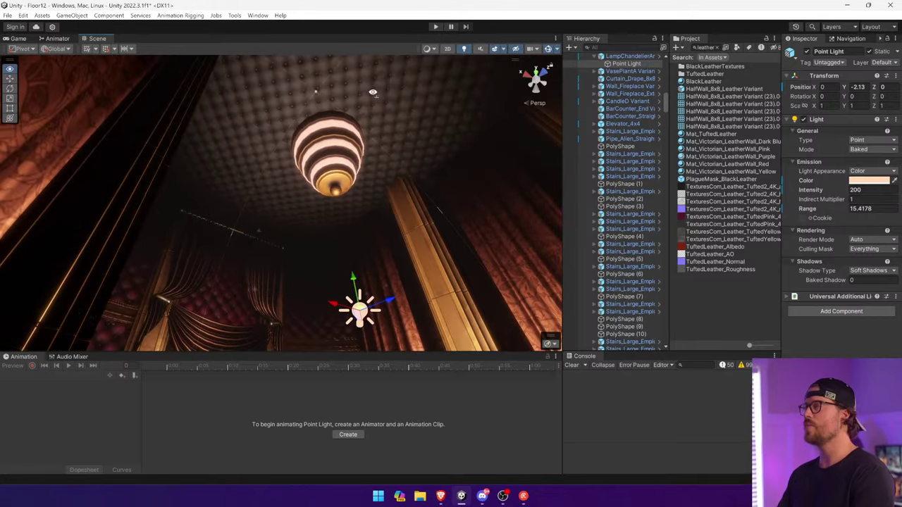
left_click_drag(316, 91, 323, 116)
right_click_drag(362, 210, 386, 244)
left_click_drag(337, 171, 342, 182)
right_click_drag(341, 182, 329, 127)
left_click_drag(320, 181, 321, 203)
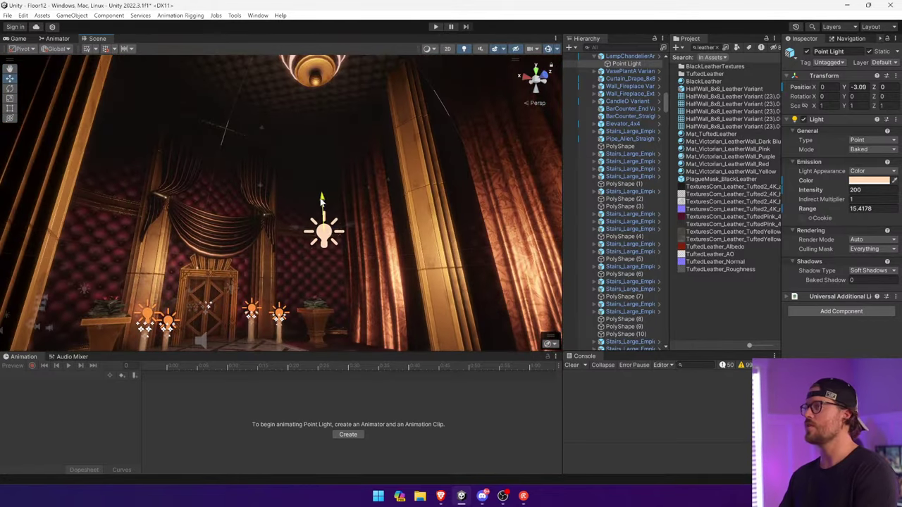
right_click_drag(347, 171, 405, 188)
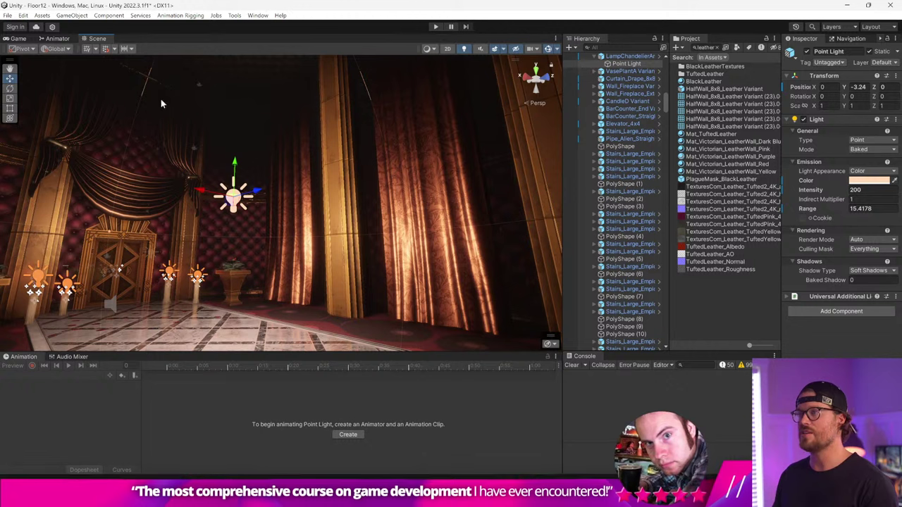
Inspect the draped room around the small chandelier, then select and frame the large room shape
right_click_drag(285, 281, 283, 162)
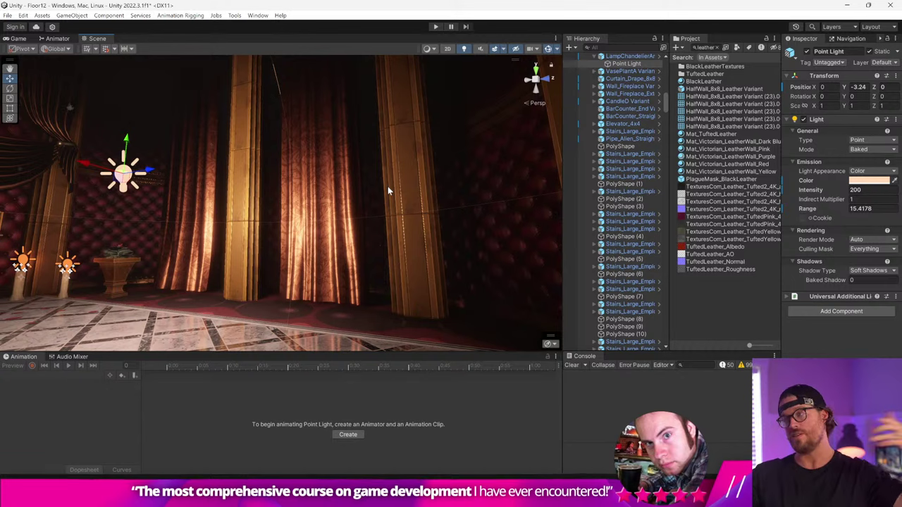
right_click_drag(133, 197, 354, 259)
left_click(139, 203)
left_click(333, 162)
left_click_drag(298, 243, 288, 117)
key("f")
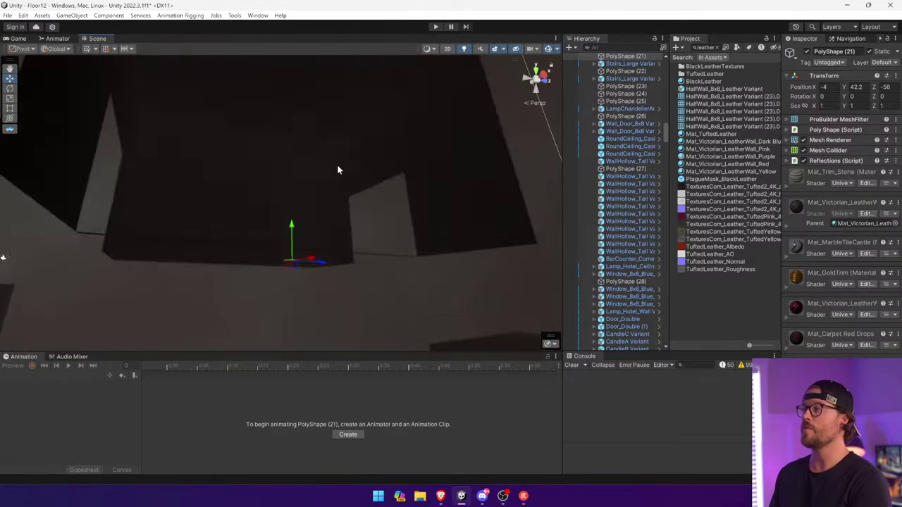
Turn off scene lighting and inspect the gold trim and tufted leather half walls
right_click_drag(338, 170, 486, 53)
left_click(463, 48)
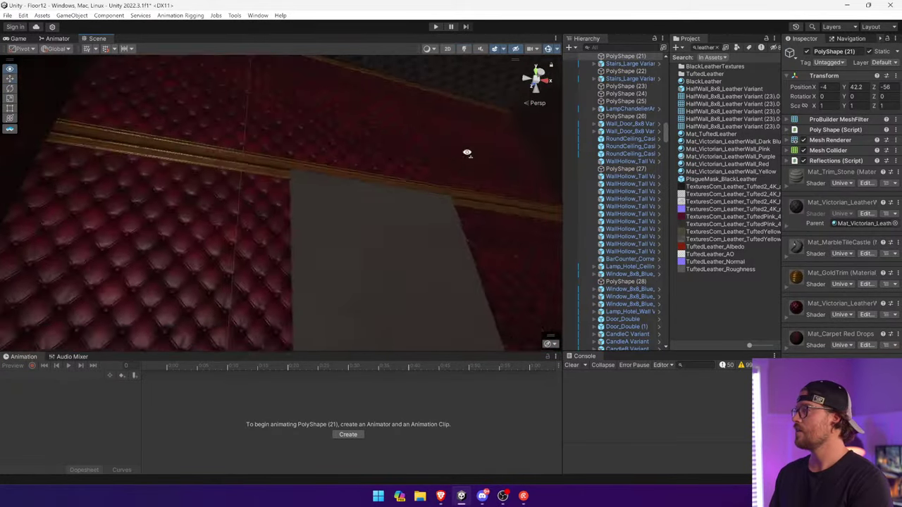
right_click_drag(467, 153, 586, 275)
left_click(244, 231)
left_click(290, 291)
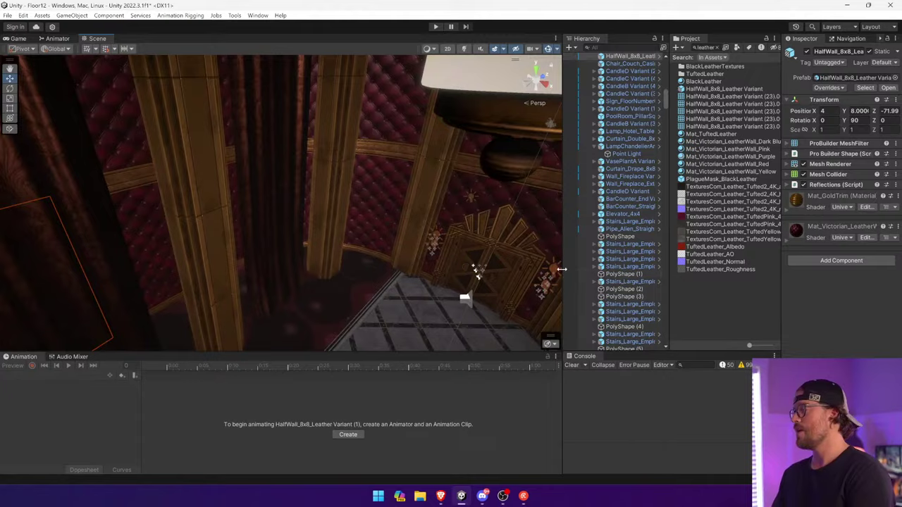
Enlarge the Scene view and inspect the unlit gold door and tufted leather walls
left_click_drag(562, 269, 746, 270)
left_click_drag(603, 354, 604, 446)
right_click_drag(493, 258, 151, 295)
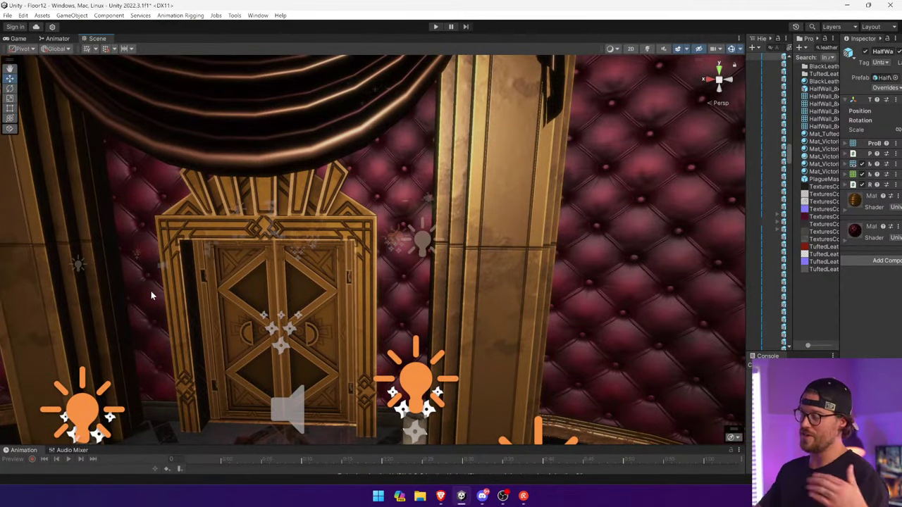
right_click_drag(150, 296, 185, 271)
Turn scene lighting back on and inspect the hallway, the bar and the staircase area
left_click(647, 49)
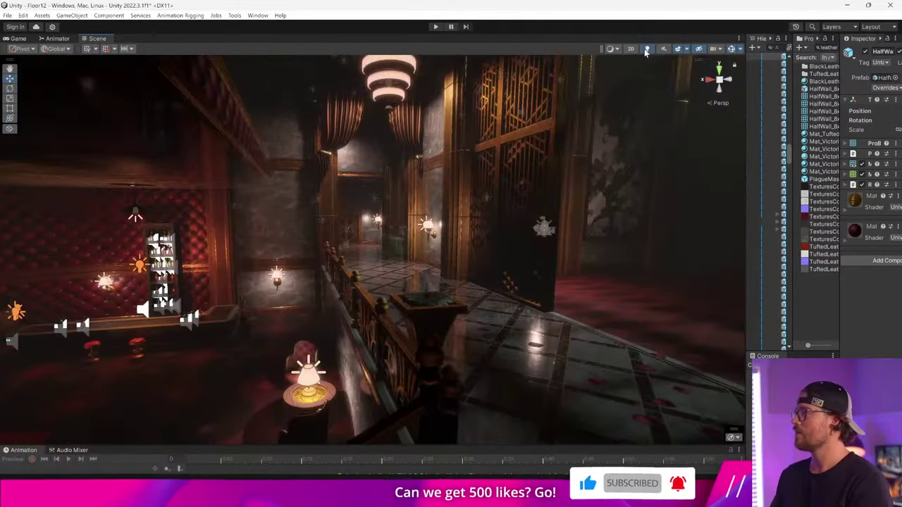
right_click_drag(495, 158, 730, 62)
right_click_drag(718, 162, 600, 217)
right_click_drag(488, 305, 356, 322)
Select the wall lamp on the leather wall below the stairs and widen the Hierarchy, Project and Inspector areas
left_click(182, 200)
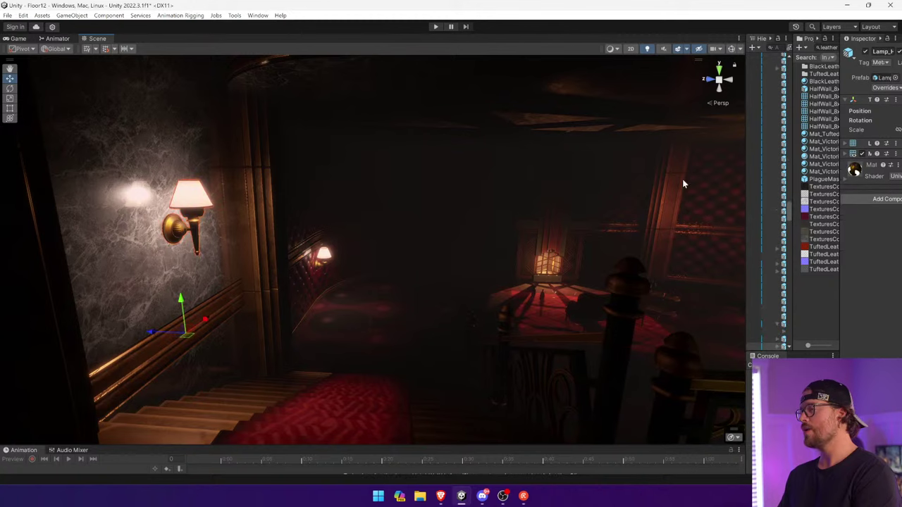
left_click_drag(747, 170, 710, 170)
right_click_drag(553, 251, 276, 252)
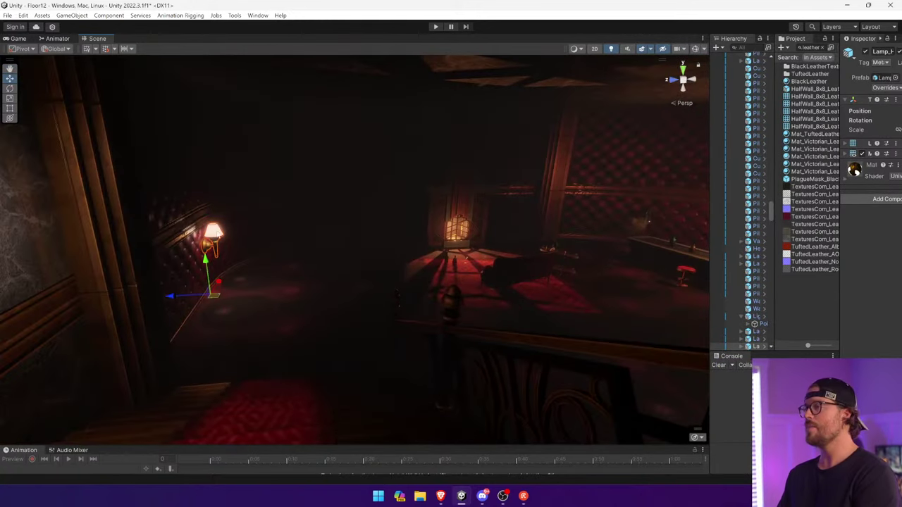
left_click_drag(710, 173, 428, 172)
left_click_drag(840, 145, 637, 137)
Locate the selected wall lamp's prefab in the project and replace it with Lamp_Hotel_Wall_Off Variant
left_click(721, 78)
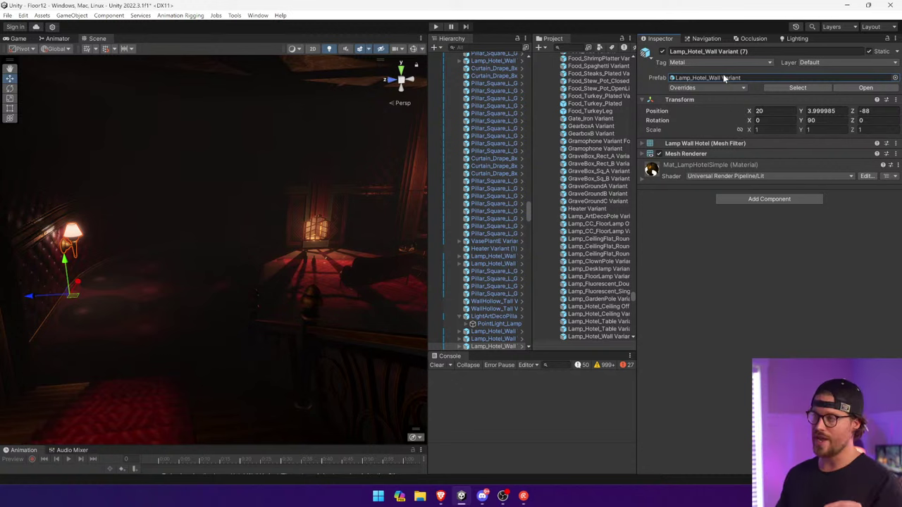
left_click_drag(636, 262, 693, 270)
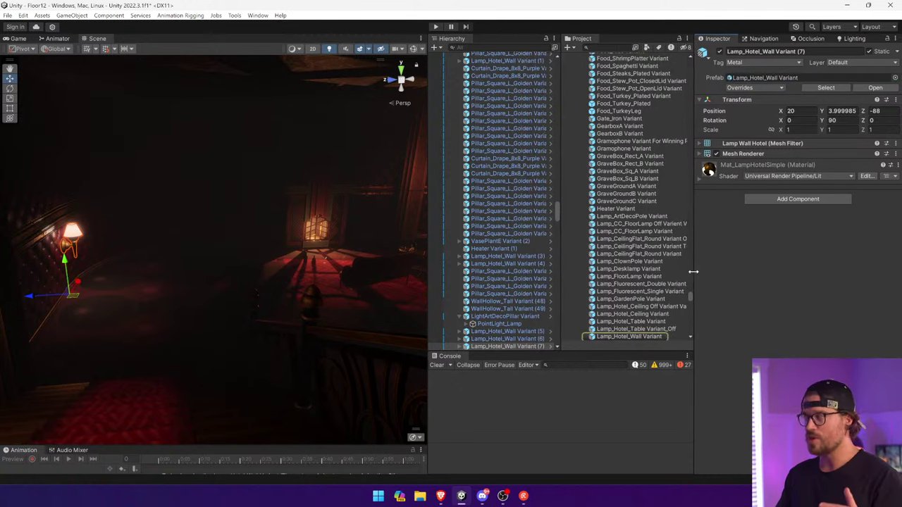
scroll(632, 282, "down", 3)
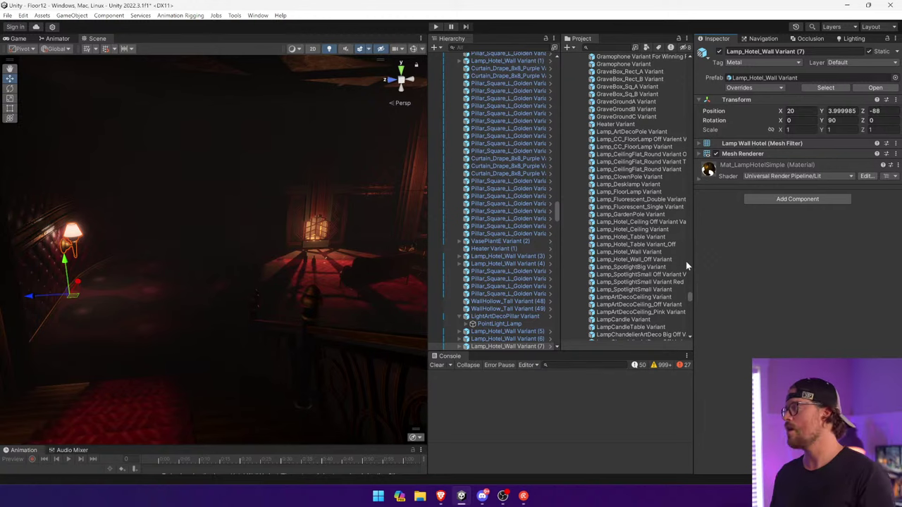
left_click(782, 77)
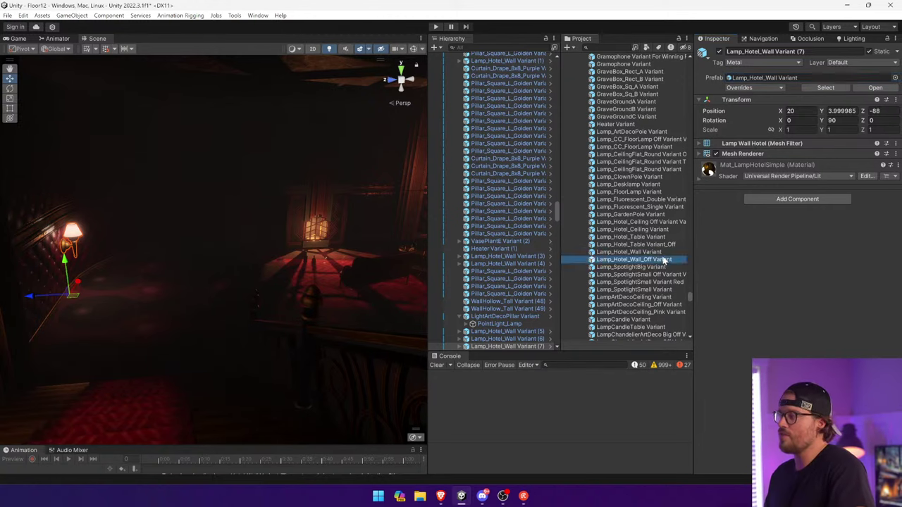
left_click(819, 84)
Replace the two wall lamps on the bar side of the room with Lamp_Hotel_Wall_Off Variant
right_click_drag(254, 284, 469, 257)
left_click(117, 250)
right_click_drag(117, 249, 285, 250)
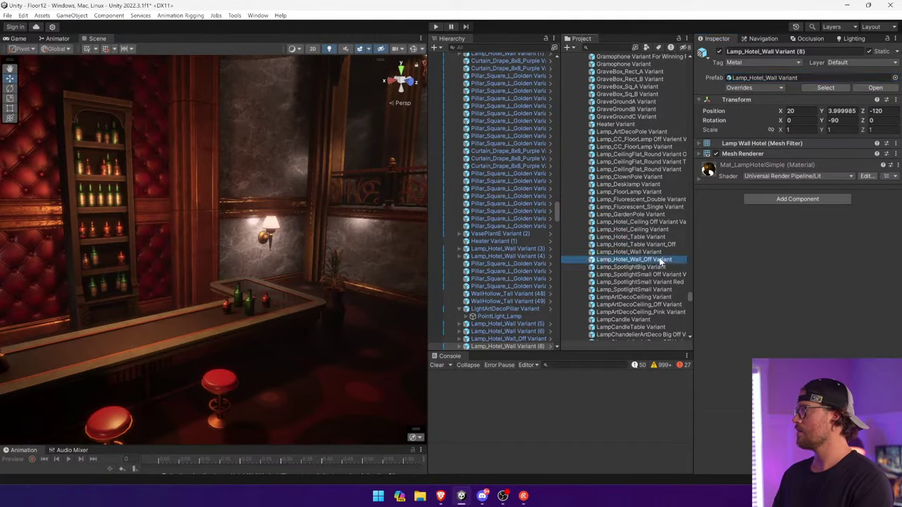
left_click(802, 84)
left_click(270, 229)
left_click(270, 229)
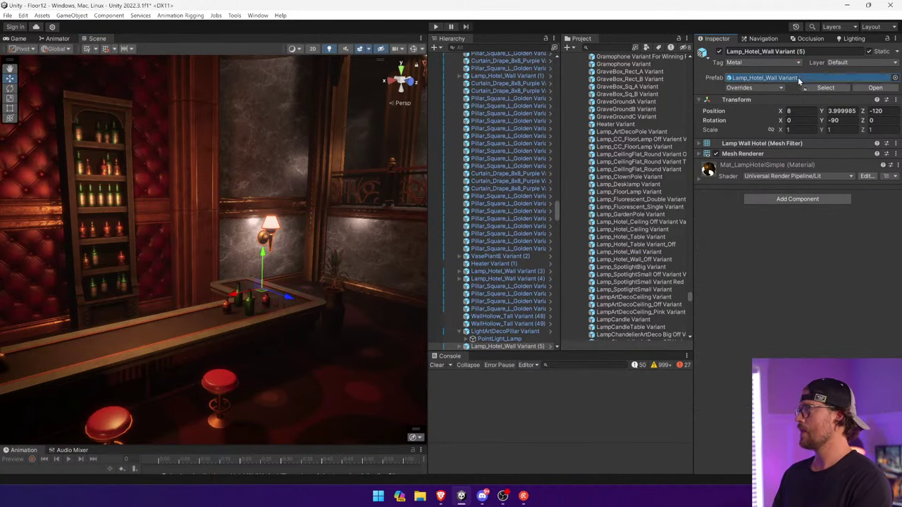
left_click(827, 85)
Show the scene gizmos, select the fireplace's Point Light (2) and extend its range to about 17.18
right_click_drag(338, 211, 545, 282)
left_click(413, 48)
left_click(226, 240)
left_click(225, 240)
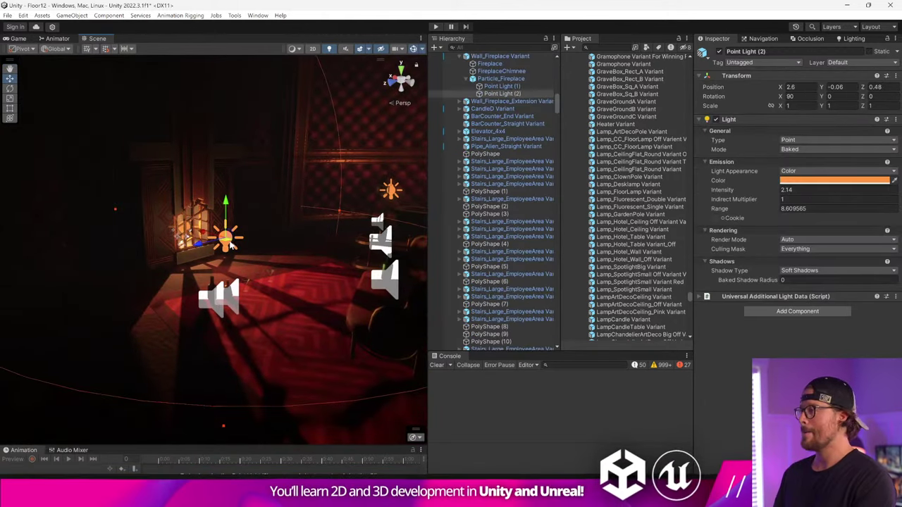
key("s")
right_click_drag(226, 240, 242, 268)
key("w")
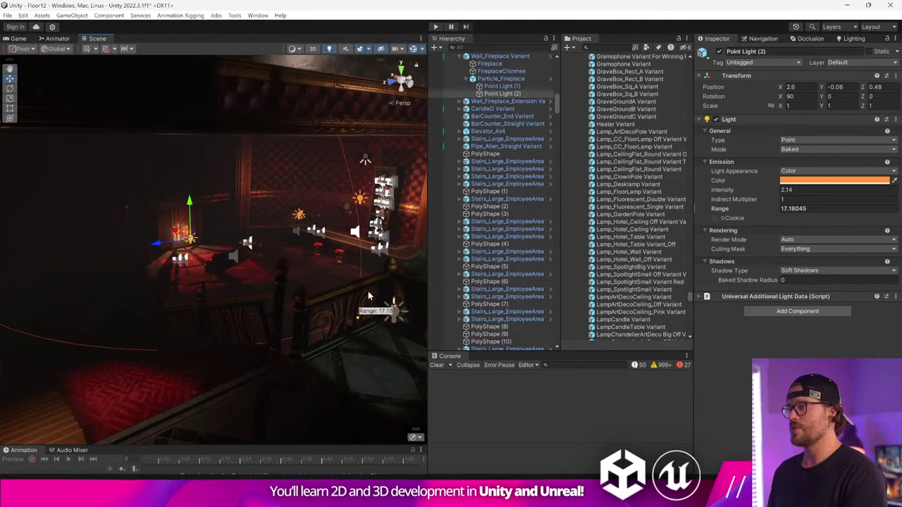
Raise the fireplace point light's intensity to 118 and move it into the room to X 5.71, Z 1.15
left_click_drag(737, 191, 839, 193)
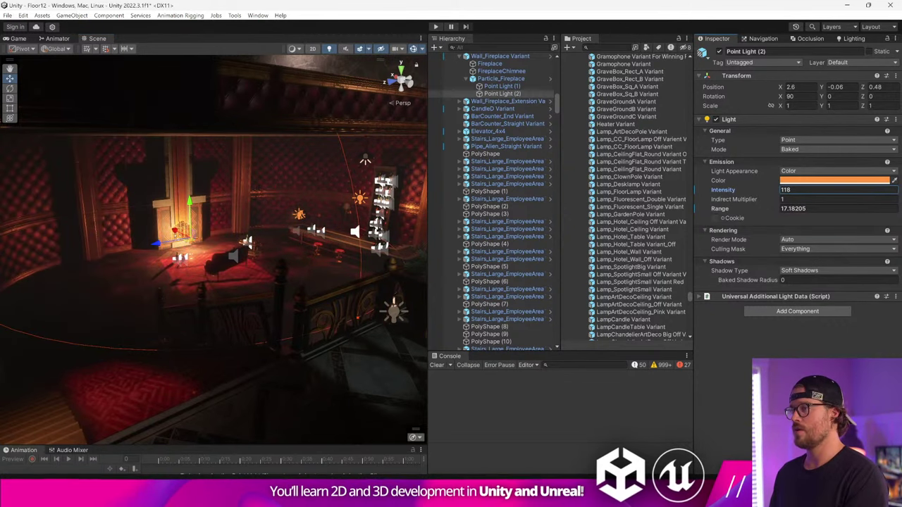
left_click_drag(193, 232, 198, 241)
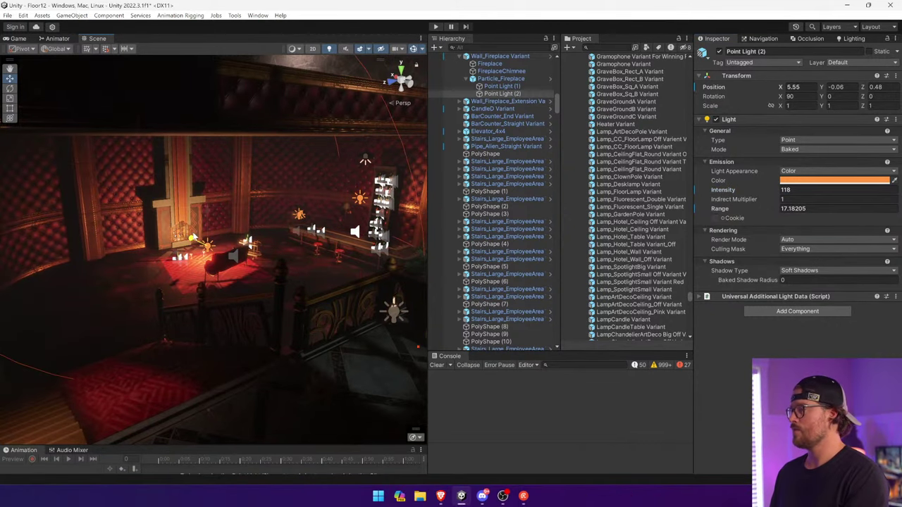
left_click_drag(210, 207, 212, 200)
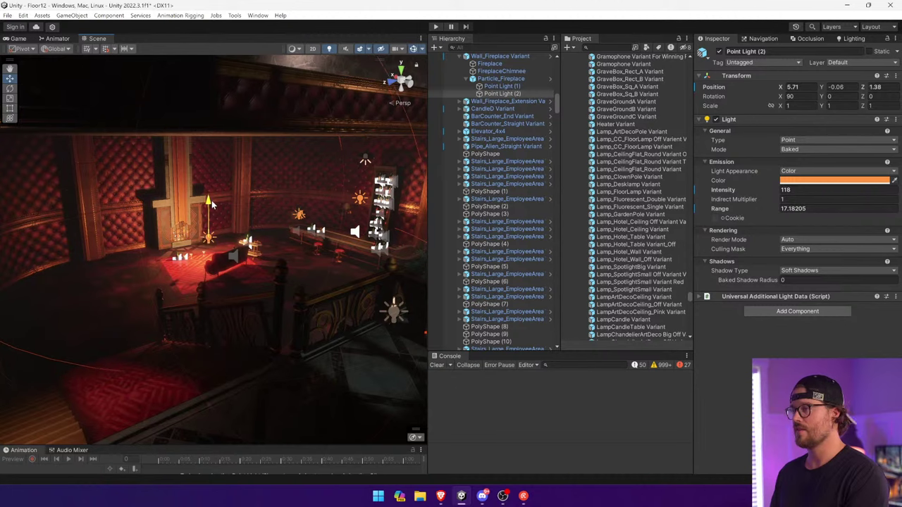
key("w")
right_click_drag(211, 201, 276, 206)
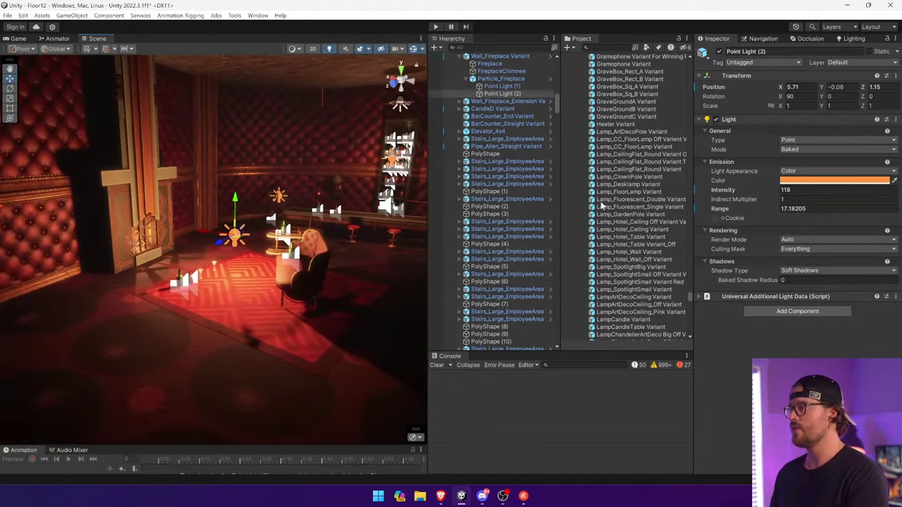
Set the fireplace point light's intensity to 33.02 and its range to about 17.21
left_click_drag(722, 190, 698, 186)
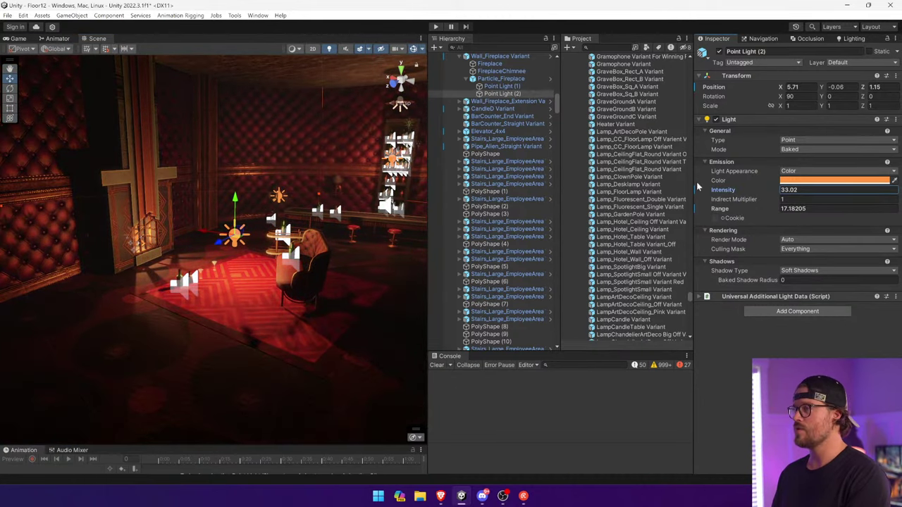
left_click_drag(300, 208, 318, 202)
right_click_drag(319, 201, 529, 196)
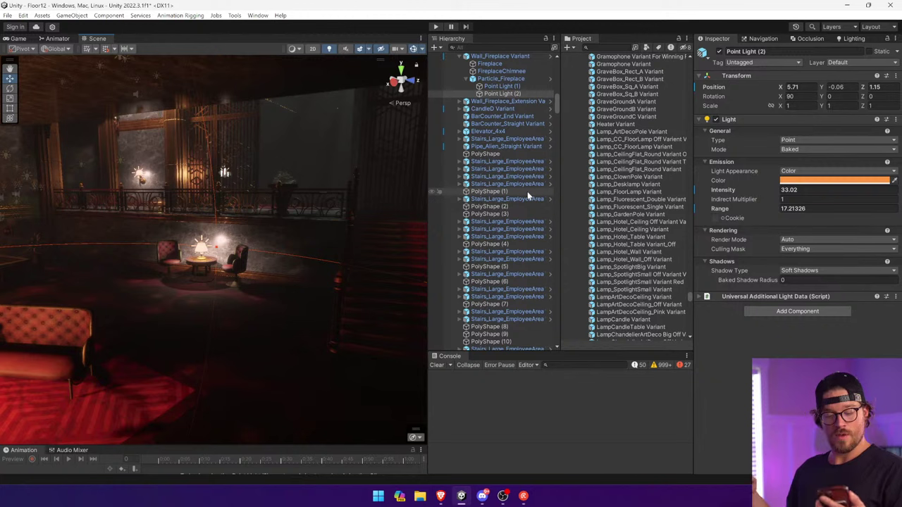
Replace the lit lamp on the table between the two chairs with Lamp_Hotel_Table Variant_Off
right_click_drag(377, 268, 302, 256)
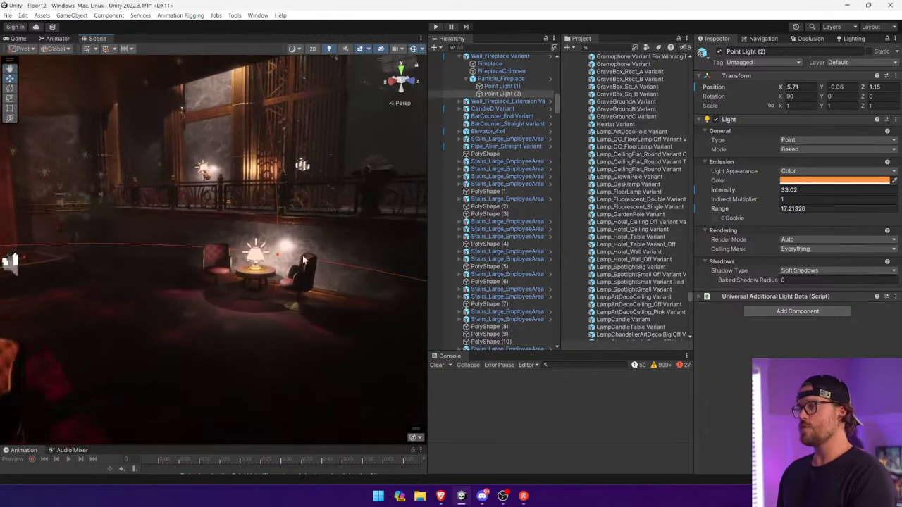
left_click(258, 260)
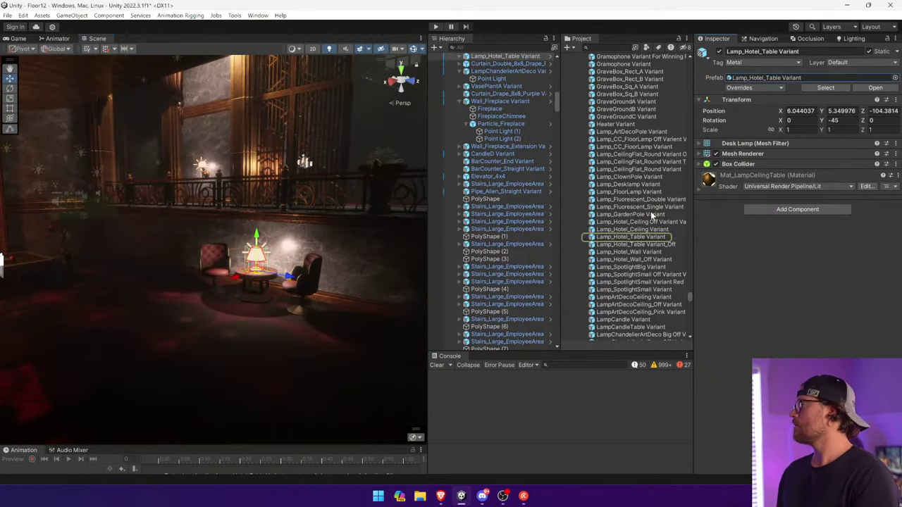
left_click(814, 84)
right_click_drag(274, 262, 189, 231)
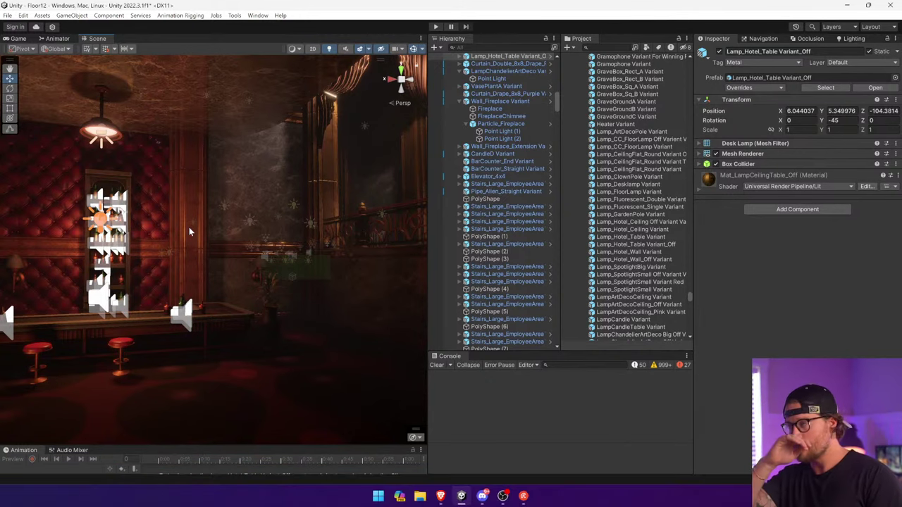
Enlarge the Scene view, hide the gizmos, and inspect the lounge's fireplace lighting and ceiling reflections
right_click_drag(206, 205, 357, 87)
left_click_drag(428, 80, 708, 79)
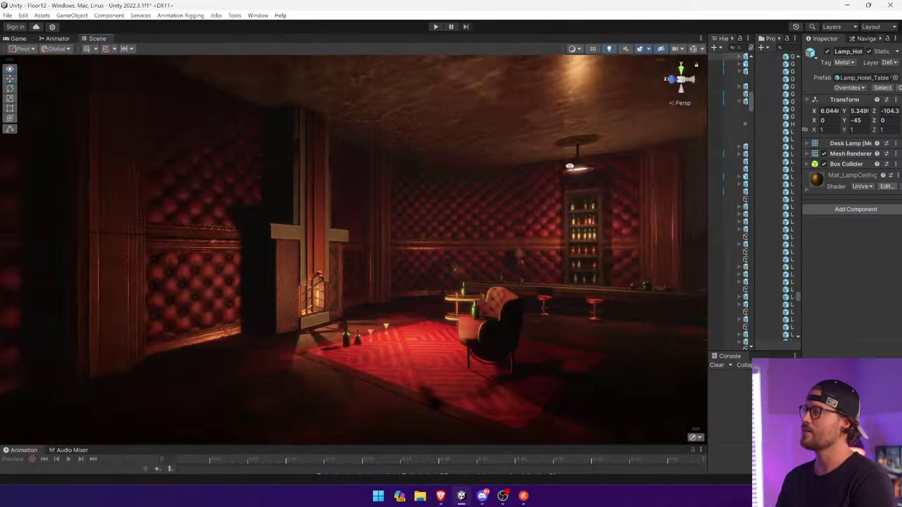
right_click_drag(550, 162, 605, 151)
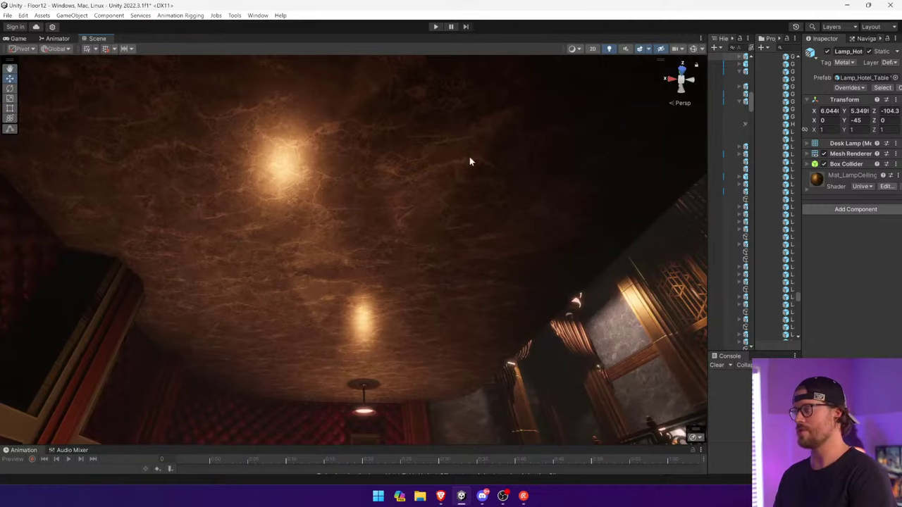
right_click_drag(469, 161, 416, 434)
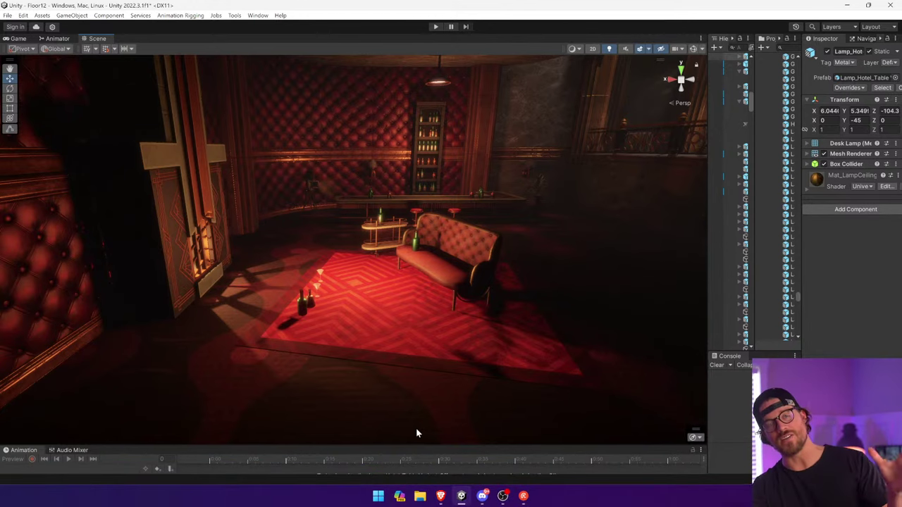
Show the gizmos, reselect the fireplace point light, and set its intensity to 20.5 and range to about 17.78
right_click_drag(399, 395, 656, 84)
key("w")
left_click(695, 50)
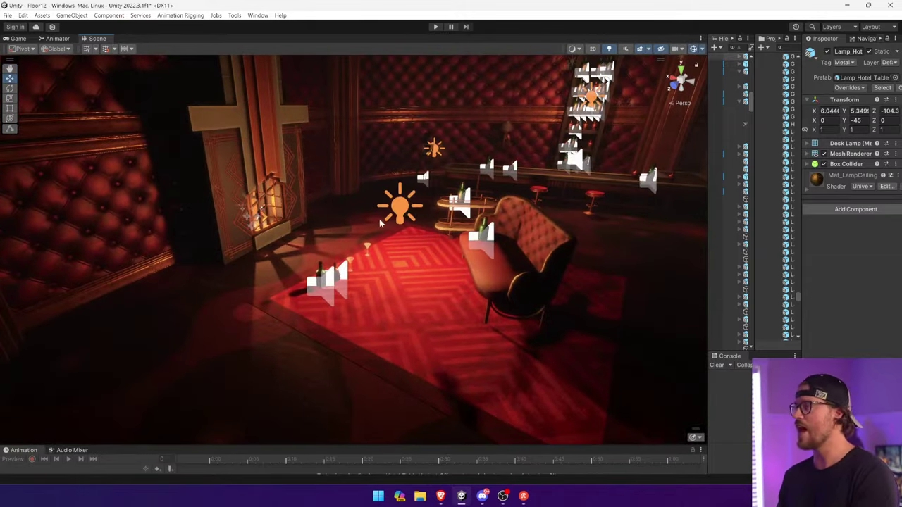
left_click(399, 208)
left_click(400, 208)
left_click_drag(840, 195, 812, 193)
right_click_drag(391, 222, 438, 203)
left_click_drag(438, 203, 629, 248, "alt")
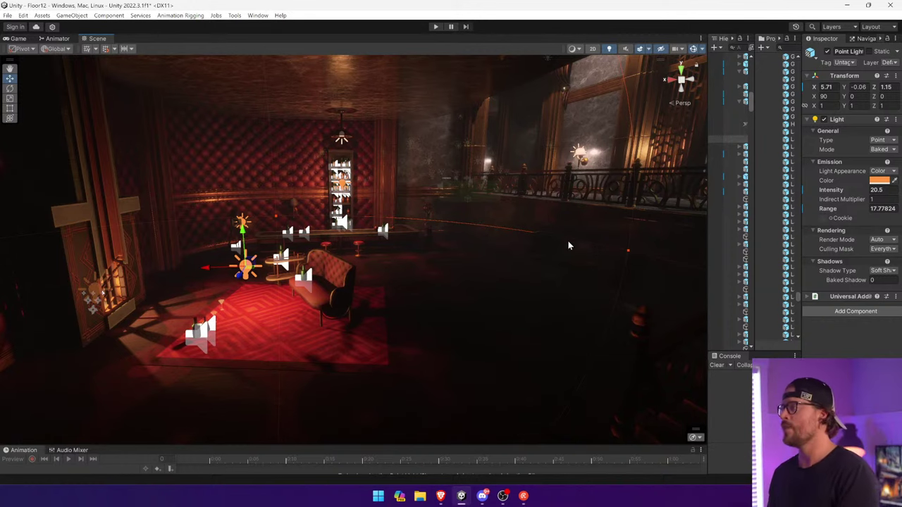
Replace the lit corridor chandelier with LampChandelierArtDeco Off Variant
right_click_drag(568, 241, 378, 245)
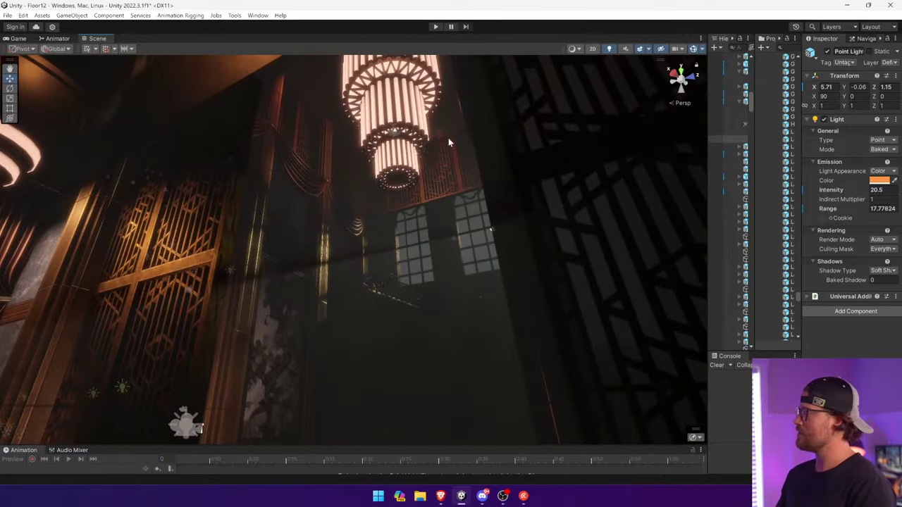
right_click_drag(449, 143, 288, 262)
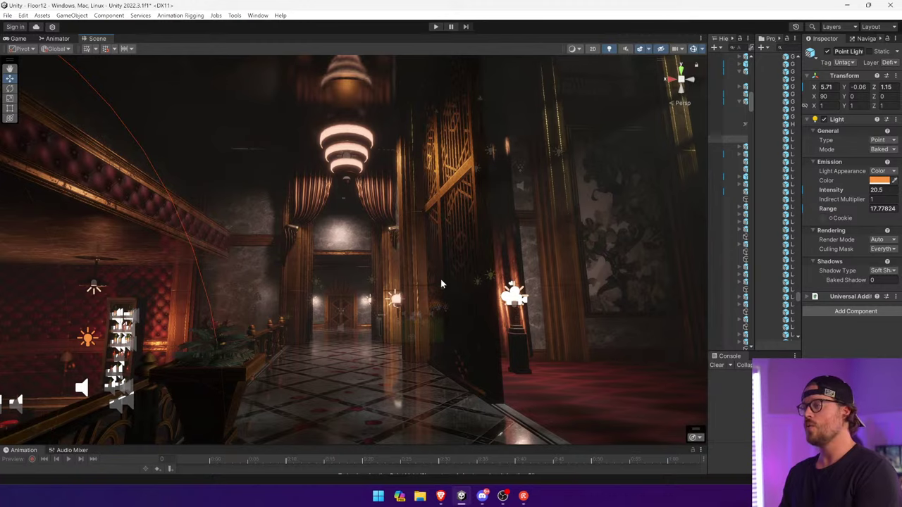
right_click_drag(441, 280, 442, 287)
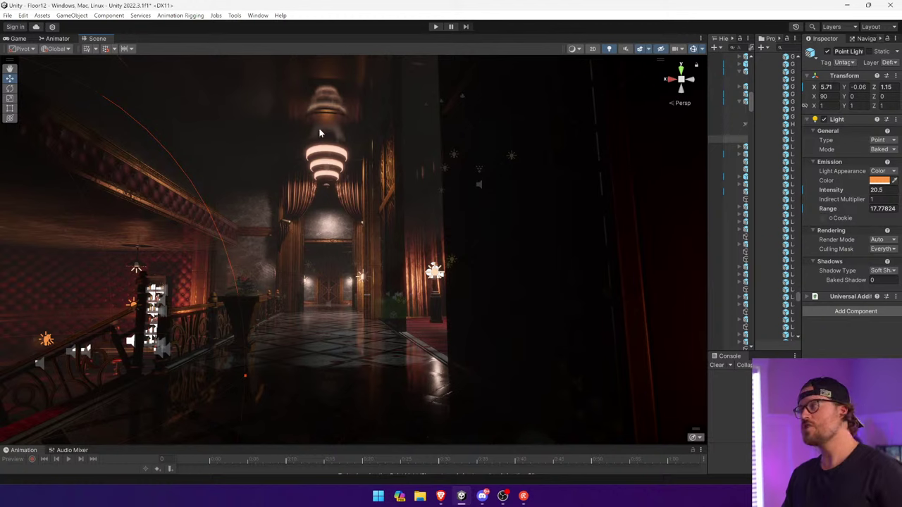
left_click(345, 160)
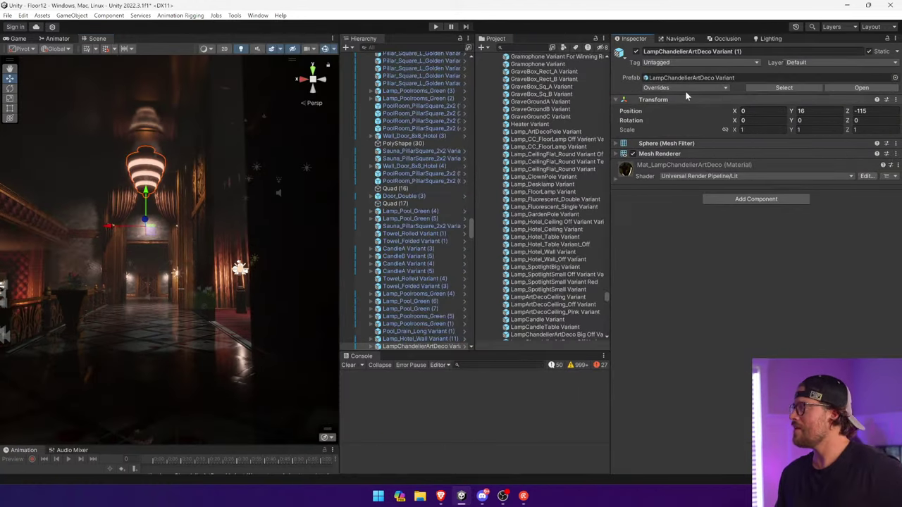
left_click(691, 78)
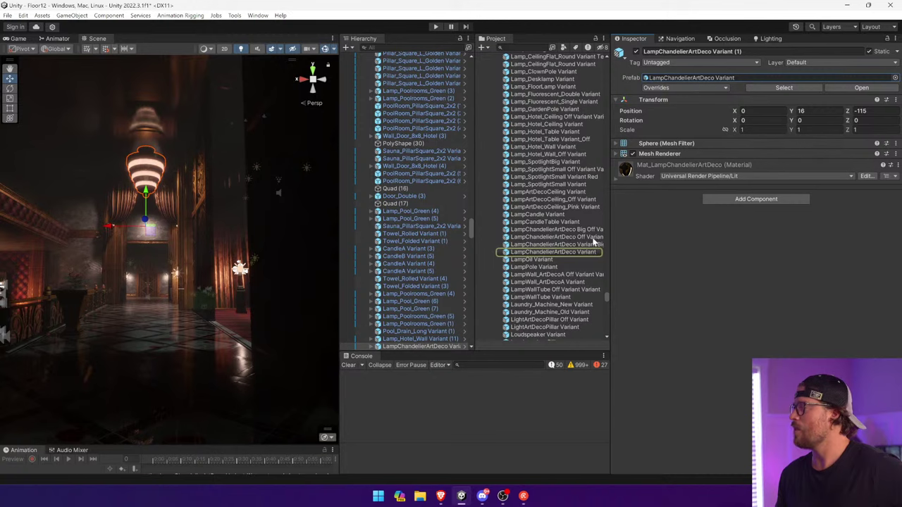
left_click_drag(610, 244, 649, 243)
left_click_drag(728, 85, 729, 83)
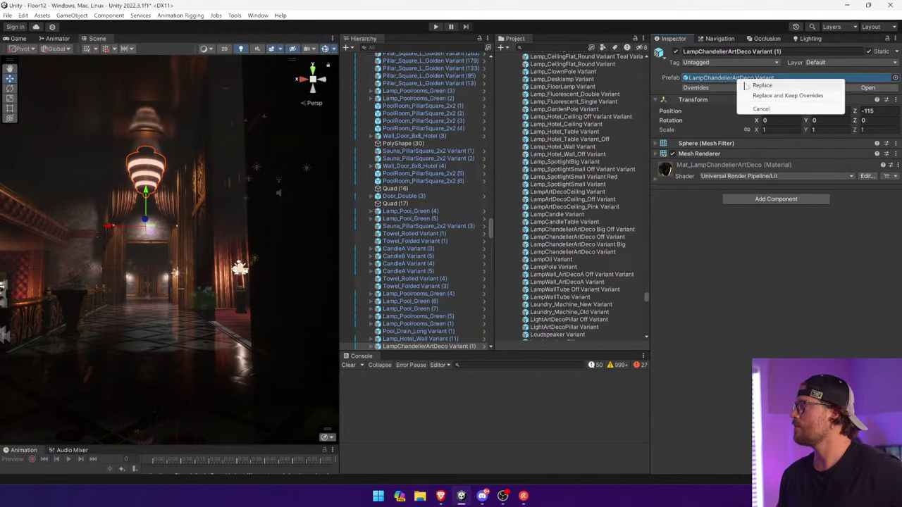
left_click(757, 86)
left_click_drag(337, 268, 467, 267)
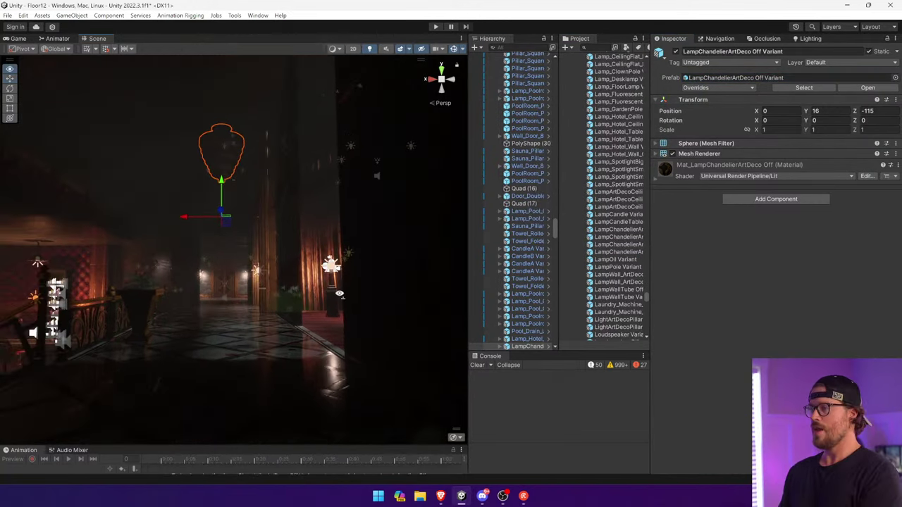
Replace the lit wall lamp on the corridor pillar with Lamp_Hotel_Wall_Off Variant
left_click(321, 291)
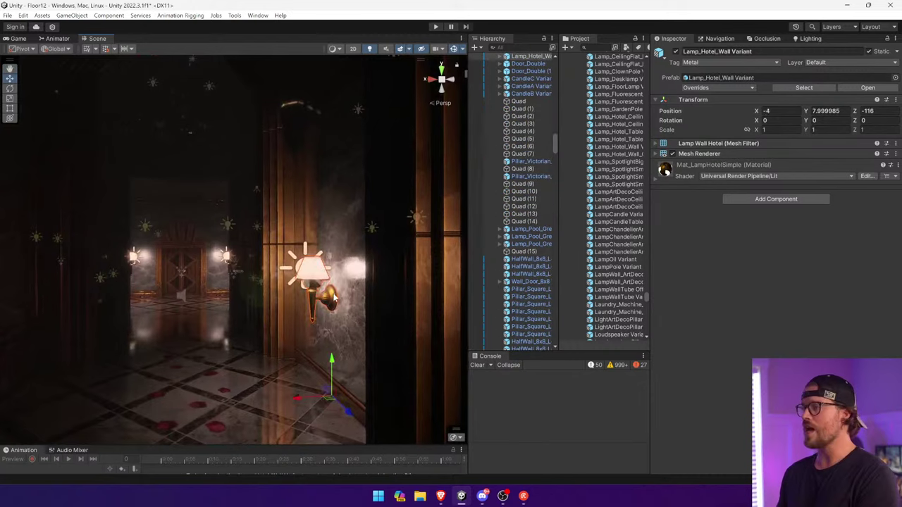
key("w")
key("a")
right_click_drag(321, 291, 323, 293)
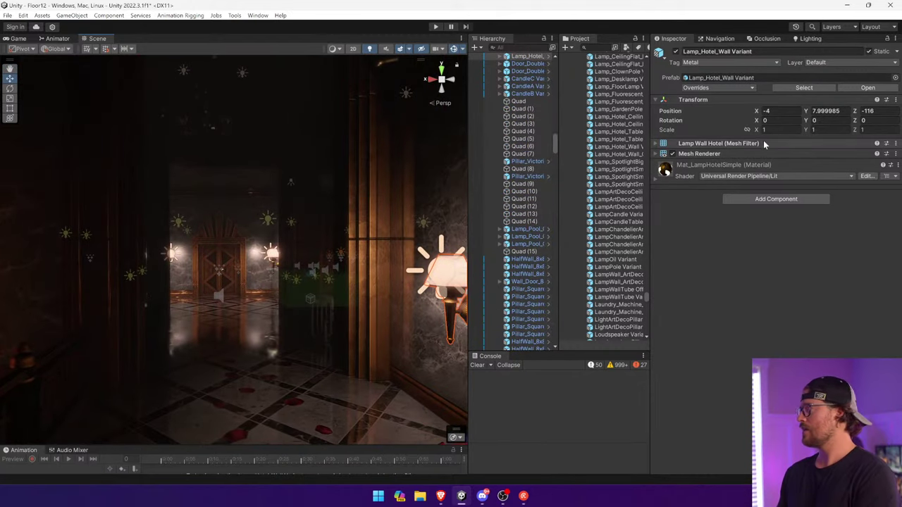
left_click(778, 82)
left_click_drag(468, 169, 359, 170)
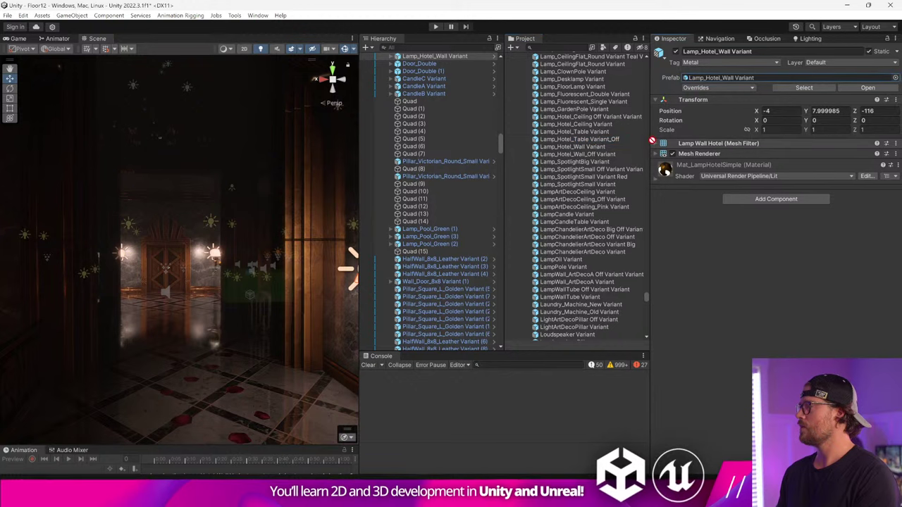
left_click_drag(610, 155, 724, 79)
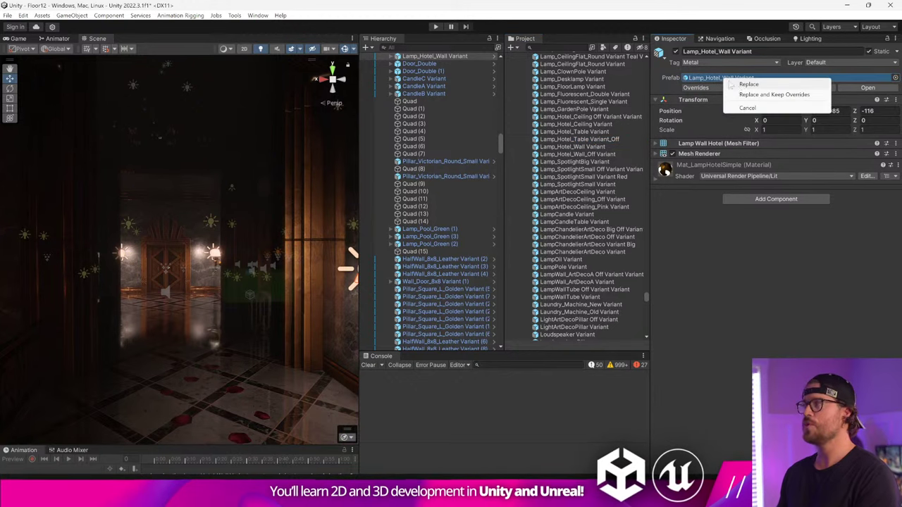
left_click(748, 84)
Replace the lit wall lamp to the right of the door at the corridor's end with Lamp_Hotel_Wall_Off Variant
scroll(243, 251, "up", 6)
left_click(254, 255)
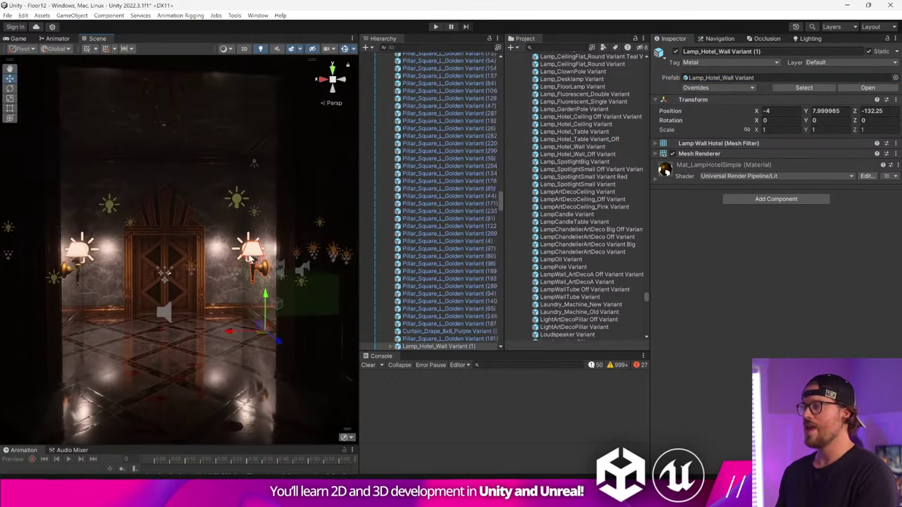
left_click(719, 77)
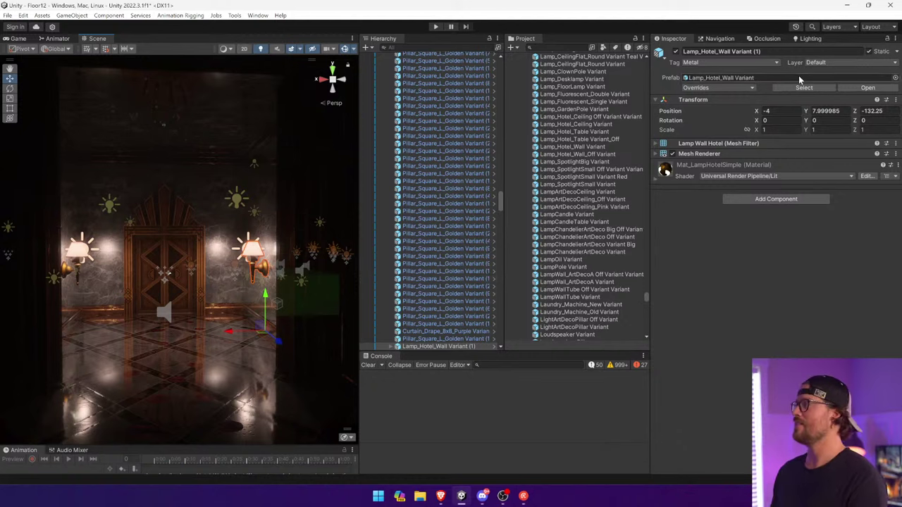
left_click_drag(615, 155, 726, 78)
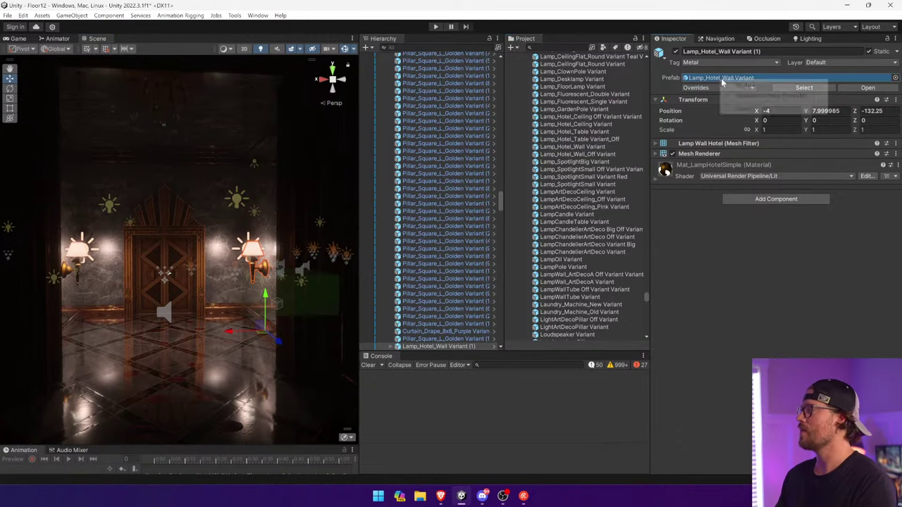
left_click(705, 83)
left_click(83, 256)
left_click(87, 258)
Set the intensity of the entrance chandelier's point light to 128.9
key("s")
mouse_move(130, 260)
right_mouse_down()
mouse_move(109, 261)
mouse_move(129, 269)
right_mouse_up()
right_click_drag(528, 296, 200, 223)
key("s")
left_click(233, 201)
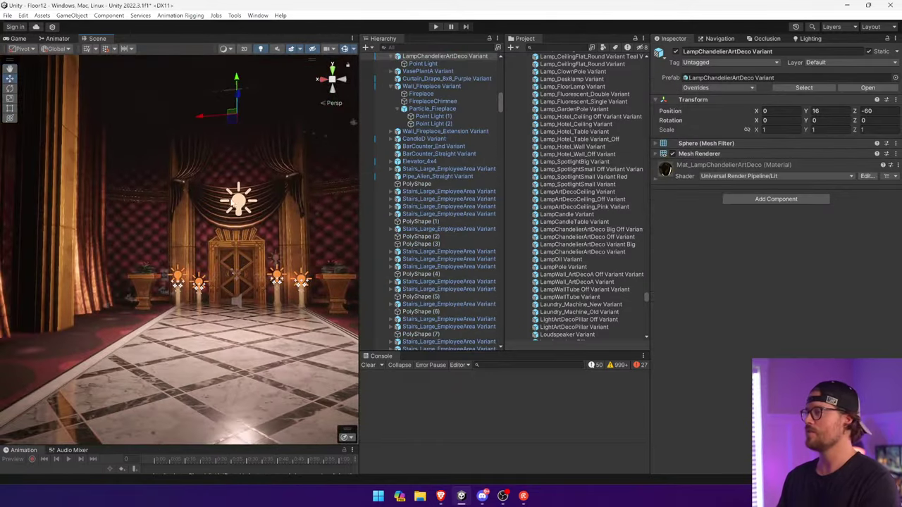
left_click(238, 203)
left_click_drag(682, 194, 470, 190)
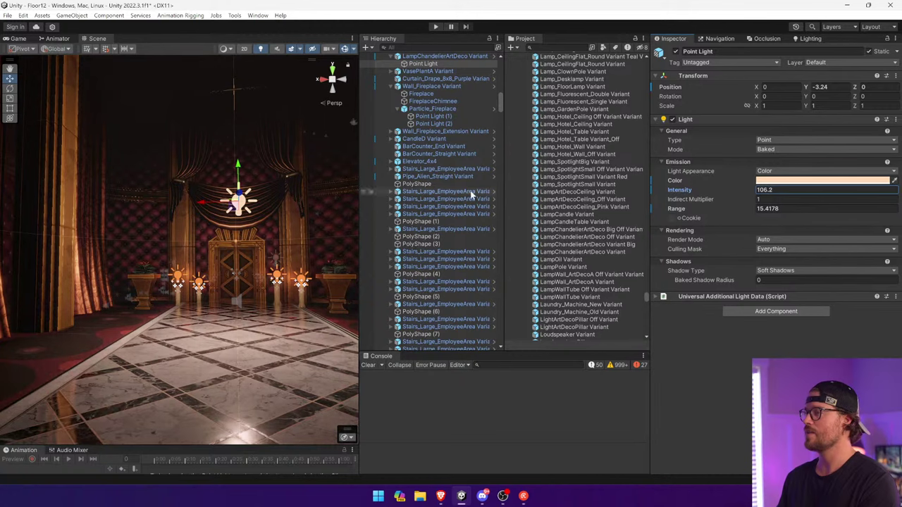
Enlarge the Scene view and move the point light of the lit wall lamp beside the far door to X 1.83
key("w")
right_click_drag(246, 250, 262, 252)
key("d")
key("a")
key("w")
left_click_drag(358, 167, 659, 167)
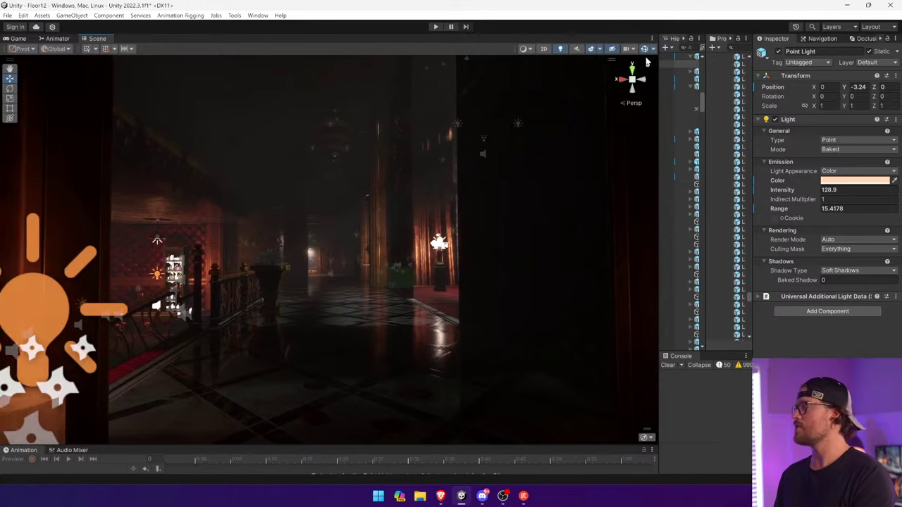
right_click_drag(460, 308, 472, 262)
left_click(266, 257)
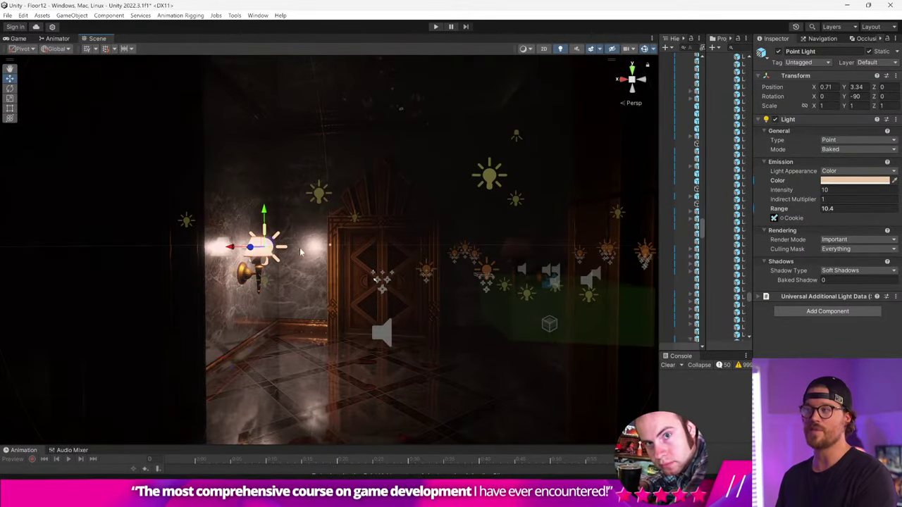
left_click_drag(231, 246, 273, 247)
Set the moved wall lamp light's intensity to 77.5 and its range to about 25.87
mouse_move(273, 247)
right_mouse_down()
mouse_move(287, 238)
mouse_move(288, 248)
right_mouse_up()
key("s")
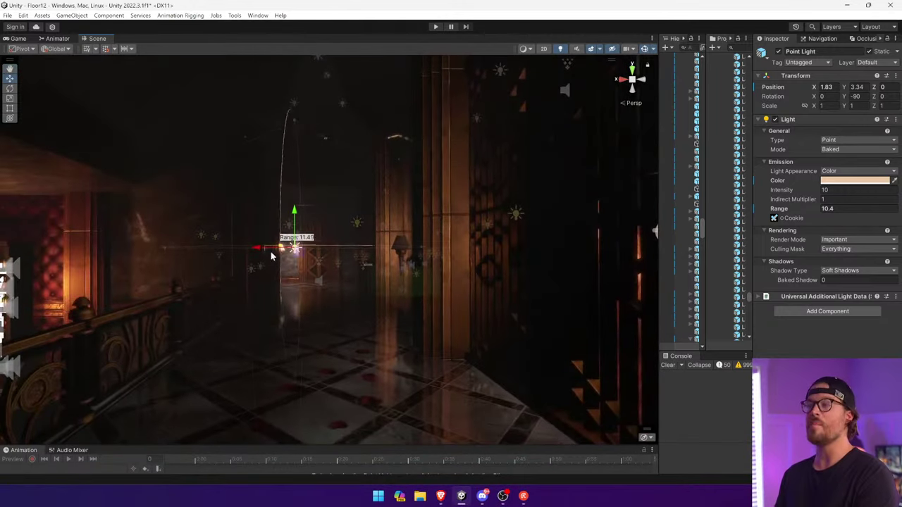
left_click_drag(272, 256, 238, 277)
left_click_drag(794, 191, 868, 208)
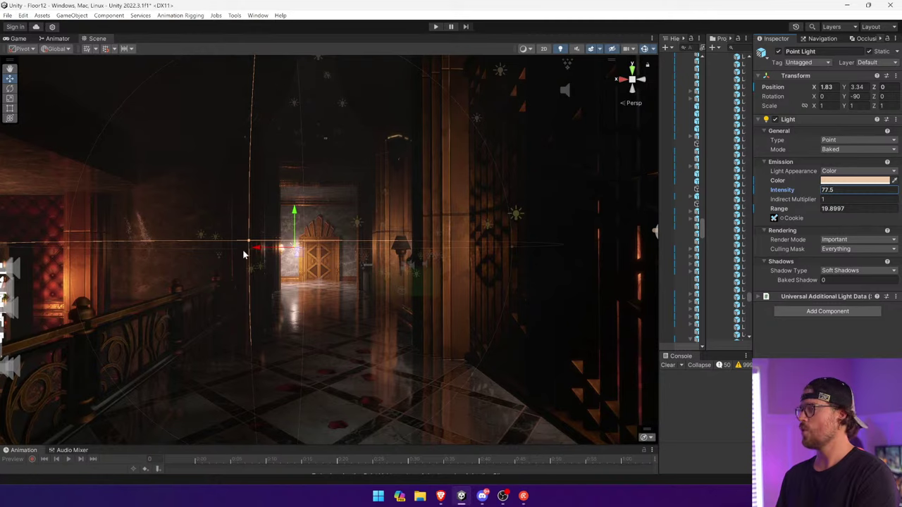
left_click_drag(248, 246, 138, 256)
scroll(285, 241, "down", 6)
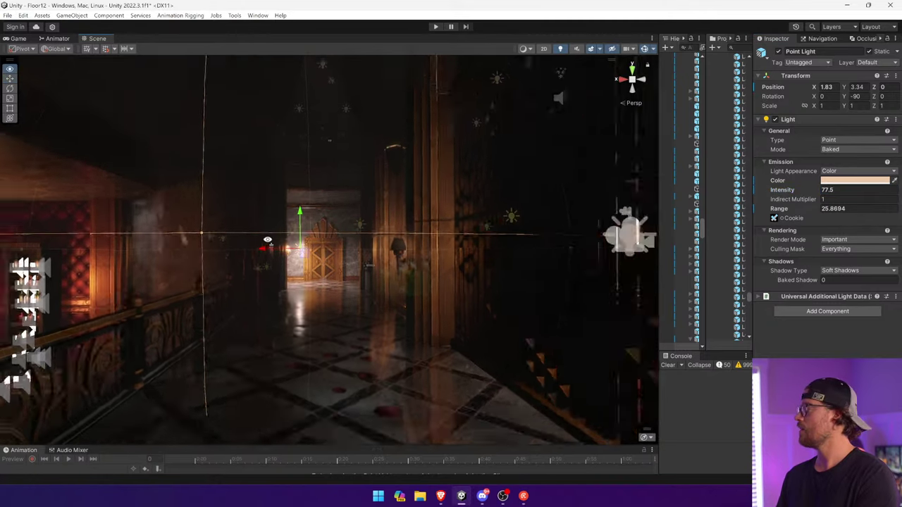
Hide the gizmos and inspect the corridor lighting from the balcony up to the far door
key("s")
right_click_drag(290, 241, 293, 244)
key("w")
left_click(644, 50)
right_click_drag(428, 240, 449, 196)
key("w")
left_click(441, 238)
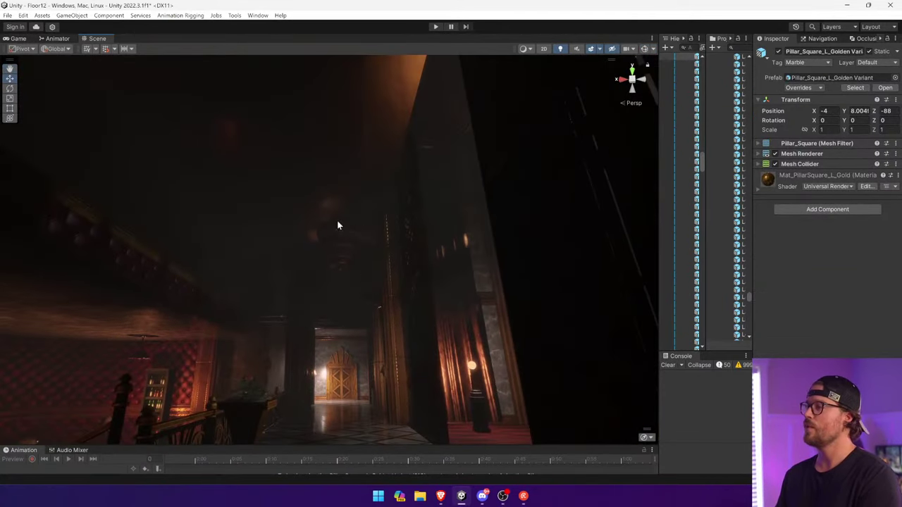
right_click_drag(337, 226, 254, 279)
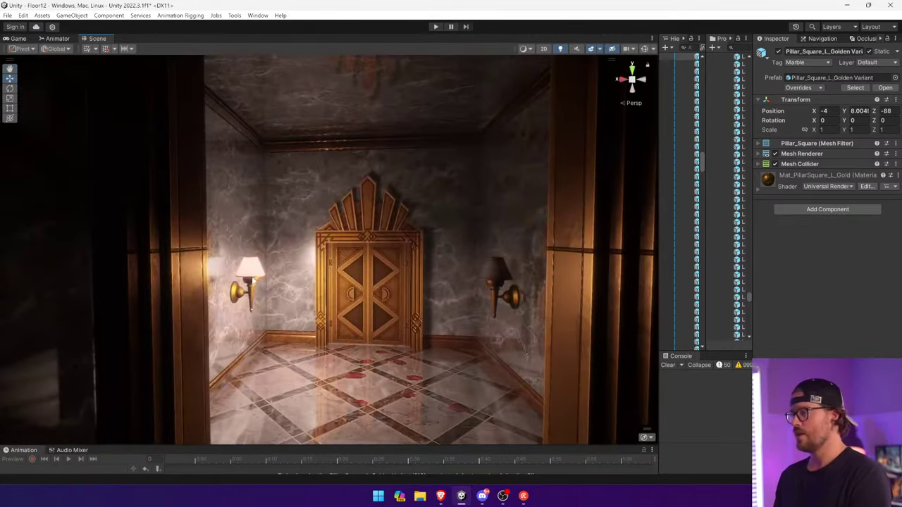
Show the gizmos, reselect the wall lamp's point light near the door, and set its intensity to 41.97
left_click(254, 280)
left_click(644, 48)
left_click(298, 276)
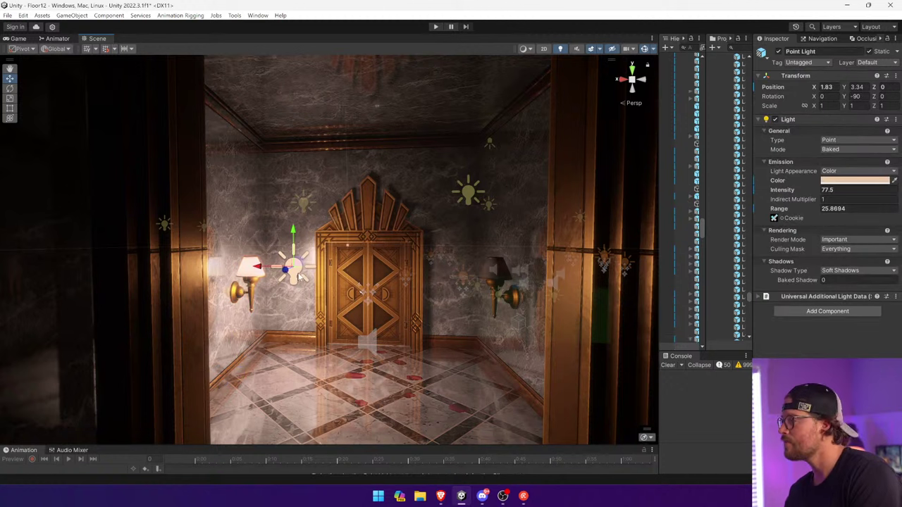
left_click_drag(809, 187, 623, 209)
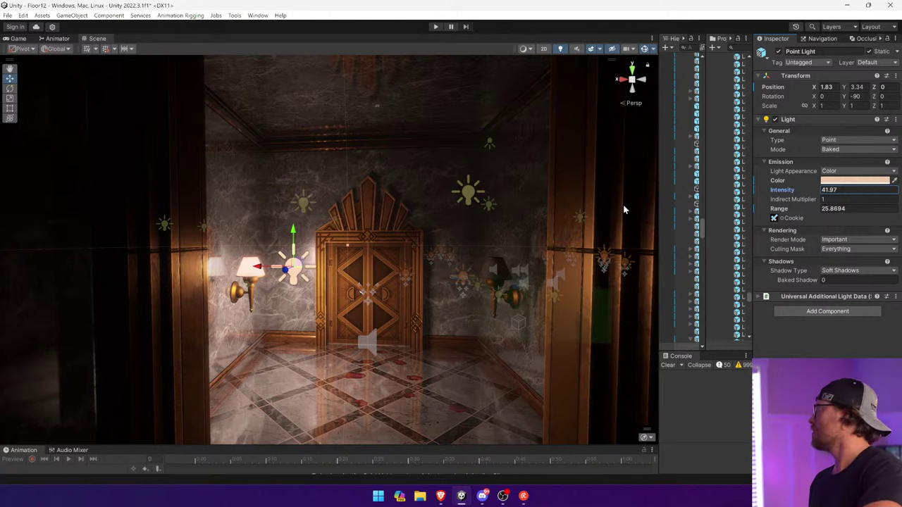
Select the lounge fireplace's Point Light (2) and set its intensity to 39.4 and range to about 21.19
right_click_drag(379, 232, 375, 256)
key("w")
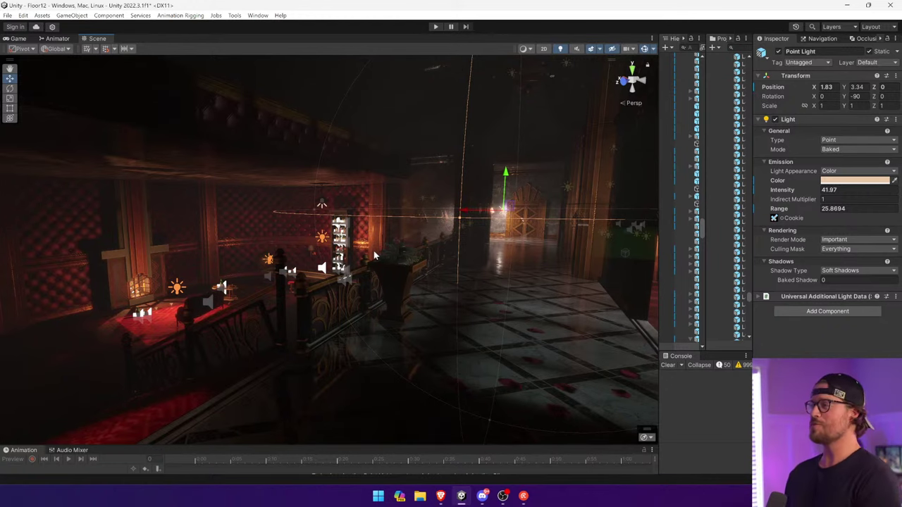
right_click_drag(144, 226, 119, 243)
left_click(269, 264)
left_click(267, 263)
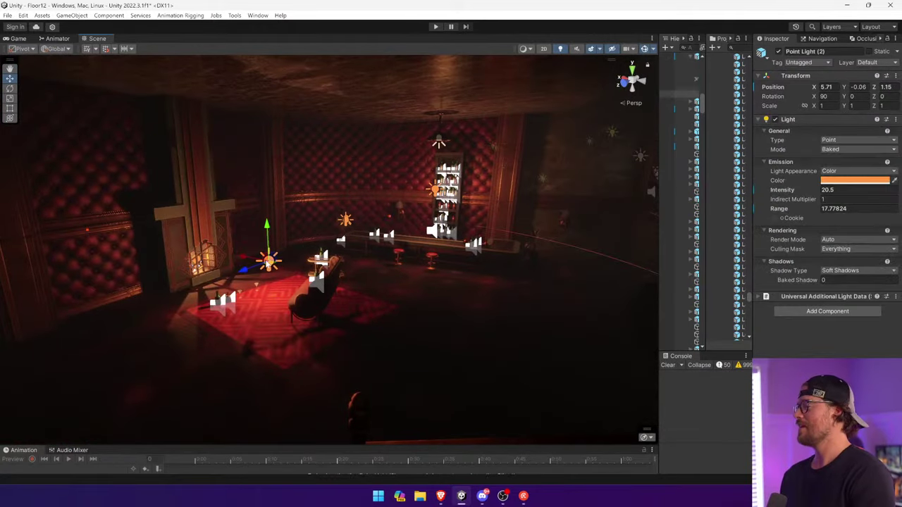
left_click_drag(790, 189, 827, 201)
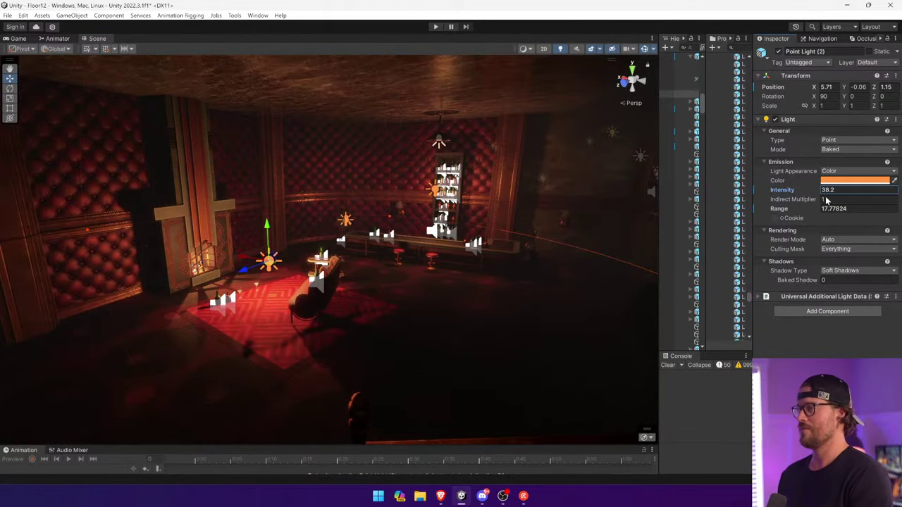
Replace the pool room's lit Lamp_Poolrooms_Green wall lamps with Lamp_Poolrooms_Off
right_click_drag(392, 221, 540, 175)
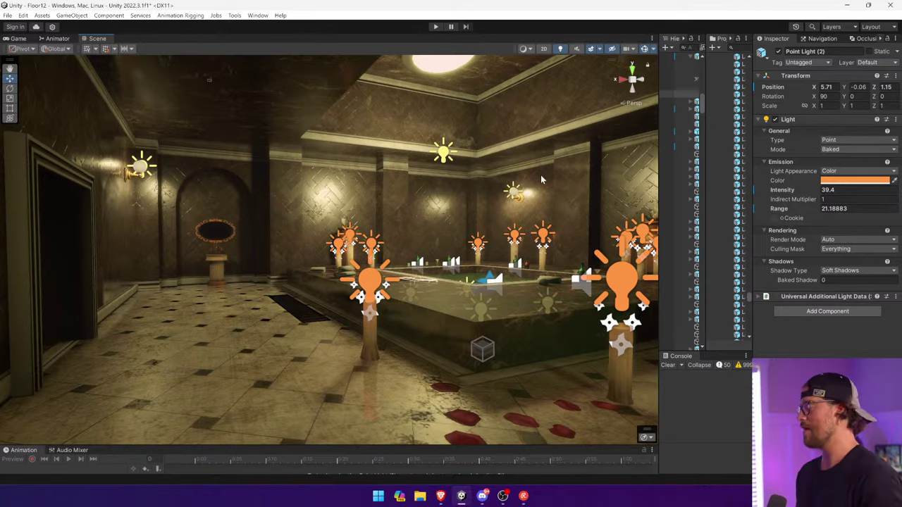
right_click_drag(201, 254, 422, 220)
key("w")
key("a")
key("w")
left_click(460, 213)
left_click(308, 211, "shift")
left_click_drag(661, 194, 373, 200)
scroll(680, 159, "up", 1)
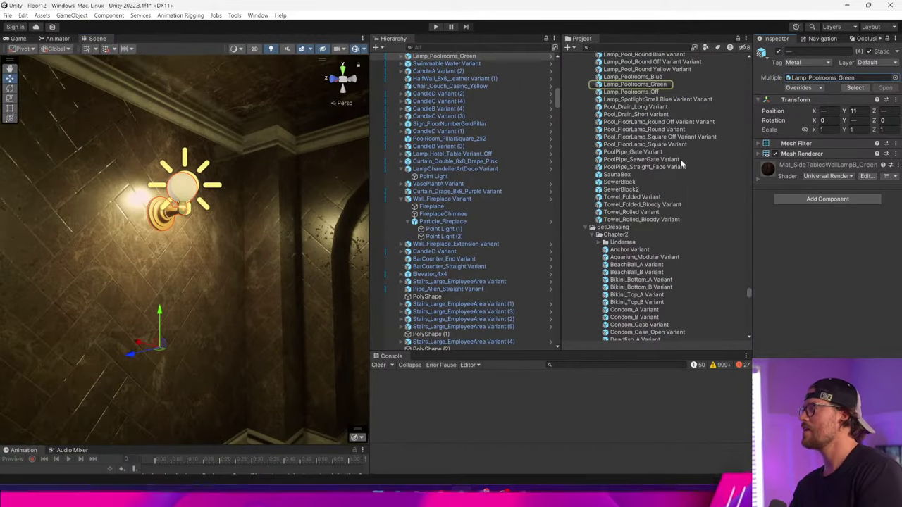
left_click_drag(652, 92, 794, 77)
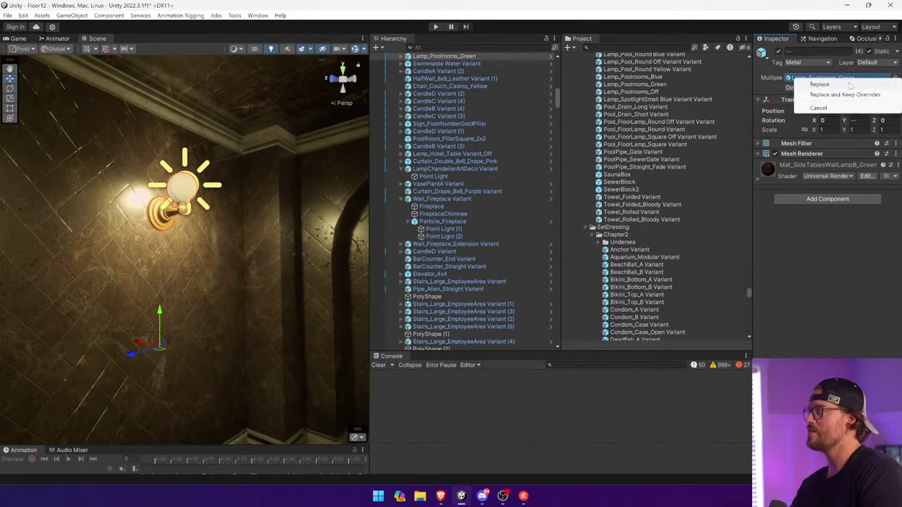
left_click(810, 84)
Widen the Scene view and select the four Lamp_Pool_Green lamps inside the green pool together
right_click_drag(130, 294, 457, 327)
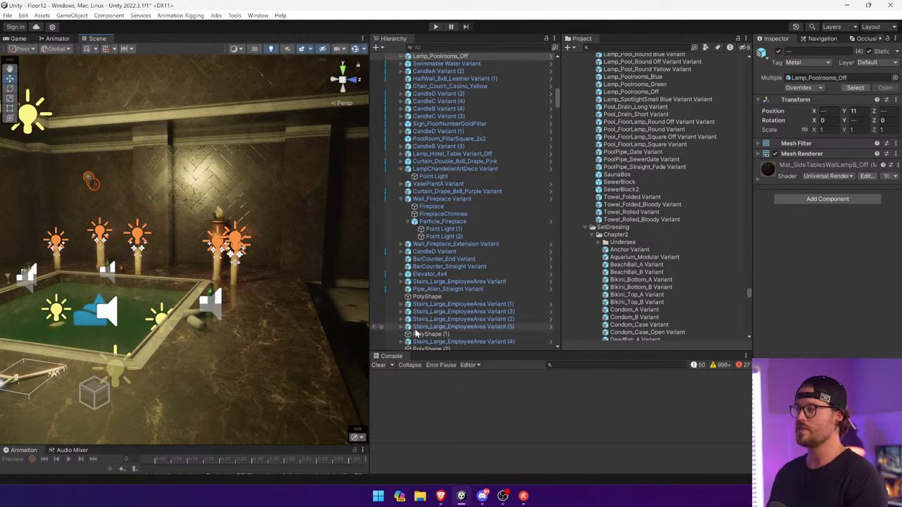
key("Caps_Lock")
left_click_drag(370, 265, 566, 264)
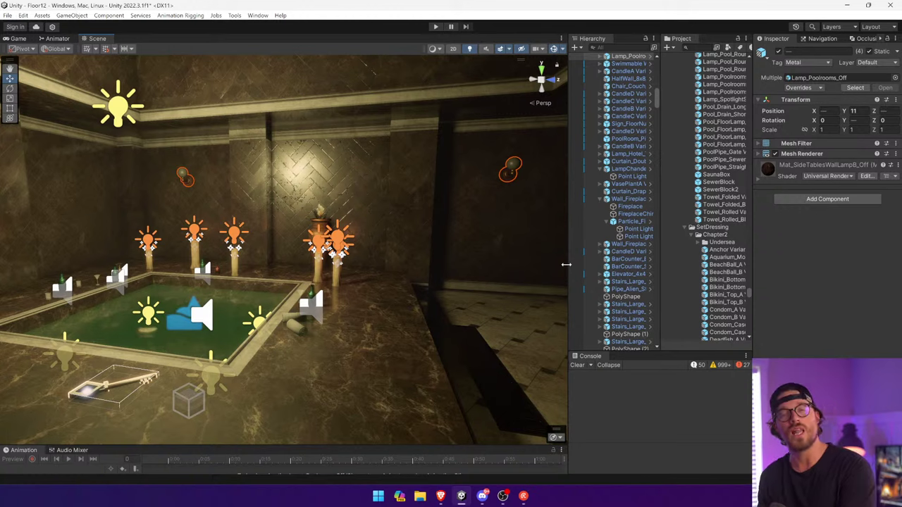
right_click_drag(481, 271, 416, 395)
key("w")
left_click(361, 430)
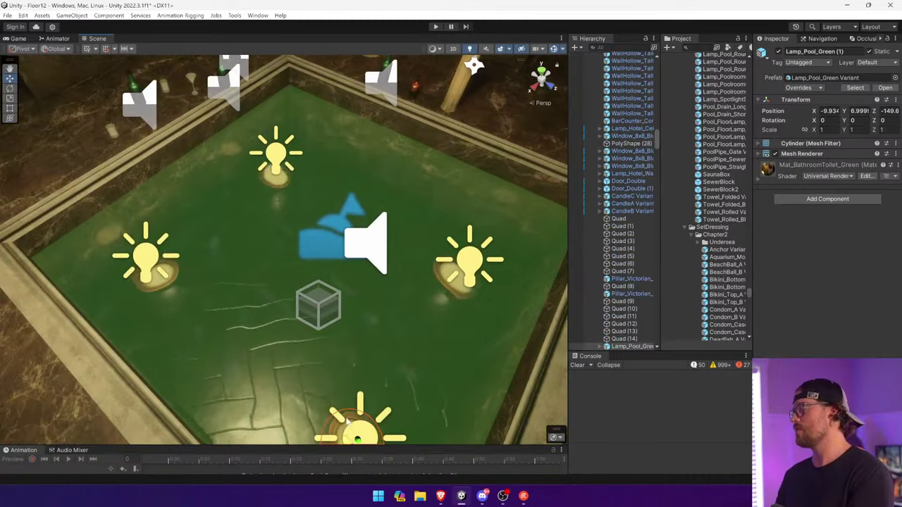
right_click_drag(361, 431, 191, 240)
left_click(399, 342, "shift")
left_click(258, 244, "shift")
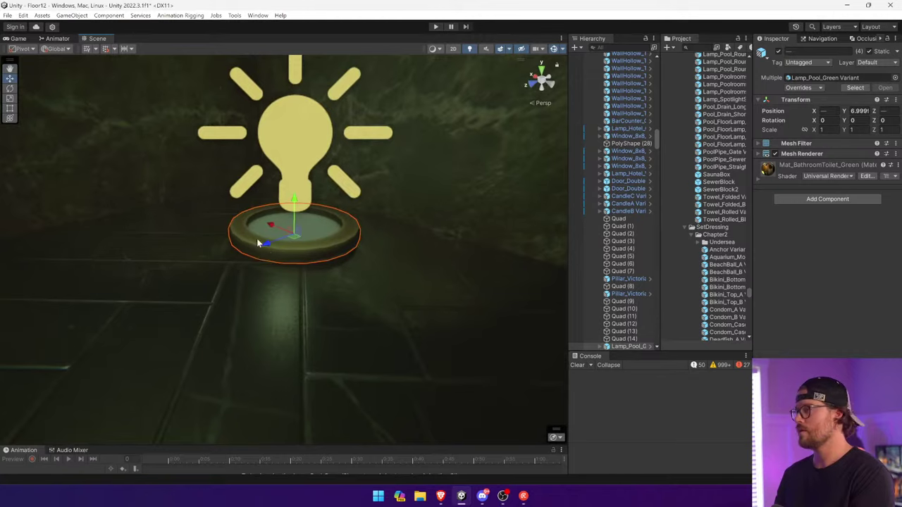
Locate the selected lamps' Lamp_Pool_Green Variant prefab among the project assets and compare the pool with the lamps disabled and enabled
right_click_drag(263, 246, 403, 284)
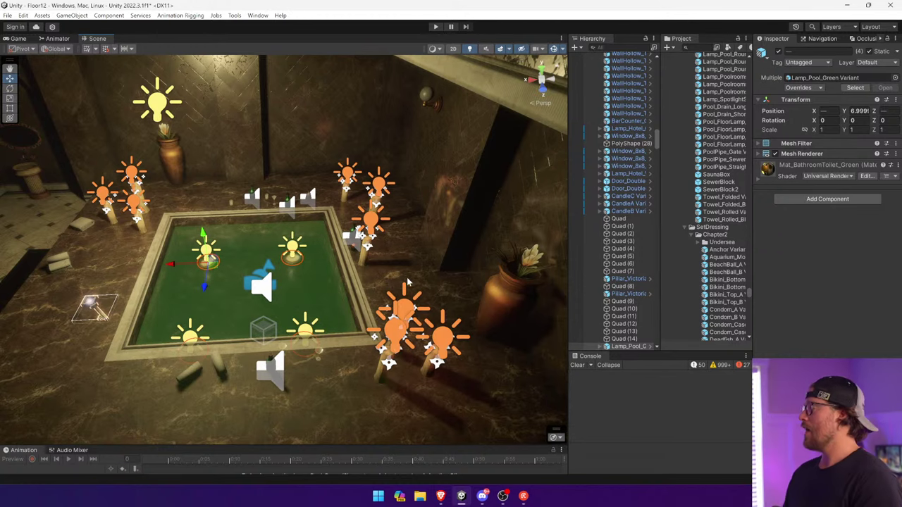
left_click_drag(569, 186, 489, 186)
left_click(824, 77)
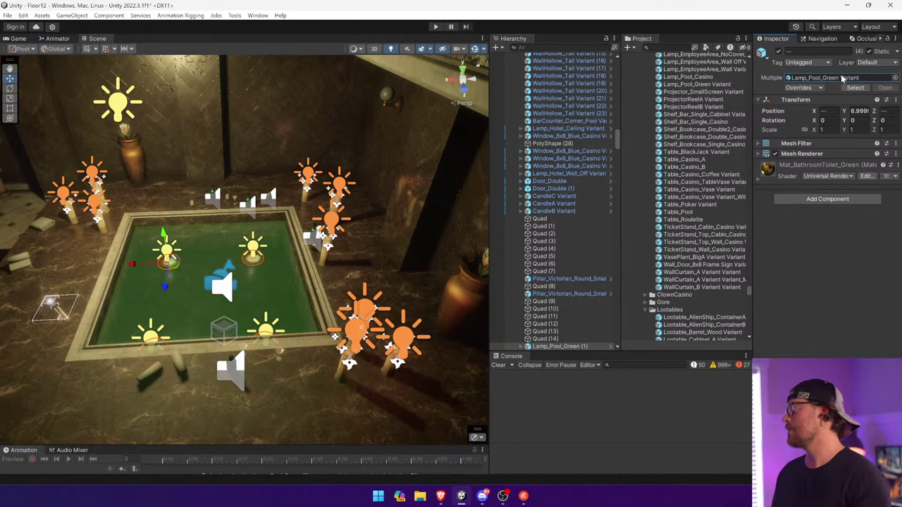
left_click(807, 78)
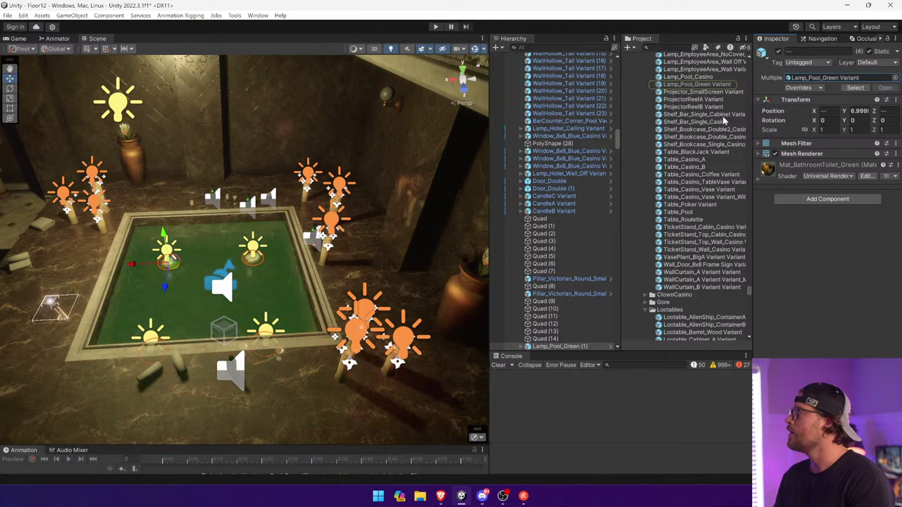
left_click(815, 79)
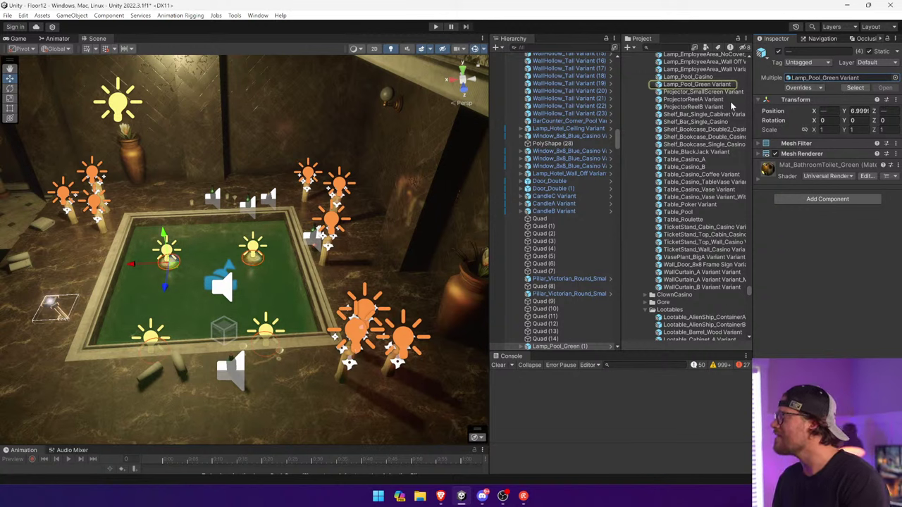
left_click(778, 52)
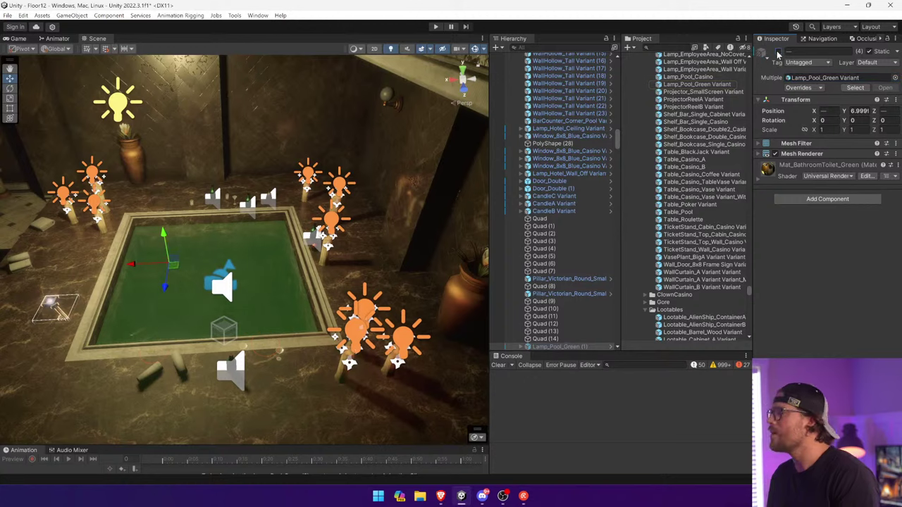
left_click(778, 52)
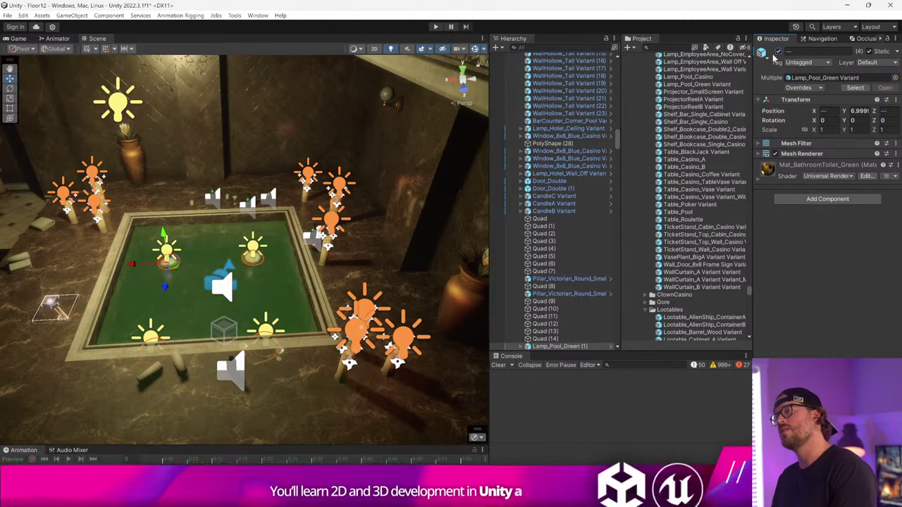
Inspect the pool lamps up close and the surrounding room with the gizmos hidden, and show the gizmos again
left_click(249, 266)
key("w")
right_click_drag(248, 266, 503, 93)
key("w")
left_click(285, 310)
key("a")
left_click(521, 56)
key("s")
right_click_drag(303, 197, 201, 323)
left_click(475, 50)
key("s")
right_click_drag(331, 204, 414, 63)
left_click(476, 50)
Select the pool ceiling lamp's Point Light and set its range to about 12.93 and intensity to 572.1
left_click(248, 222)
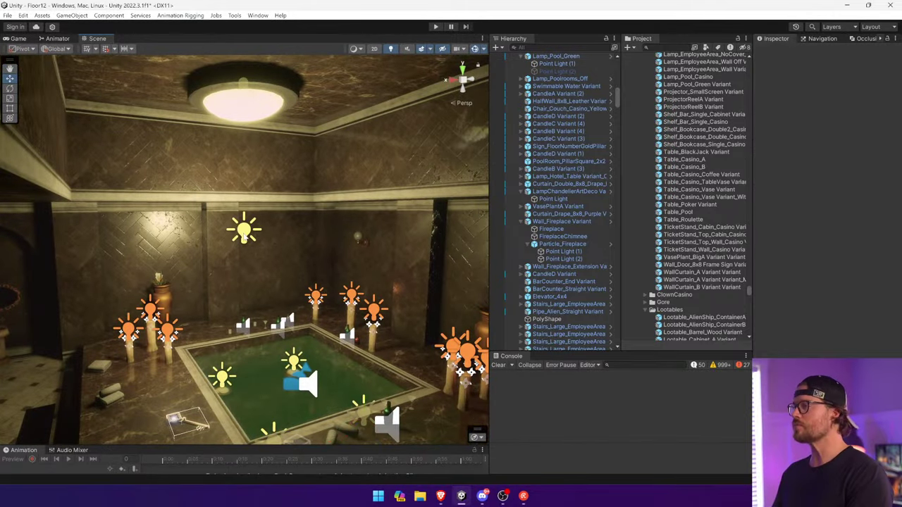
left_click(244, 234)
left_click(245, 236)
right_click_drag(245, 236, 404, 223)
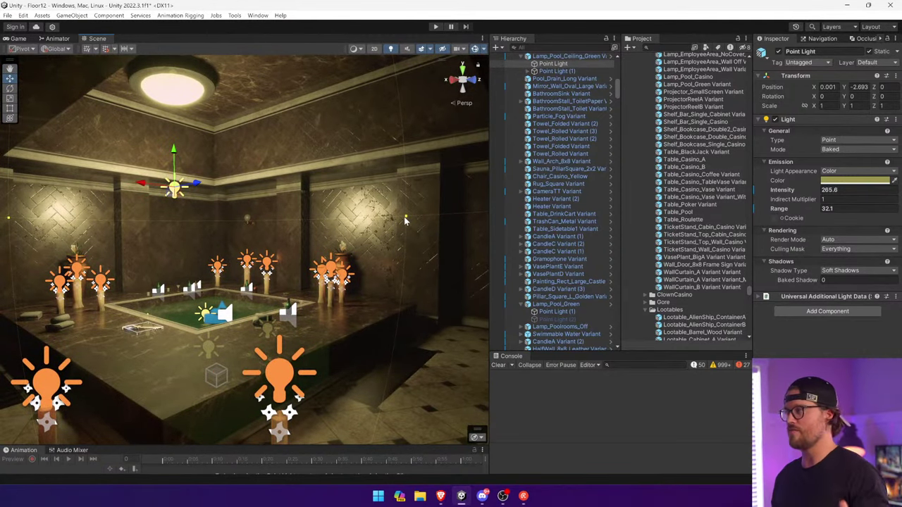
left_click_drag(394, 218, 316, 222)
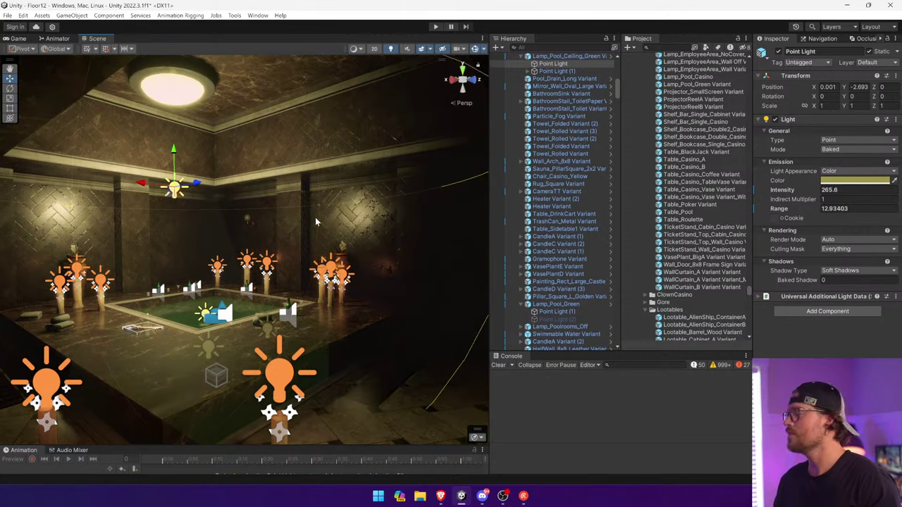
left_click_drag(788, 194, 42, 83)
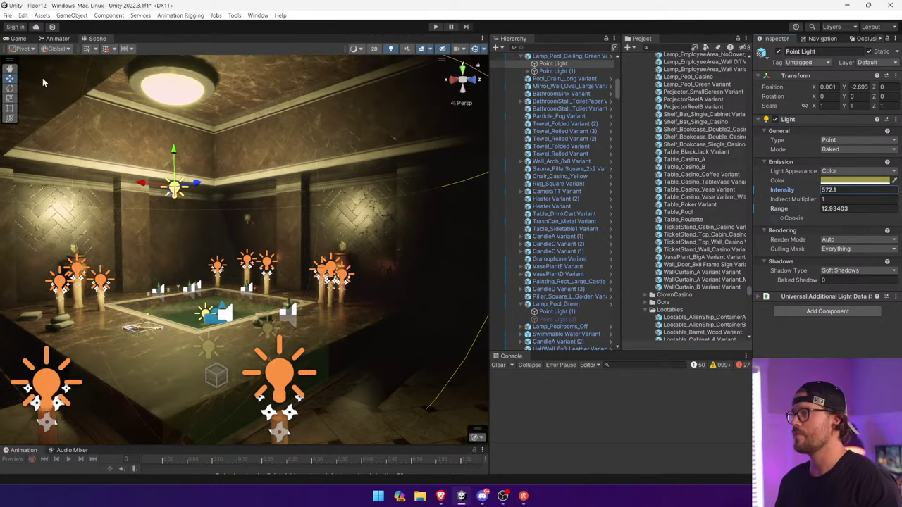
Add a Volumetric Light component to the ceiling lamp's Point Light and bring up its appearance settings
left_click(828, 311)
type("vol")
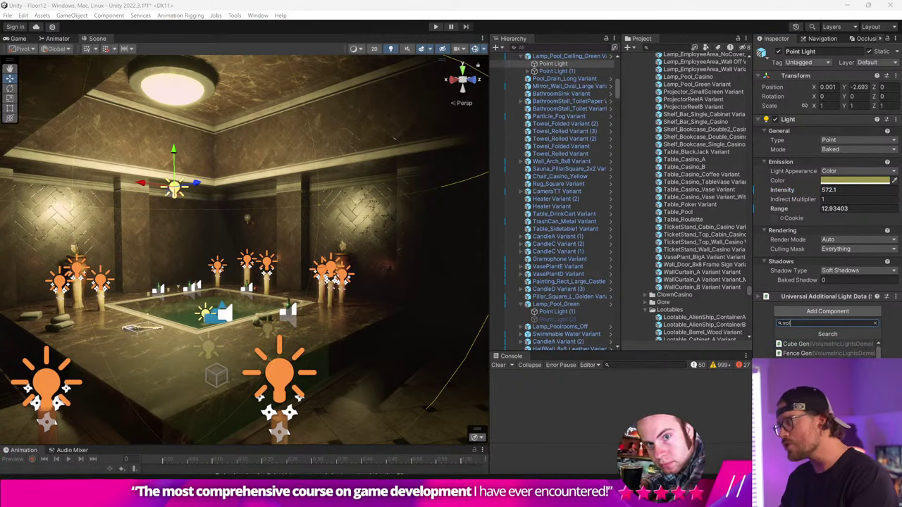
left_click(810, 394)
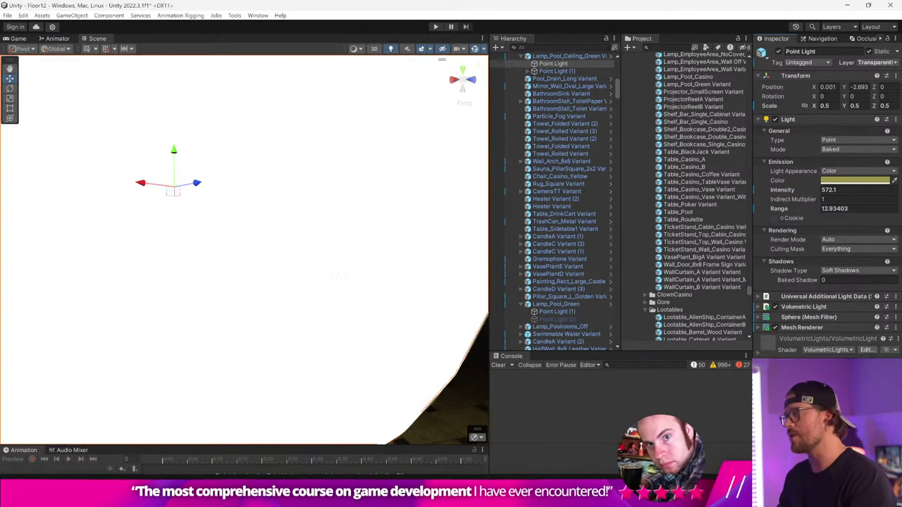
left_click(804, 307)
scroll(839, 268, "down", 5)
Try a volumetric density of 0.000001 and a brightness of 0.01 on the ceiling light
left_click(853, 144)
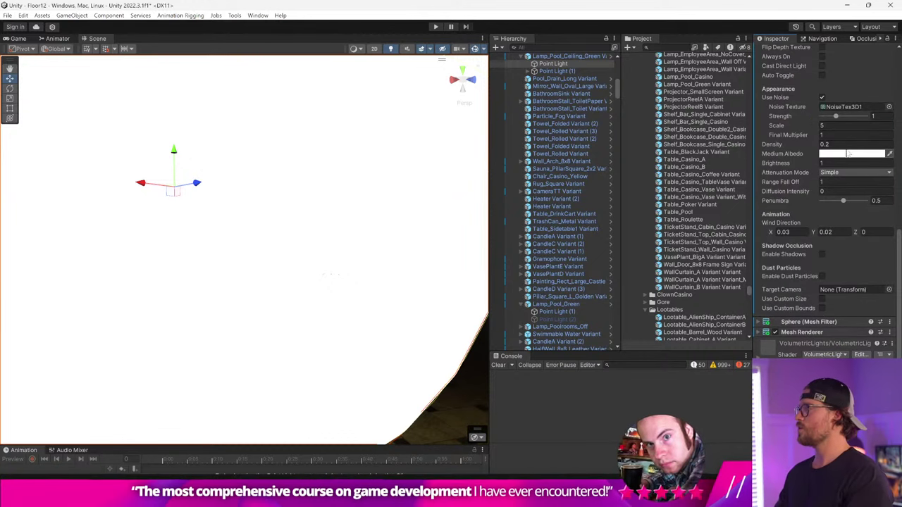
type(".01")
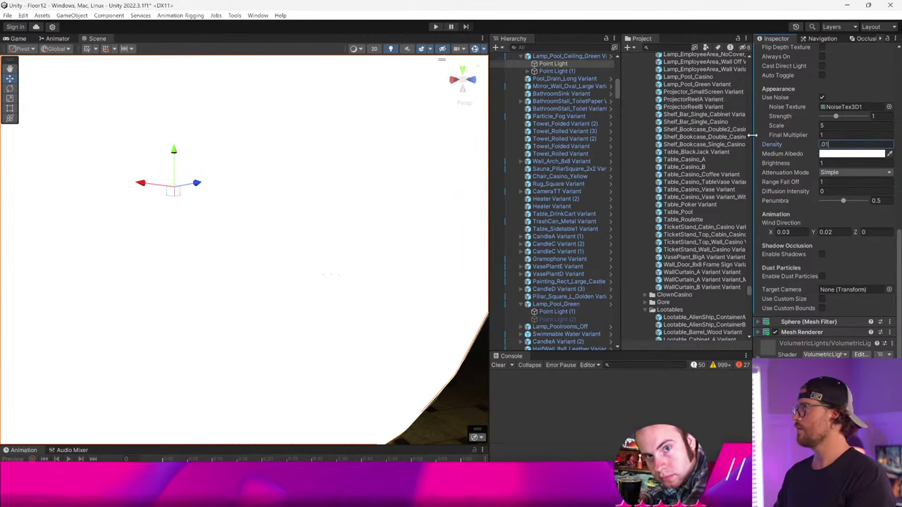
key("BackSpace")
type("01")
key("BackSpace")
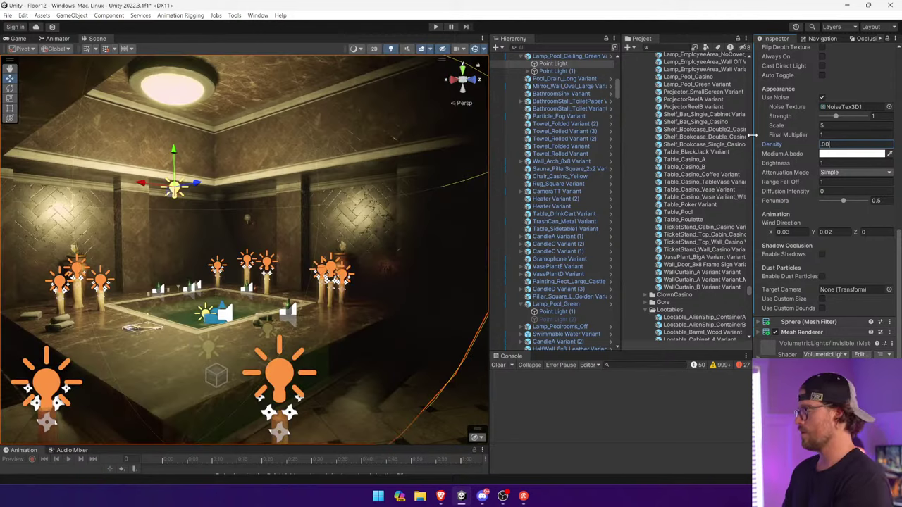
type("0001")
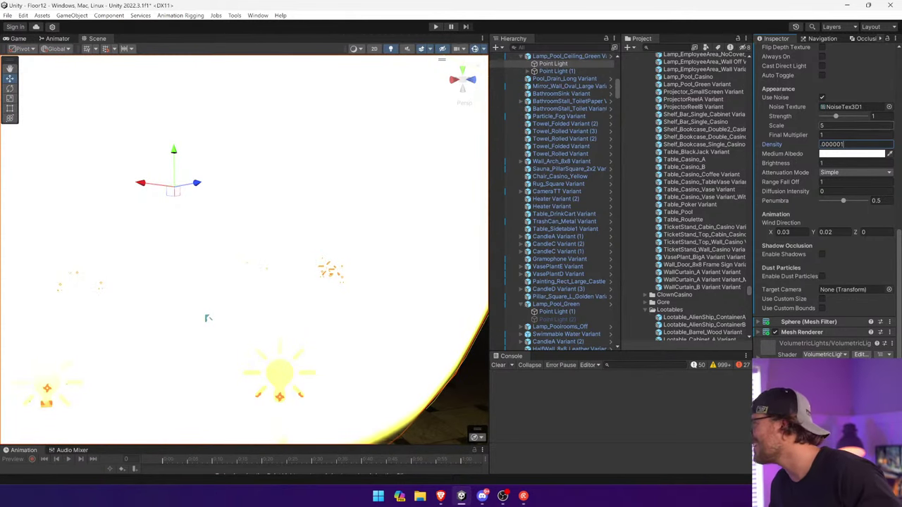
left_click_drag(797, 164, 810, 163)
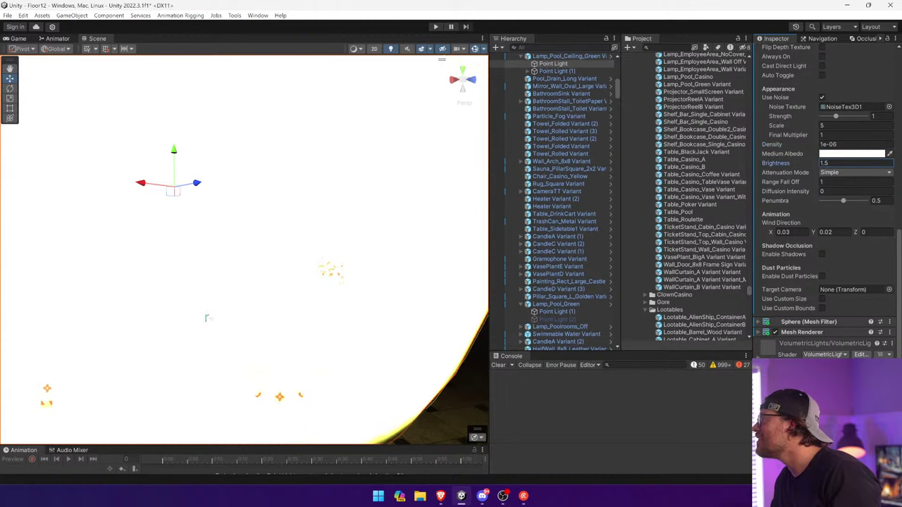
type(".01")
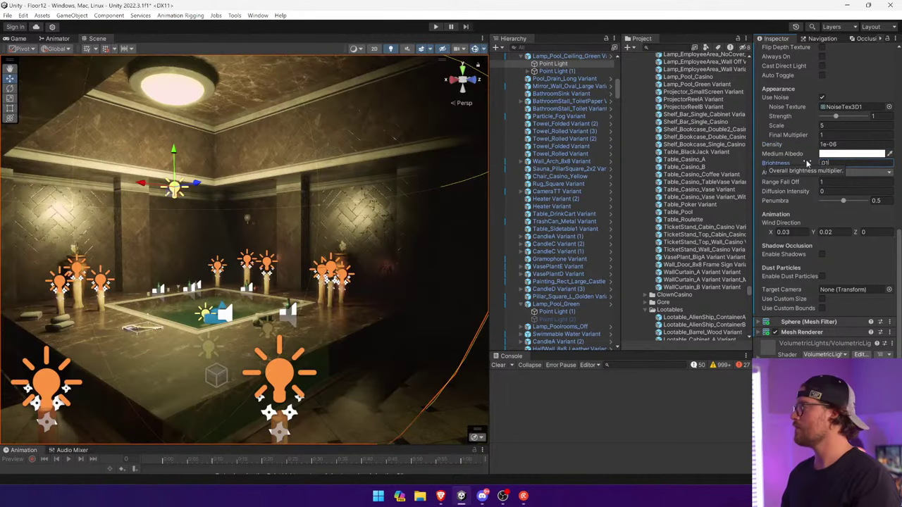
Set the Volumetric Light's density to 1 and brightness to 0.001
left_click(846, 144)
type("1")
left_click(838, 165)
type(".02")
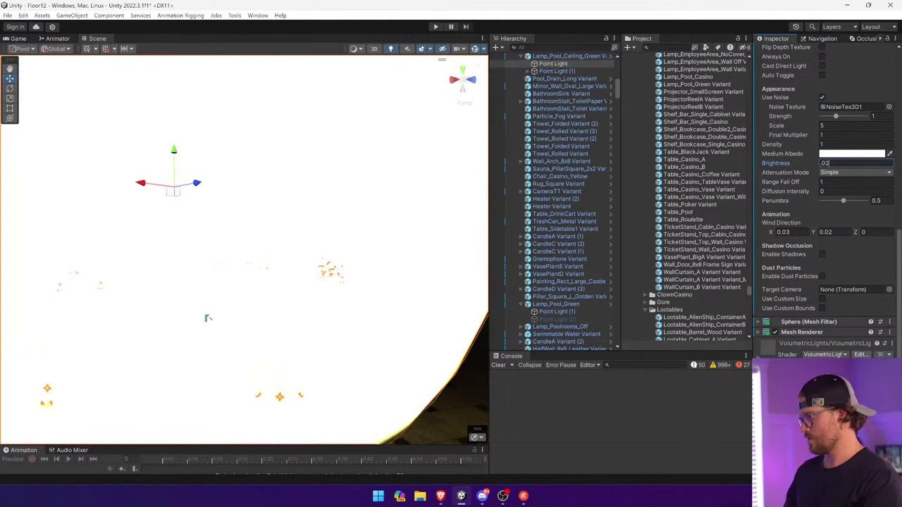
key("BackSpace")
type("01")
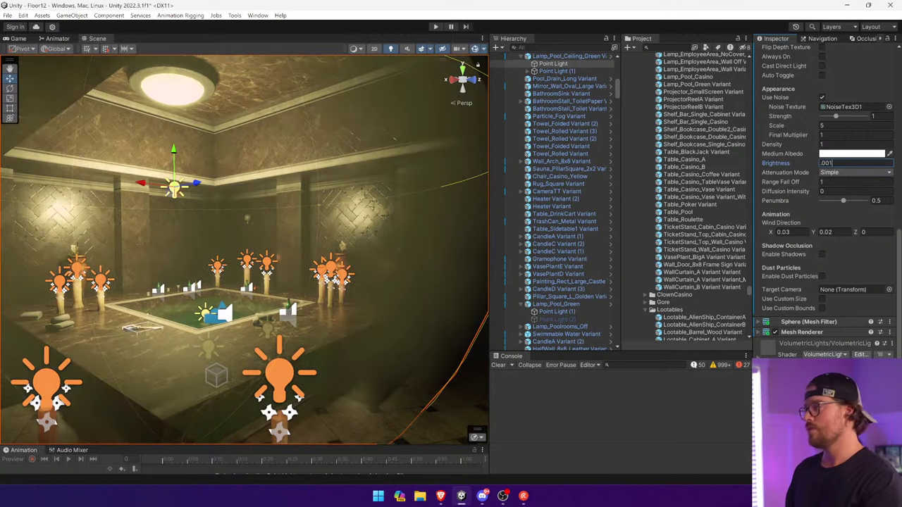
Set the Volumetric Light's noise strength to 1.92 and brightness to 0.0006
left_click_drag(837, 117, 849, 117)
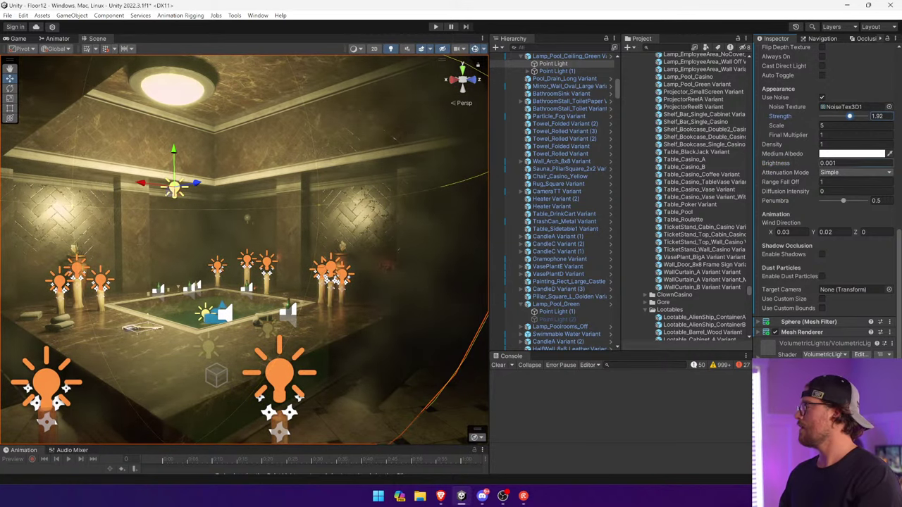
left_click(833, 163)
key("BackSpace")
type("03")
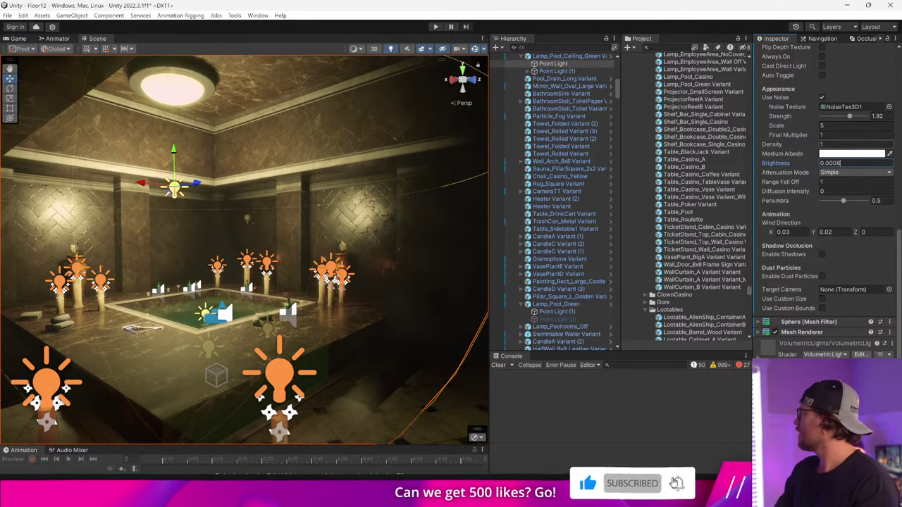
Adjust the ceiling lamp's Point Light to a range of about 15.3 and an intensity of 366.85
right_click_drag(243, 220, 275, 226)
left_click_drag(256, 202, 275, 203)
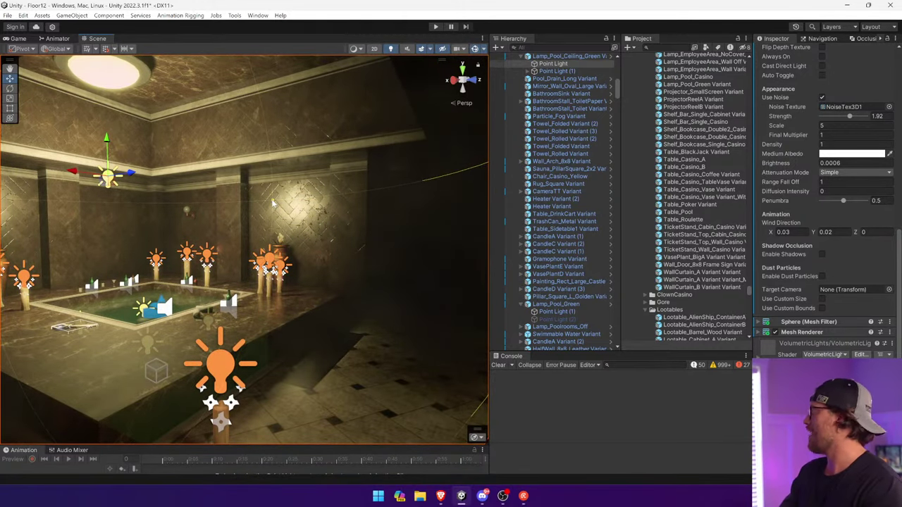
right_click_drag(271, 198, 215, 196)
right_click_drag(245, 192, 732, 178)
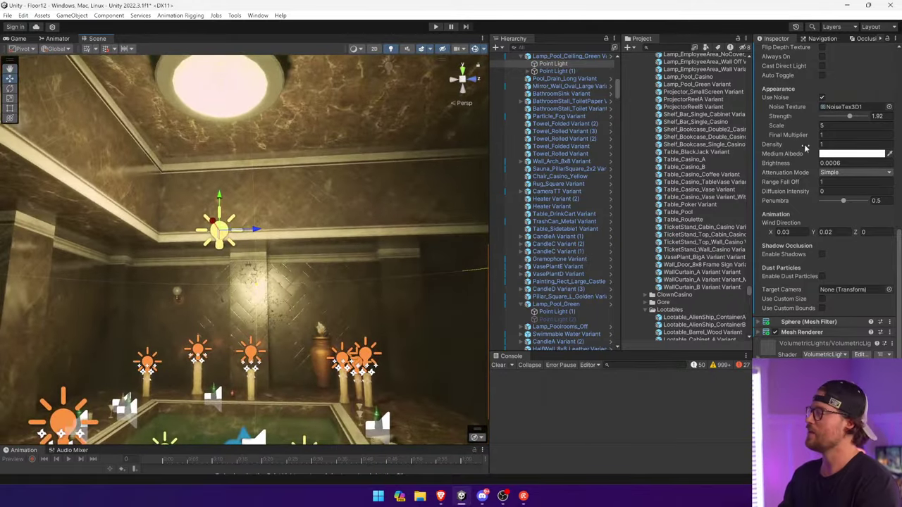
scroll(806, 148, "up", 10)
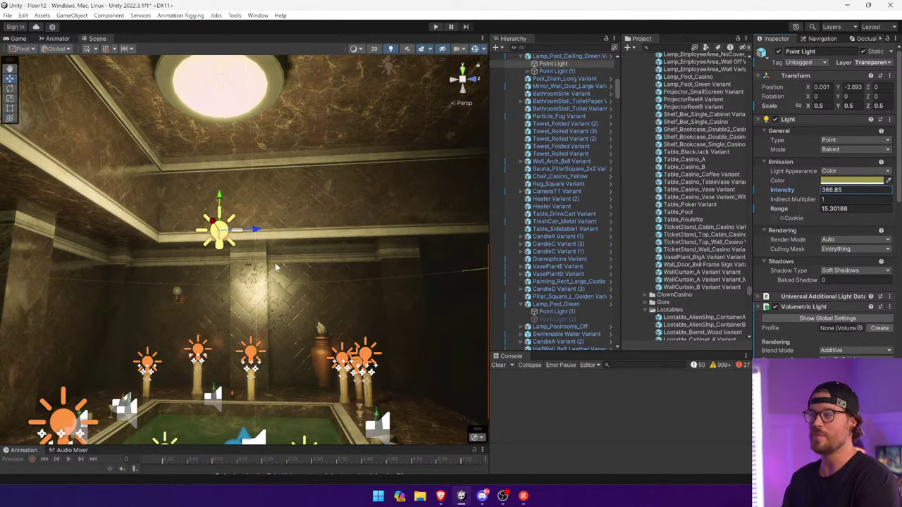
Clear the console and widen the Scene view of the pool room
left_click(499, 367)
left_click_drag(489, 369, 614, 374)
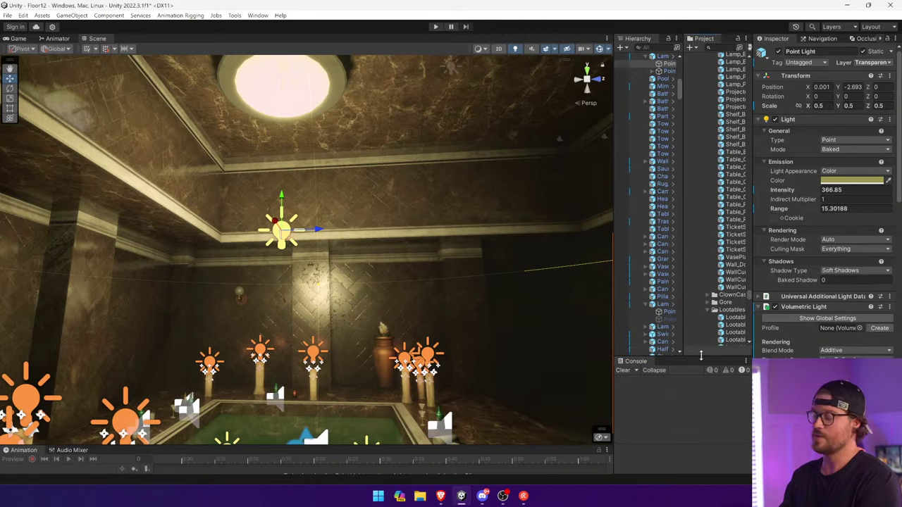
right_click_drag(438, 252, 90, 268)
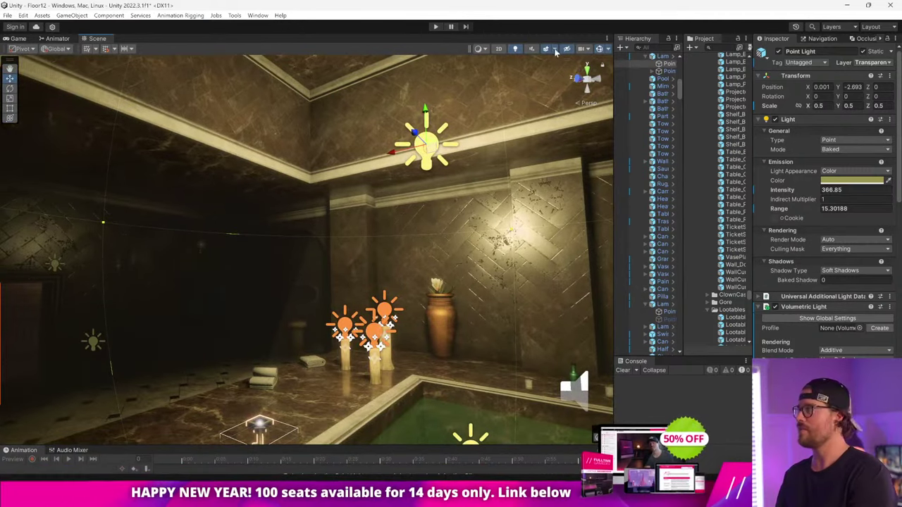
Hide the gizmos and examine the lighting on the pool room's walls and around the key beside the pool
left_click(599, 50)
right_click_drag(472, 201, 459, 223)
left_click(345, 240)
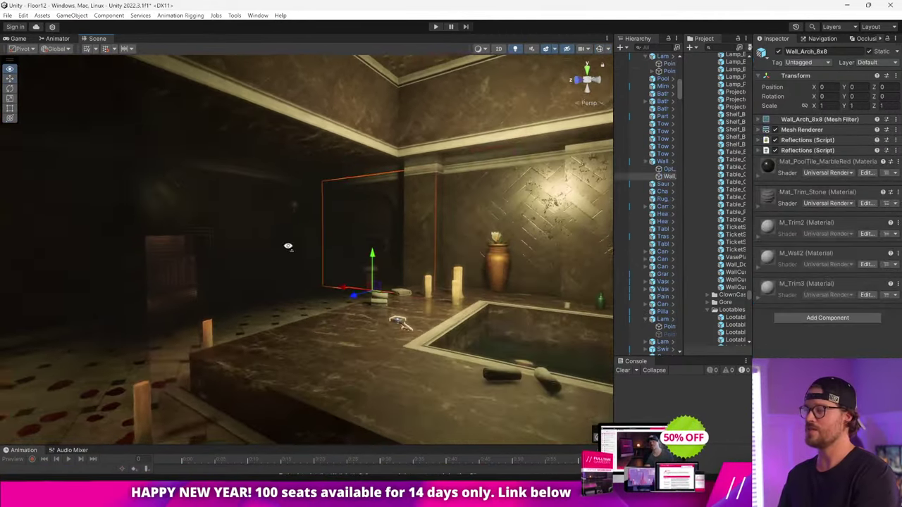
right_click_drag(288, 247, 325, 298)
left_click(314, 284)
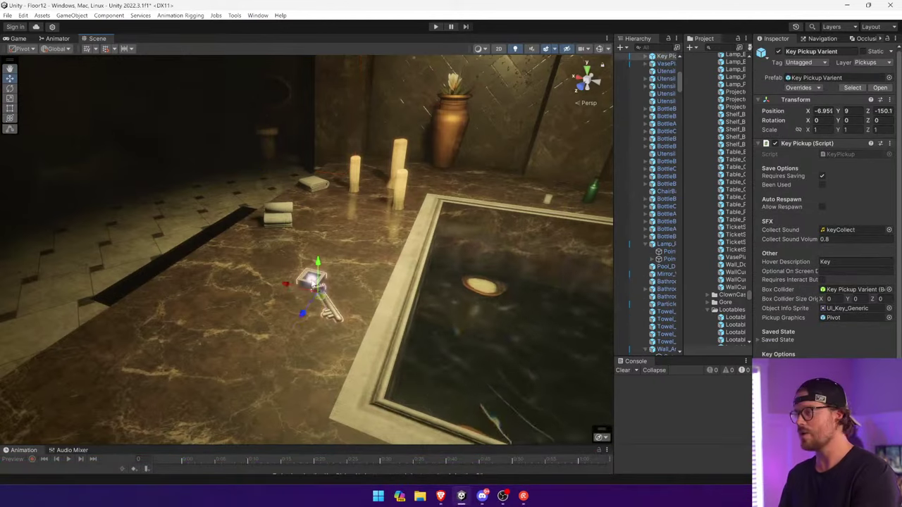
left_click_drag(318, 265, 318, 266)
right_click_drag(328, 274, 598, 238)
Select the Lamp_Pool_Ceiling_Green Variant ceiling lamp and inspect the lighting around the pool from several sides
left_click(663, 243)
right_click_drag(538, 247, 312, 219)
left_click_drag(312, 220, 318, 289, "alt")
key("s")
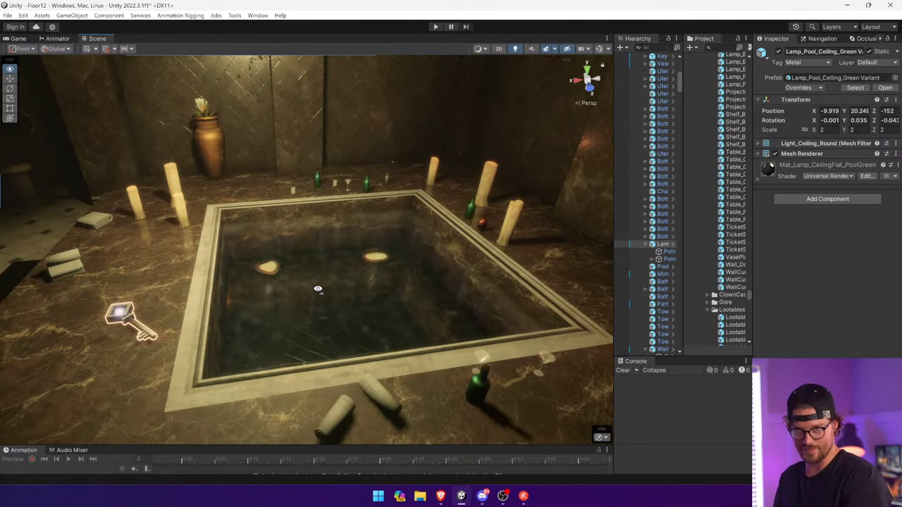
left_click_drag(318, 289, 532, 291, "alt")
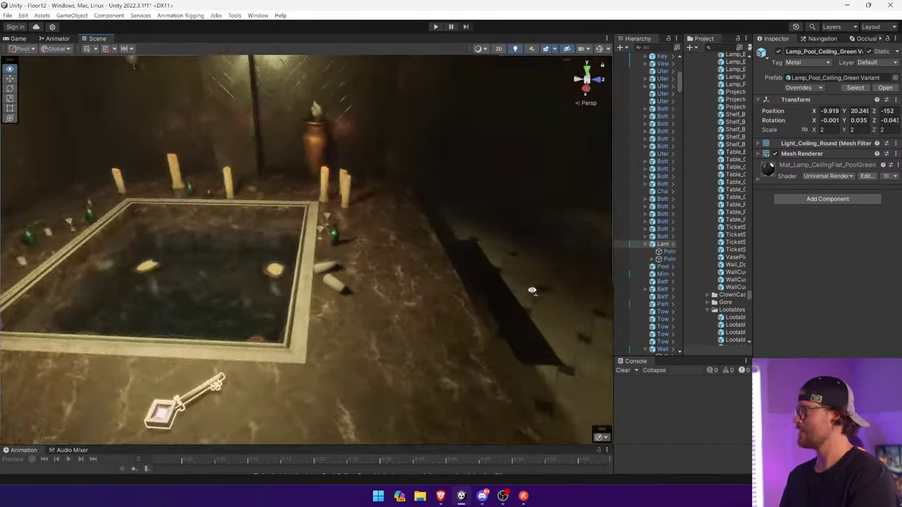
Select the toilet in the bathroom stall and expand its Mat_BathroomToilet material settings
key("w")
right_click_drag(532, 291, 772, 225)
key("s")
key("w")
right_click_drag(545, 239, 547, 231)
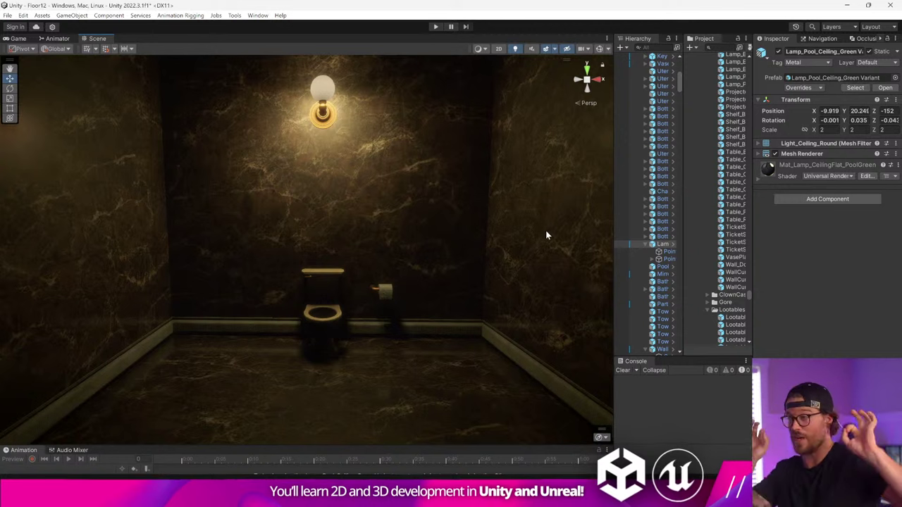
left_click(312, 291)
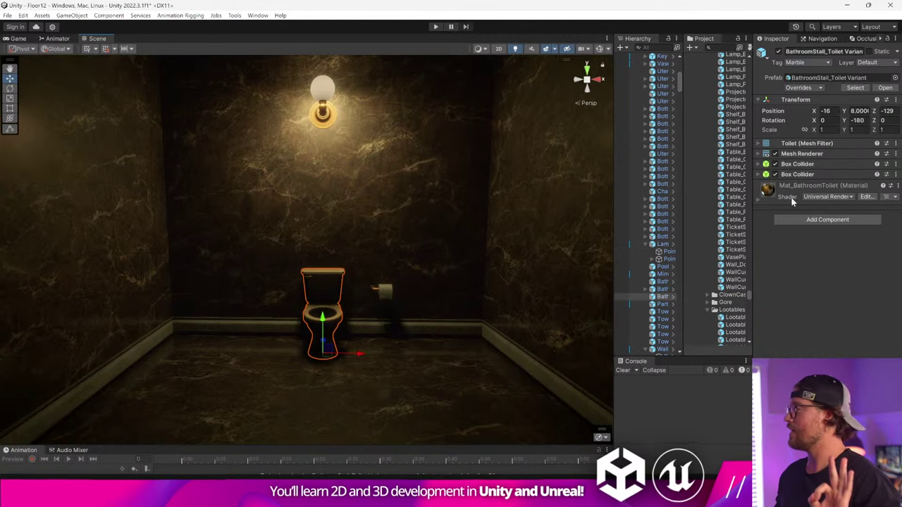
left_click(771, 195)
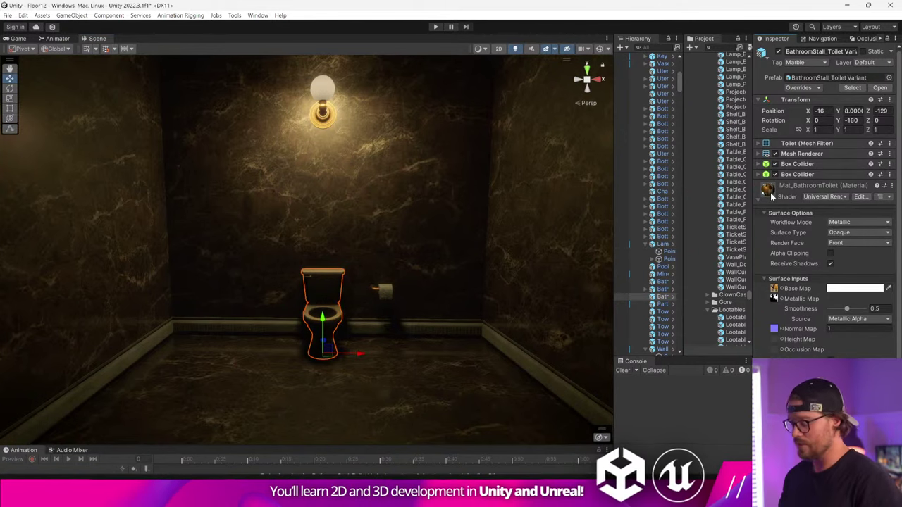
Locate the toilet's Base Map texture among the project assets, duplicate it and open the copy in Photoshop
right_click_drag(334, 287, 455, 365)
key("w")
key("a")
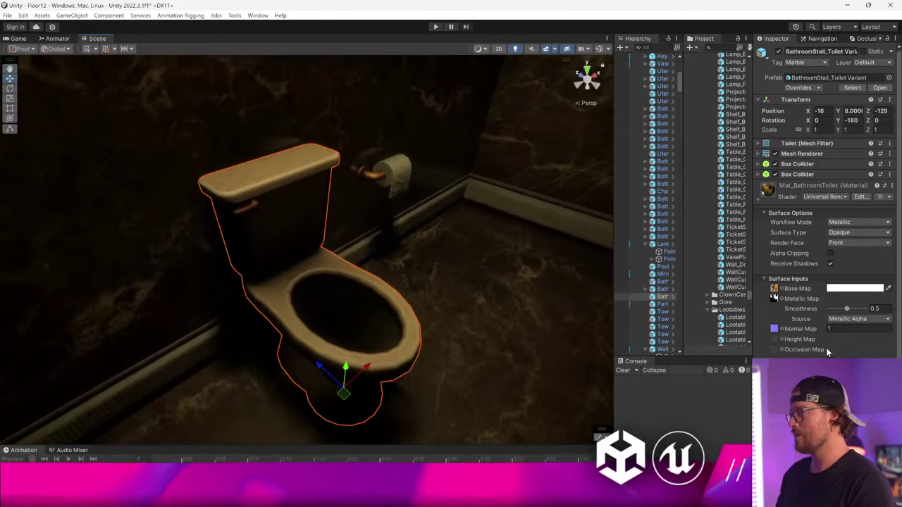
left_click_drag(614, 303, 474, 299)
left_click(774, 295)
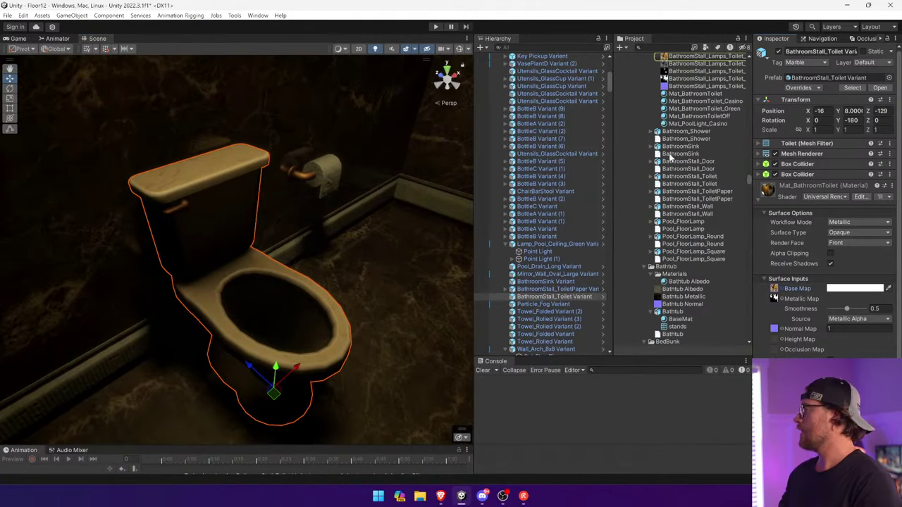
left_click_drag(471, 169, 366, 169)
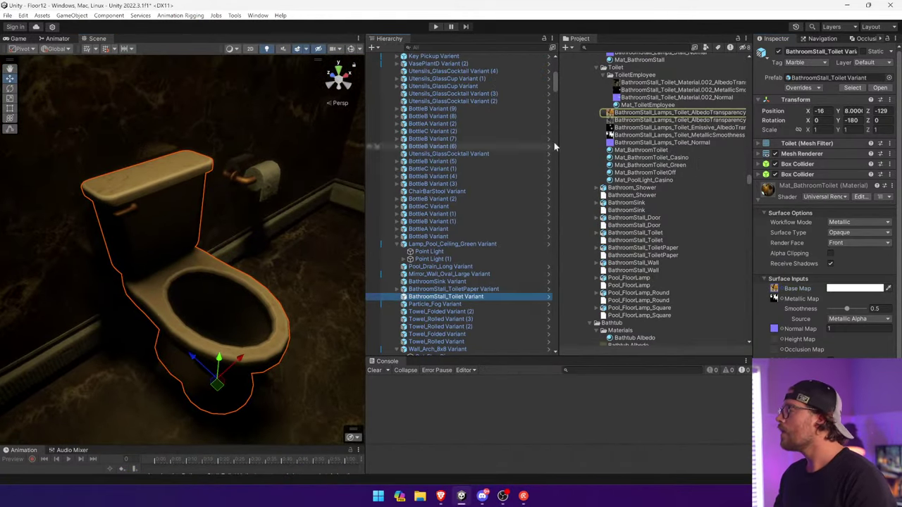
left_click(680, 113)
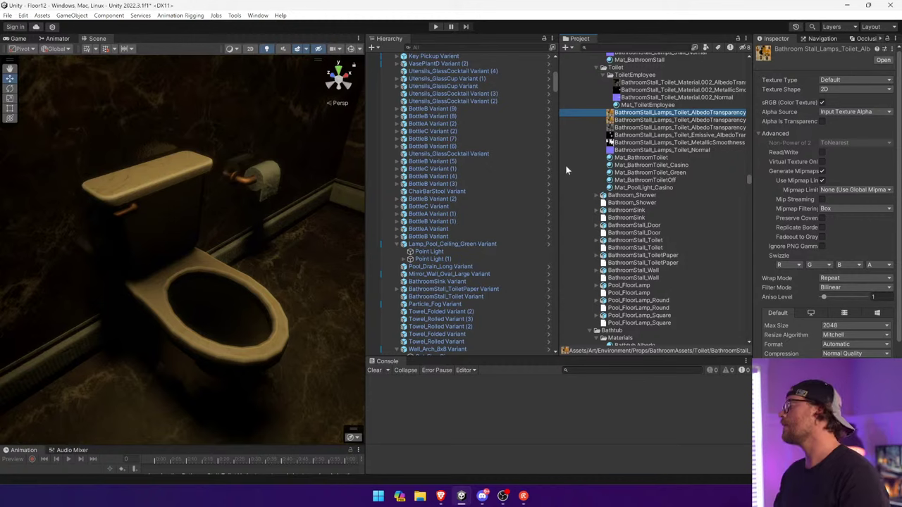
left_click_drag(364, 195, 198, 205)
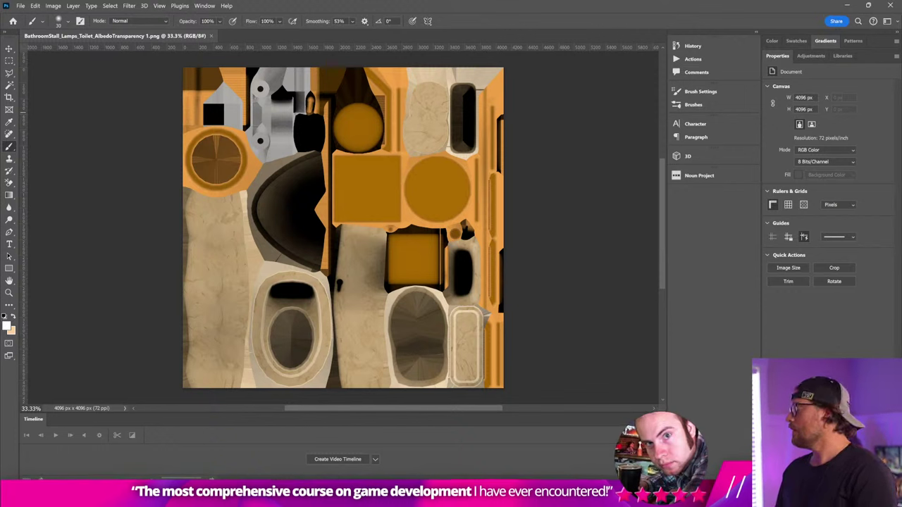
Add a layer group with a Hue/Saturation adjustment that colorizes the toilet texture at hue 24 and saturation 91
left_click(773, 481)
left_click(846, 480)
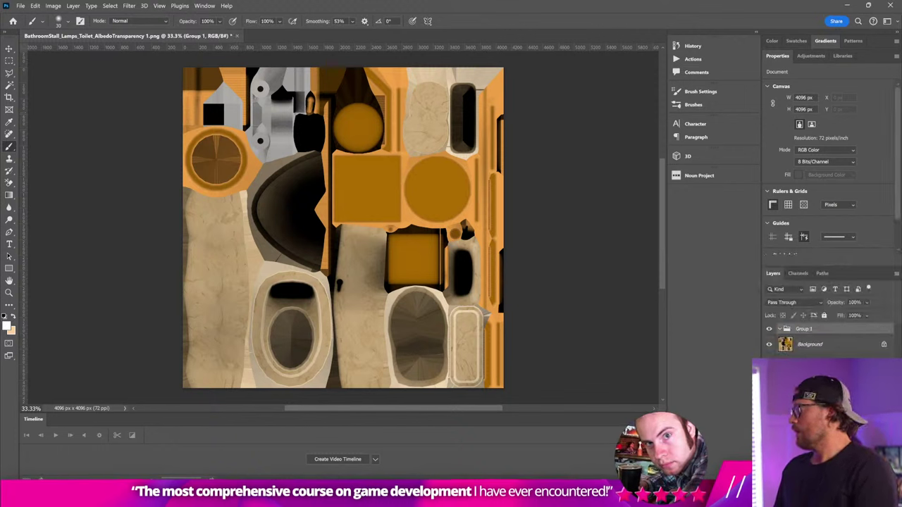
left_click(831, 480)
left_click(847, 387)
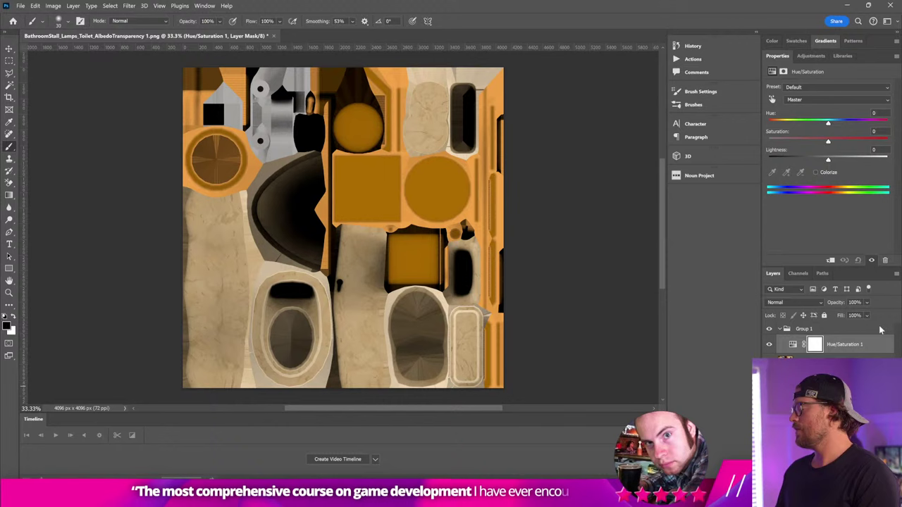
left_click(819, 174)
left_click_drag(799, 142, 878, 142)
left_click_drag(769, 123, 777, 124)
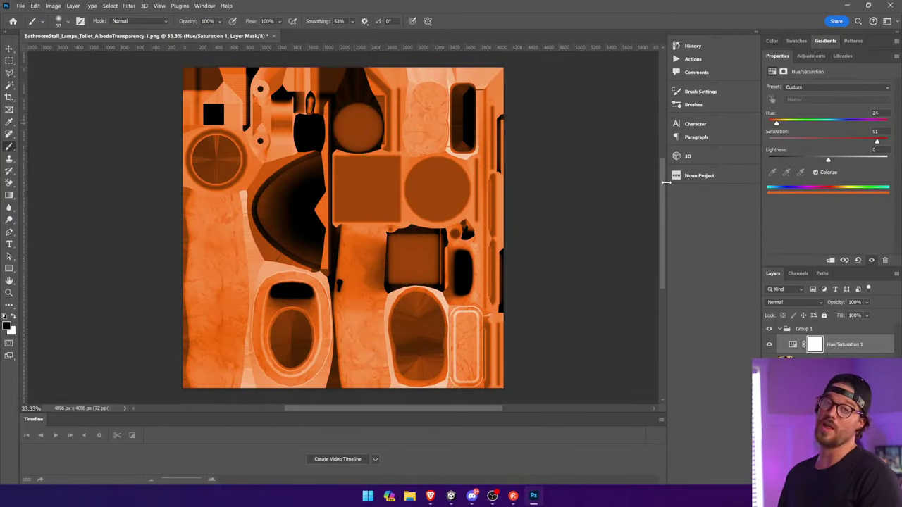
Undo the Hue/Saturation adjustment, close the texture without saving and switch back to Unity
key("ctrl+z")
key("ctrl+z")
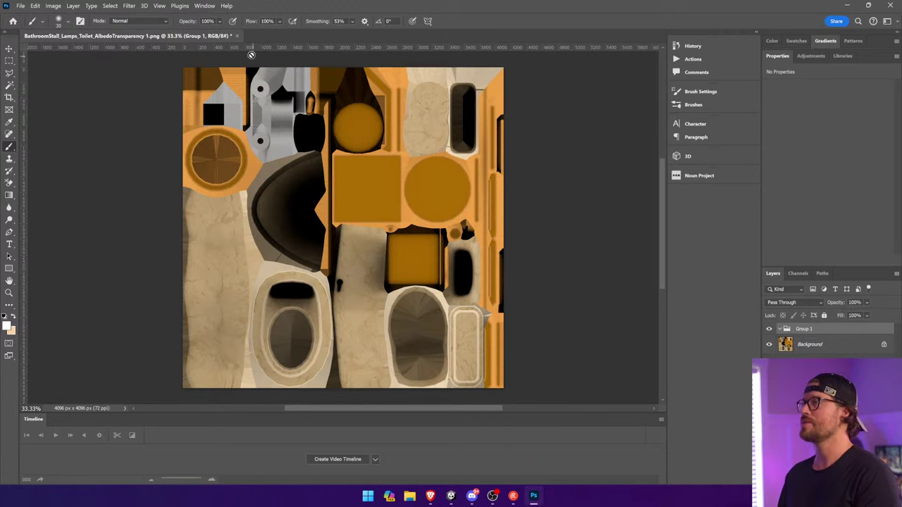
left_click(238, 35)
left_click(491, 194)
key("alt+Tab")
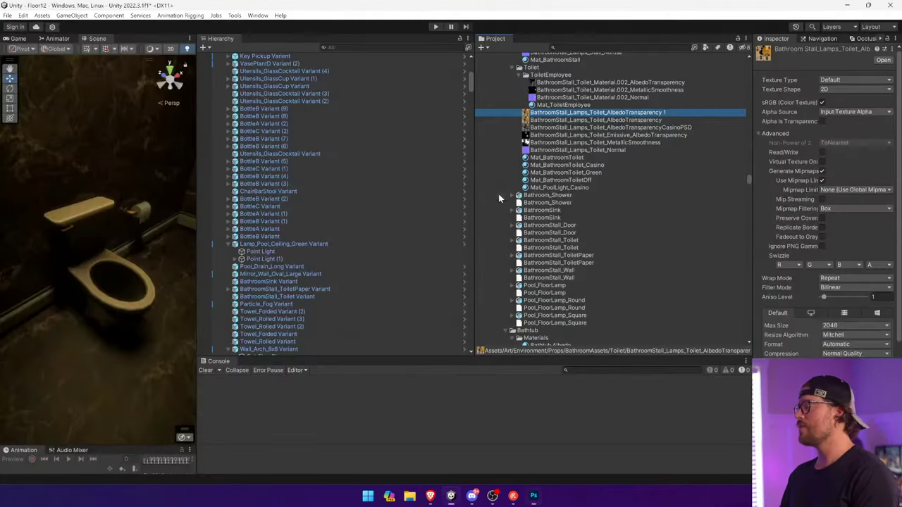
Delete the duplicated texture BathroomStall_Lamps_Toilet_AlbedoTransparency 1 from the project
left_click(624, 128)
left_click(633, 114)
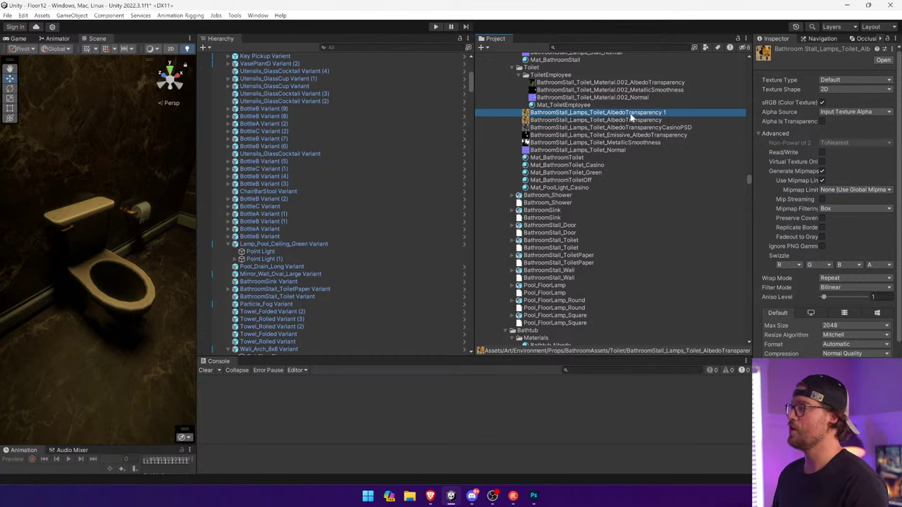
key("Delete")
left_click(527, 266)
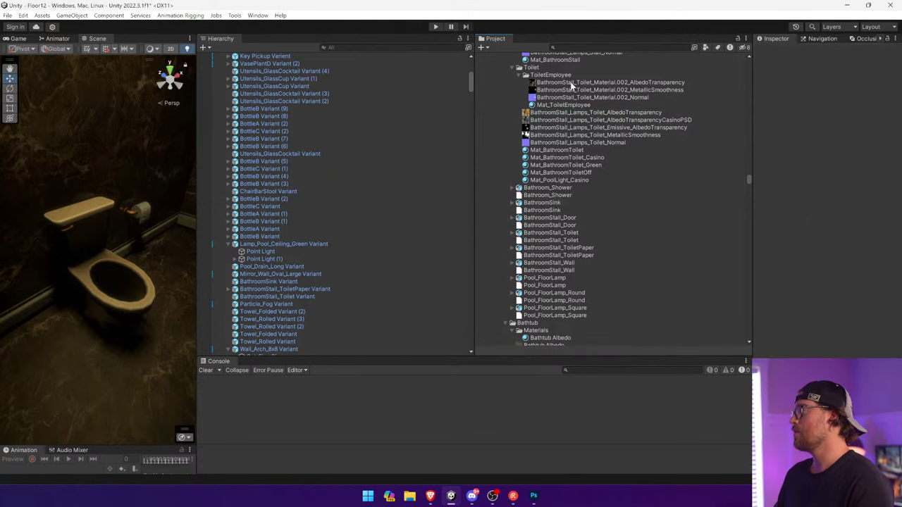
Locate the toilet's Mat_BathroomToilet material in the project, duplicate it and name the copy Mat_BathroomToilet_Gold
left_click(583, 106)
left_click(130, 268)
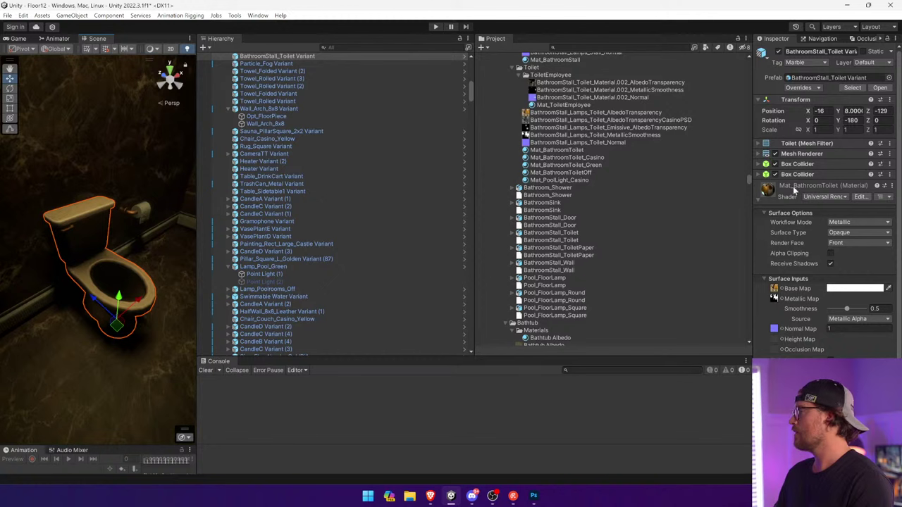
right_click(794, 189)
left_click(824, 230)
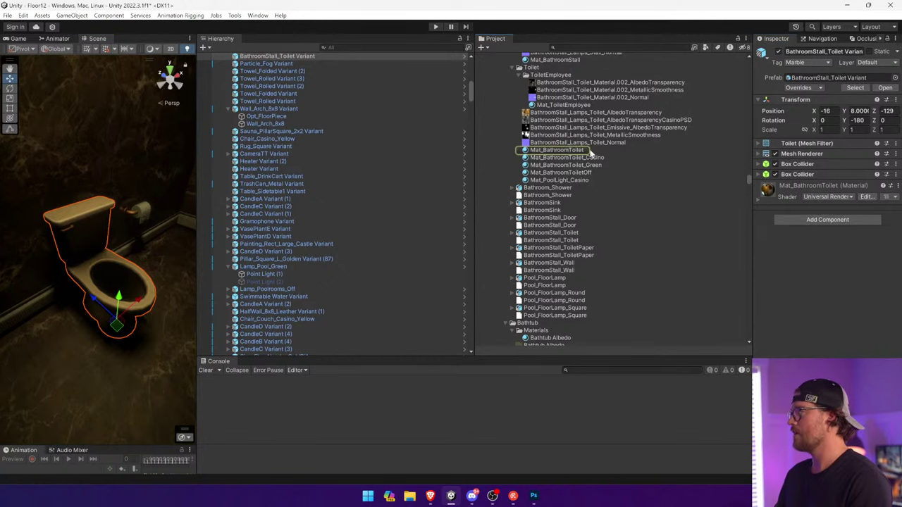
left_click(557, 150)
key("ctrl+d")
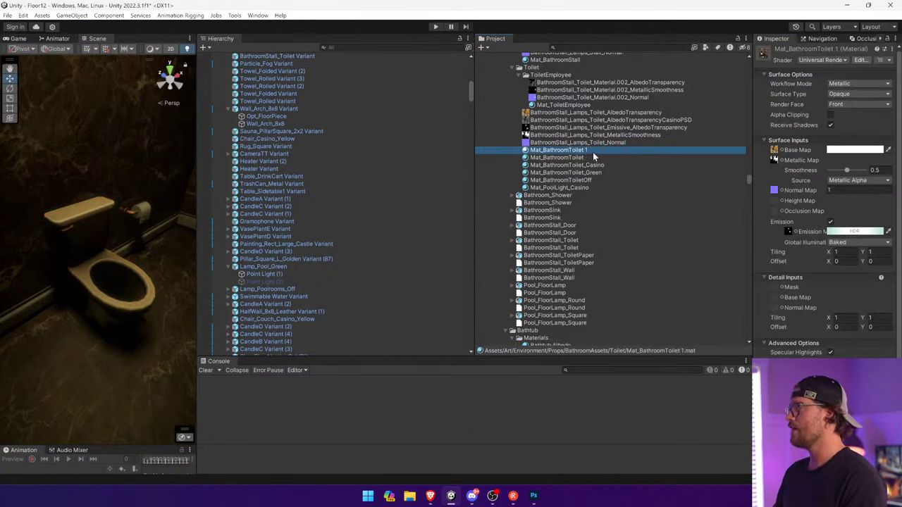
left_click(593, 152)
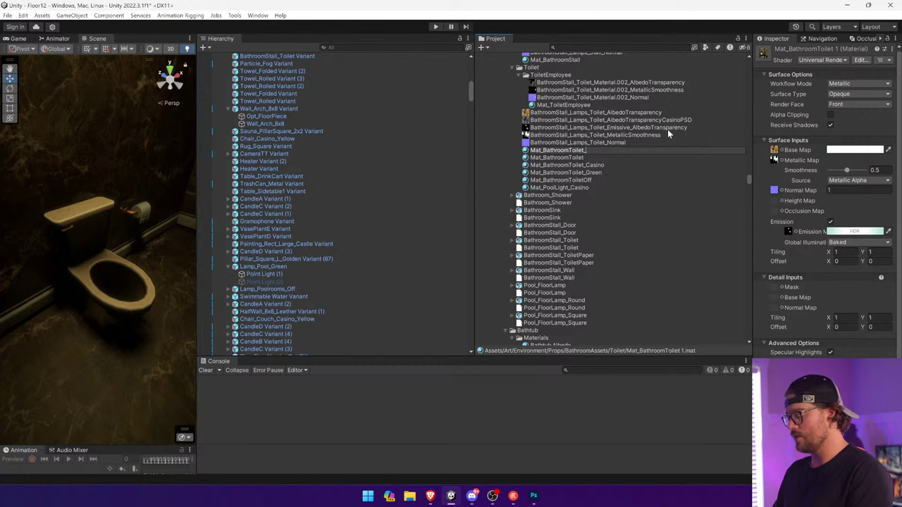
key("Return")
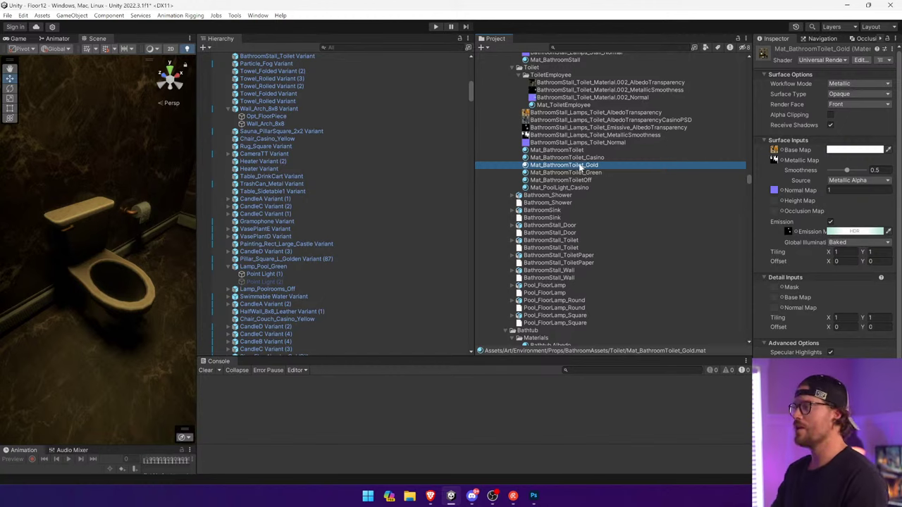
Apply Mat_BathroomToilet_Gold to the toilet and tint its Base Map a golden orange-yellow
left_click_drag(579, 166, 71, 227)
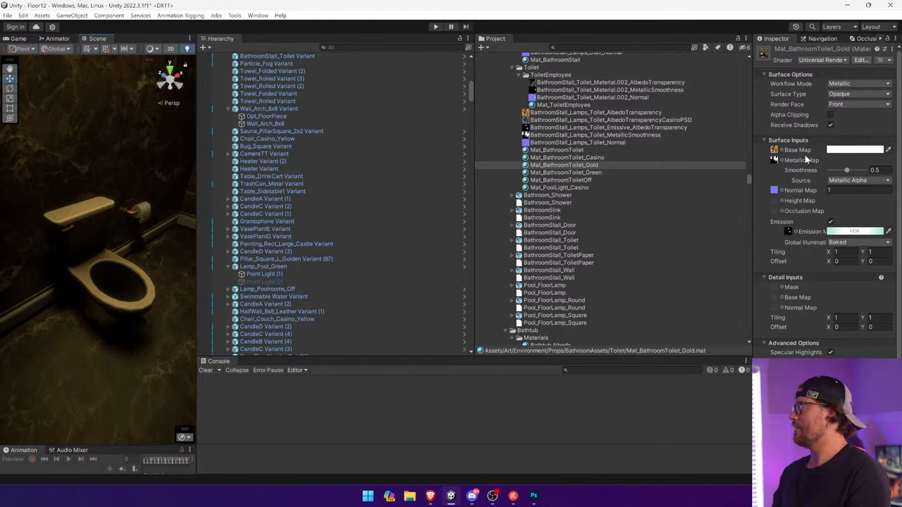
left_click(850, 153)
left_click_drag(856, 205, 875, 191)
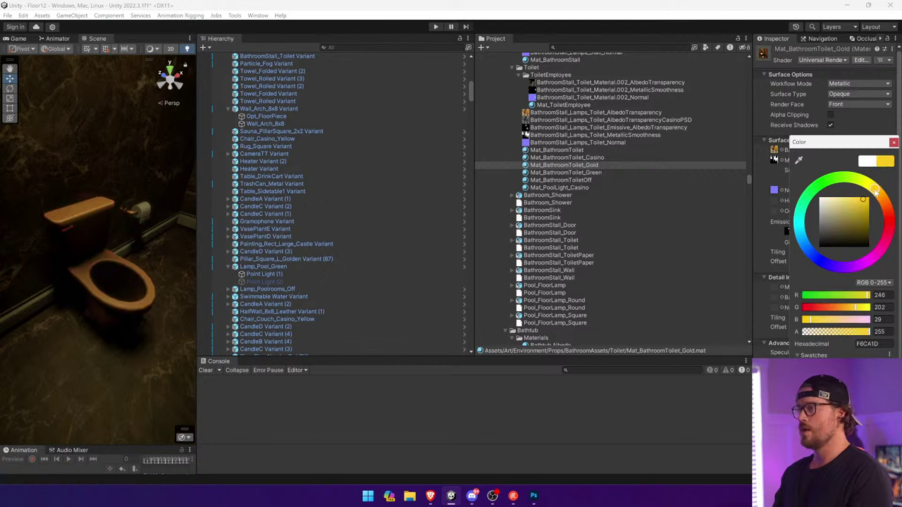
left_click(894, 143)
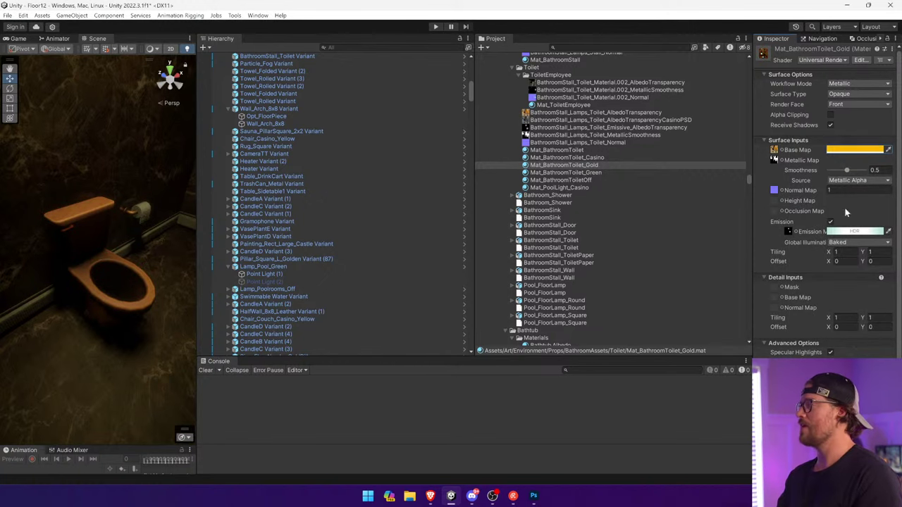
Set the gold material's Metallic Map texture to None, with metallic at 1 and smoothness at about 0.68
left_click(781, 160)
type("none")
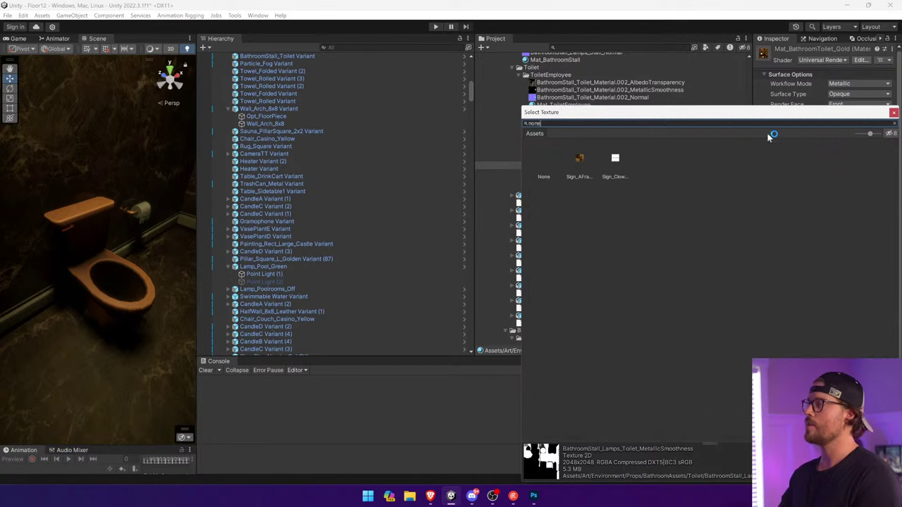
double_click(553, 156)
left_click_drag(834, 164, 878, 173)
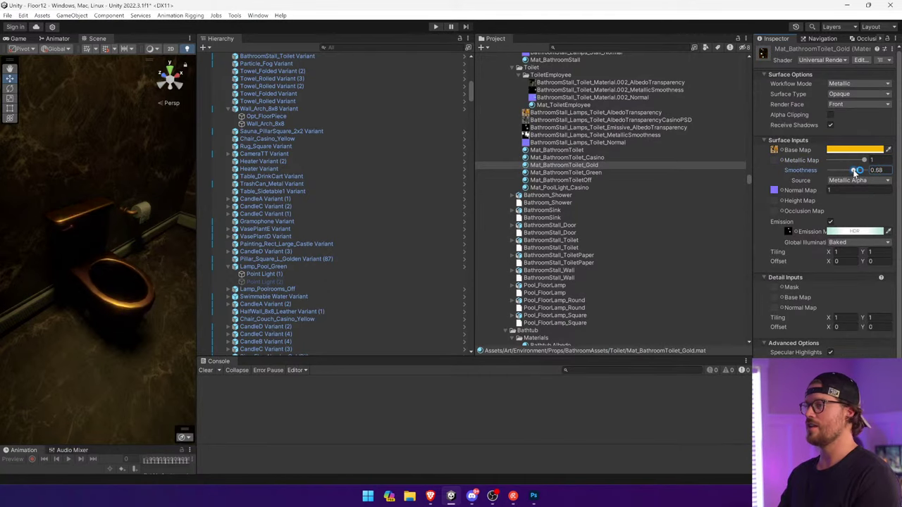
Select the wall lamp above the toilet and open its material's HDR emission colour to check it
left_click_drag(197, 244, 583, 255)
right_click_drag(380, 284, 218, 137)
left_click(298, 162)
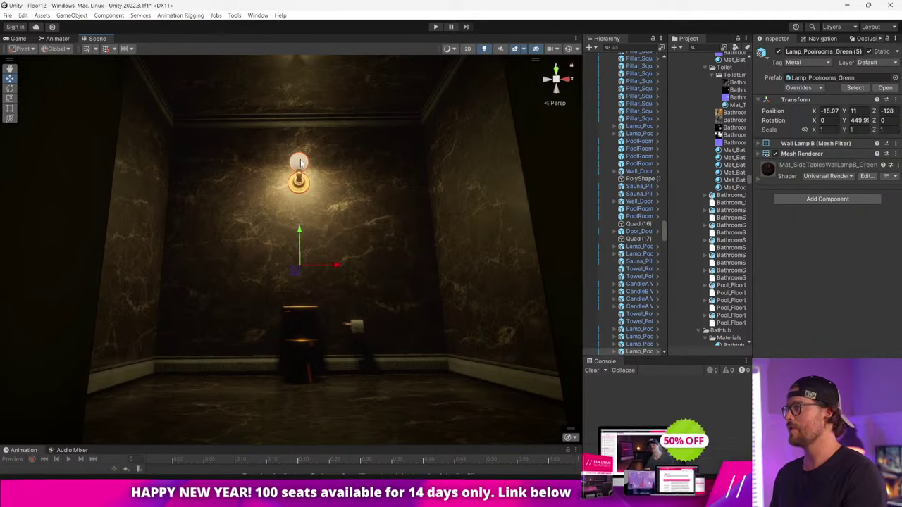
left_click(874, 349)
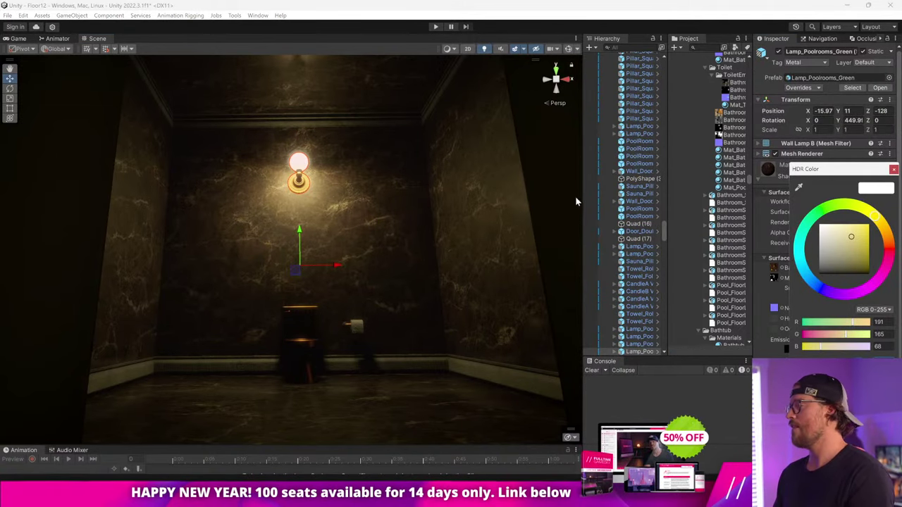
left_click_drag(582, 197, 515, 197)
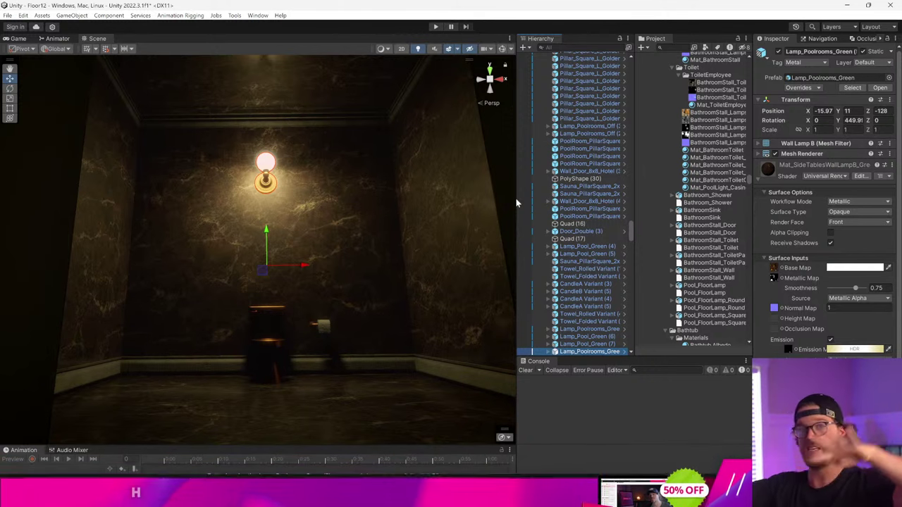
Select the Point Light inside the wall lamp above the toilet and set its intensity to 136.6
scroll(571, 250, "down", 5)
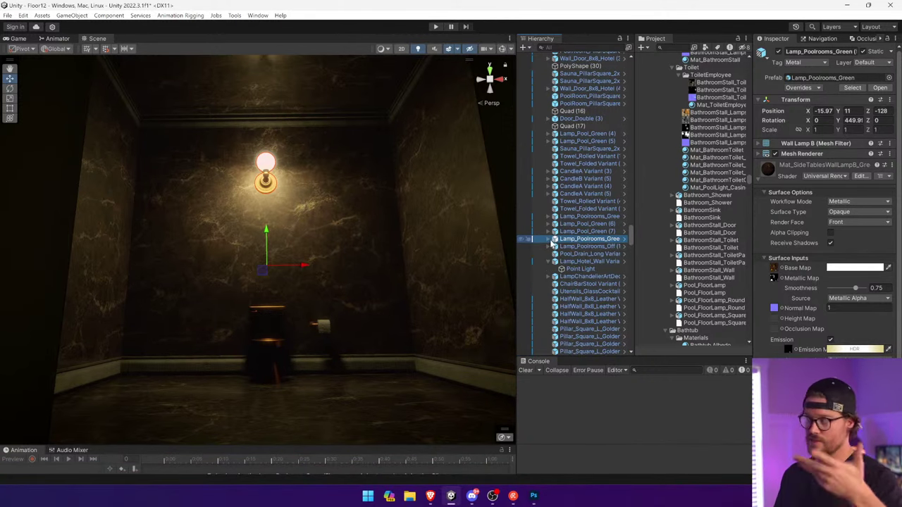
left_click(549, 240)
left_click(567, 247)
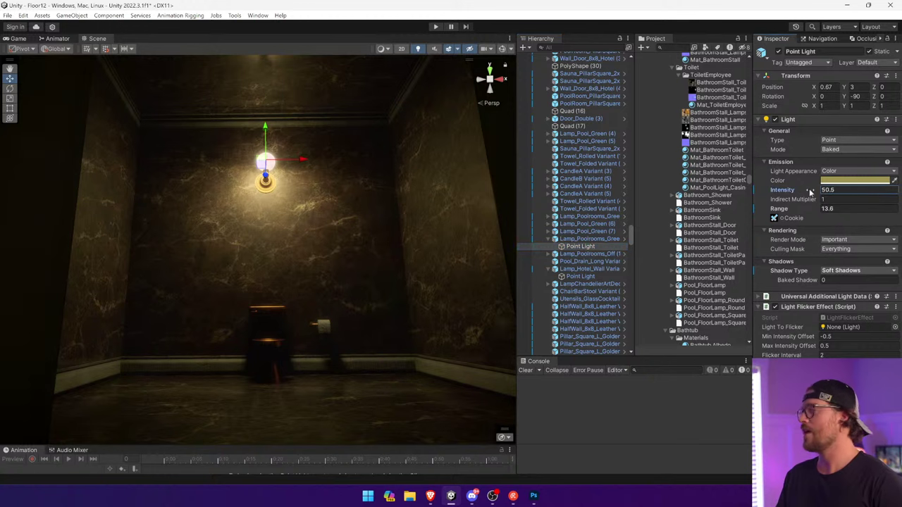
left_click_drag(811, 192, 859, 192)
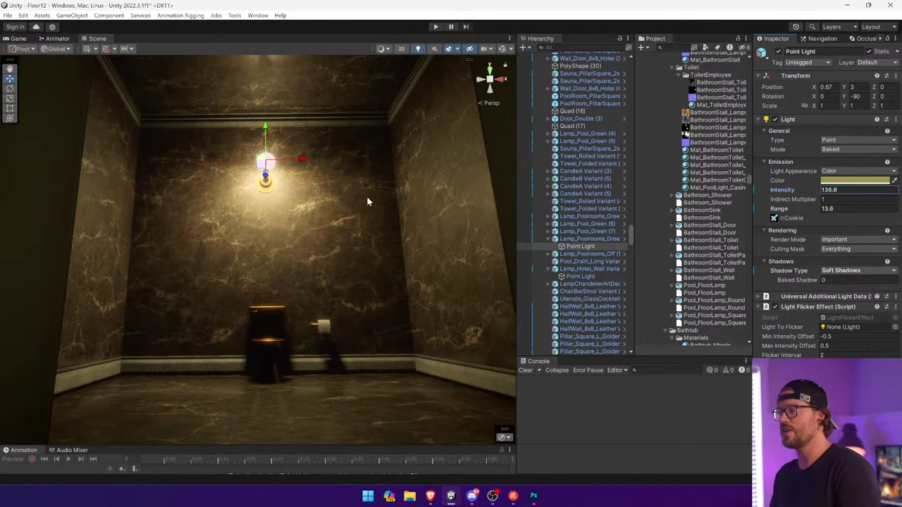
Move the wall lamp's Point Light out from the wall to an X position of 1.978
right_click_drag(367, 202, 472, 197)
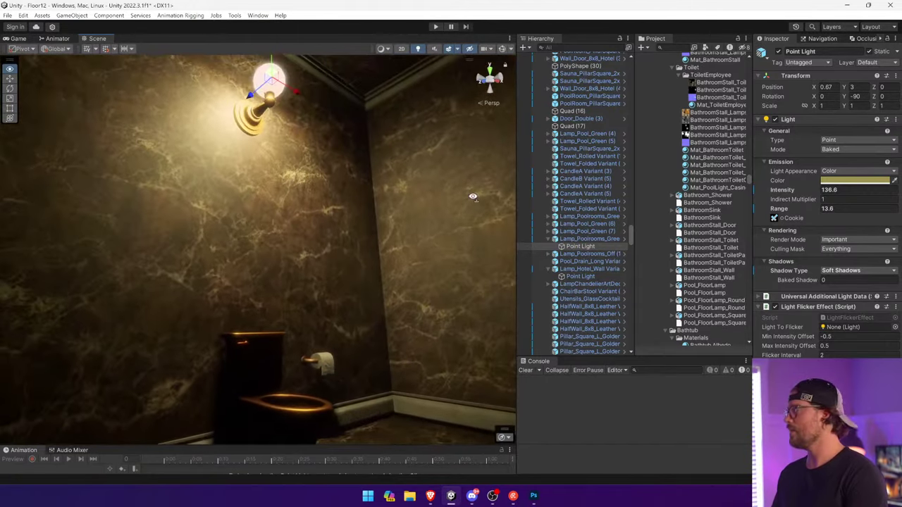
left_click_drag(248, 98, 327, 88)
right_click_drag(327, 88, 227, 136)
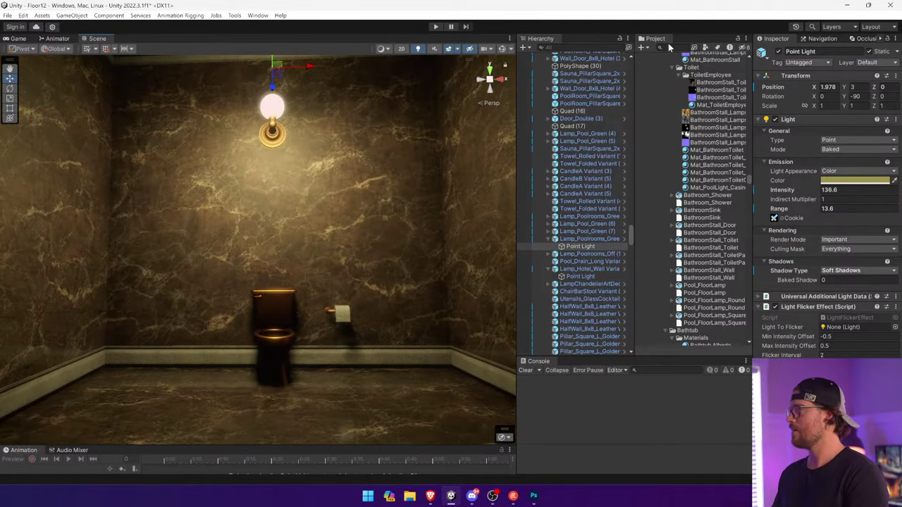
Try out a Poop_A Variant from the project assets inside the golden toilet's bowl and remove it again
right_click_drag(412, 104, 389, 265)
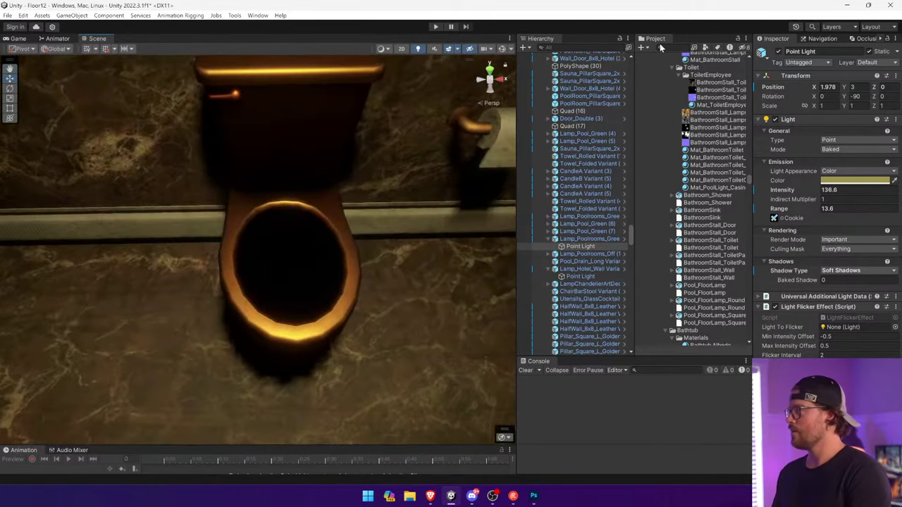
type("poop")
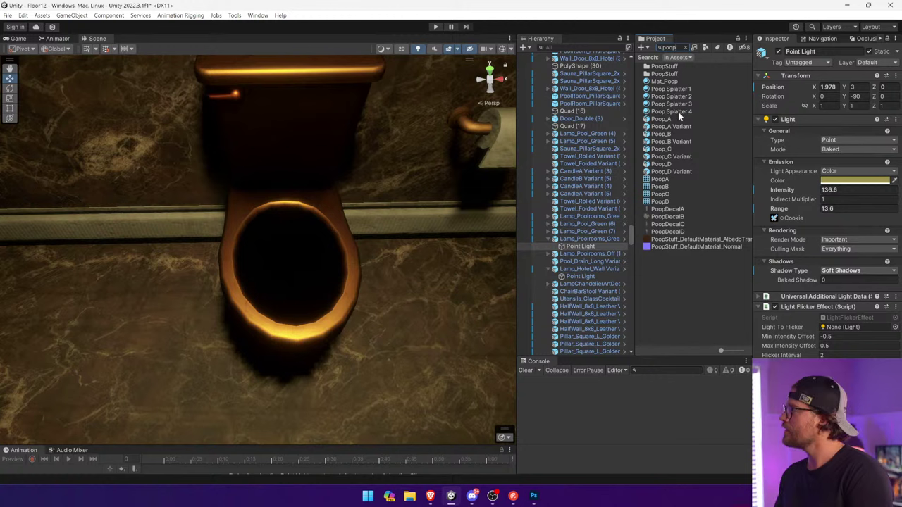
left_click_drag(680, 125, 297, 250)
left_click(409, 198)
key("s")
right_click_drag(410, 199, 411, 181)
scroll(413, 182, "up", 10)
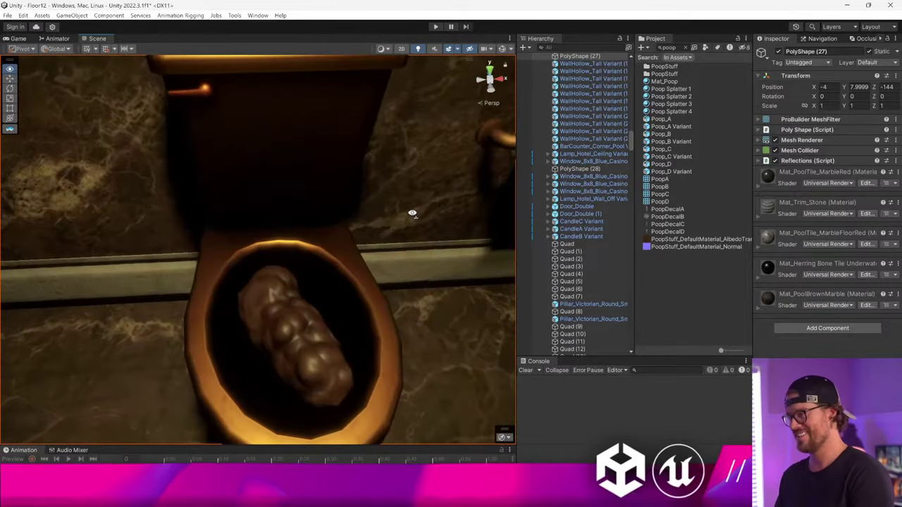
right_click_drag(446, 354, 482, 337)
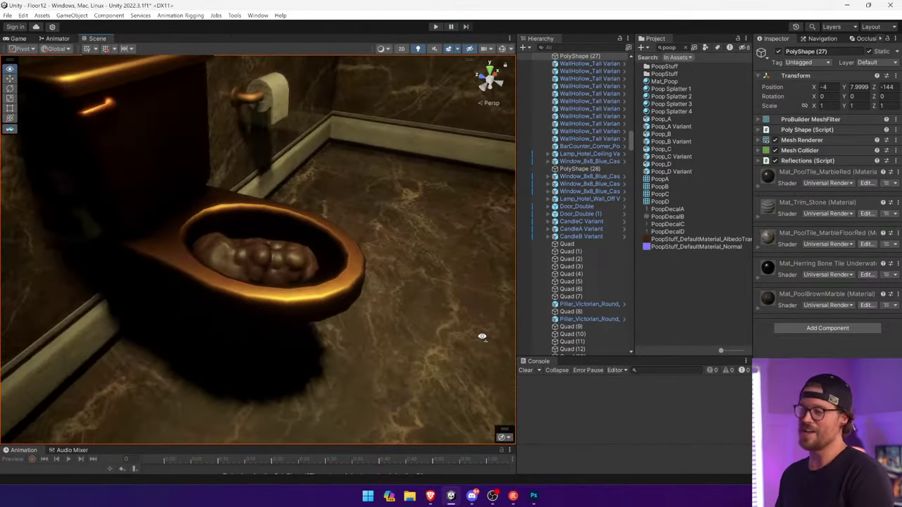
left_click(260, 254)
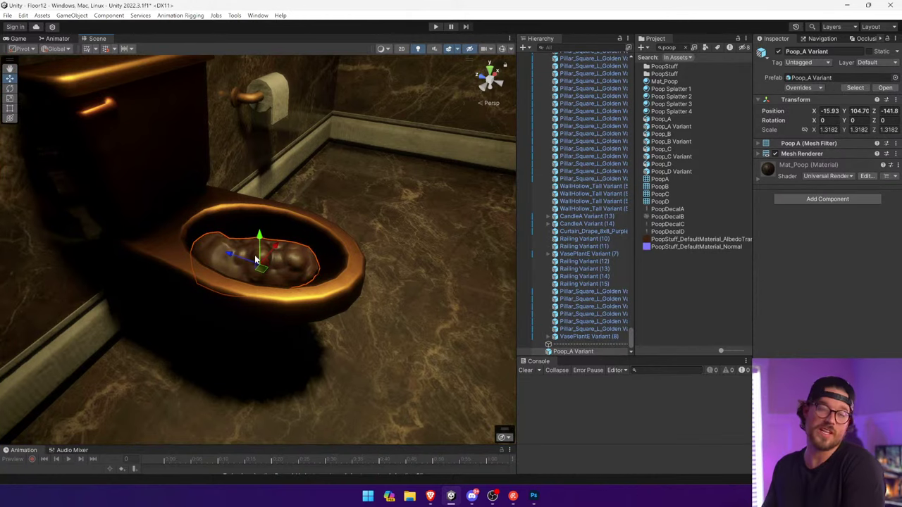
key("Delete")
Deactivate three of the sauna's round wall lamps: Lamp_Pool_Green (4), (6) and (7)
right_click_drag(255, 258, 324, 237)
right_click_drag(268, 293, 326, 333)
left_click(427, 330)
left_click(407, 324)
left_click(263, 343, "shift")
right_click_drag(370, 278, 425, 229)
left_click(489, 210, "shift")
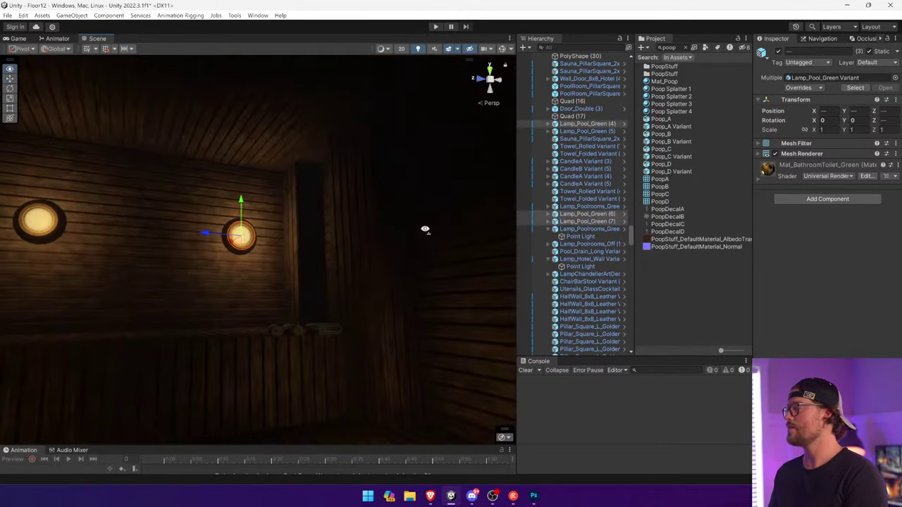
left_click(832, 78)
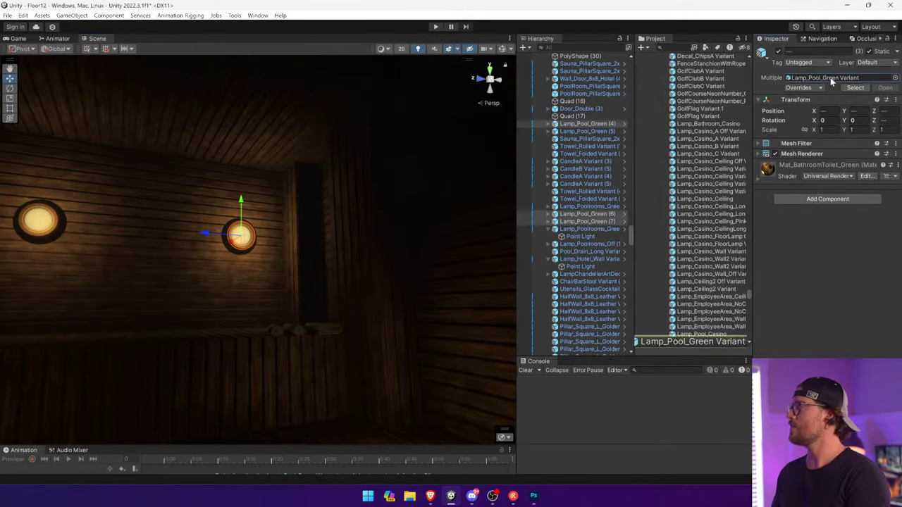
left_click(778, 52)
Set Point Light (1) of the remaining sauna lamp, Lamp_Pool_Green (5), to intensity 40.28 and range 25
right_click_drag(431, 185, 270, 240)
left_click(252, 172)
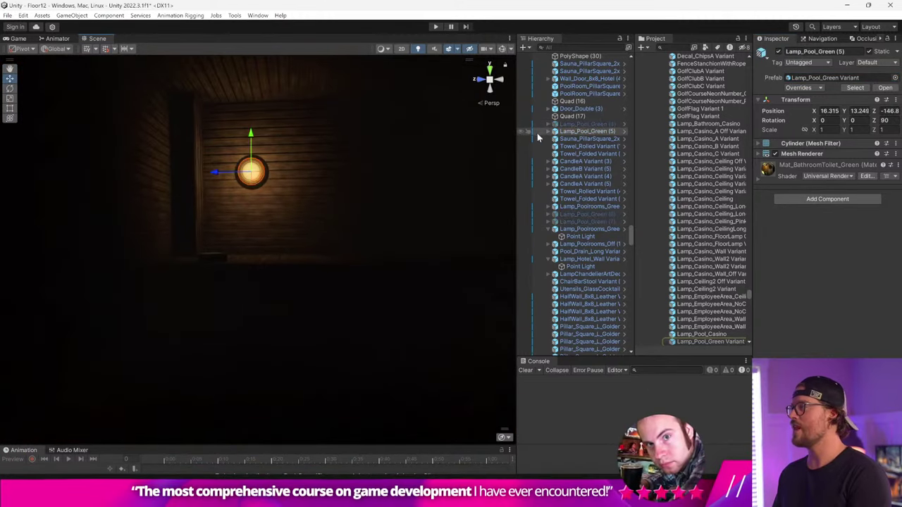
left_click(549, 132)
left_click(578, 140)
left_click_drag(792, 191, 168, 179)
left_click_drag(798, 208, 854, 208)
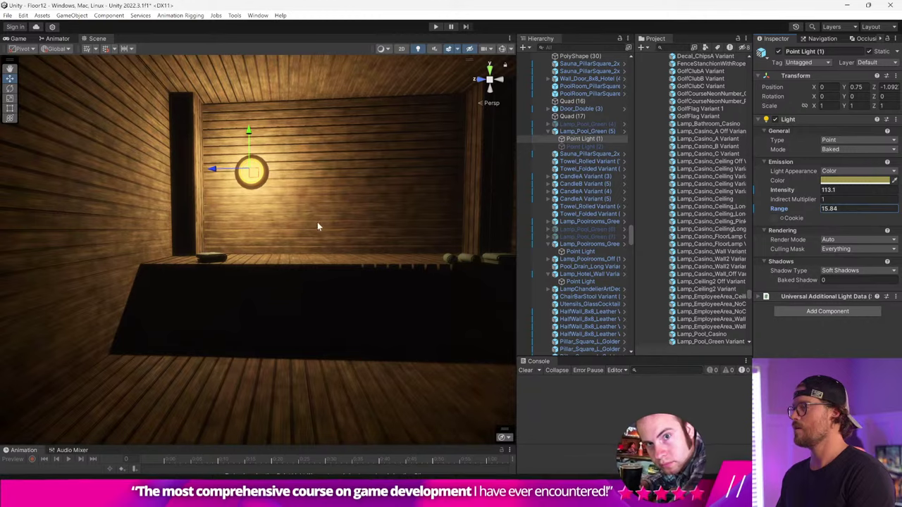
right_click_drag(317, 227, 401, 240)
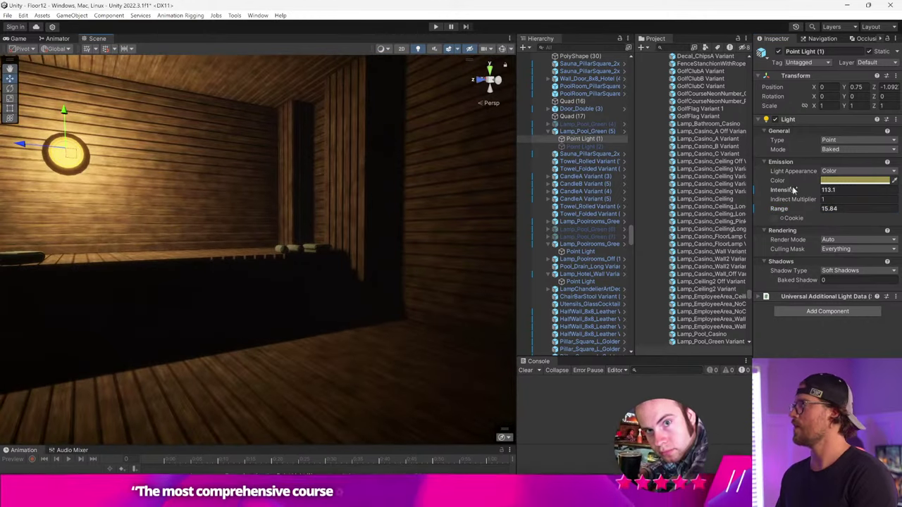
left_click_drag(792, 190, 340, 231)
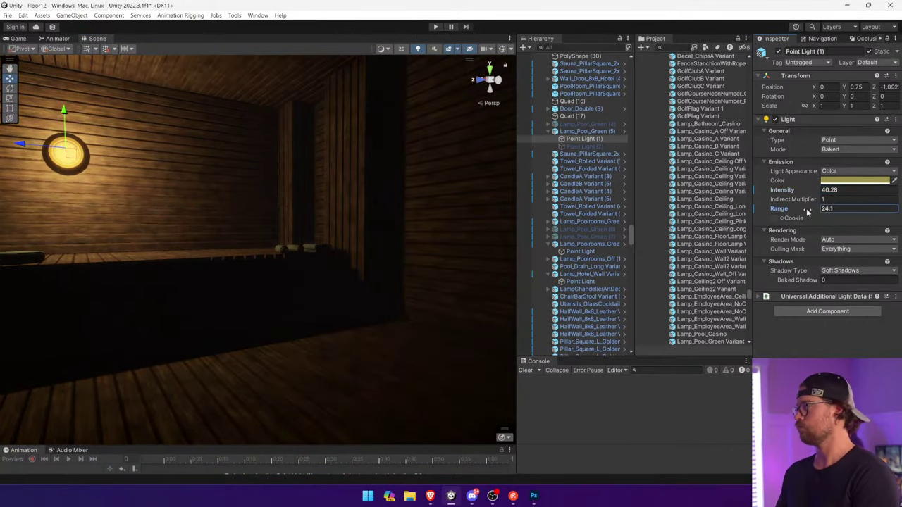
Select the oval wall mirror above the pedestal sink and set the rotation handle to local orientation and centre position
right_click_drag(214, 161, 568, 205)
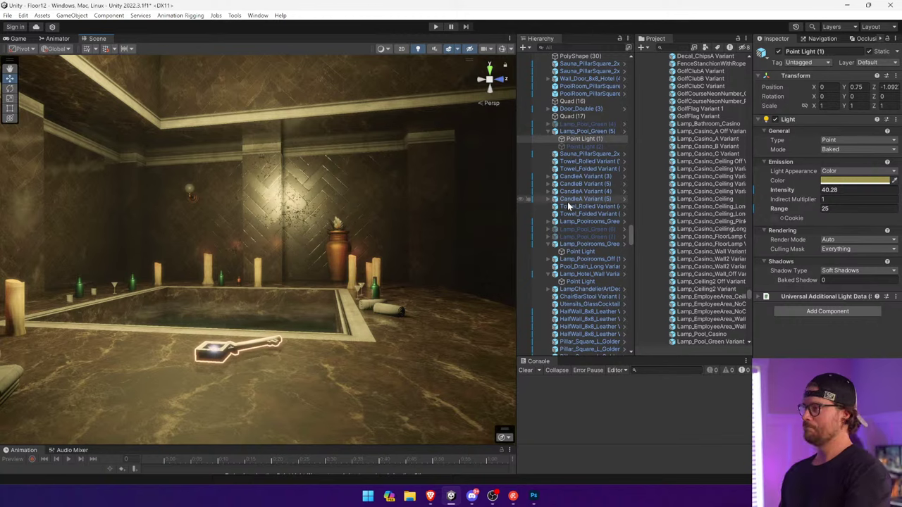
right_click_drag(250, 172, 249, 168)
right_click_drag(753, 102, 783, 181)
left_click(303, 168)
left_click(303, 169)
key("e")
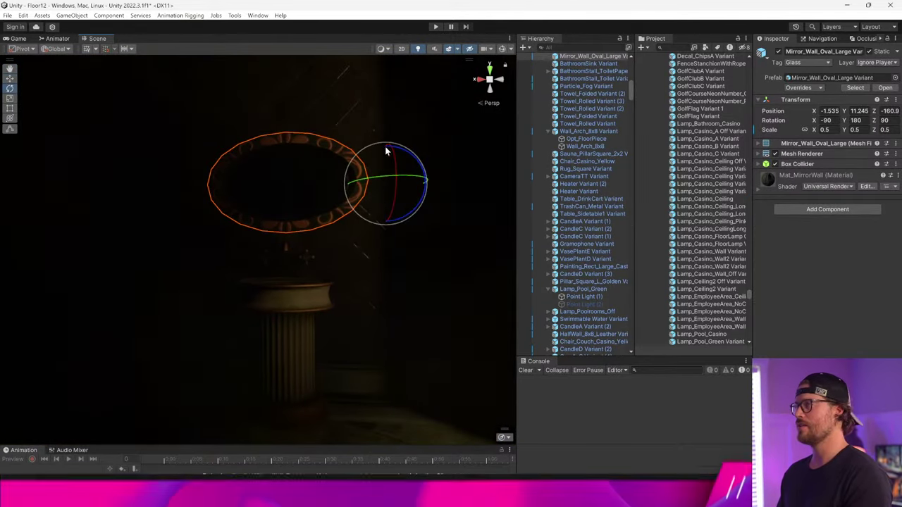
left_click(68, 50)
left_click(56, 68)
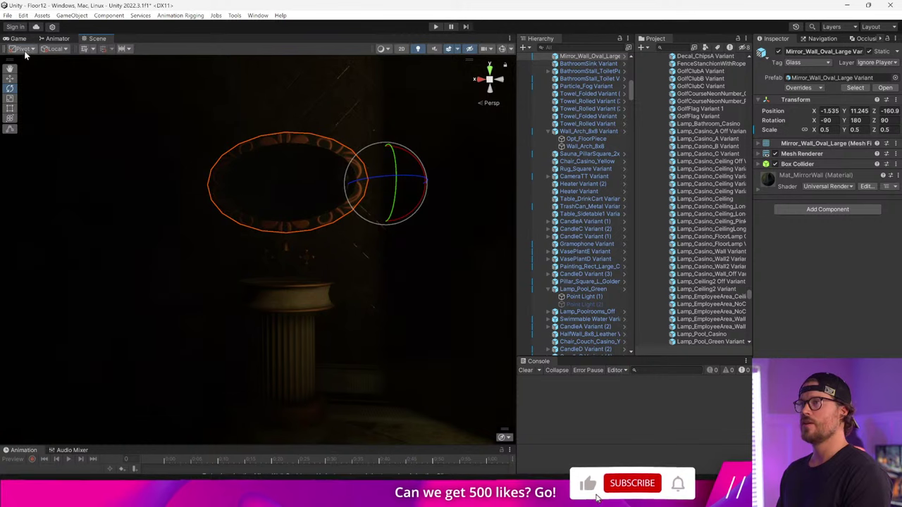
left_click(25, 50)
left_click(32, 60)
Try rotating the oval mirror freely and setting its X, Y and Z rotation to 0 one at a time, undoing each
left_click_drag(315, 158, 461, 181)
key("ctrl+z")
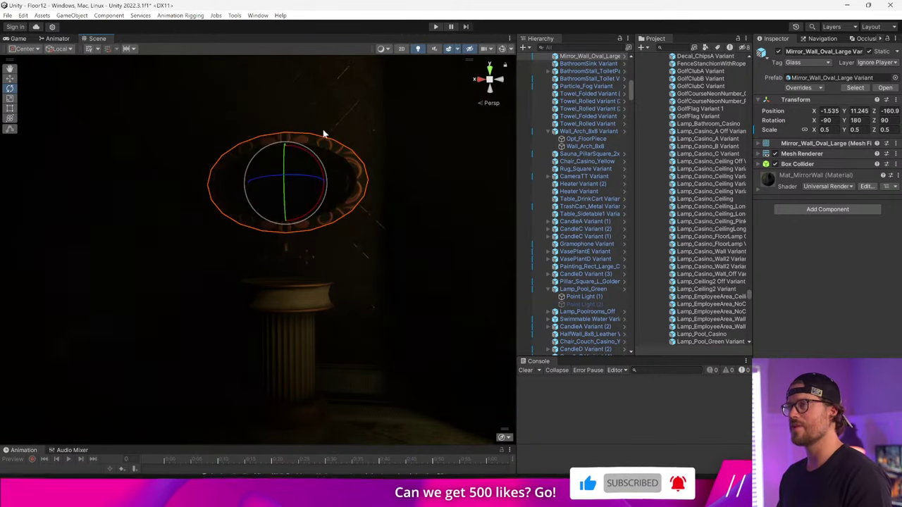
key("ctrl+y")
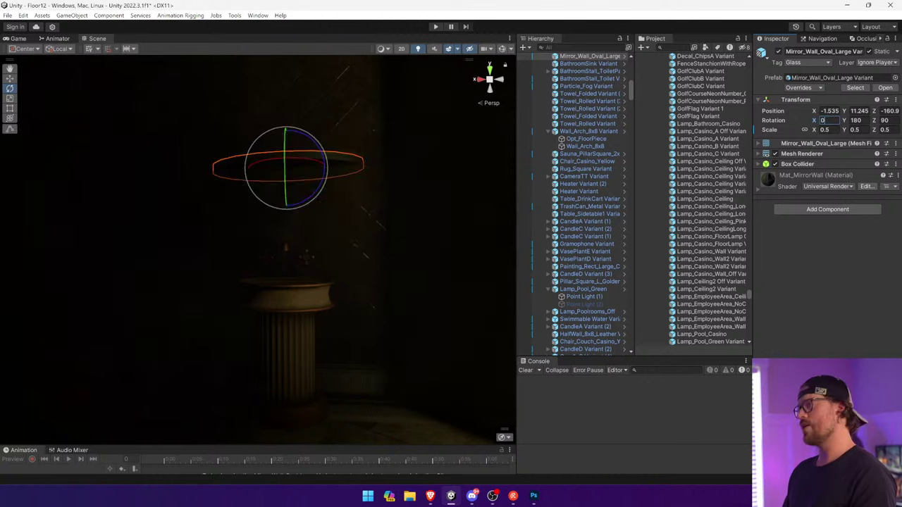
key("ctrl+z")
key("ctrl+y")
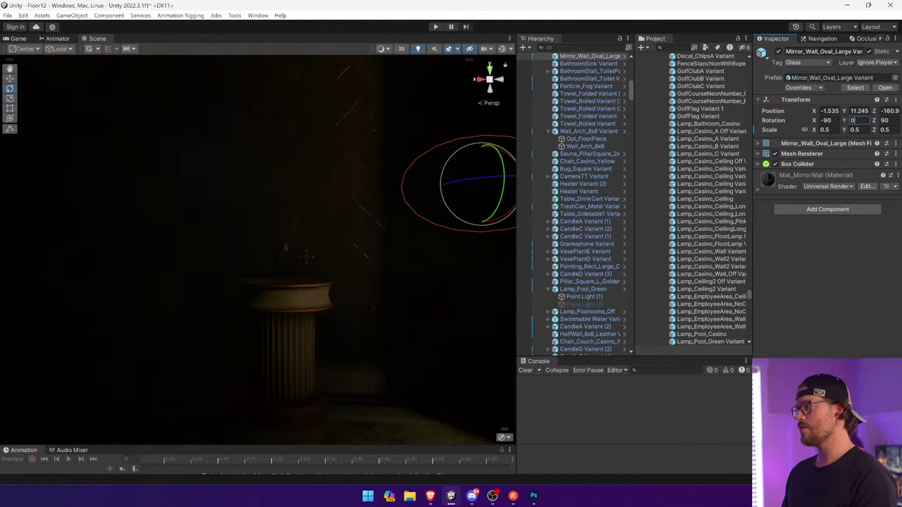
key("ctrl+z")
type("0")
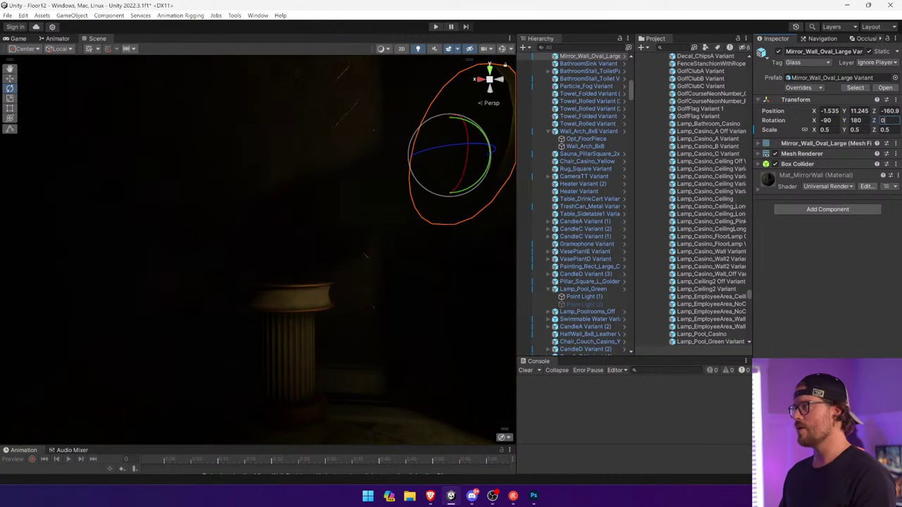
key("ctrl+z")
Rotate the oval mirror 90 degrees to stand upright and, with scene lighting off, raise it to X 0, Y 10.225
left_click_drag(316, 153, 410, 193, "ctrl")
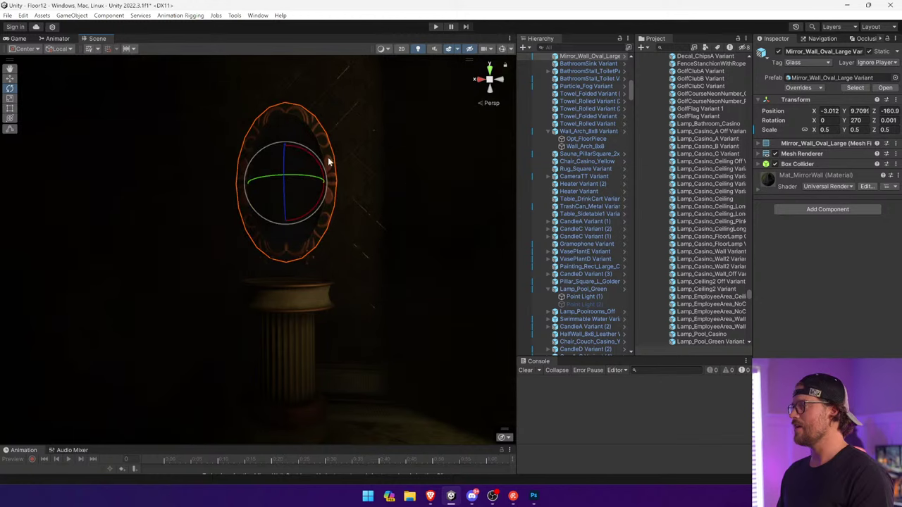
left_click(418, 51)
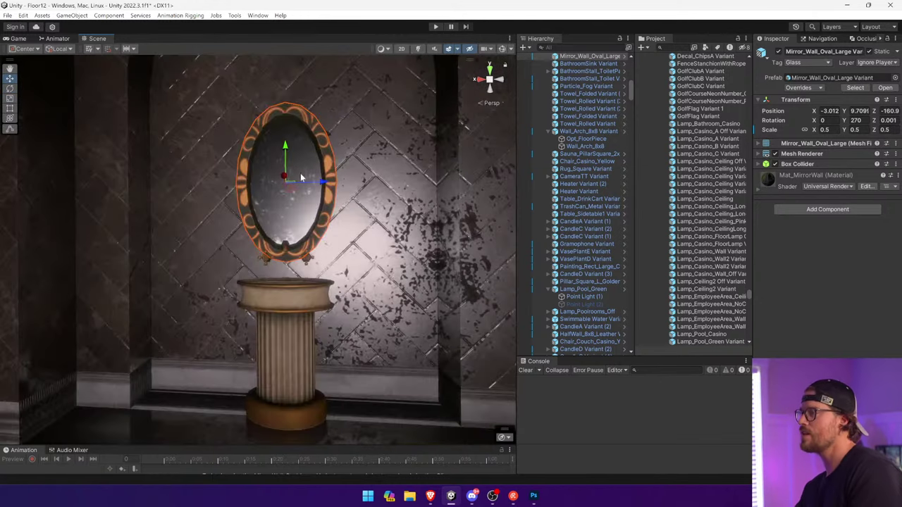
left_click_drag(290, 145, 293, 113)
Turn scene lighting back on and widen the Scene view to examine the pool room and the casino hall
right_click_drag(367, 135, 573, 145)
key("s")
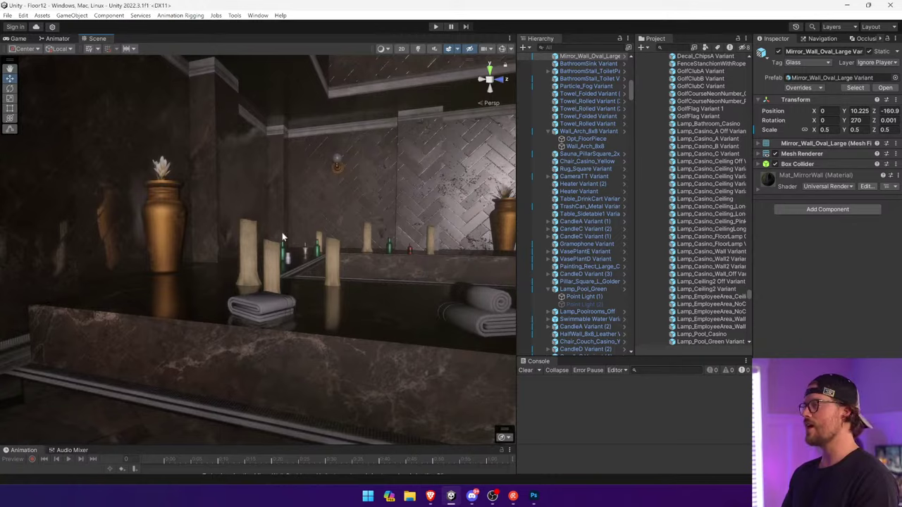
right_click_drag(282, 236, 527, 35)
key("w")
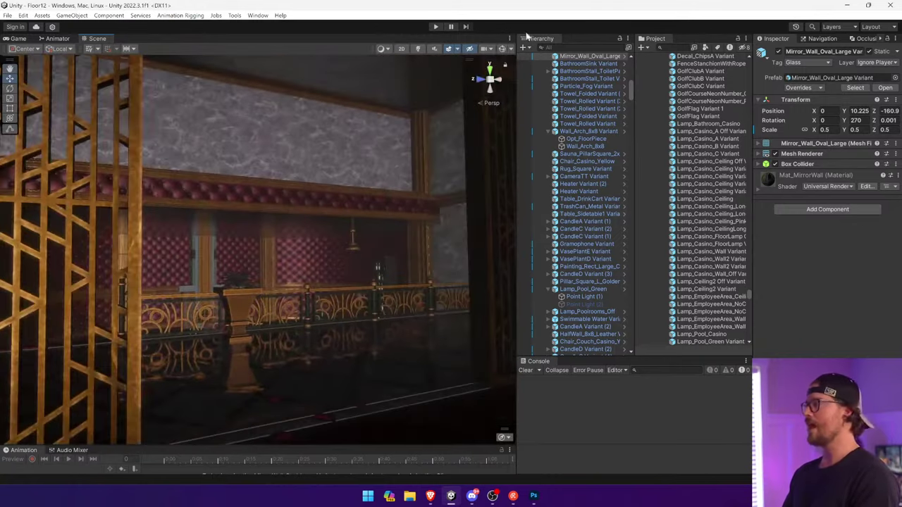
left_click(419, 49)
left_click_drag(517, 214, 678, 213)
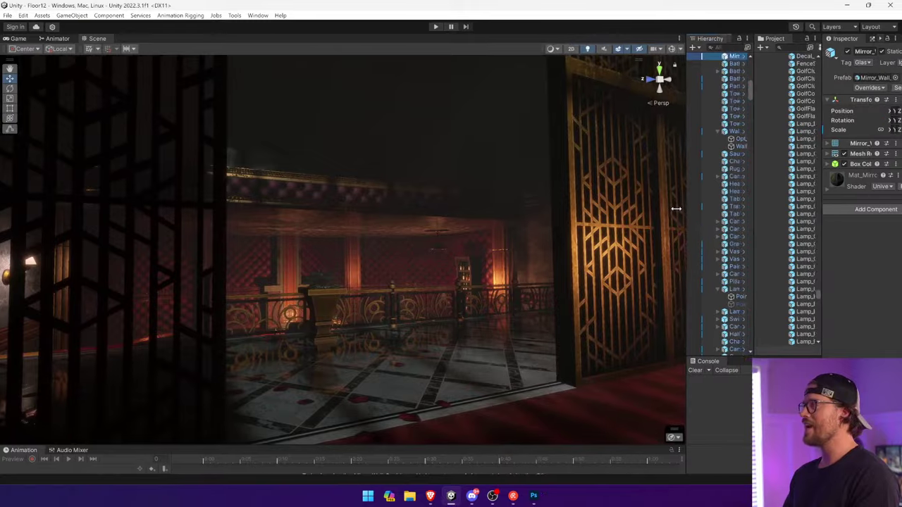
right_click_drag(518, 236, 501, 226)
Compare the red lounge and bar area with scene lighting switched off and on
left_click(576, 50)
right_click_drag(466, 291, 487, 301)
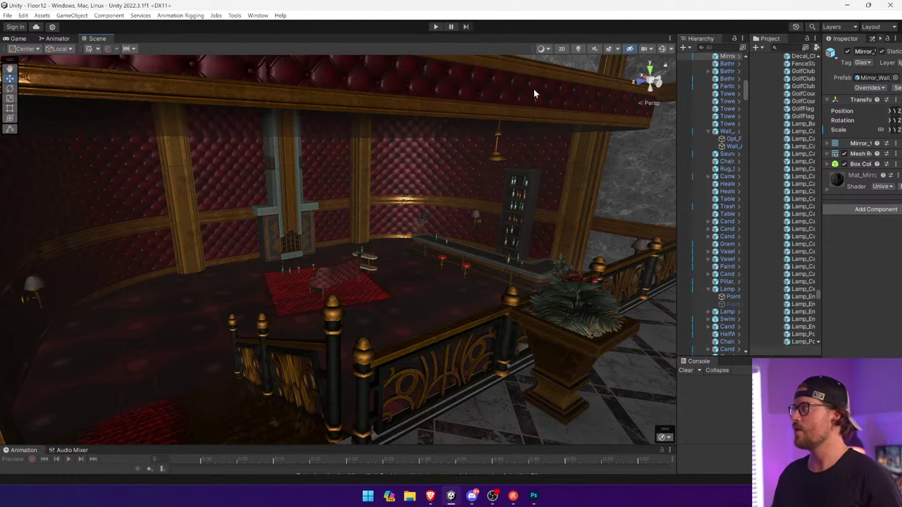
left_click(610, 50)
left_click(578, 49)
right_click_drag(493, 199, 523, 198)
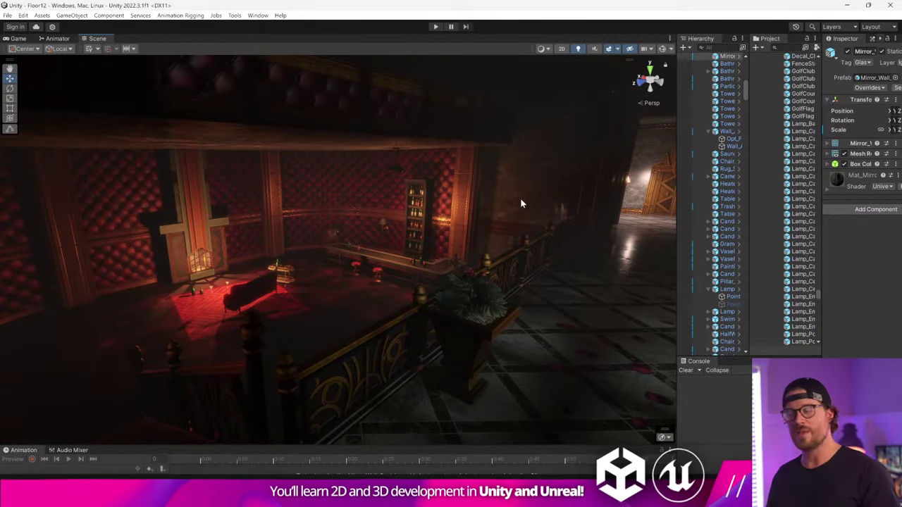
Replace the lit pillar lamp beside the curtains with the LightArtDecoPillar Off Variant prefab
key("w")
right_click_drag(522, 203, 526, 174)
left_click(305, 271)
right_click_drag(306, 272, 369, 197)
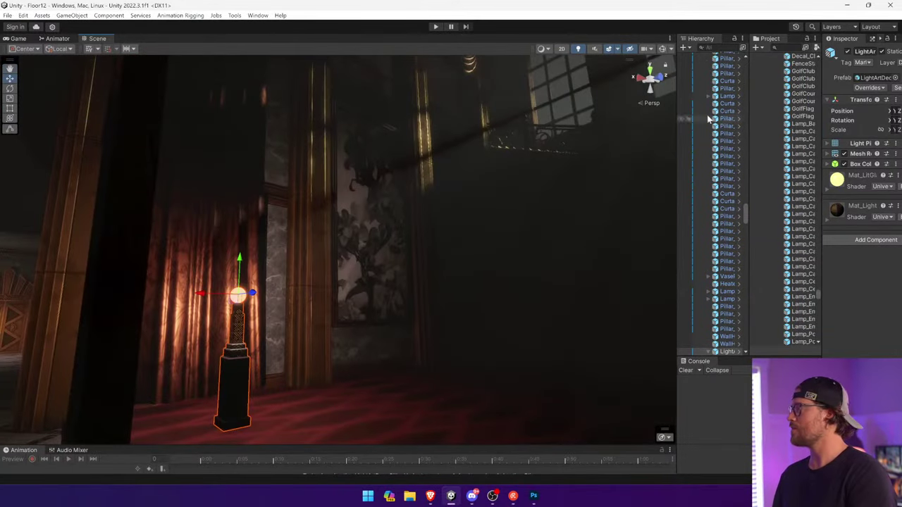
left_click_drag(675, 127, 398, 127)
left_click(875, 78)
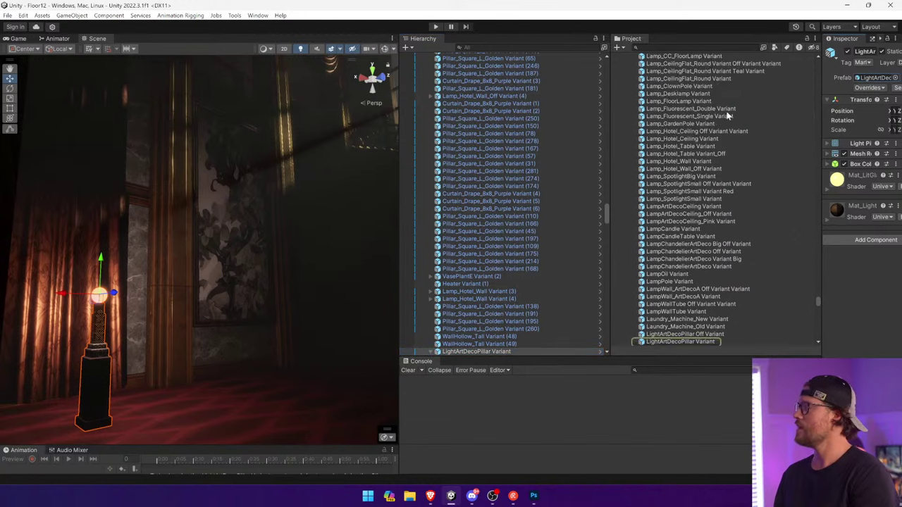
left_click_drag(879, 80, 878, 78)
left_click(871, 83)
Select the large hanging Art Deco chandelier and widen the Inspector to show its properties
right_click_drag(205, 233, 298, 147)
left_click(229, 208)
left_click(228, 208)
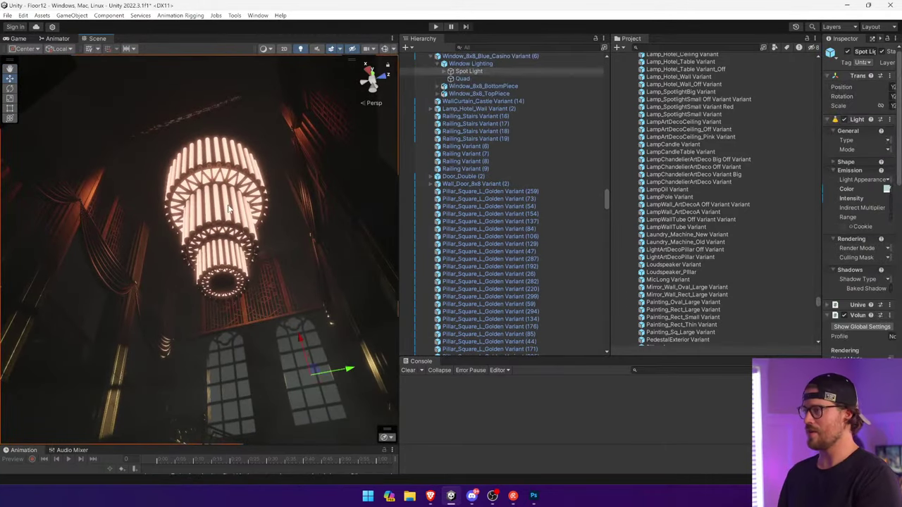
left_click(228, 208)
left_click_drag(822, 113, 689, 113)
Try replacing the chandelier's prefab with LampChandelierArtDeco Big Off Variant, and undo the replacement
left_click(766, 79)
left_click_drag(671, 161, 794, 77)
left_click(815, 82)
mouse_move(372, 241)
right_mouse_down()
mouse_move(332, 246)
mouse_move(318, 272)
mouse_move(146, 313)
mouse_move(281, 336)
mouse_move(381, 272)
mouse_move(369, 242)
right_mouse_up()
key("ctrl+z")
Replace the large chandelier's prefab with LampChandelierArtDeco Big Off Variant and set its scale to 2 on all axes
left_click(828, 79)
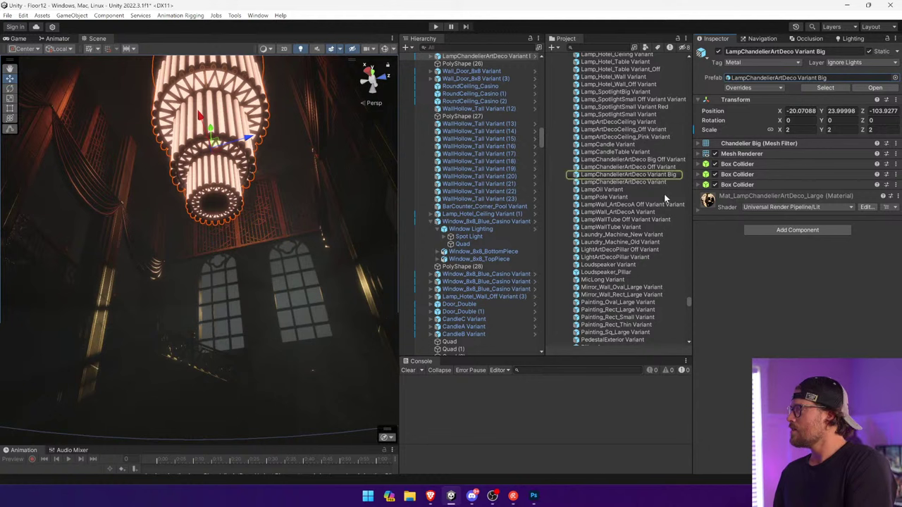
left_click_drag(818, 79, 816, 77)
left_click(817, 81)
left_click(801, 130)
type("2")
key("Tab")
type("2")
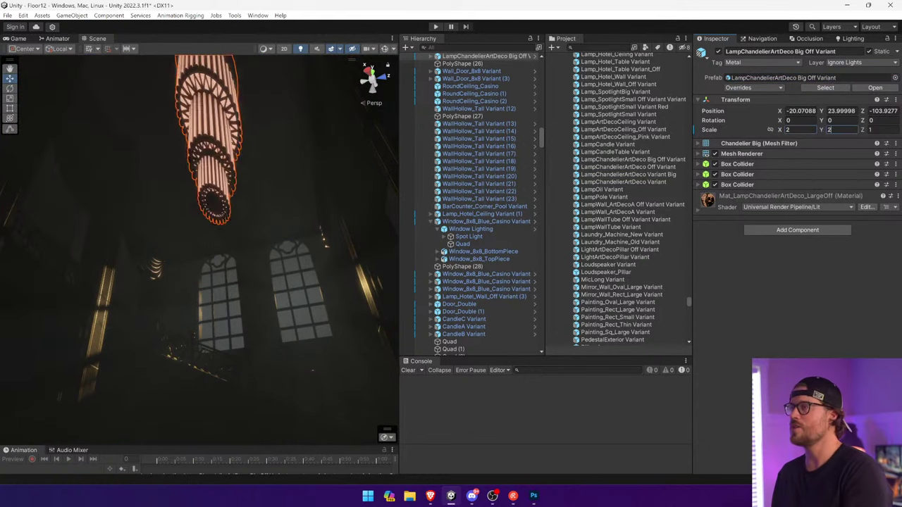
Lower the emission HDR intensity of the Mat_LampChandelierArtDeco_LargeOff material to about -5.5
left_click(696, 201)
scroll(810, 268, "down", 3)
left_click(811, 287)
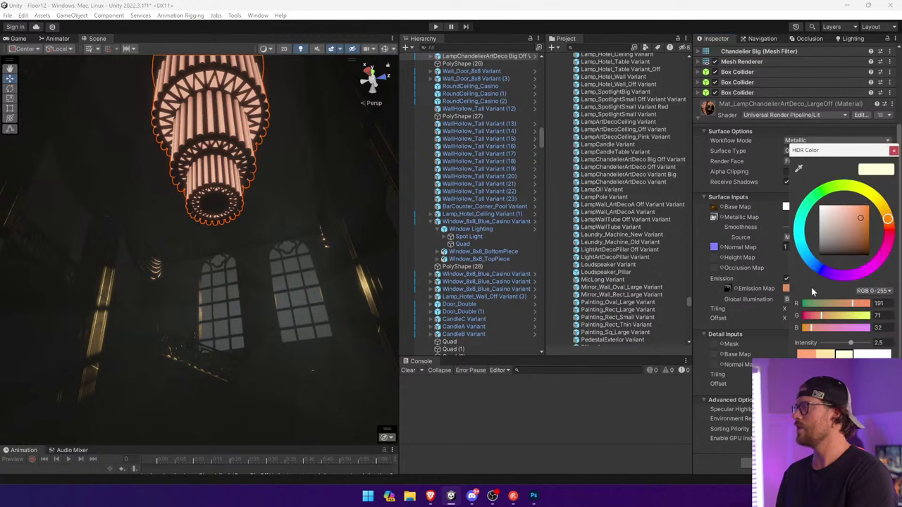
left_click_drag(851, 343, 837, 343)
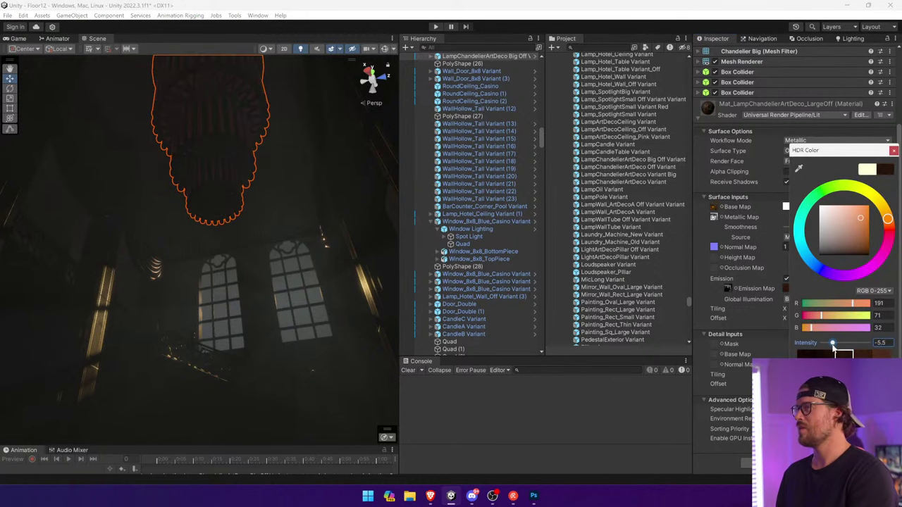
left_click(893, 152)
Select the casino window Window_8x8_Blue_Casino Variant (6), look through its child objects and select its Spot Light
left_click(281, 283)
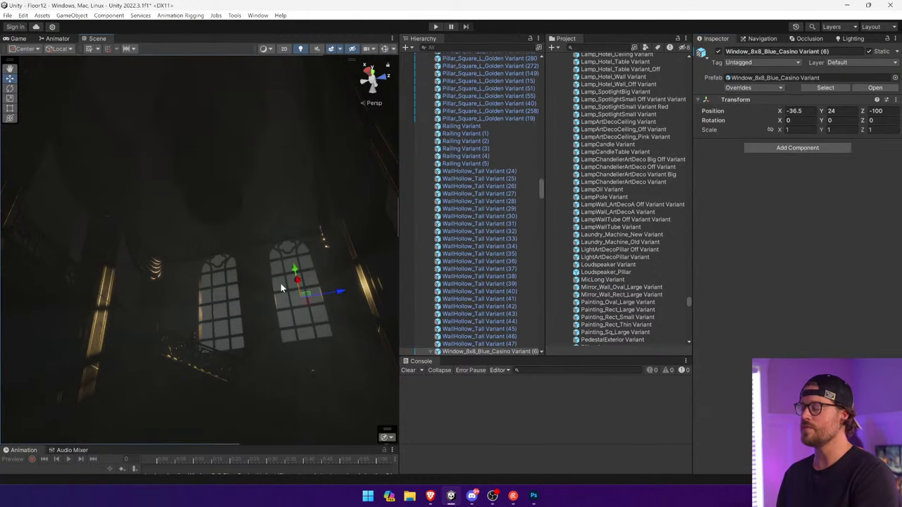
right_click_drag(281, 283, 348, 317)
key("w")
scroll(471, 269, "down", 4)
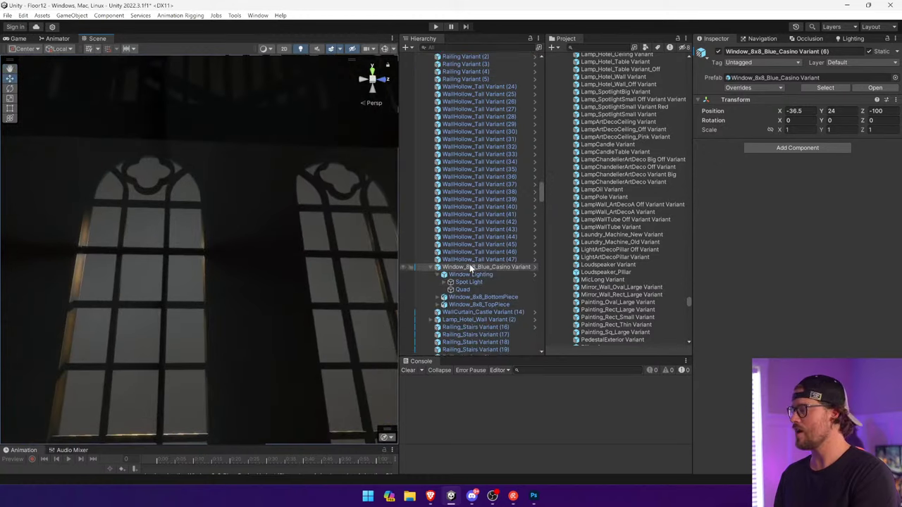
left_click(464, 253)
left_click(451, 254)
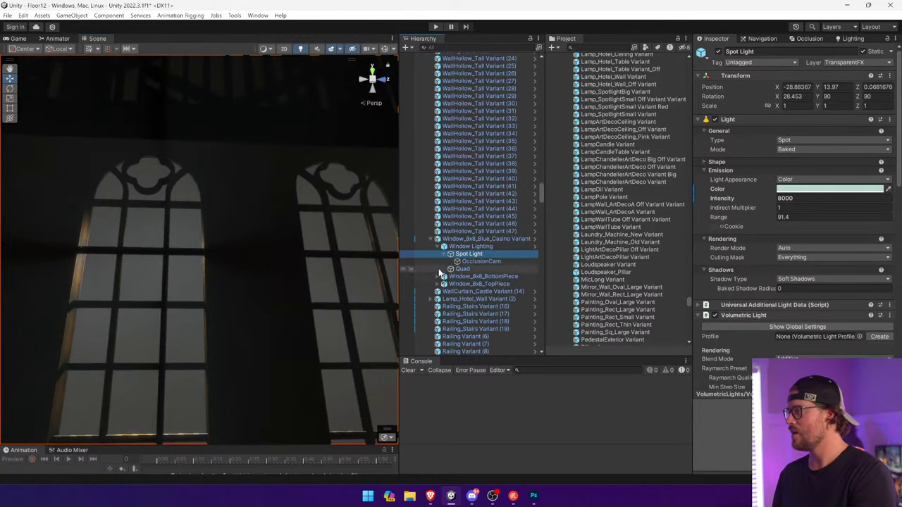
left_click(442, 277)
left_click(458, 269)
left_click(479, 262)
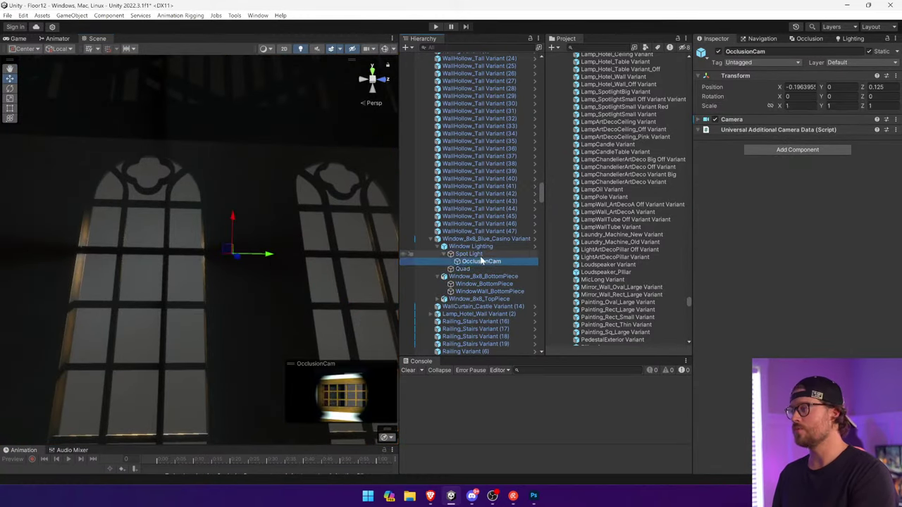
left_click(469, 254)
Duplicate the window's Spot Light, name the copy Point Light and change its light type to Point
right_click_drag(278, 263, 306, 339)
key("ctrl+d")
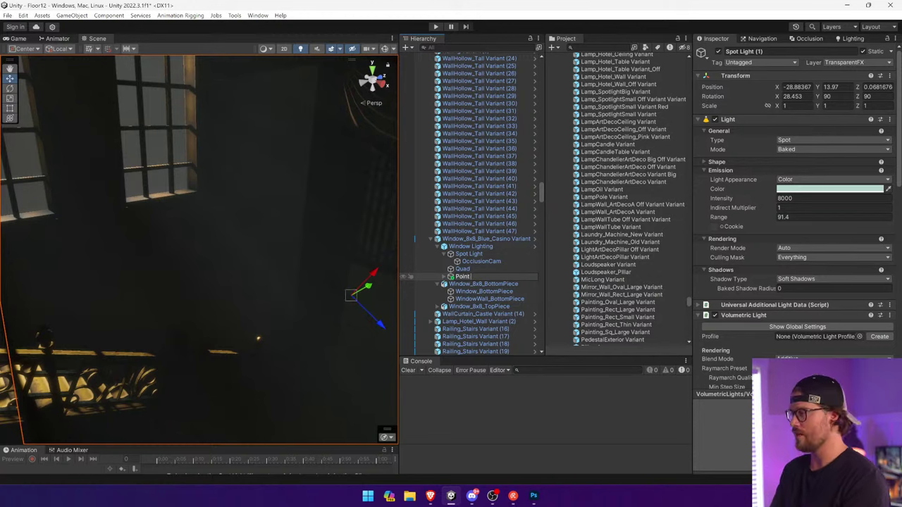
type("Light")
key("Return")
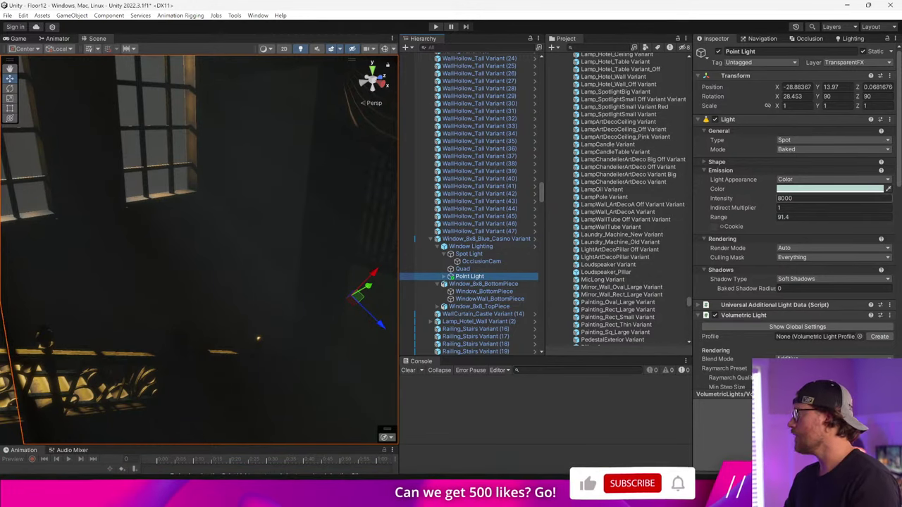
left_click(784, 141)
left_click(797, 169)
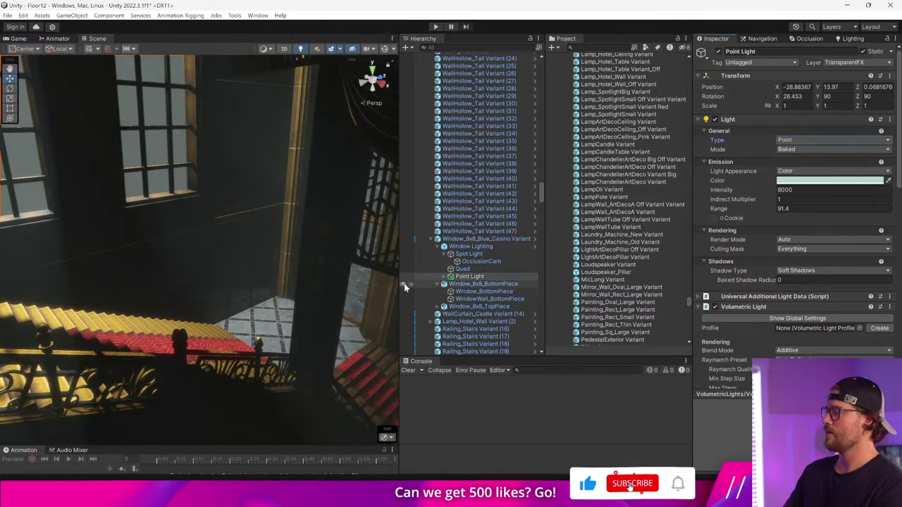
Widen the Scene view and remove the Volumetric Light component from the Point Light
left_click_drag(407, 284, 652, 285)
right_click_drag(423, 239, 647, 358)
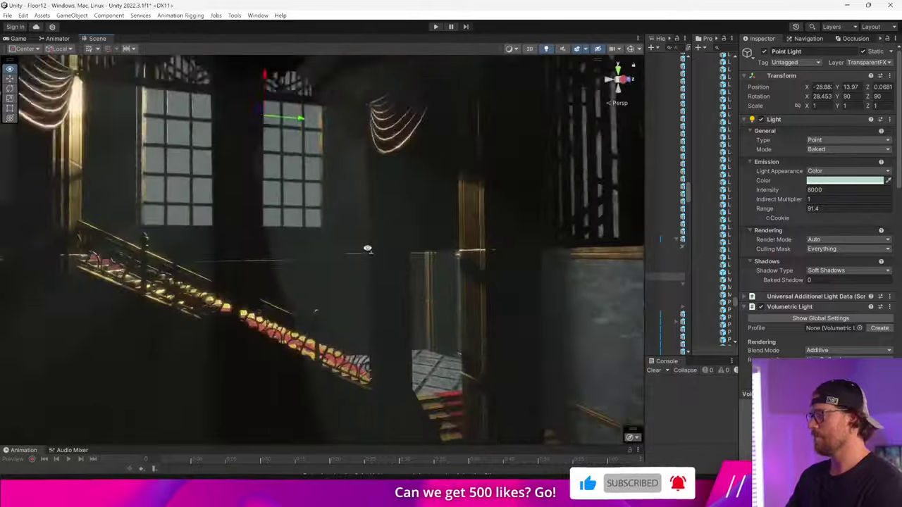
right_click(782, 307)
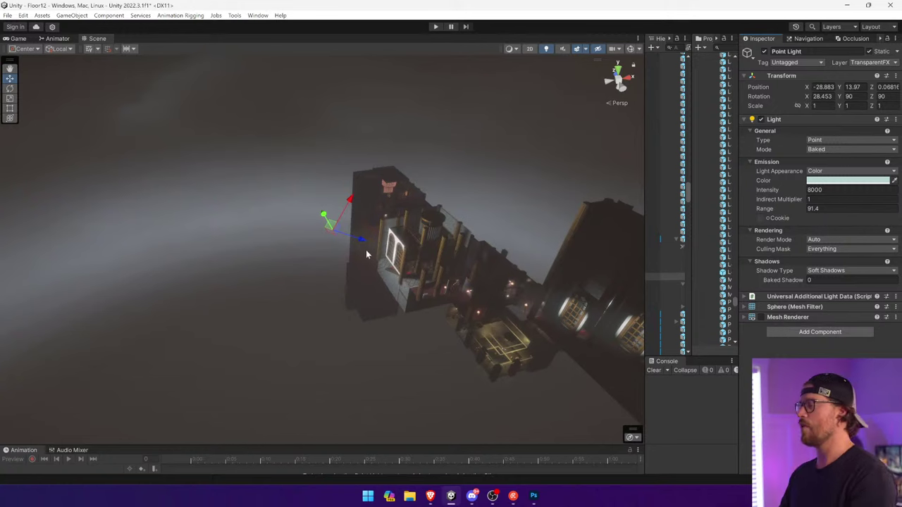
Show the scene gizmos and shrink the Point Light's range to about 23.2
mouse_move(367, 254)
right_mouse_down()
mouse_move(354, 245)
mouse_move(360, 240)
right_mouse_up()
left_click(631, 49)
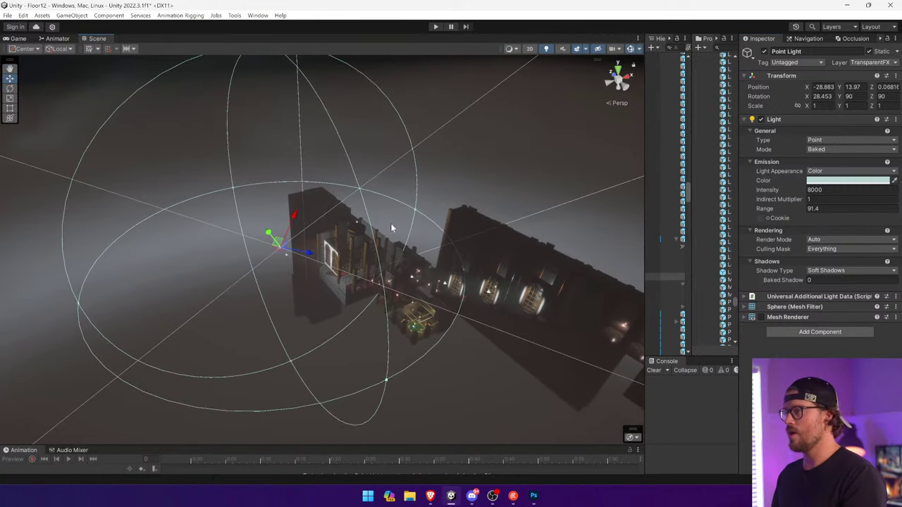
left_click_drag(386, 379, 287, 271)
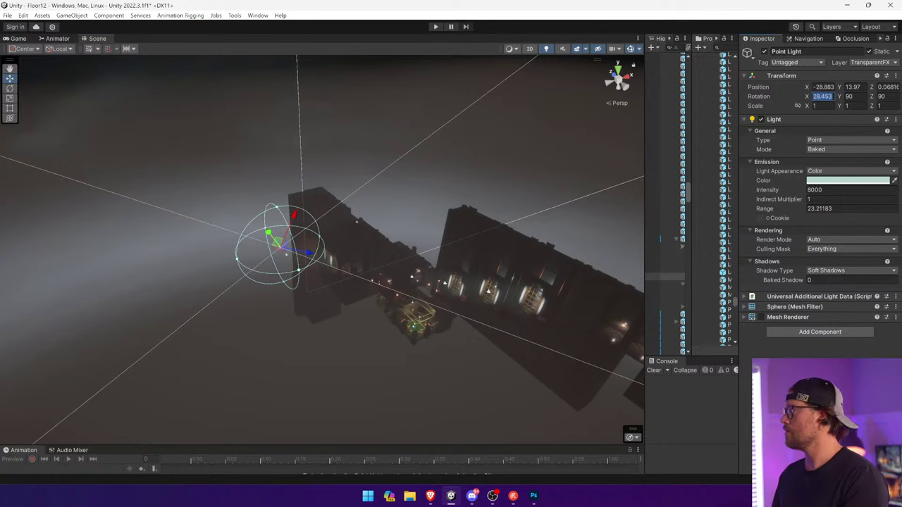
Reset the Point Light's rotation to 0 on all axes and move it inside the building to about X 10.4, Y -8.3
type("0")
key("Tab")
type("0")
key("Tab")
type("0")
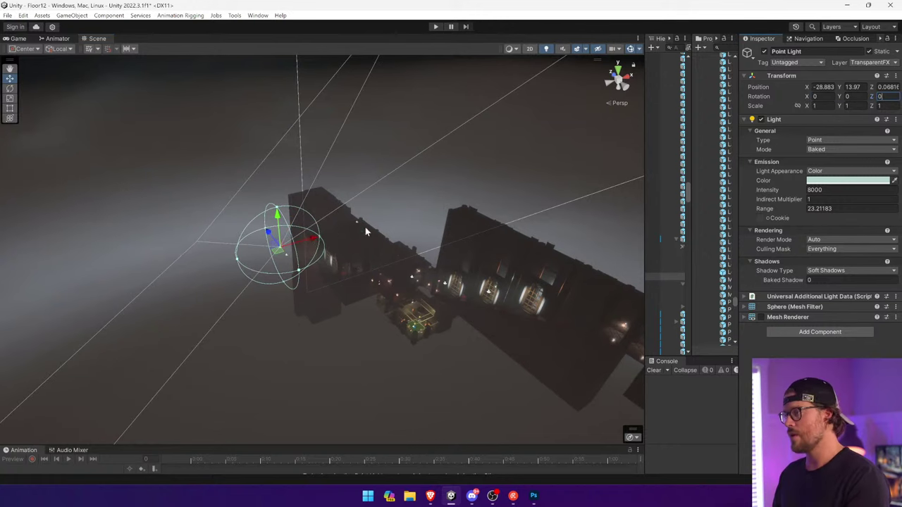
left_click_drag(313, 239, 345, 234)
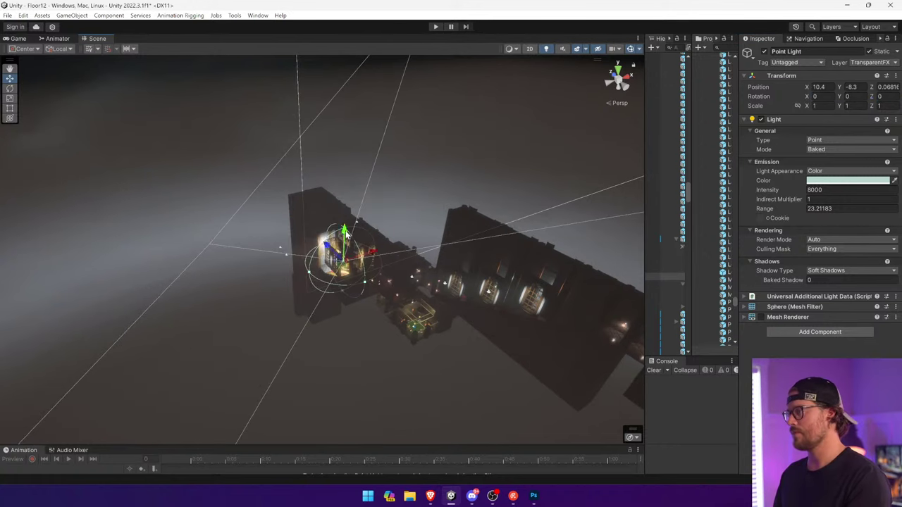
Move the Point Light up between the two tall staircase windows, to about X 2.88, Y -2.32, Z -3.64
scroll(345, 235, "down", 4)
key("f")
right_click_drag(345, 235, 896, 80)
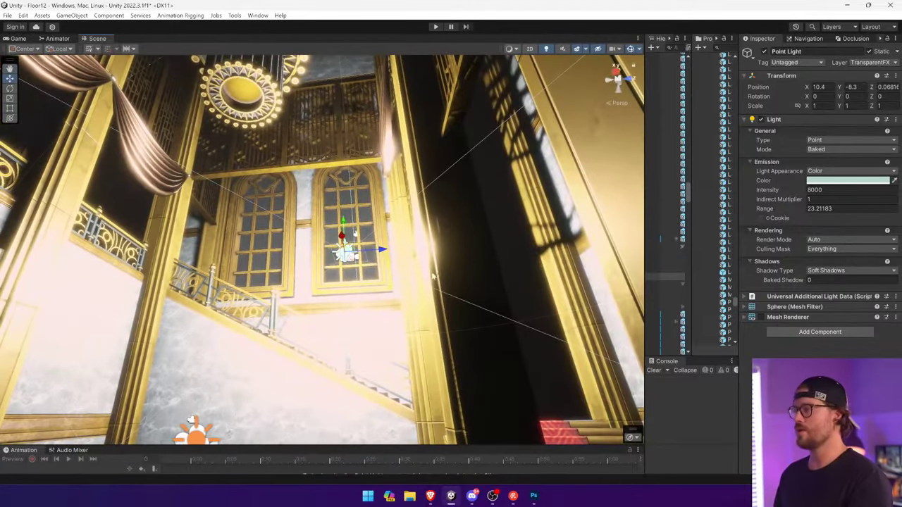
left_click_drag(384, 250, 334, 253)
left_click_drag(293, 226, 305, 200)
Reduce the Point Light's intensity to 1000 and further to 176, and move it away from the windows to about X 6.74
left_click_drag(781, 191, 748, 190)
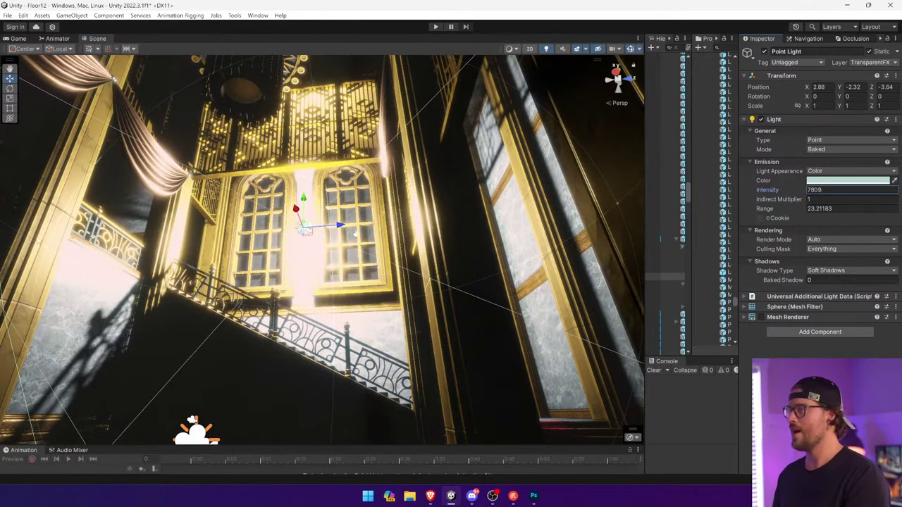
type("1000")
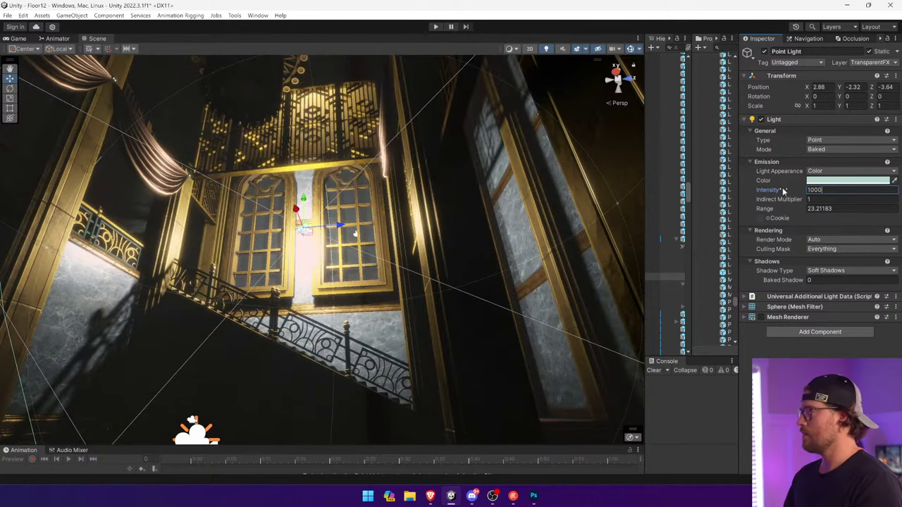
left_click_drag(783, 190, 537, 220)
left_click_drag(296, 209, 266, 185)
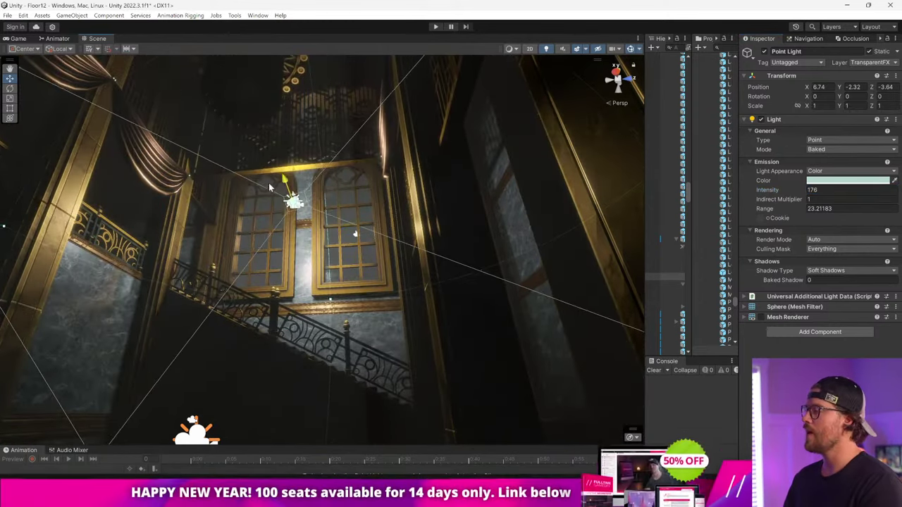
Extend the Point Light's range to about 30 and shift it to about X 8.64, Y -3.13
right_click_drag(280, 197, 384, 335)
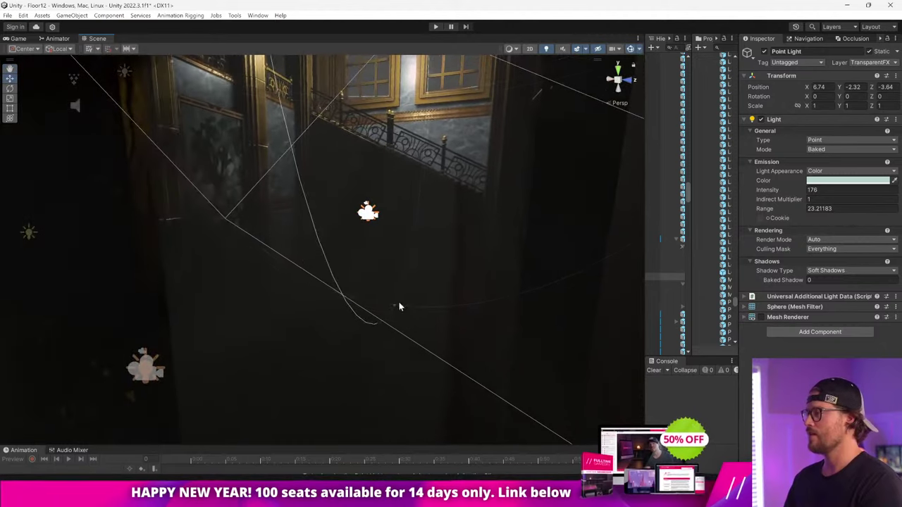
left_click_drag(399, 307, 377, 372)
right_click_drag(384, 342, 363, 220)
left_click_drag(362, 217, 361, 185)
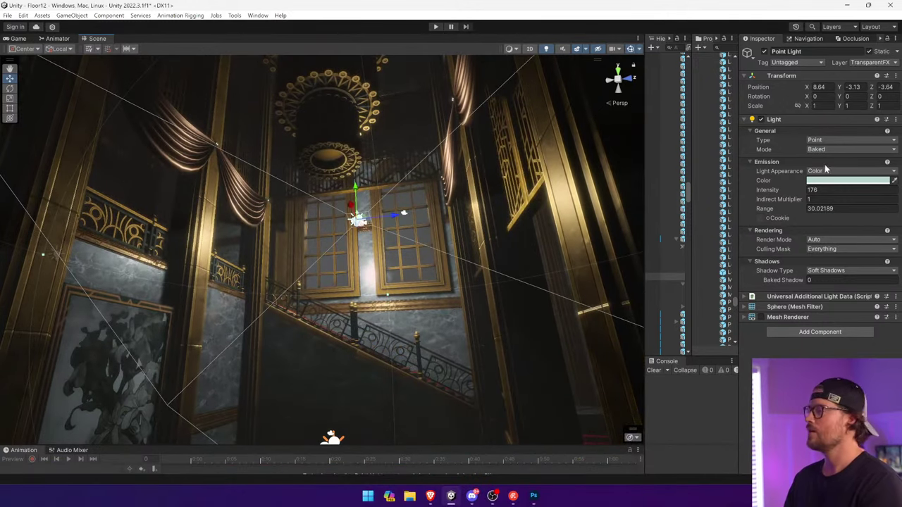
Lower the staircase Point Light's intensity to 18.2 and check the lighting around the hall
left_click_drag(772, 190, 609, 202)
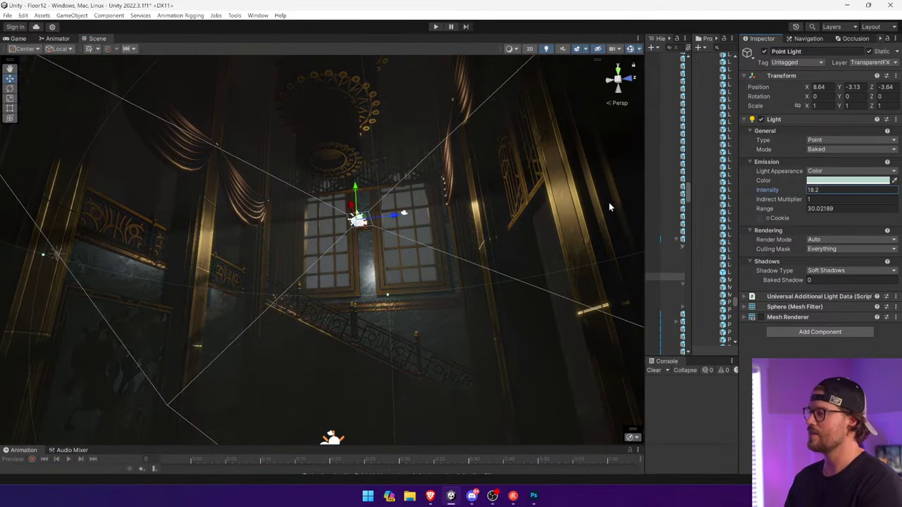
right_click_drag(473, 233, 419, 292)
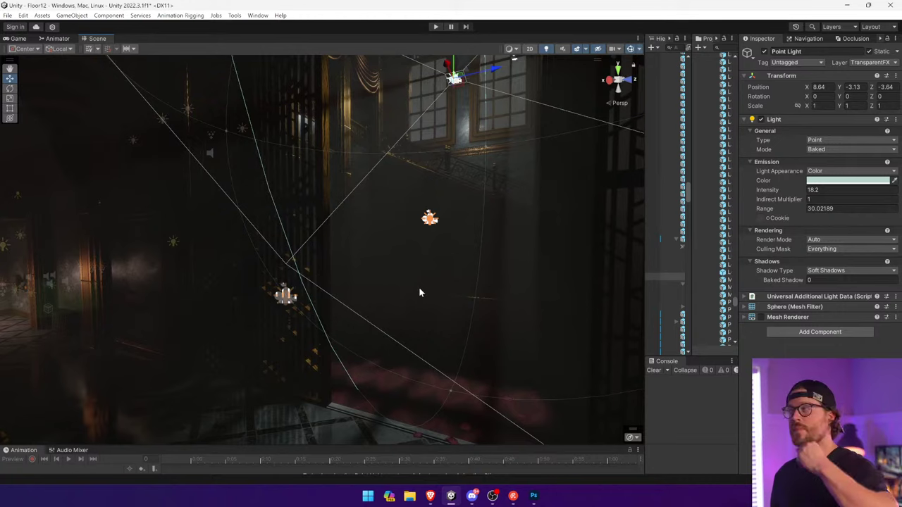
right_click_drag(401, 271, 41, 264)
Select the two wall lamps beside the Art Deco door, expand them in the widened Hierarchy and select both their Point Lights
left_click(384, 283)
left_click(384, 283)
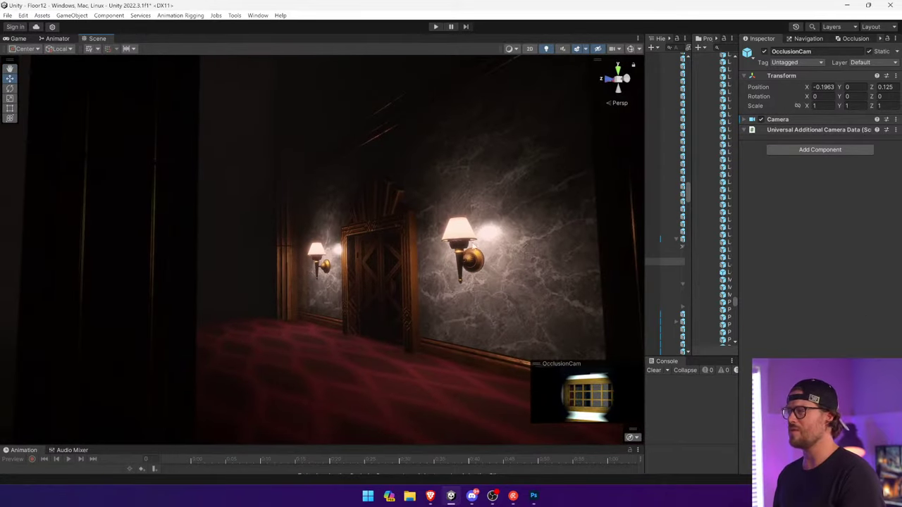
left_click(470, 246)
left_click(471, 246)
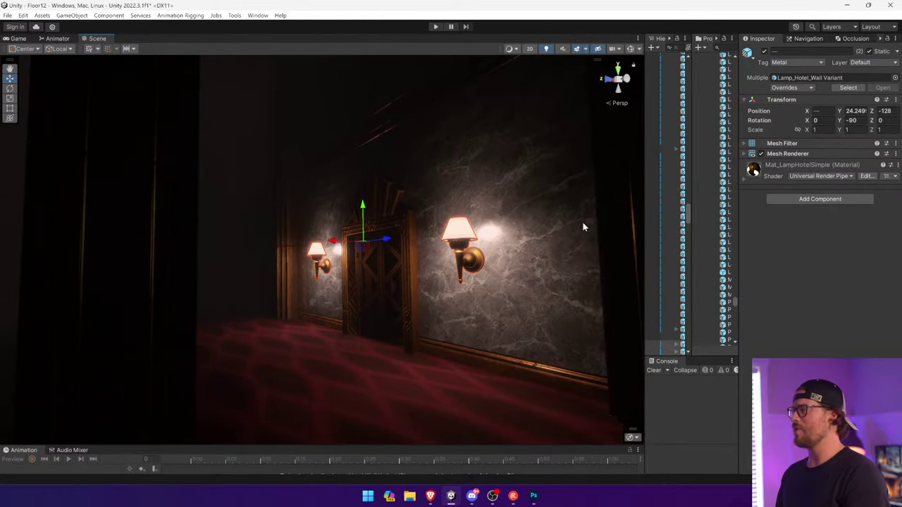
left_click_drag(645, 207, 342, 211)
scroll(395, 226, "down", 4)
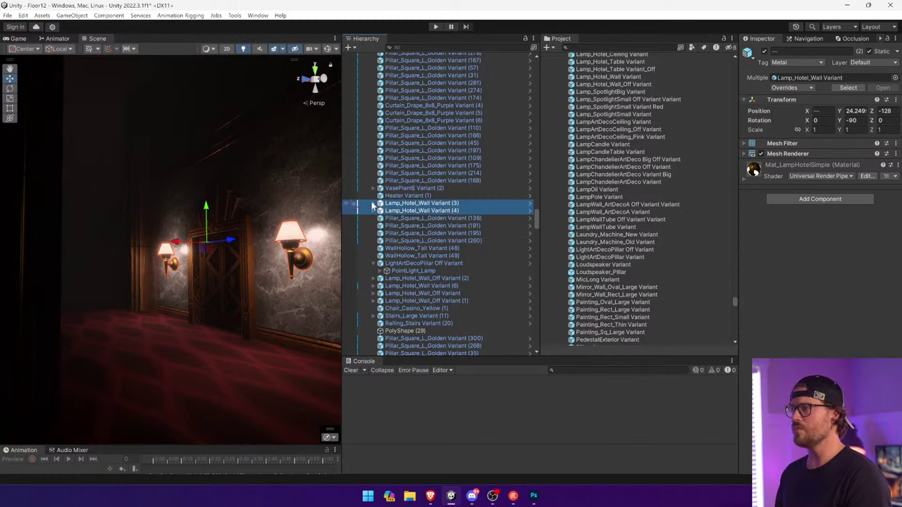
left_click(374, 204)
left_click(374, 219)
left_click(403, 226)
left_click(406, 211, "ctrl")
Move both wall lamps' Point Lights out from the wall to about X 1.55
right_click_drag(251, 266, 249, 273)
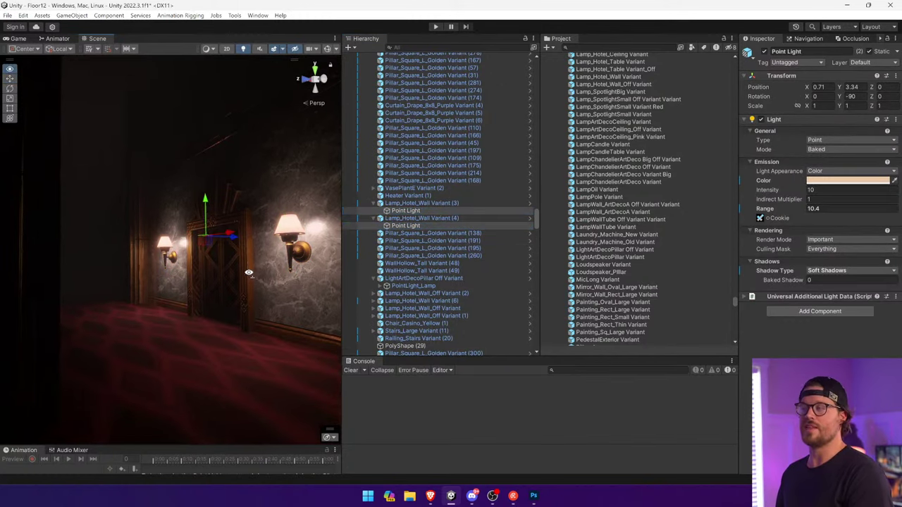
scroll(249, 273, "down", 3)
left_click_drag(221, 245, 210, 248)
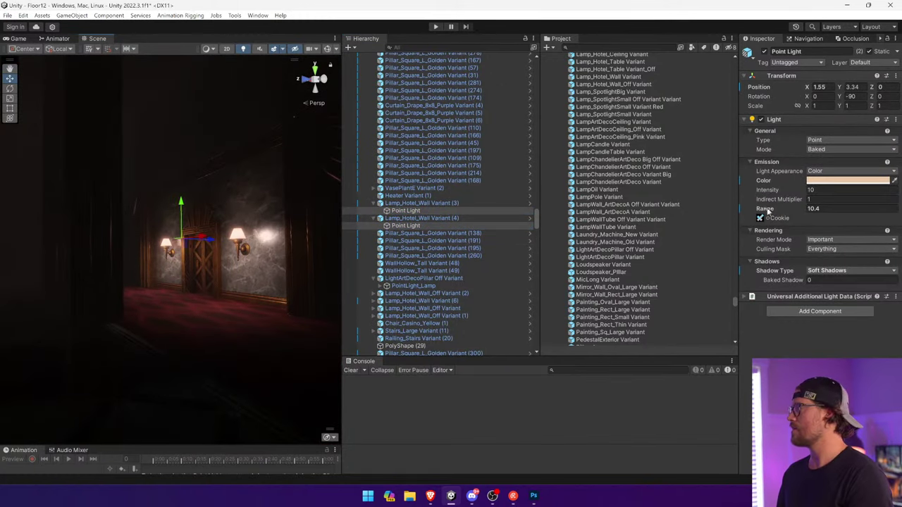
Raise both wall lamp lights' intensity to 194.6 and their range to 33.33, and check how they light the hall
left_click_drag(778, 191, 141, 200)
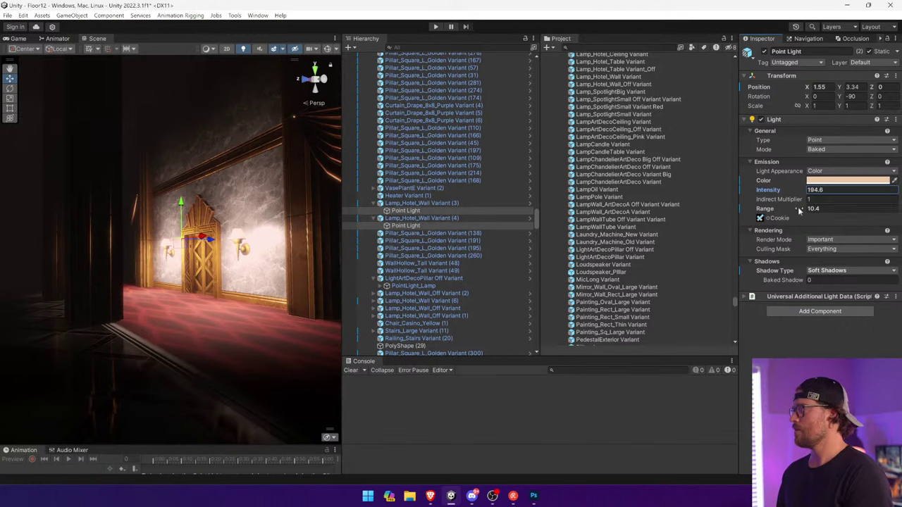
left_click_drag(798, 210, 2, 212)
right_click_drag(3, 243, 178, 84)
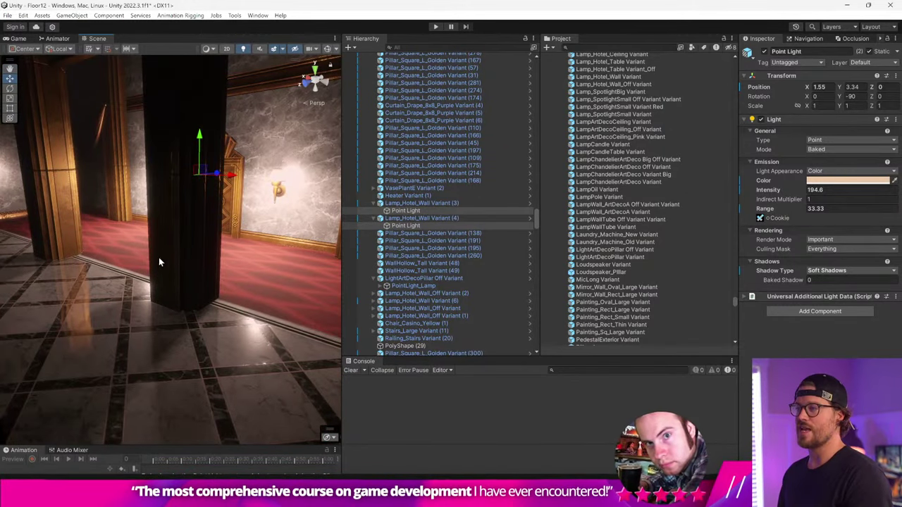
right_click_drag(158, 261, 97, 277)
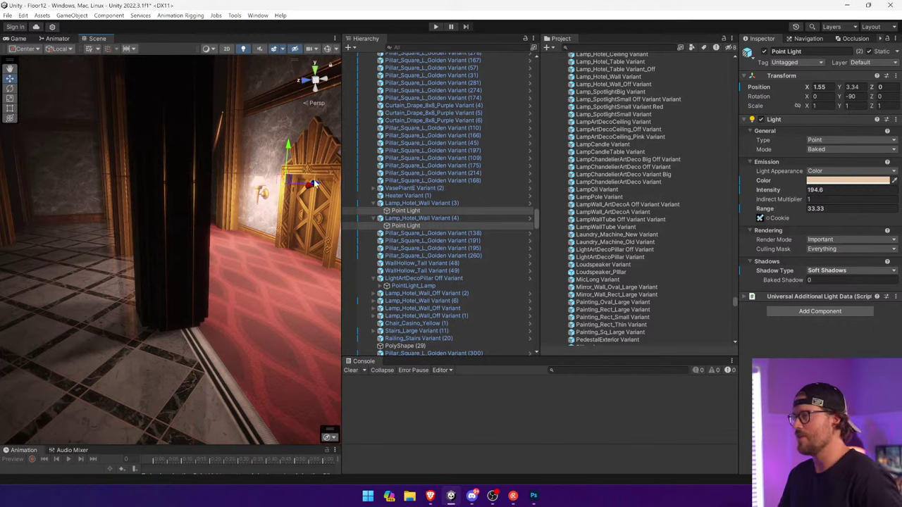
Move both wall lamp lights farther from the wall to about X 2.07 and lower their intensity to 29.8
left_click_drag(315, 184, 306, 183)
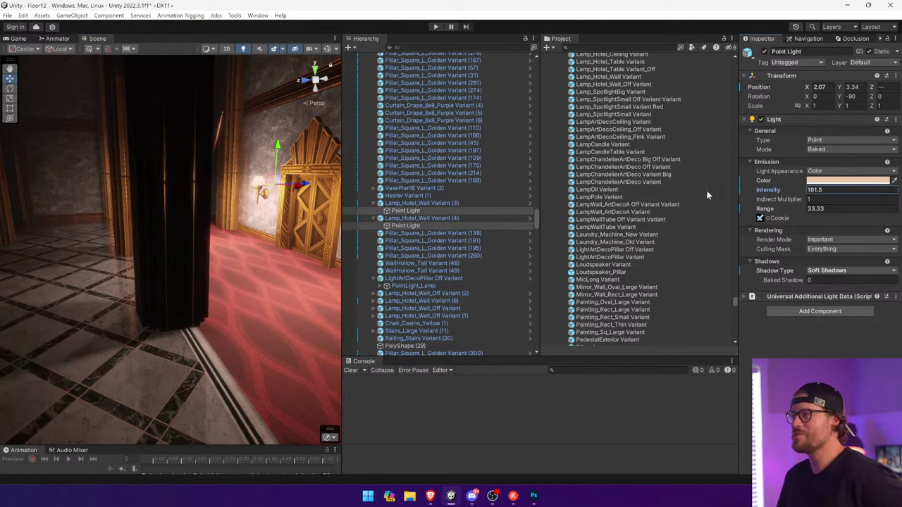
left_click_drag(708, 196, 381, 202)
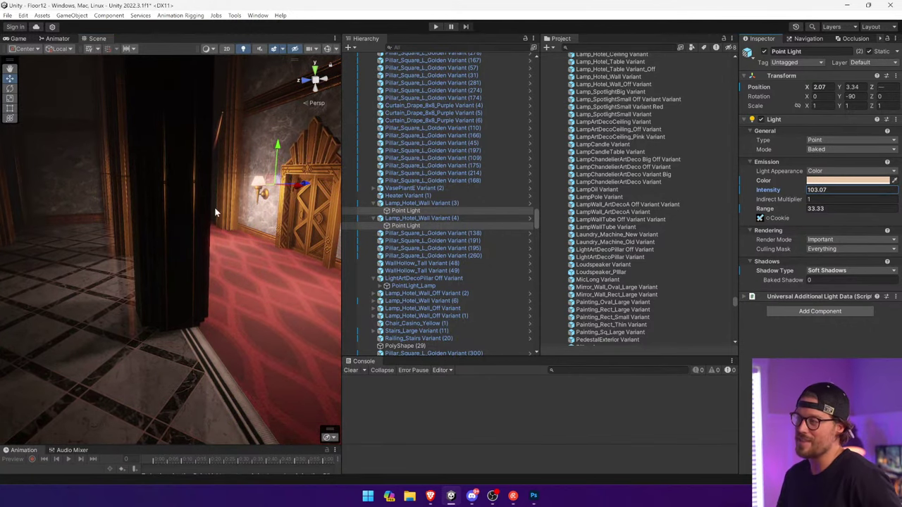
left_click_drag(340, 232, 547, 232)
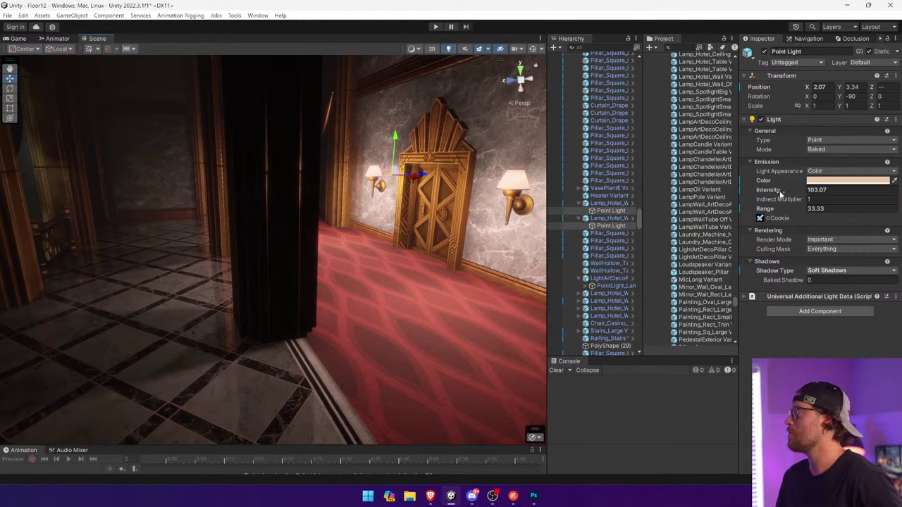
type("18")
mouse_move(681, 195)
left_mouse_down()
mouse_move(701, 186)
mouse_move(692, 188)
left_mouse_up()
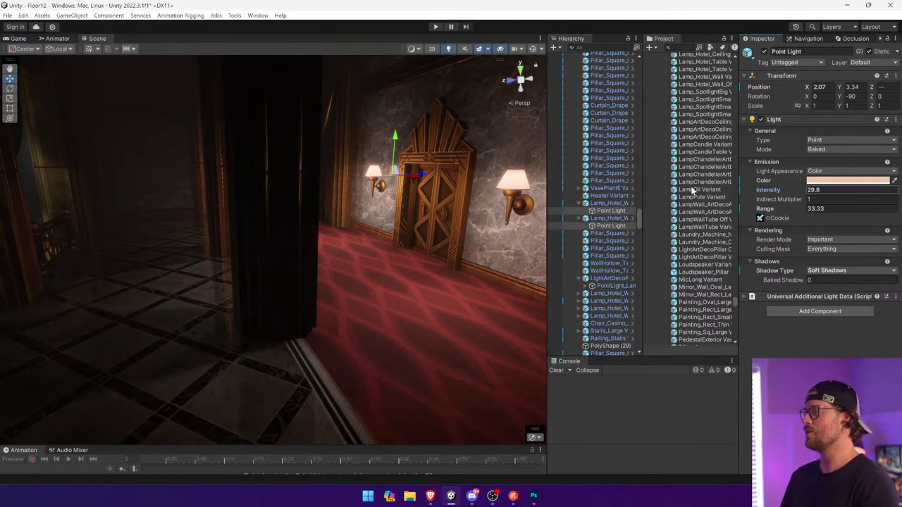
right_click_drag(355, 238, 310, 115)
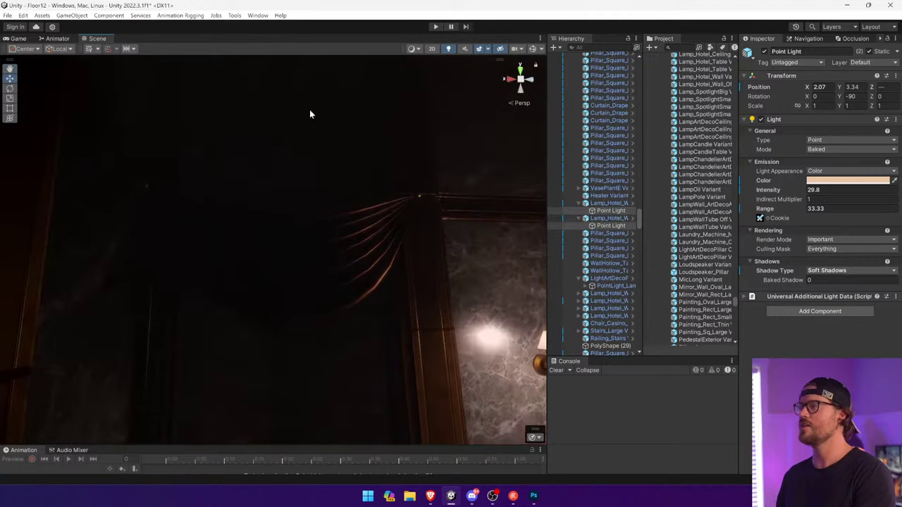
right_click_drag(237, 302, 282, 338)
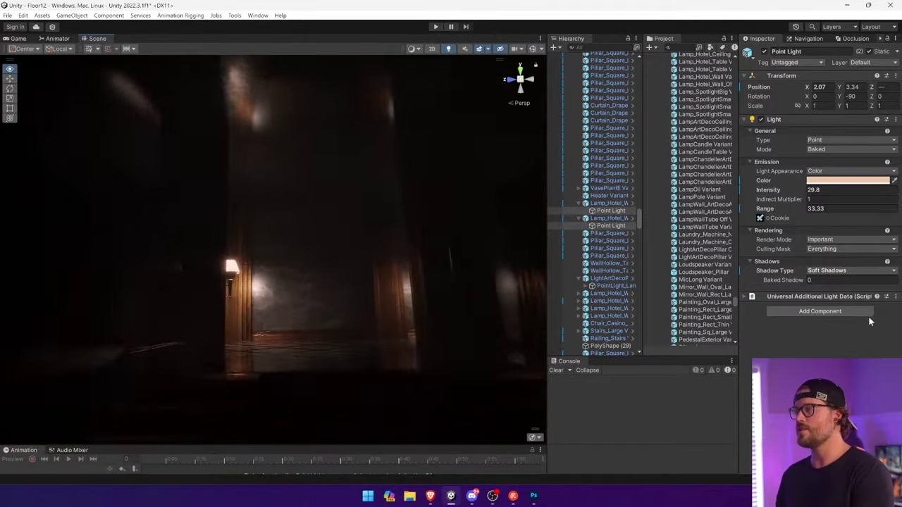
Examine the lighting along the red-carpeted staircase, around the Art Deco wall lamps, under the chandelier and in the pillared hall with the 12 sign
right_click_drag(56, 356, 188, 335)
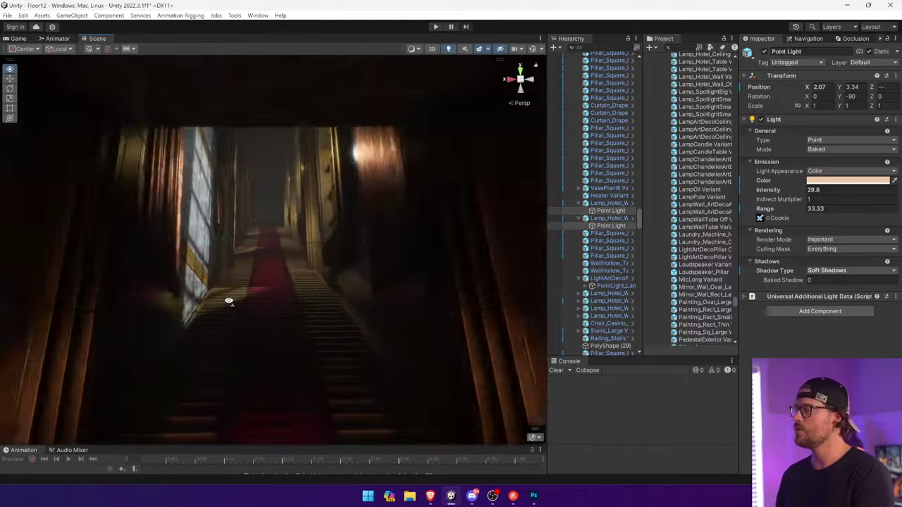
right_click_drag(229, 302, 222, 288)
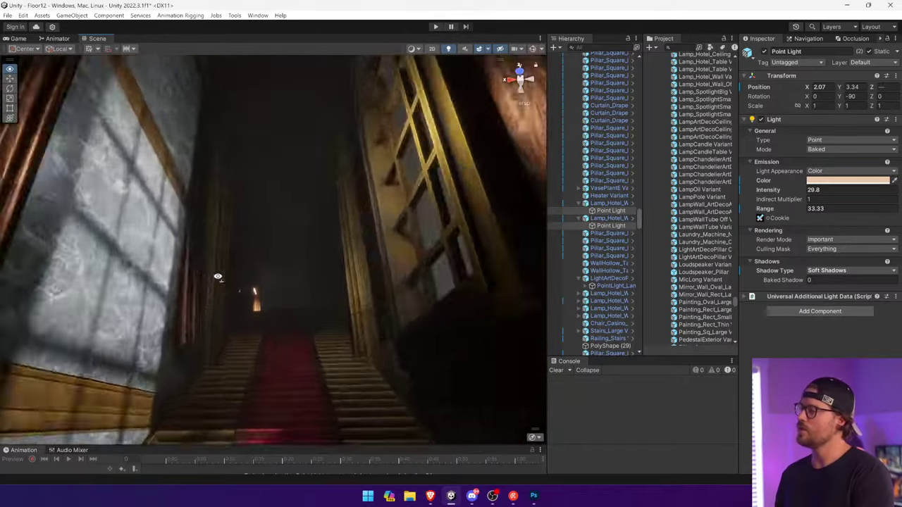
right_click_drag(218, 277, 521, 229)
right_click_drag(656, 378, 212, 286)
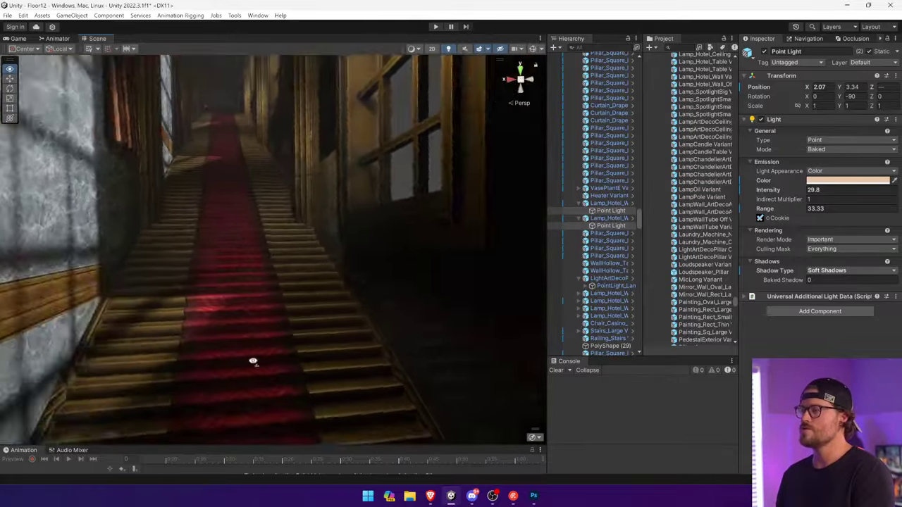
right_click_drag(253, 361, 222, 255)
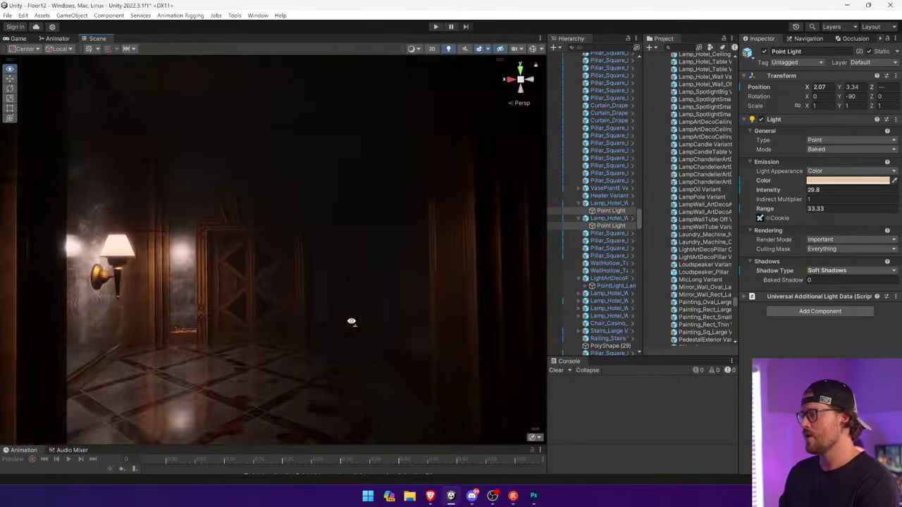
key("w")
right_click_drag(343, 326, 689, 311)
key("w")
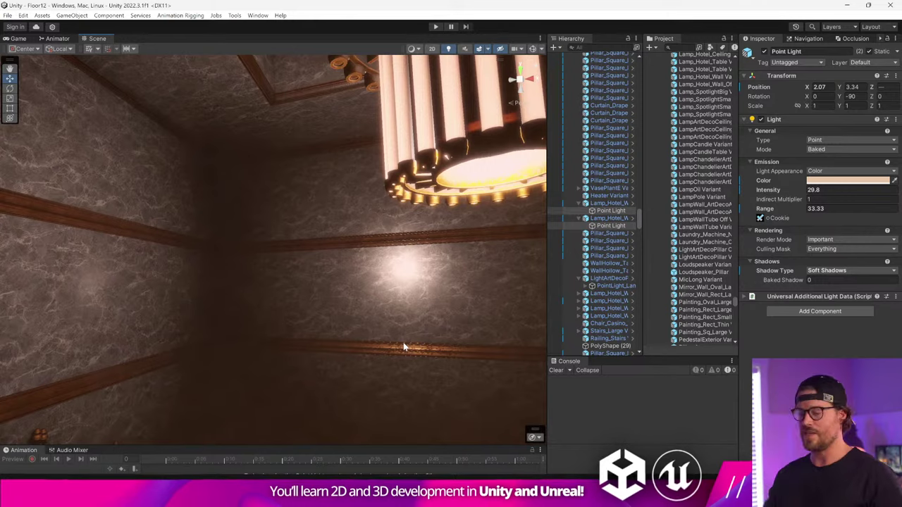
right_click_drag(494, 350, 335, 482)
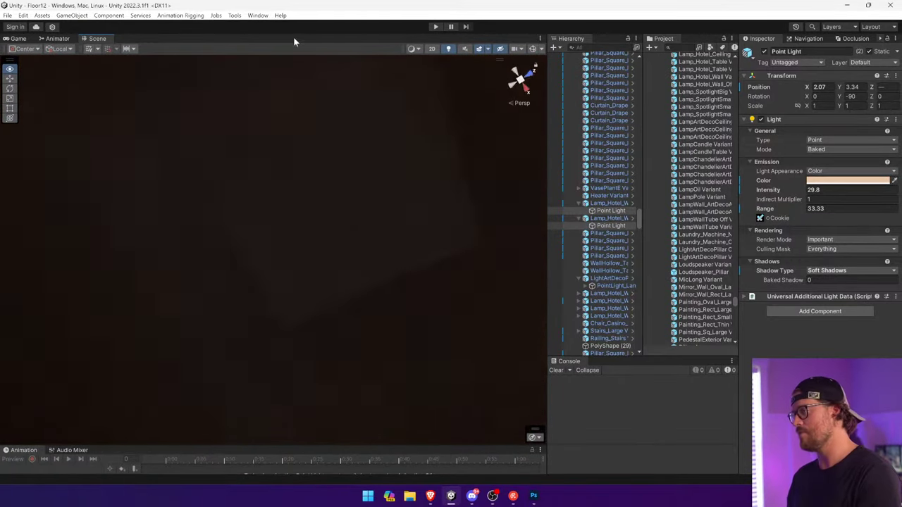
right_click_drag(713, 434, 31, 295)
key("w")
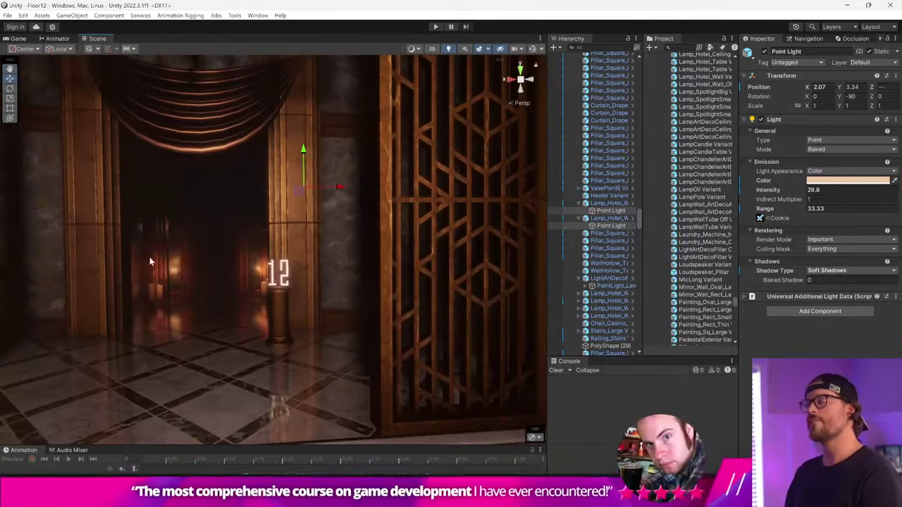
right_click_drag(338, 216, 293, 226)
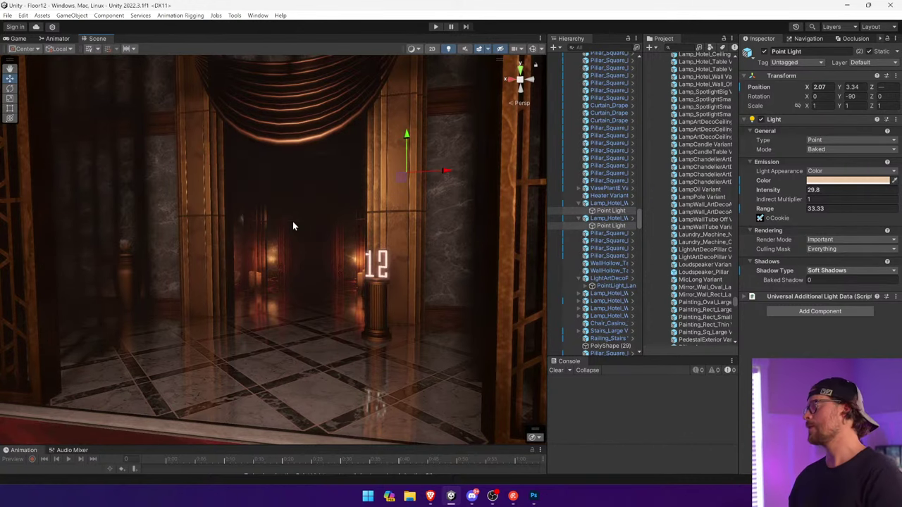
right_click_drag(499, 216, 408, 131)
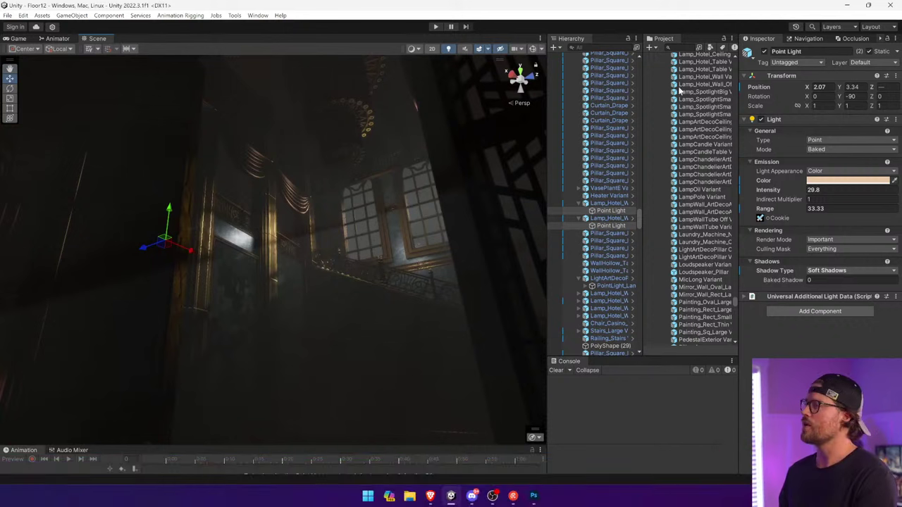
Open the Lighting settings and the Light Explorer, and enlarge the Light Explorer to fill the screen
left_click_drag(737, 96, 588, 96)
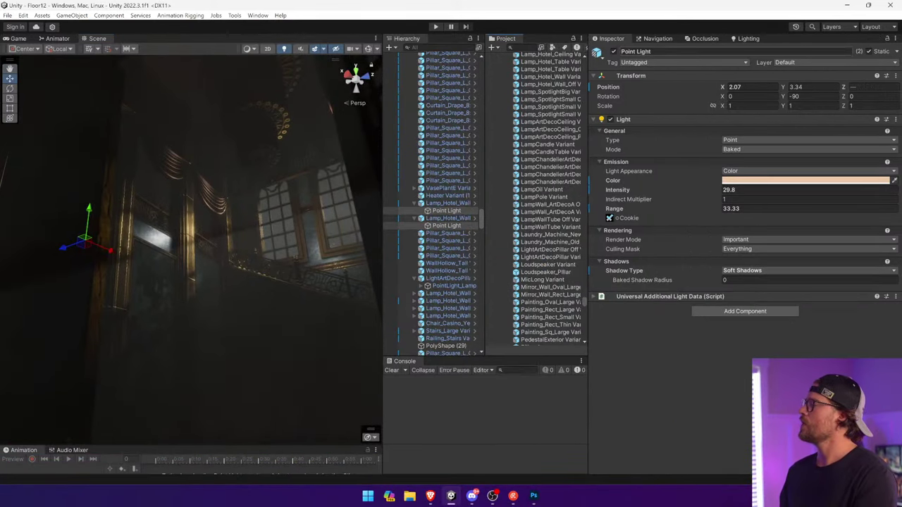
left_click(750, 40)
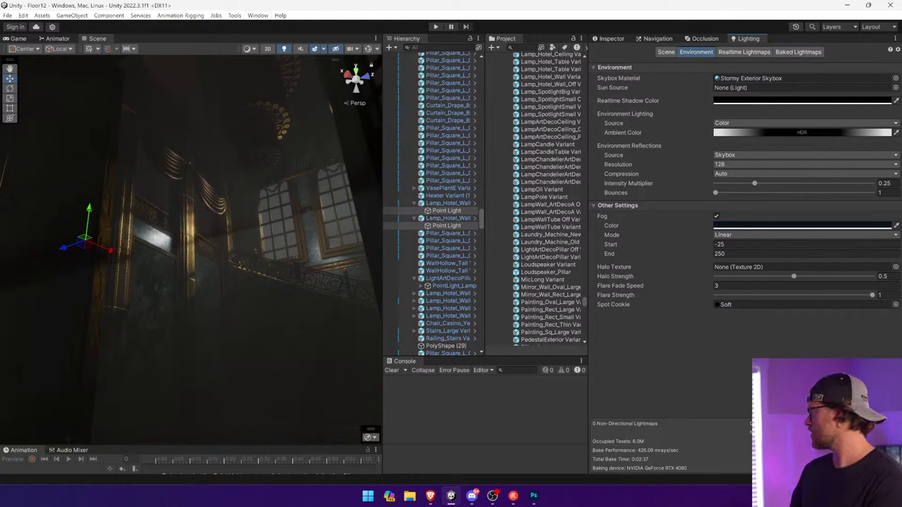
left_click(258, 15)
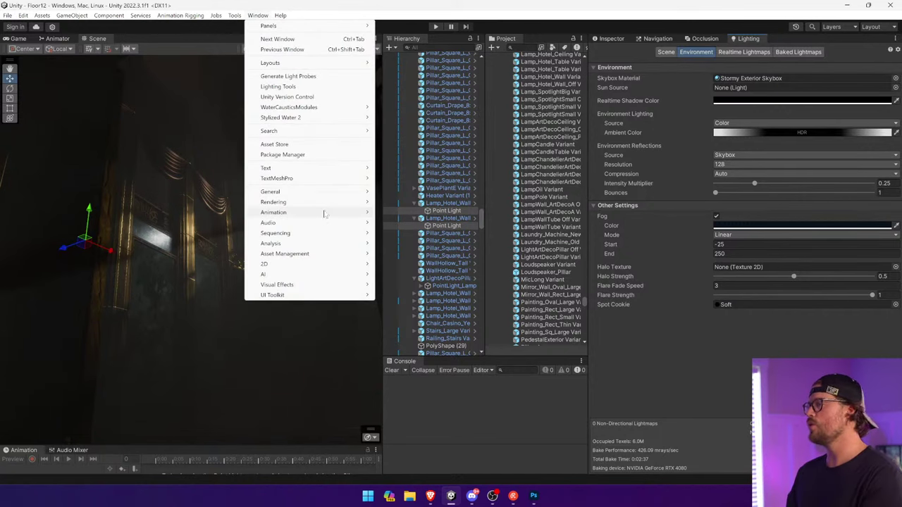
mouse_move(317, 202)
left_click(442, 202)
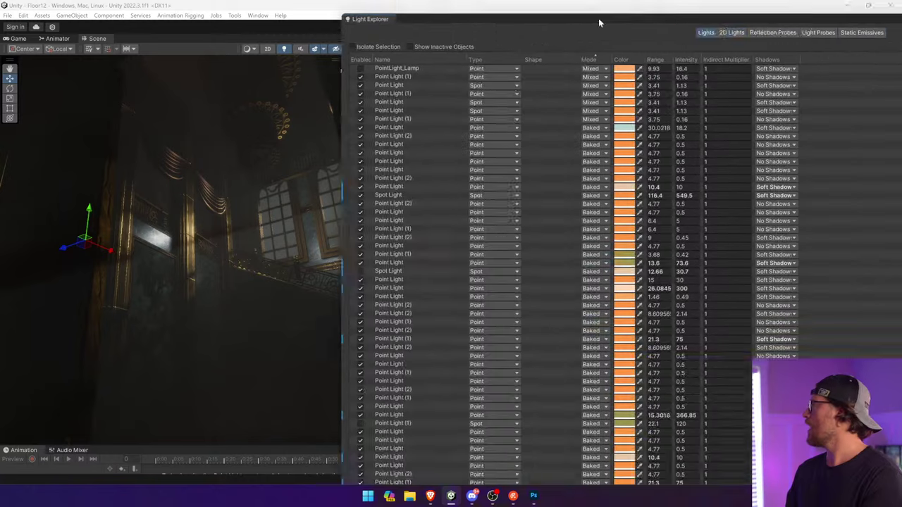
left_click_drag(599, 18, 304, 6)
left_click_drag(774, 7, 672, 23)
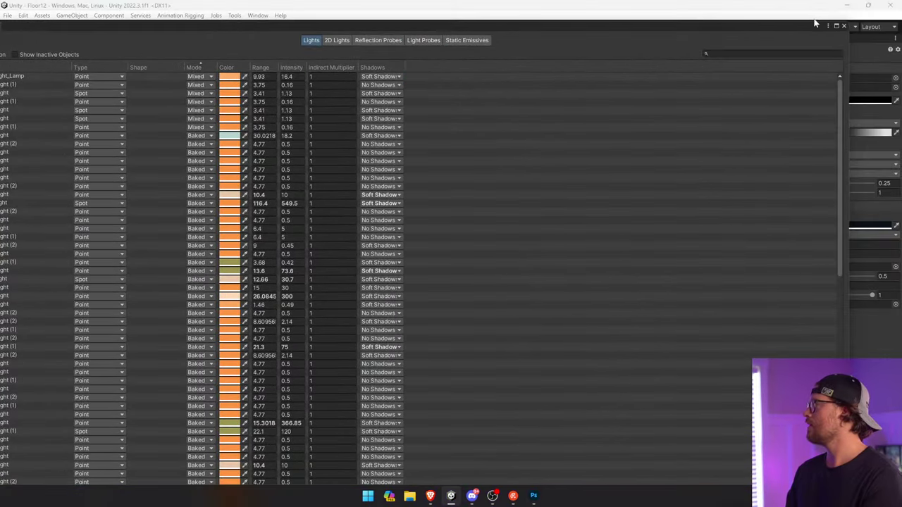
left_click(837, 26)
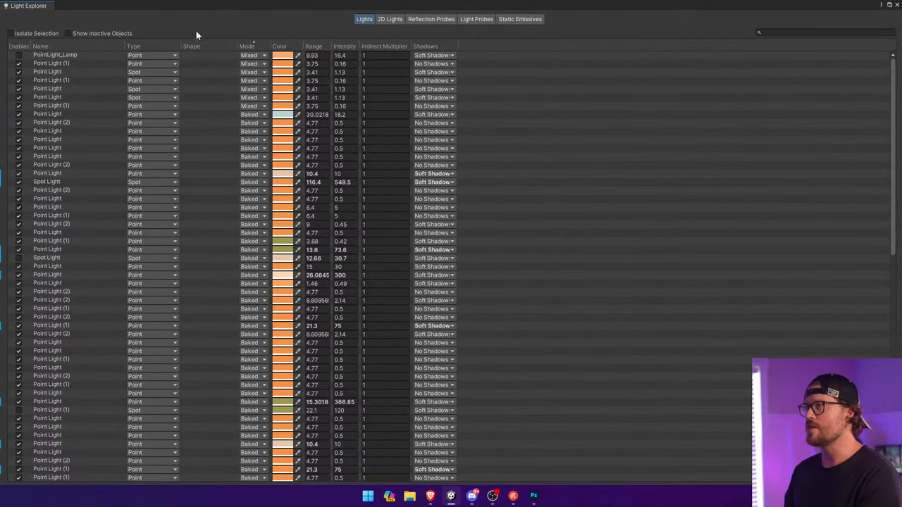
Sort the listed lights by mode, select all Baked lights and change their mode to Mixed
left_click(248, 48)
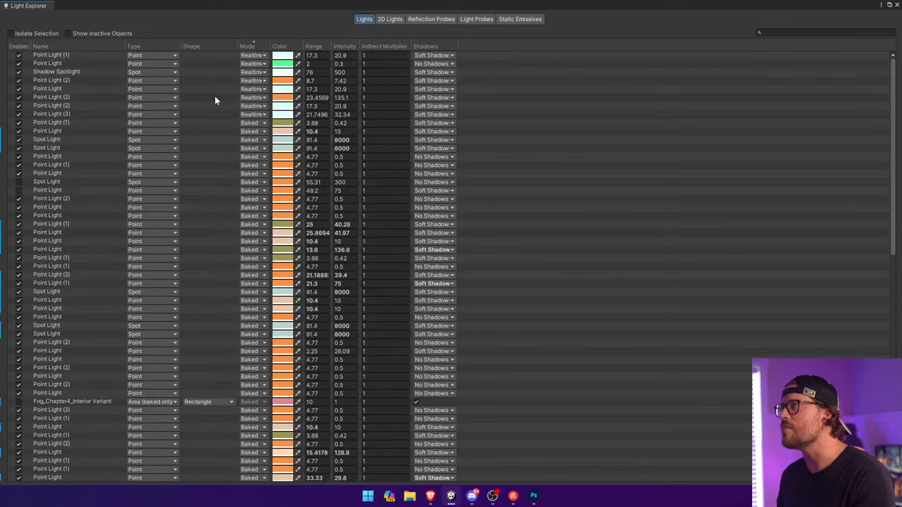
left_click(213, 124)
scroll(221, 150, "down", 5)
scroll(191, 307, "down", 8)
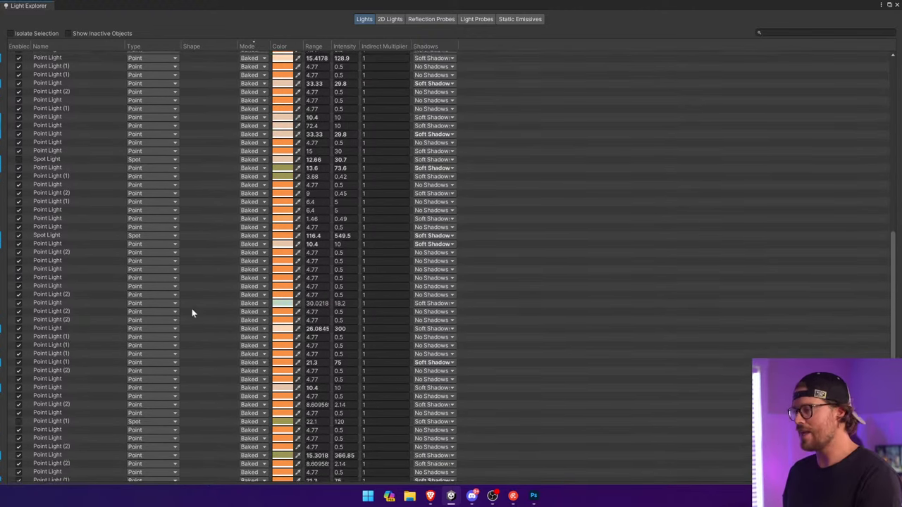
left_click(223, 418, "shift")
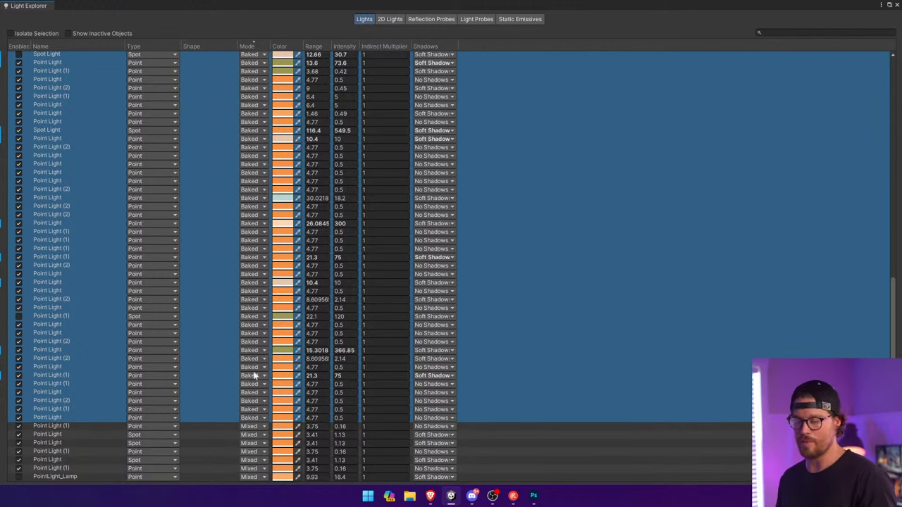
scroll(246, 329, "up", 1)
left_click(254, 320)
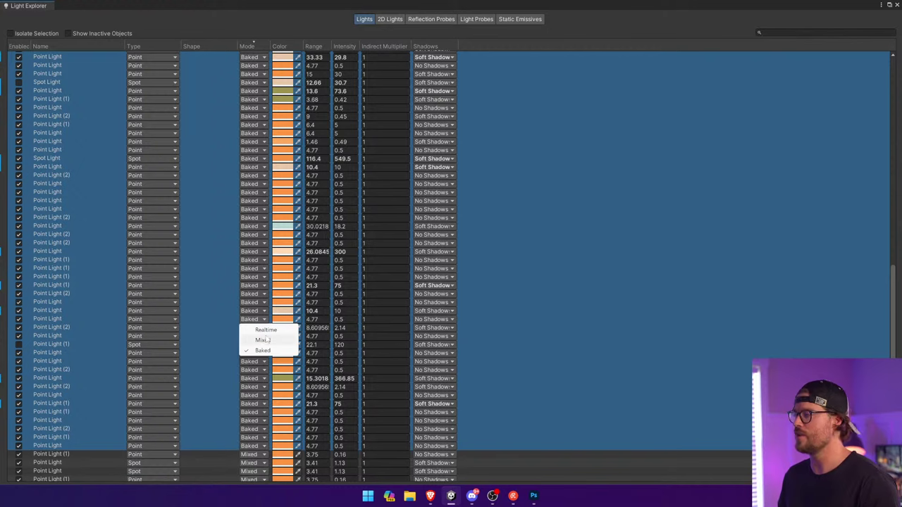
left_click(263, 340)
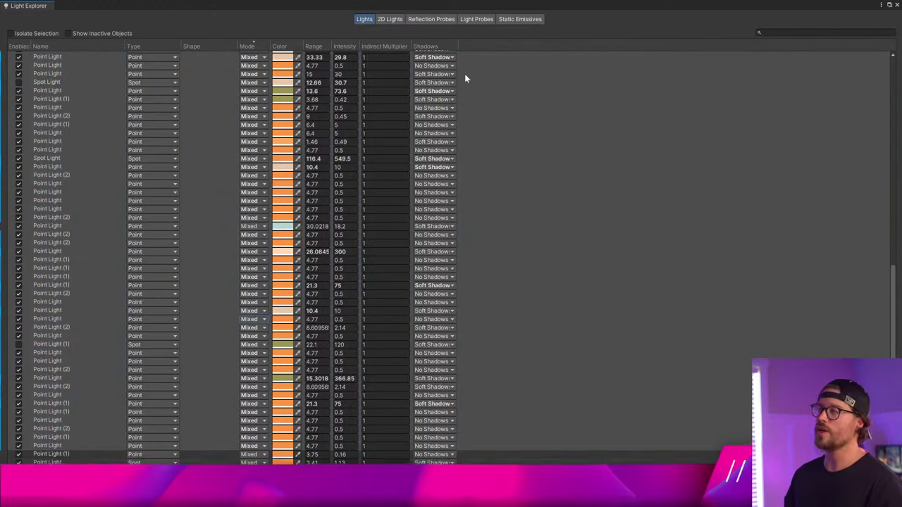
Move the Light Explorer aside and generate the lighting from the Scene lighting settings
left_click_drag(824, 8, 901, 20)
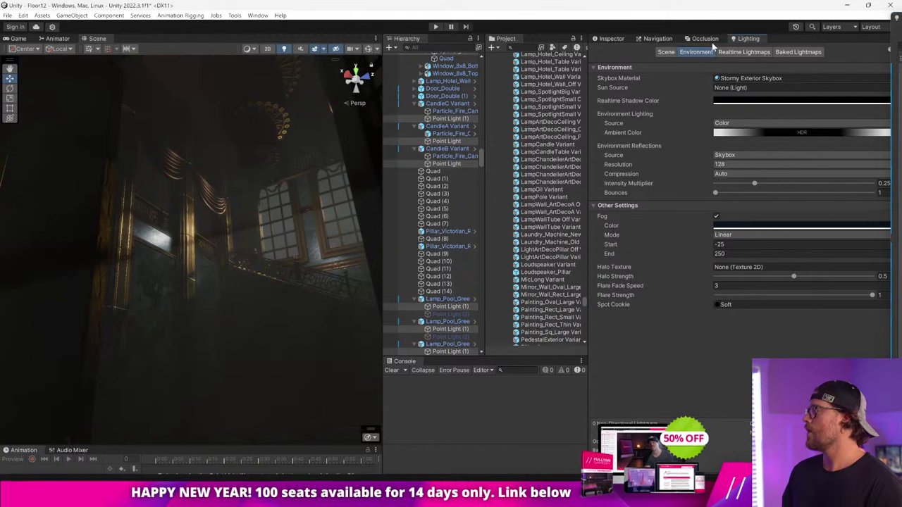
left_click(666, 52)
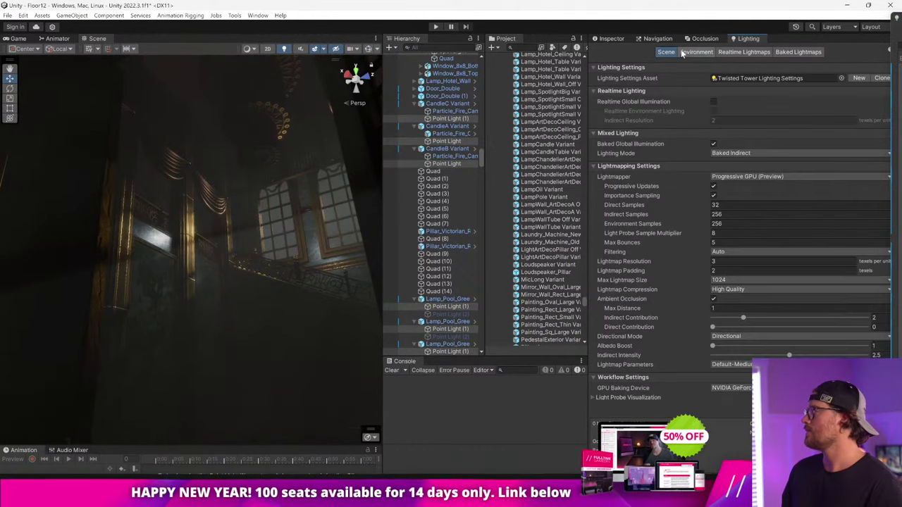
scroll(672, 294, "down", 1)
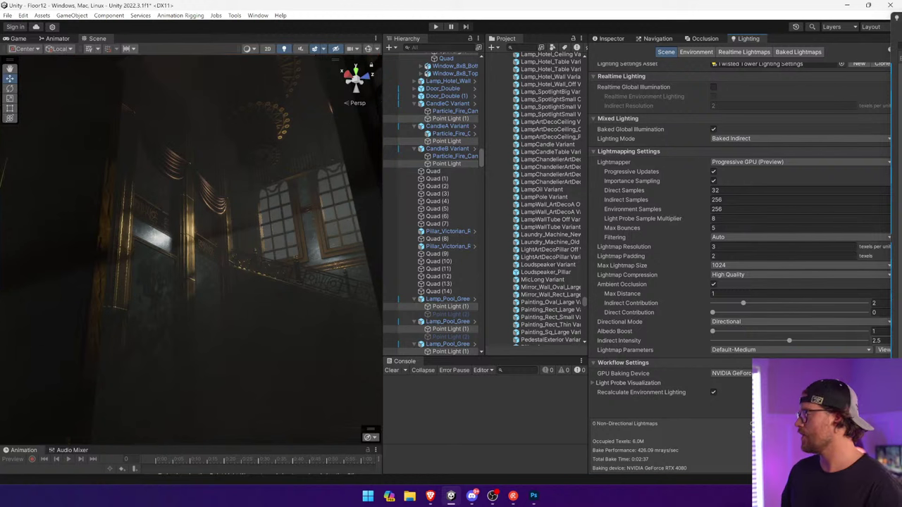
left_click(876, 341)
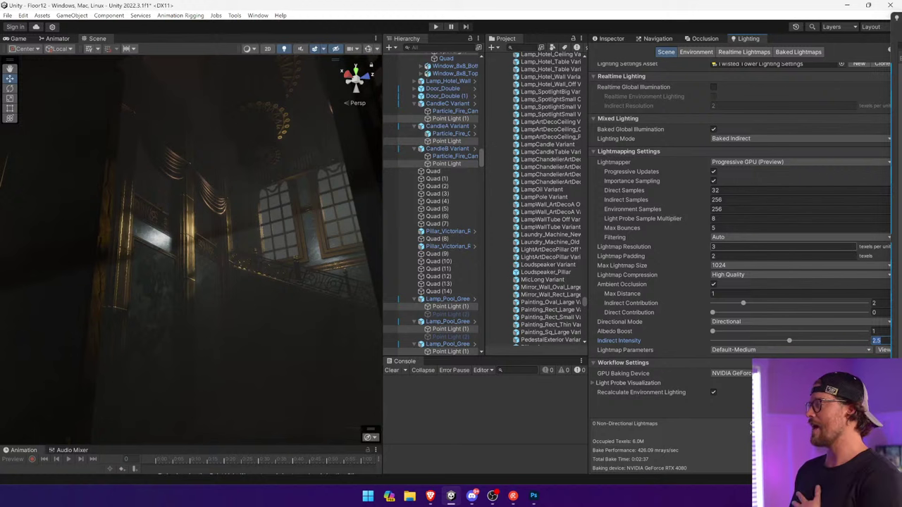
left_click(852, 411)
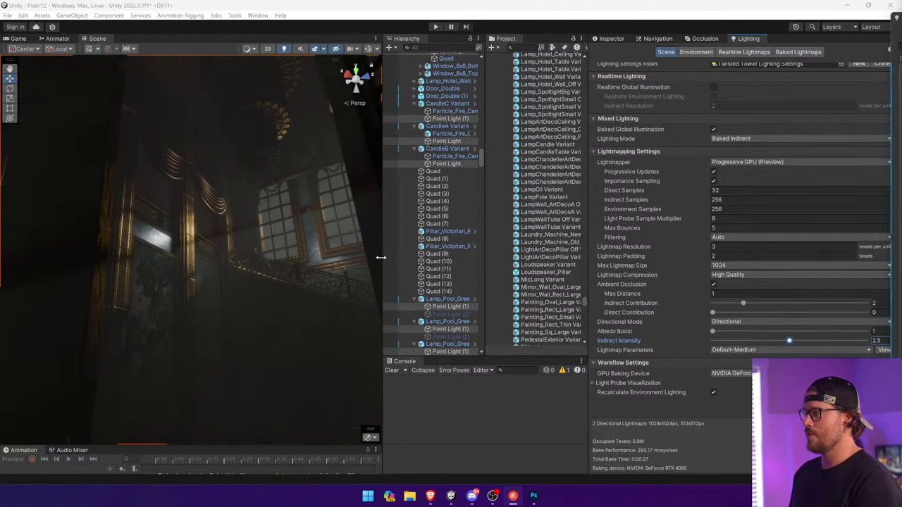
Enlarge the Scene view and inspect the newly baked lighting in the casino hall and the sauna
left_click_drag(381, 258, 726, 260)
right_click_drag(575, 280, 260, 309)
key("w")
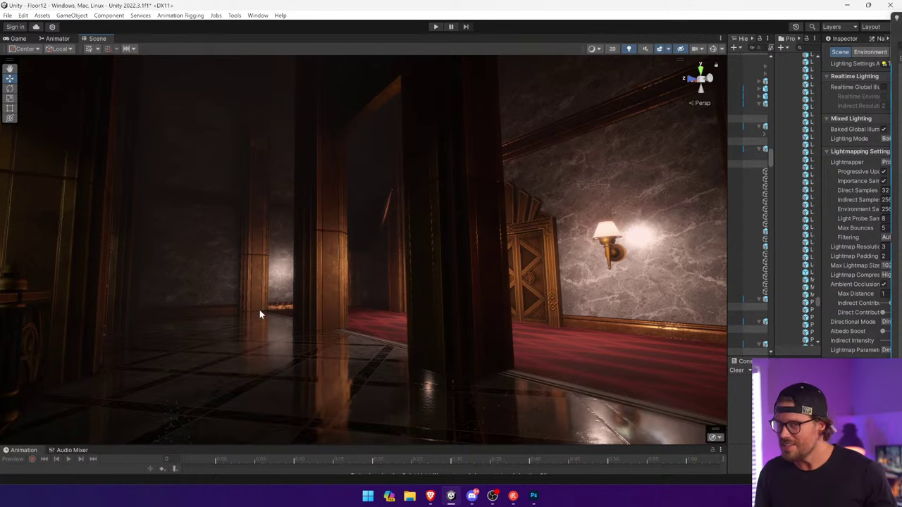
right_click_drag(259, 314, 253, 296)
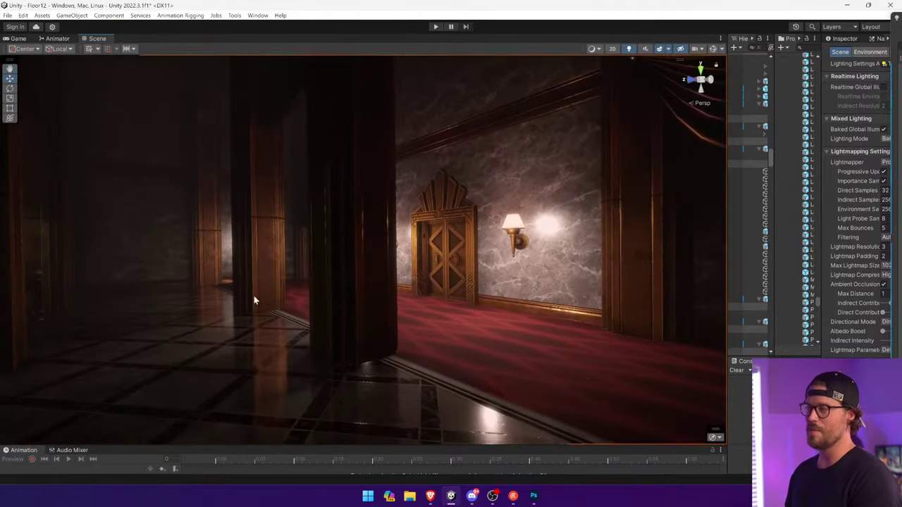
right_click_drag(376, 358, 599, 385)
key("w")
right_click_drag(604, 431, 507, 356)
key("s")
key("w")
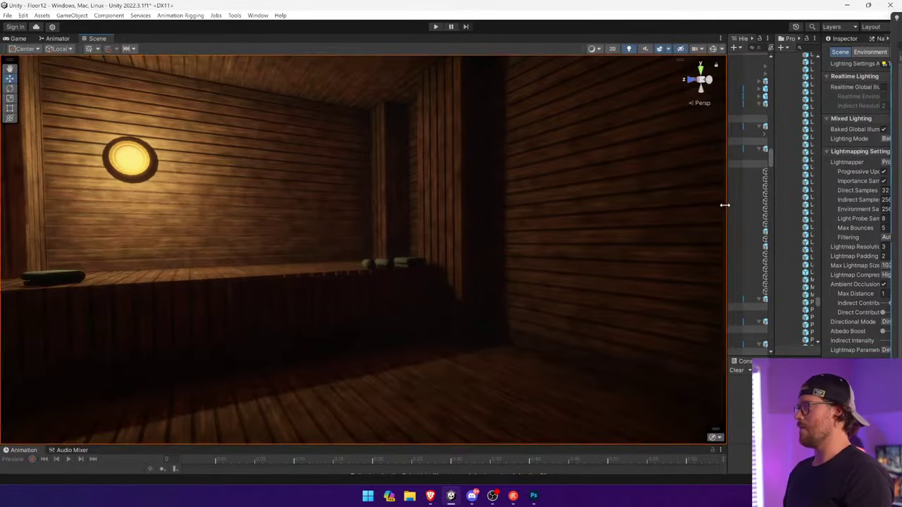
Widen the Hierarchy and Project areas, view the pool floor and search the project assets for "poop"
left_click_drag(724, 205, 455, 222)
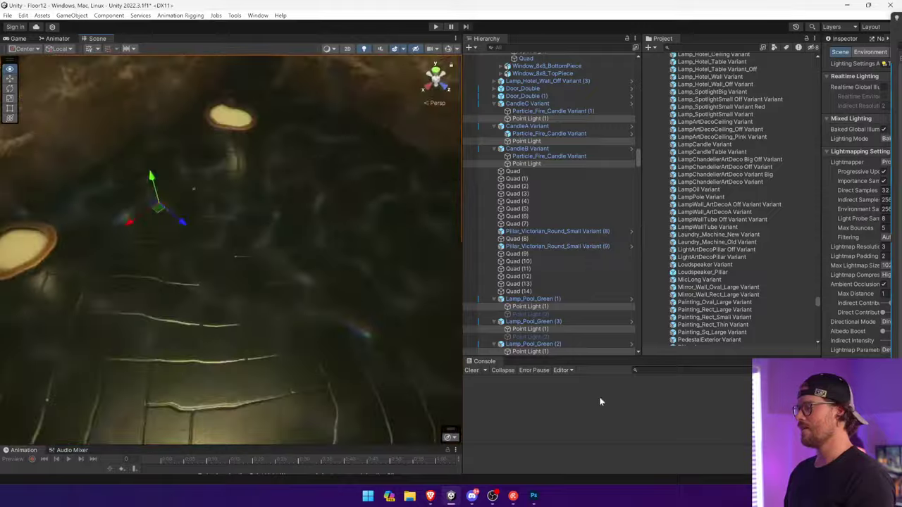
right_click_drag(601, 401, 582, 434)
left_click(708, 48)
type("po")
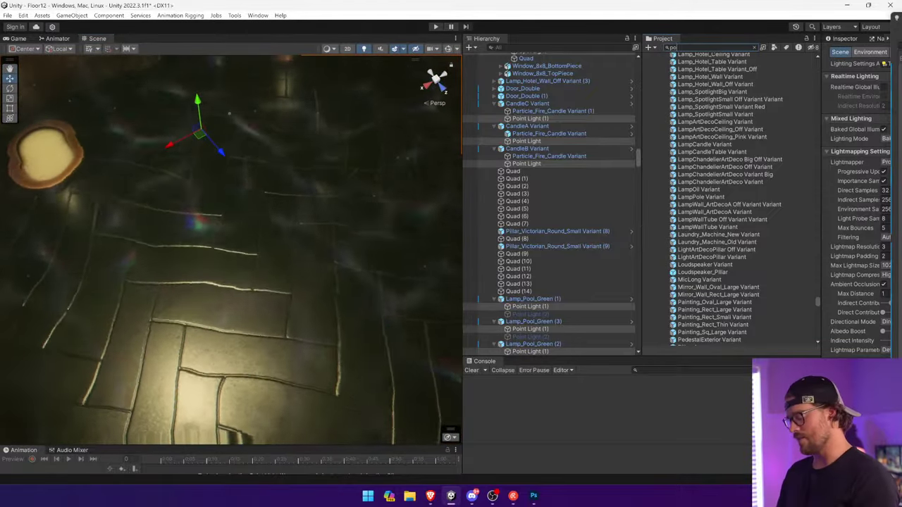
type("op")
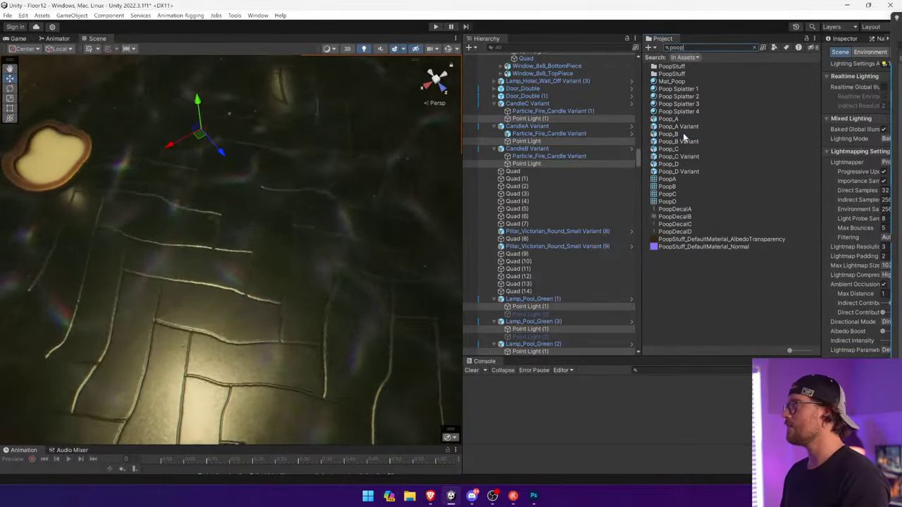
Place the Poop_C and Poop_D variants next to each other on the pool's tiled floor
left_click_drag(683, 134, 287, 259)
key("ctrl+z")
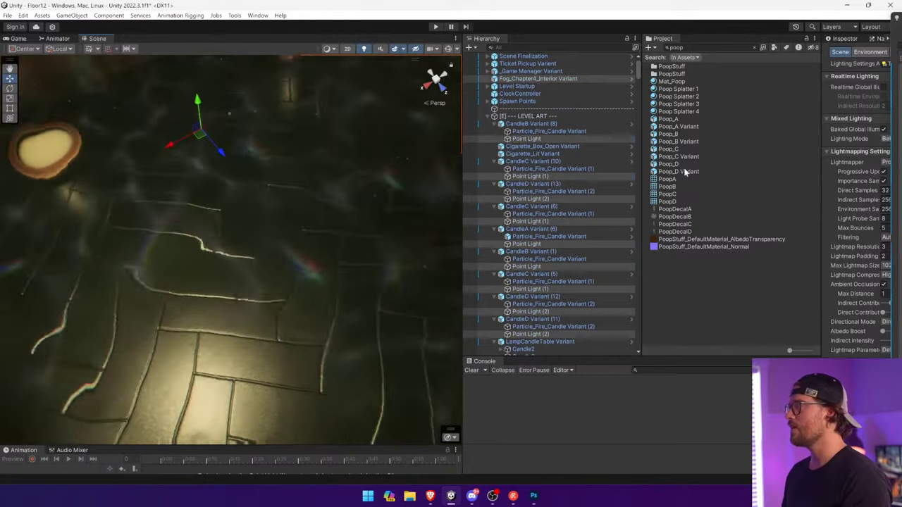
left_click_drag(682, 157, 282, 289)
right_click_drag(281, 289, 357, 298)
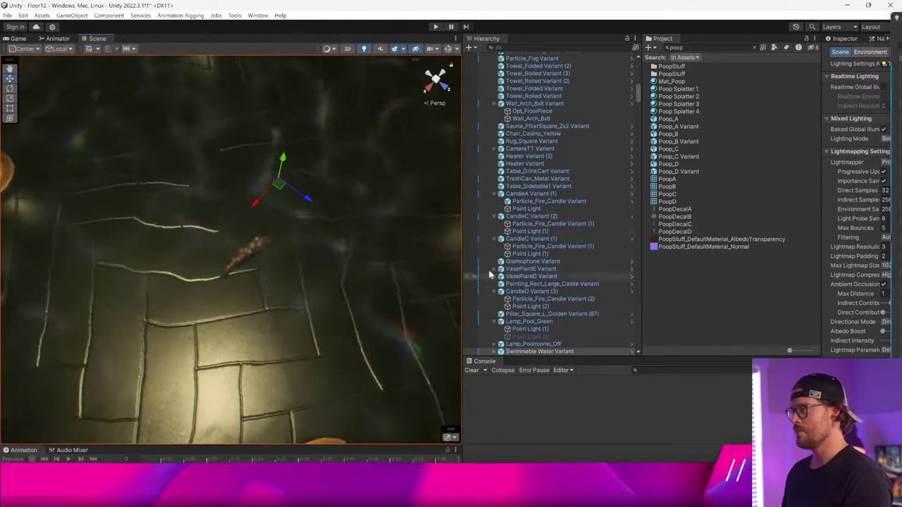
left_click(282, 269)
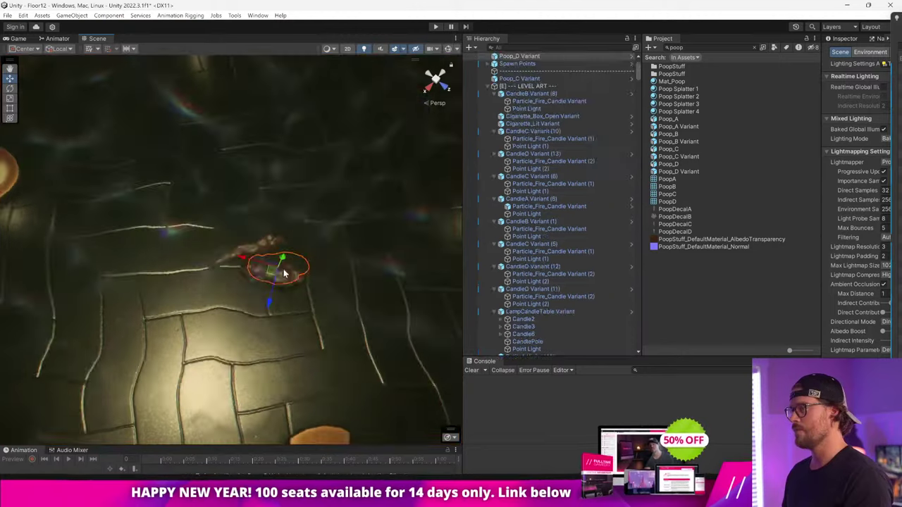
left_click(391, 272)
right_click_drag(389, 274, 405, 298)
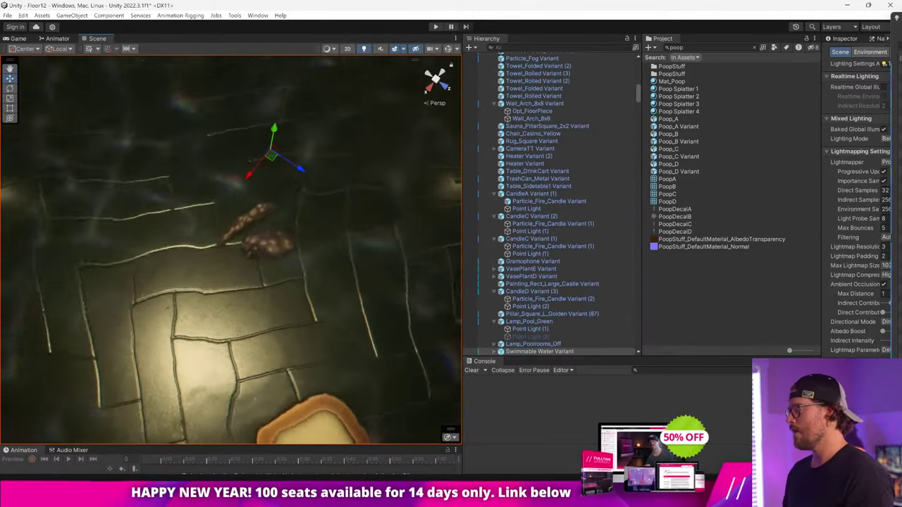
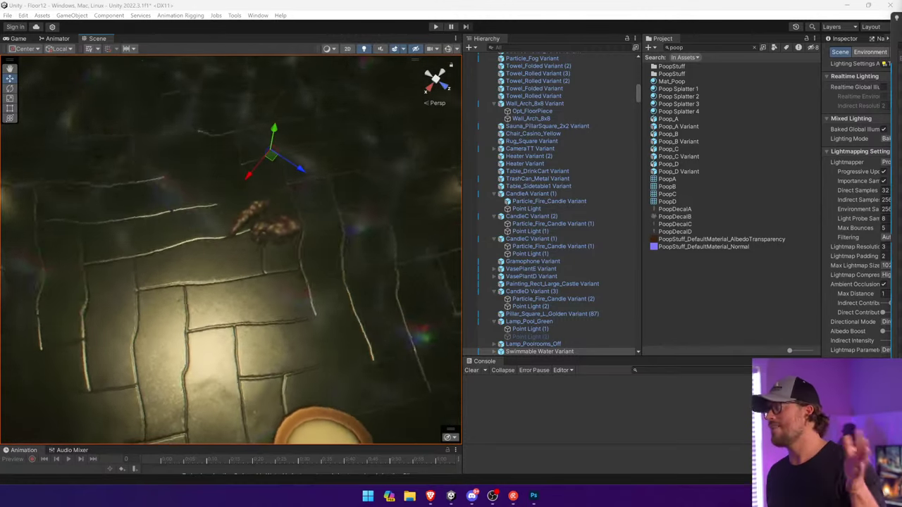
Delete the Poop_C and Poop_D variants from the Floor12 scene
left_click_drag(821, 122, 667, 148)
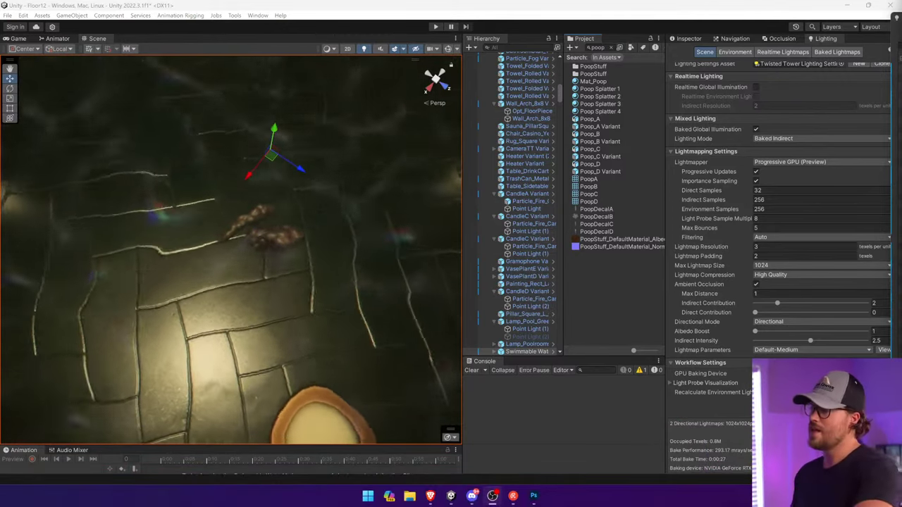
left_click_drag(161, 181, 348, 319)
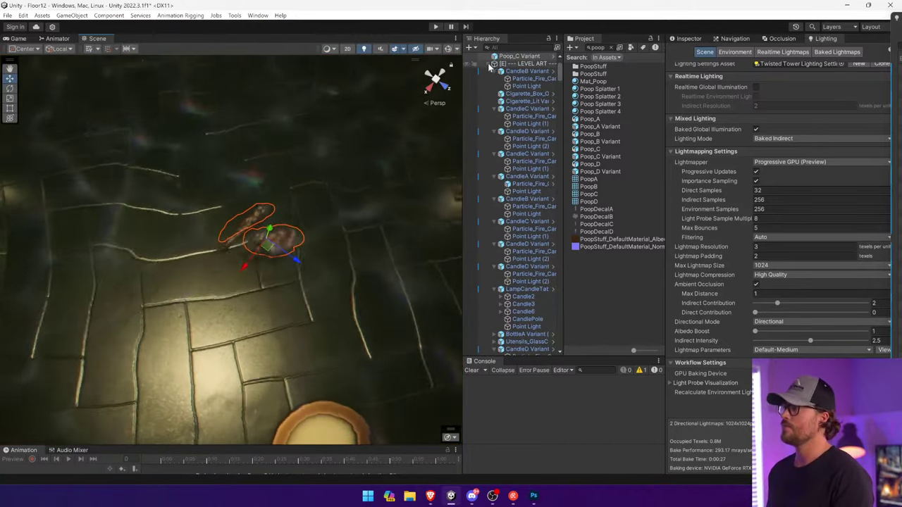
left_click(492, 64)
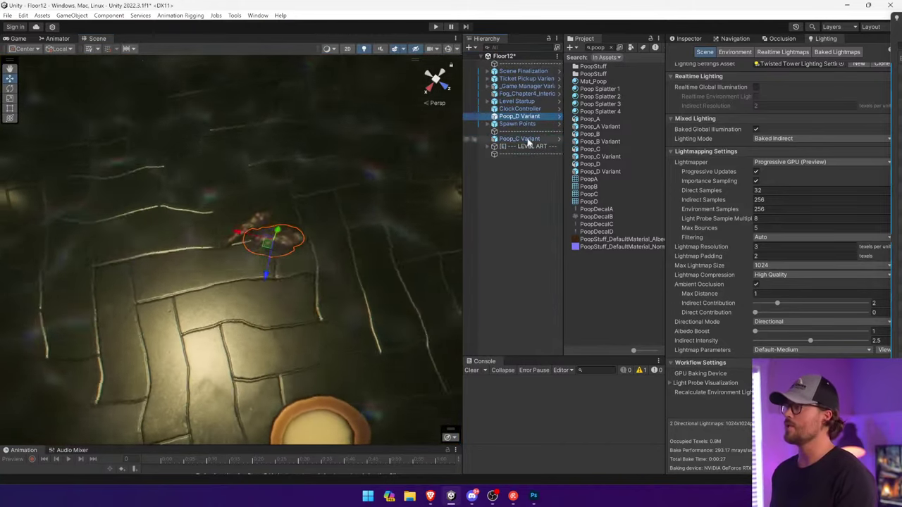
key("Delete")
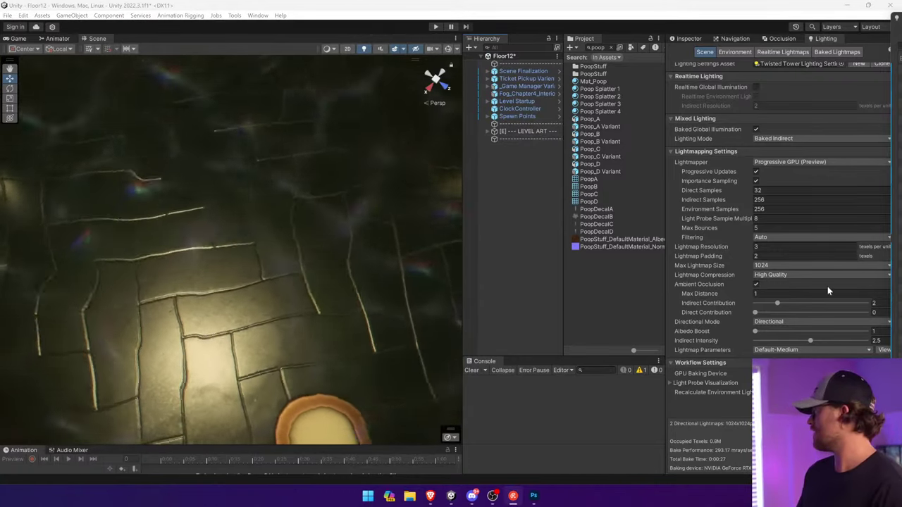
View the dark hall with the arched windows and the lobby with the padded red walls, and save the Floor12 scene
right_click_drag(423, 296, 836, 108)
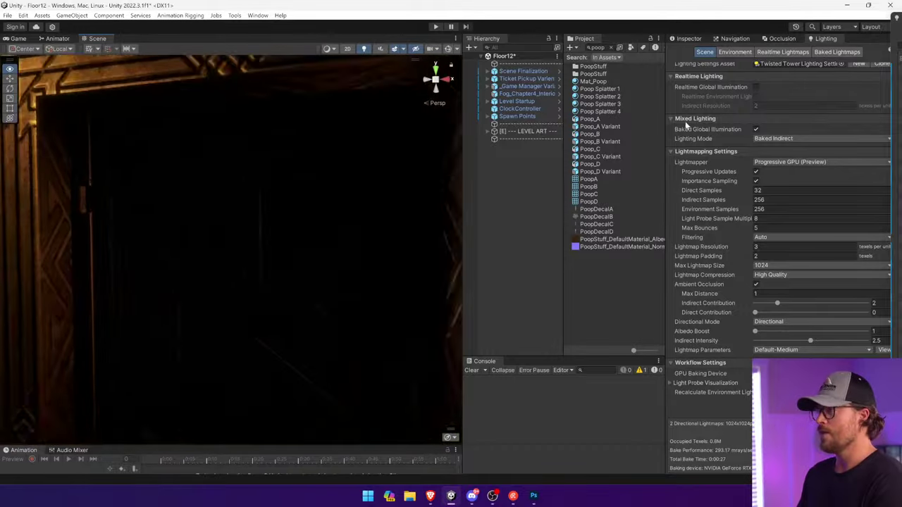
right_click_drag(685, 121, 417, 107)
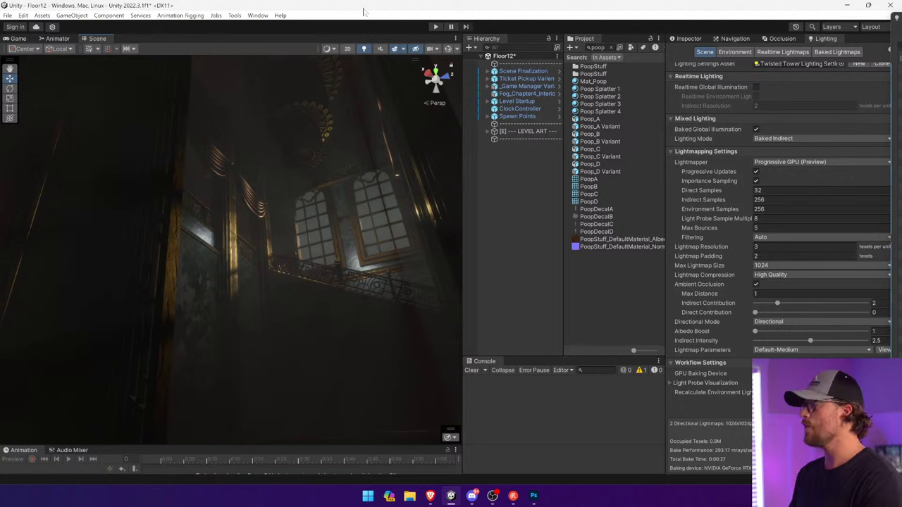
right_click_drag(294, 123, 176, 152)
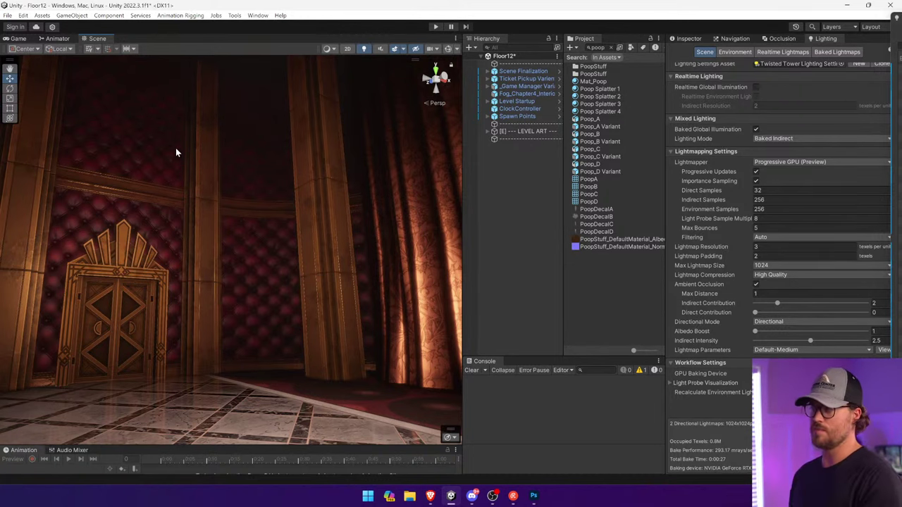
key("ctrl+s")
right_click_drag(176, 152, 498, 188)
key("w")
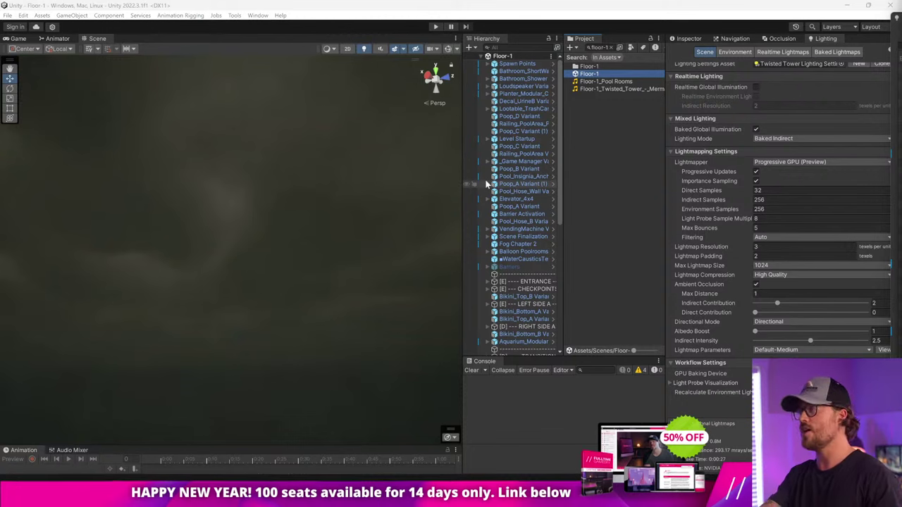
Focus on Poop_C Variant (1) in Floor-1, enlarge the Scene view and inspect the stained tile wall and its mesh properties
left_click(510, 133)
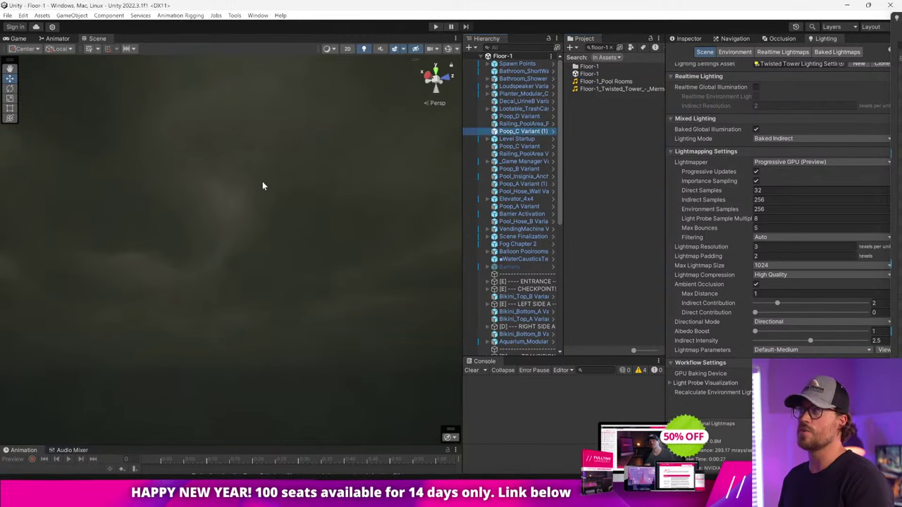
key("f")
right_click_drag(268, 177, 459, 229)
left_click_drag(463, 226, 647, 225)
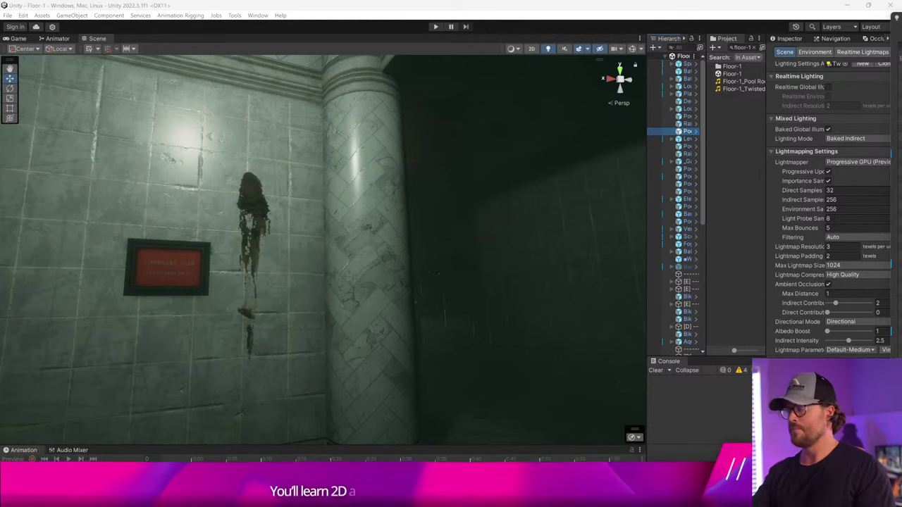
right_click_drag(394, 191, 296, 182)
left_click(236, 179)
right_click_drag(479, 182, 520, 182)
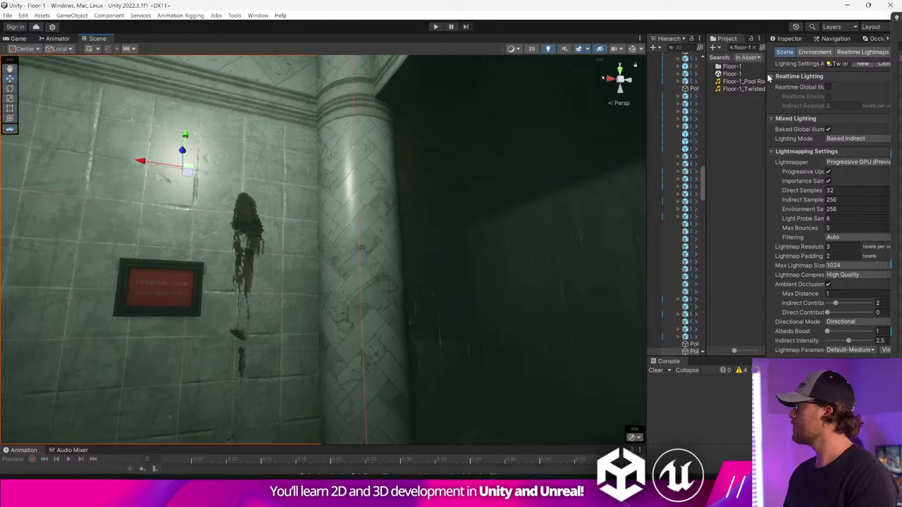
left_click(789, 39)
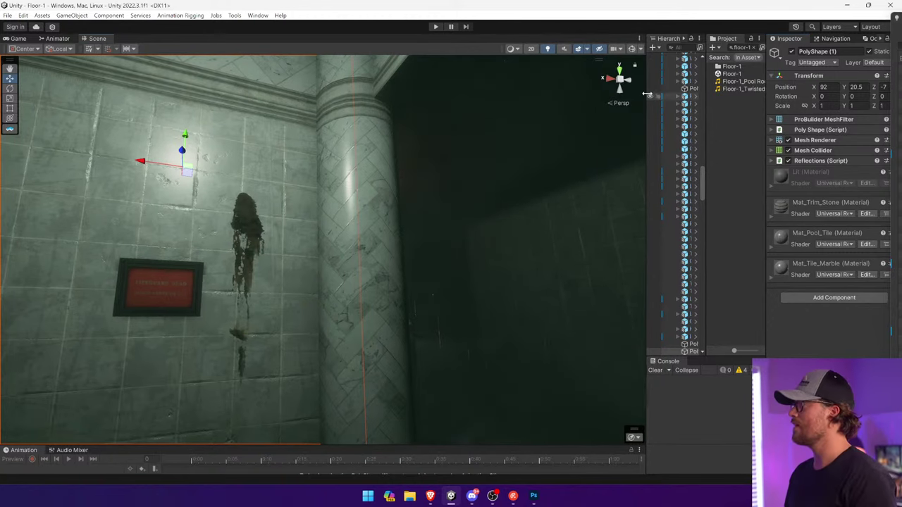
Widen the Hierarchy and Project areas, search the project for "floor12" and open the Floor12 scene
left_click_drag(648, 95, 492, 94)
left_click(660, 48)
left_click(671, 48)
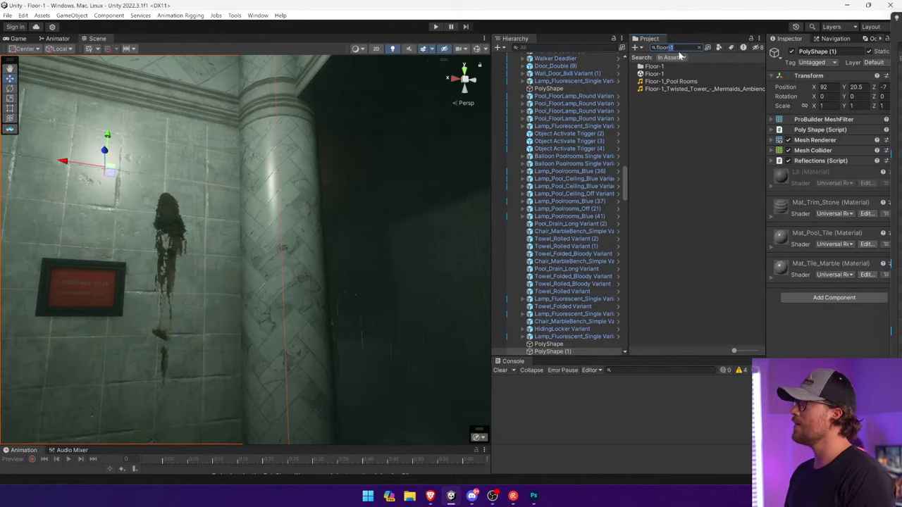
type("floor12")
double_click(666, 74)
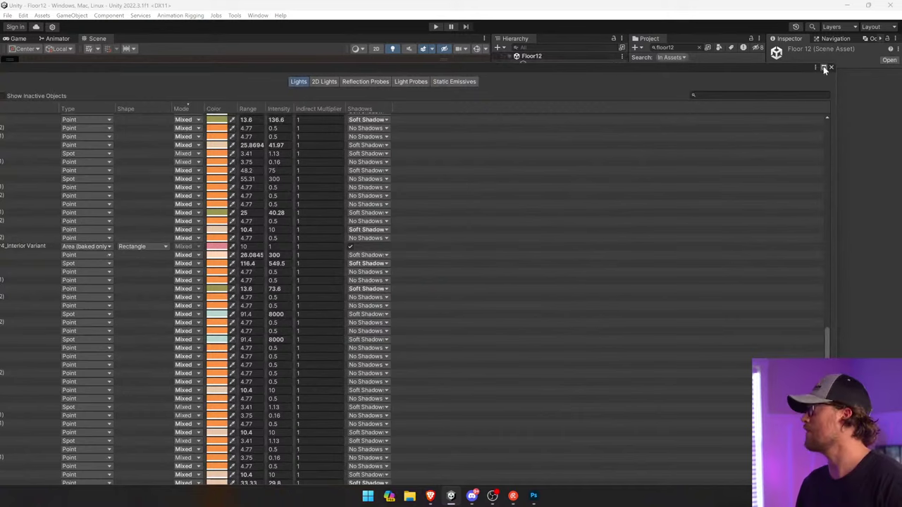
Maximize the Light Explorer and review the modes of the lights listed for Floor12
double_click(825, 67)
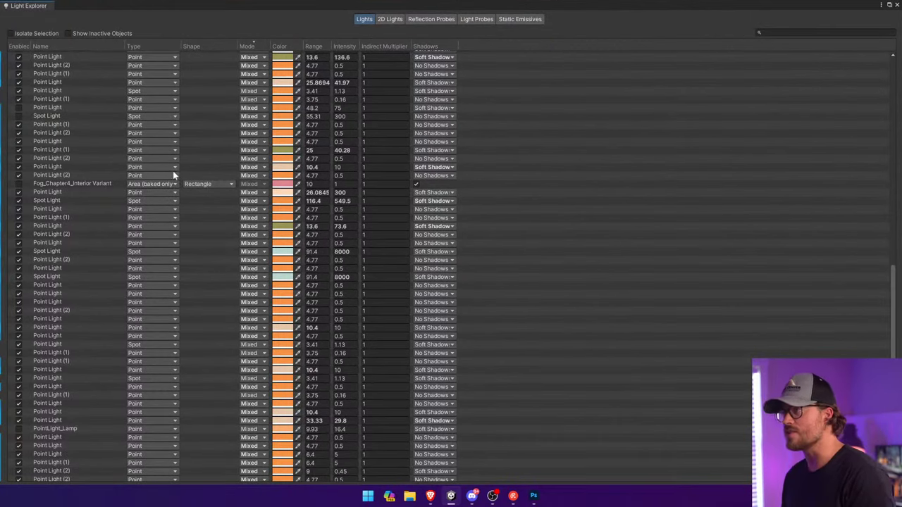
scroll(172, 171, "up", 10)
scroll(171, 168, "down", 10)
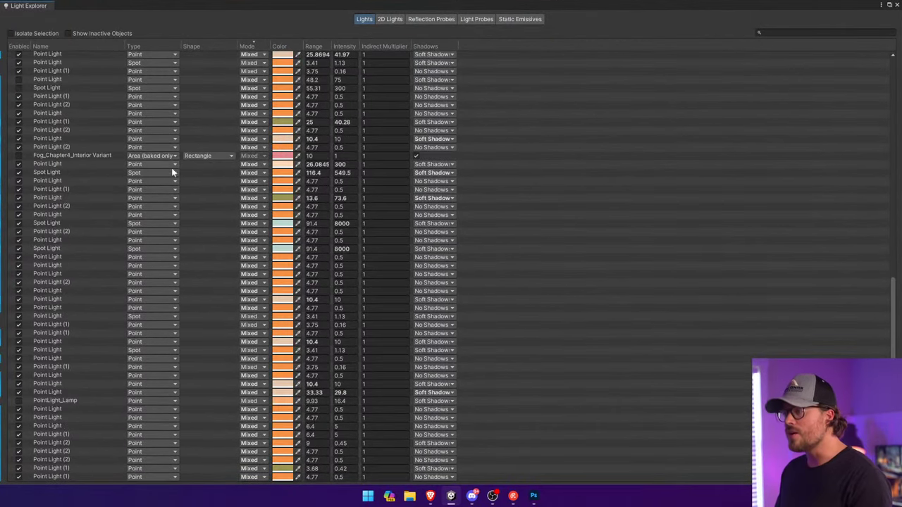
scroll(225, 283, "up", 10)
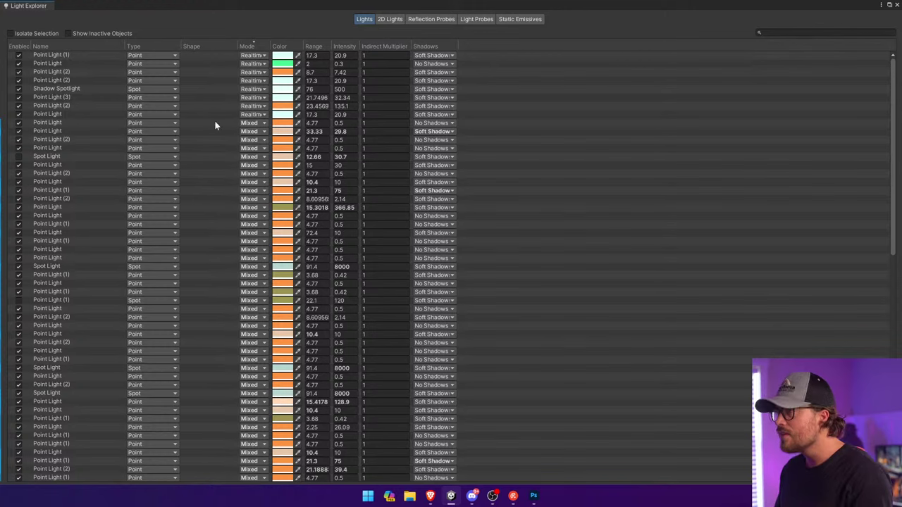
Set most Mixed point and spot lights to Baked, leaving out the fog area light, PointLight_Lamp and several small lamp lights
left_click_drag(215, 123, 216, 160)
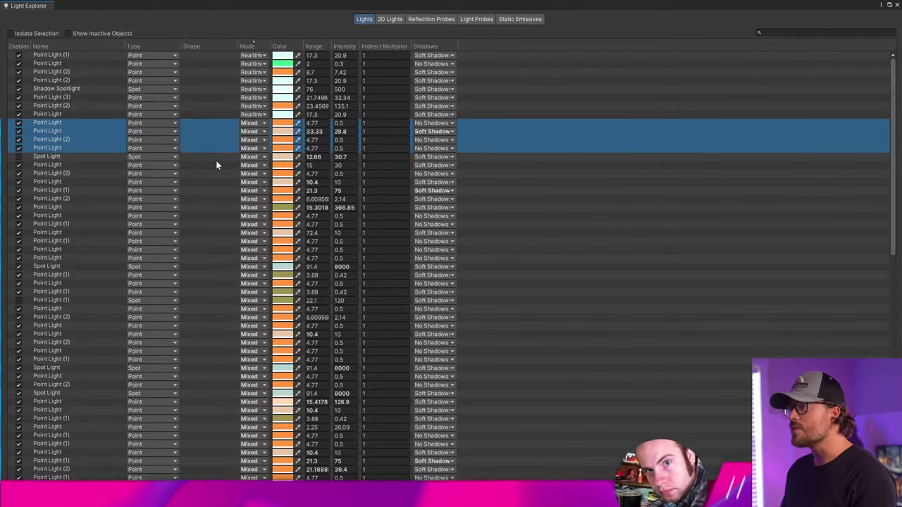
scroll(216, 165, "down", 10)
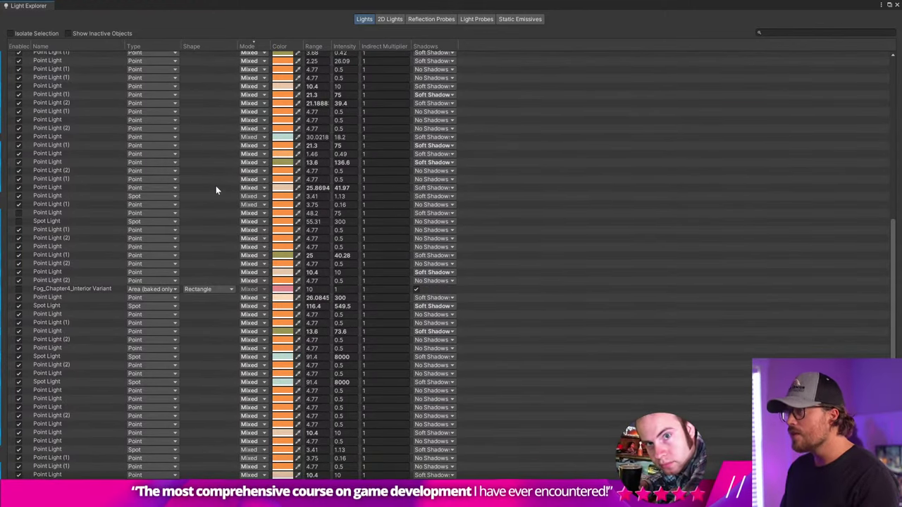
left_click(215, 187, "shift")
left_click(219, 204, "ctrl")
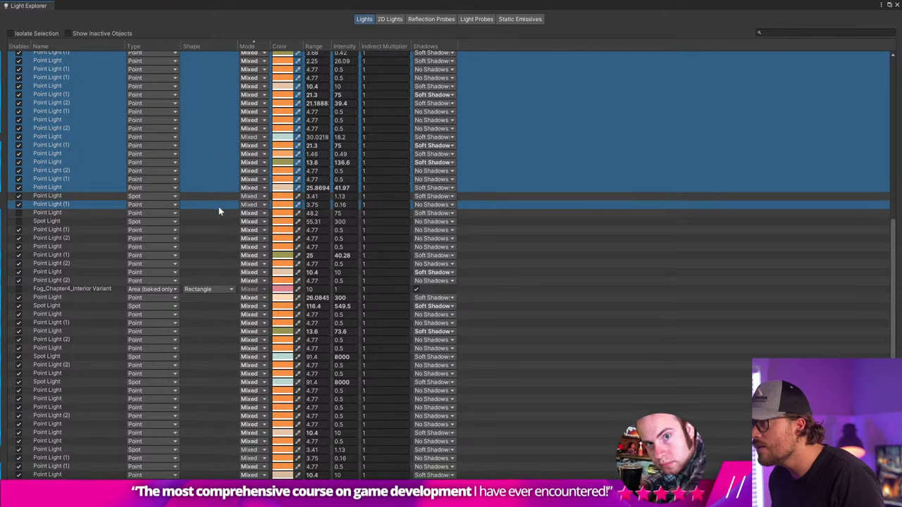
left_click_drag(219, 207, 227, 282, "ctrl")
scroll(251, 284, "down", 5)
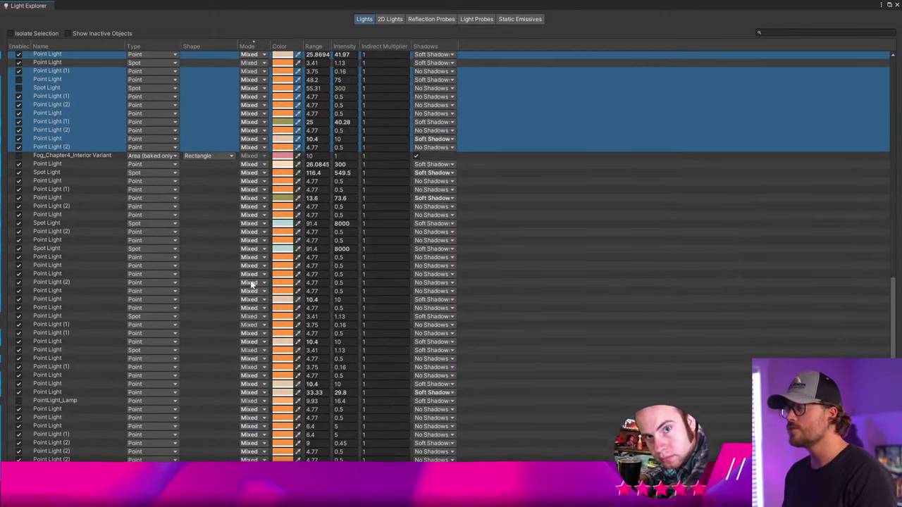
left_click_drag(222, 166, 215, 322, "ctrl")
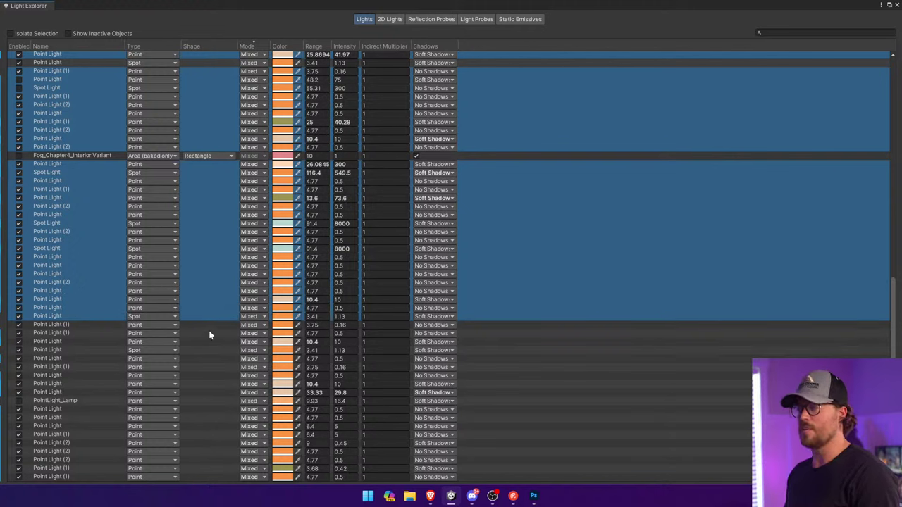
left_click(209, 332, "ctrl")
left_click(216, 358, "ctrl")
left_click(217, 375, "ctrl")
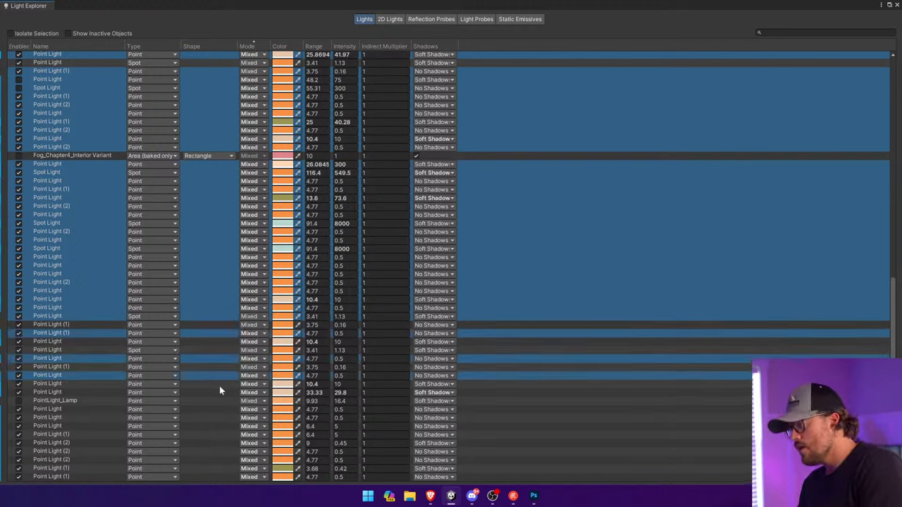
left_click(219, 385, "ctrl")
left_click(220, 394, "ctrl")
left_click(221, 410, "ctrl")
left_click(221, 417, "ctrl")
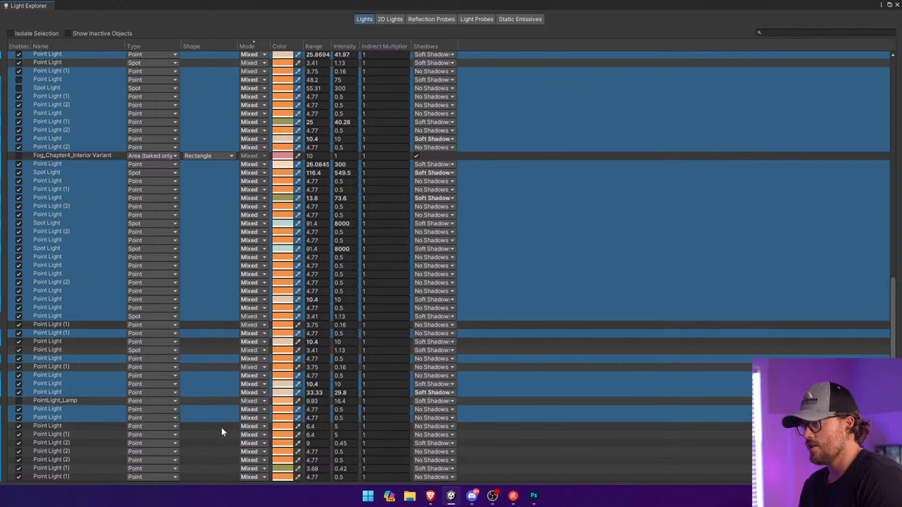
left_click(221, 427, "ctrl")
left_click(222, 435, "ctrl")
left_click(223, 443, "ctrl")
left_click(223, 452, "ctrl")
left_click(223, 460, "ctrl")
left_click(223, 468, "ctrl")
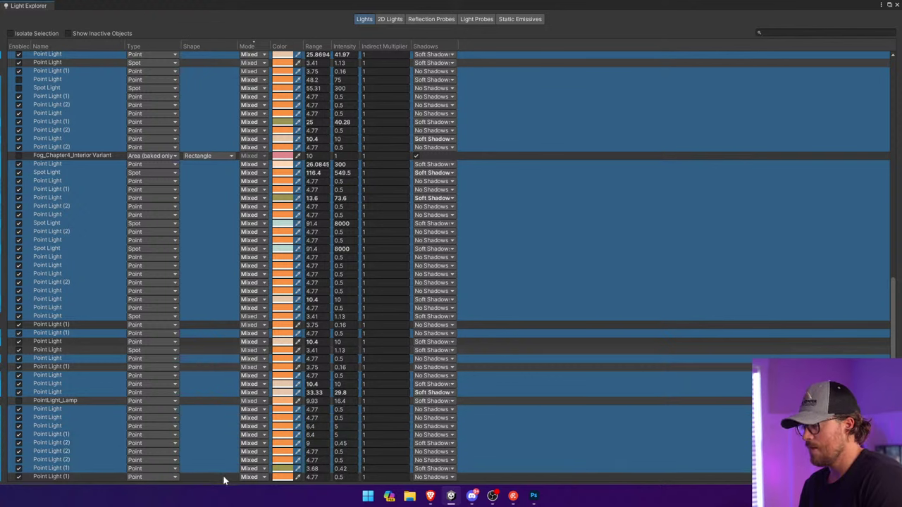
left_click(222, 477, "ctrl")
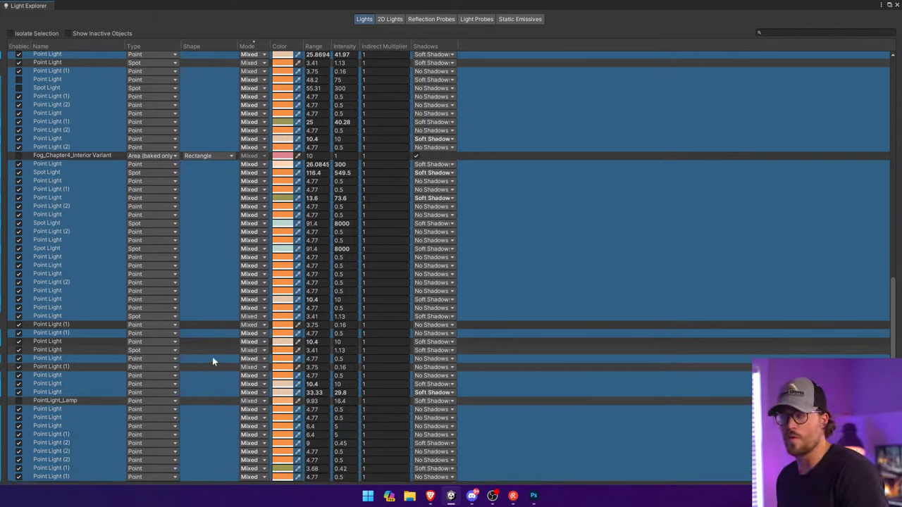
left_click(255, 333)
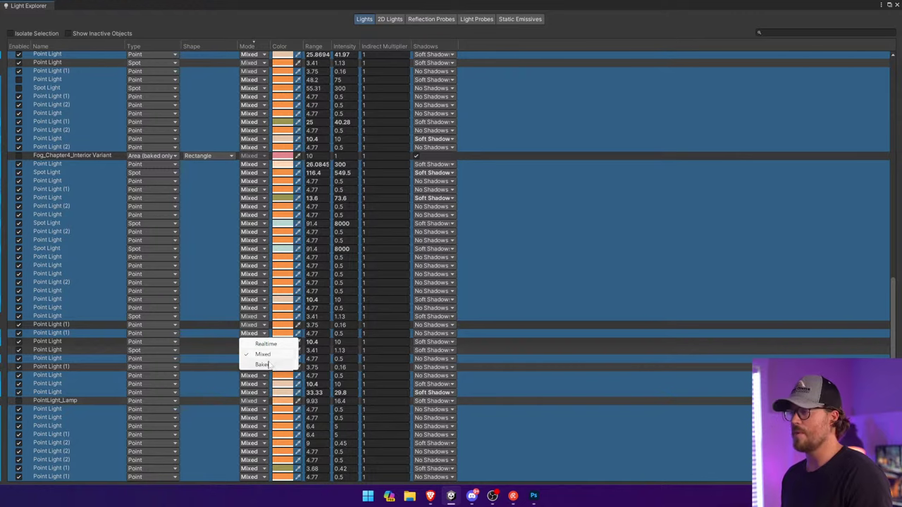
left_click(262, 365)
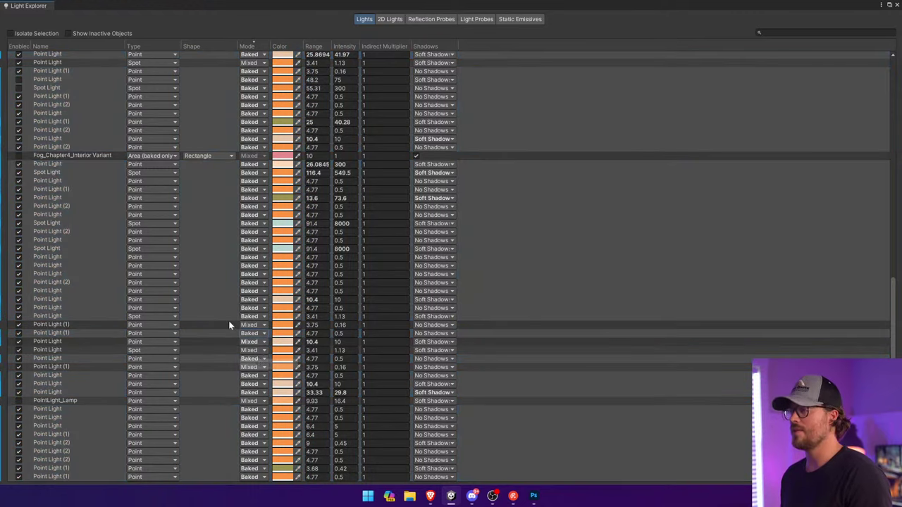
left_click(209, 350)
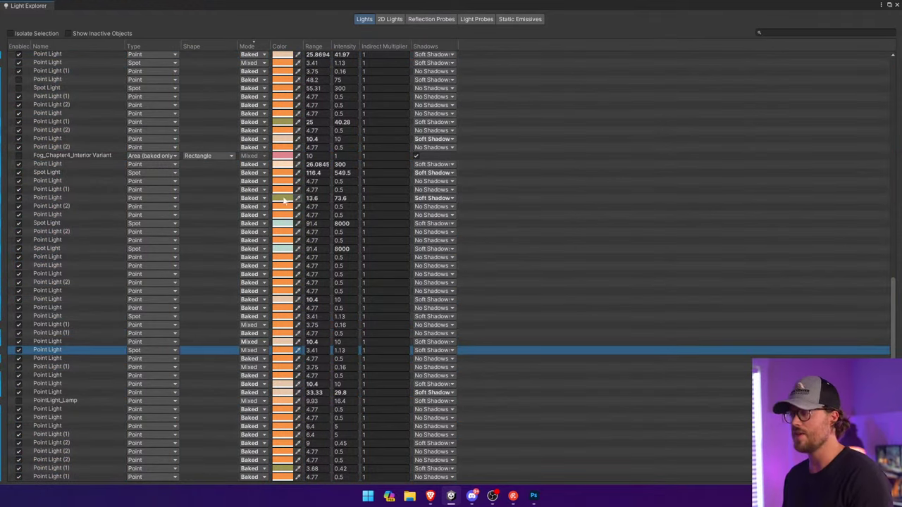
Close the Light Explorer, enlarge the Lighting settings area and locate the index 0 baked lightmap in the project
left_click(898, 6)
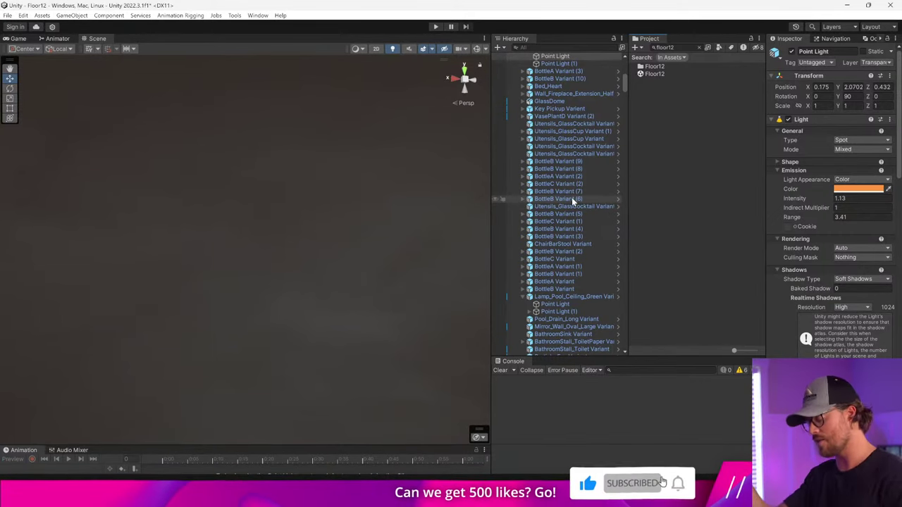
left_click_drag(766, 145, 386, 164)
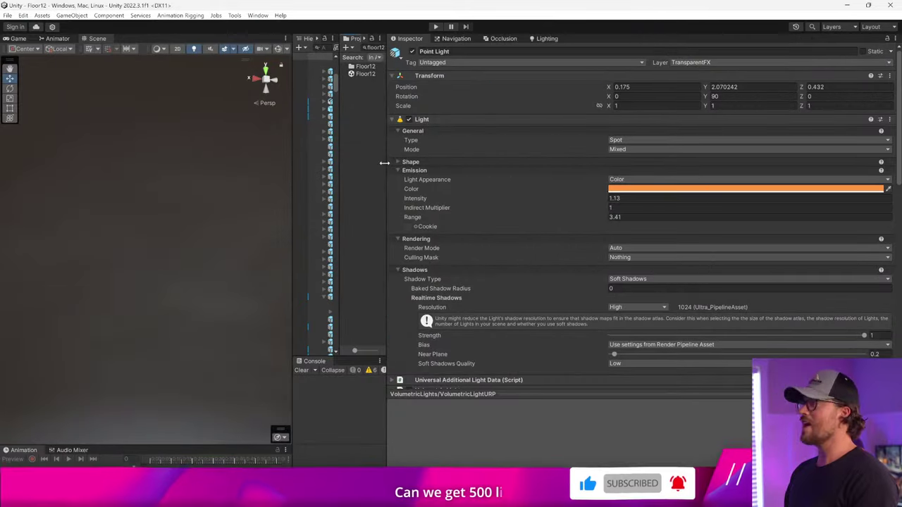
left_click(554, 40)
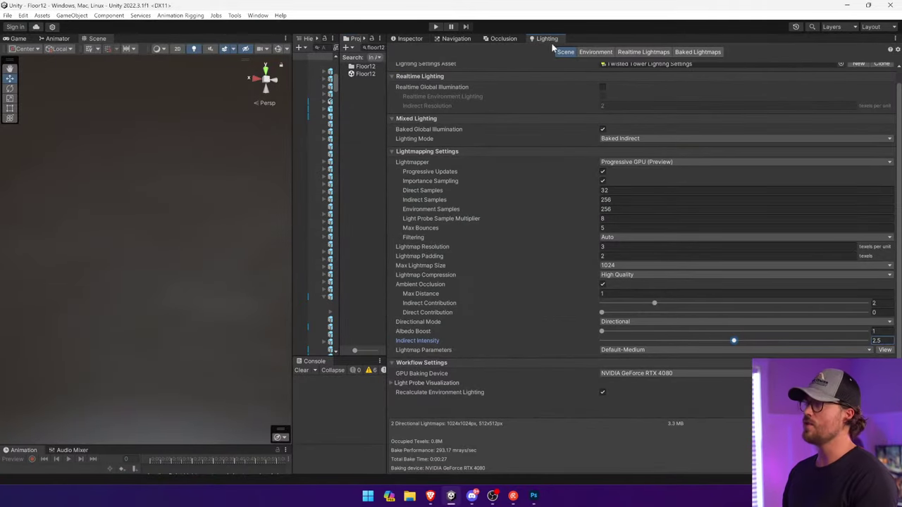
left_click(698, 51)
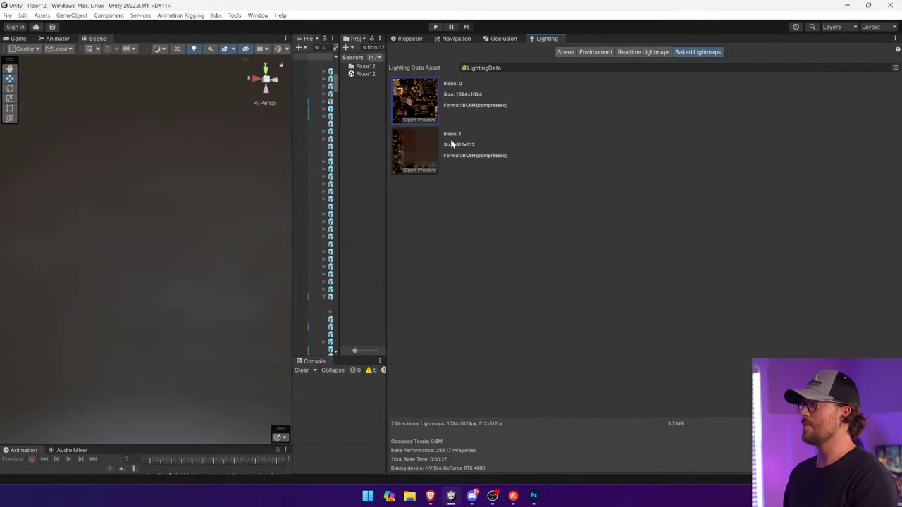
left_click(412, 99)
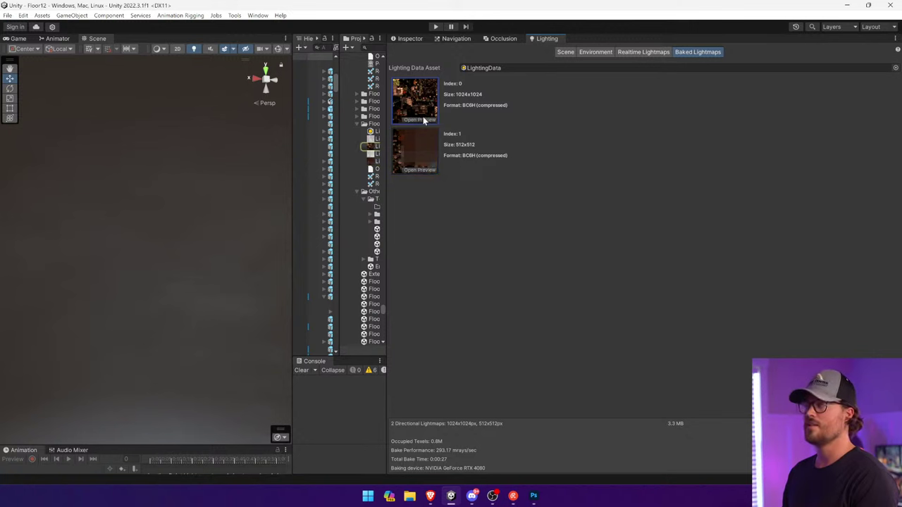
Preview the index 0 baked lightmap at a larger size and close the preview
left_click(425, 121)
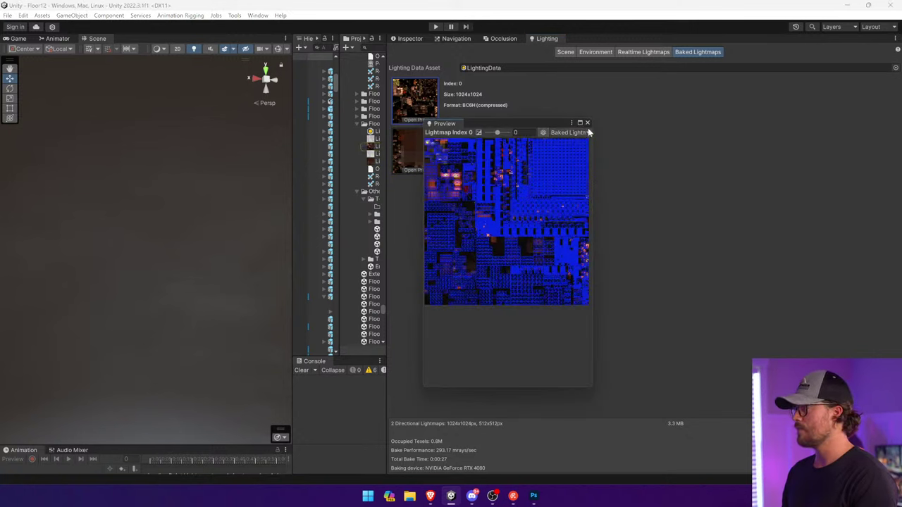
left_click(587, 122)
double_click(412, 85)
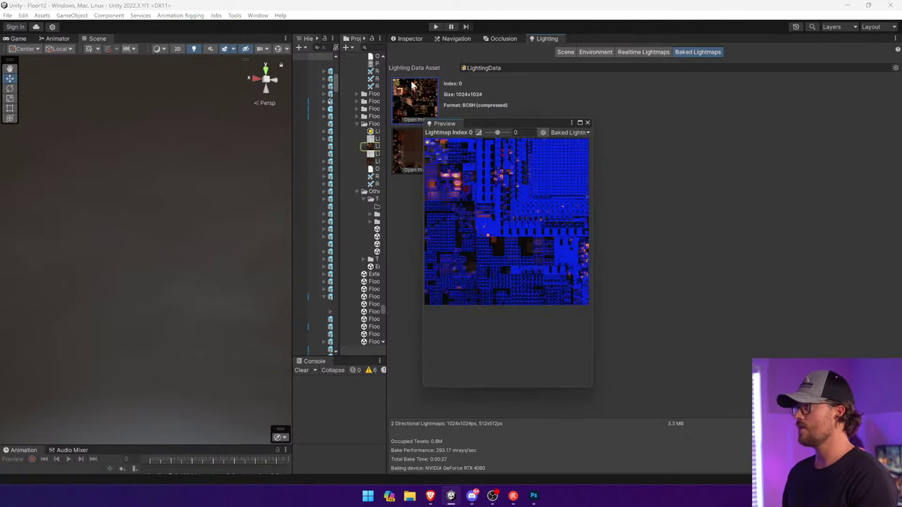
left_click(587, 123)
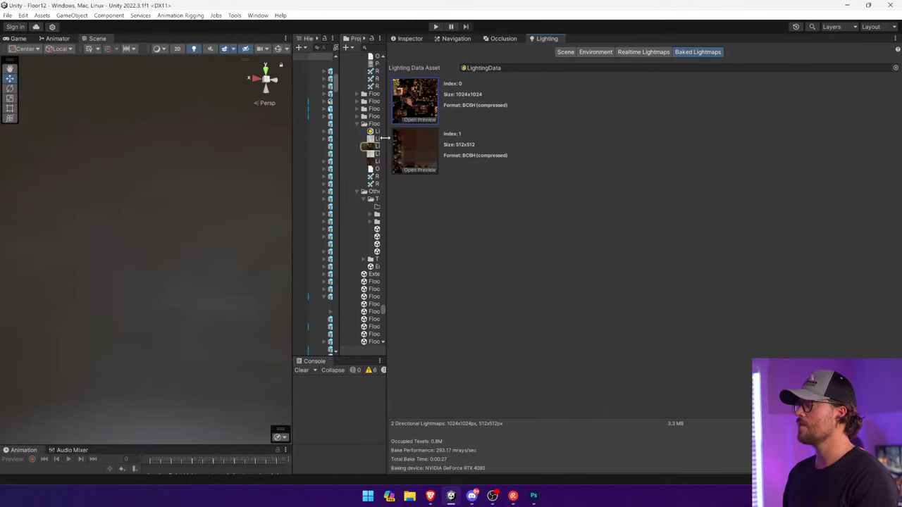
Widen the Project area and open Lightmap-0_comp_light in Photoshop, reading the alpha channel data as transparency
left_click_drag(384, 138, 633, 138)
right_click(554, 147)
left_click(592, 167)
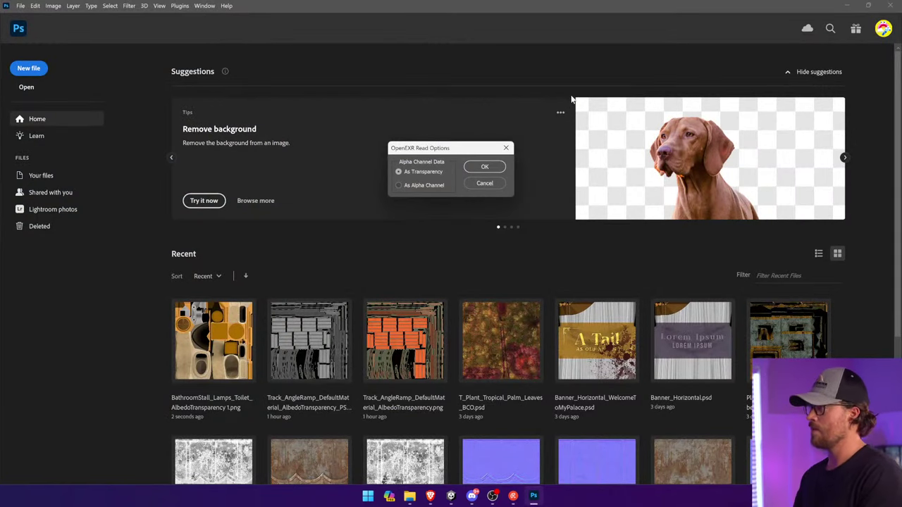
left_click(430, 187)
left_click(432, 173)
left_click(484, 169)
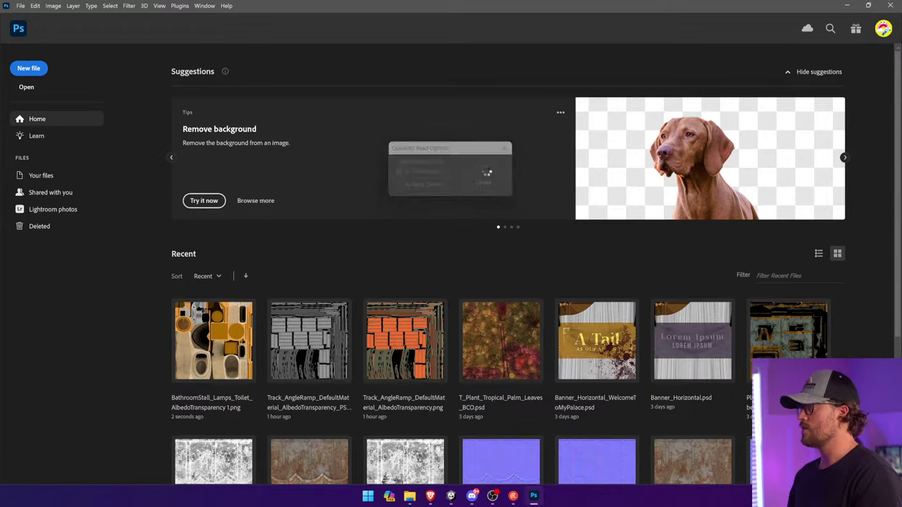
Examine the baked light patches across the lightmap at close range, including the yellow, stairway and red areas
key("z")
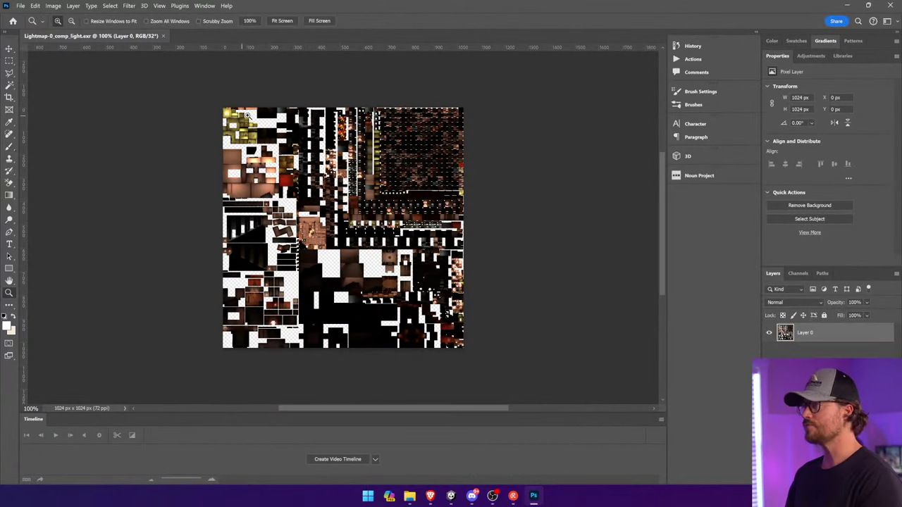
left_click_drag(364, 121, 462, 220)
left_click_drag(197, 171, 523, 103)
left_click_drag(270, 318, 490, 304)
left_click_drag(330, 270, 455, 288)
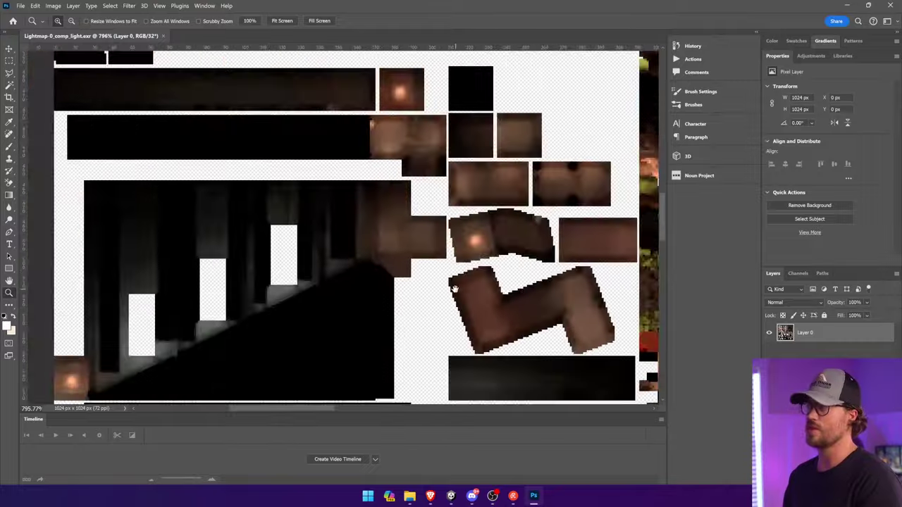
left_click_drag(462, 63, 429, 256)
left_click_drag(451, 99, 425, 258)
left_click_drag(290, 162, 481, 283)
left_click_drag(551, 108, 484, 274)
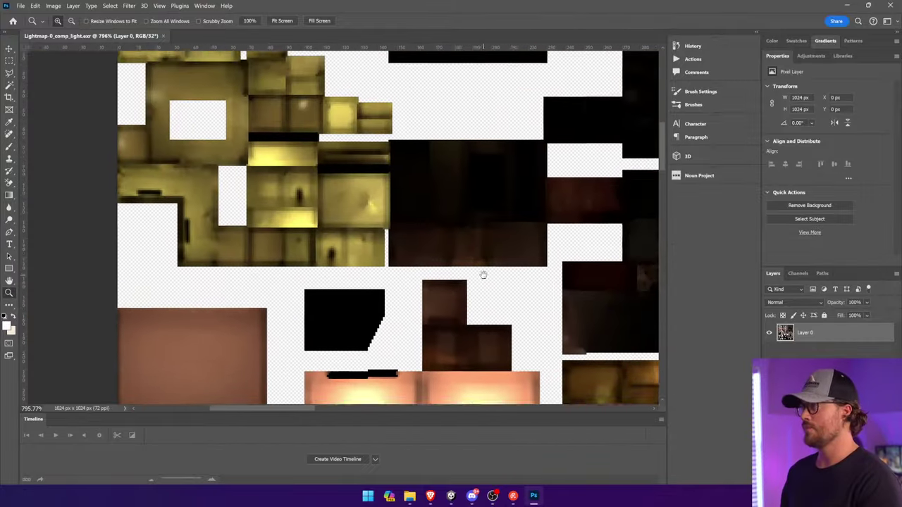
left_click_drag(477, 222, 509, 312)
left_click_drag(435, 202, 275, 152)
left_click_drag(622, 368, 381, 84)
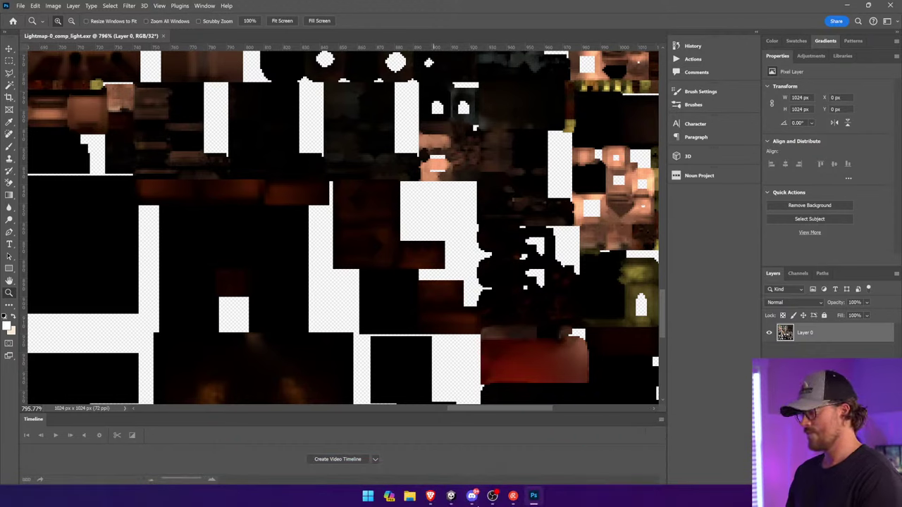
Switch back to Unity, enlarge the Scene view, open the Floor-2 scene and look through its tiled interior
left_click(451, 496)
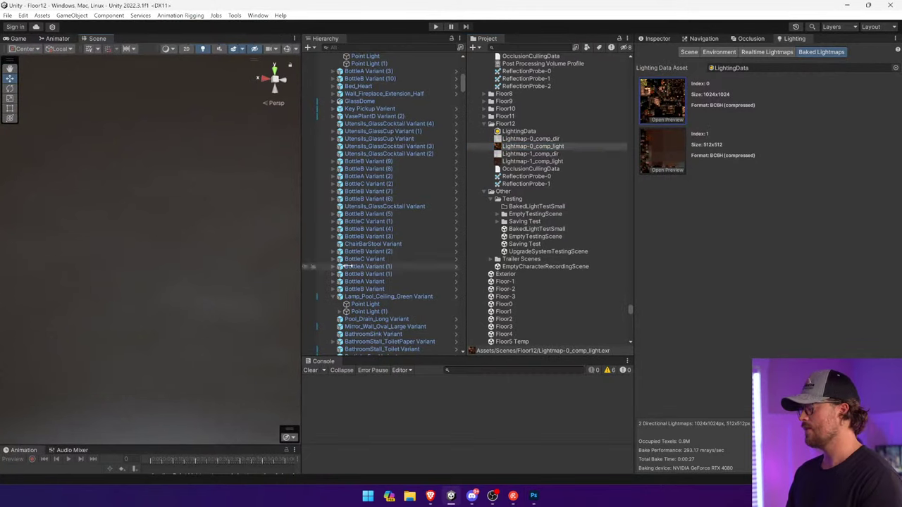
left_click_drag(306, 267, 451, 261)
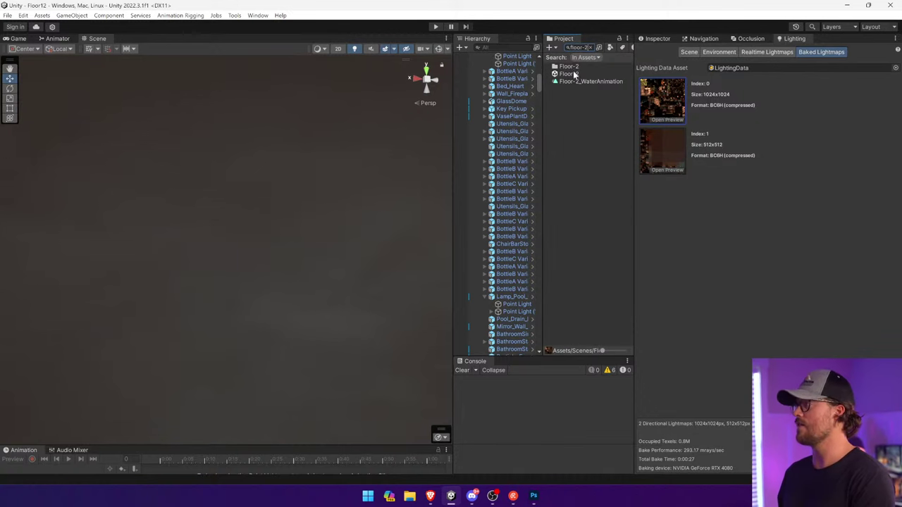
left_click(571, 73)
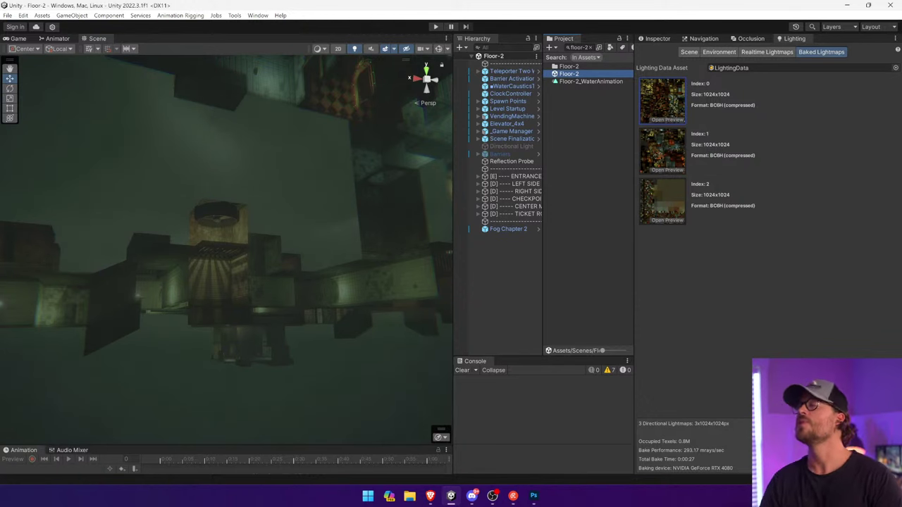
key("w")
right_click_drag(404, 172, 447, 204)
Search the project for "floor-1" and open the Floor-1 scene
left_click(590, 48)
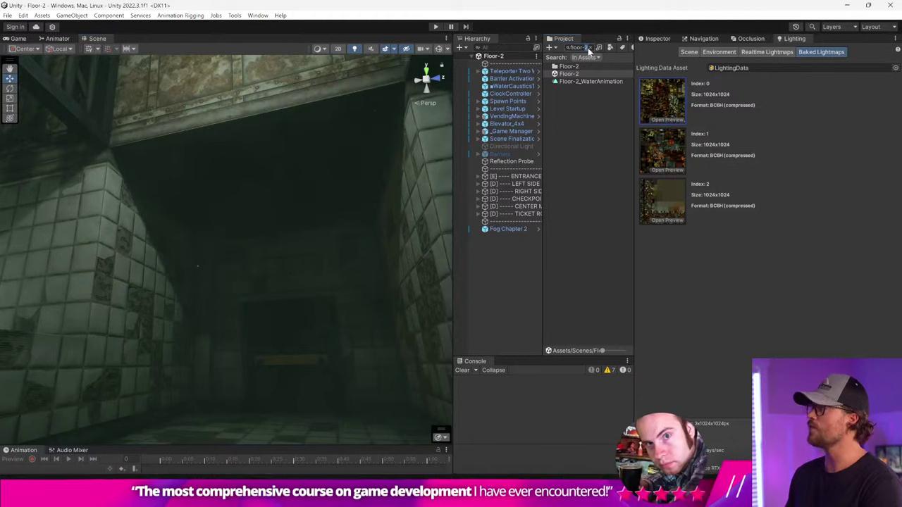
key("BackSpace")
type("1")
key("BackSpace")
type("1")
double_click(582, 74)
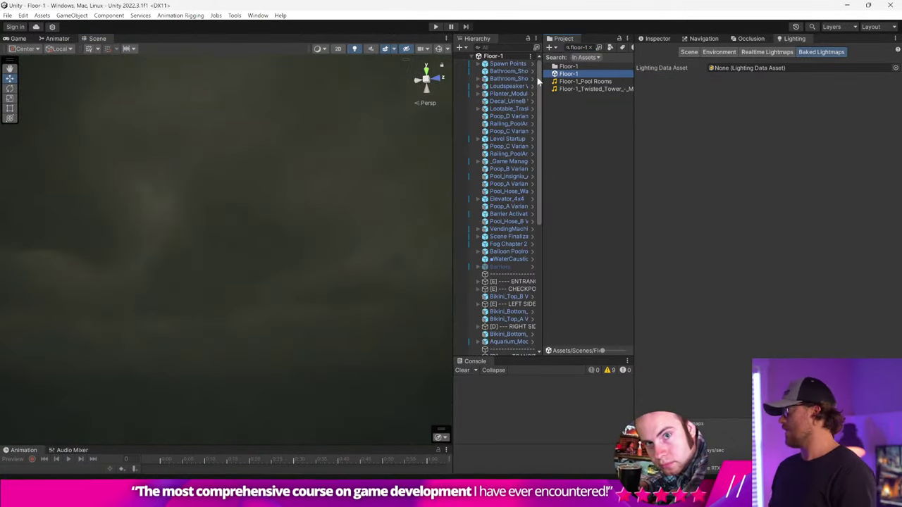
Frame a Poop_B variant in the scene, enlarge the Scene view and select the nearby tiled wall
double_click(500, 170)
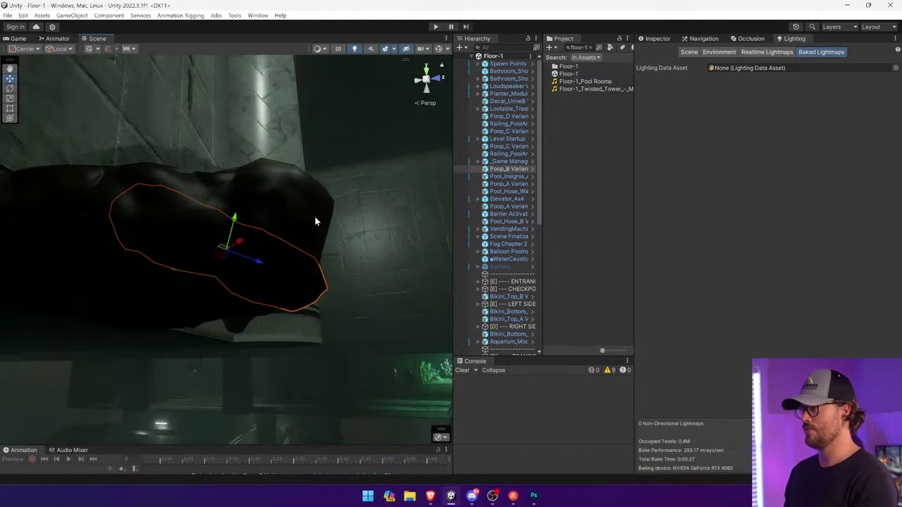
right_click_drag(315, 220, 100, 243)
left_click_drag(455, 222, 740, 211)
left_click(359, 146)
right_click_drag(451, 204, 536, 220)
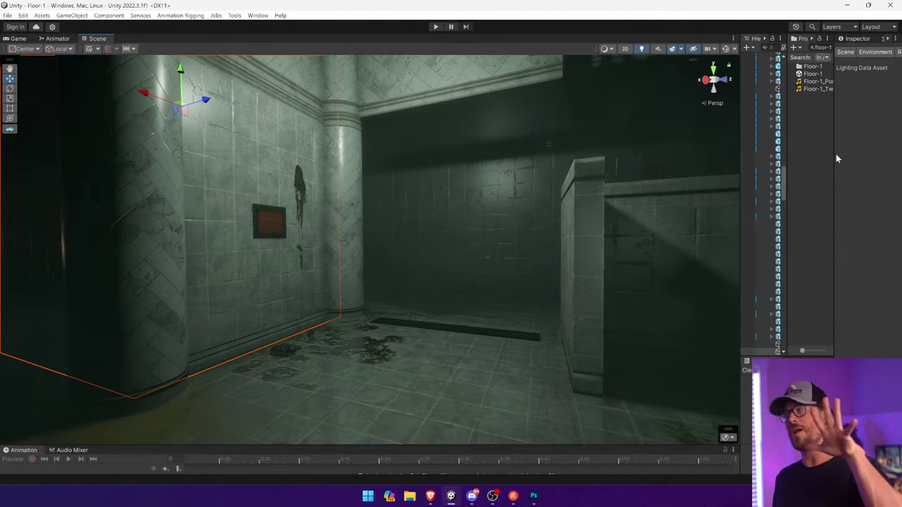
Widen the Lighting and Hierarchy areas and show the selected tiled wall's properties in the Inspector
left_click_drag(834, 148, 687, 138)
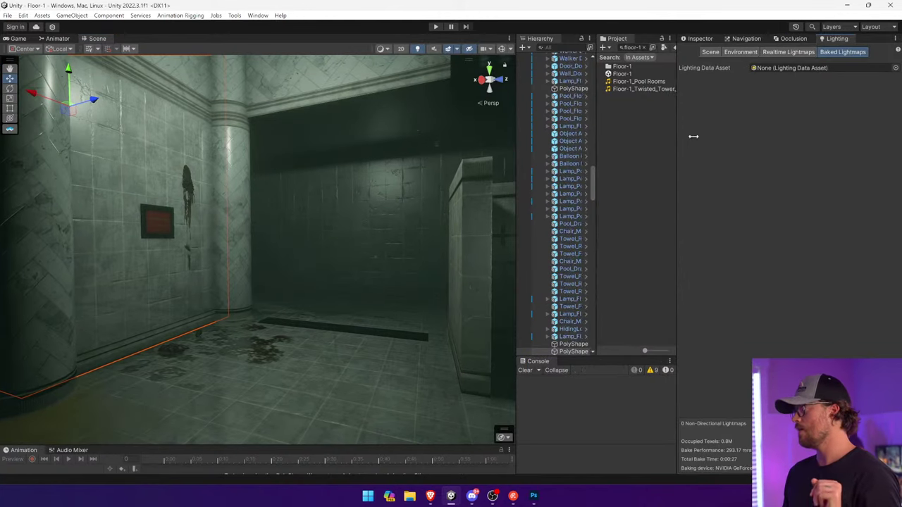
left_click(703, 39)
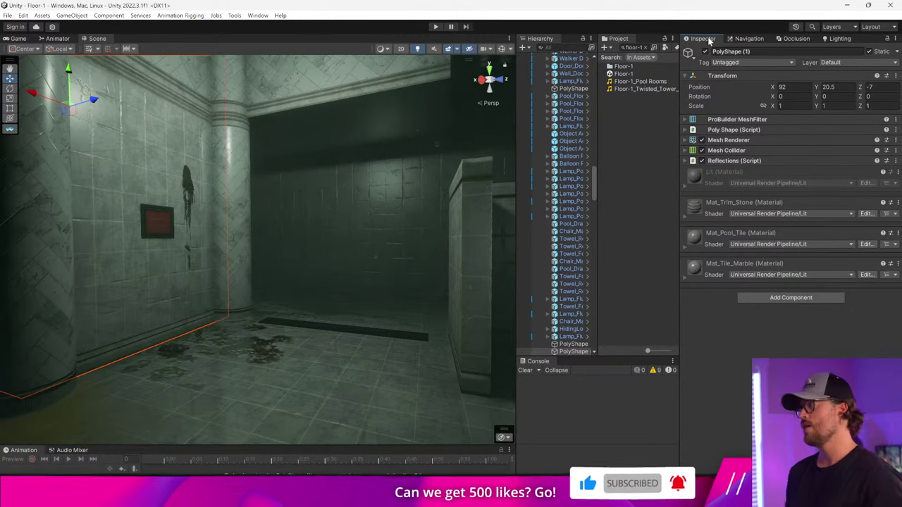
left_click_drag(516, 88, 397, 97)
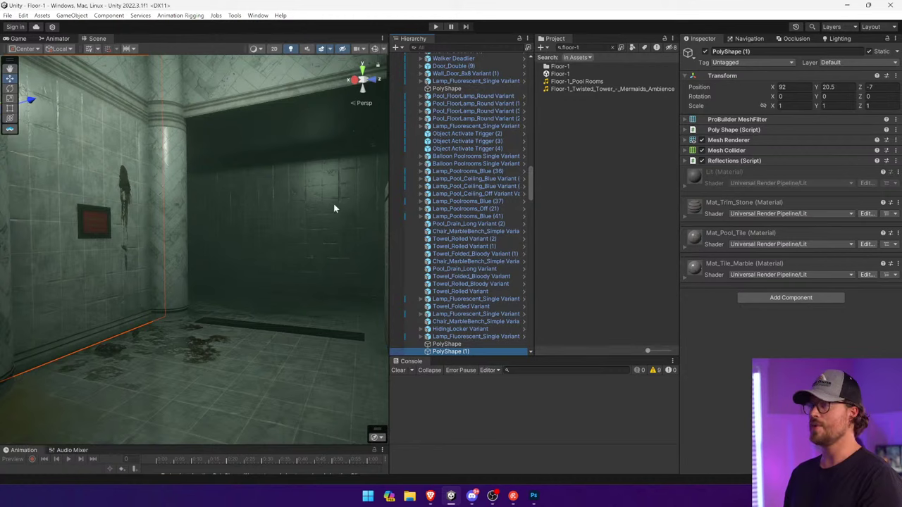
right_click_drag(334, 204, 314, 196)
Locate the base map of the wall's Mat_Pool_Tile material in the project and open PoolTile_White_Albedo in Photoshop
left_click(692, 246)
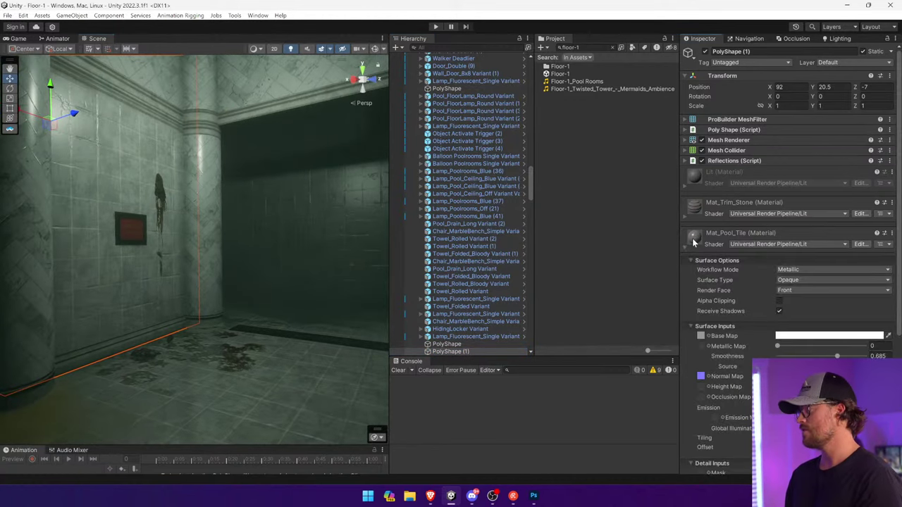
scroll(694, 243, "down", 1)
left_click(701, 312)
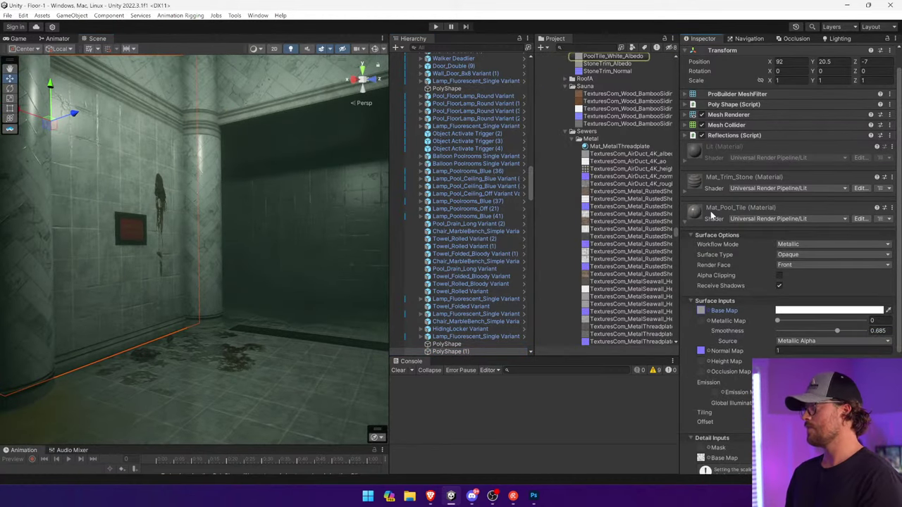
scroll(610, 101, "up", 3)
left_click(651, 115)
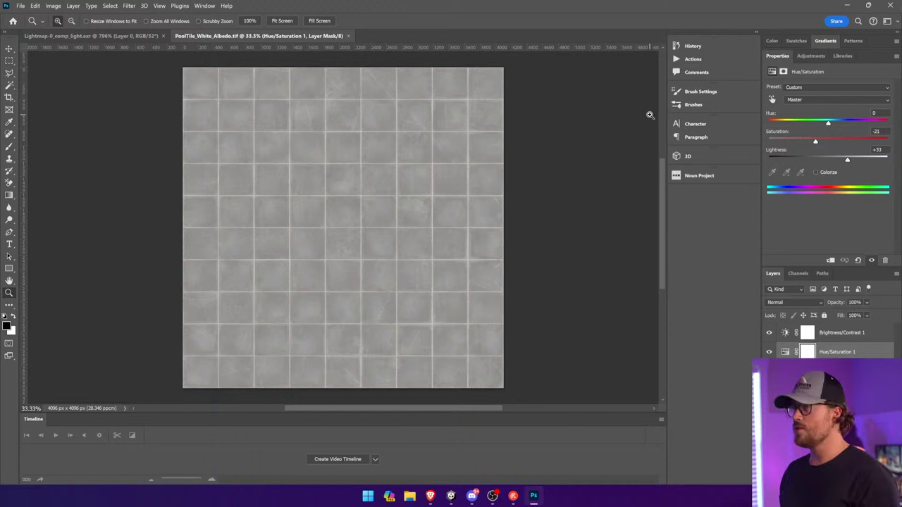
Save the tile texture in Photoshop format as PoolTile_White_Albedo_PSD in the PoolRoomTextures folder
left_click(21, 5)
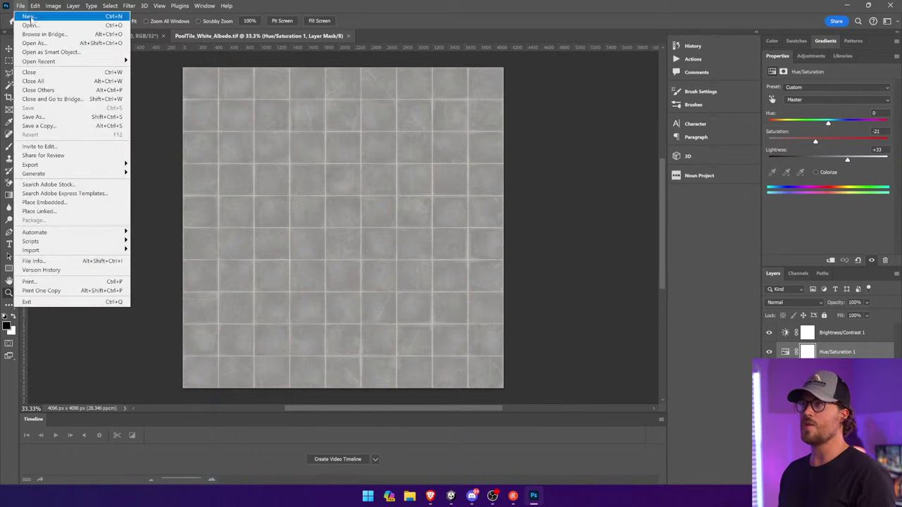
left_click(71, 119)
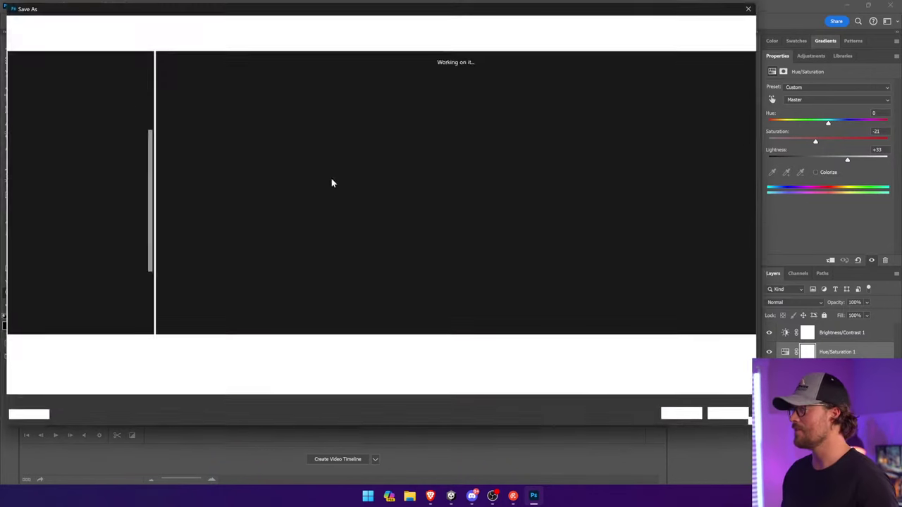
left_click(208, 342)
type("_PSD")
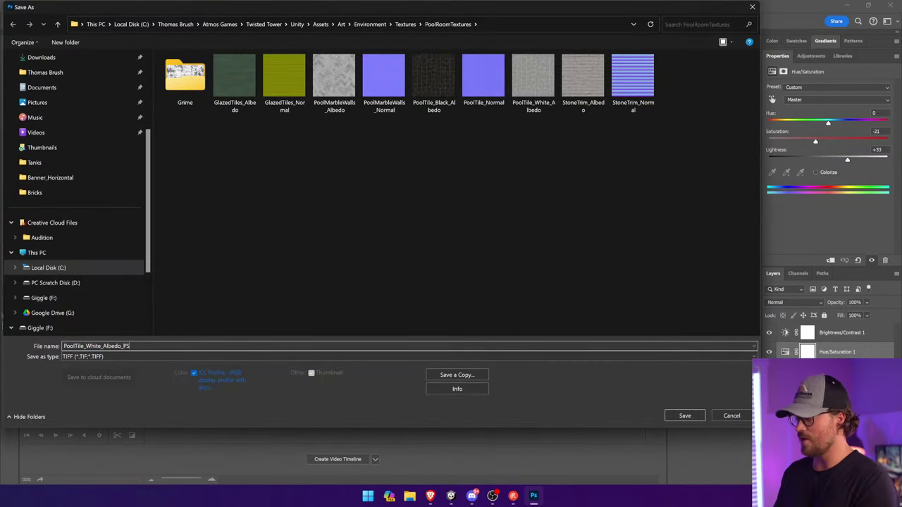
left_click(212, 356)
left_click(225, 372)
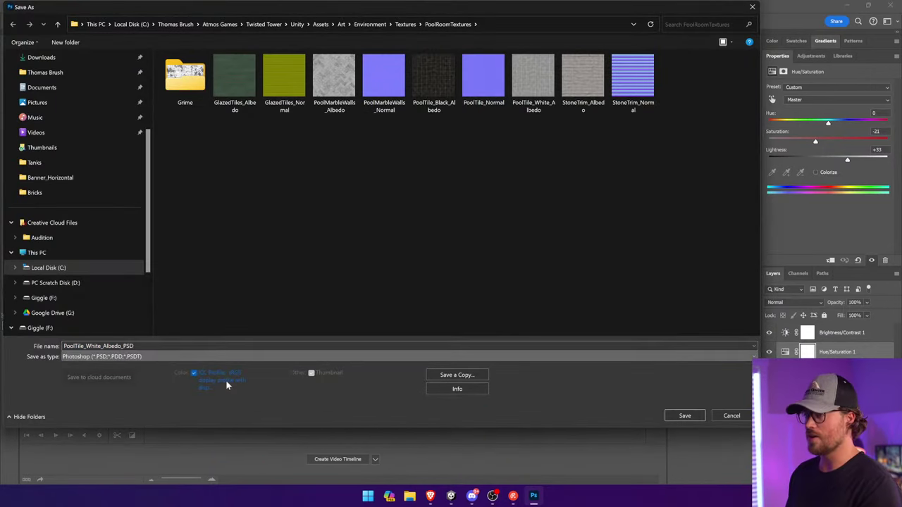
left_click(684, 416)
left_click(555, 141)
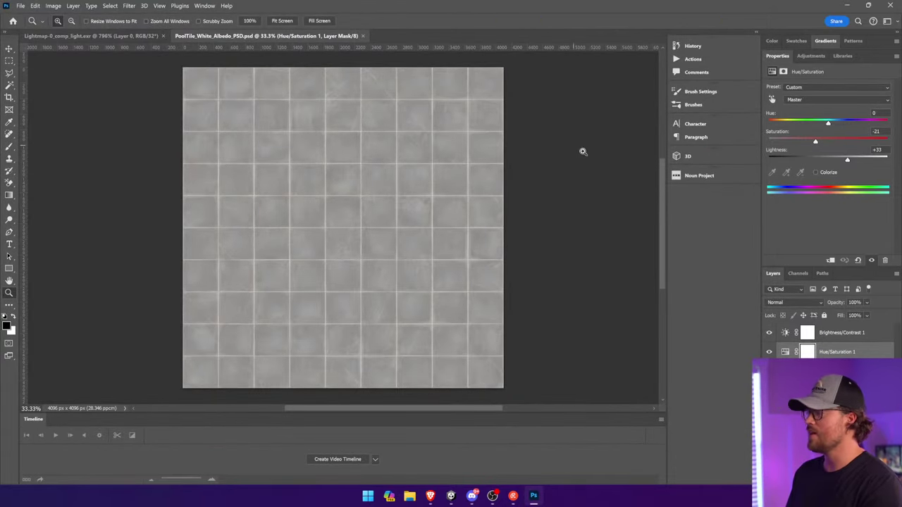
Select the Brightness/Contrast 1 layer, get a grunge wall image from the Brave browser and return to Photoshop
left_click(845, 334)
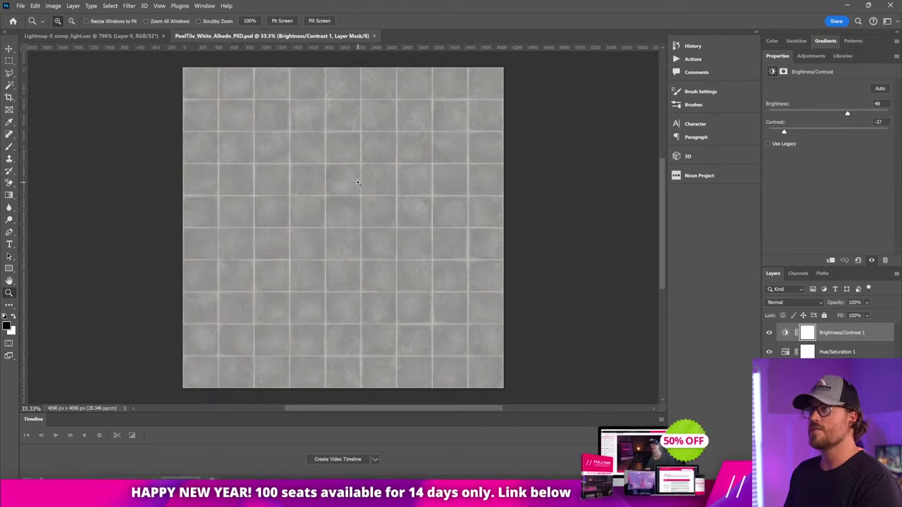
mouse_move(430, 499)
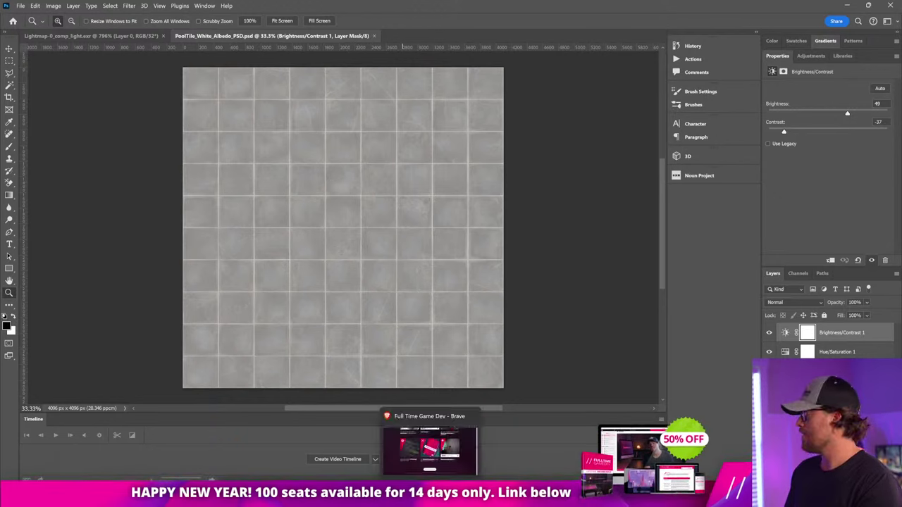
left_click(431, 447)
left_click(847, 5)
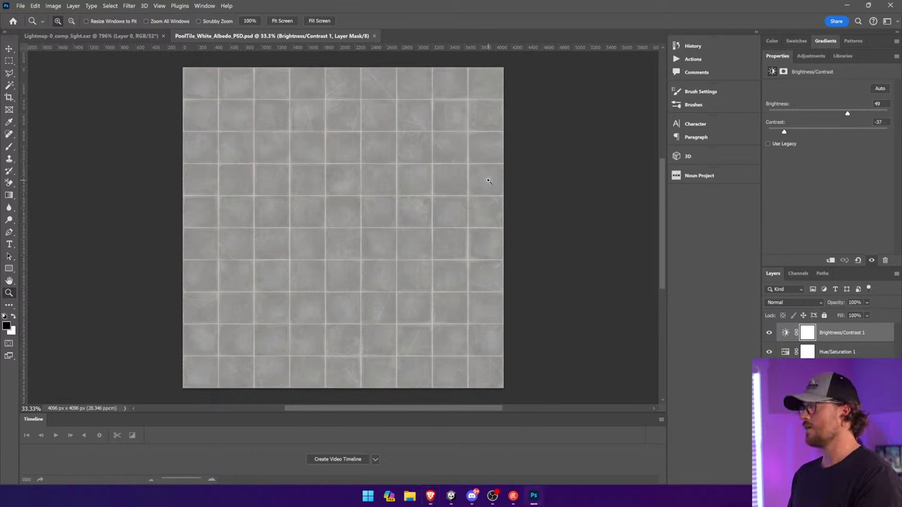
Paste the grunge image as a new layer, scale it to about 275% and position it over the lower tiles
key("ctrl+v")
key("v")
left_click_drag(398, 192, 309, 89)
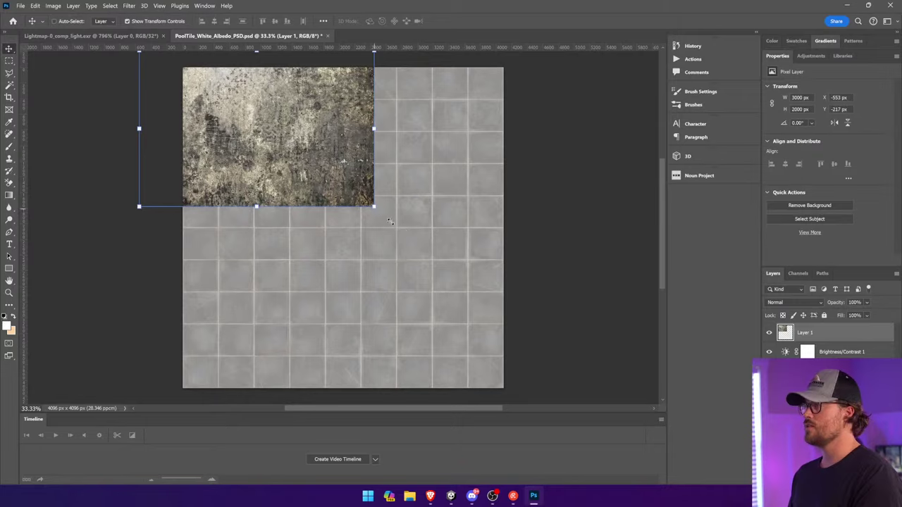
left_click_drag(390, 221, 677, 380)
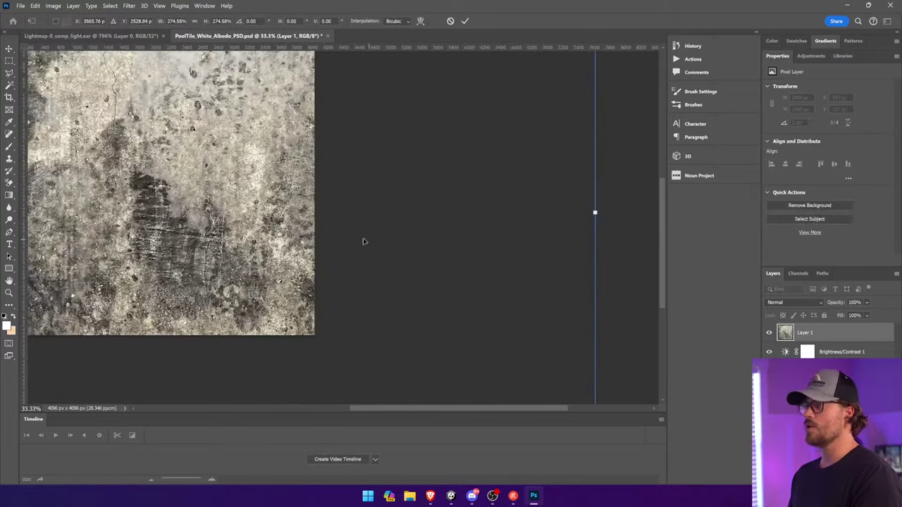
left_click_drag(265, 214, 325, 321)
key("Return")
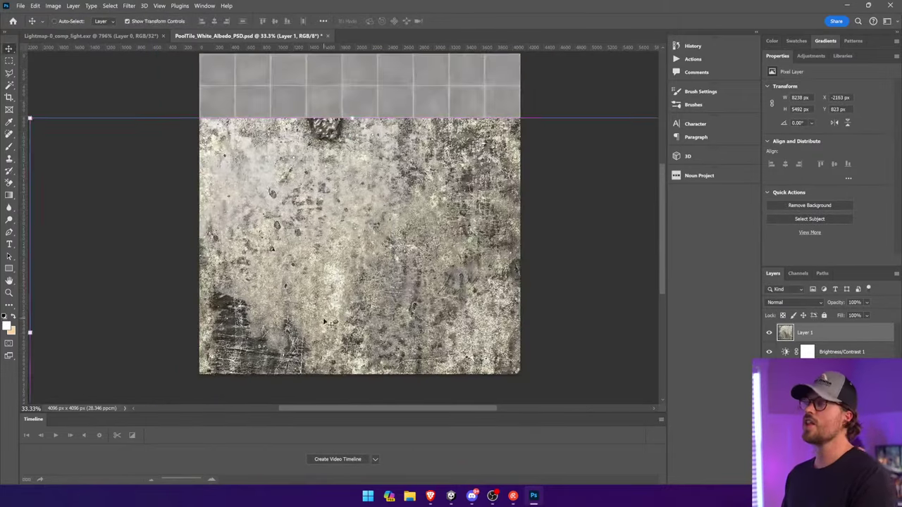
Move the concrete grunge layer over the tile texture and scale it up to 121.35%
left_click_drag(422, 291, 280, 278)
left_click_drag(466, 134, 403, 167)
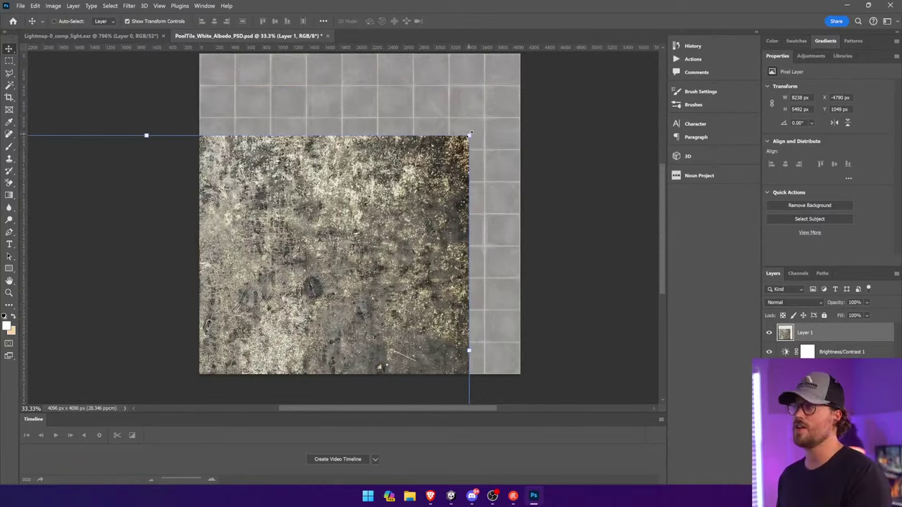
scroll(270, 242, "up", 5)
key("ctrl+t")
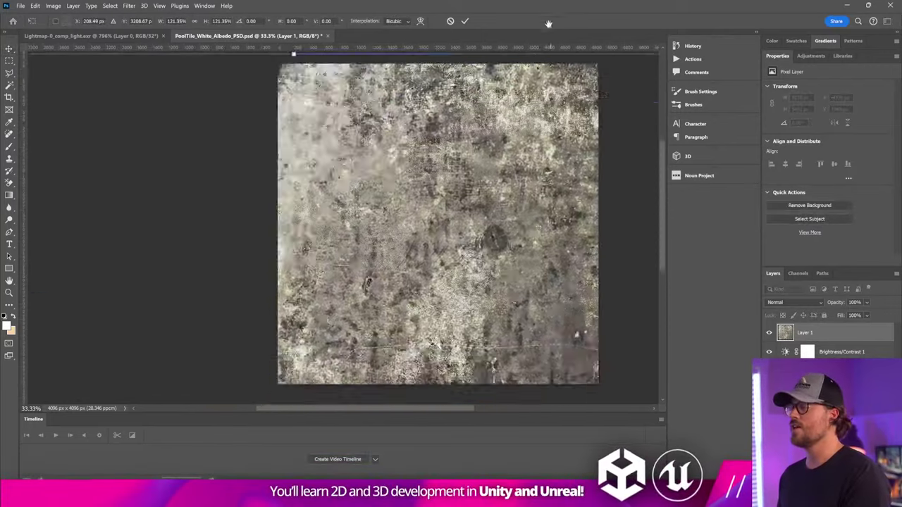
left_click_drag(486, 127, 359, 324)
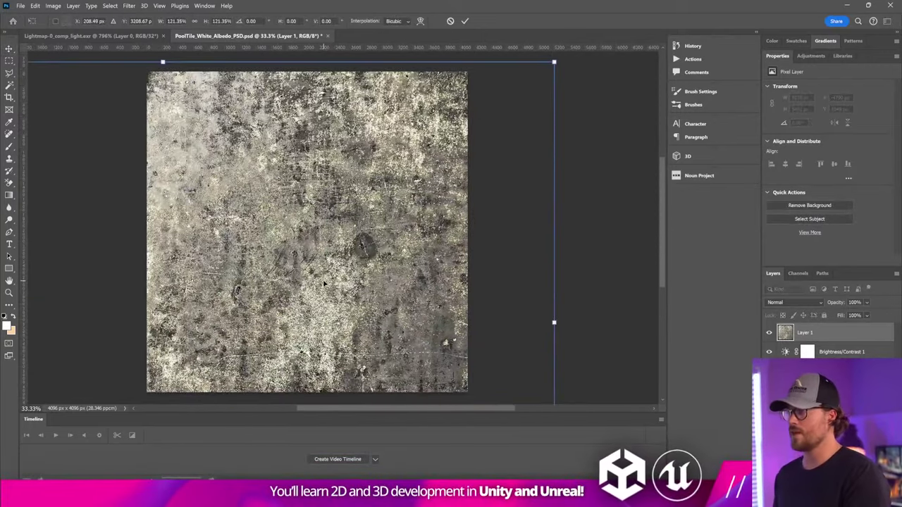
key("Return")
Reposition the enlarged grunge layer to about X -4281 px, Y -416 px so it covers the whole canvas
left_click_drag(270, 288, 528, 158)
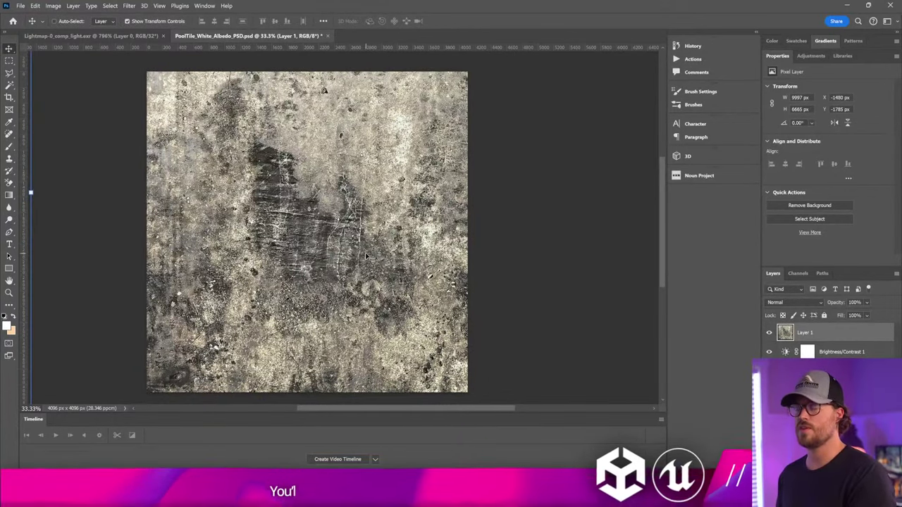
left_click_drag(291, 223, 292, 234)
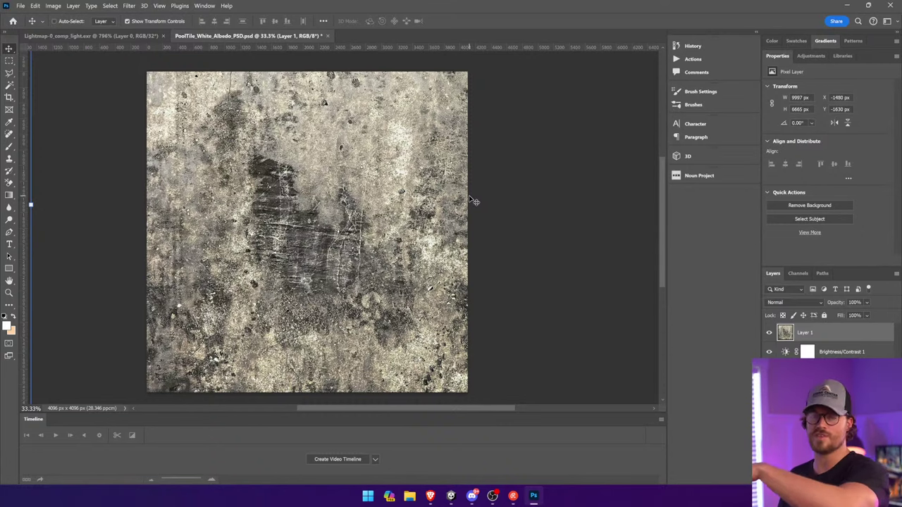
left_click_drag(472, 201, 229, 266)
Blend the grunge layer with Soft Light and apply Brightness/Contrast with brightness -61 and contrast 100
left_click(784, 302)
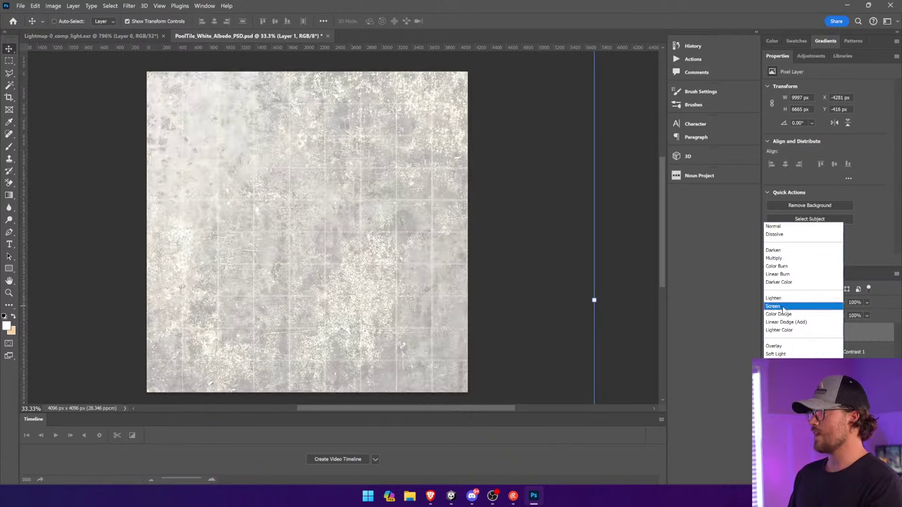
left_click(783, 354)
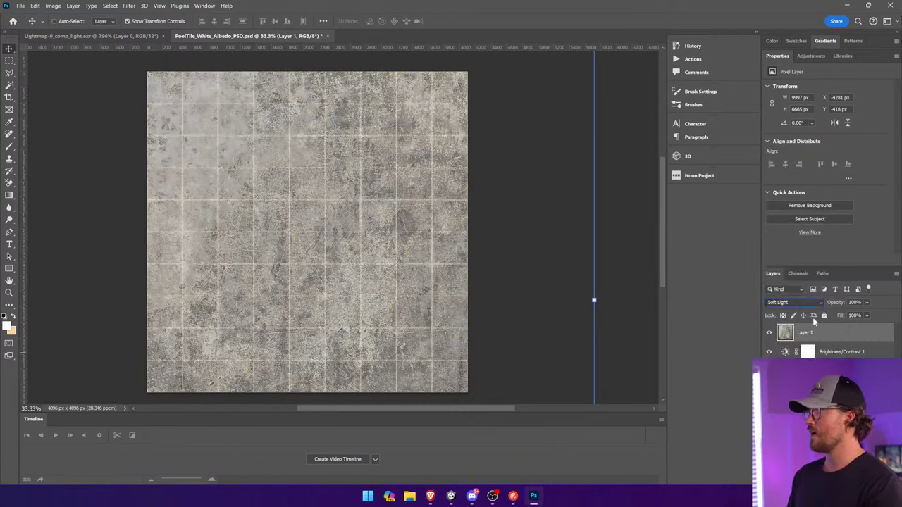
left_click(53, 5)
mouse_move(77, 28)
left_click(169, 28)
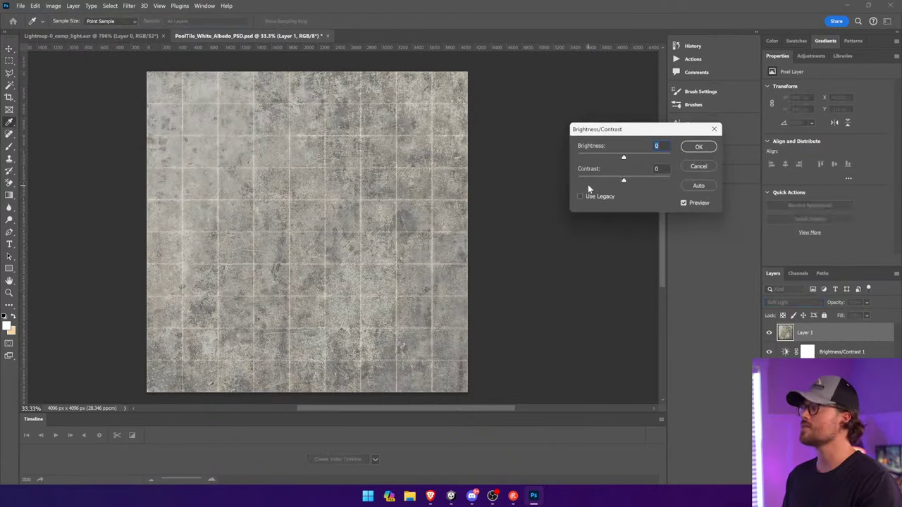
left_click_drag(626, 158, 602, 159)
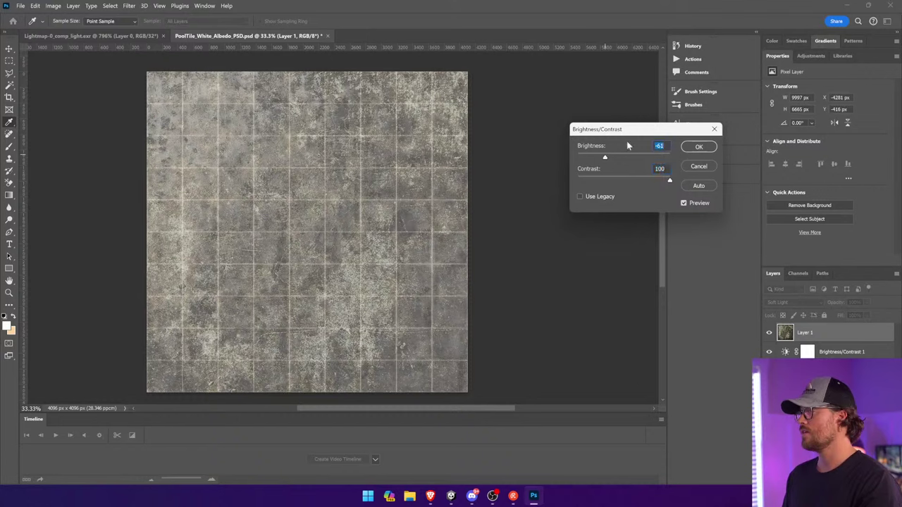
left_click(698, 147)
Set the grunge layer's blend mode to Multiply and apply Brightness/Contrast with brightness 142 and contrast 100
key("v")
left_click(803, 302)
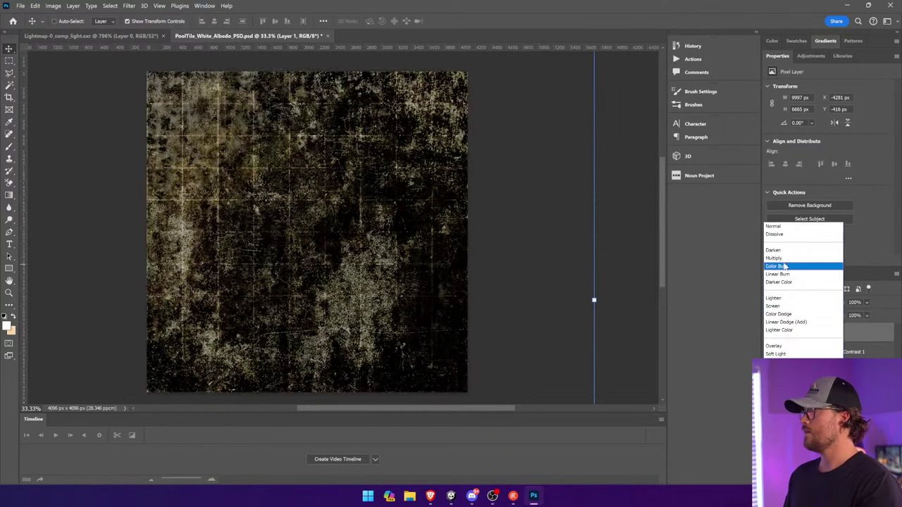
left_click(782, 257)
left_click(73, 5)
mouse_move(53, 6)
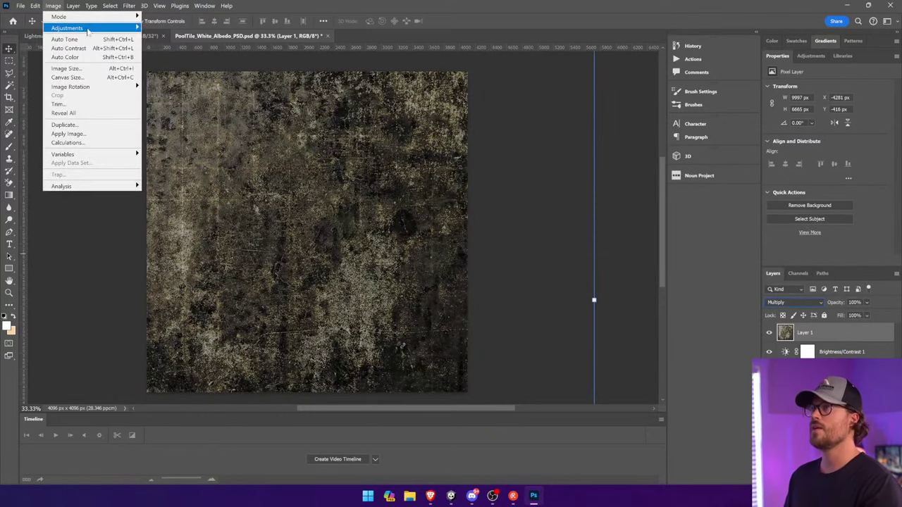
mouse_move(85, 29)
left_click(173, 29)
left_click_drag(629, 161, 645, 158)
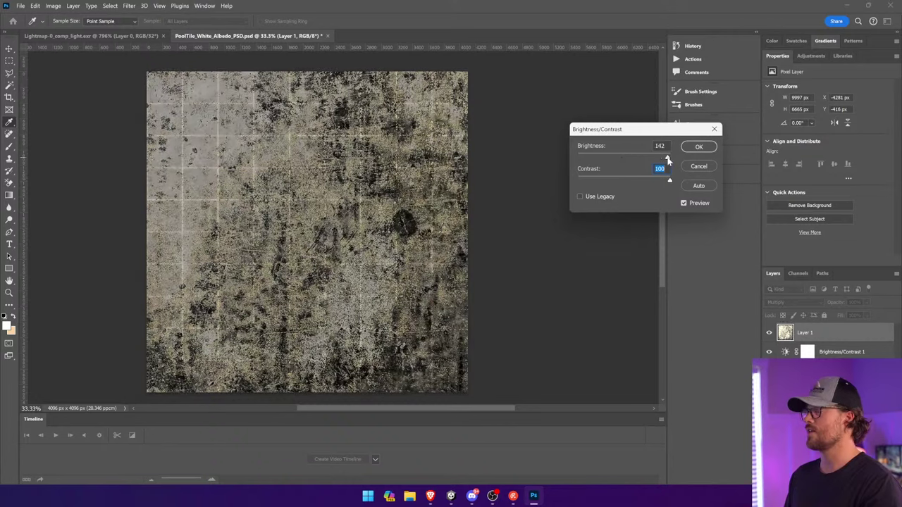
left_click(698, 147)
Reduce the grunge layer's opacity to 27% and shift it to about X -5570 px, Y -626 px
left_click_drag(868, 303, 862, 314)
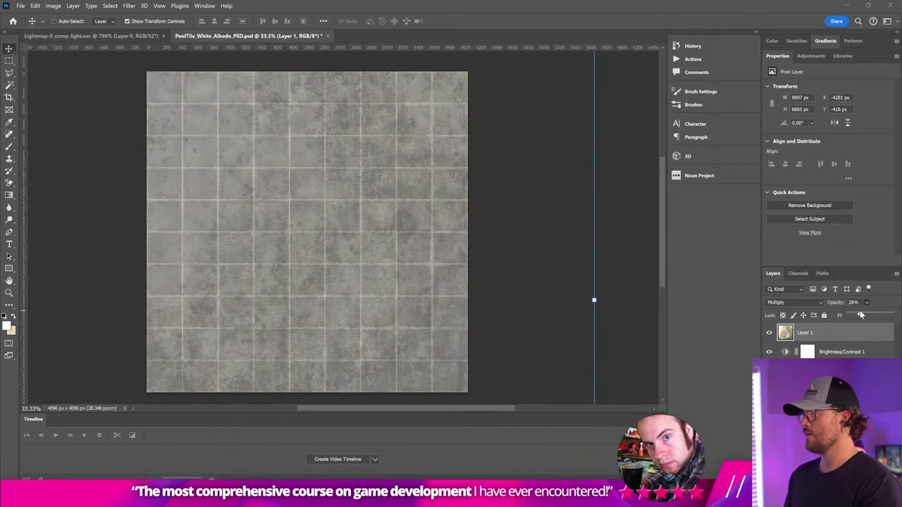
left_click_drag(510, 279, 424, 265)
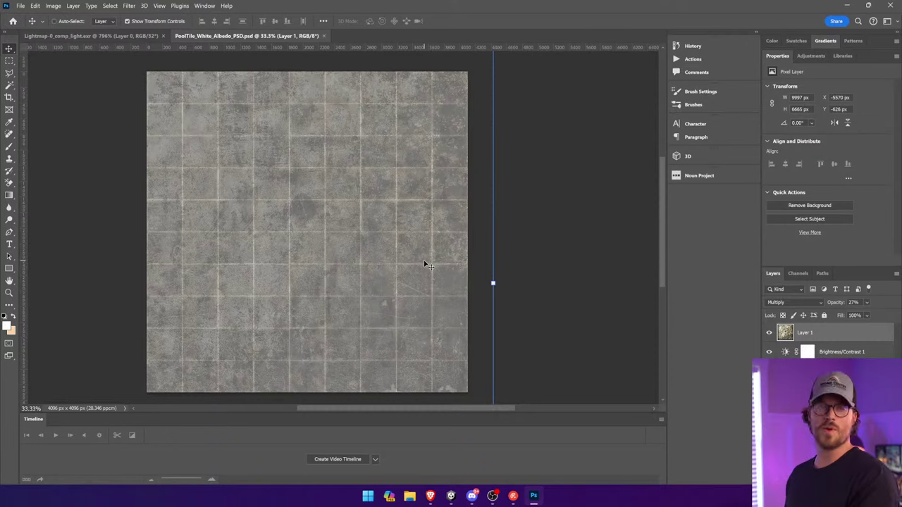
Switch to Unity and locate the base map of the Mat_Pool_Tile material on the tiled wall with the red sign
key("alt+Tab")
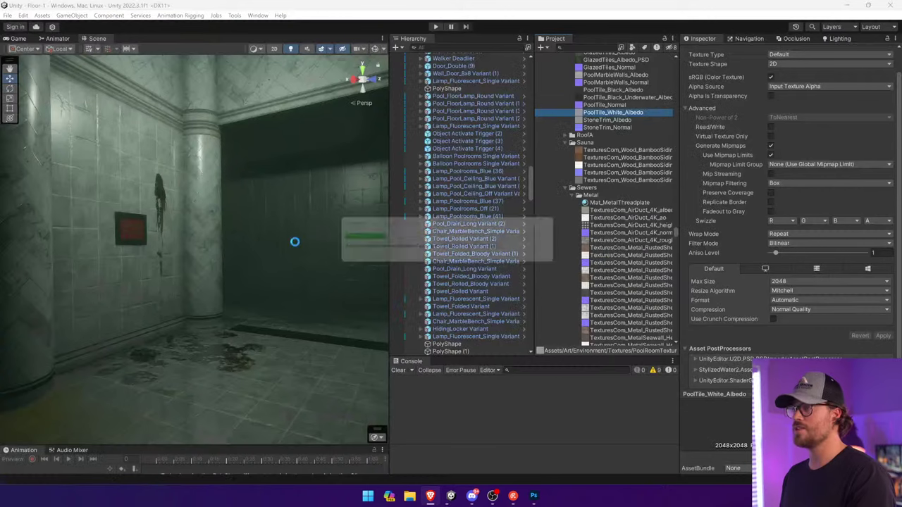
right_click_drag(294, 241, 195, 213)
left_click(195, 213)
left_click(199, 211)
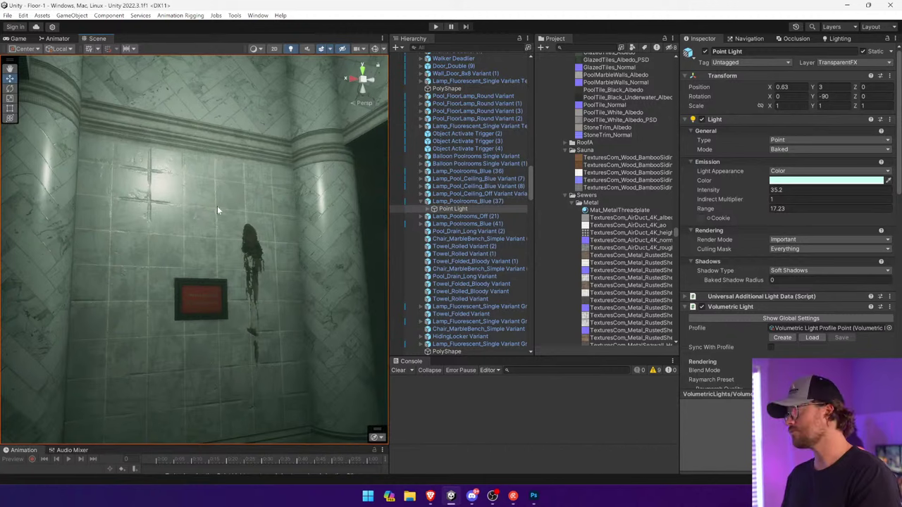
left_click(714, 119)
left_click(714, 138)
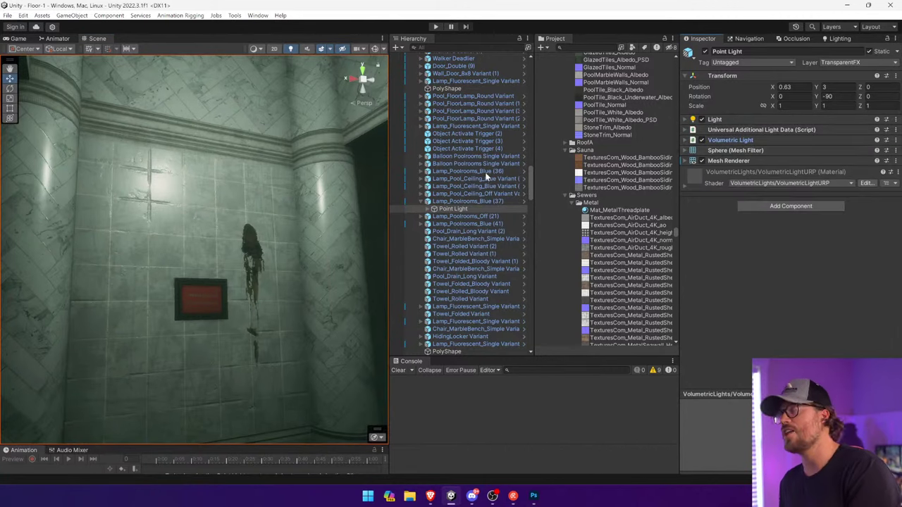
left_click(203, 251)
left_click(702, 338)
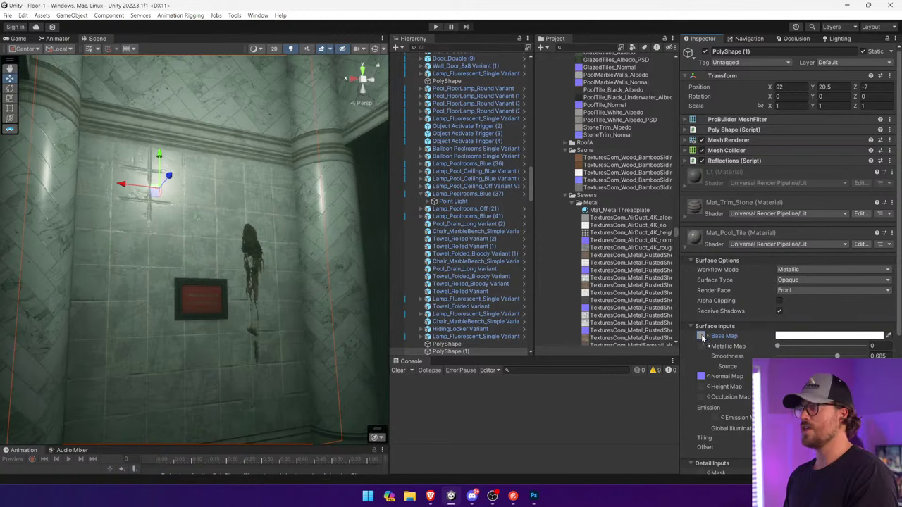
Enlarge the Scene view and examine the updated tile texture on the wall between the columns
right_click_drag(303, 238, 298, 258)
left_click_drag(391, 232, 627, 240)
right_click_drag(505, 227, 512, 207)
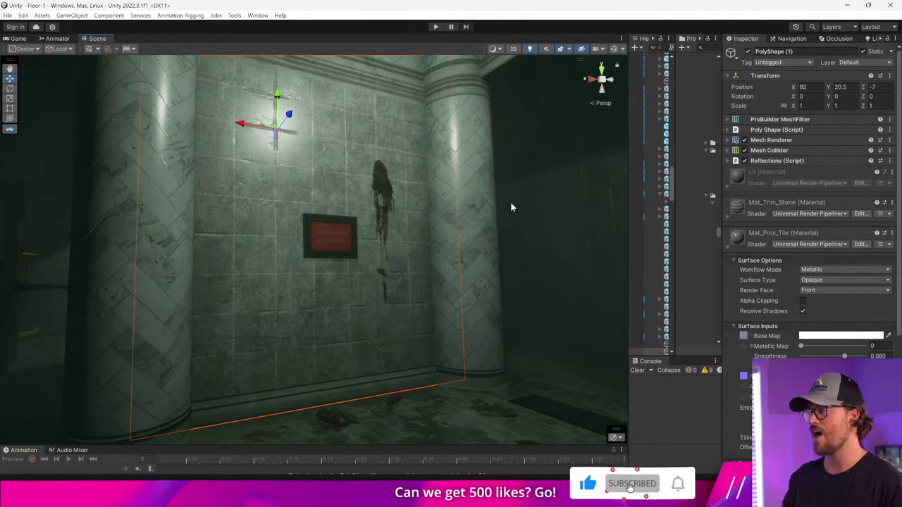
Switch to Photoshop and make a non-contiguous Magic Wand selection on the Background layer at tolerance 25 to separate tiles from grout
key("alt+Tab")
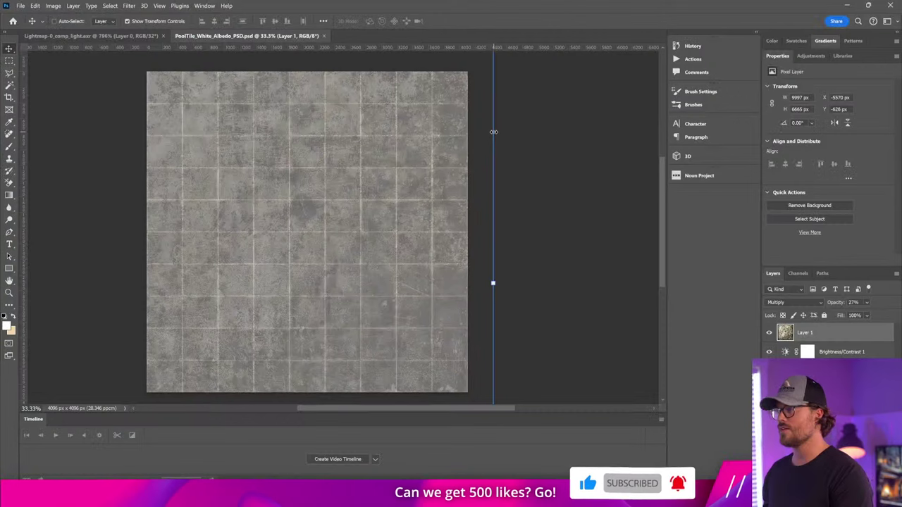
key("w")
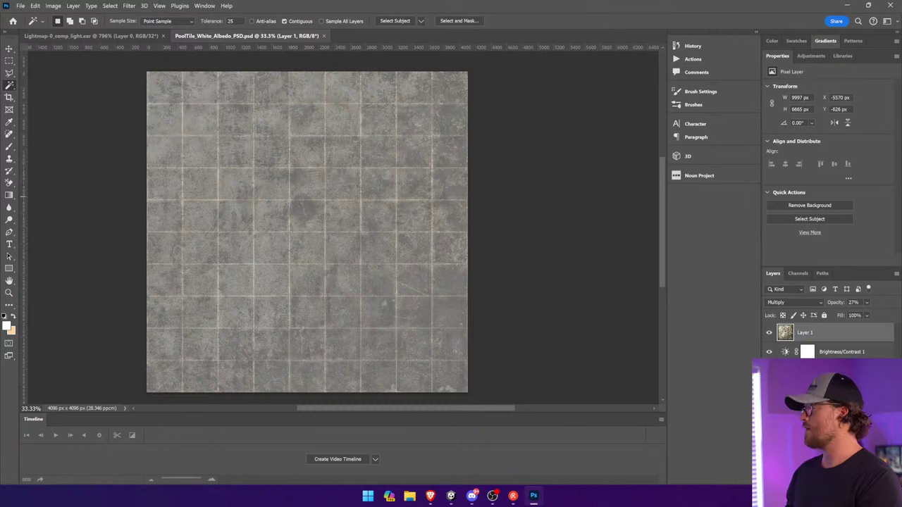
left_click(810, 371)
left_click(396, 240)
key("ctrl+d")
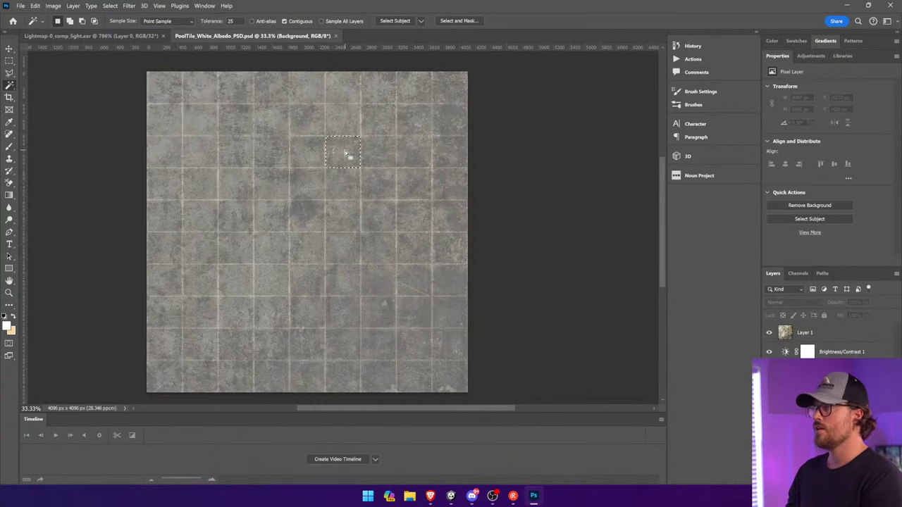
left_click(342, 133)
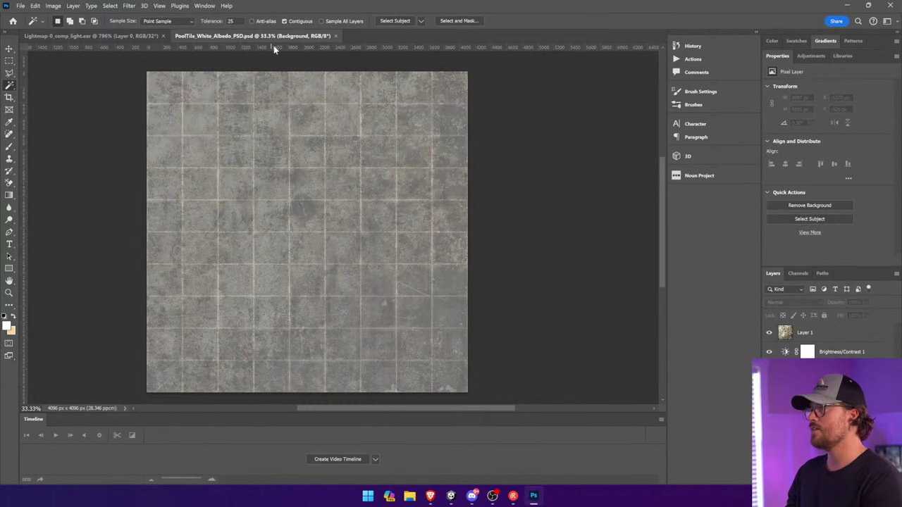
left_click(296, 22)
left_click(325, 88)
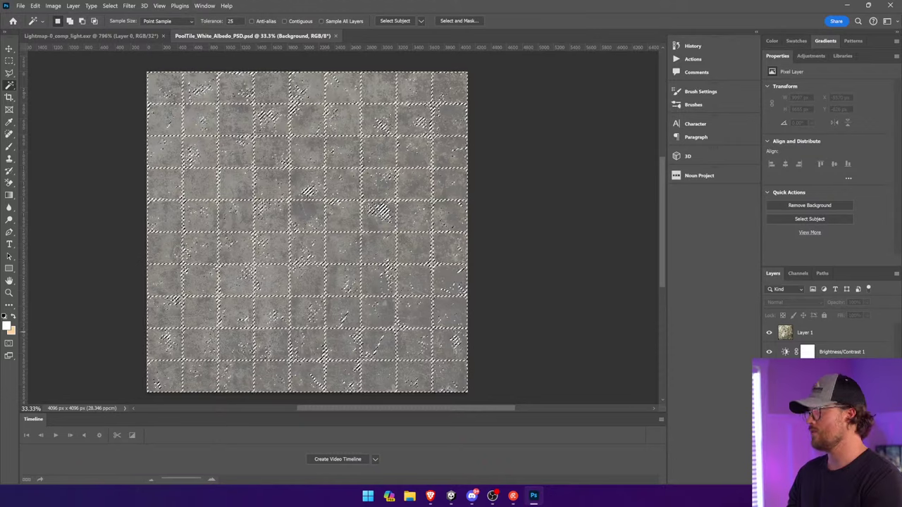
Add a new empty layer above the grunge layer and set the foreground color to black
left_click(854, 334)
left_click(862, 480)
left_click(10, 196)
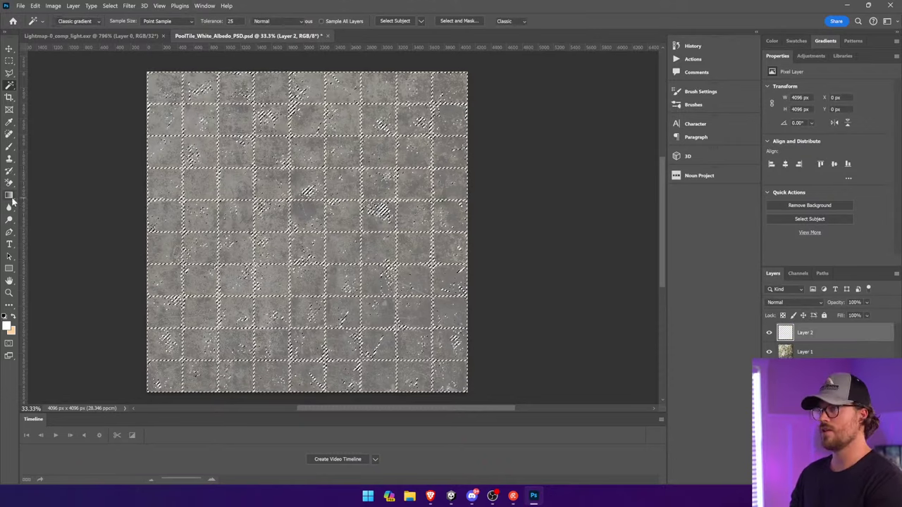
left_click(8, 323)
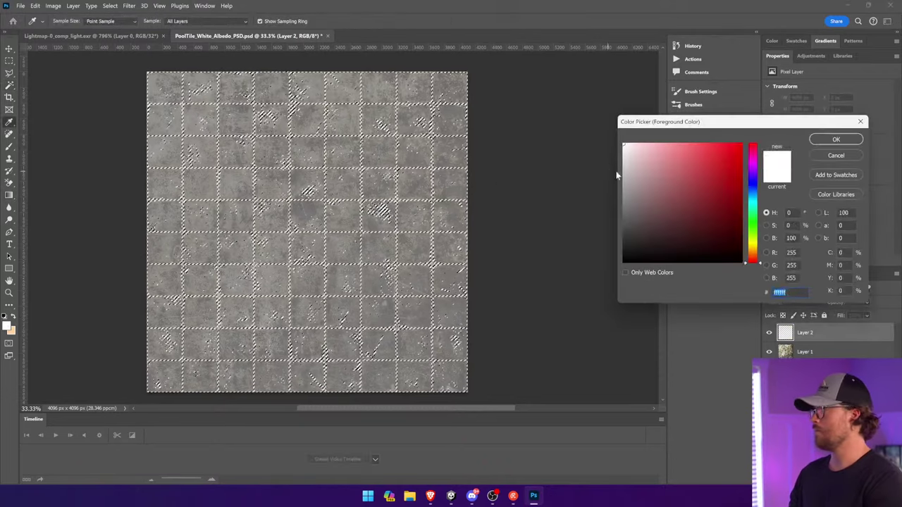
left_click(836, 140)
Invert the tile selection and fill the grout lines with black on the new layer
key("alt+BackSpace")
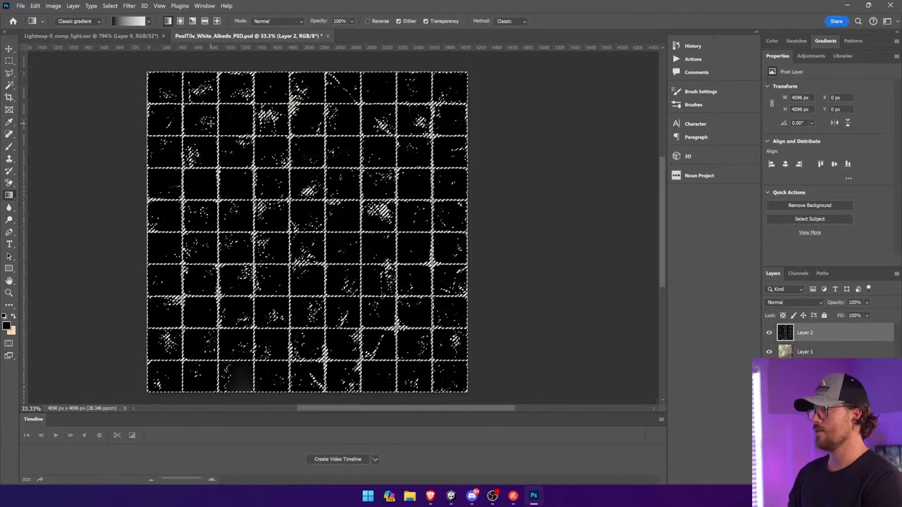
key("ctrl+z")
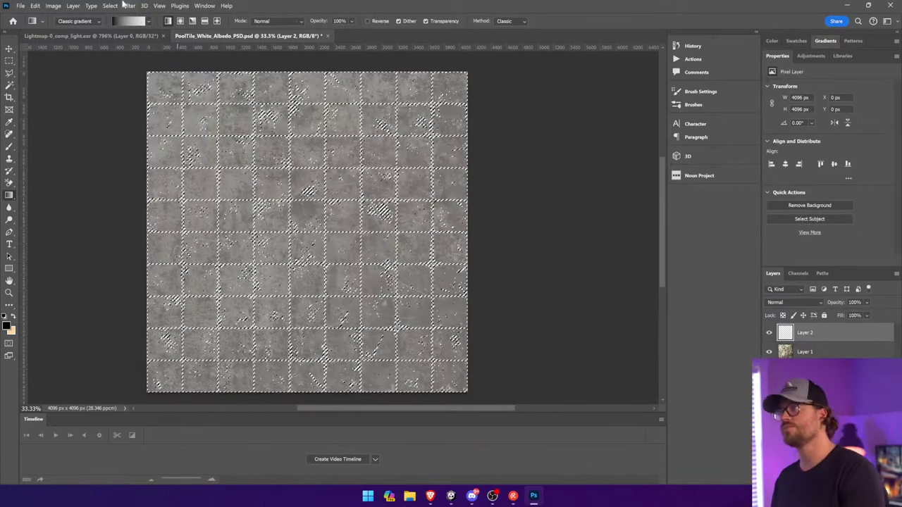
left_click(109, 6)
left_click(118, 43)
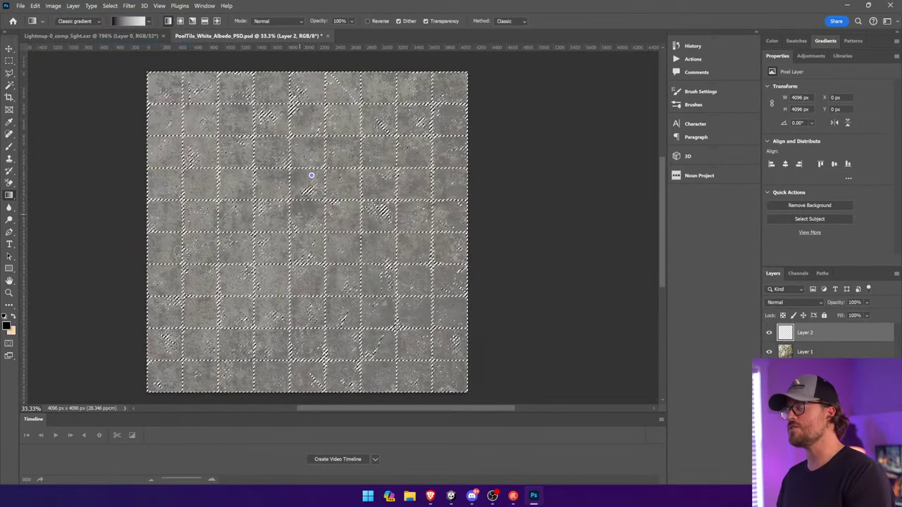
key("alt+BackSpace")
key("ctrl+z")
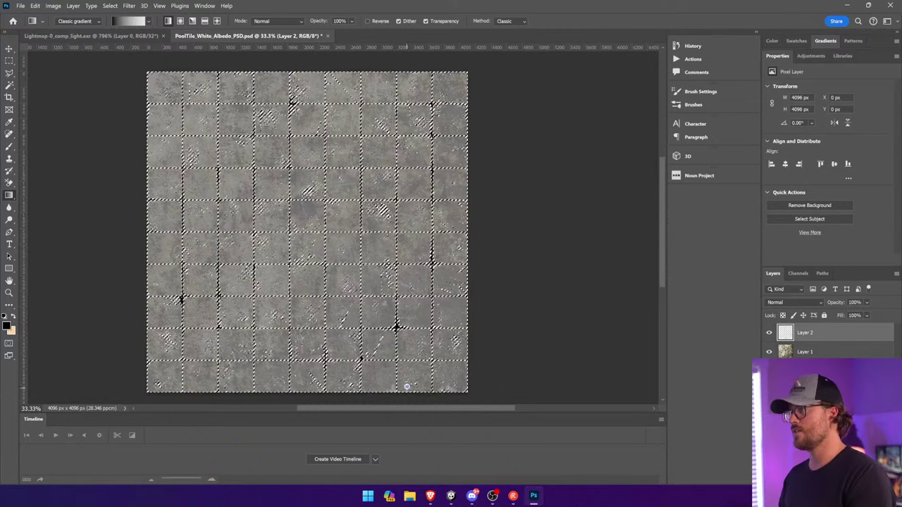
key("ctrl+shift+z")
key("ctrl+d")
Try to clip the black grout layer to the grunge layer beneath it
key("v")
left_click(812, 343, "alt")
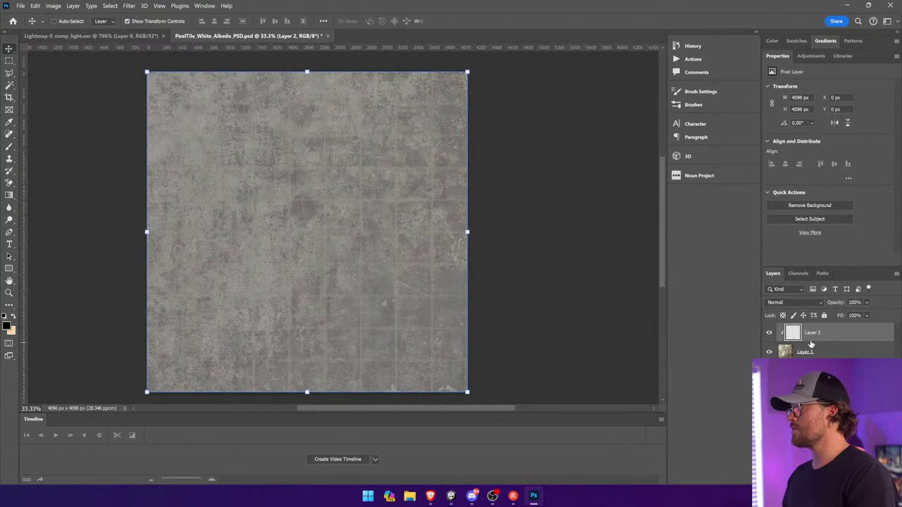
key("ctrl+z")
Duplicate the black grout layer and apply a Gaussian Blur with a 31.8 pixel radius to the copy
key("ctrl+j")
left_click(129, 6)
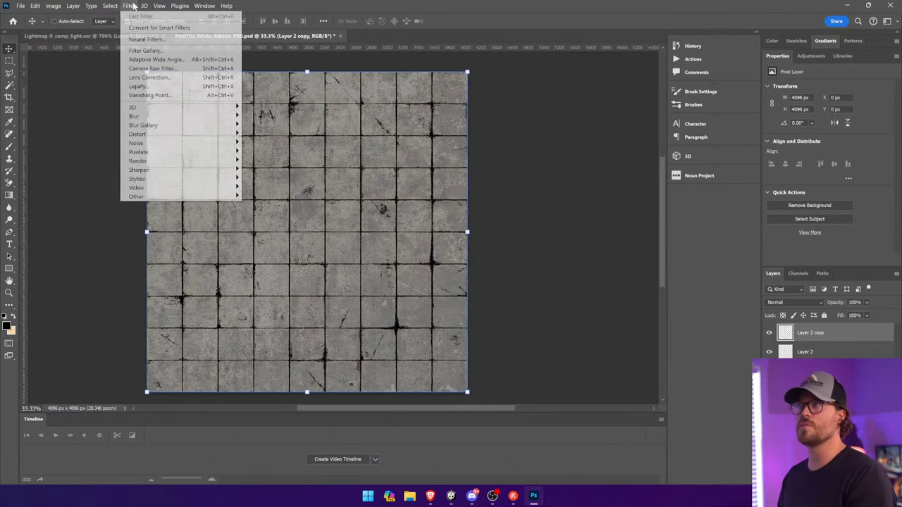
mouse_move(141, 116)
left_click(267, 152)
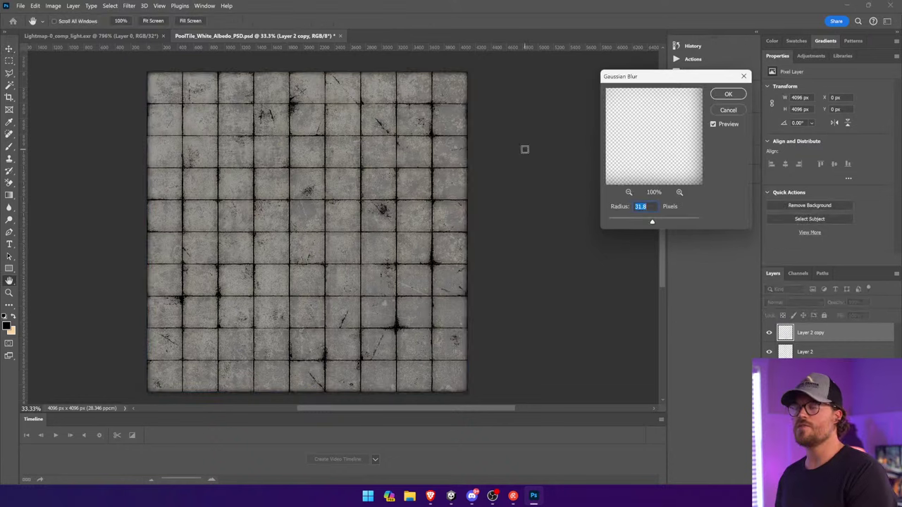
mouse_move(652, 223)
left_mouse_down()
mouse_move(668, 223)
mouse_move(653, 223)
left_mouse_up()
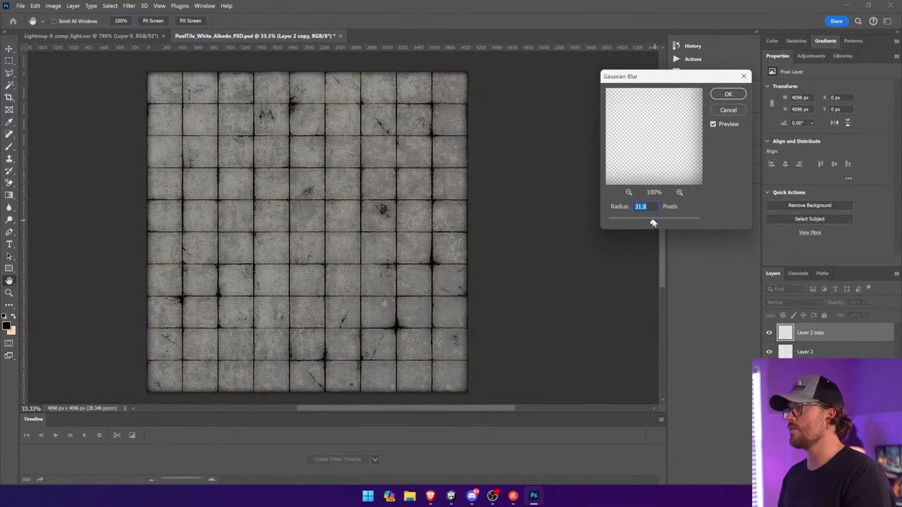
left_click(726, 94)
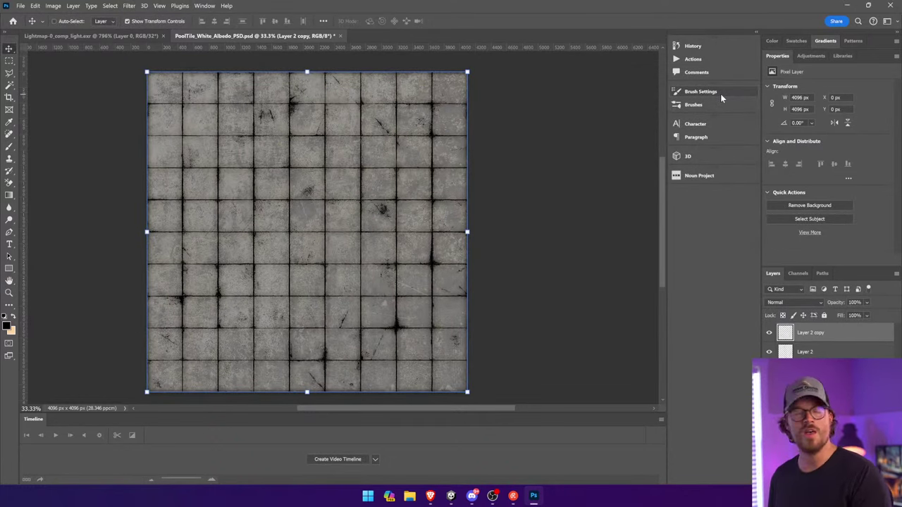
Merge the black grout layer with its blurred copy into a single layer
right_click(814, 352)
left_click(828, 171)
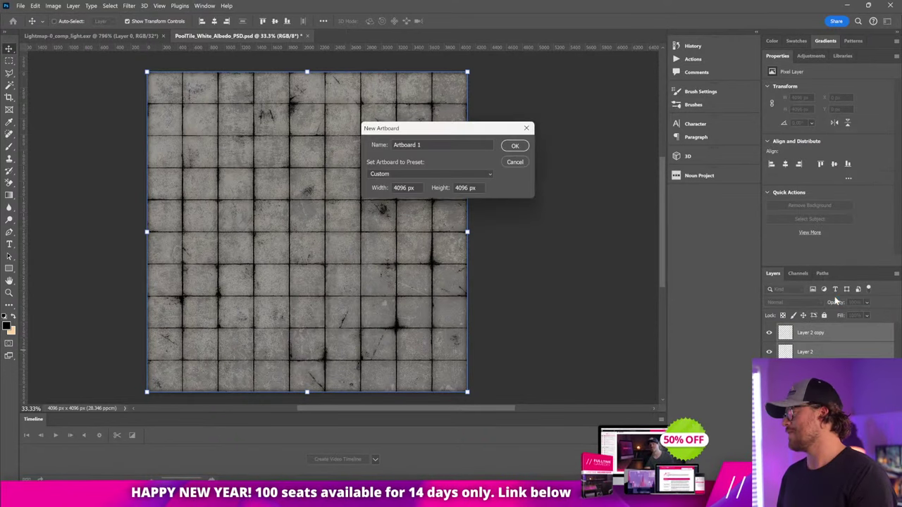
left_click(514, 146)
left_click(825, 208)
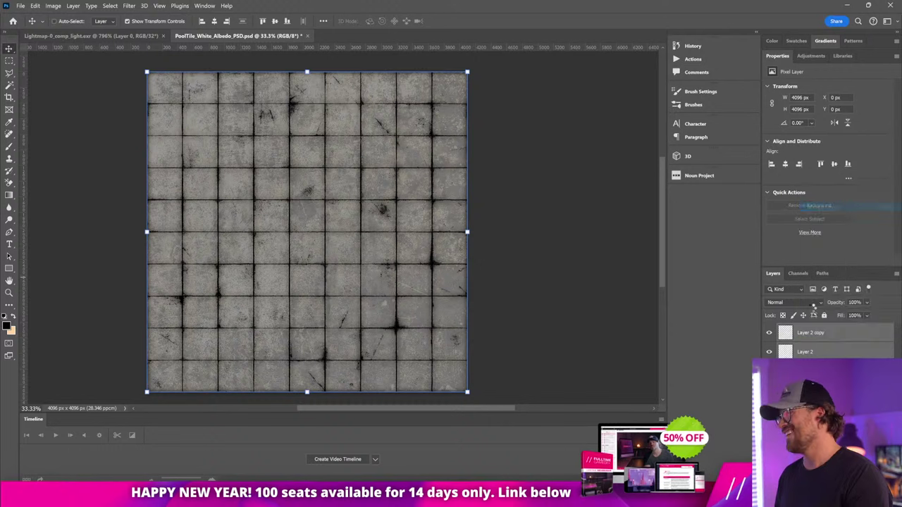
key("ctrl+0")
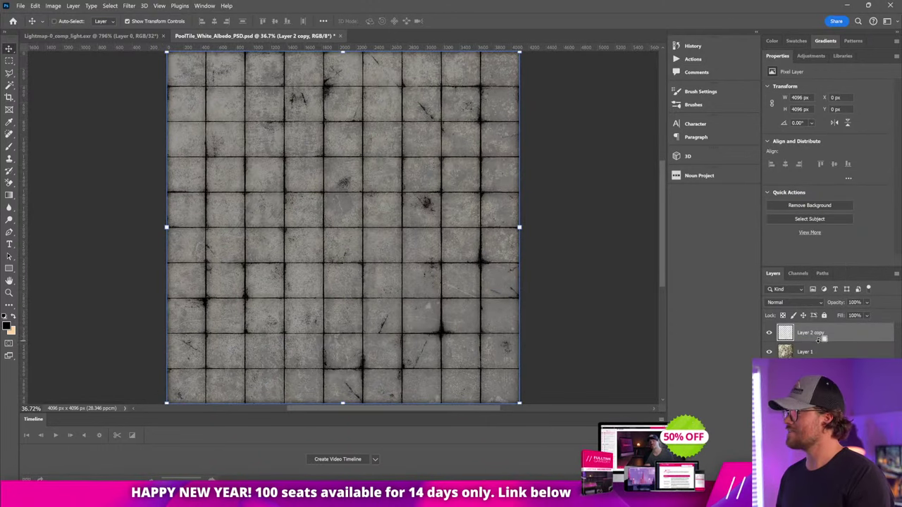
Duplicate the merged grout layer and merge the two copies to darken the grout shadows
key("ctrl+alt+g")
key("ctrl+z")
left_click_drag(823, 337, 822, 342, "alt")
left_click(822, 339, "shift")
right_click(822, 338)
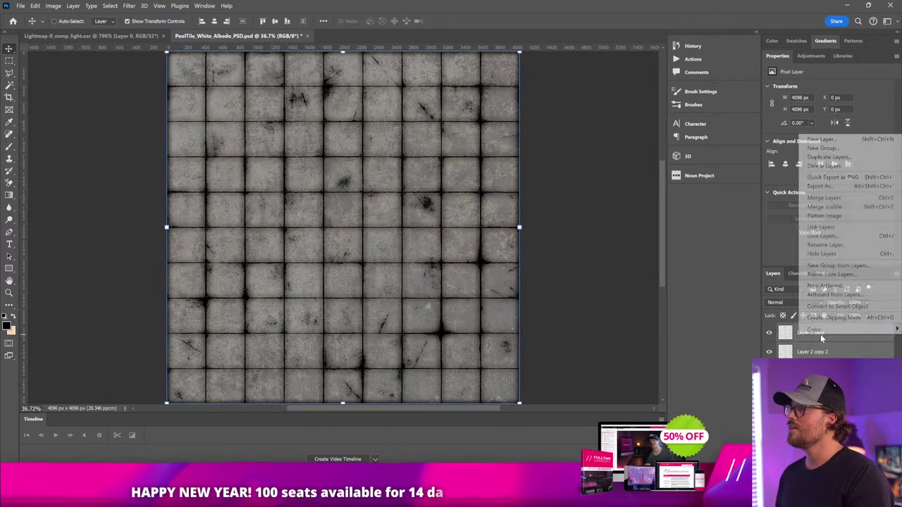
left_click(826, 198)
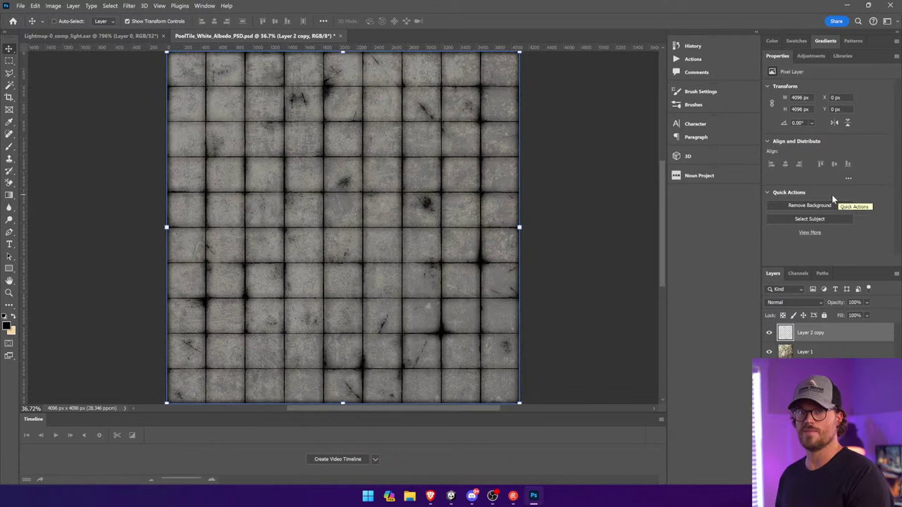
Add a layer mask to the grout layer and fill it with black using the Paint Bucket
left_click(830, 480)
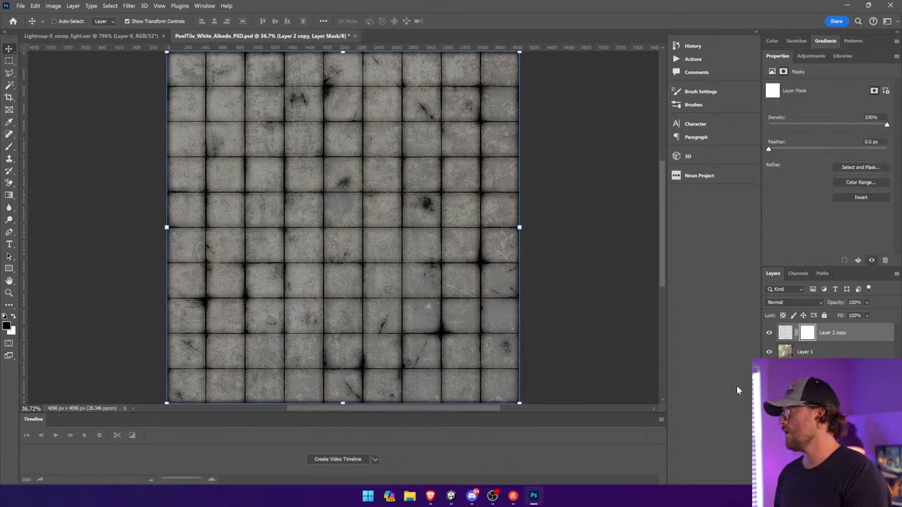
left_click(9, 196)
right_click(10, 195)
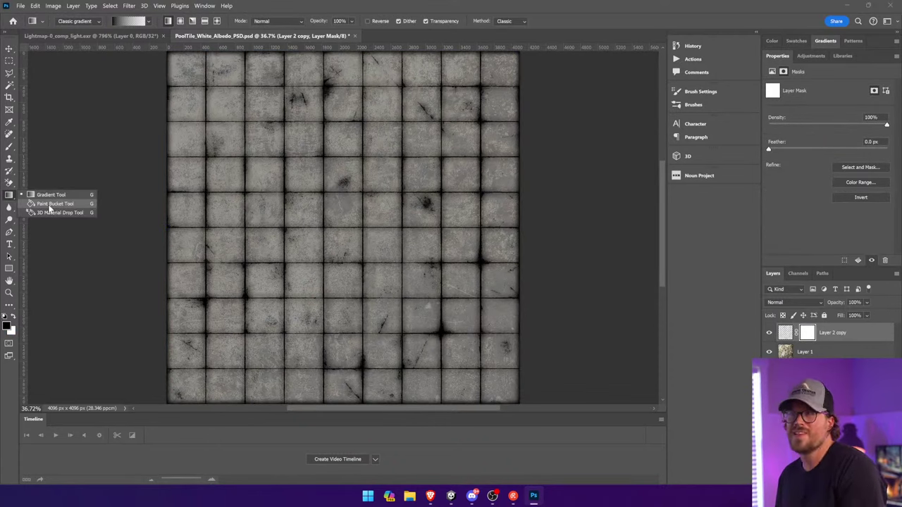
left_click(50, 204)
left_click(375, 223)
Paint white on the mask with a brush enlarged to 900 px, revealing dark grout at scattered crossings in the middle and upper tiles
left_click(10, 148)
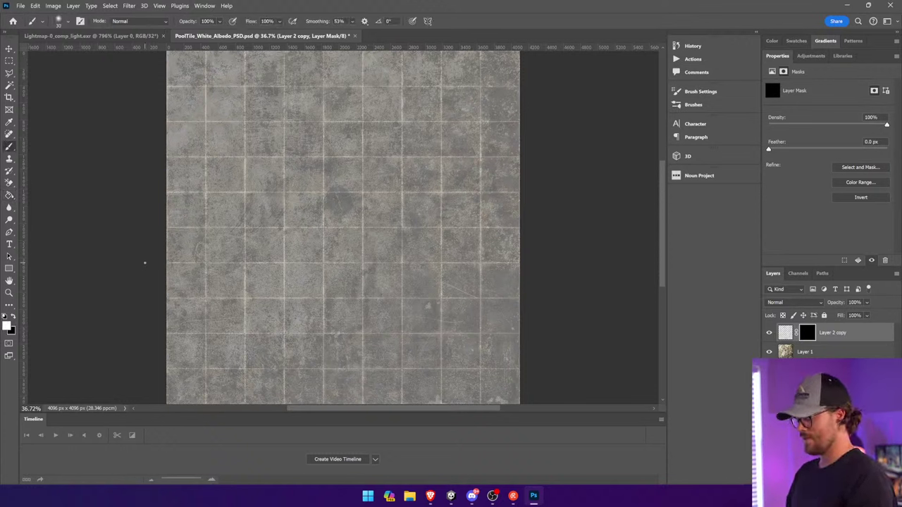
key("bracketright")
left_click(284, 196)
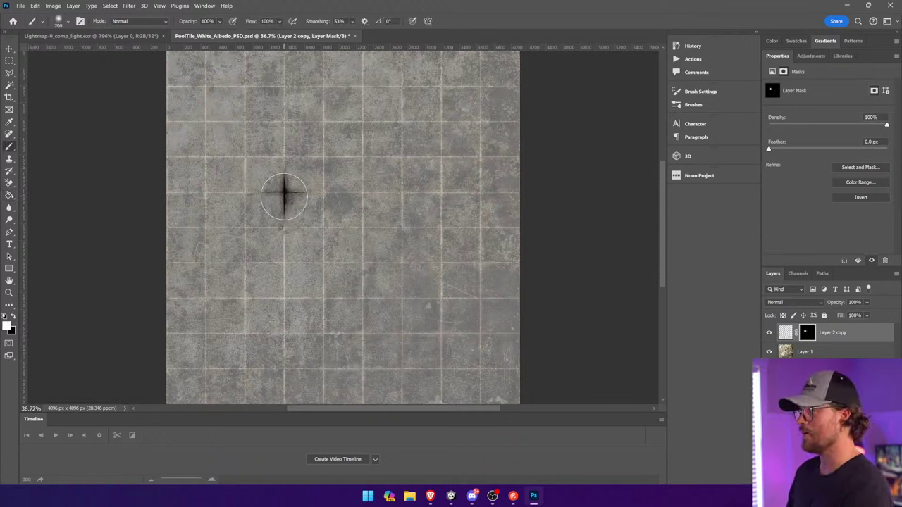
key("bracketright")
key("bracketright")
left_click_drag(364, 160, 343, 261)
left_click(284, 303)
left_click(249, 344)
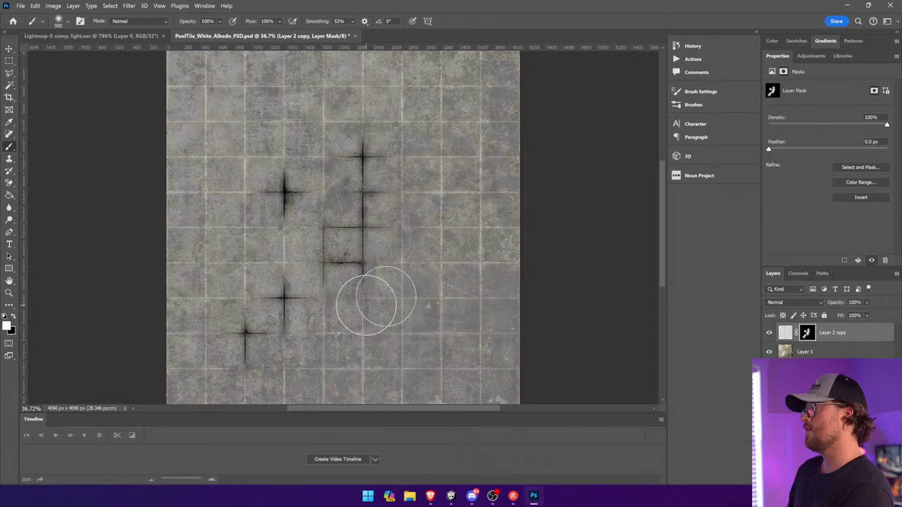
left_click_drag(486, 227, 469, 166)
left_click_drag(296, 105, 286, 148)
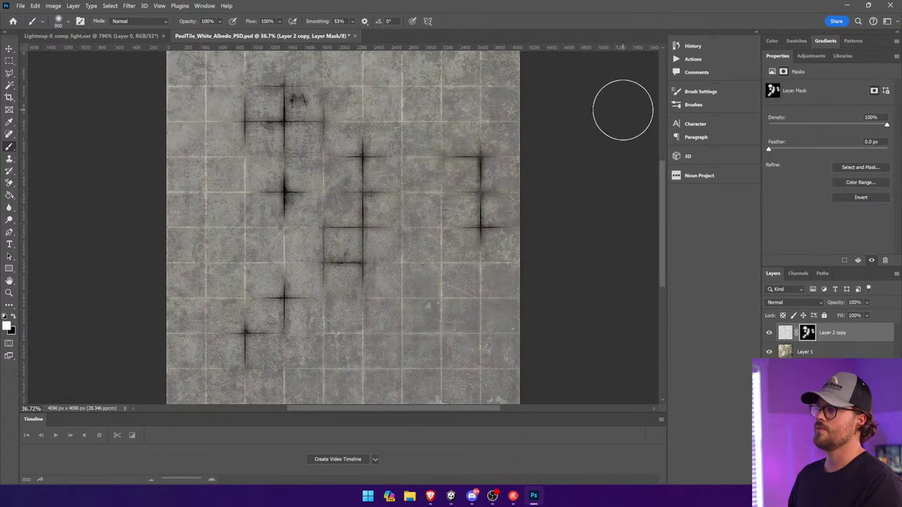
Reveal more dark grout along the texture's right edge, lower tiles and upper-left corner, and save the document
key("space")
left_click_drag(372, 220, 309, 222)
left_click_drag(478, 313, 459, 348)
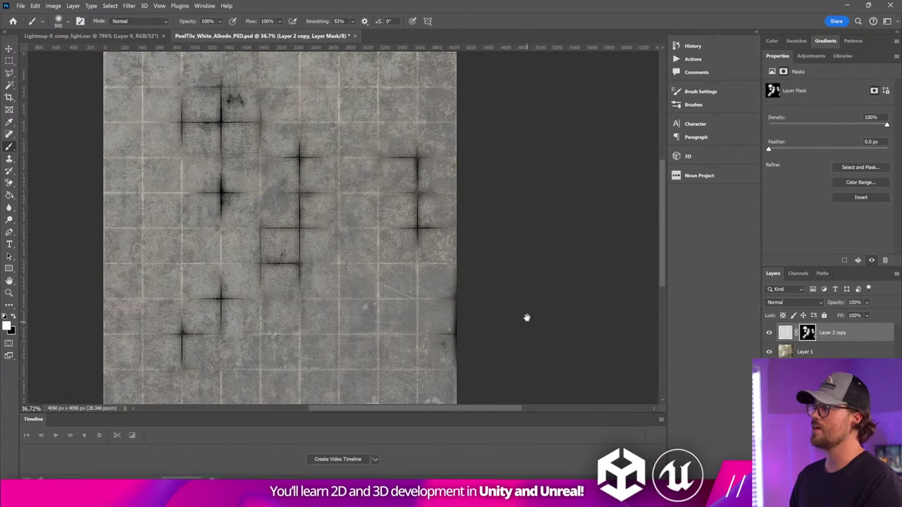
left_click_drag(527, 316, 546, 251)
left_click_drag(399, 328, 302, 343)
mouse_move(375, 285)
left_mouse_down()
mouse_move(393, 273)
mouse_move(401, 302)
left_mouse_up()
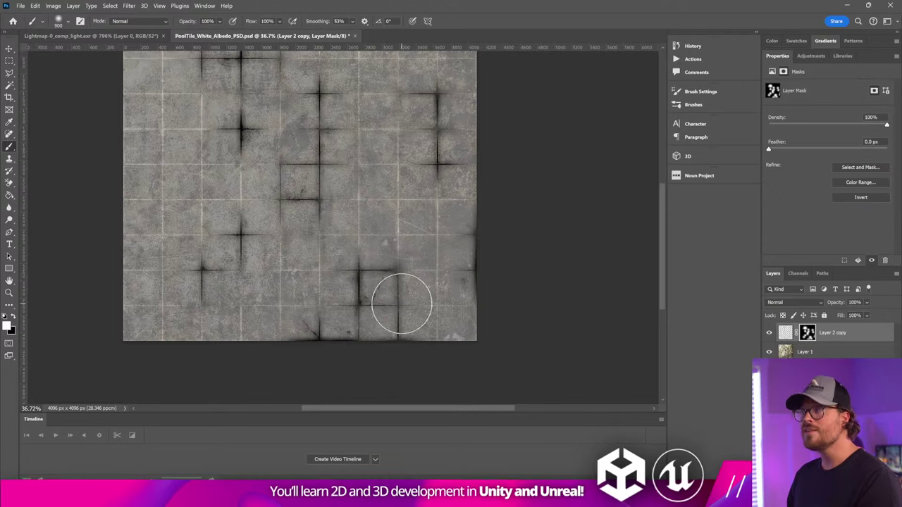
left_click_drag(554, 241, 614, 298)
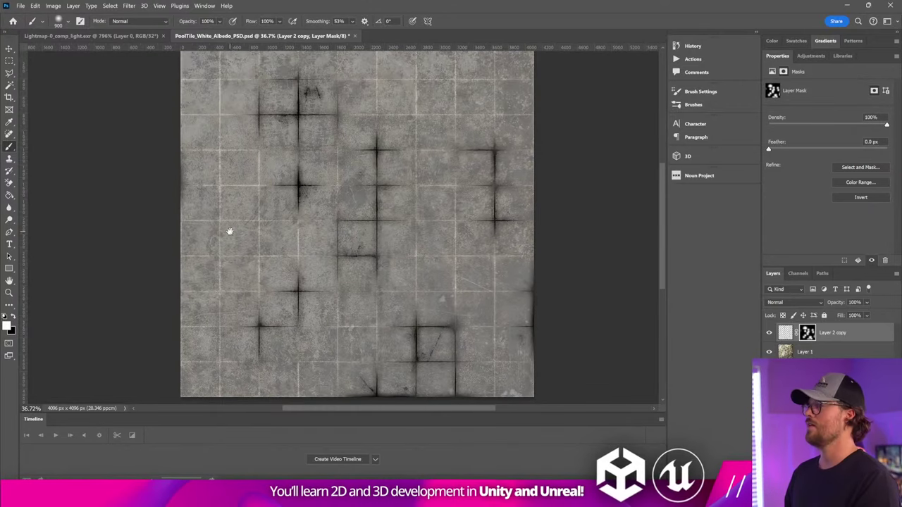
left_click_drag(230, 232, 241, 315)
left_click(214, 134)
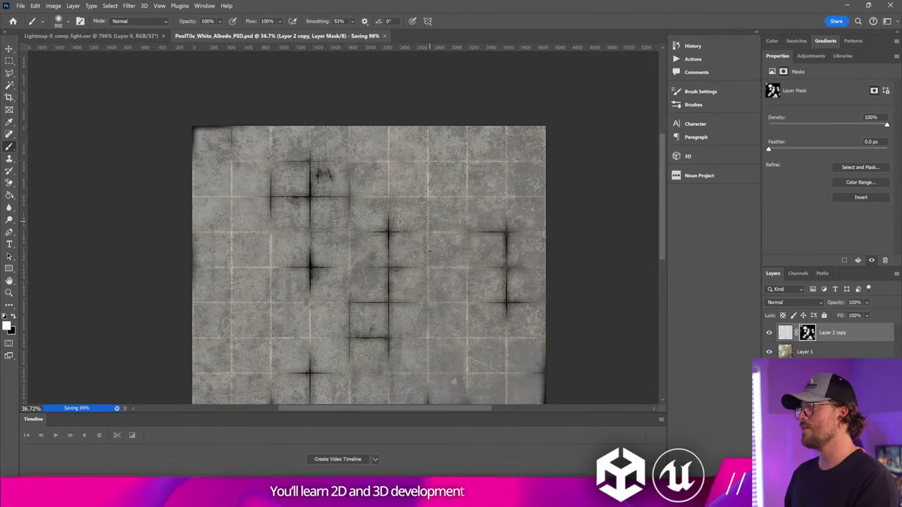
Switch to Unity and examine the updated tile wall around the red sign from several angles
key("alt+Tab")
key("alt+Tab")
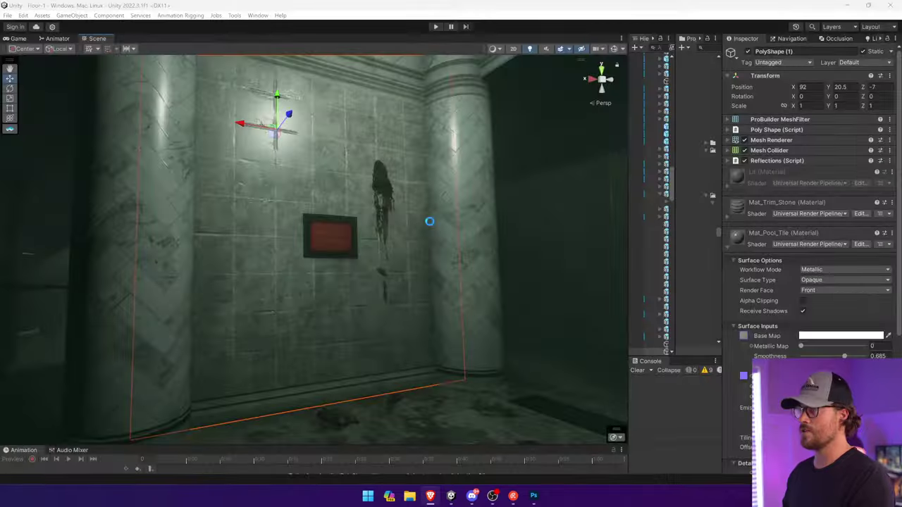
right_click_drag(429, 221, 370, 220)
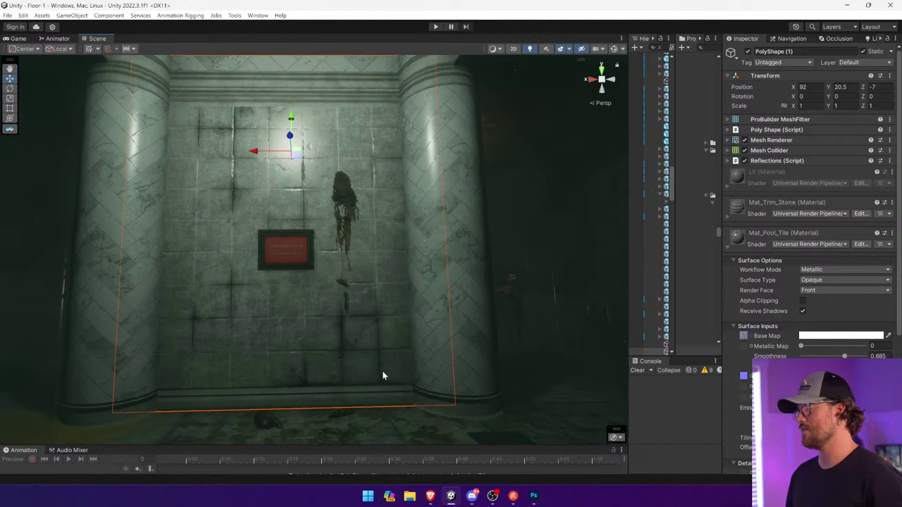
left_click(513, 497)
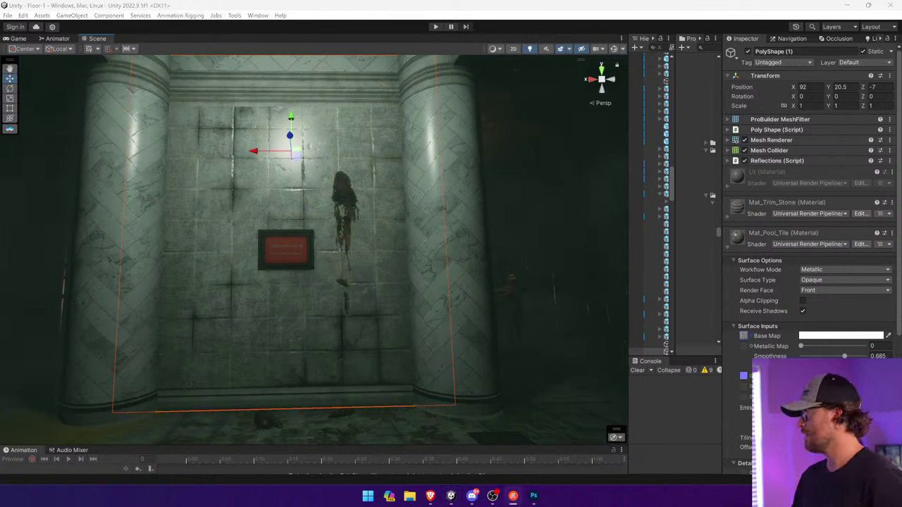
left_click(493, 497)
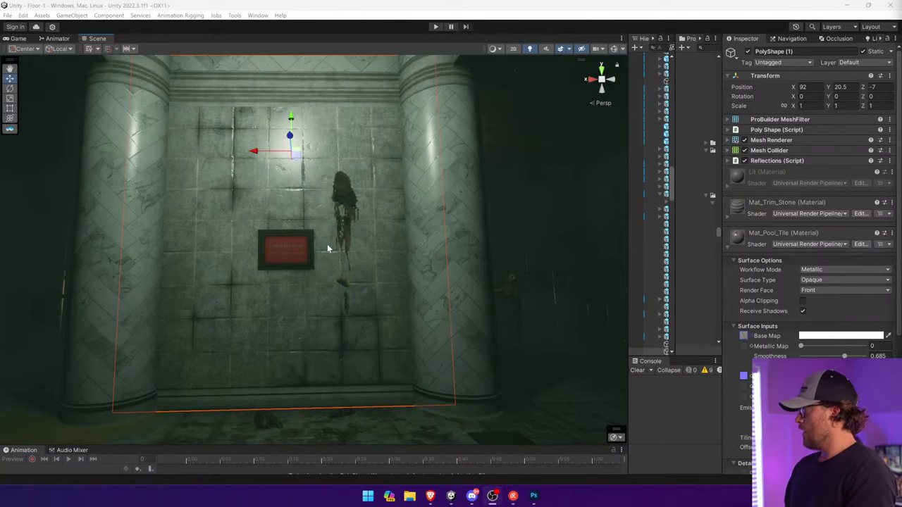
right_click_drag(327, 244, 415, 251)
key("a")
left_click_drag(416, 251, 389, 282, "alt")
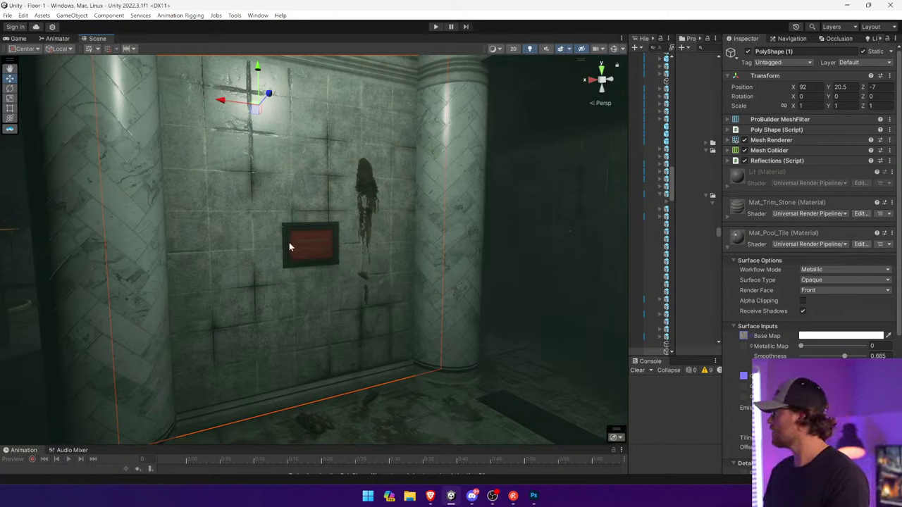
Switch to Photoshop and stamp the visible grunge and grout layers into a new merged layer on top
left_click(534, 496)
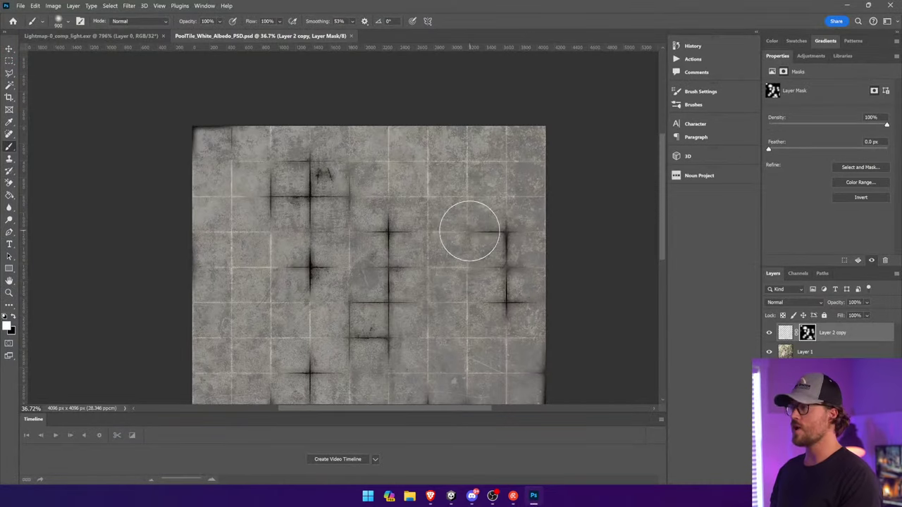
left_click_drag(469, 232, 392, 155)
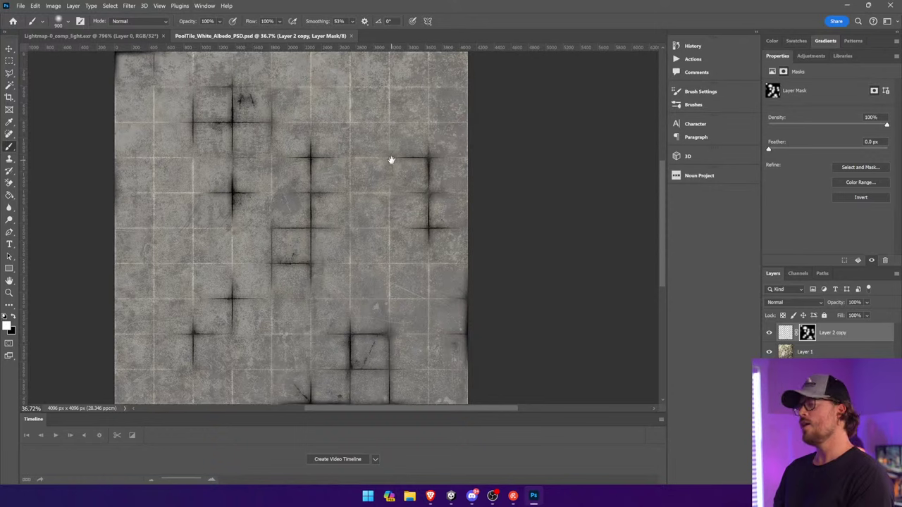
left_click(819, 352)
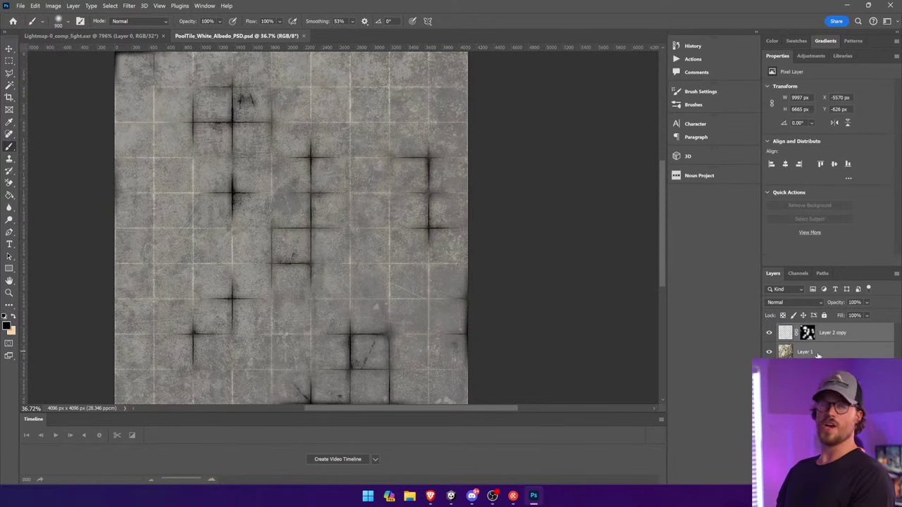
right_click(817, 354)
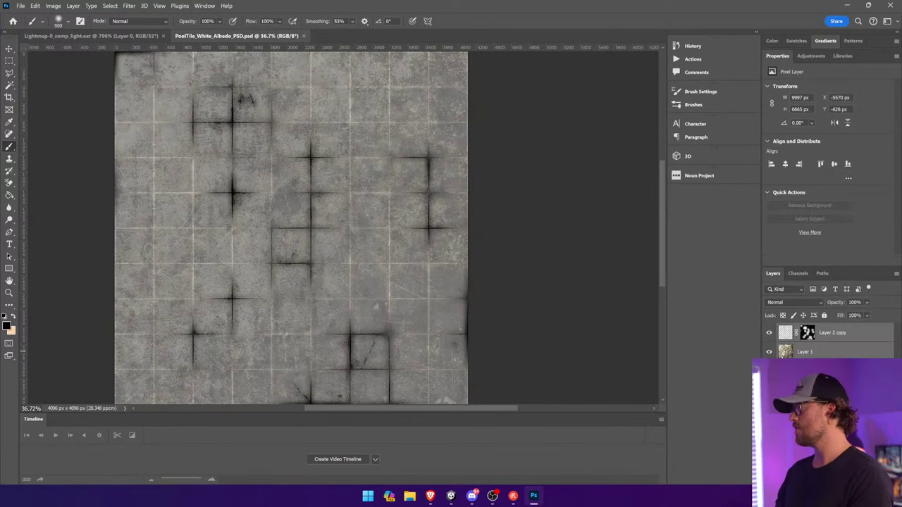
left_click(848, 336)
left_click(839, 352, "shift")
right_click(839, 353)
left_click(614, 299)
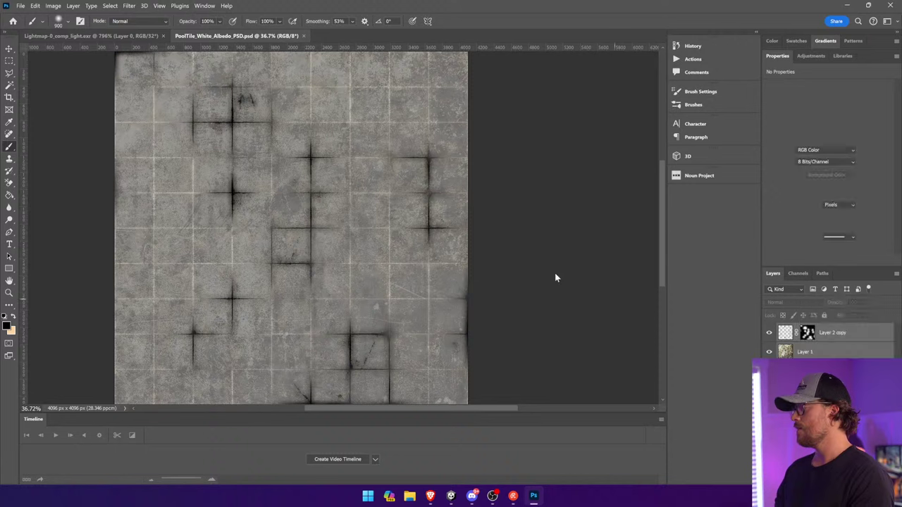
left_click(804, 335)
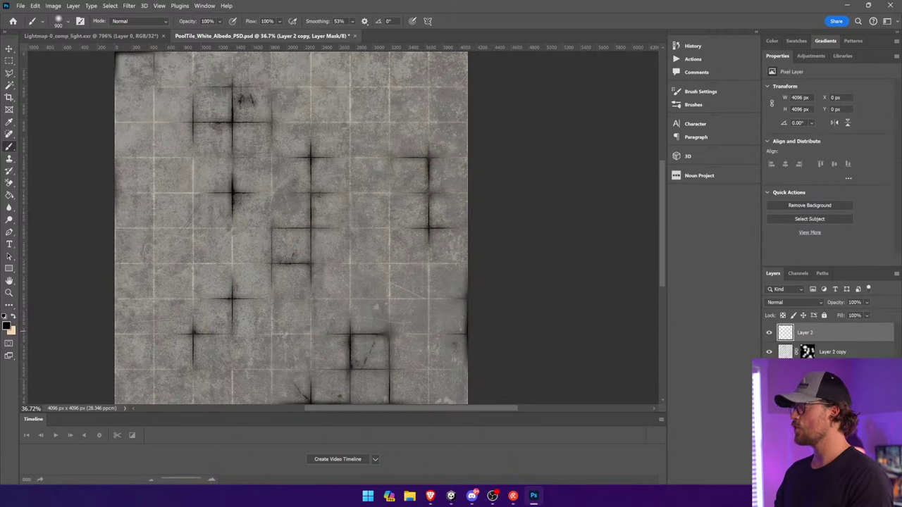
key("v")
Apply Brightness/Contrast to the merged layer with brightness 150 and contrast 100
left_click(53, 6)
mouse_move(70, 26)
left_click(173, 27)
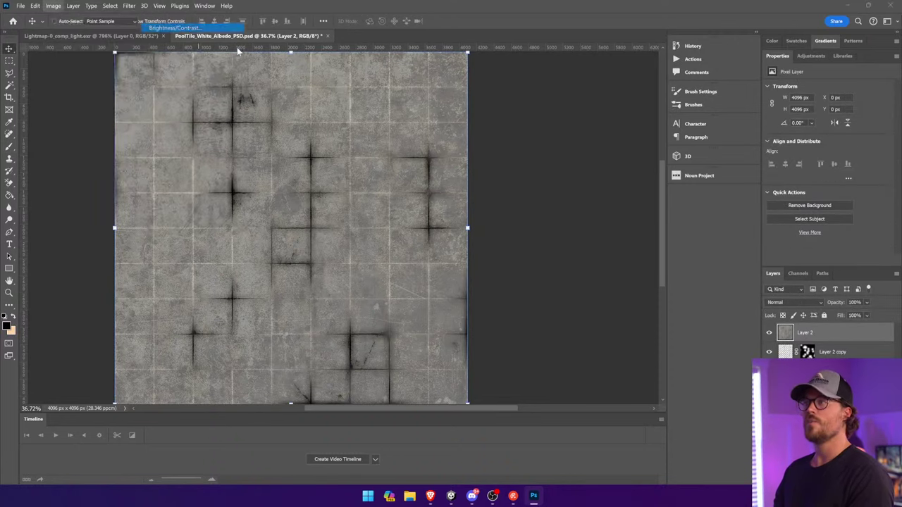
left_click_drag(625, 178, 674, 178)
left_click_drag(611, 158, 677, 158)
left_click(699, 147)
left_click(53, 6)
mouse_move(70, 27)
left_click(175, 28)
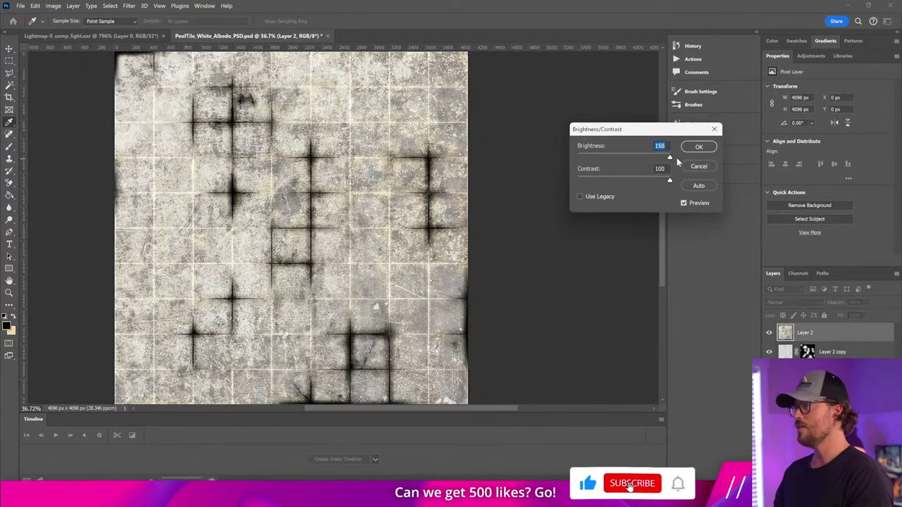
left_click(685, 146)
Apply another Brightness/Contrast adjustment to the merged layer with contrast 100 and brightness -8
left_click(53, 5)
mouse_move(70, 26)
left_click(173, 27)
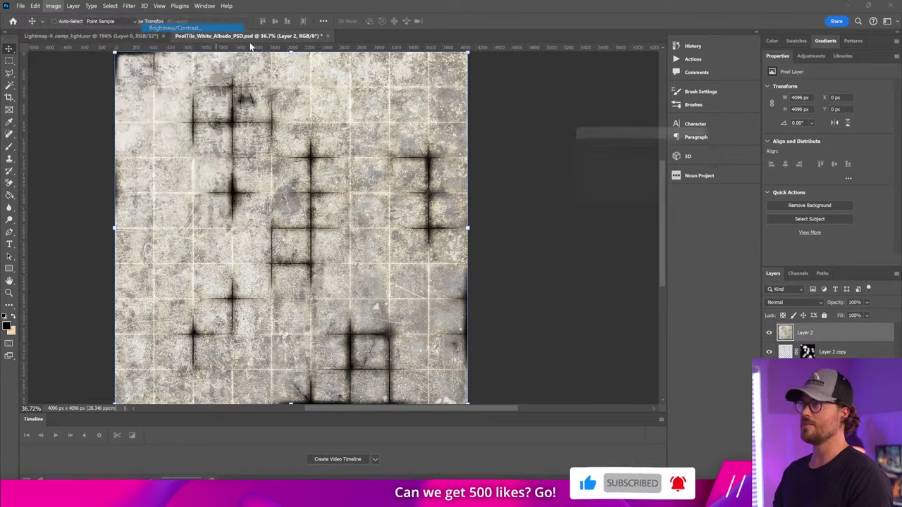
left_click_drag(623, 179, 673, 180)
left_click_drag(624, 157, 621, 158)
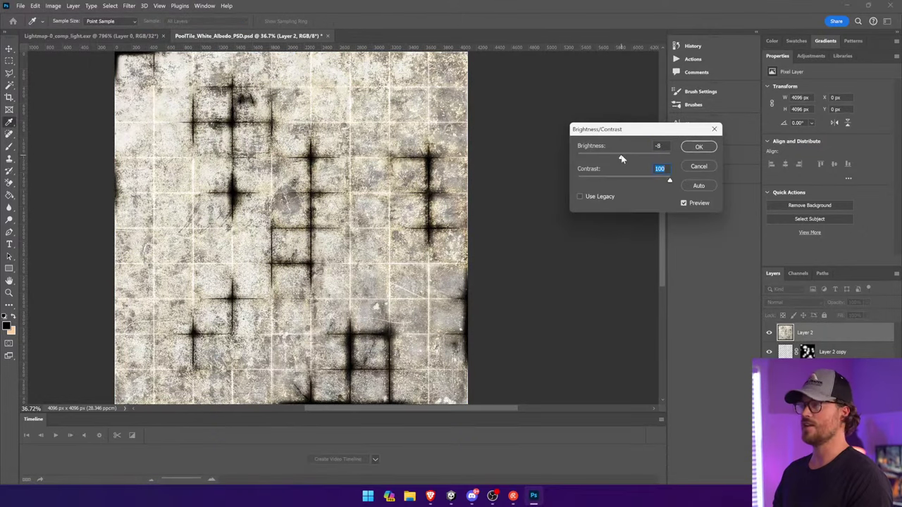
left_click(697, 148)
Apply a further Brightness/Contrast pass with slightly raised brightness to strengthen the merged layer's light and dark areas
left_click(52, 5)
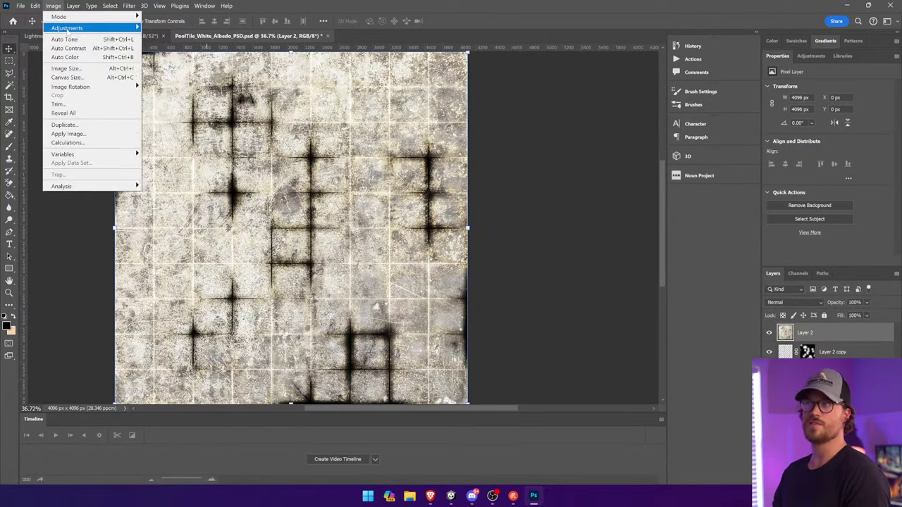
mouse_move(71, 26)
left_click(173, 27)
left_click_drag(624, 156, 627, 155)
left_click(688, 148)
Desaturate the merged layer with Hue/Saturation at saturation -100
left_click(71, 8)
mouse_move(53, 6)
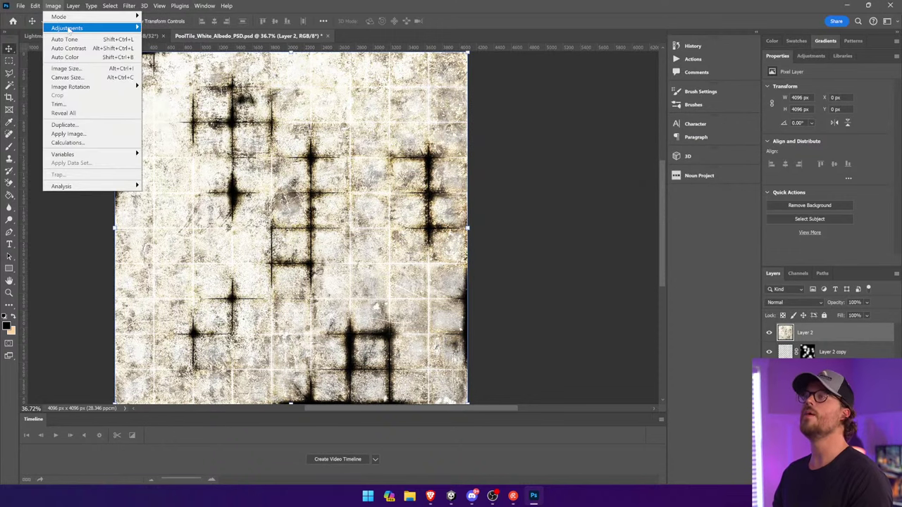
mouse_move(71, 25)
left_click(212, 73)
left_click_drag(694, 213, 681, 214)
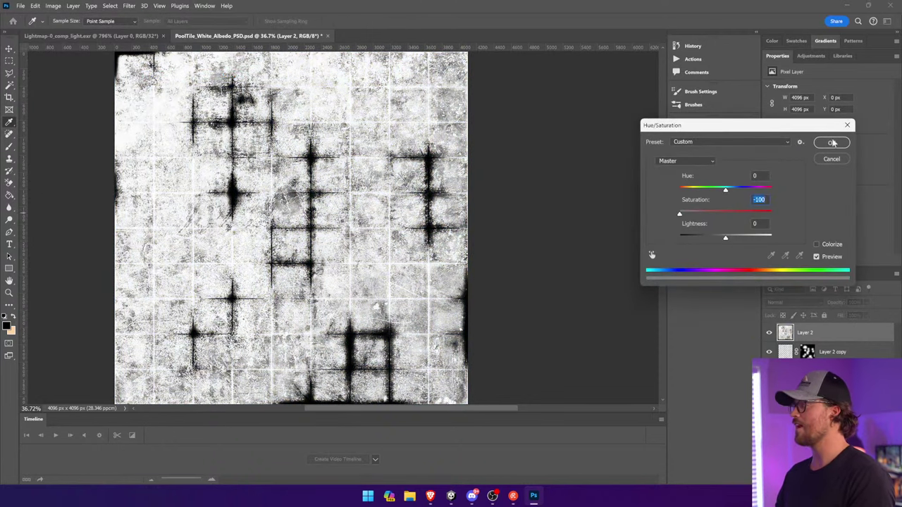
left_click(831, 143)
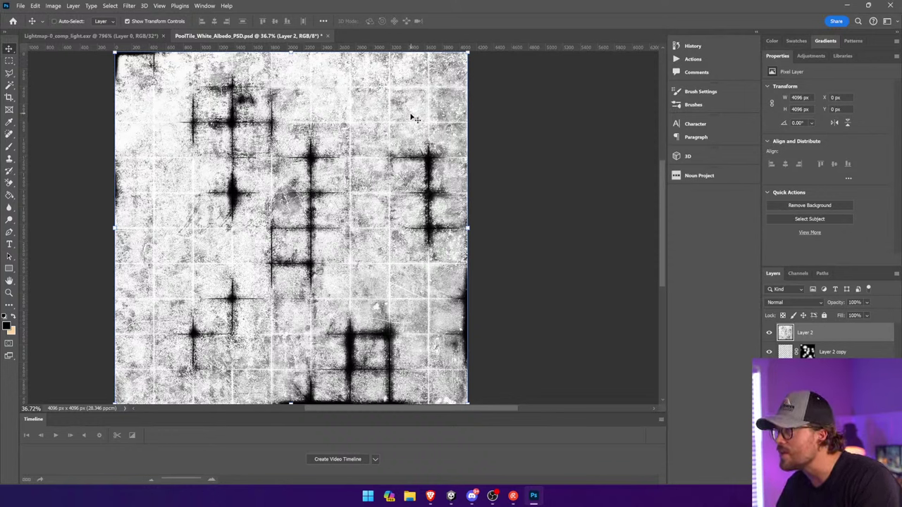
Apply another Brightness/Contrast pass with raised brightness to the merged layer to whiten its mid-greys while keeping the grout stains dark
left_click(53, 6)
mouse_move(70, 25)
left_click(185, 26)
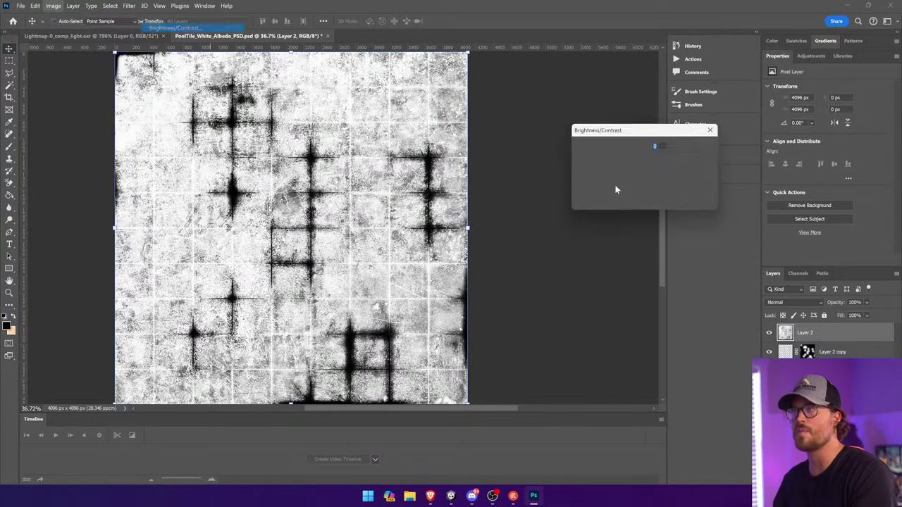
left_click_drag(624, 155, 653, 155)
left_click(696, 146)
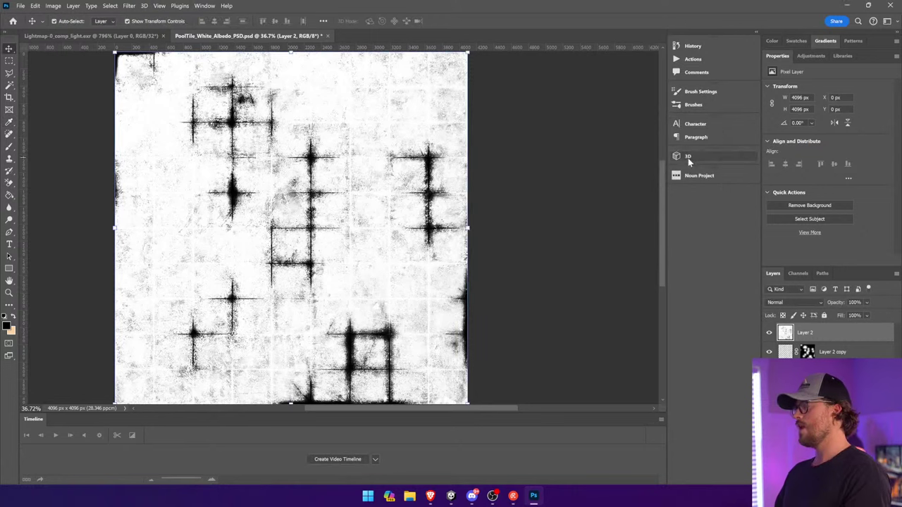
Hide the black-and-white layer, paste its image into the Alpha 1 channel, and save the PSD
left_click(769, 333)
left_click(798, 274)
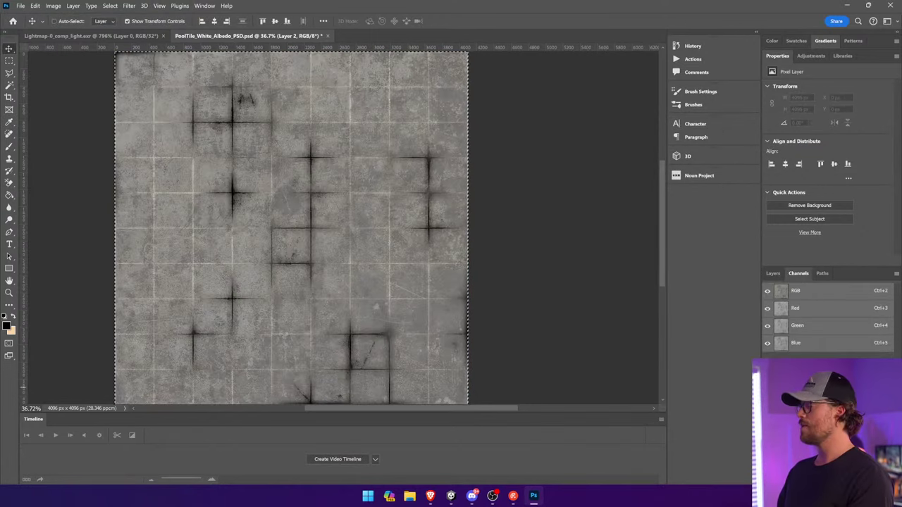
left_click(797, 358)
key("ctrl+v")
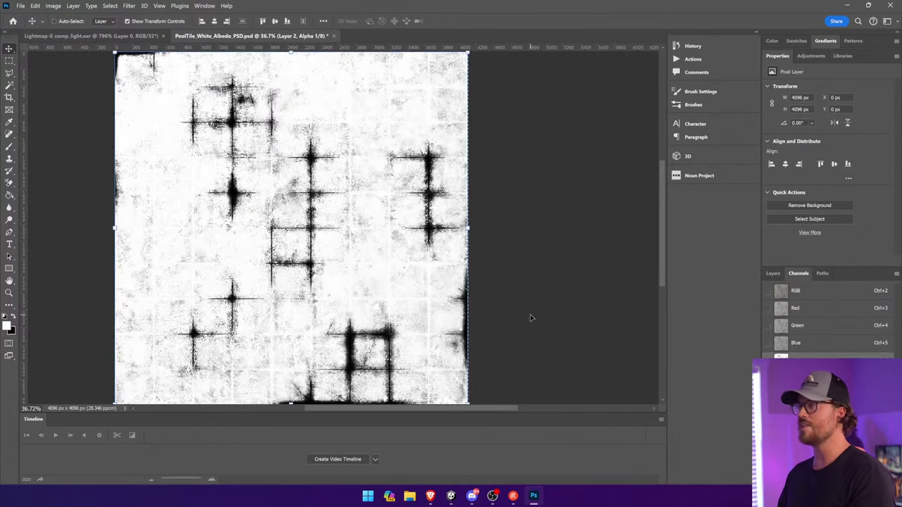
key("ctrl+s")
left_click(9, 62)
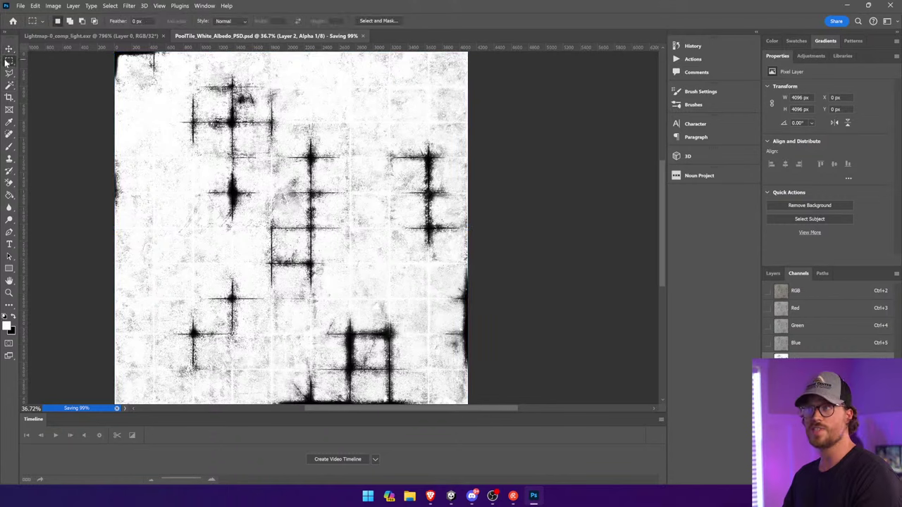
Switch to Unity and examine how the updated pool tile material reflects light on the walls around the room
left_click(451, 496)
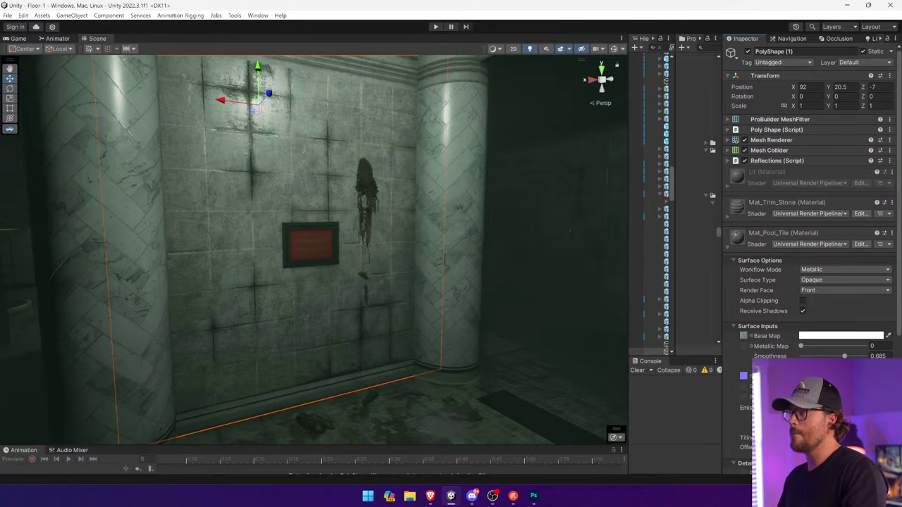
key("w")
right_click_drag(351, 278, 573, 221)
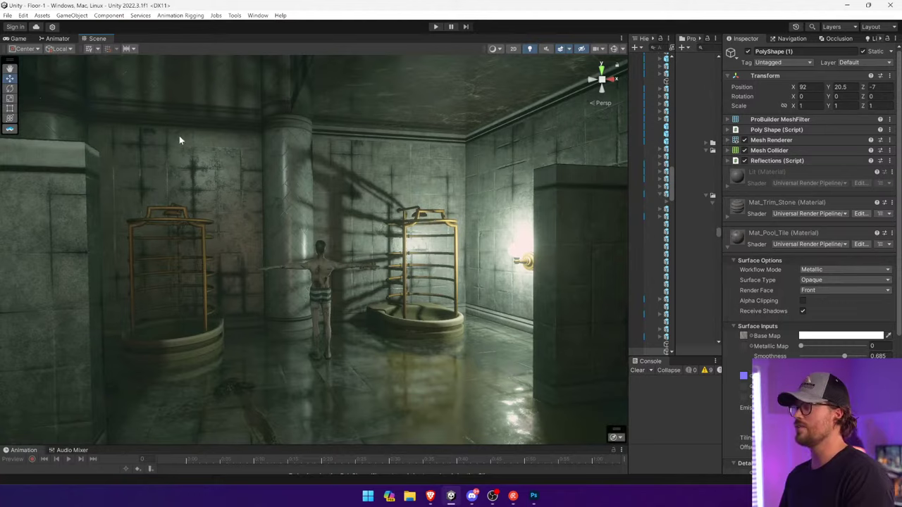
right_click_drag(179, 139, 838, 266)
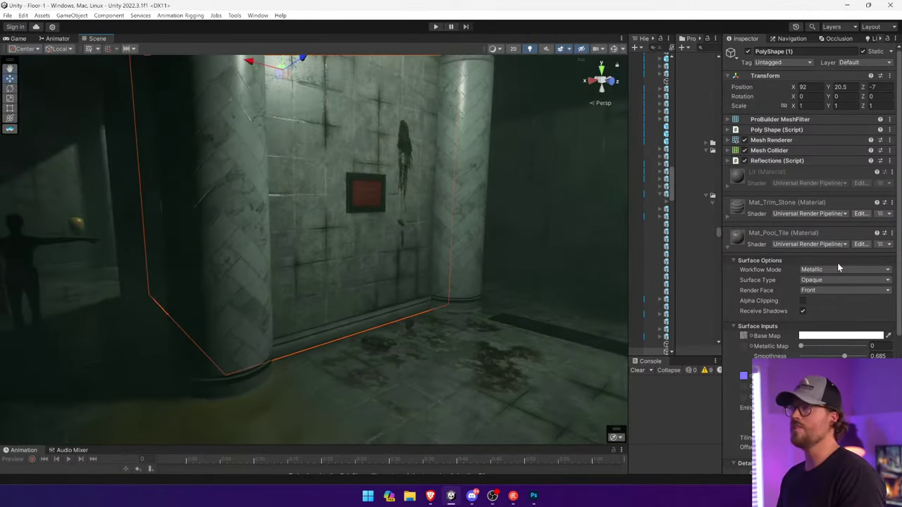
Switch back to Photoshop and lower the opacity of the dark grout layer, Layer 2 copy, to 73%
key("alt+Tab")
left_click(777, 274)
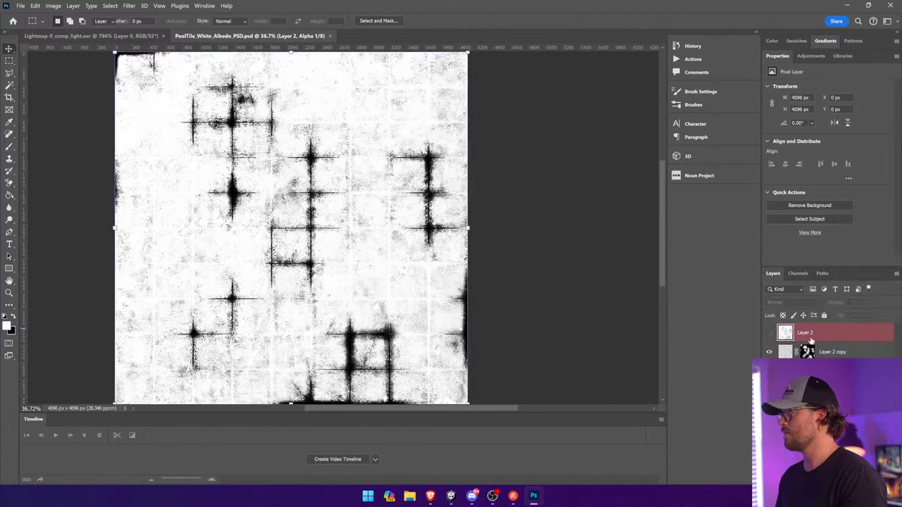
left_click(851, 352)
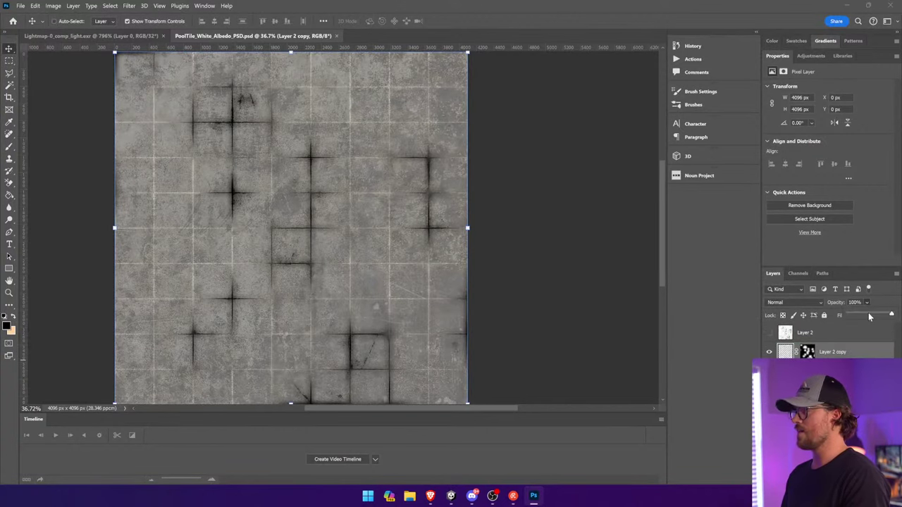
left_click(869, 316)
left_click_drag(877, 316, 880, 317)
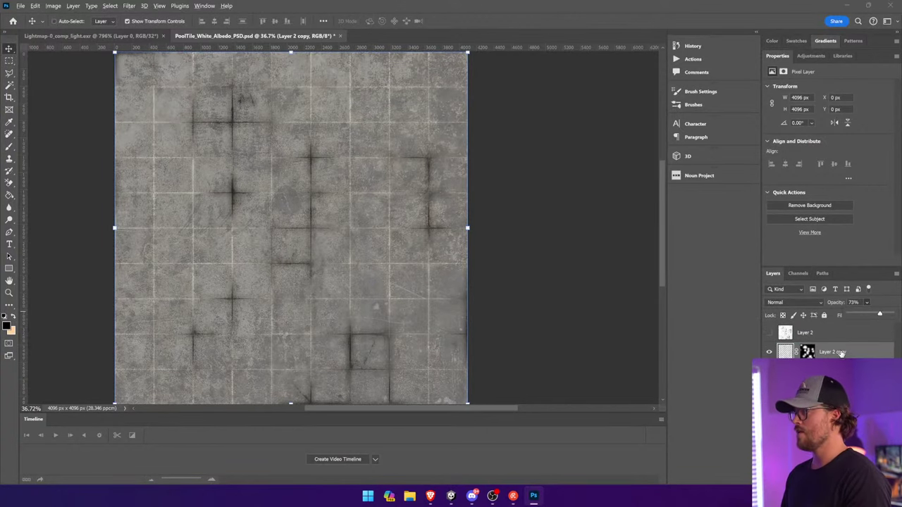
Duplicate the dark grout layer and colorize the copy with Hue/Saturation at hue 57, saturation 100 and lightness 12
key("ctrl+j")
left_click(53, 6)
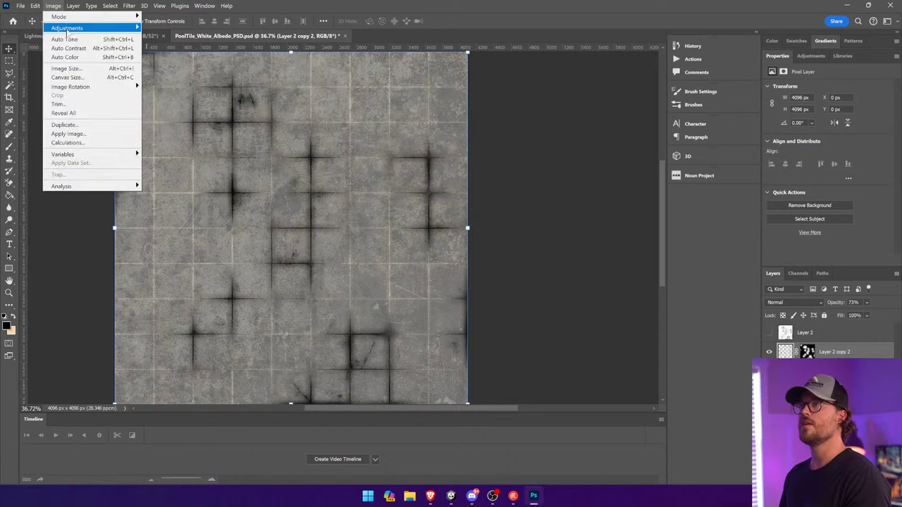
mouse_move(71, 30)
left_click(170, 75)
left_click(817, 245)
left_click_drag(726, 238, 741, 238)
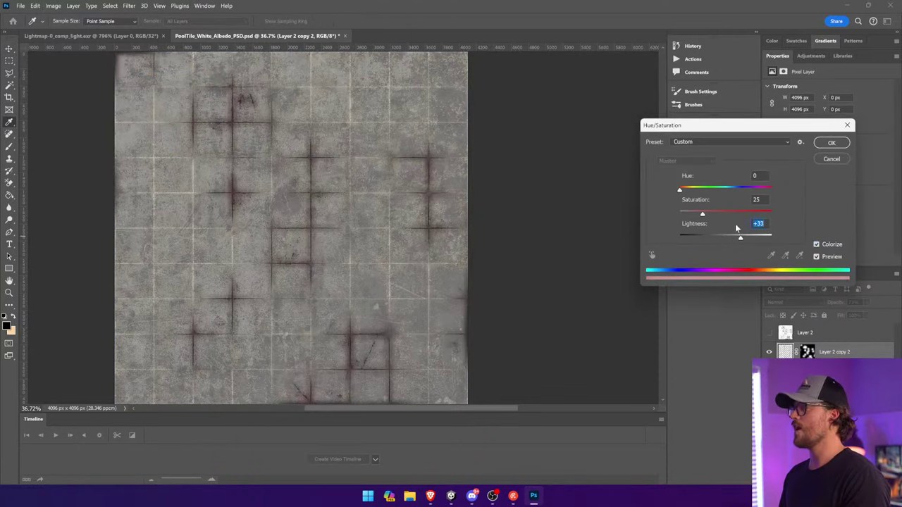
left_click_drag(702, 214, 775, 220)
left_click_drag(692, 193, 695, 189)
mouse_move(741, 238)
left_mouse_down()
mouse_move(719, 240)
mouse_move(731, 237)
left_mouse_up()
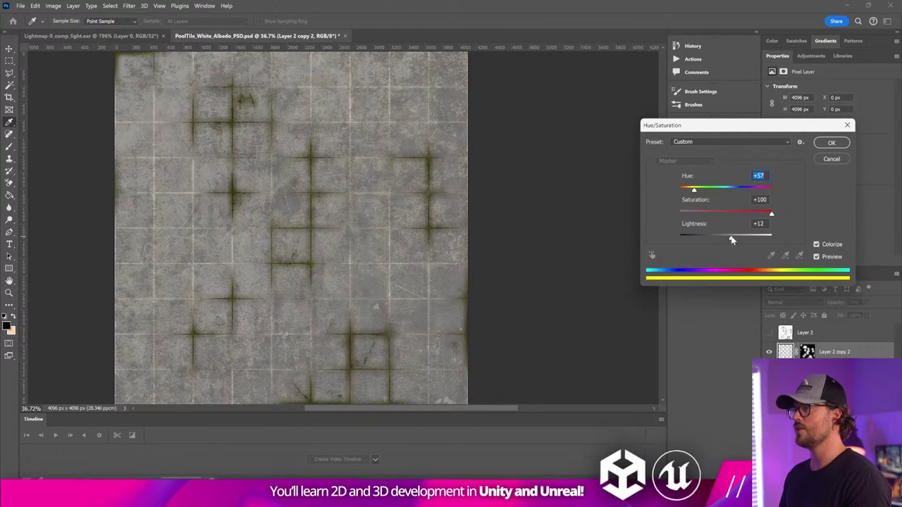
left_click(838, 145)
Convert the green grout copy, Layer 2 copy 2, to a smart object and add a new layer mask to it
left_click(808, 351)
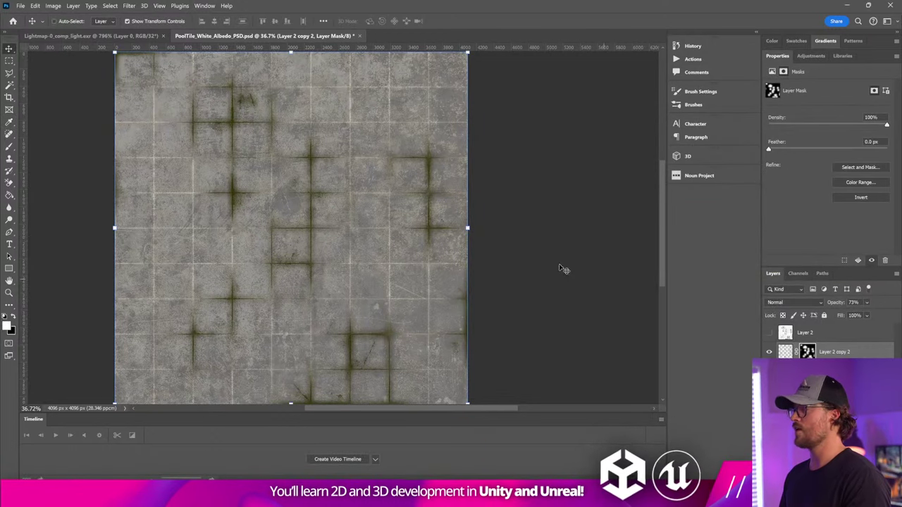
left_click(9, 196)
right_click(804, 351)
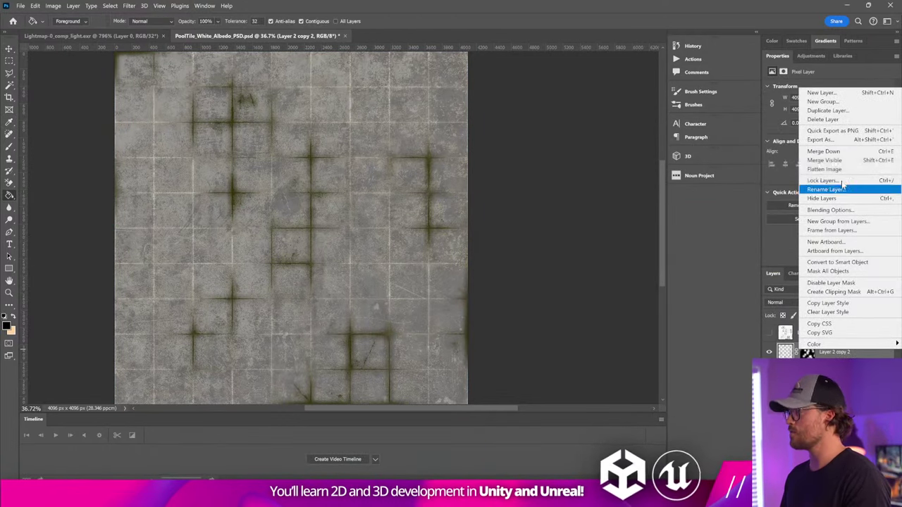
left_click(846, 353)
right_click(848, 354)
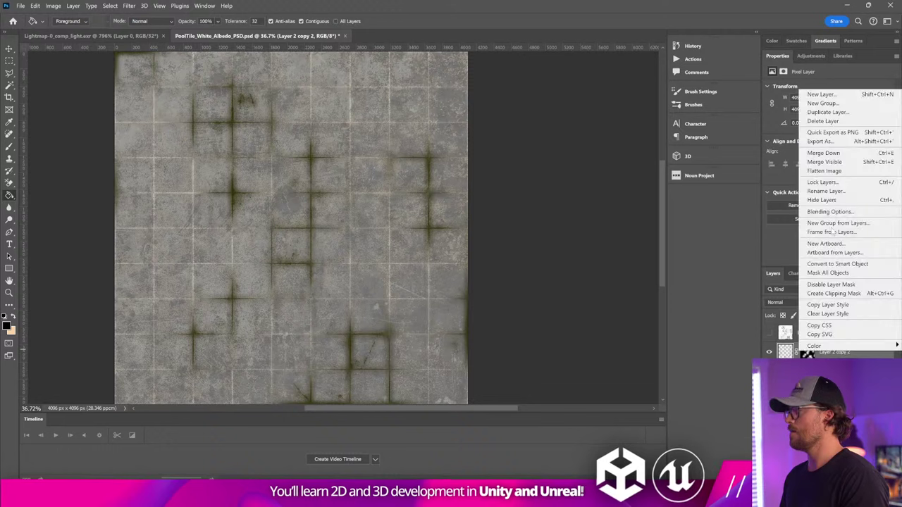
left_click(837, 263)
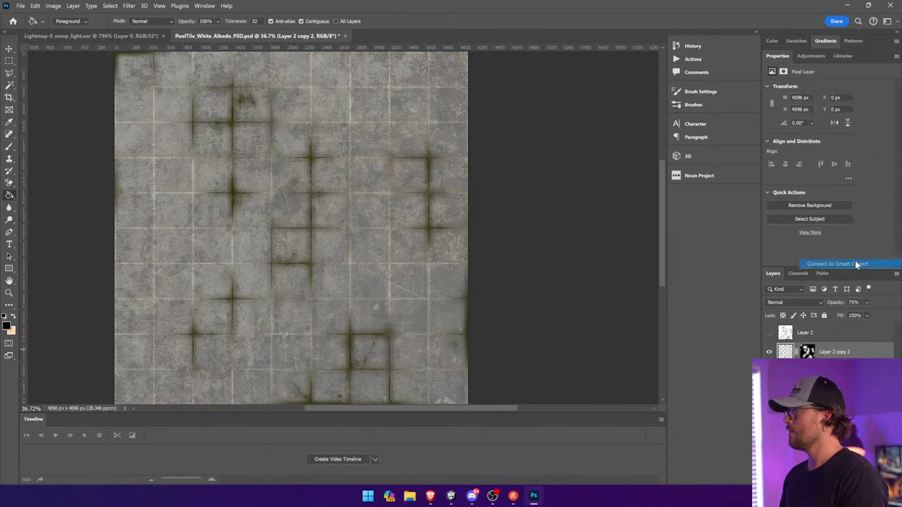
left_click(830, 479)
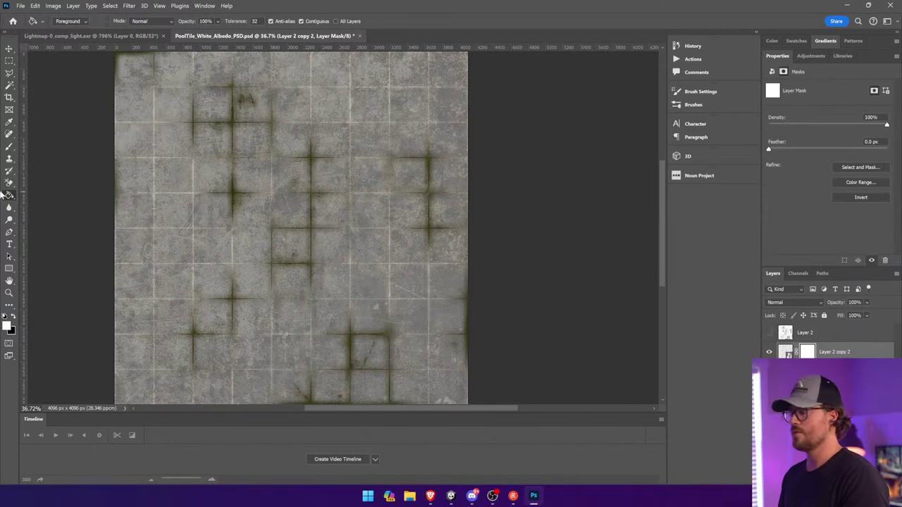
Fill the green grout layer's mask with black, brush white over scattered grout intersections to reveal the tint, and save the PSD
left_click(14, 317)
left_click(176, 262)
left_click(9, 146)
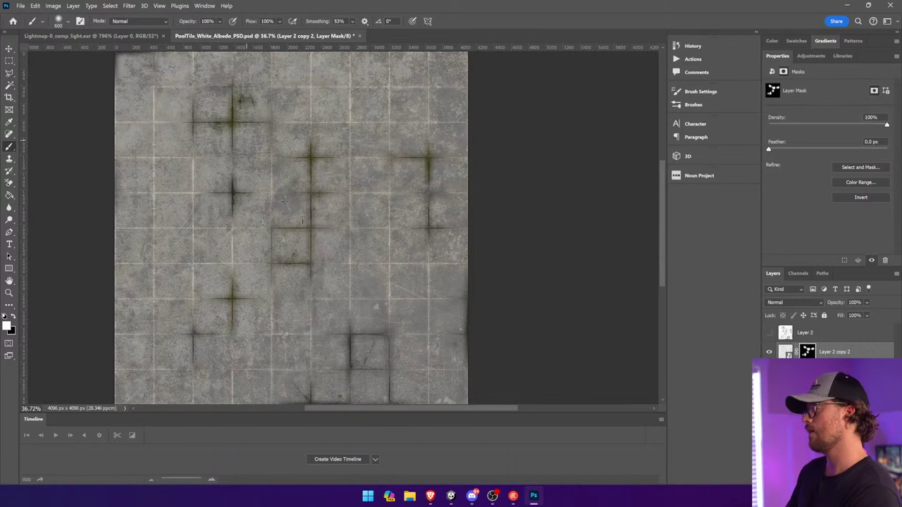
scroll(292, 386, "up", 1)
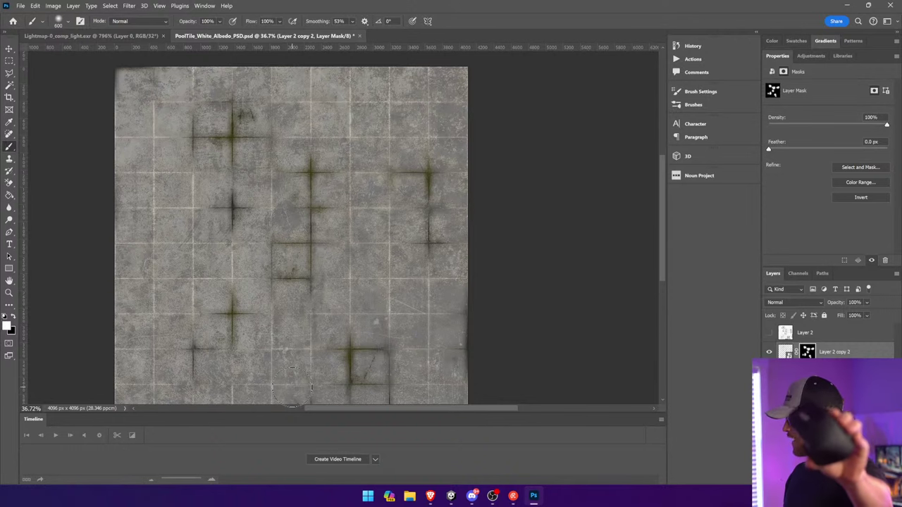
scroll(292, 386, "up", 1)
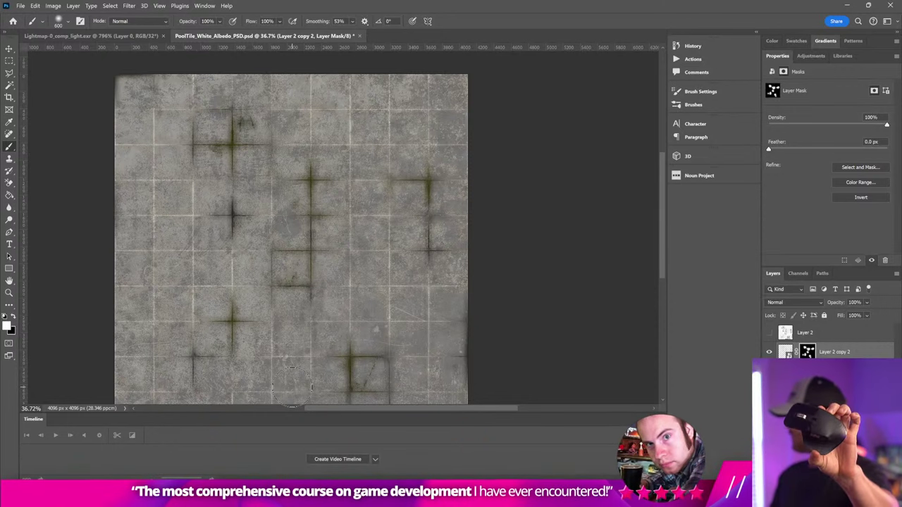
scroll(292, 386, "up", 1)
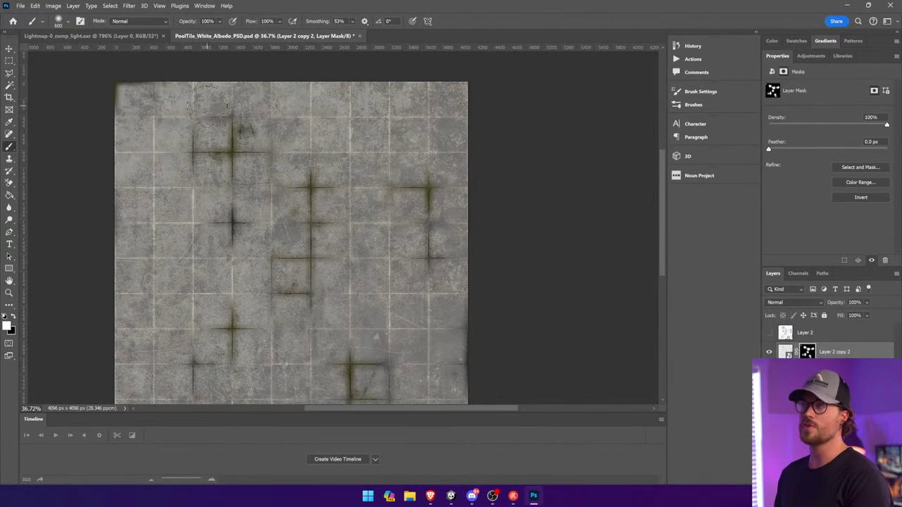
key("ctrl+s")
key("m")
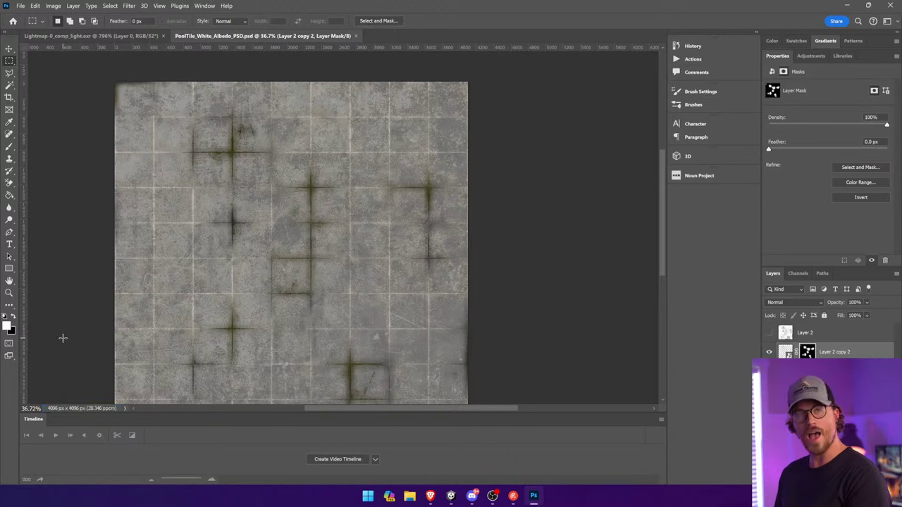
Switch to Unity and examine the green-tinted grout on the tiled wall between the columns from several angles
left_click(452, 497)
right_click_drag(379, 222, 291, 217)
key("w")
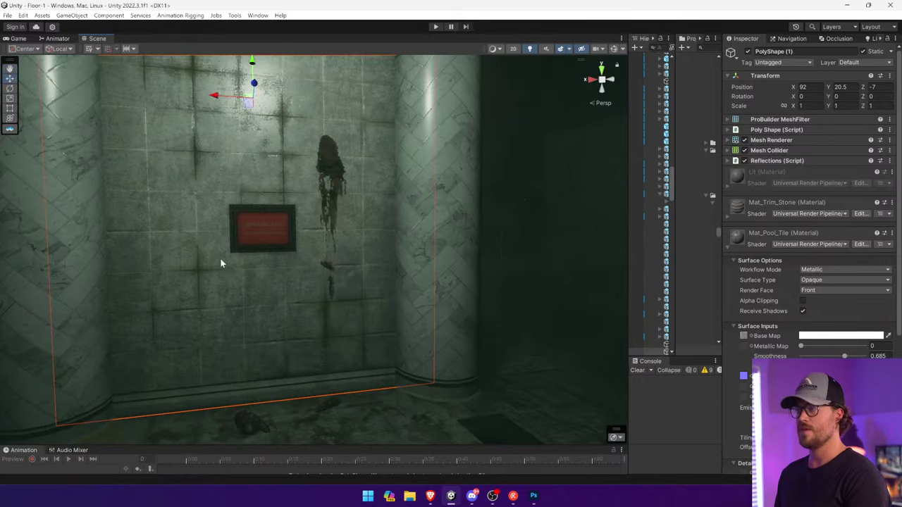
right_click_drag(221, 264, 683, 203)
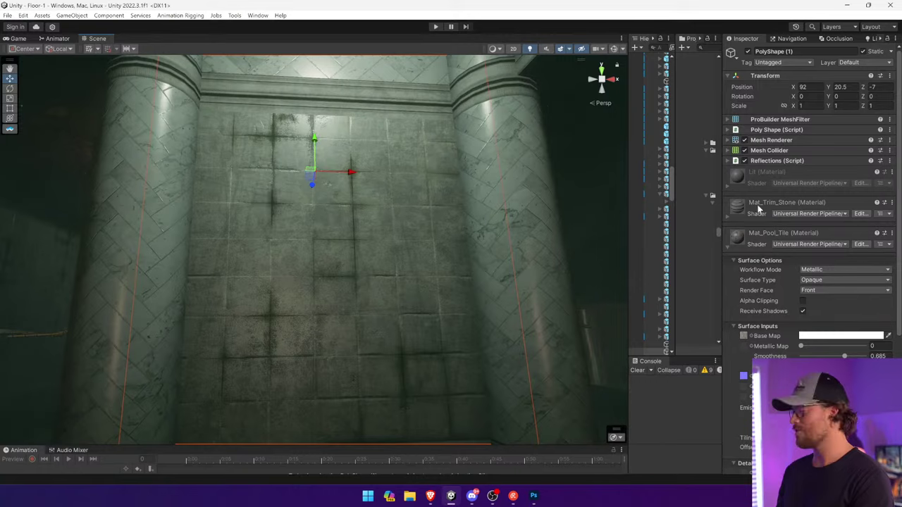
right_click_drag(461, 283, 8, 307)
right_click_drag(68, 303, 70, 301)
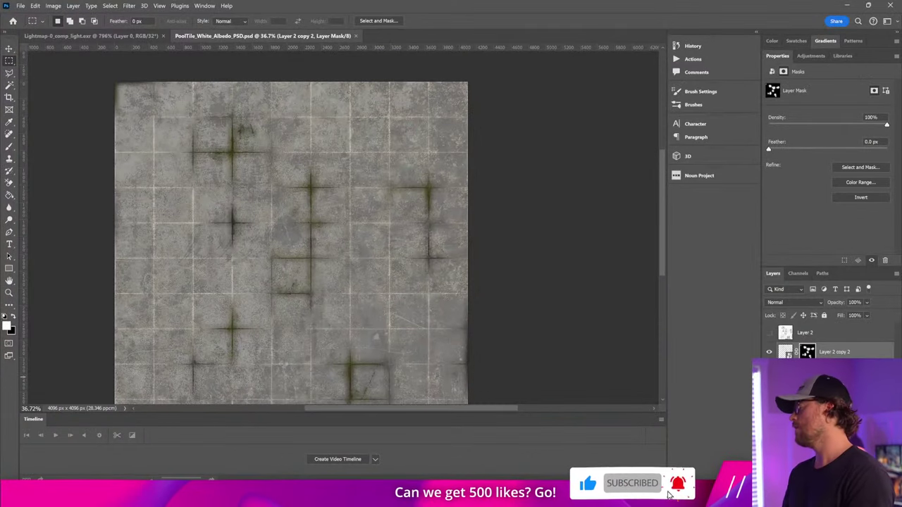
Back in Photoshop, add a layer and fill a narrow vertical selection about 26 by 529 px with a black fading gradient, then deselect
key("ctrl+shift+alt+n")
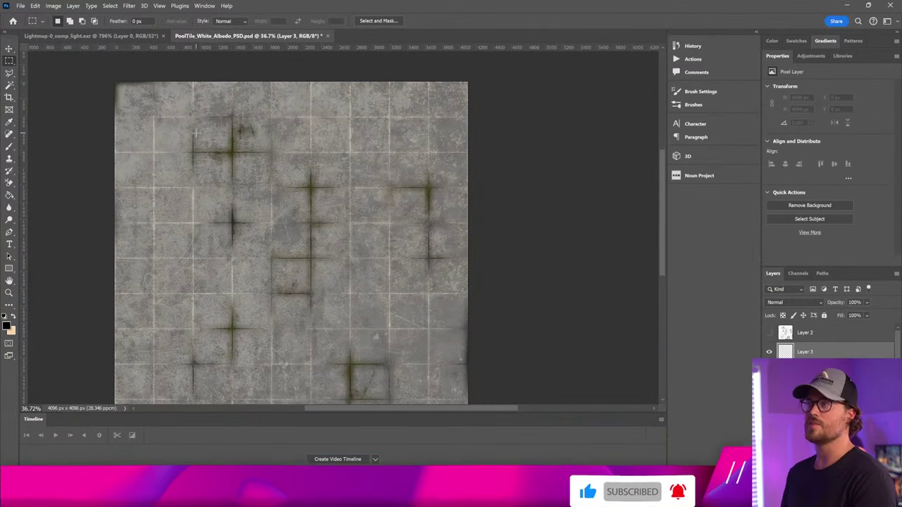
right_click(9, 60)
left_click(56, 61)
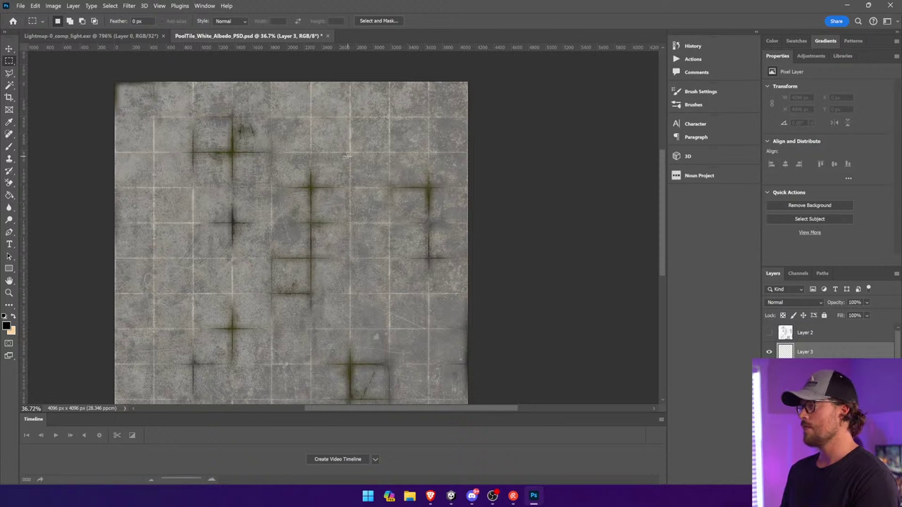
left_click_drag(350, 153, 352, 187)
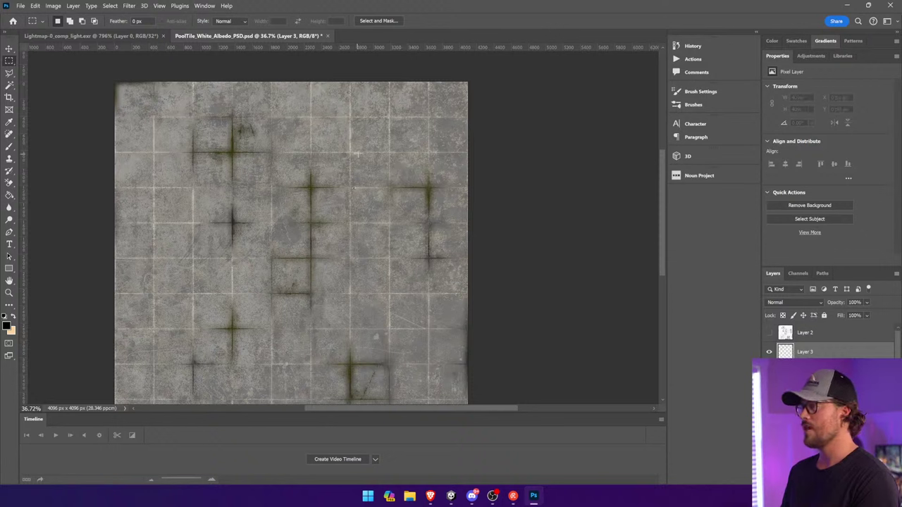
left_click_drag(357, 153, 359, 199)
left_click(10, 195)
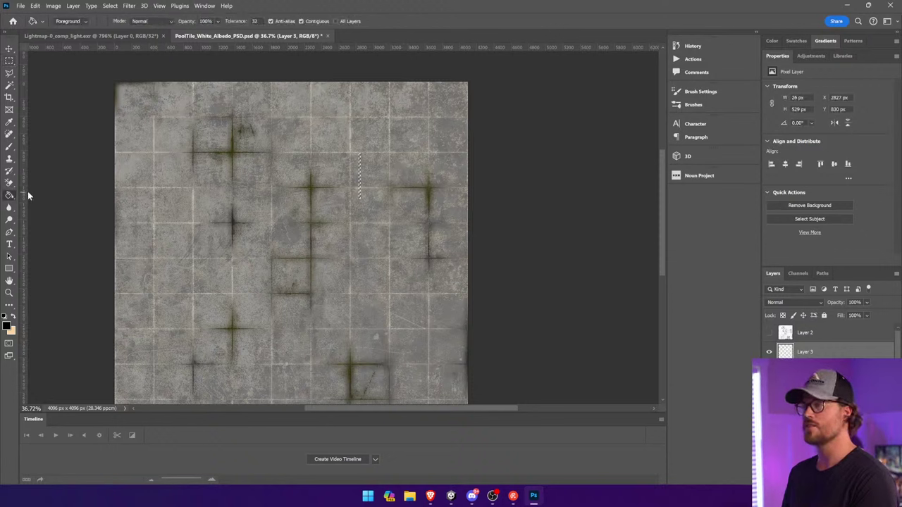
key("shift+g")
key("ctrl+d")
Apply Gaussian Blur to the dark vertical strip and merge the selected strip layers into one layer
left_click(161, 6)
left_click(142, 16)
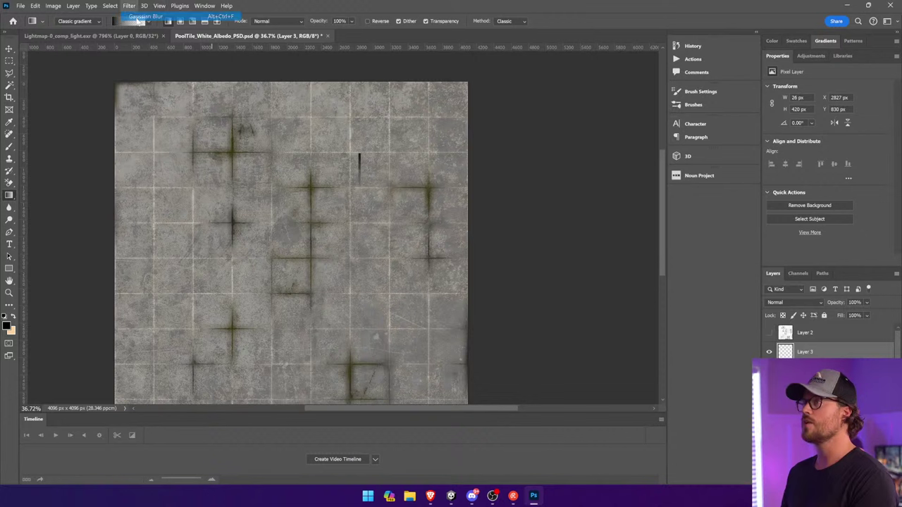
key("v")
key("ctrl+e")
key("ctrl+z")
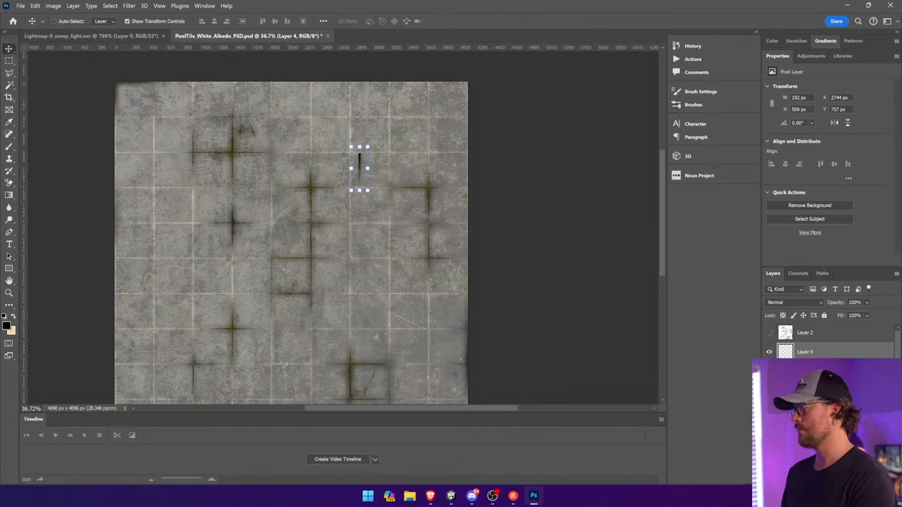
right_click(803, 356)
left_click(840, 236)
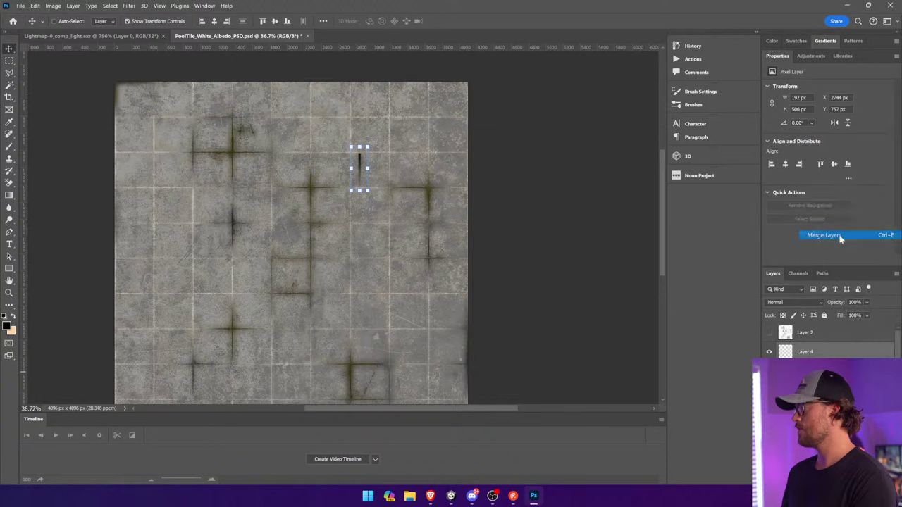
Apply a vertical Motion Blur to the dark streak layer with a 90° angle and a distance of 71 pixels
left_click(110, 5)
mouse_move(158, 118)
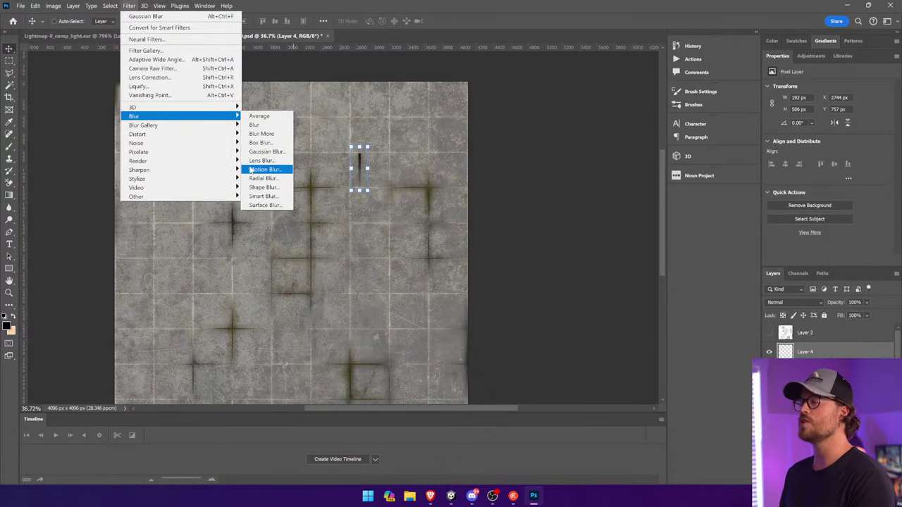
left_click(262, 170)
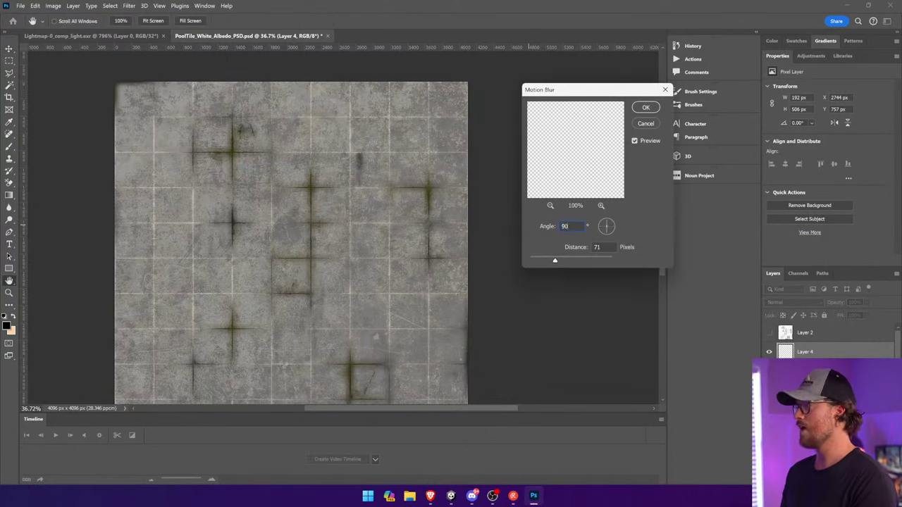
left_click(646, 107)
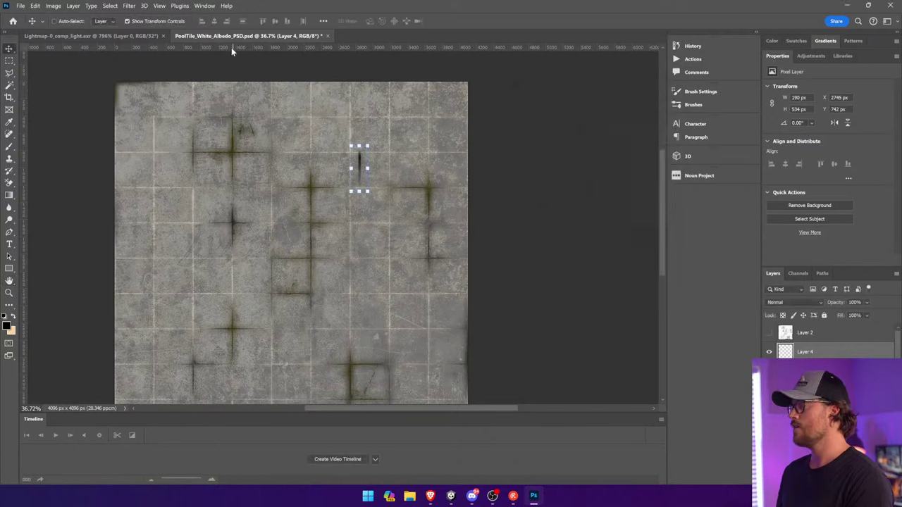
Apply a second Motion Blur with a 71-pixel distance to the same streak, readjusting the blur angle
left_click(129, 6)
mouse_move(141, 115)
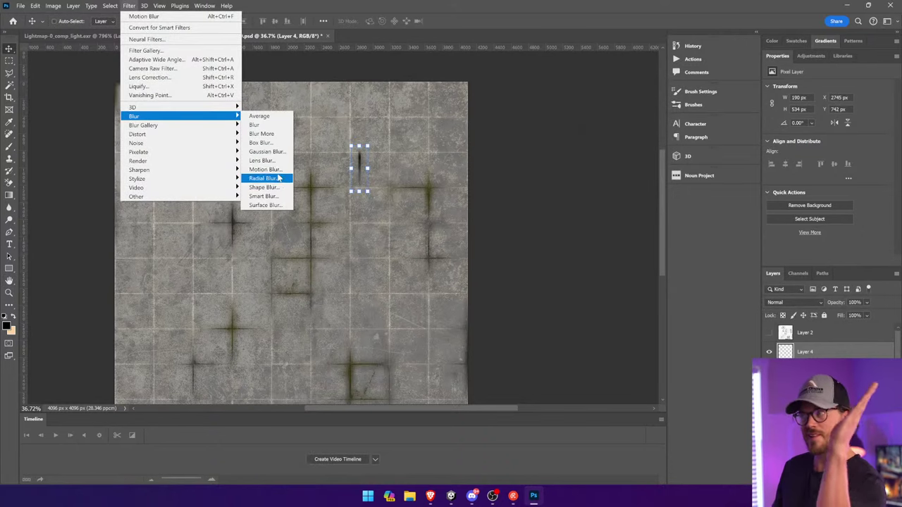
left_click(265, 169)
left_click(606, 233)
left_click_drag(606, 232, 608, 234)
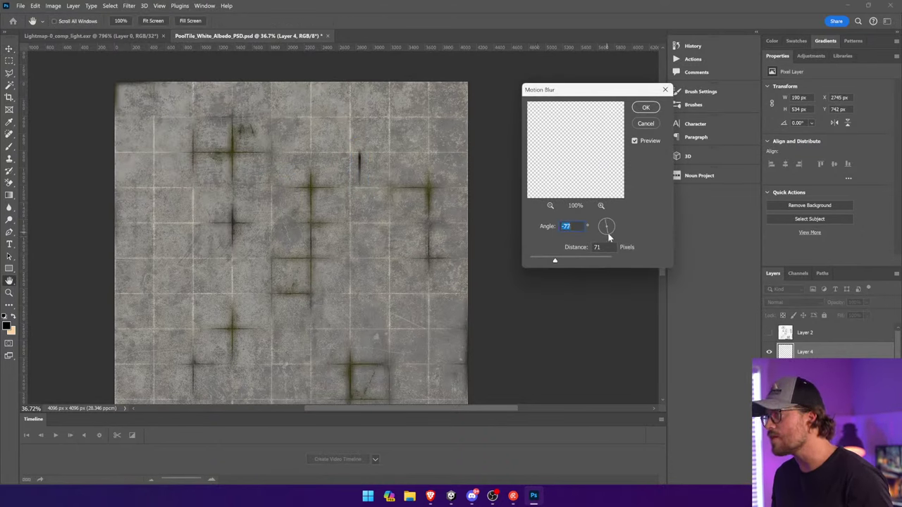
left_click(642, 110)
Scale the streak to about 143 by 408 px and duplicate it around the green-tinted grout intersections in the upper half of the tile
mouse_move(410, 170)
left_mouse_down()
mouse_move(404, 205)
mouse_move(368, 207)
mouse_move(365, 196)
left_mouse_up()
key("z")
mouse_move(292, 185)
left_mouse_down()
mouse_move(342, 252)
mouse_move(344, 237)
left_mouse_up()
key("Return")
mouse_move(331, 191)
left_mouse_down()
mouse_move(348, 214)
mouse_move(348, 173)
left_mouse_up()
left_click_drag(416, 198, 214, 130)
left_click_drag(225, 136, 463, 139, "alt")
left_click_drag(469, 209, 257, 225)
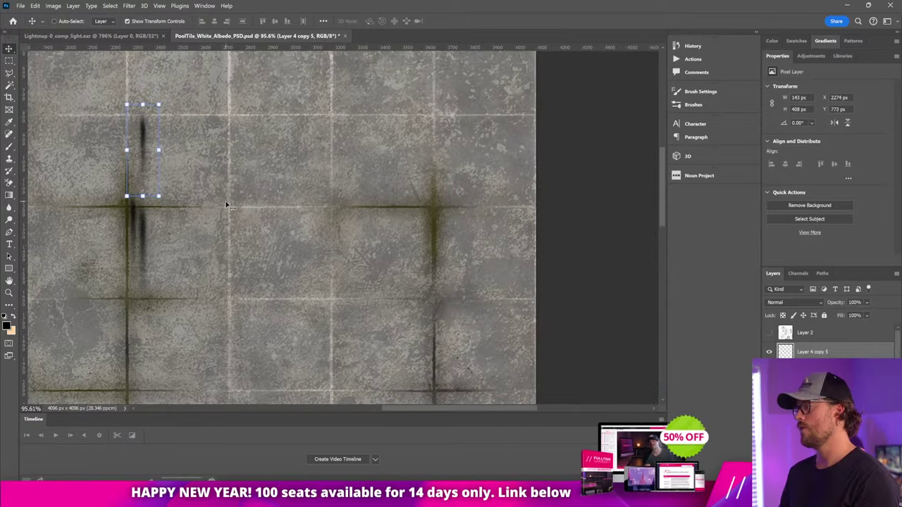
Duplicate the streak at the rightmost green grout intersection and nudge the copy right until it lines up with the vertical grout line
left_click_drag(212, 206, 478, 278)
left_click_drag(475, 278, 493, 294)
scroll(481, 243, "up", 5, "alt")
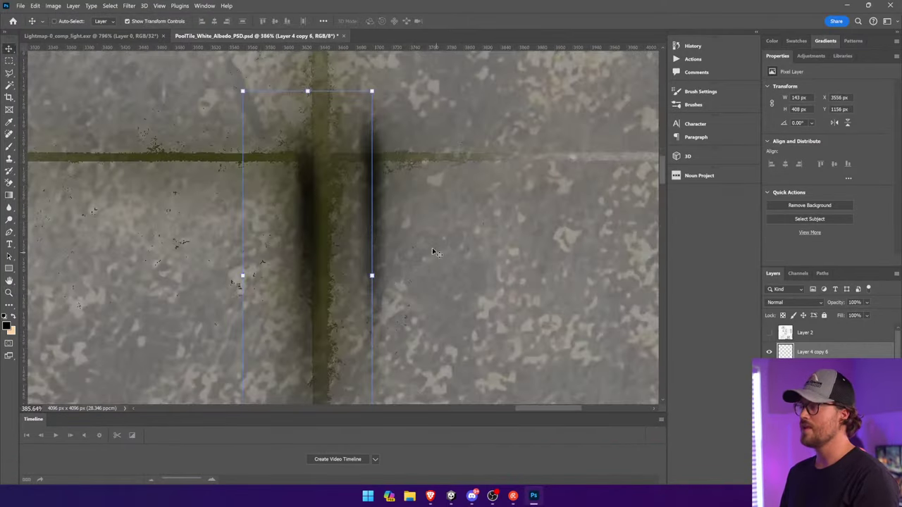
key("Right")
key("Right")
key("Right")
key("Right")
key("Right")
key("Right")
key("Right")
key("Right")
key("Right")
key("Right")
key("Right")
key("Right")
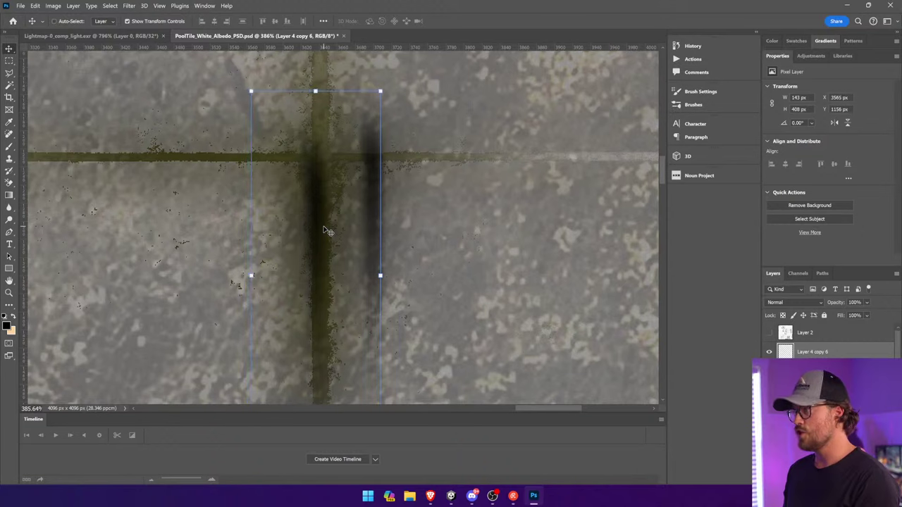
Duplicate the streak at the lower-left green grout intersection, shorten it to about 65% height, and place another copy beside it
key("ctrl+0")
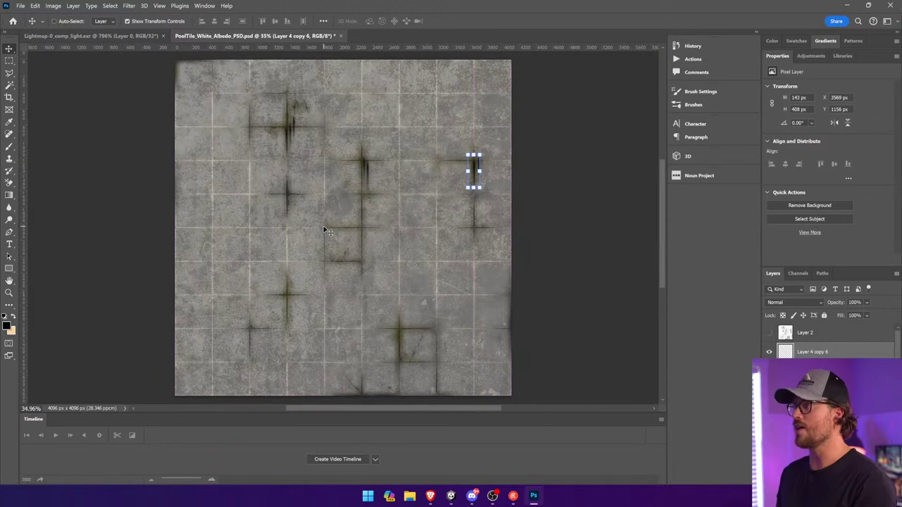
left_click_drag(466, 117, 276, 251, "alt")
key("z")
left_click_drag(223, 248, 355, 363)
key("v")
left_click_drag(346, 282, 345, 247, "shift")
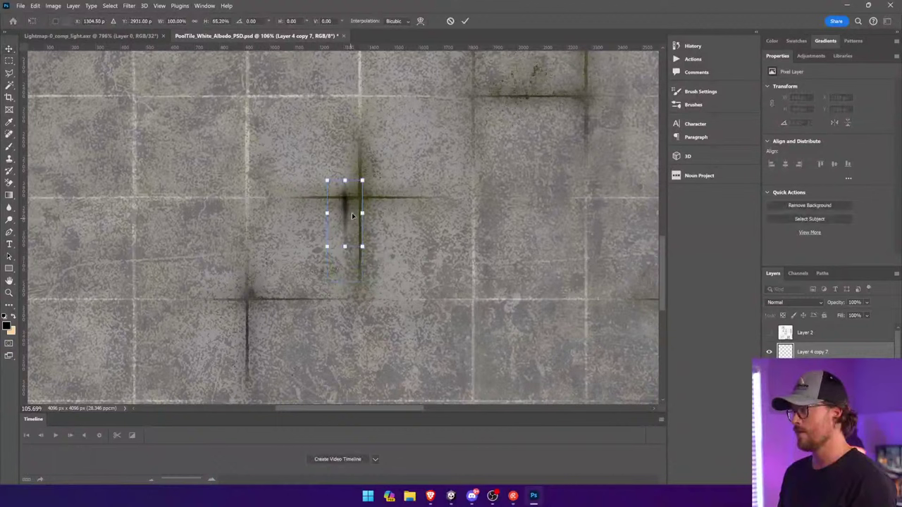
key("Return")
mouse_move(351, 215)
left_mouse_down()
mouse_move(366, 221)
mouse_move(356, 212)
left_mouse_up()
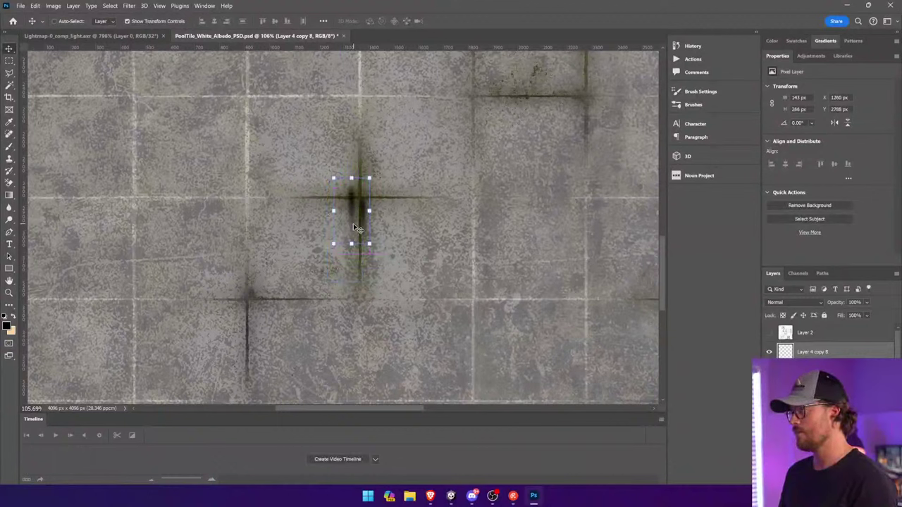
Select all the duplicated streak layers together and merge them into a single layer
scroll(837, 395, "down", 3)
left_click(837, 405, "shift")
right_click(837, 406)
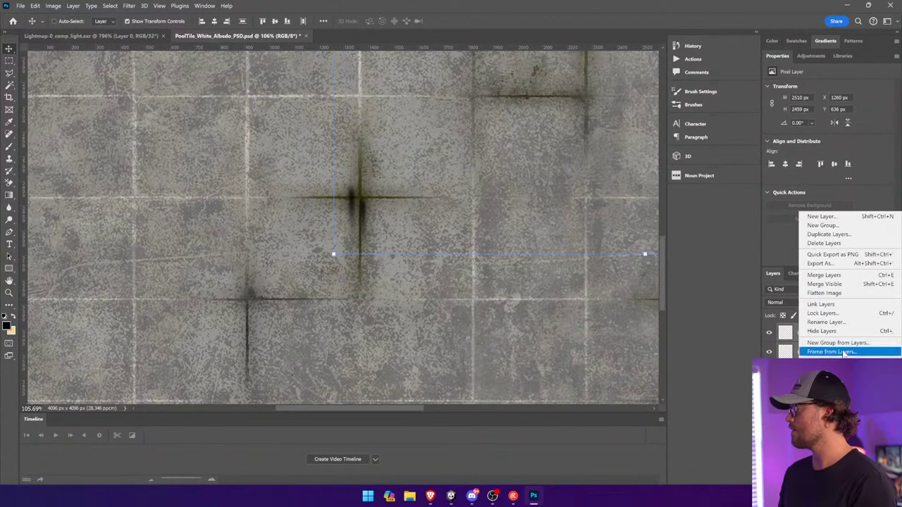
left_click(826, 275)
Delete the streak parts extending above the horizontal grout lines at the lower-left and central intersections
left_click(9, 61)
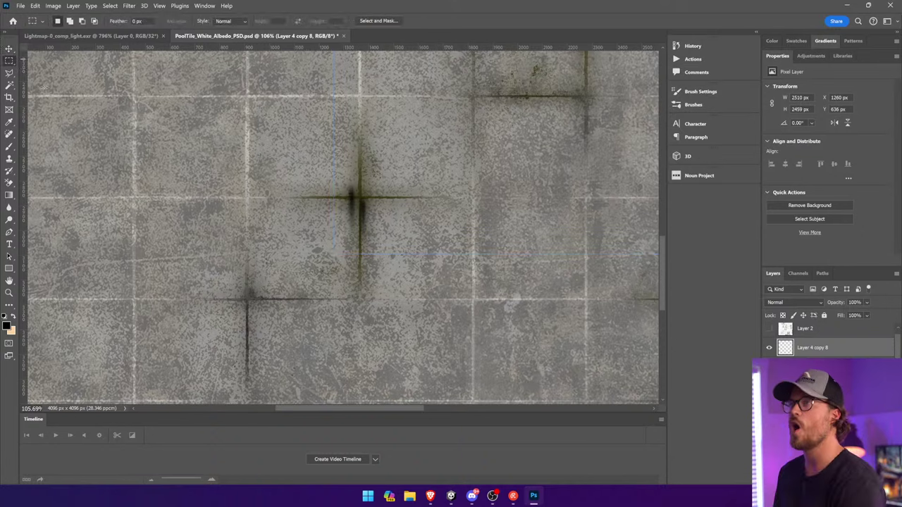
left_click_drag(292, 153, 428, 198)
key("Delete")
left_click_drag(478, 186, 422, 252)
left_click_drag(322, 126, 438, 172)
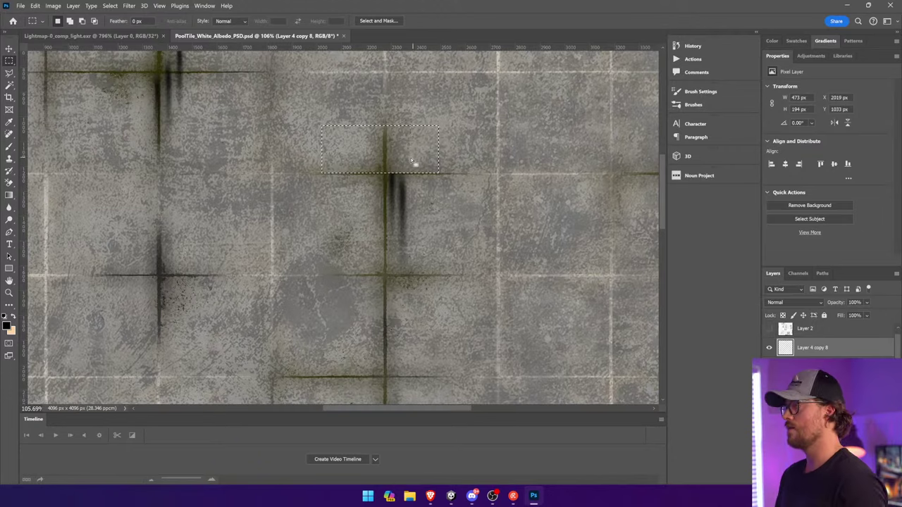
key("ctrl+d")
Delete the streak parts above the horizontal grout lines at the upper-left and rightmost intersections
left_click_drag(224, 172, 281, 264)
left_click_drag(320, 111, 191, 164)
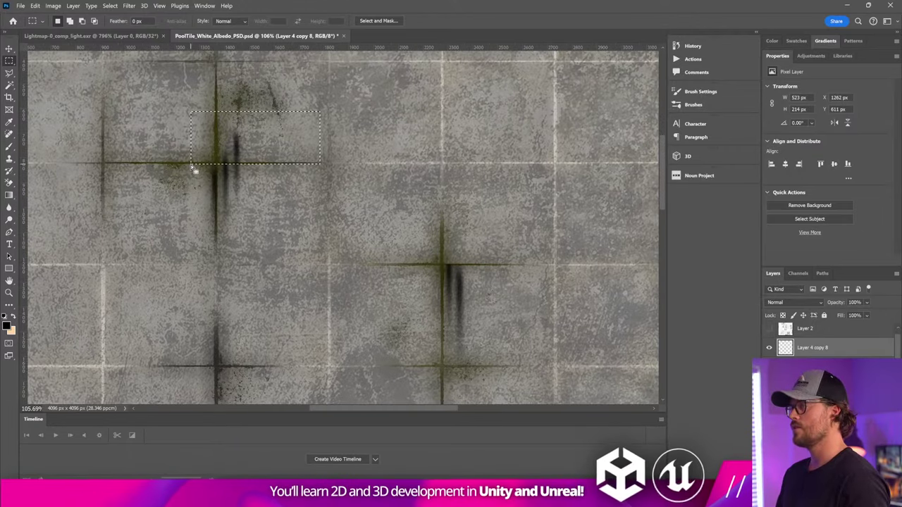
key("Delete")
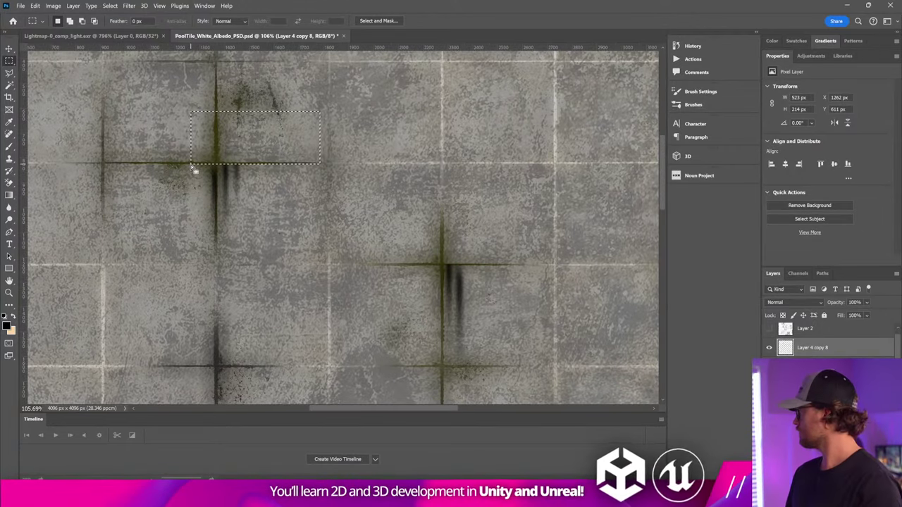
key("ctrl+d")
left_click_drag(539, 242, 332, 221)
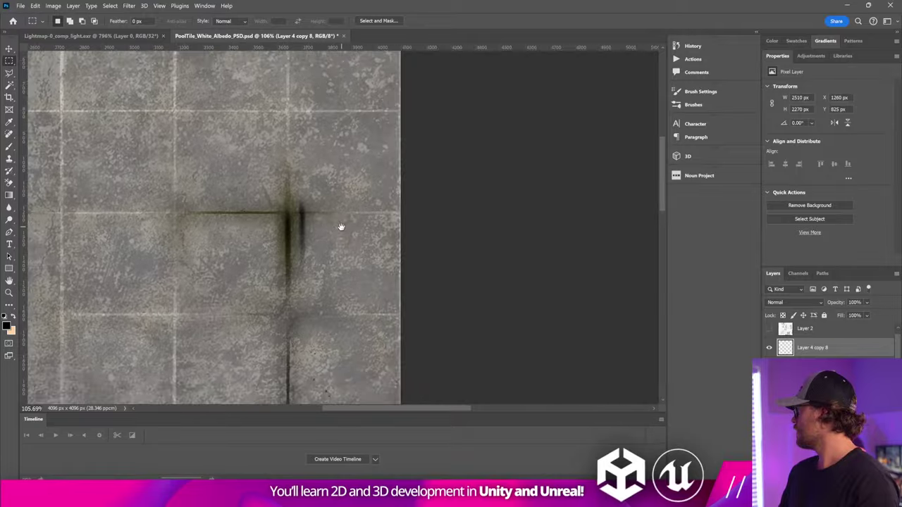
left_click_drag(236, 173, 284, 99)
left_click_drag(285, 98, 197, 125)
Lower the merged streak layer's opacity to about 42% and save the PSD
key("ctrl+0")
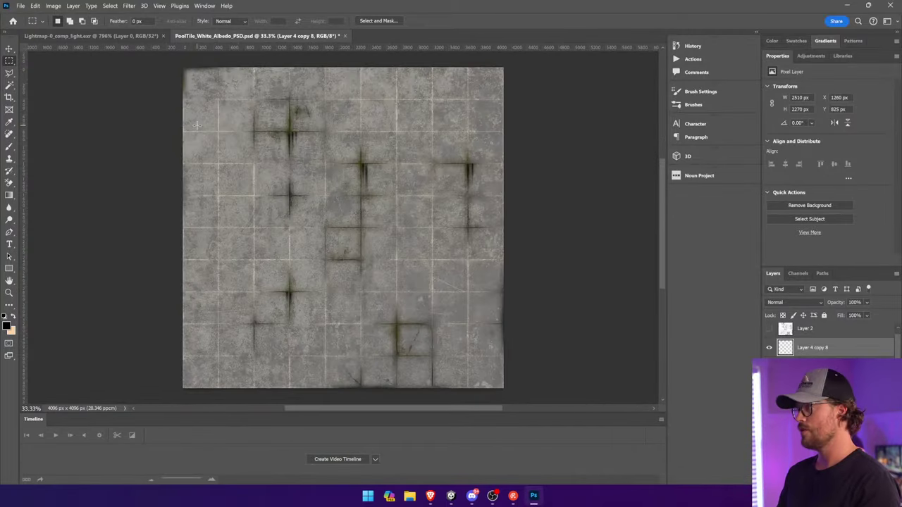
key("v")
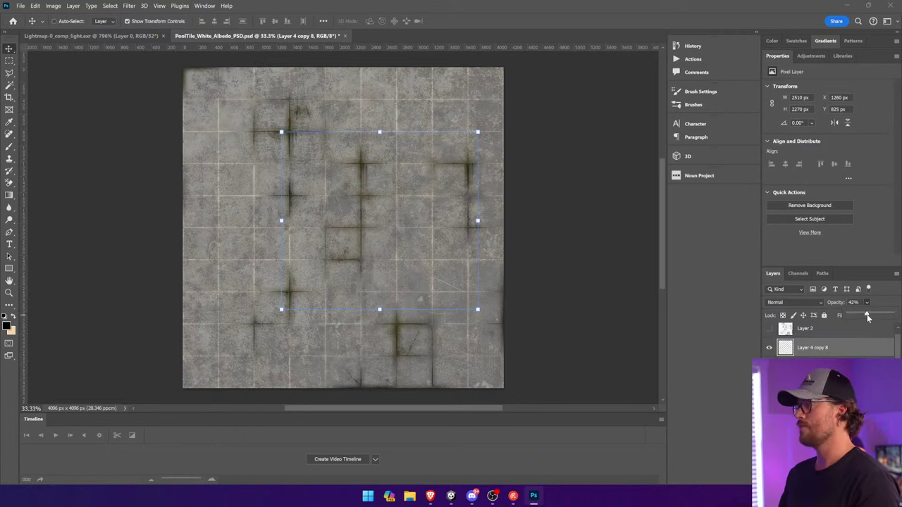
left_click(547, 272)
key("ctrl+s")
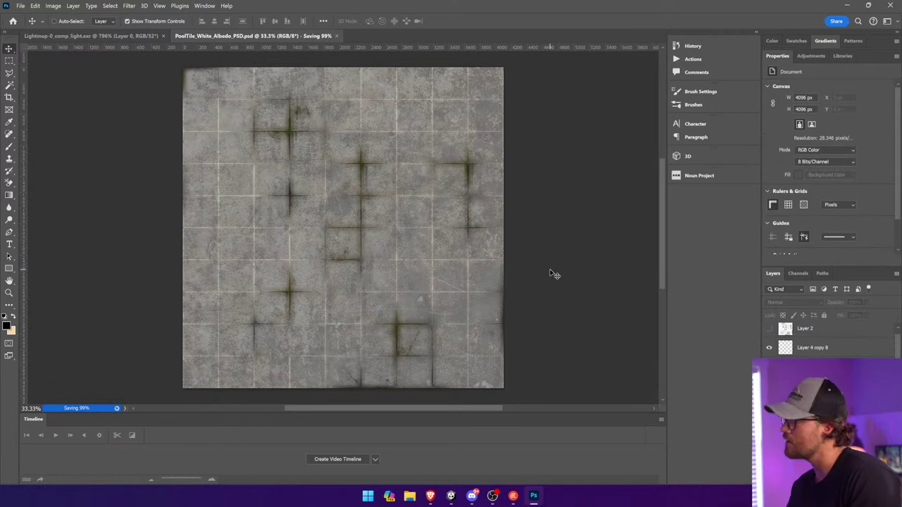
Switch to Unity, select the herringbone marble pillar beside the tiled wall, and locate its material's base map in the project
key("alt+Tab")
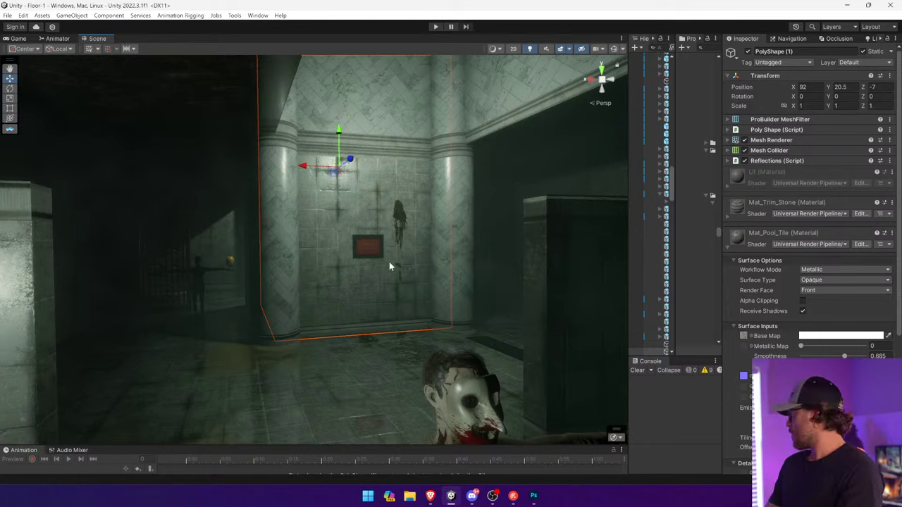
right_click_drag(389, 265, 367, 244)
left_click(367, 244)
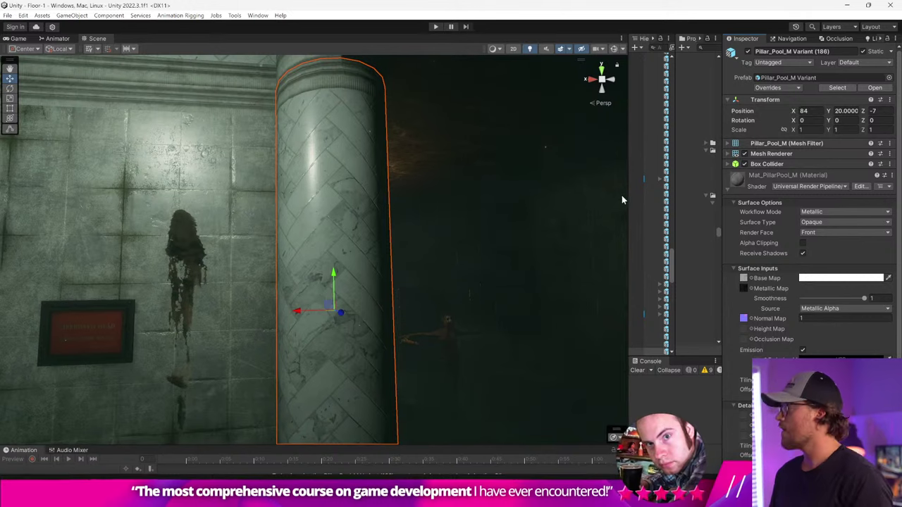
left_click_drag(627, 195, 434, 210)
left_click(743, 278)
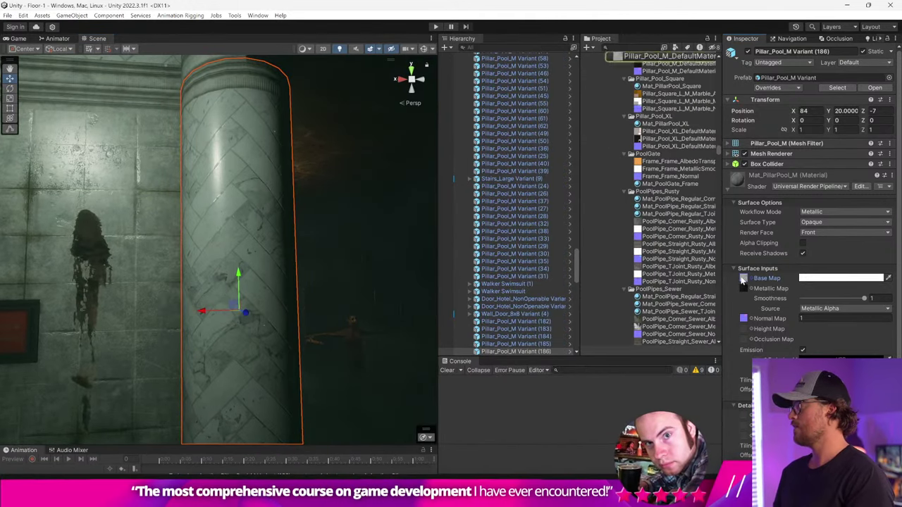
Open the Pillar_Pool_M_DefaultMaterial_AlbedoTransparency texture from the project files in Photoshop
scroll(703, 251, "up", 2)
left_click(647, 112)
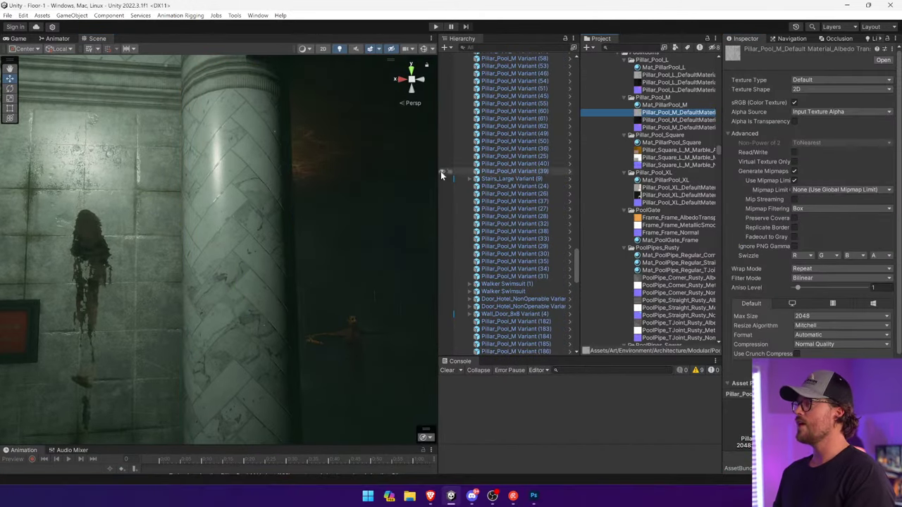
left_click_drag(440, 171, 268, 195)
left_click(655, 115)
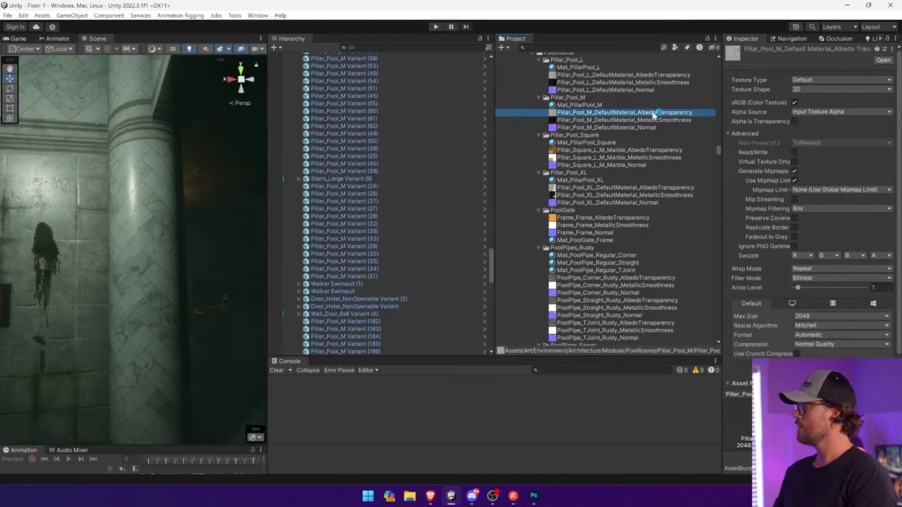
double_click(655, 115)
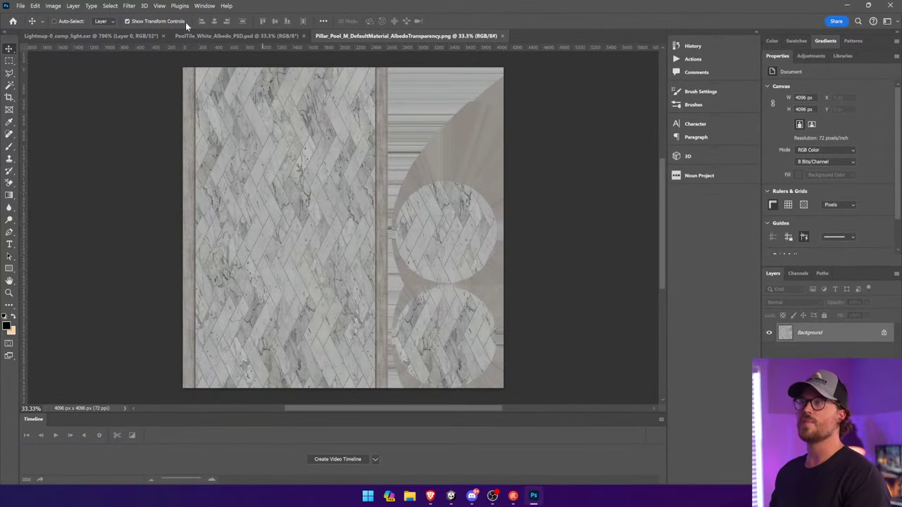
Save the pillar texture as a Photoshop file named Pillar_Pool_M_DefaultMaterial_AlbedoTransparency_PSD in the Pillar_Pool_M folder
left_click(21, 6)
left_click(42, 117)
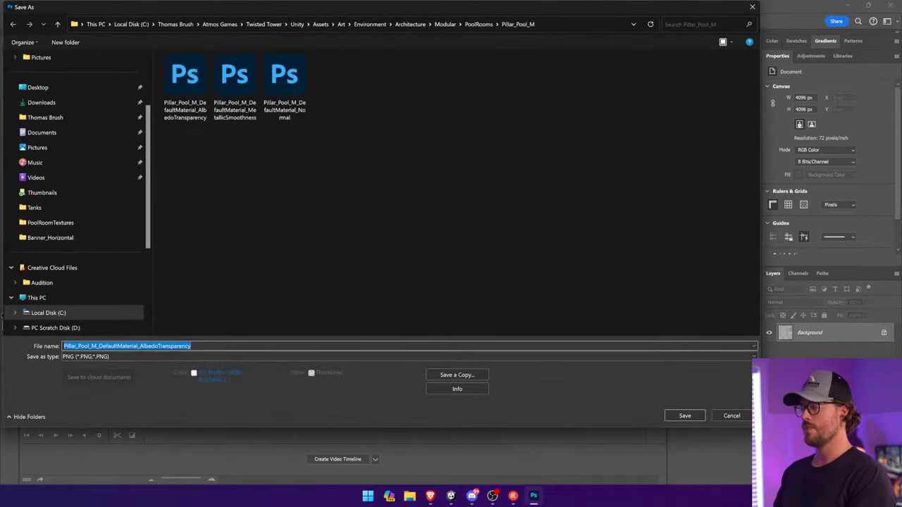
left_click(191, 346)
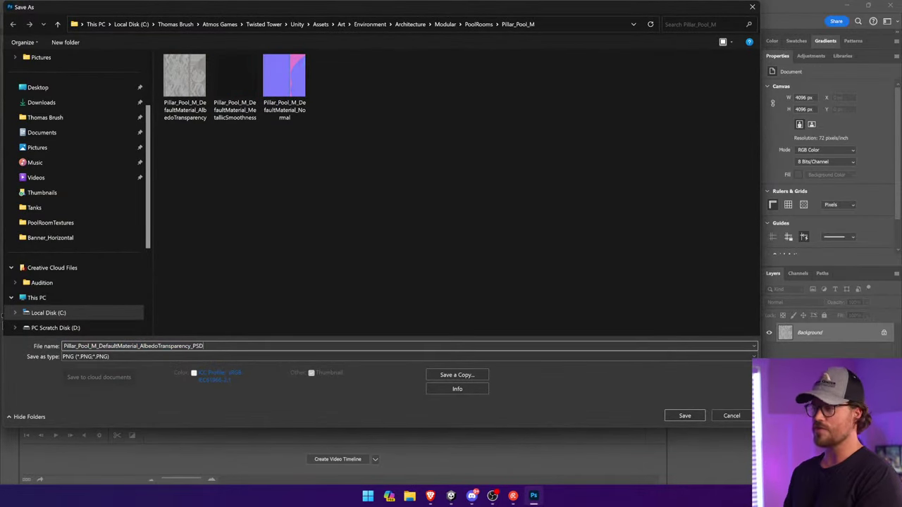
left_click(149, 358)
left_click(140, 364)
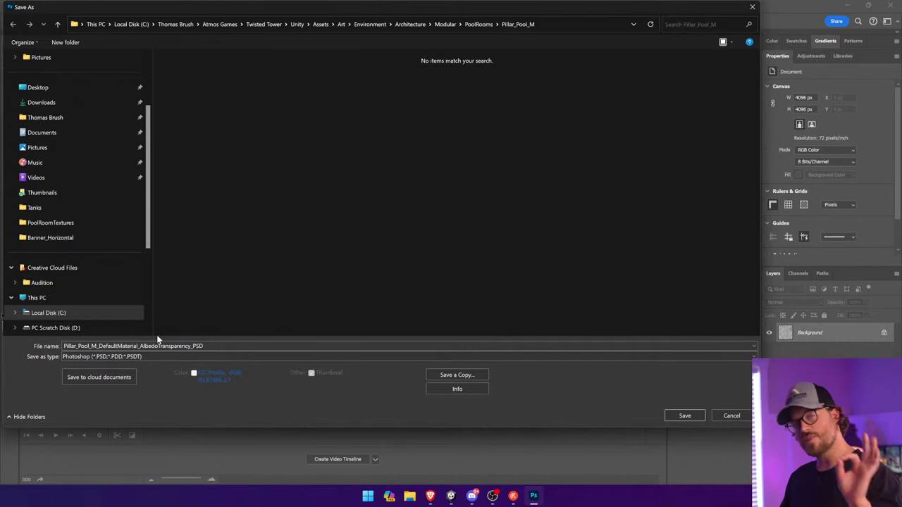
left_click(679, 416)
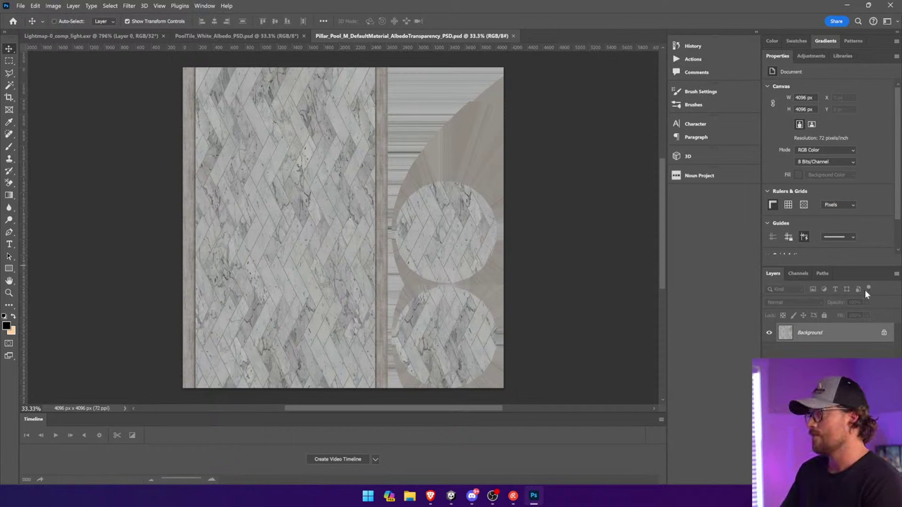
Unlock the pillar's background layer and paste the grunge texture from PoolTile_White_Albedo_PSD.psd onto a new layer above it
left_click(885, 334)
key("ctrl+shift+alt+n")
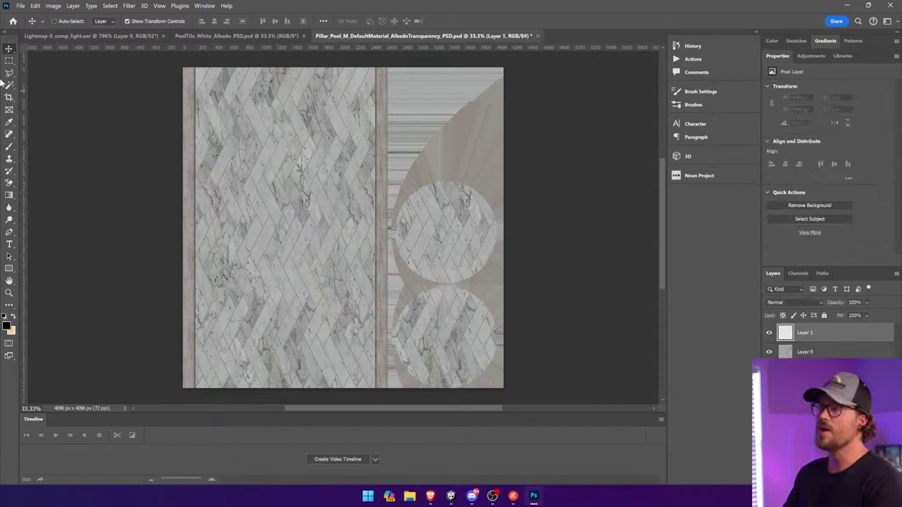
left_click(257, 36)
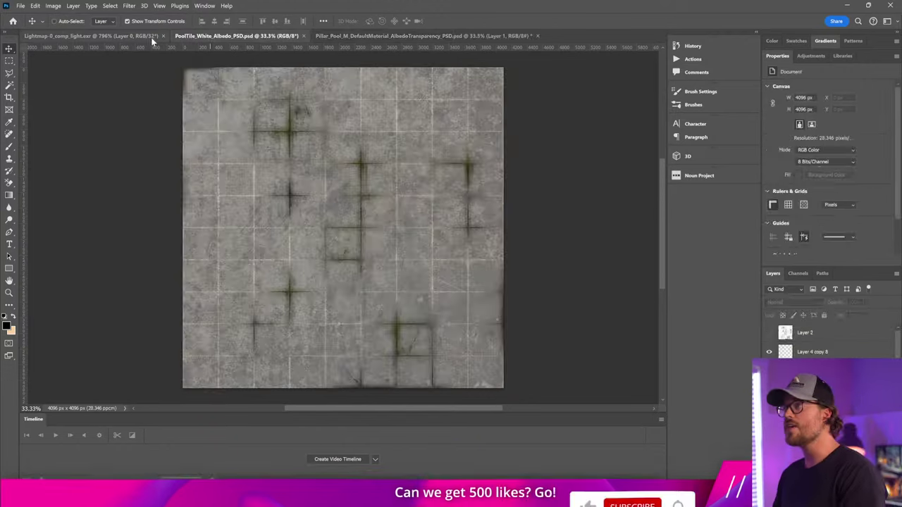
left_click(459, 36)
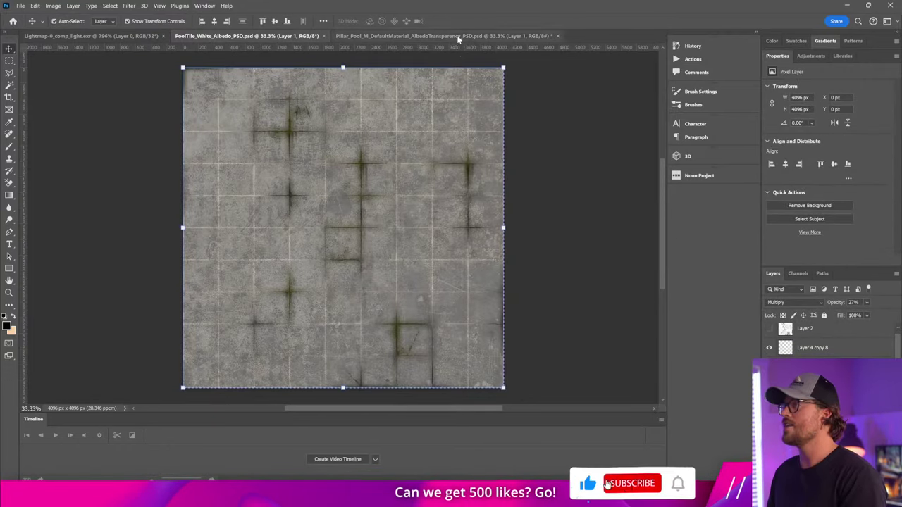
key("ctrl+v")
Blend the grunge layer over the pillar texture with Multiply at 24% opacity and save the file with maximum compatibility
left_click(793, 302)
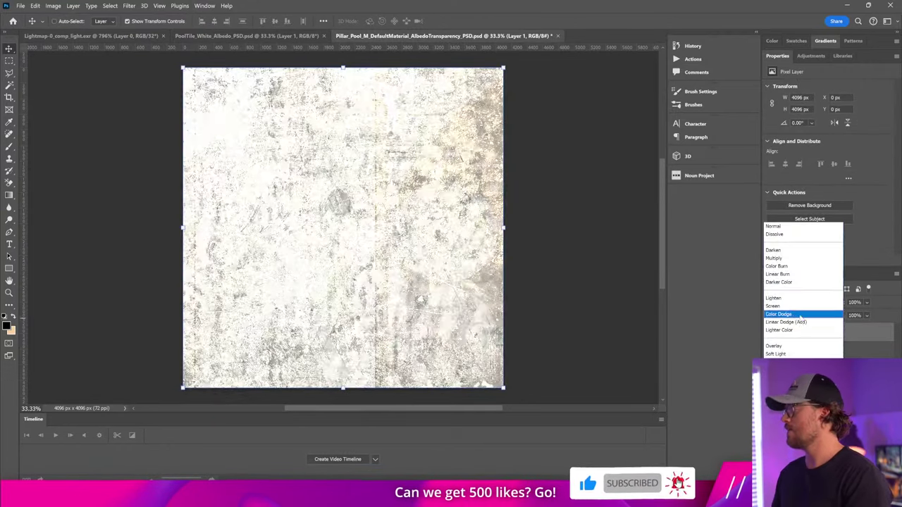
left_click(784, 259)
left_click(867, 303)
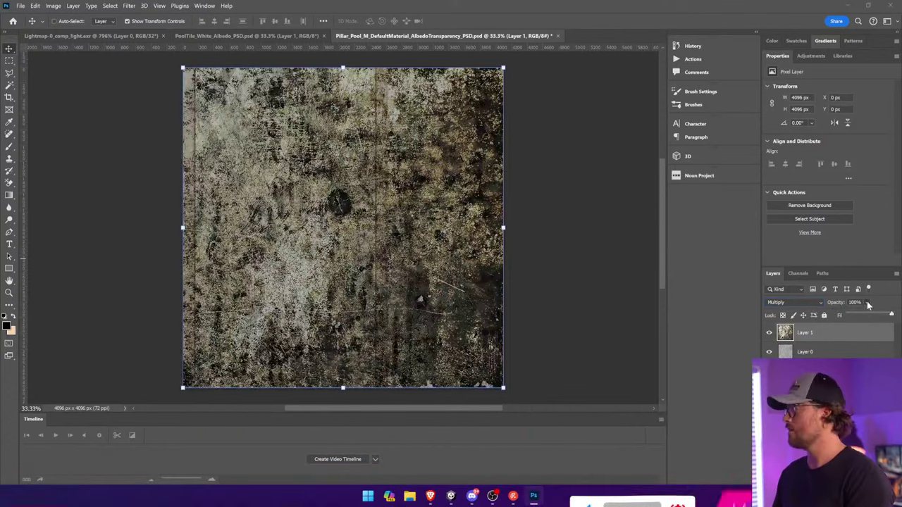
left_click_drag(892, 314, 860, 315)
key("ctrl+s")
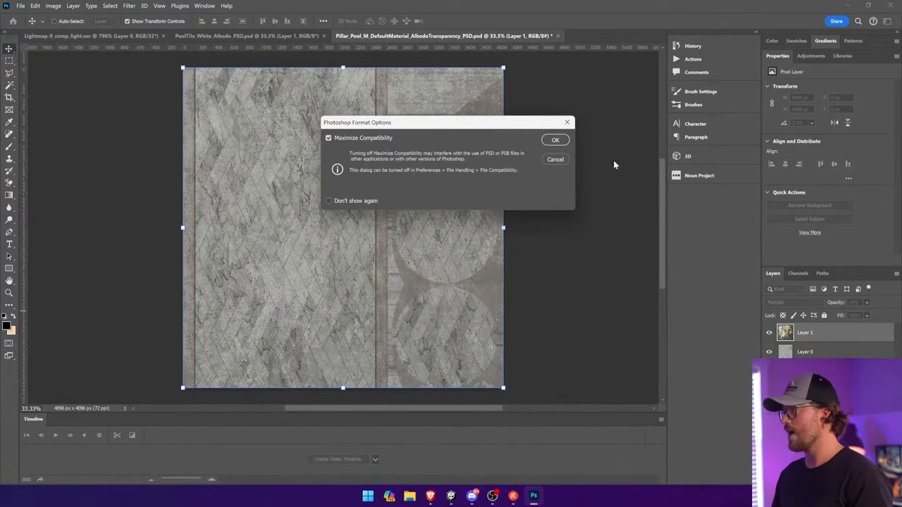
left_click(556, 140)
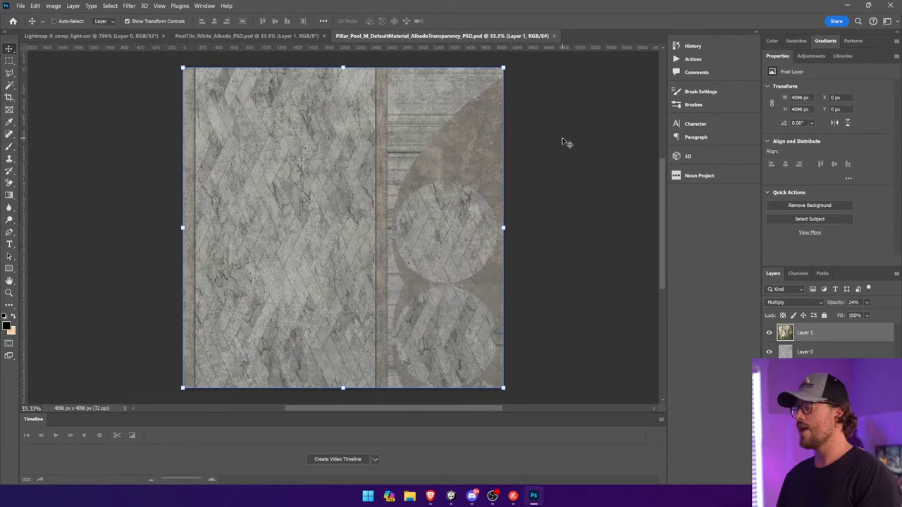
Switch to Unity, select the herringbone pillar and assign Pillar_Pool_M_DefaultMaterial_AlbedoTransparency_PSD as its material's base map
left_click(452, 495)
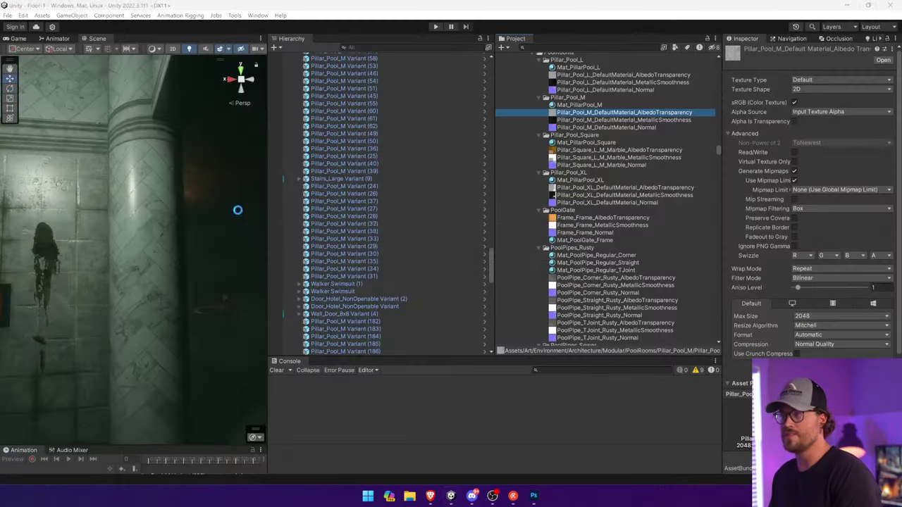
left_click_drag(270, 216, 435, 224)
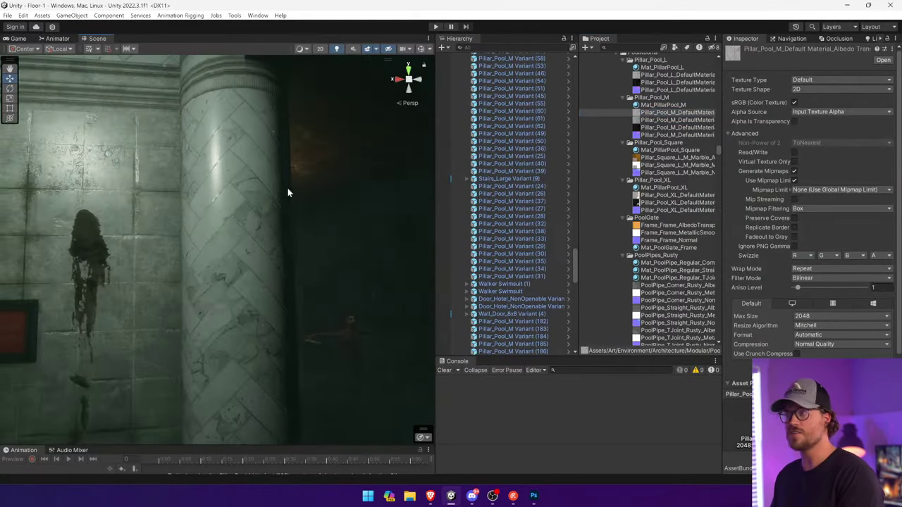
left_click(257, 189)
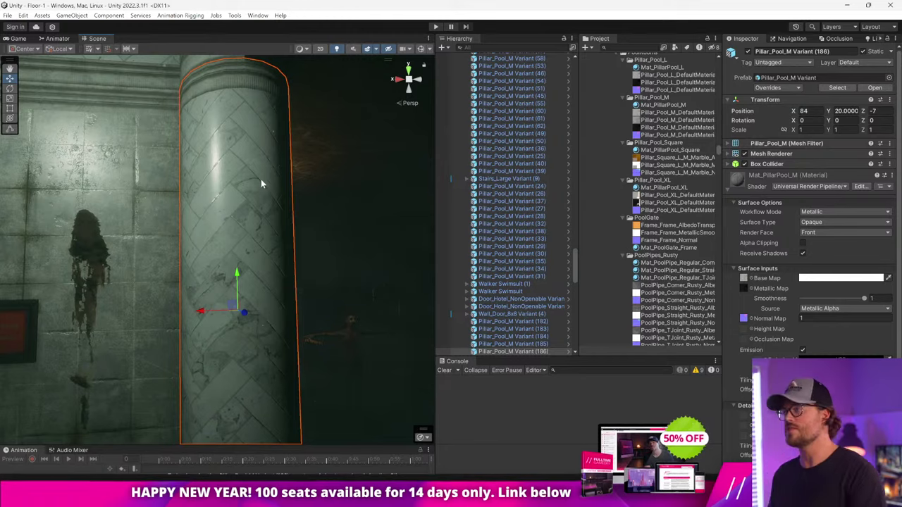
right_click_drag(260, 182, 335, 193)
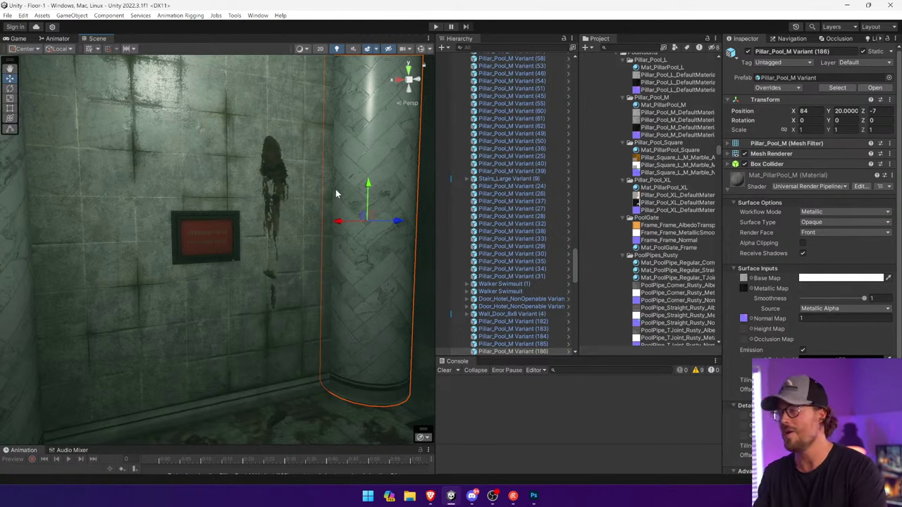
left_click(744, 279)
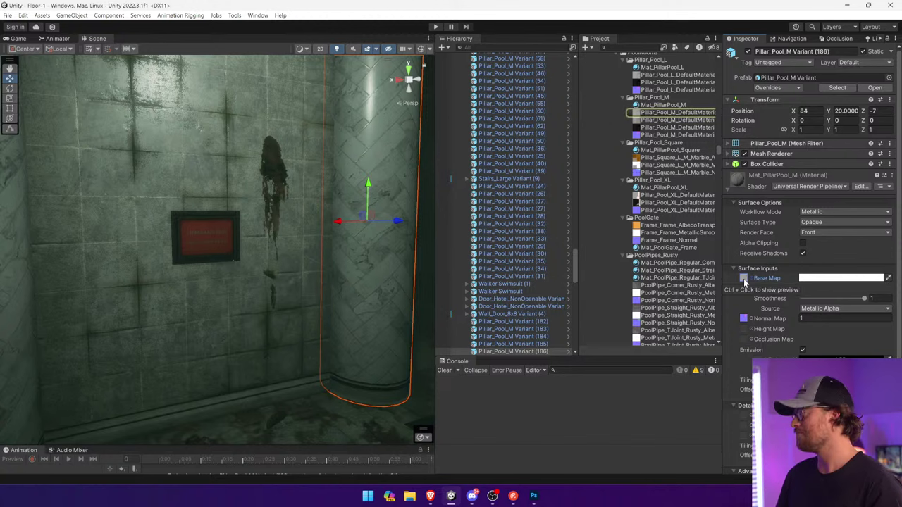
left_click_drag(435, 195, 425, 195)
left_click_drag(677, 121, 744, 279)
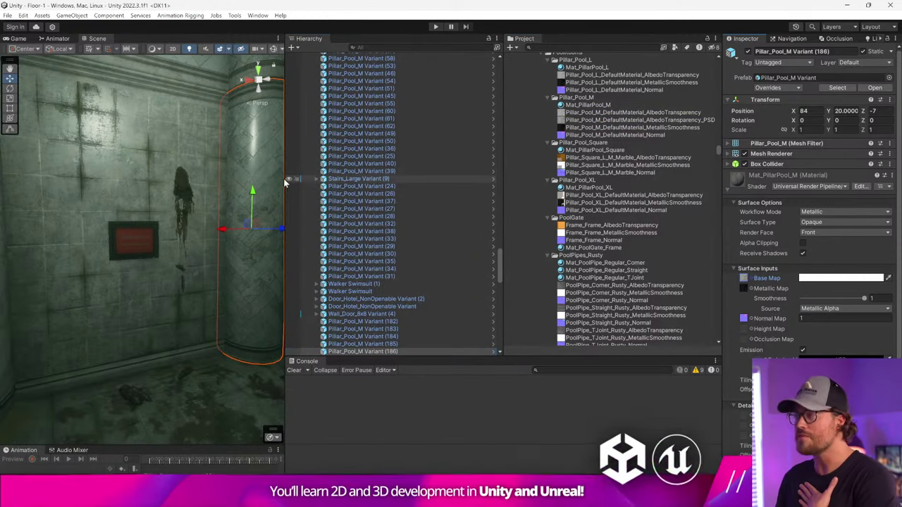
left_click_drag(283, 178, 451, 179)
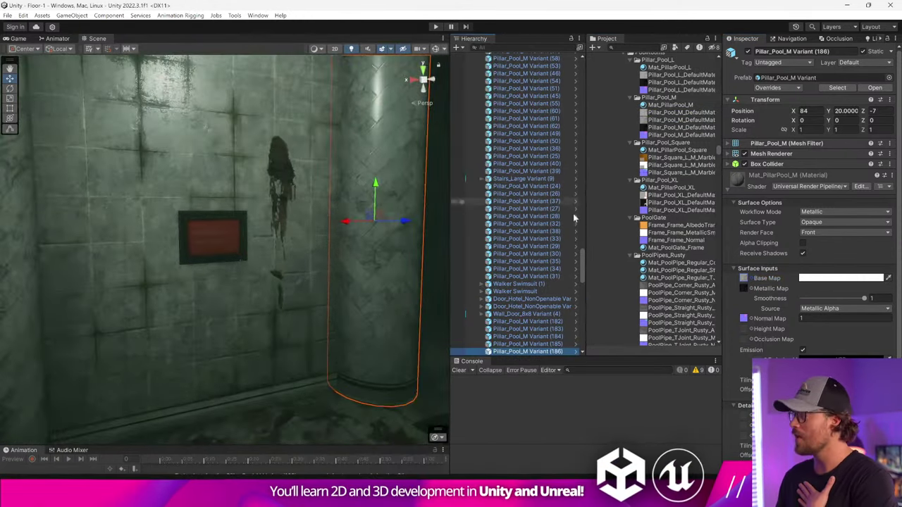
Return to the pillar texture in Photoshop, select the light tile areas of Layer 0 by color, and add a new layer above the grunge
double_click(744, 278)
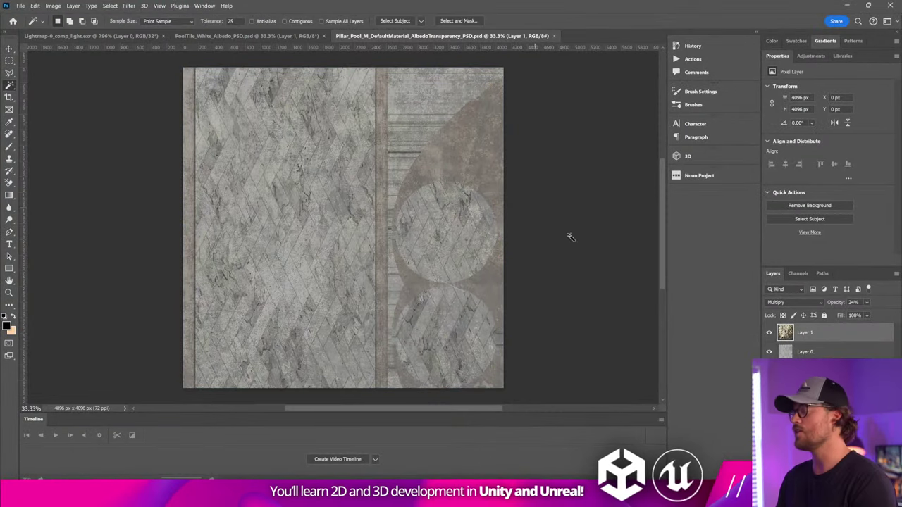
left_click(805, 352)
left_click(296, 265)
key("ctrl+j")
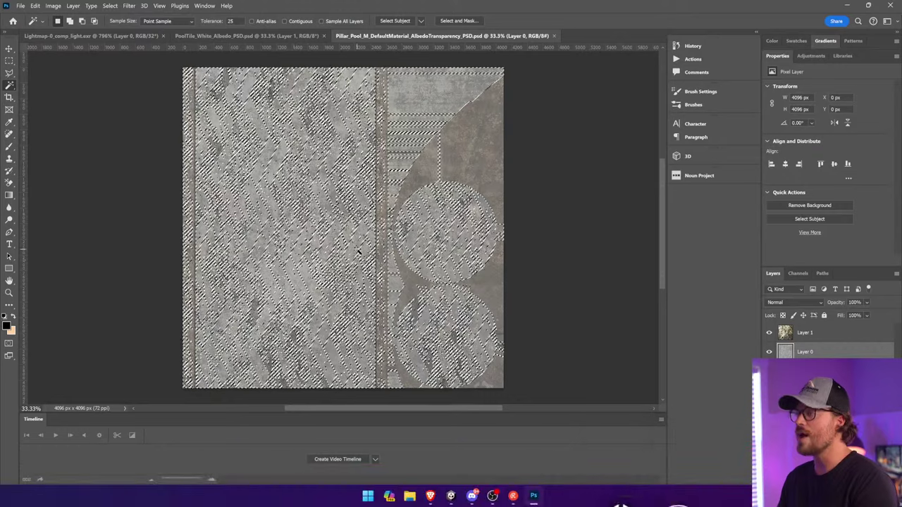
left_click_drag(810, 353, 812, 327)
Try filling the selected light tile areas with a black gradient on the new layer, and undo the fills
left_click(9, 195)
left_click_drag(302, 282, 309, 353)
left_click_drag(296, 310, 296, 392)
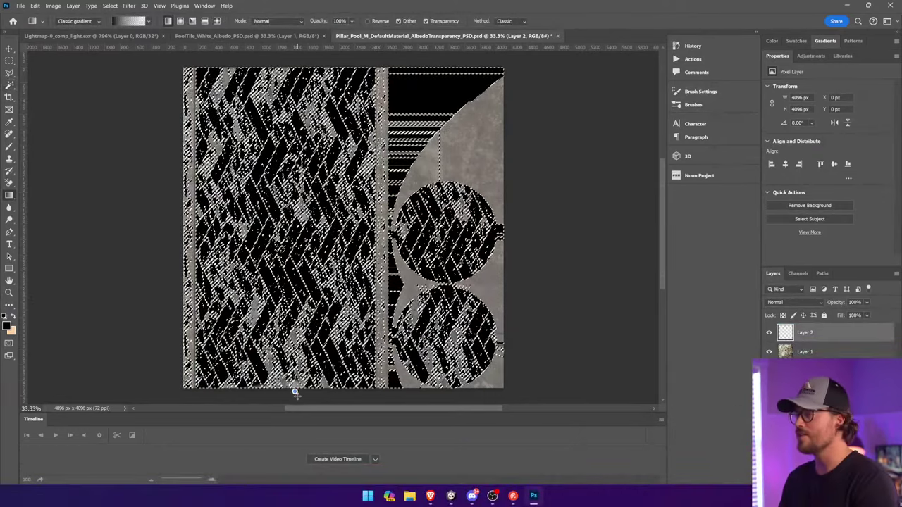
key("ctrl+z")
key("ctrl+z")
key("ctrl+z")
key("ctrl+z")
key("ctrl+z")
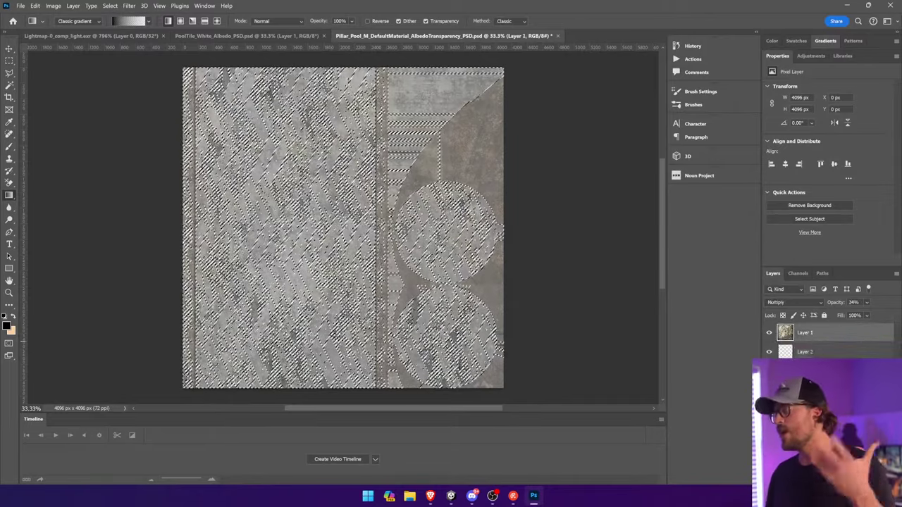
Place the new layer above the grunge, invert the selection, and fill the grout and crack areas with black gradients
key("ctrl+bracketright")
left_click(110, 6)
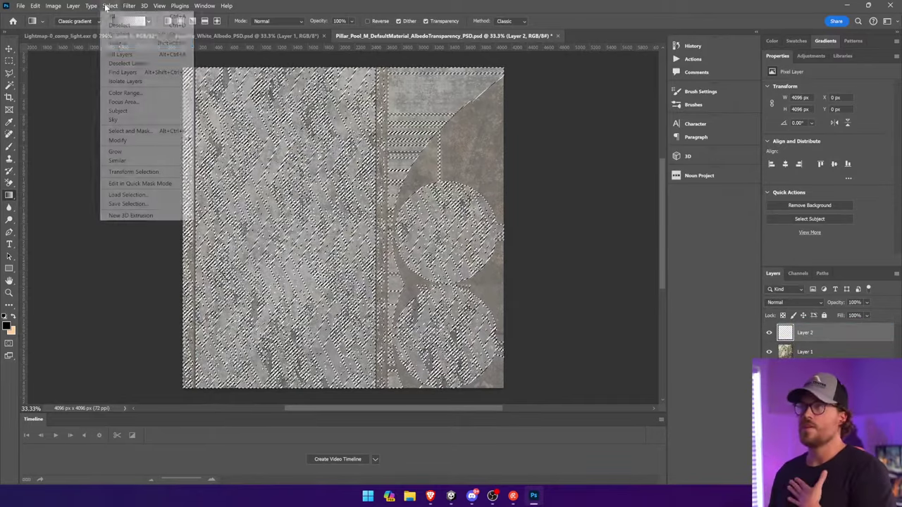
left_click(118, 44)
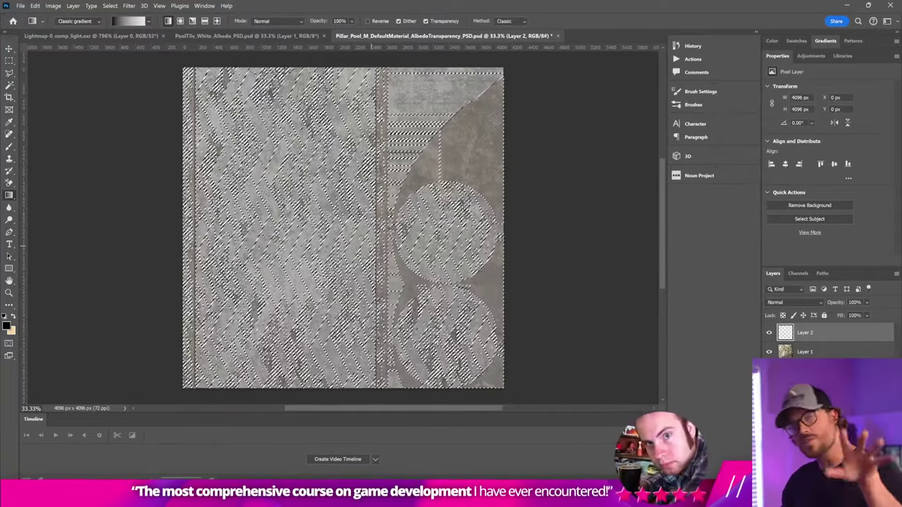
left_click_drag(371, 245, 392, 321)
left_click_drag(431, 358, 442, 380)
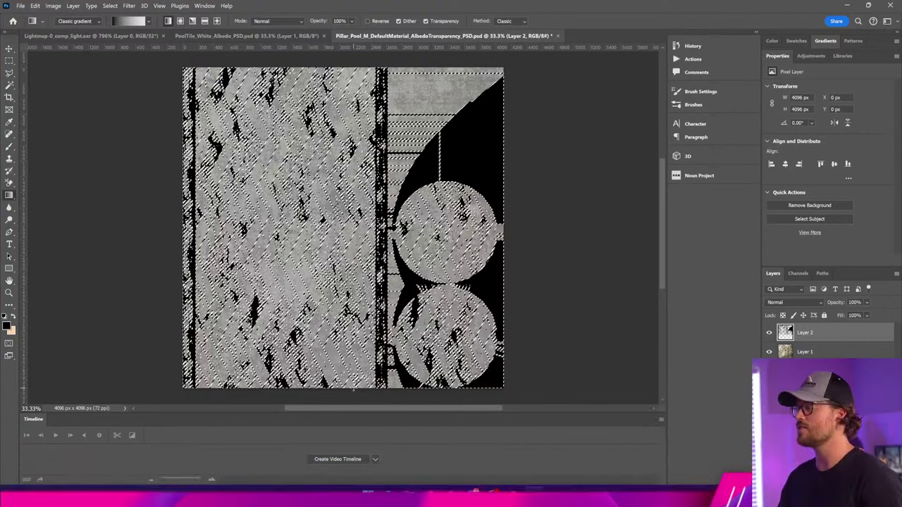
Set the black grout and crack layer to Overlay blending at 51% opacity
left_click(792, 301)
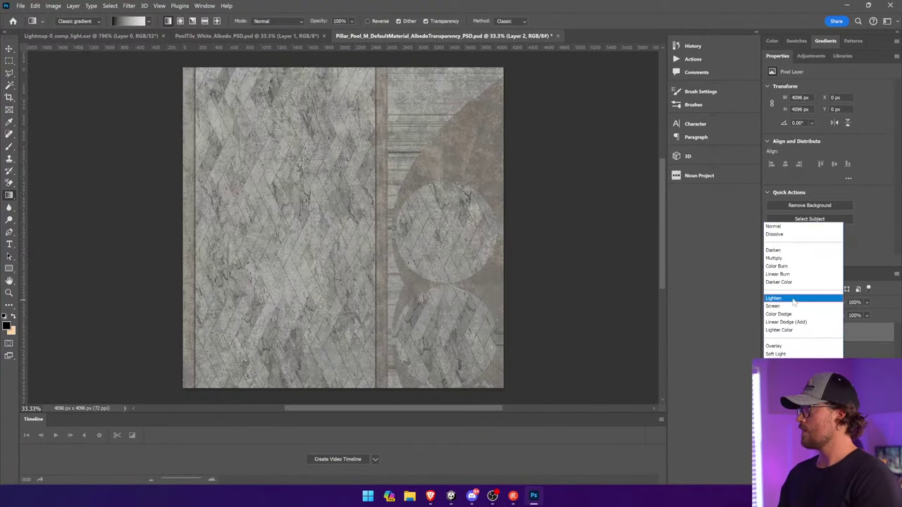
left_click(792, 348)
mouse_move(866, 303)
left_mouse_down()
mouse_move(860, 315)
mouse_move(870, 315)
left_mouse_up()
Duplicate the crack layer and apply a Gaussian Blur with a 22.2-pixel radius to the copy
key("ctrl+j")
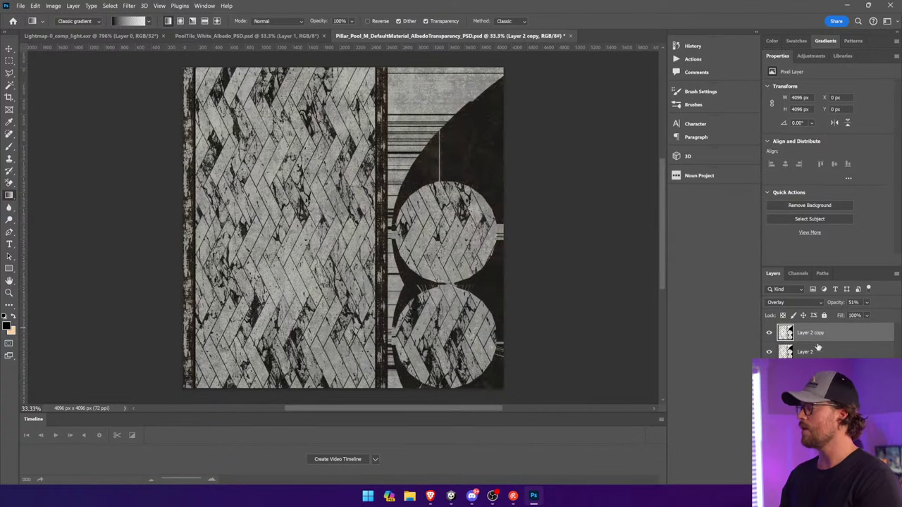
left_click(129, 6)
mouse_move(176, 107)
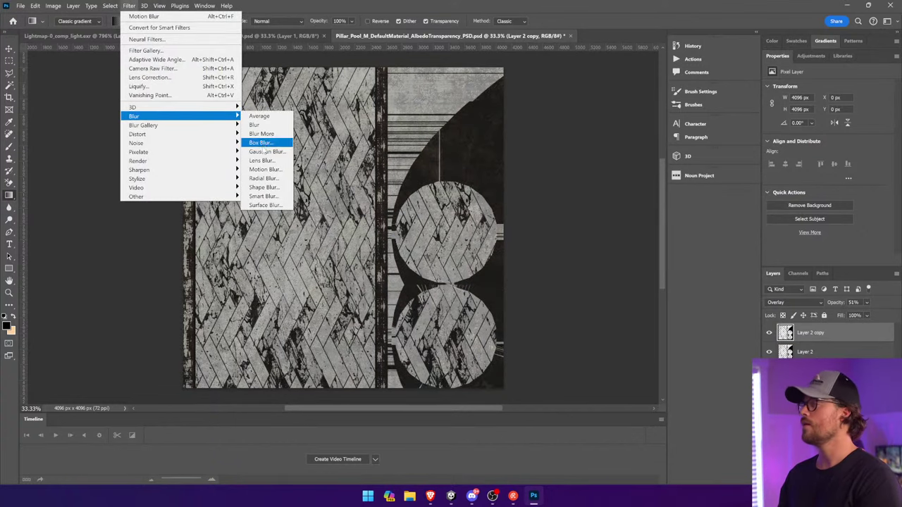
left_click(264, 145)
mouse_move(658, 223)
left_mouse_down()
mouse_move(641, 224)
mouse_move(650, 224)
left_mouse_up()
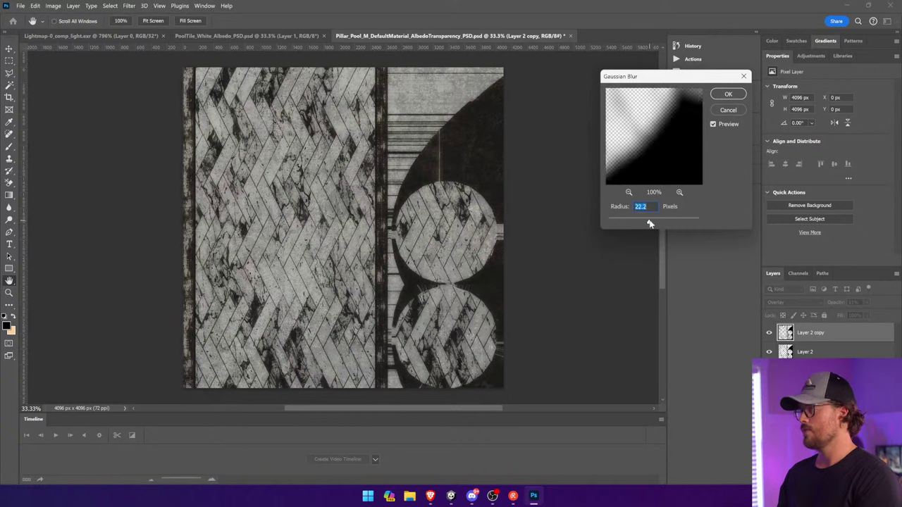
left_click(714, 97)
Merge the blurred copy with the original crack layer
left_click(807, 353, "shift")
right_click(807, 355)
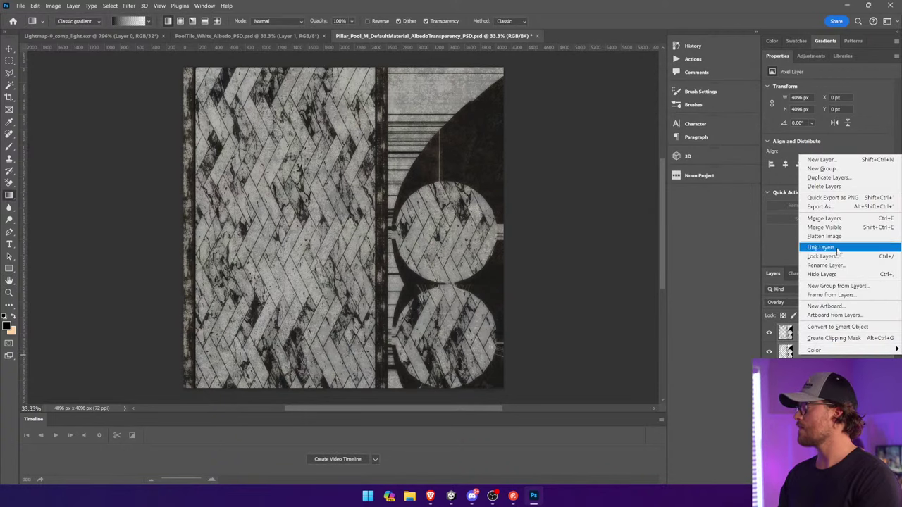
left_click(825, 219)
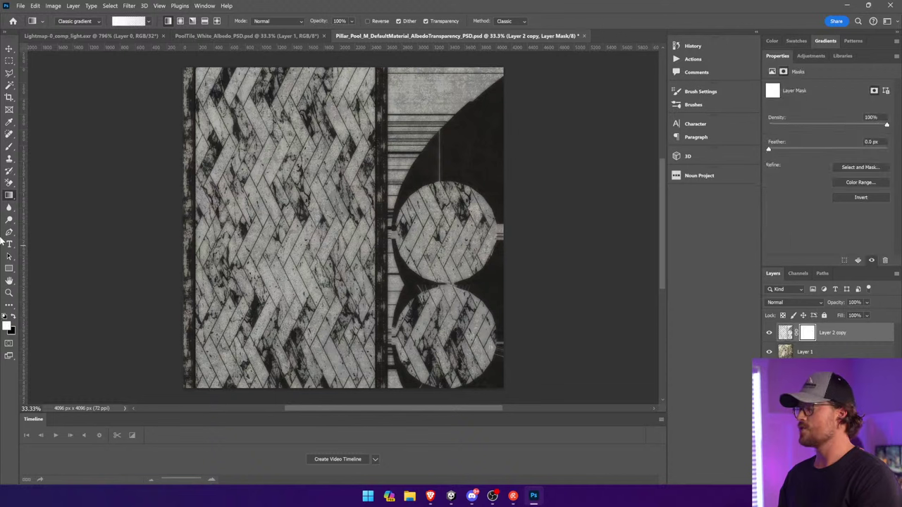
Add a layer mask to the merged crack layer and fill the mask with black using the Paint Bucket
right_click(19, 198)
left_click(49, 205)
left_click(382, 237)
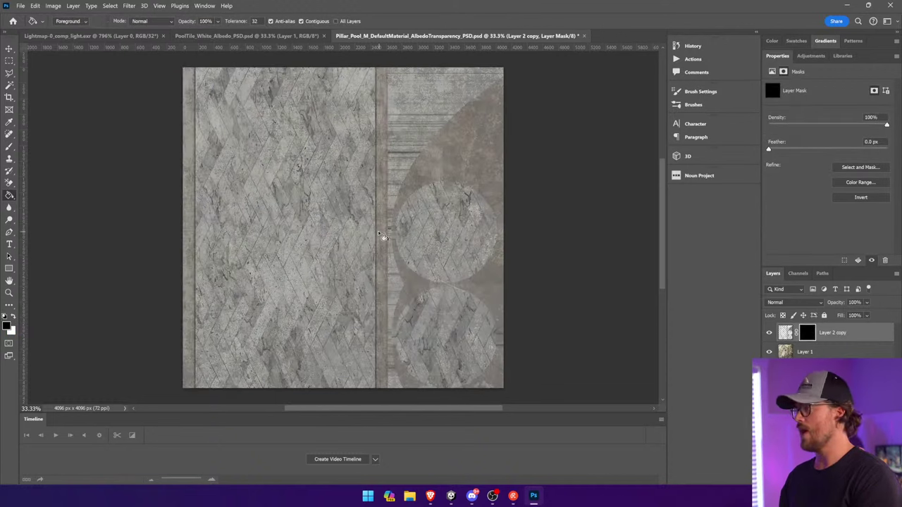
Brush white on the mask to reveal dark crack patches across the herringbone area and both circular pieces, and save the file
left_click(10, 146)
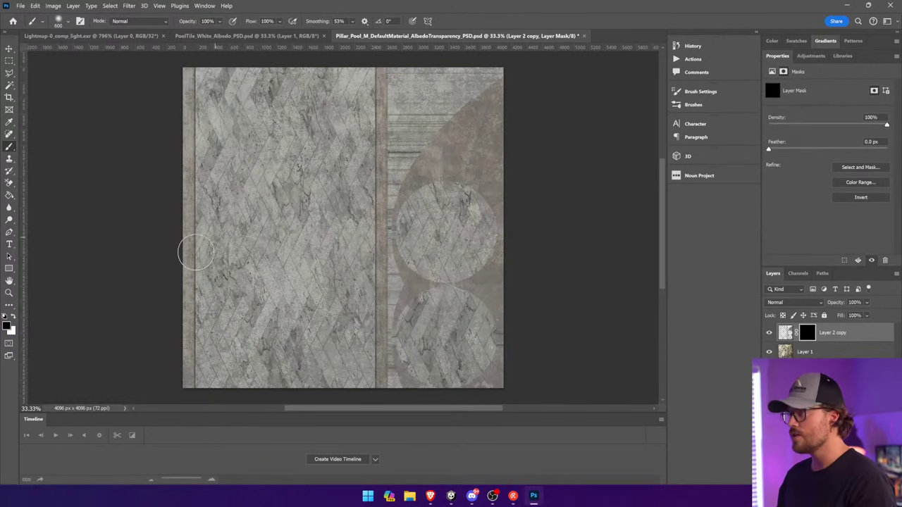
left_click(357, 173)
key("ctrl+z")
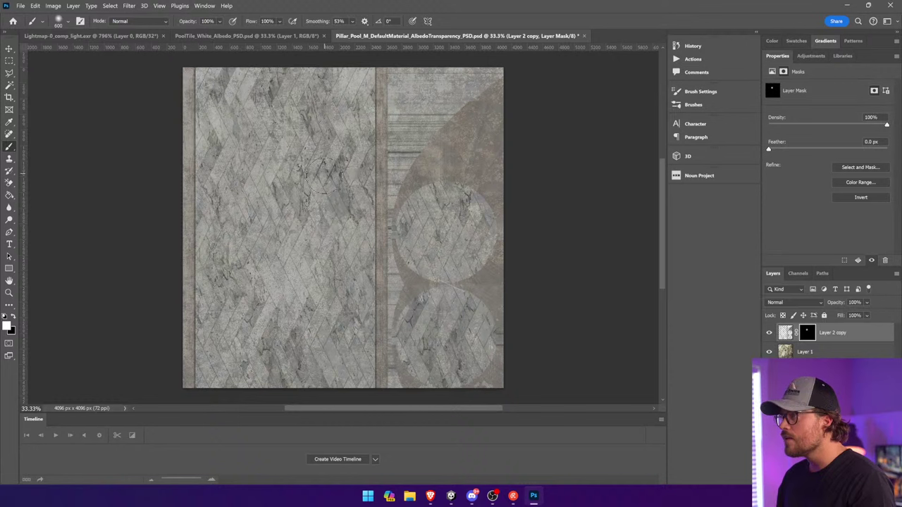
left_click_drag(320, 211, 271, 243)
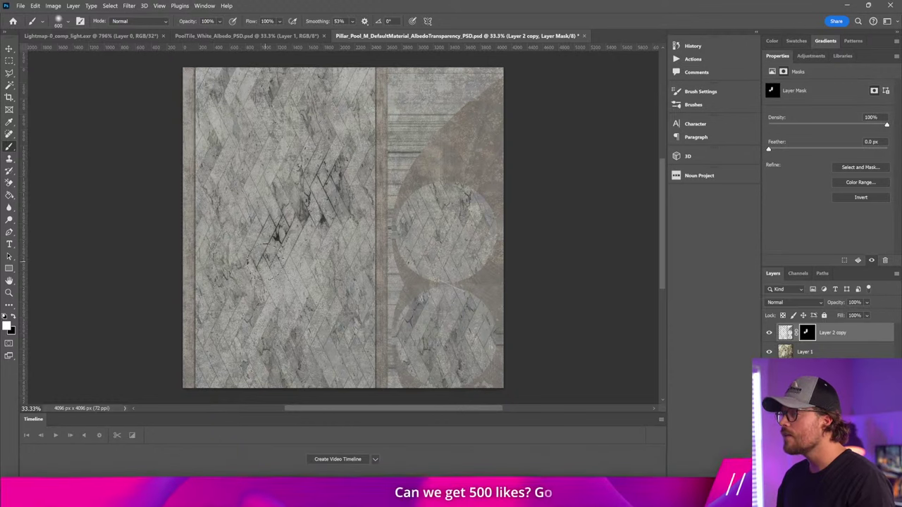
mouse_move(240, 281)
left_mouse_down()
mouse_move(226, 310)
mouse_move(243, 335)
mouse_move(271, 303)
left_mouse_up()
left_click_drag(236, 129, 220, 163)
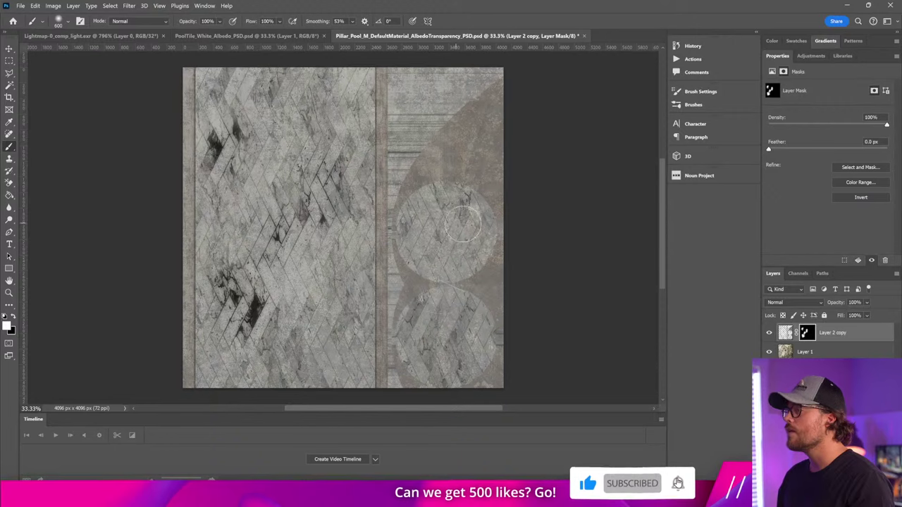
left_click(437, 222)
mouse_move(454, 219)
left_mouse_down()
mouse_move(431, 243)
mouse_move(426, 271)
left_mouse_up()
left_click_drag(468, 320, 442, 339)
key("ctrl+s")
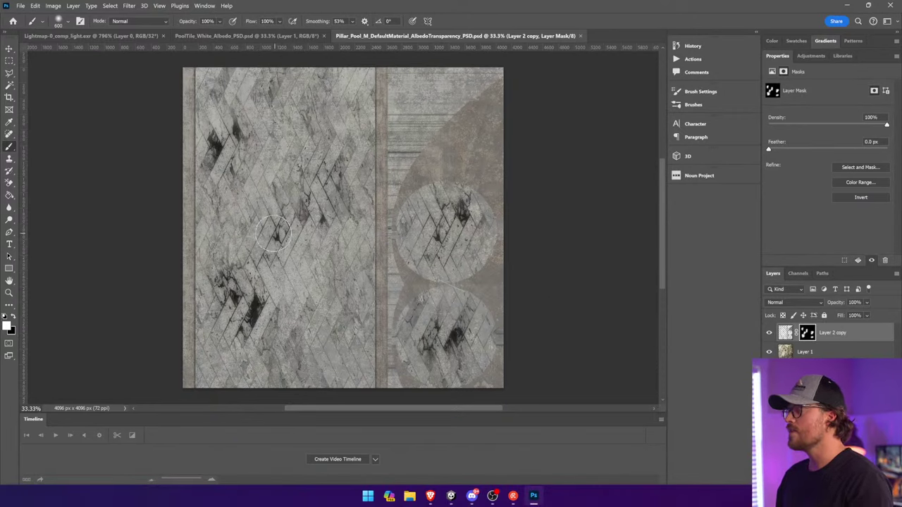
Switch to Unity to inspect the dark crack patches on the pillar, and return to Photoshop
key("alt+Tab")
right_click_drag(248, 235, 698, 219)
key("alt+Tab")
Reveal more dark patches on the mask along the herringbone area and its edge strips, undo the last stroke, and save the file
mouse_move(373, 114)
left_mouse_down()
mouse_move(352, 104)
mouse_move(299, 106)
mouse_move(342, 159)
left_mouse_up()
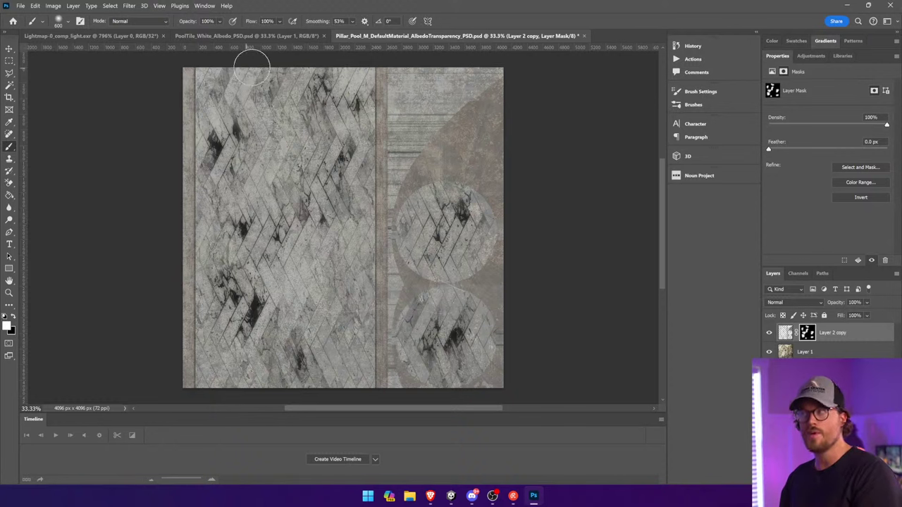
left_click_drag(374, 262, 380, 170)
left_click_drag(368, 331, 366, 355)
left_click_drag(183, 285, 202, 237)
mouse_move(463, 113)
left_mouse_down()
mouse_move(445, 111)
mouse_move(427, 151)
left_mouse_up()
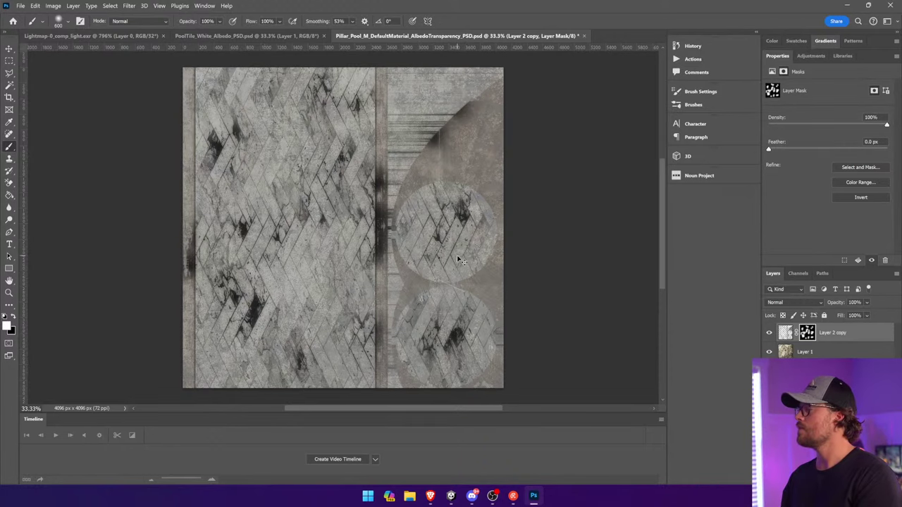
key("ctrl+z")
key("ctrl+s")
Switch to Unity, examine the updated pillar texture from around the room, and return to Photoshop
key("alt+Tab")
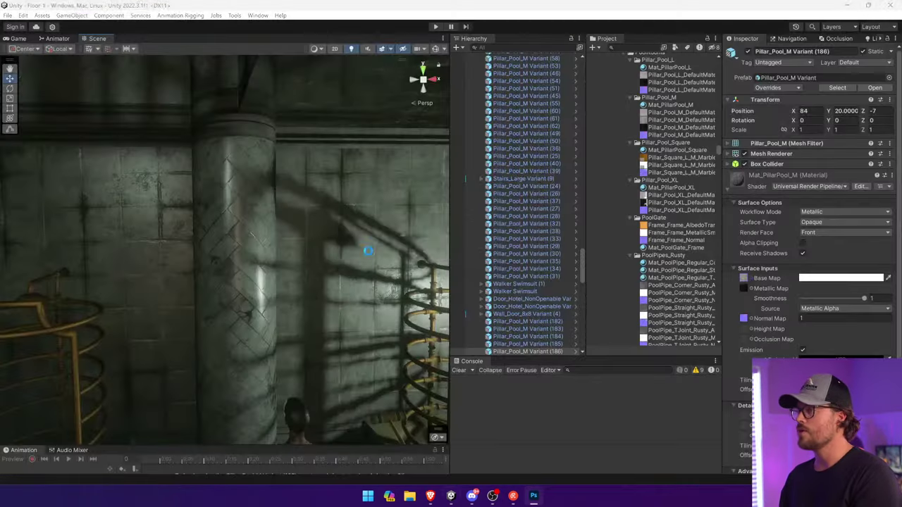
key("w")
right_click_drag(368, 250, 665, 225)
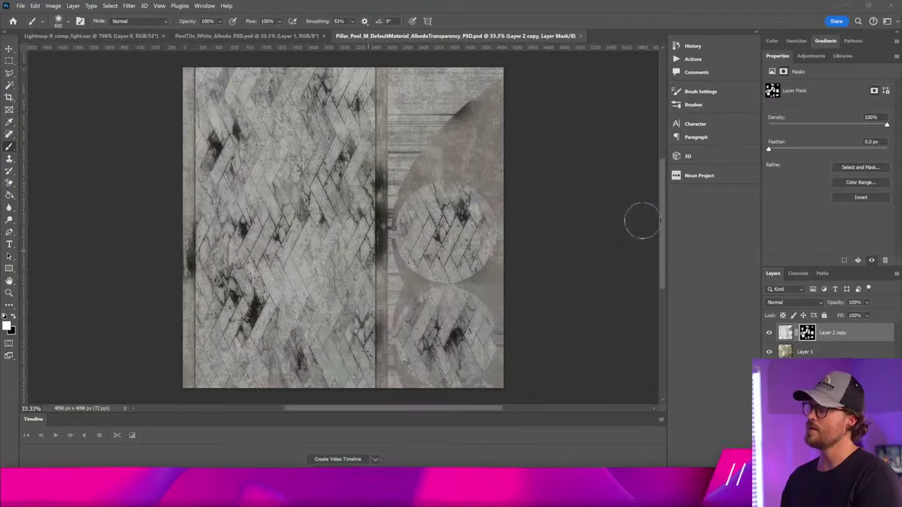
Soften the crack texture on Layer 2 copy with a Gaussian Blur of about 6.2 pixels radius
key("v")
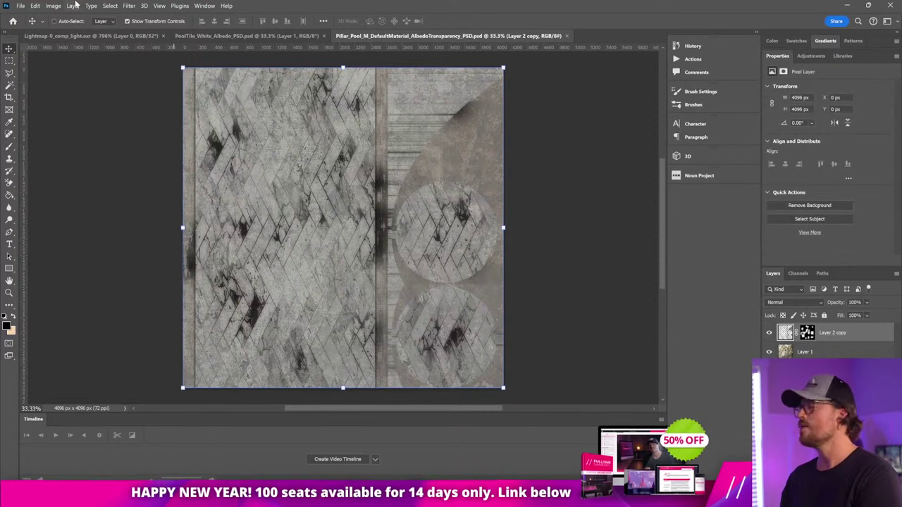
left_click(129, 6)
mouse_move(211, 115)
left_click(262, 149)
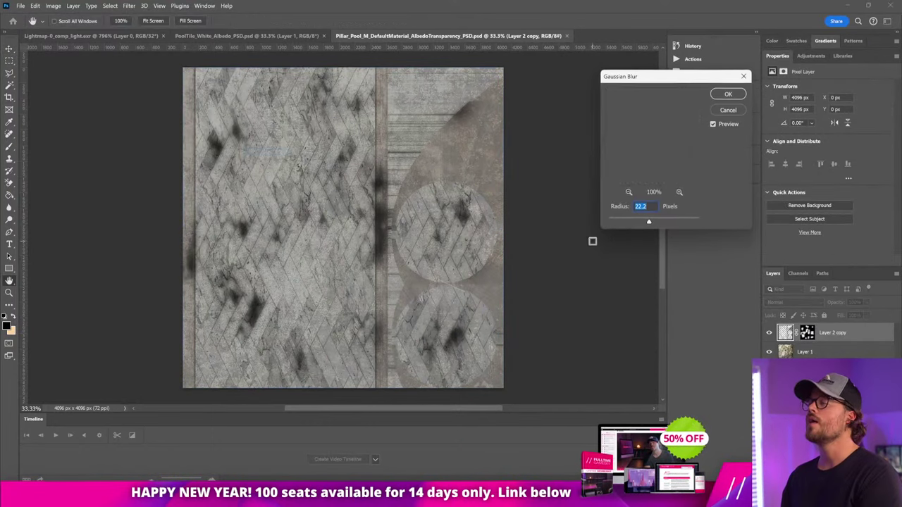
left_click_drag(649, 221, 635, 220)
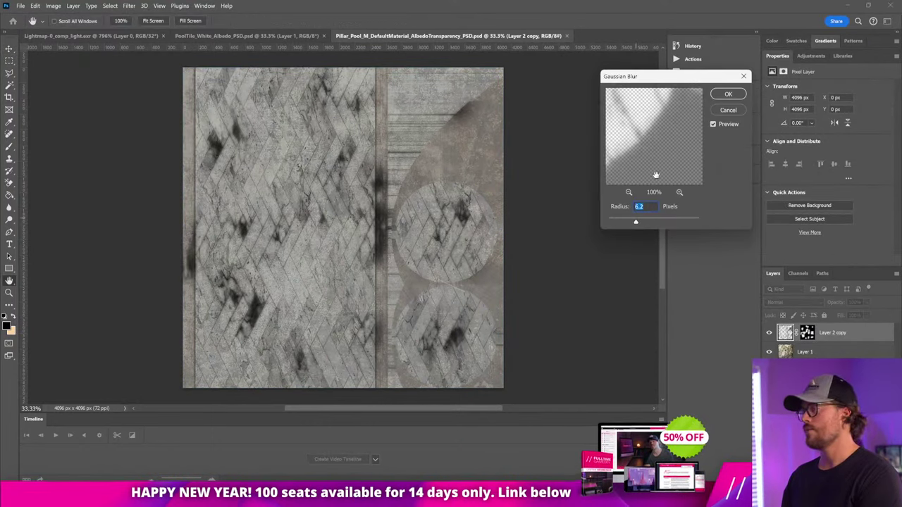
left_click(728, 94)
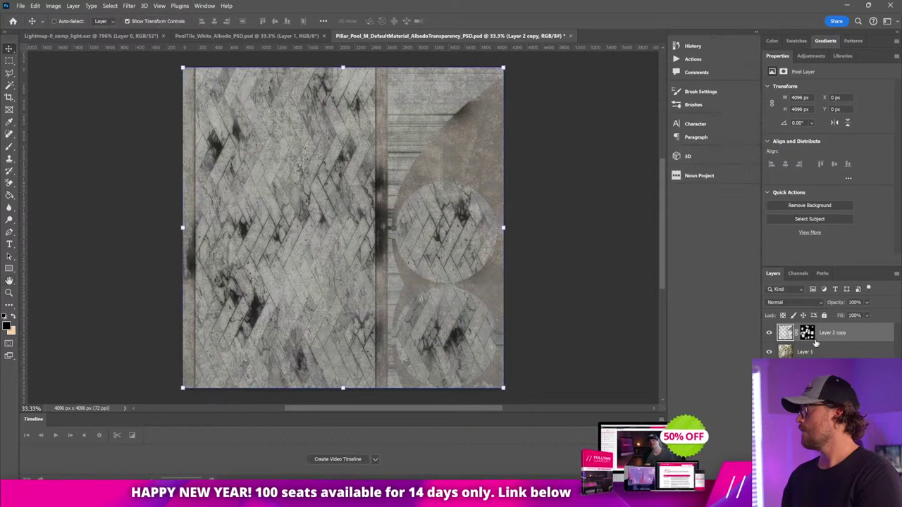
Brush black on the Layer 2 copy mask at size 175 to hide some dark patches on the tiles and circles, and save the file
left_click(808, 334)
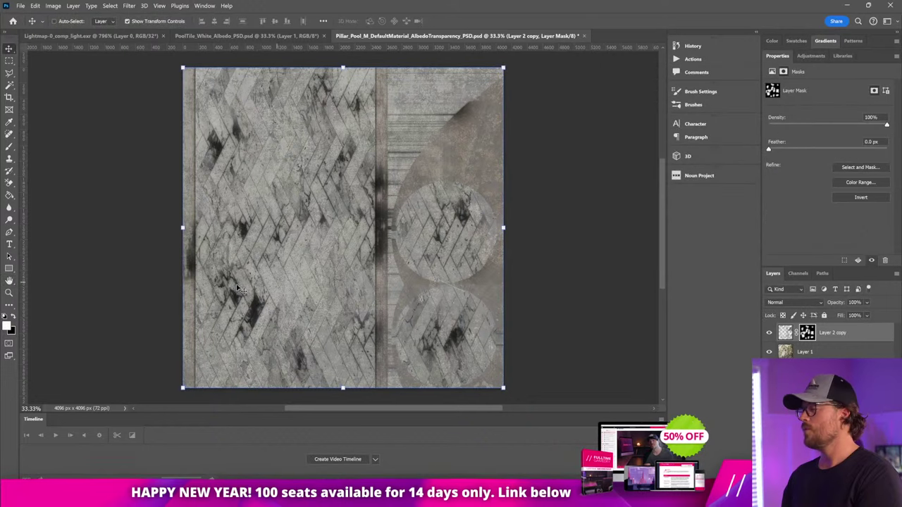
left_click(9, 146)
key("bracketleft")
key("bracketleft")
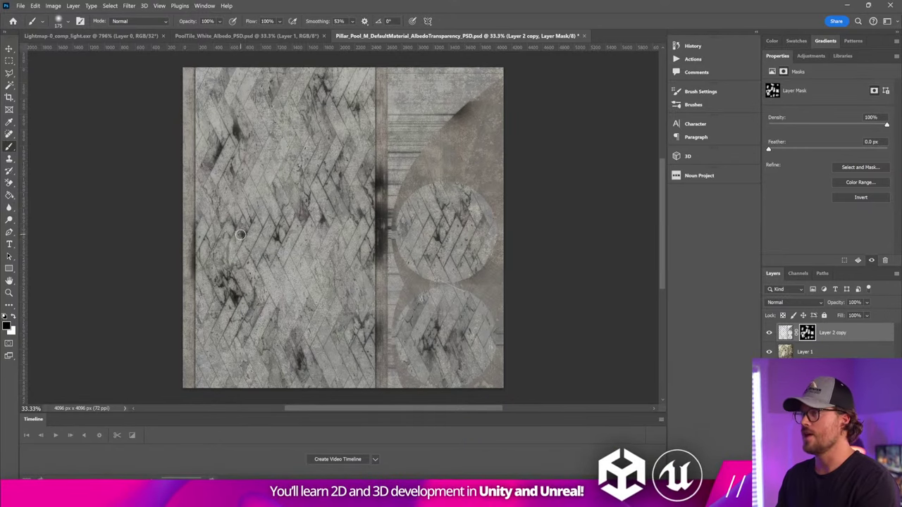
key("v")
key("ctrl+s")
Switch to Unity, compare the softened pillar cracks with the surrounding tiled walls, and return to Photoshop
key("alt+Tab")
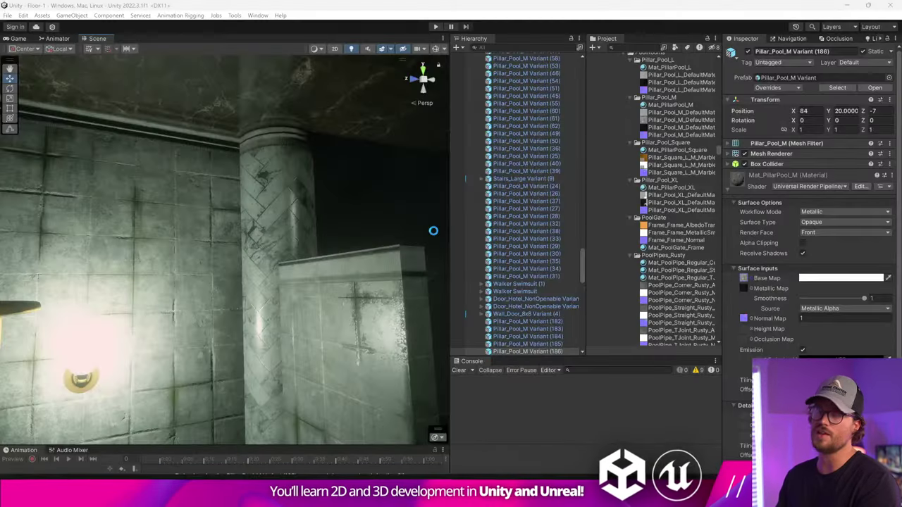
right_click_drag(396, 226, 376, 237)
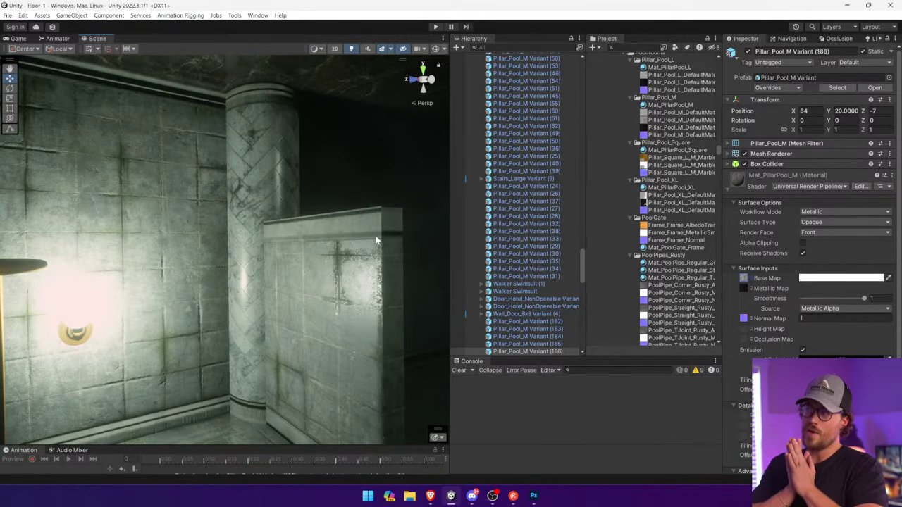
right_click_drag(375, 241, 91, 71)
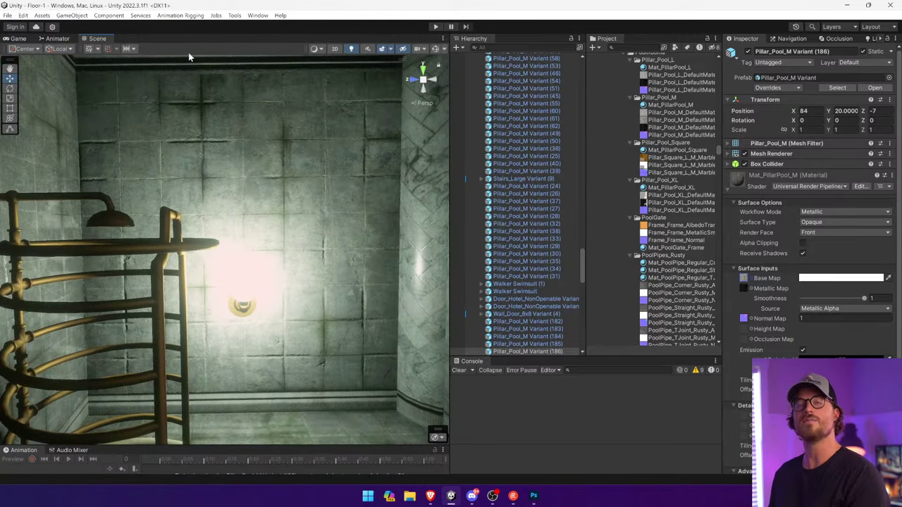
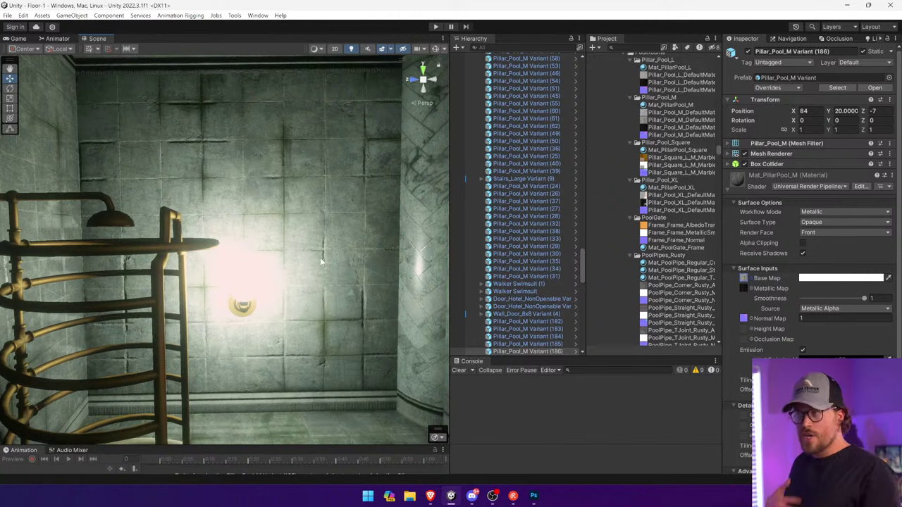
key("f")
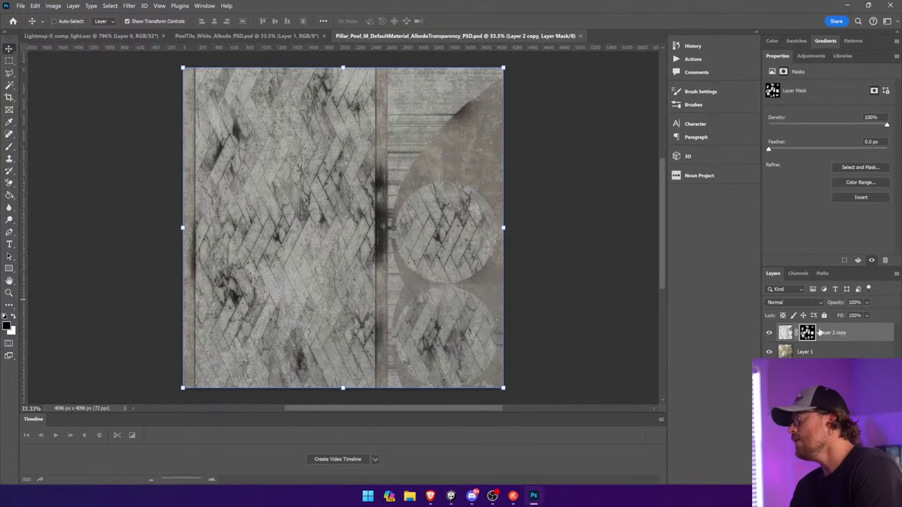
Add a Hue/Saturation adjustment layer above Layer 2 copy and enable Colorize
left_click(855, 339)
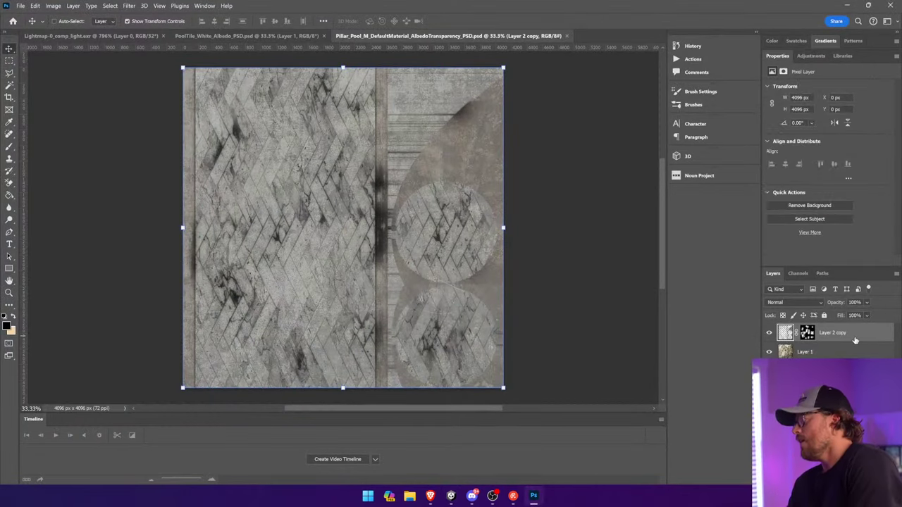
left_click_drag(854, 334, 846, 329, "alt")
key("ctrl+z")
left_click(832, 480)
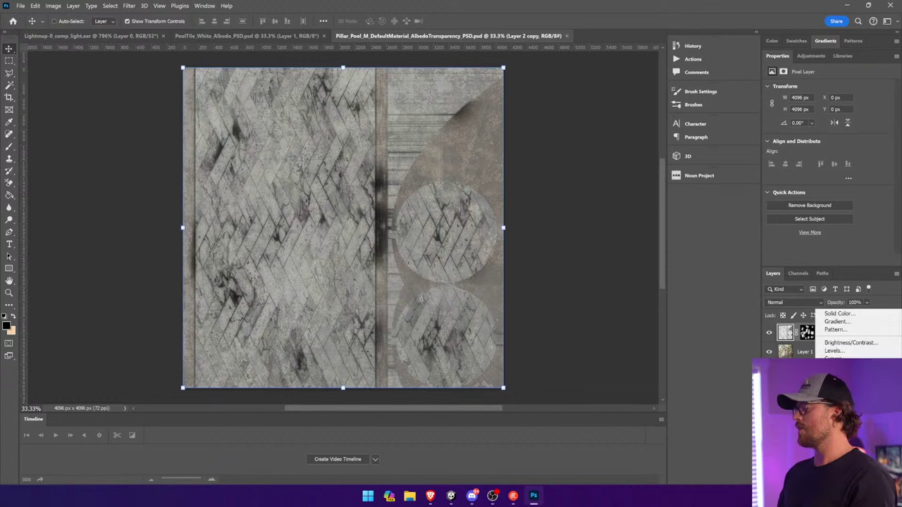
left_click(840, 388)
left_click(817, 172)
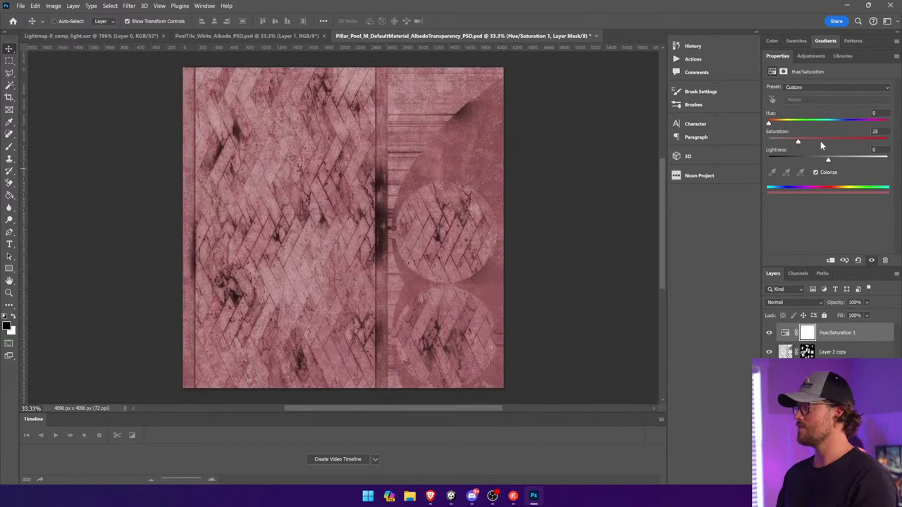
Clip the Hue/Saturation adjustment to Layer 2 copy and tint the cracks green with hue 64, saturation 57 and lightness +15
left_click(826, 141)
left_click_drag(824, 142, 858, 141)
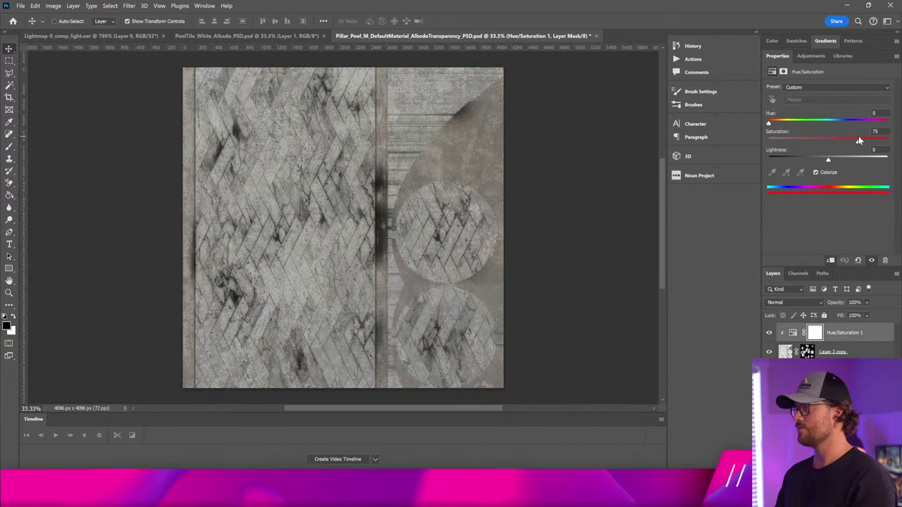
left_click_drag(769, 123, 786, 123)
left_click_drag(826, 161, 845, 159)
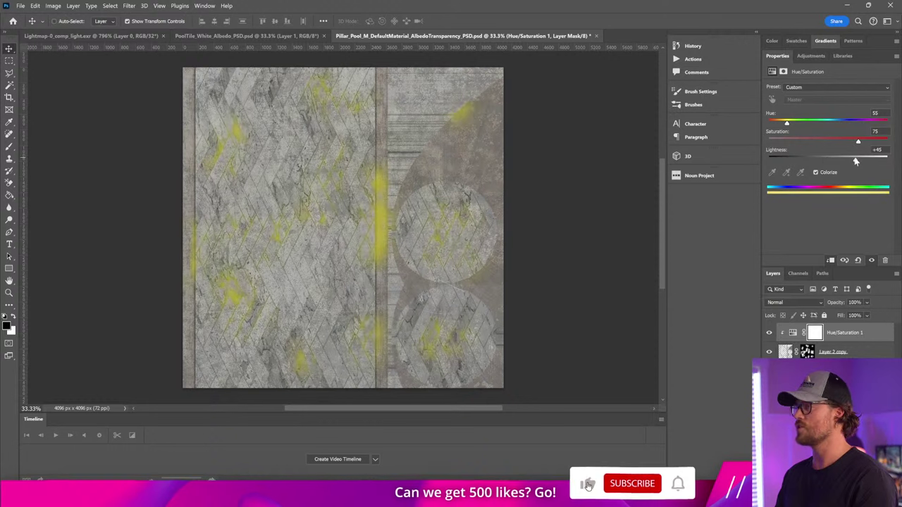
left_click_drag(786, 123, 788, 125)
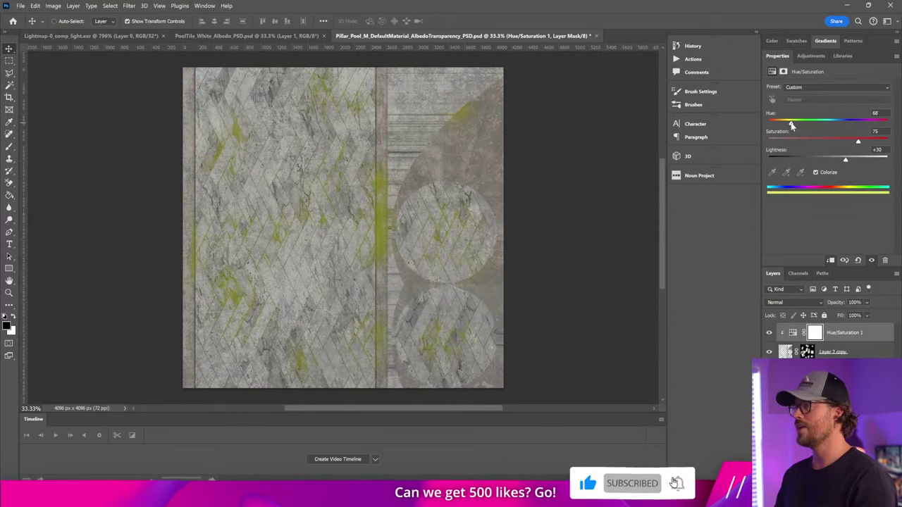
mouse_move(846, 159)
left_mouse_down()
mouse_move(828, 158)
mouse_move(836, 159)
left_mouse_up()
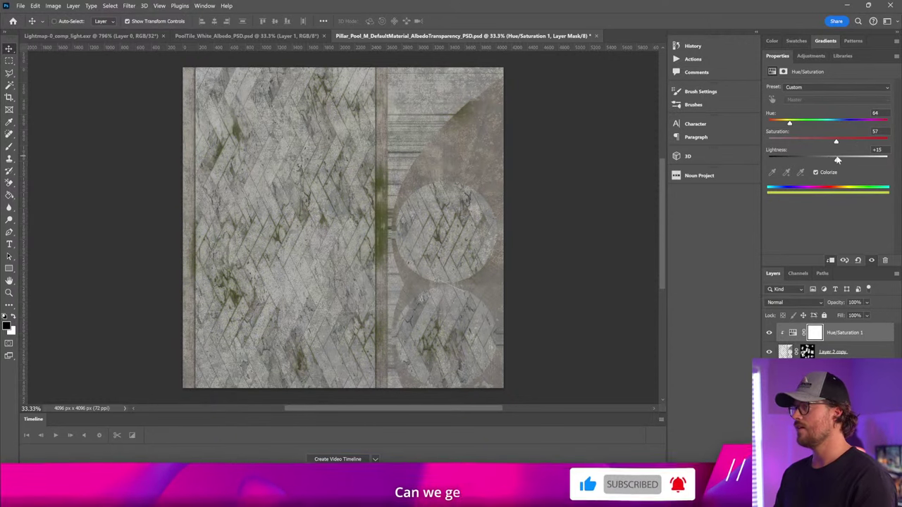
Fill the Hue/Saturation mask with black and brush white to reveal green tint on selected crack patches
left_click(9, 148)
left_click(815, 333)
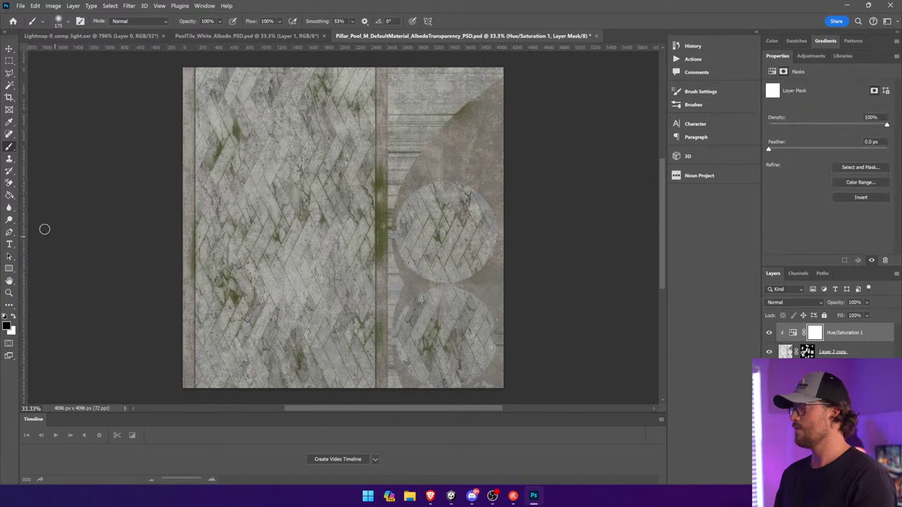
left_click(9, 195)
left_click(215, 229)
left_click(9, 148)
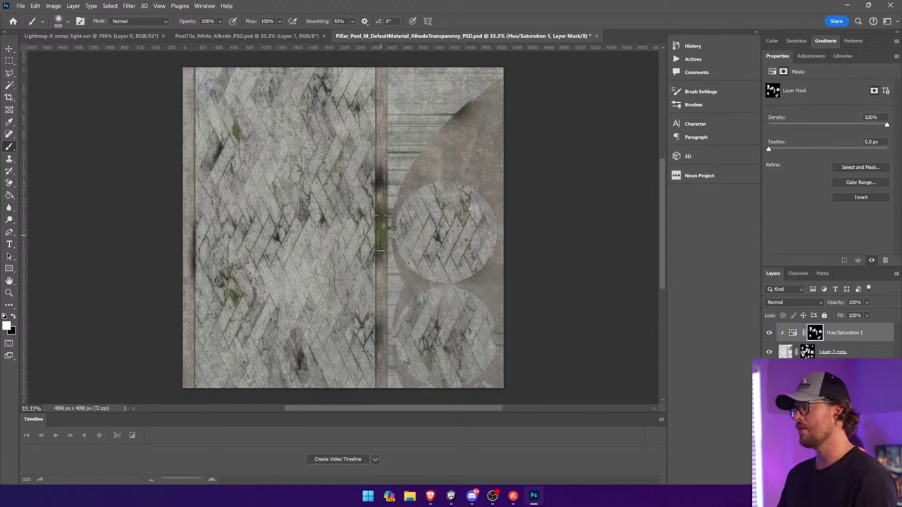
Switch to Unity and inspect the pillar texture on the corner pillars from several angles
key("alt+Tab")
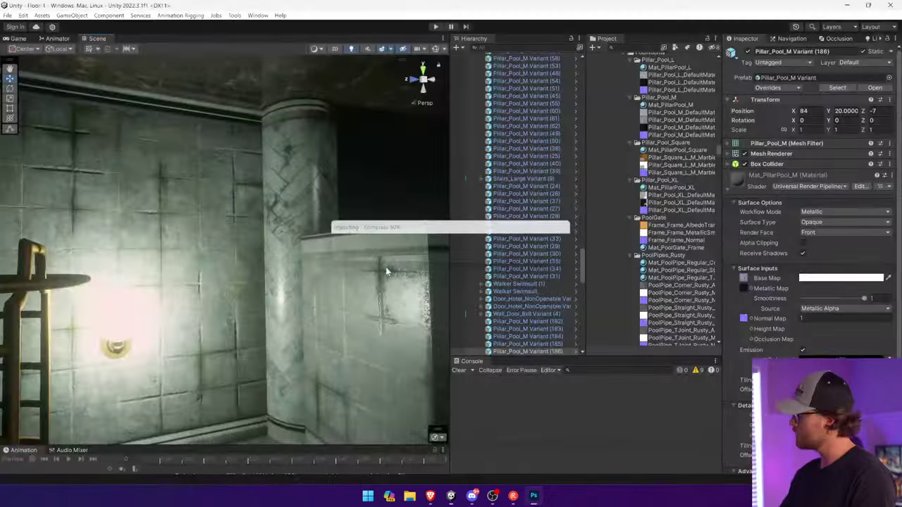
key("f")
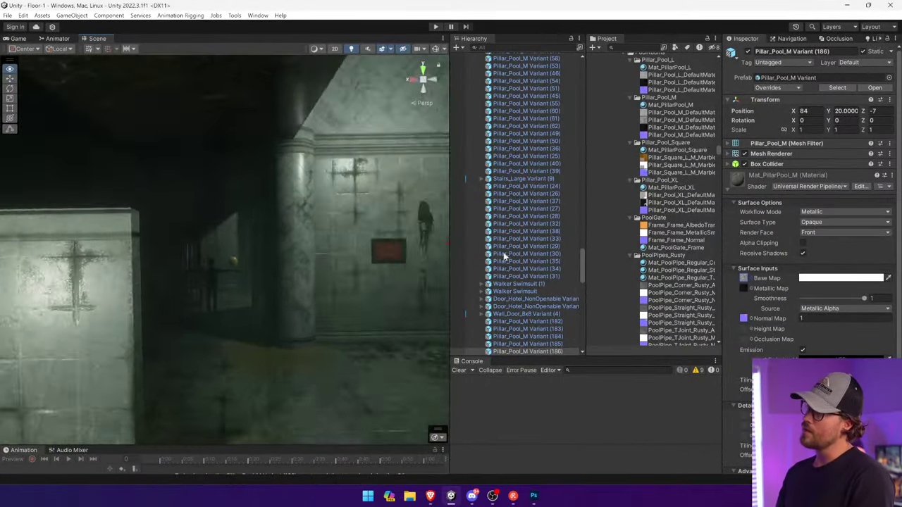
right_click_drag(423, 220, 219, 202)
left_click(218, 207)
left_click(214, 335)
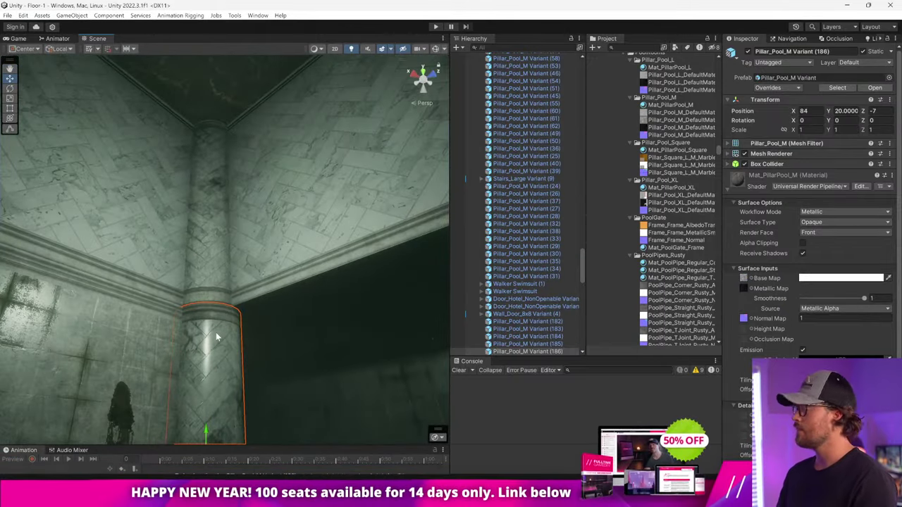
left_click(223, 279)
right_click_drag(223, 280, 302, 329)
left_click(236, 366)
left_click(235, 365)
left_click(235, 365)
Switch to Photoshop and back to Unity, examine the green-tinted cracks on the corner pillar, and return to Photoshop
key("alt+Tab")
key("alt+Tab")
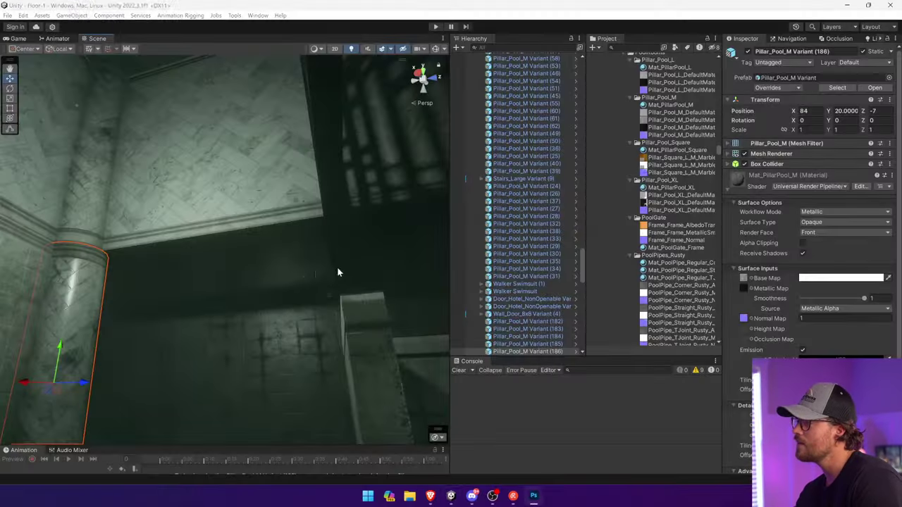
right_click_drag(315, 272, 501, 282)
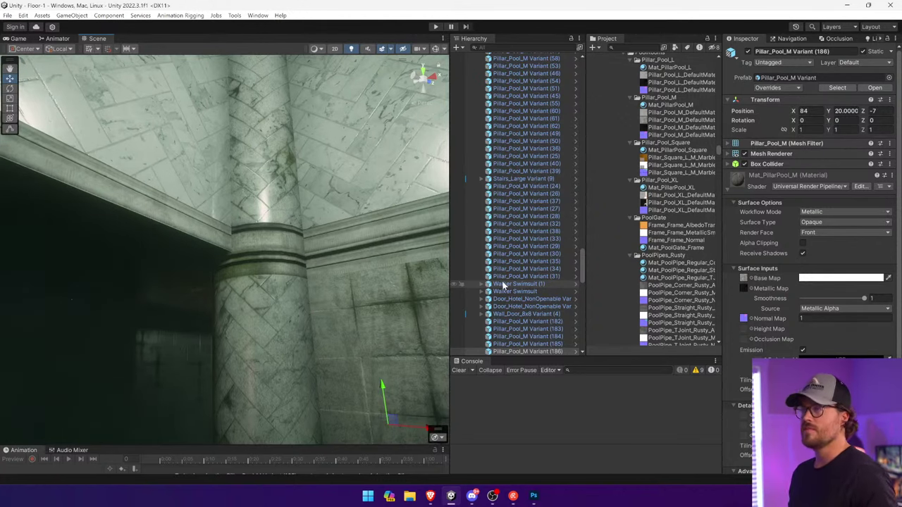
right_click_drag(190, 279, 222, 234)
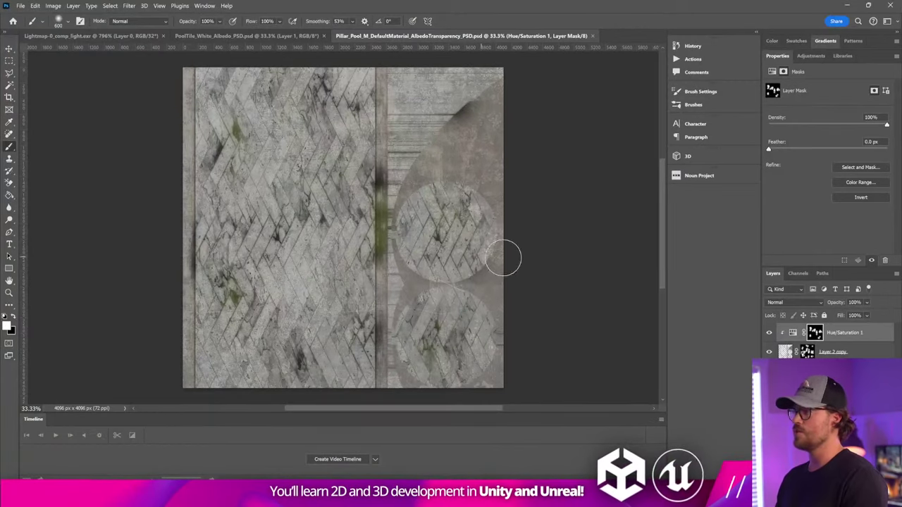
right_click(826, 353)
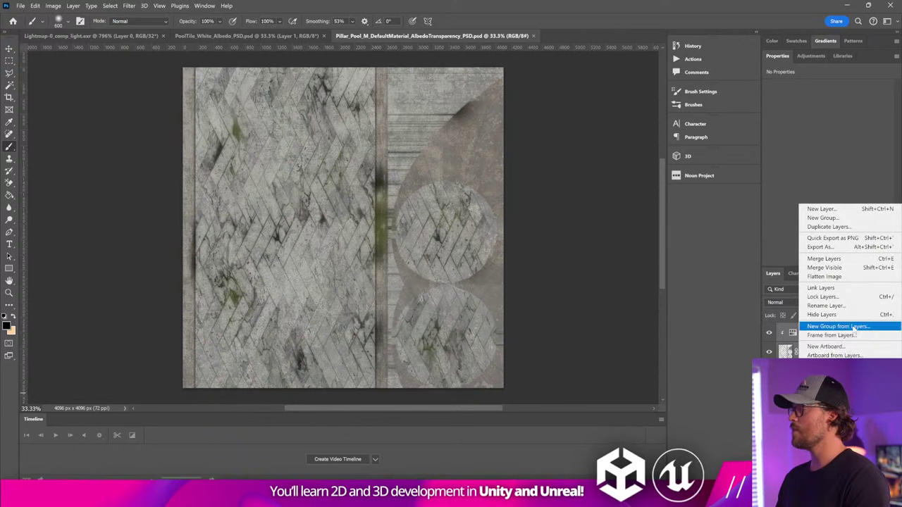
left_click(838, 259)
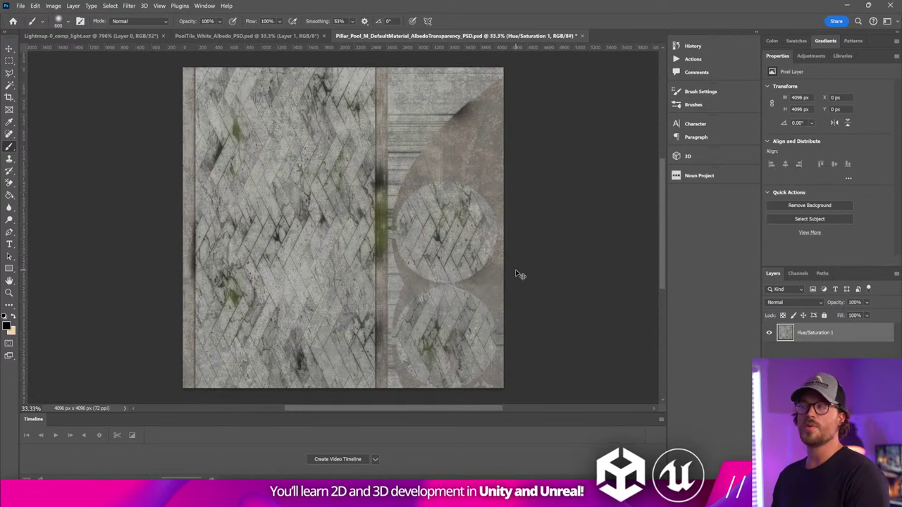
key("ctrl+z")
Stamp all visible layers onto a new top layer and apply Brightness/Contrast with brightness 81 and contrast 100
key("ctrl+alt+shift+e")
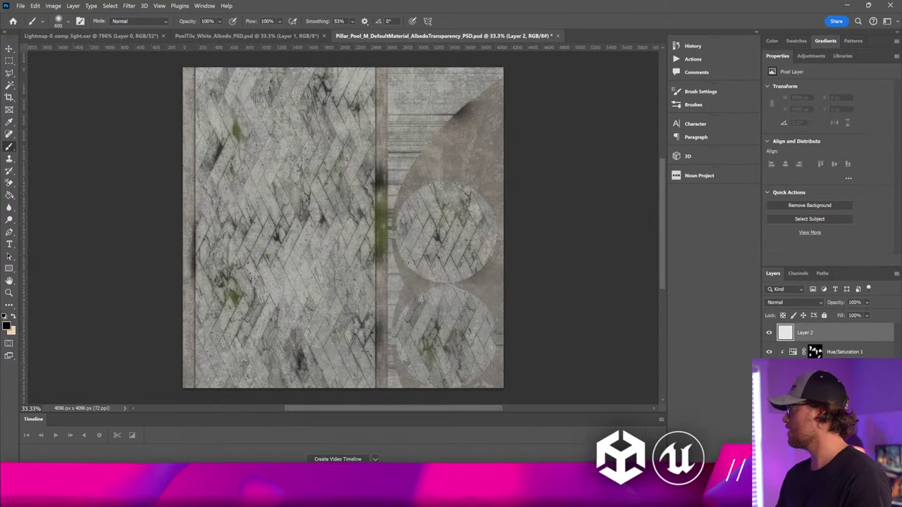
left_click(53, 6)
mouse_move(77, 26)
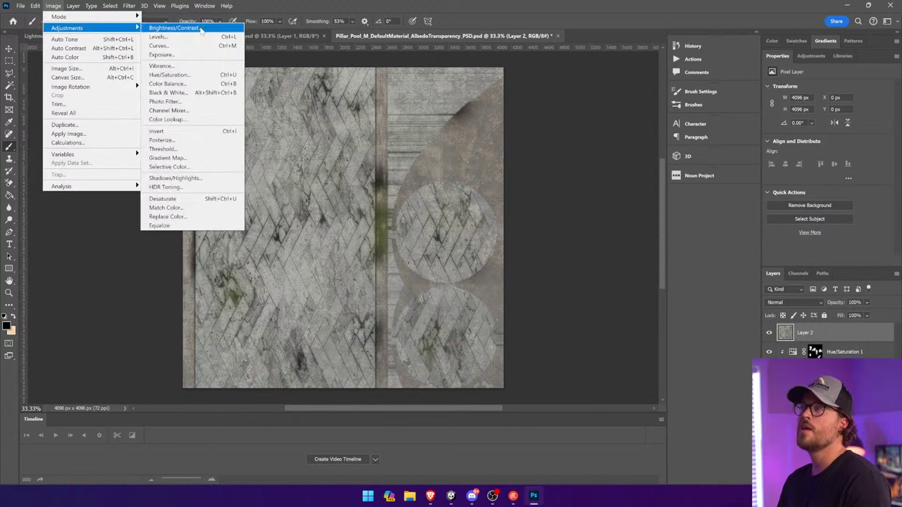
left_click(169, 26)
left_click_drag(624, 180, 671, 181)
left_click_drag(624, 157, 652, 158)
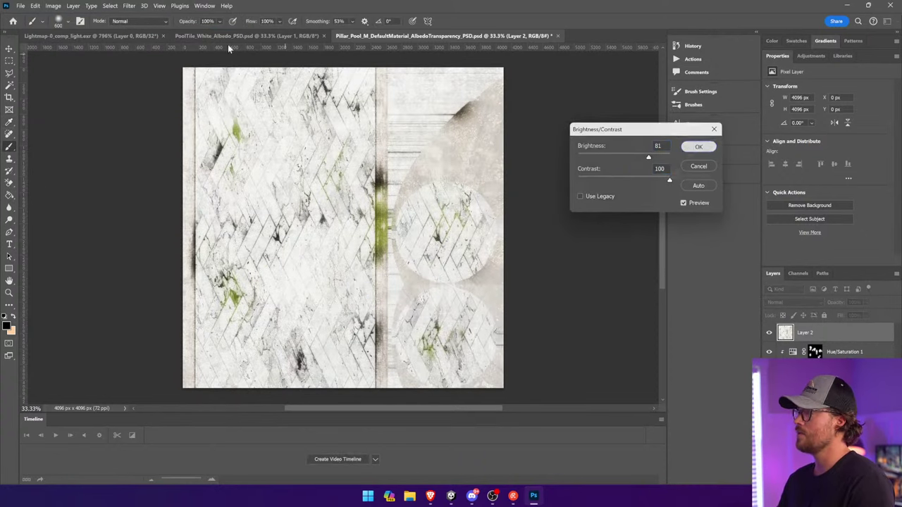
left_click(699, 146)
Apply a second Brightness/Contrast adjustment to Layer 2 with brightness -14 and contrast 100
left_click(53, 6)
mouse_move(78, 26)
left_click(169, 28)
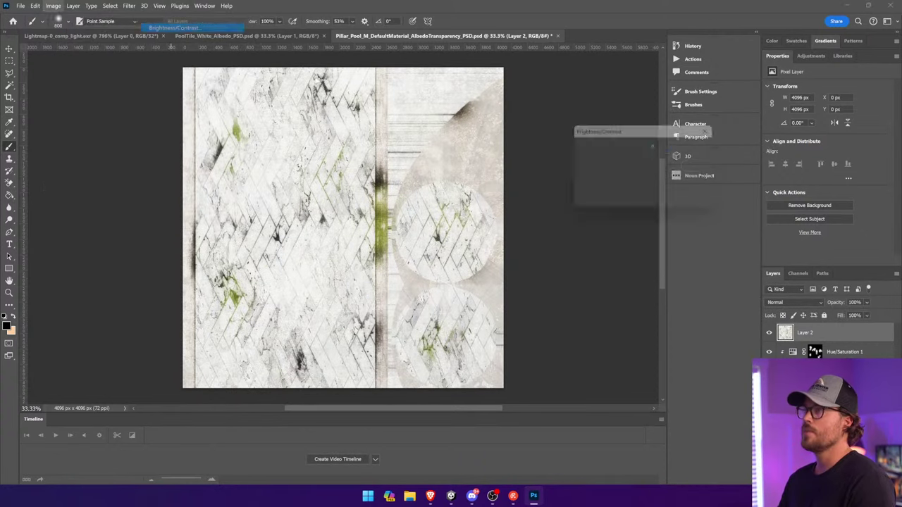
left_click_drag(624, 182, 673, 181)
left_click_drag(624, 158, 620, 158)
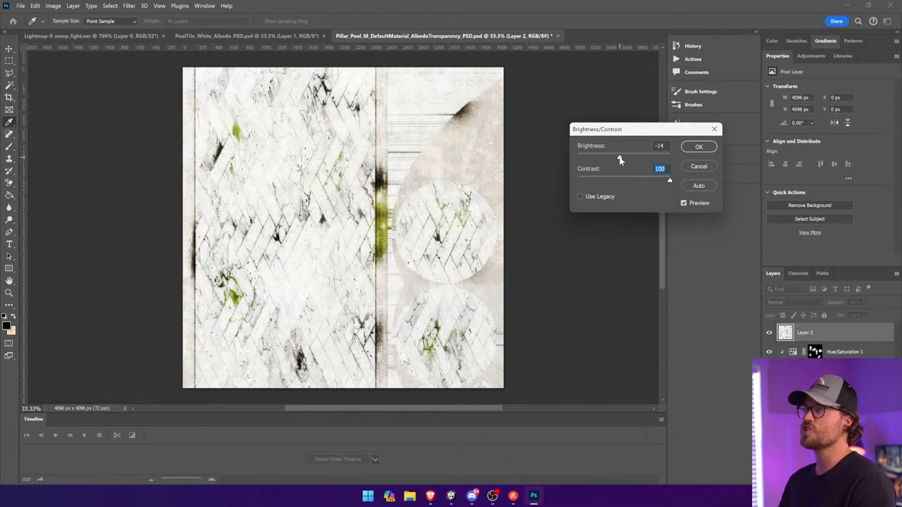
left_click(687, 147)
Apply a third Brightness/Contrast adjustment to Layer 2 with contrast 100 to whiten the tiles and deepen the cracks
left_click(53, 5)
mouse_move(78, 26)
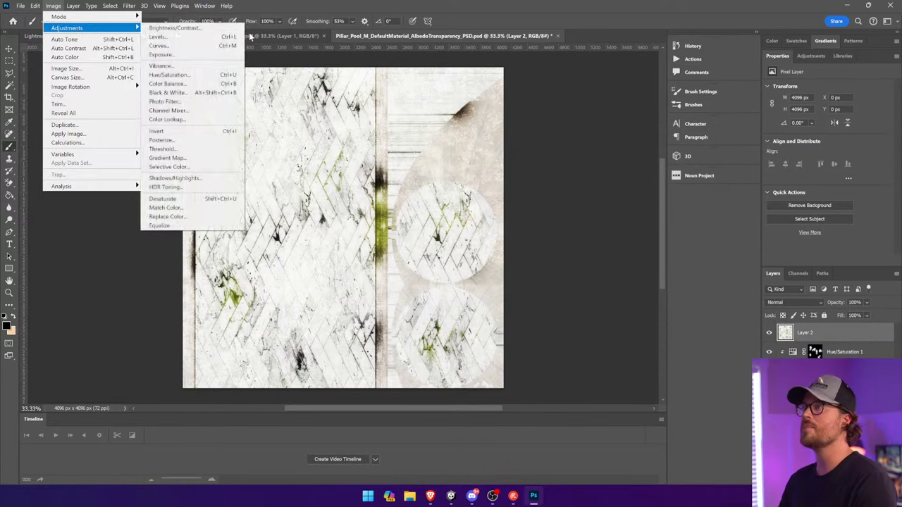
left_click(169, 28)
left_click_drag(624, 181, 669, 181)
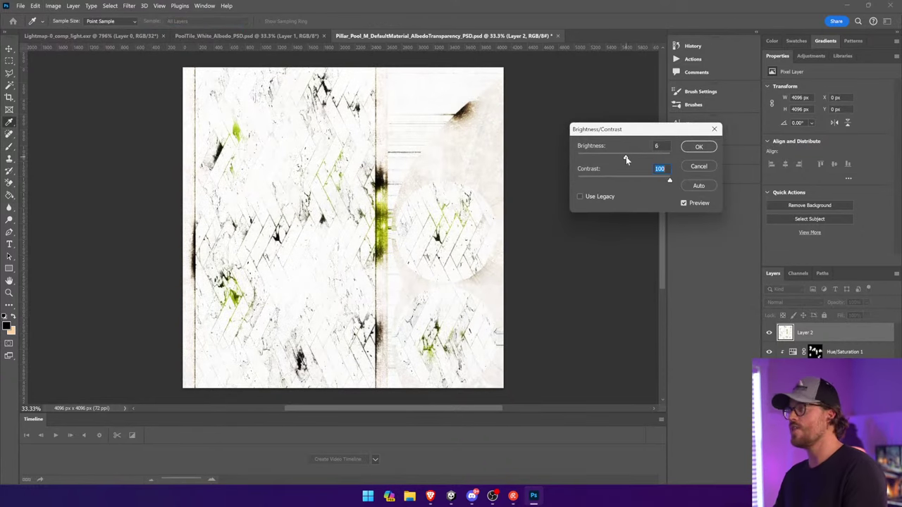
left_click_drag(626, 158, 623, 159)
left_click(698, 147)
key("b")
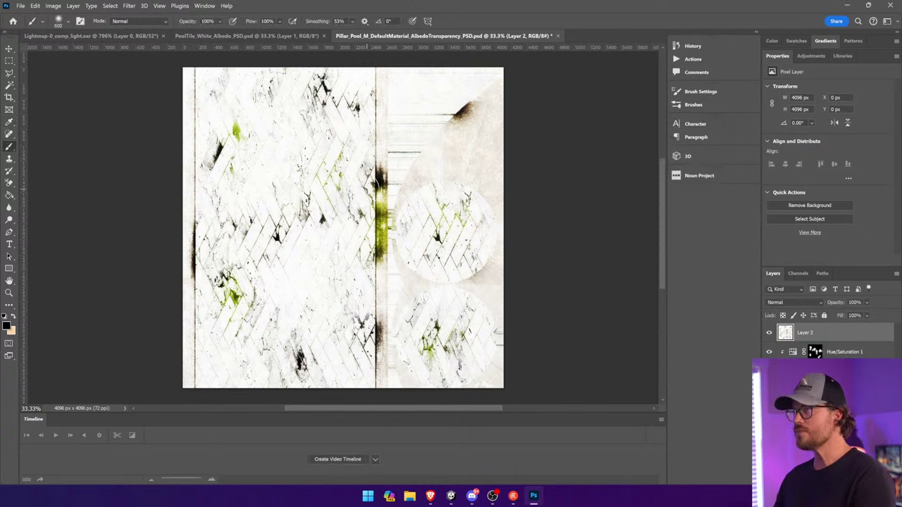
Remove all colour from Layer 2 with a Hue/Saturation adjustment
left_click(54, 7)
mouse_move(65, 28)
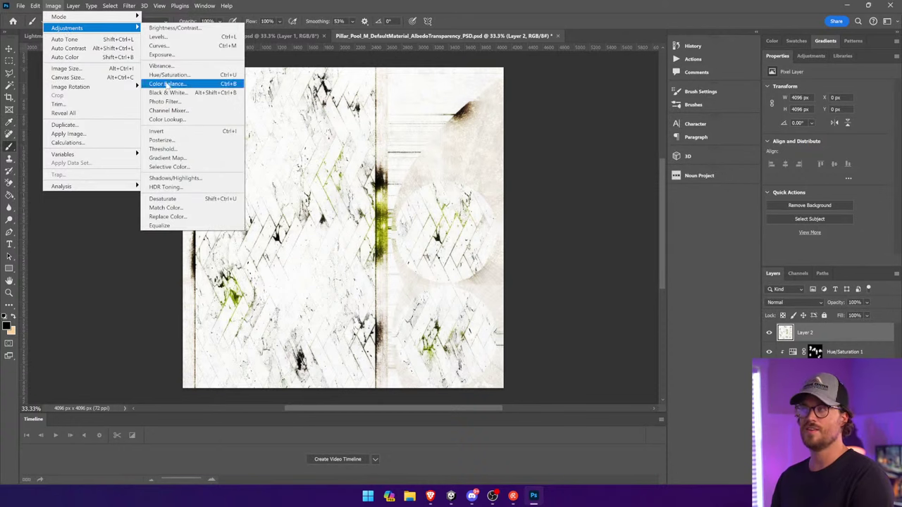
left_click(168, 76)
left_click_drag(724, 213, 675, 213)
left_click(831, 145)
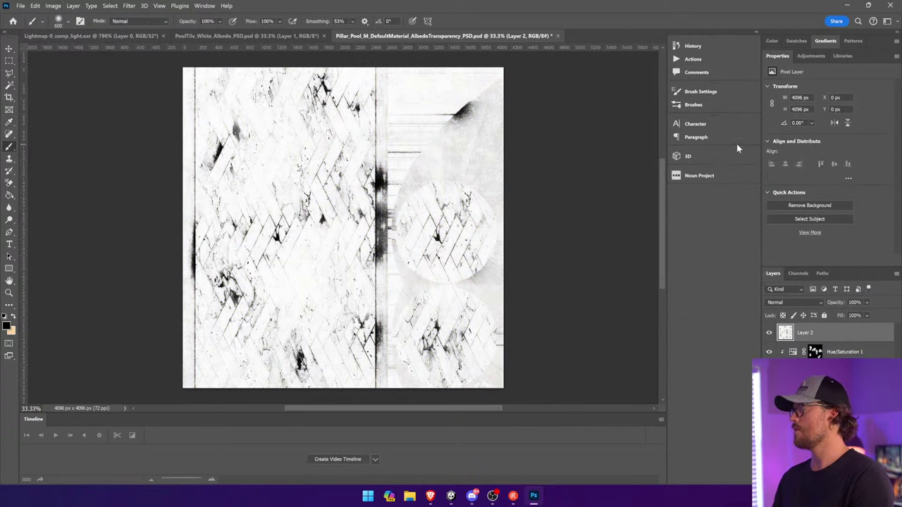
Transfer the grayscale Layer 2 image into a new alpha channel of the pillar texture and save the file
left_click(769, 351)
left_click(799, 274)
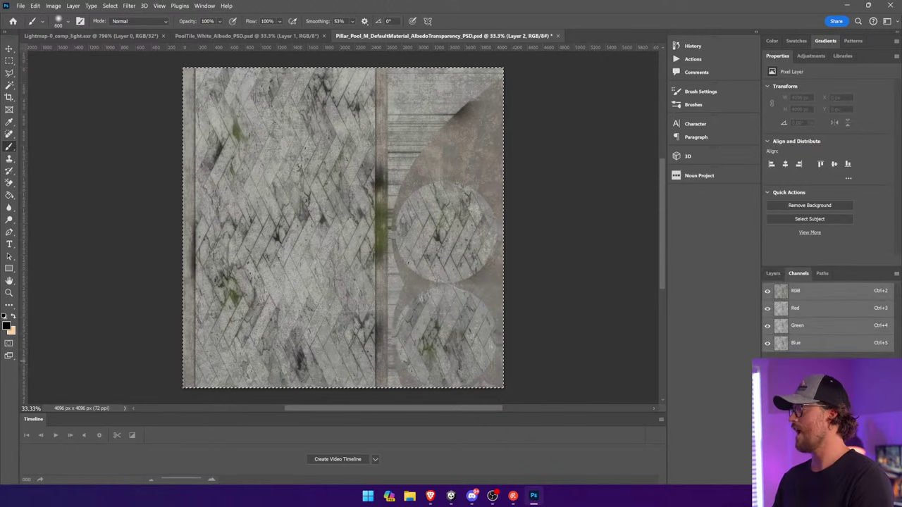
left_click(838, 344)
left_click(876, 480)
key("ctrl+v")
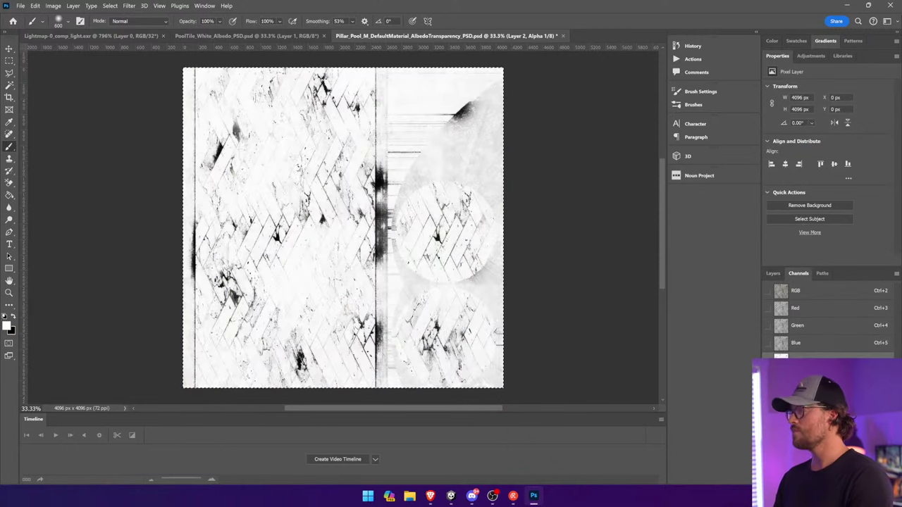
key("ctrl+s")
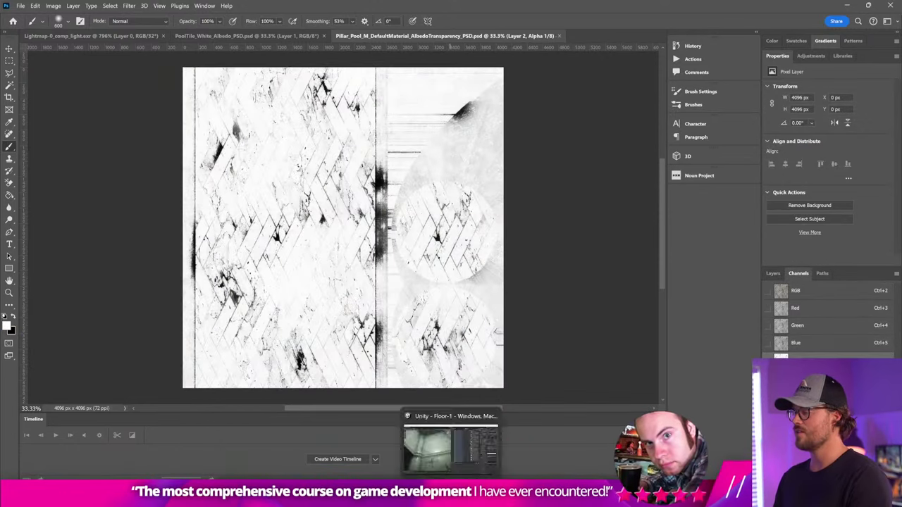
Switch to Unity, set the pillar material's smoothness source to Albedo Alpha, and inspect the reflections on the pillars
left_click(451, 496)
left_click(842, 308)
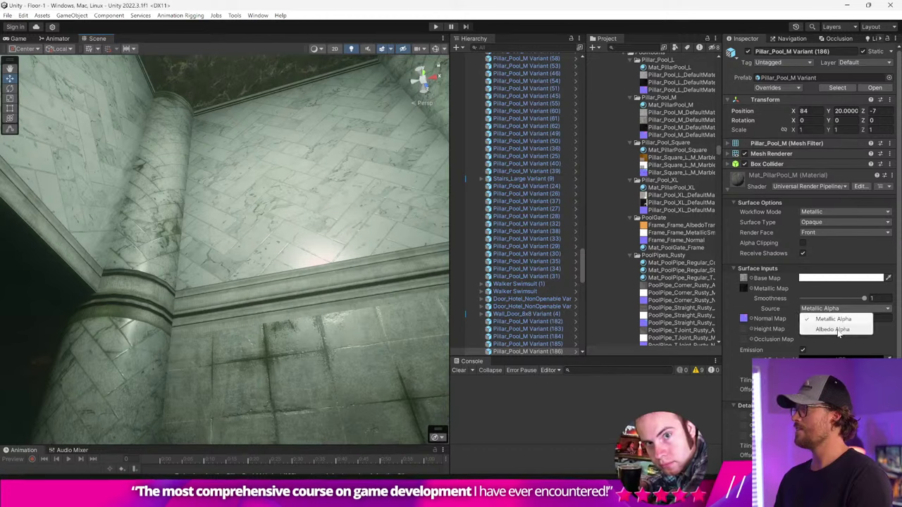
left_click(838, 329)
key("w")
right_click_drag(271, 257, 380, 380)
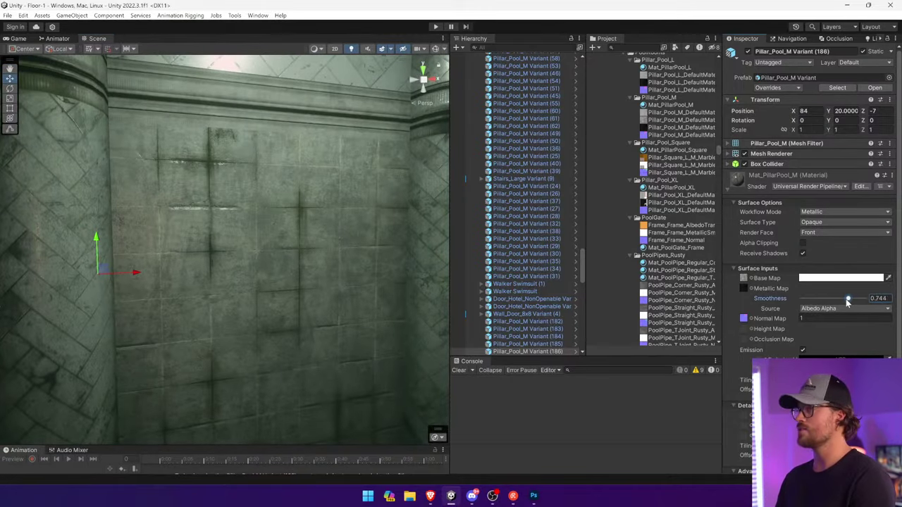
right_click_drag(226, 296, 215, 158)
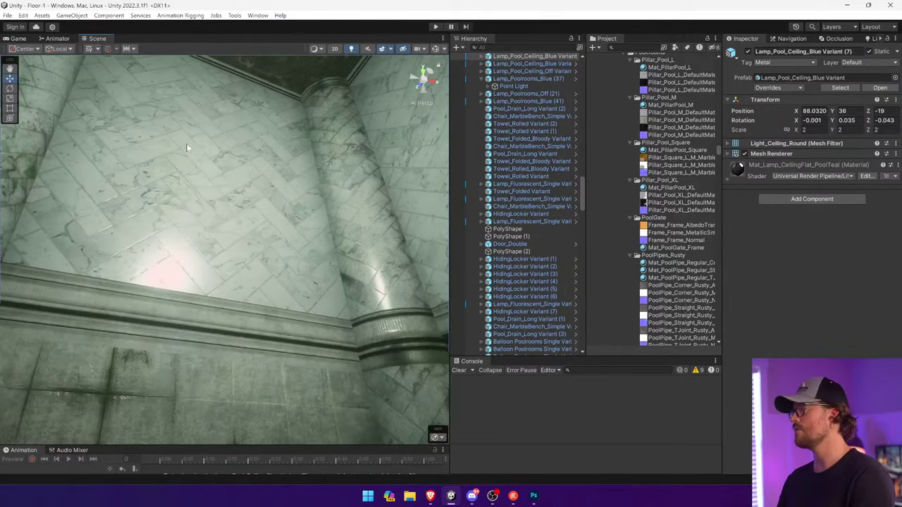
Select the marble wall mesh and open the base map of Mat_Tile_Marble, PoolMarbleWalls_Albedo.tif, in Photoshop
left_click(187, 147)
left_click(240, 174)
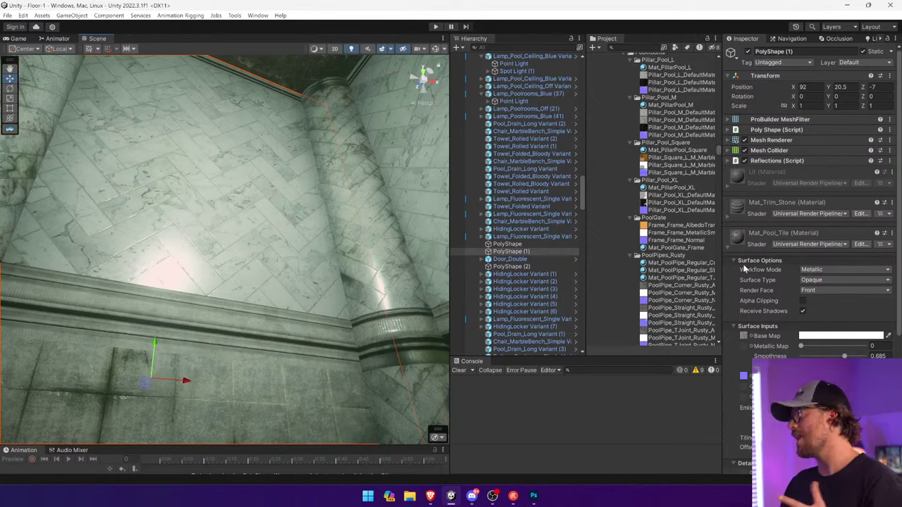
scroll(740, 231, "down", 3)
left_click(736, 166)
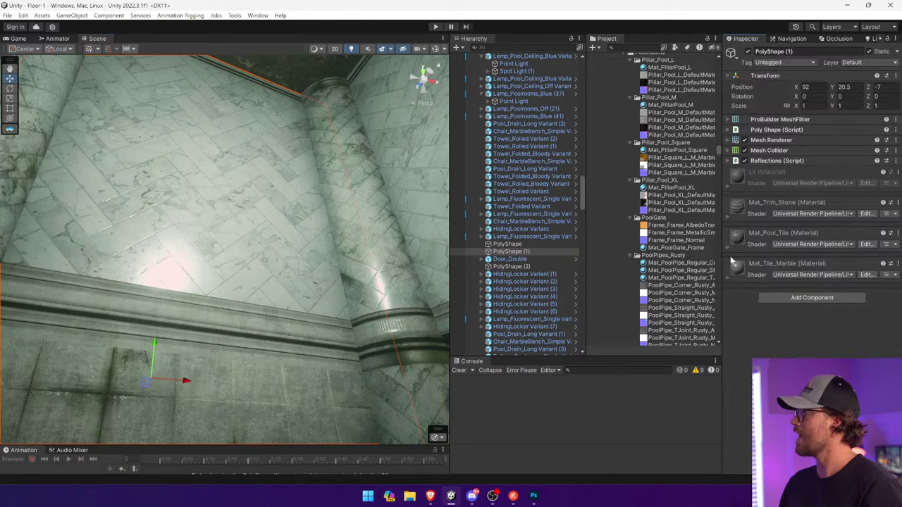
left_click(737, 272)
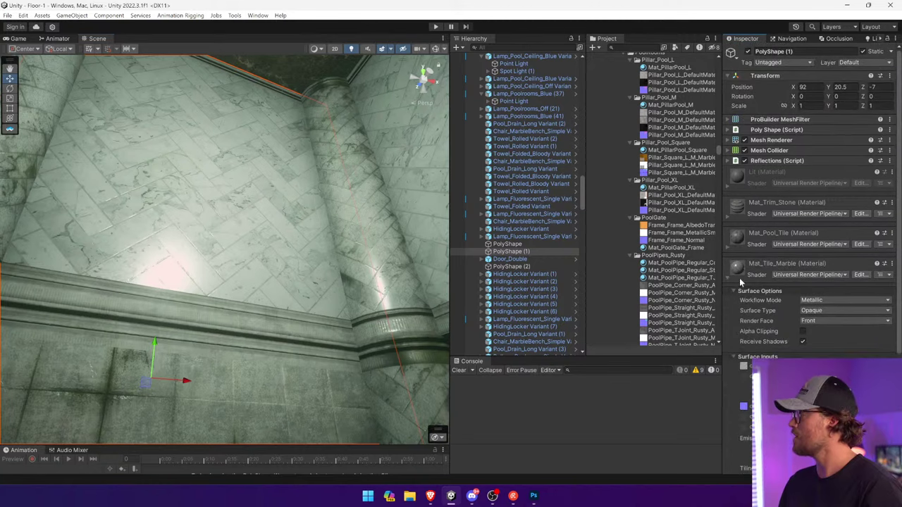
left_click(741, 367)
double_click(741, 366)
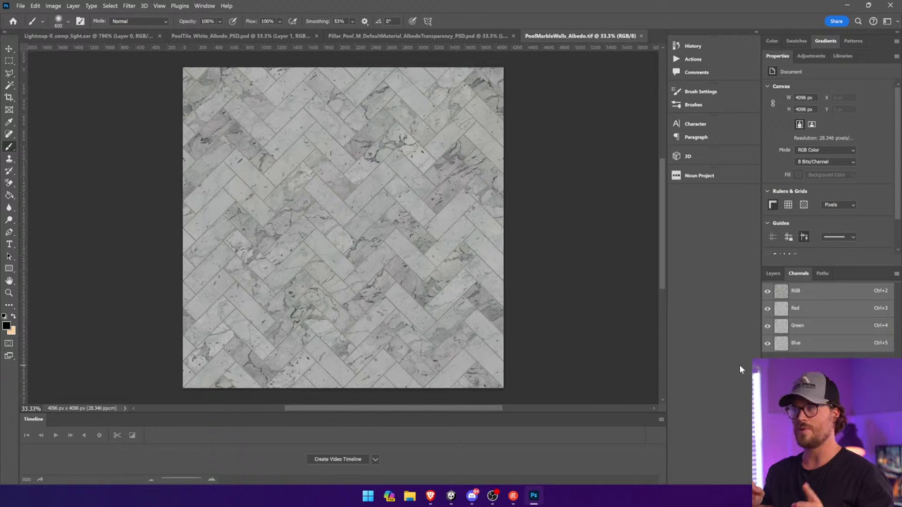
Unlock the marble texture's background layer and select its dark cracks and grout with the Magic Wand and an inverted selection
left_click(773, 273)
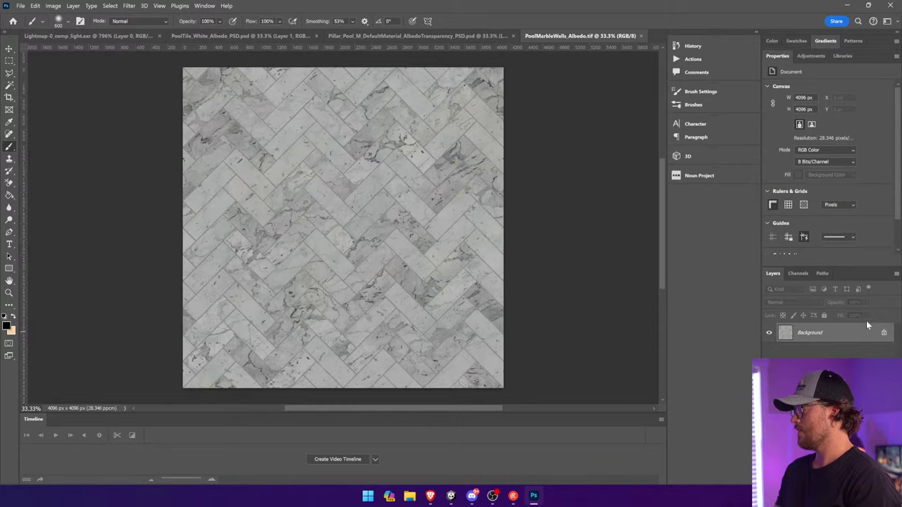
left_click(884, 332)
left_click(9, 85)
left_click(435, 200)
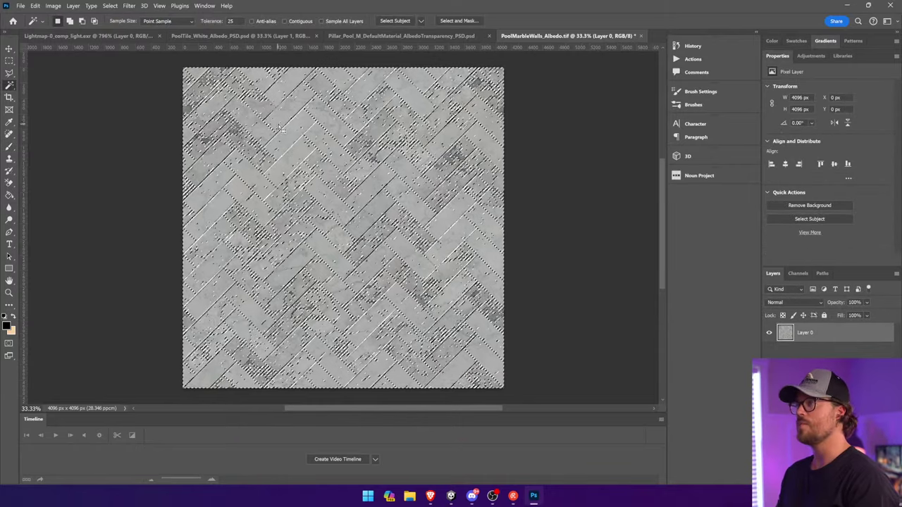
left_click(110, 5)
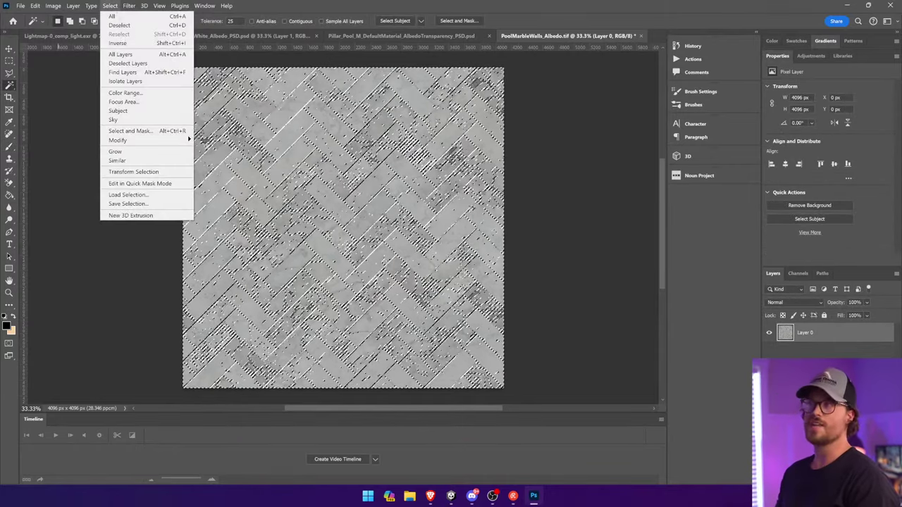
left_click(116, 40)
Fill the crack selection with black on a new layer and deselect
key("ctrl+alt+shift+n")
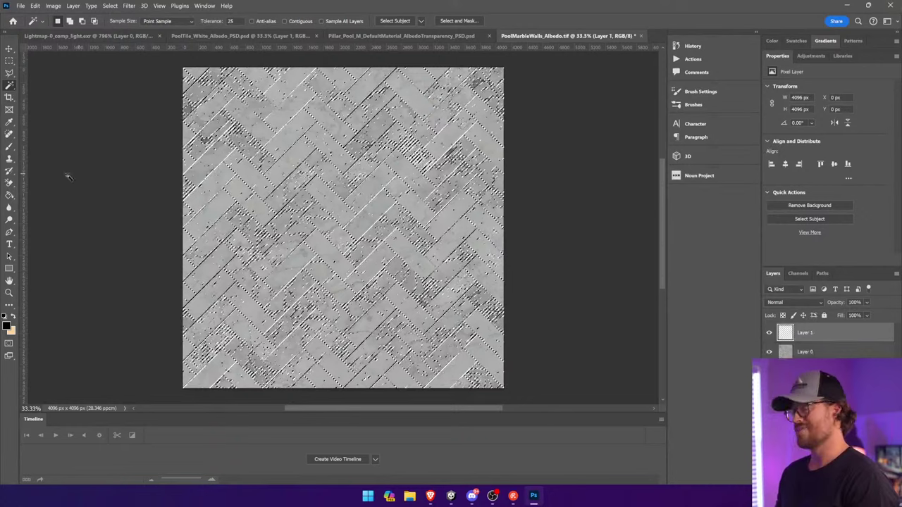
left_click(10, 195)
left_click(393, 166)
key("ctrl+d")
key("v")
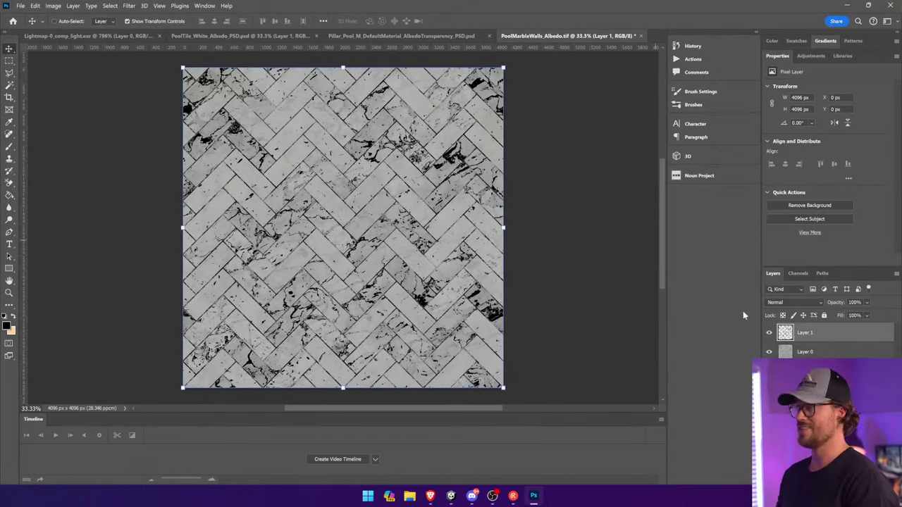
Duplicate the black crack layer and apply a Gaussian Blur with a 30.4-pixel radius to the lower one, Layer 1
key("ctrl+j")
left_click(145, 4)
mouse_move(111, 6)
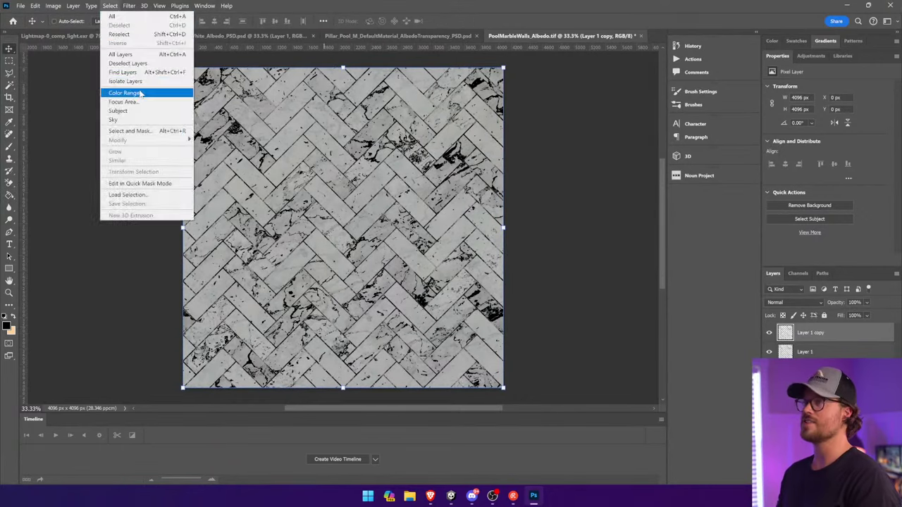
left_click(145, 16)
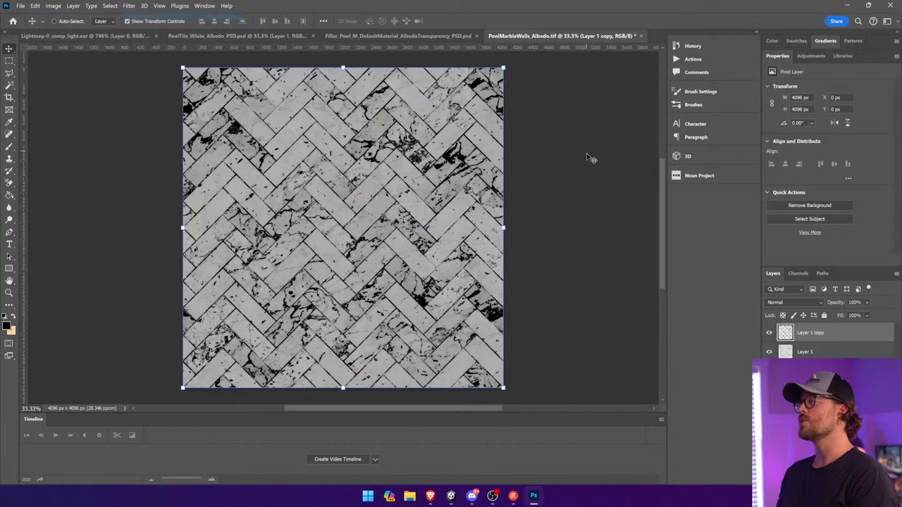
left_click(805, 351)
left_click(129, 5)
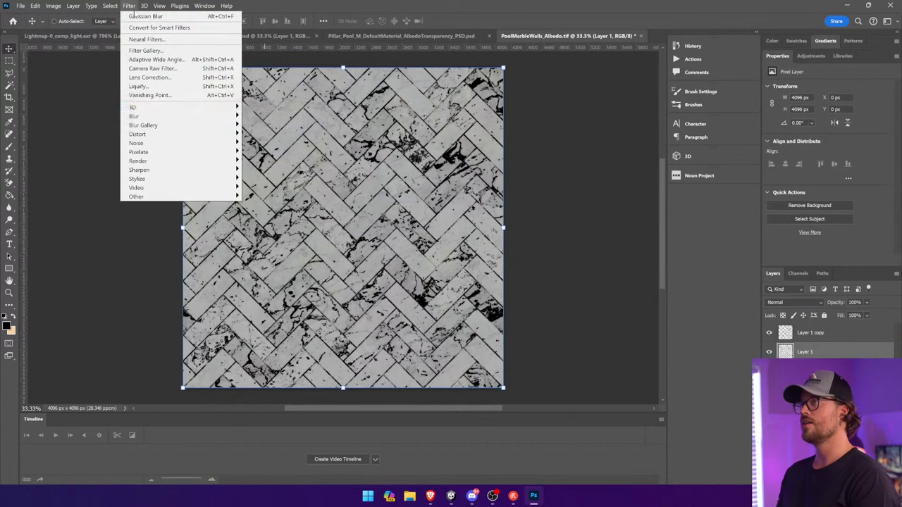
mouse_move(183, 115)
left_click(276, 151)
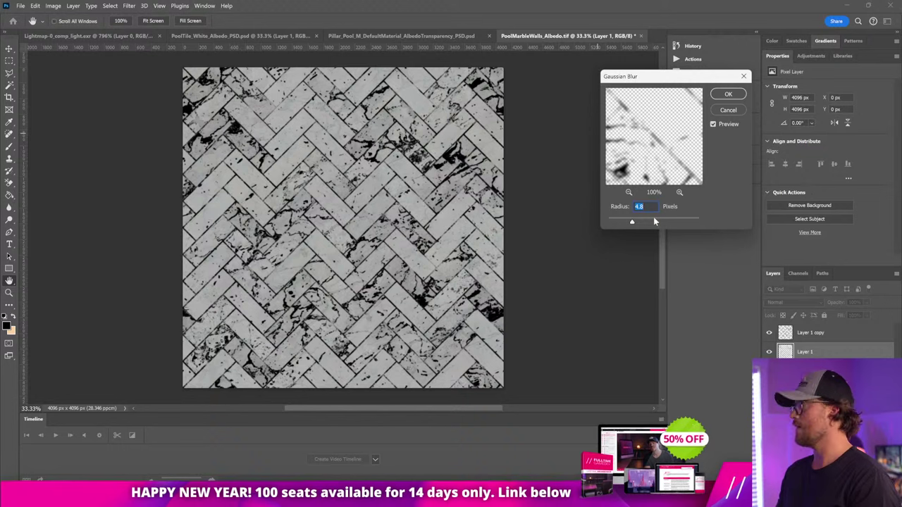
left_click_drag(631, 221, 654, 221)
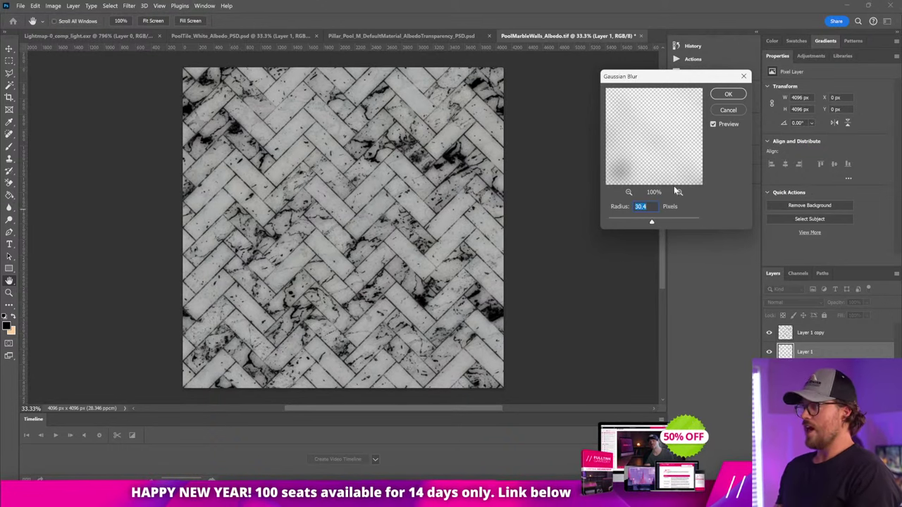
left_click(728, 93)
key("v")
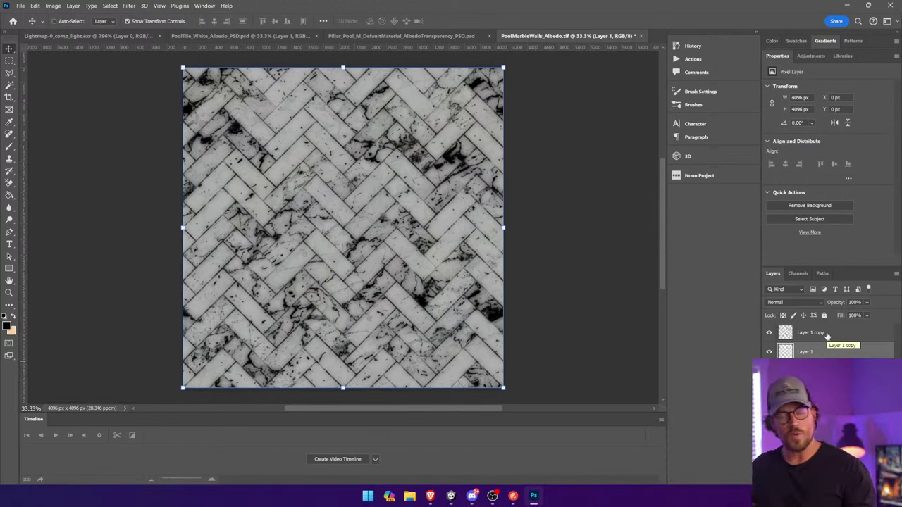
Merge the sharp and blurred crack layers and add a layer mask filled with black
left_click(828, 334, "shift")
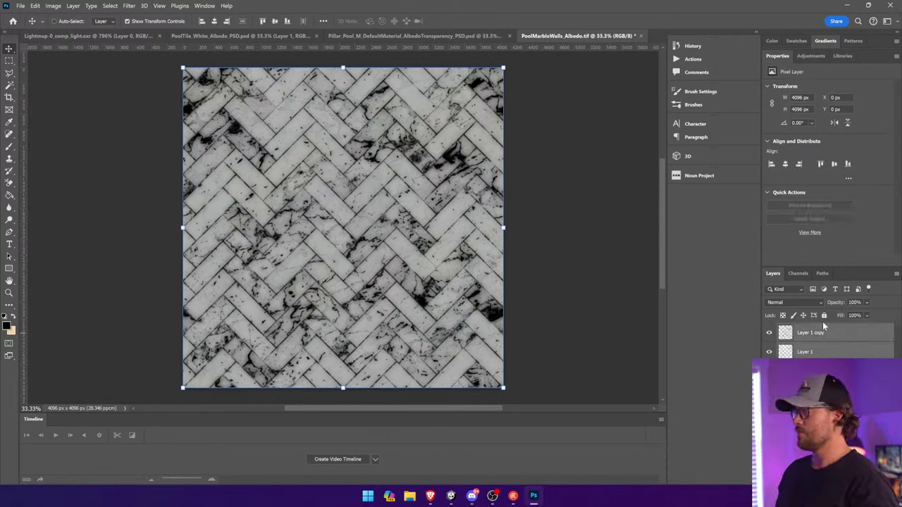
right_click(819, 339)
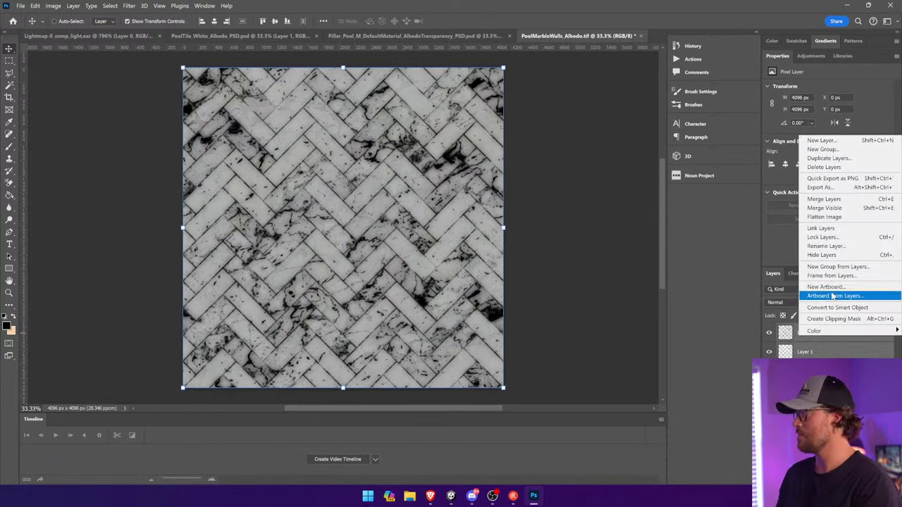
left_click(841, 205)
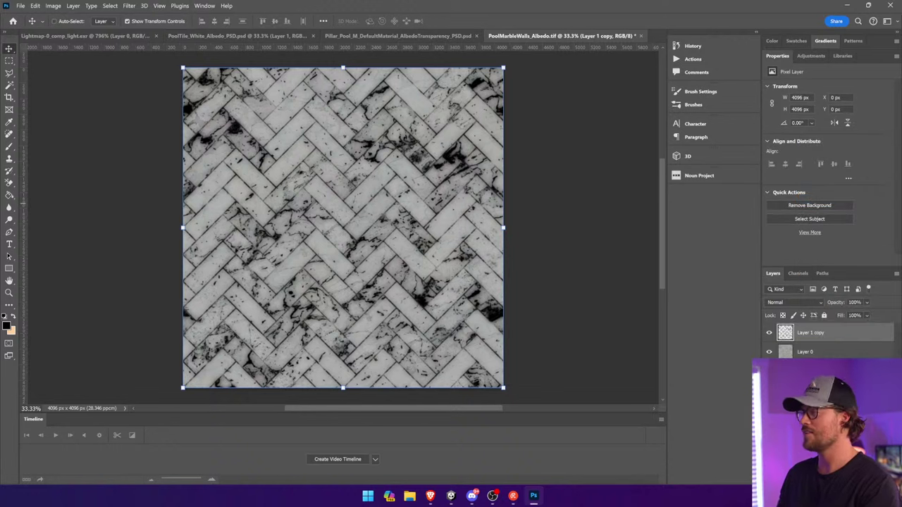
left_click(817, 479)
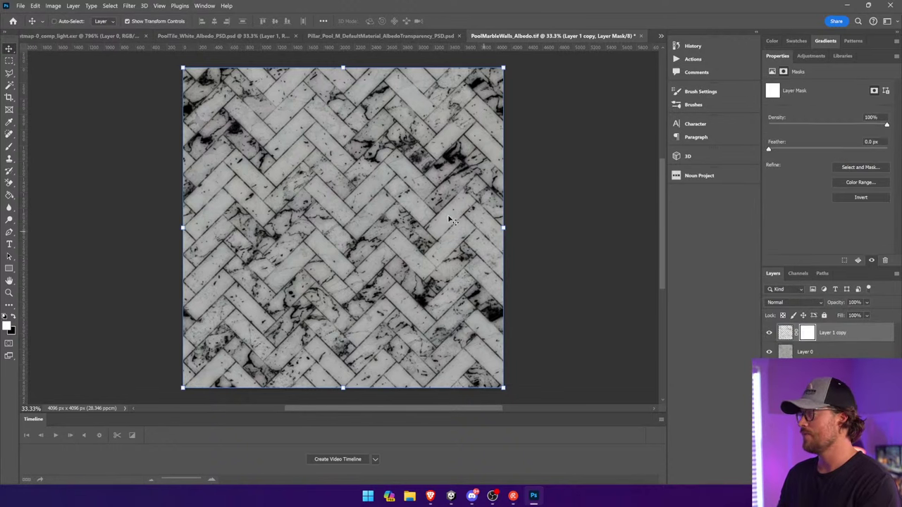
left_click(10, 195)
left_click(69, 128)
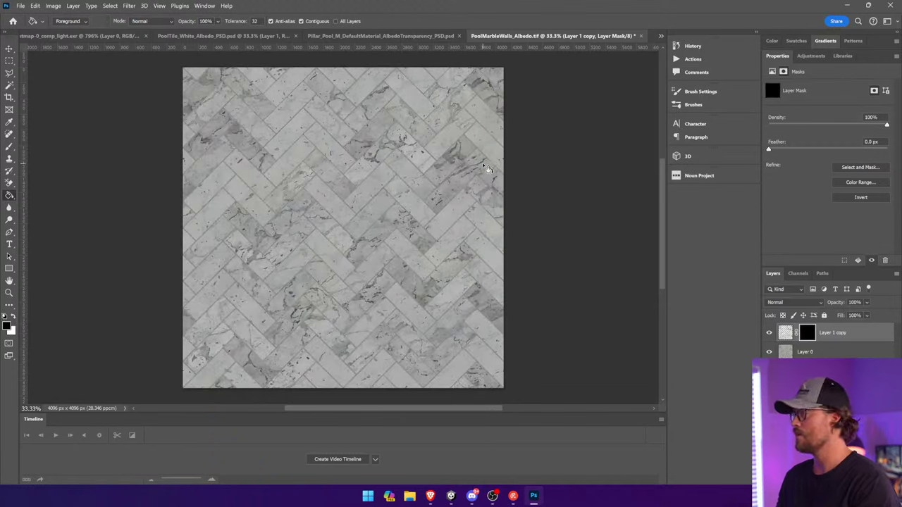
Paint white with a 200-pixel brush on Layer 1 copy's mask to reveal dark cracks at scattered tile joints across the marble
key("b")
left_click(14, 318)
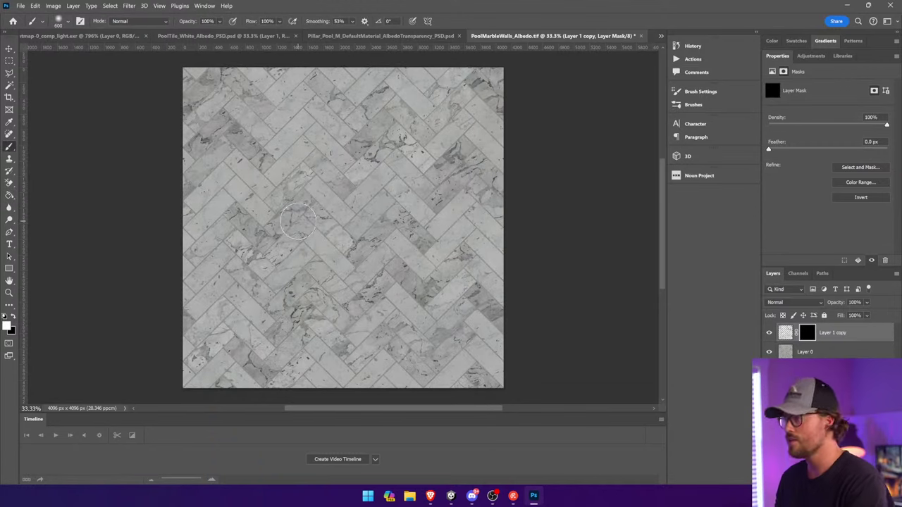
left_click_drag(278, 182, 268, 182)
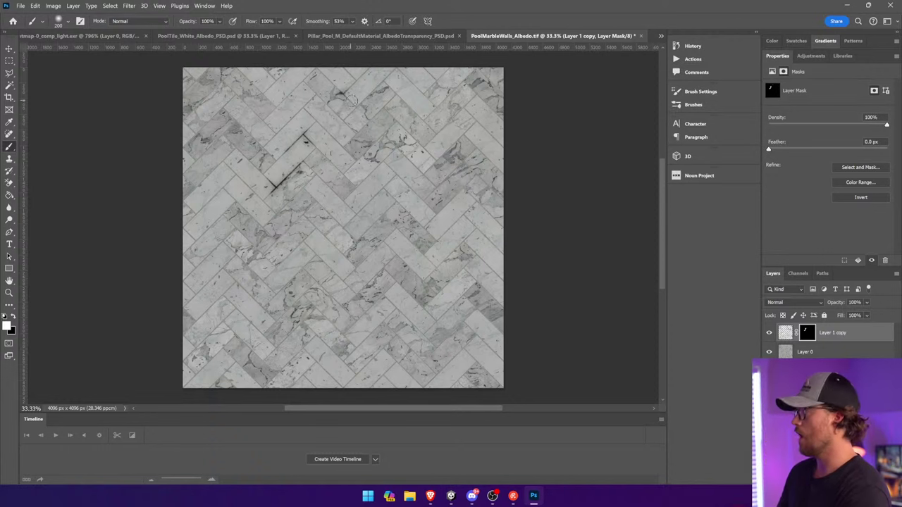
mouse_move(343, 94)
left_mouse_down()
mouse_move(402, 132)
mouse_move(370, 145)
mouse_move(392, 143)
left_mouse_up()
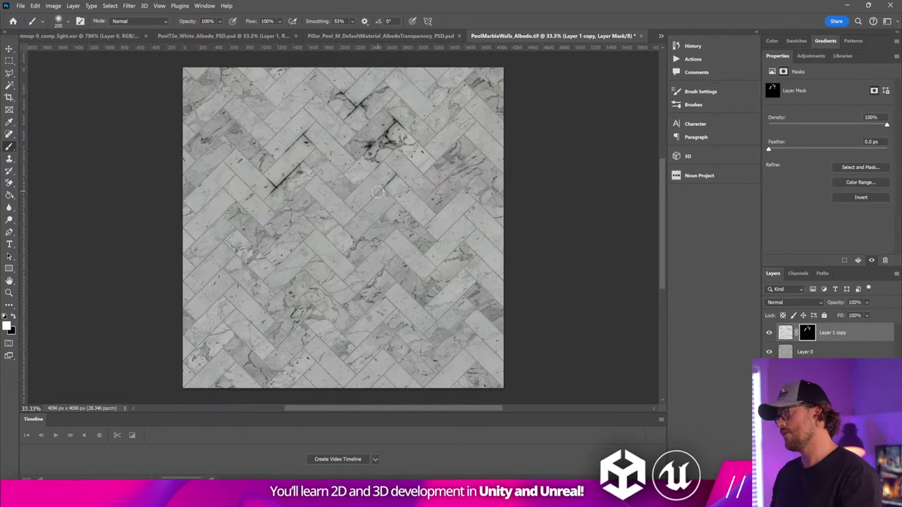
left_click_drag(396, 174, 400, 181)
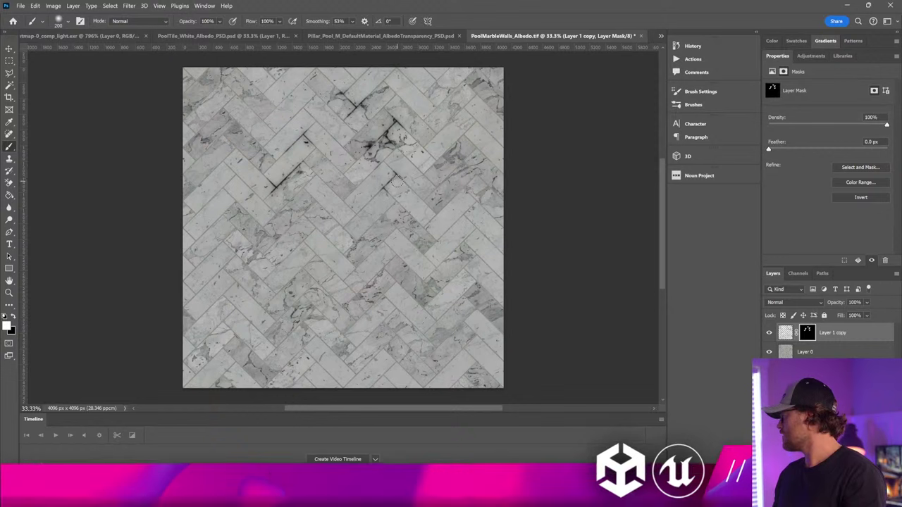
mouse_move(313, 247)
left_mouse_down()
mouse_move(349, 286)
mouse_move(362, 260)
left_mouse_up()
left_click_drag(368, 230, 365, 235)
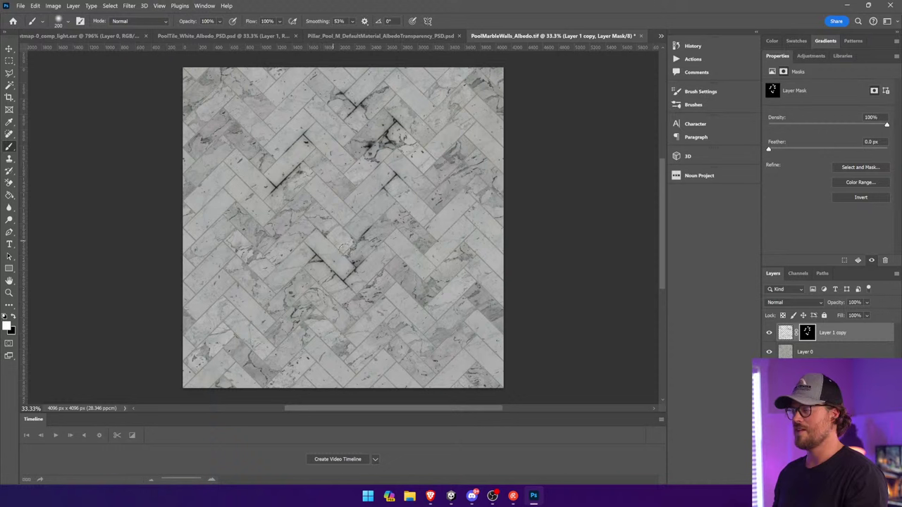
mouse_move(320, 205)
left_mouse_down()
mouse_move(316, 212)
mouse_move(345, 230)
mouse_move(354, 215)
left_mouse_up()
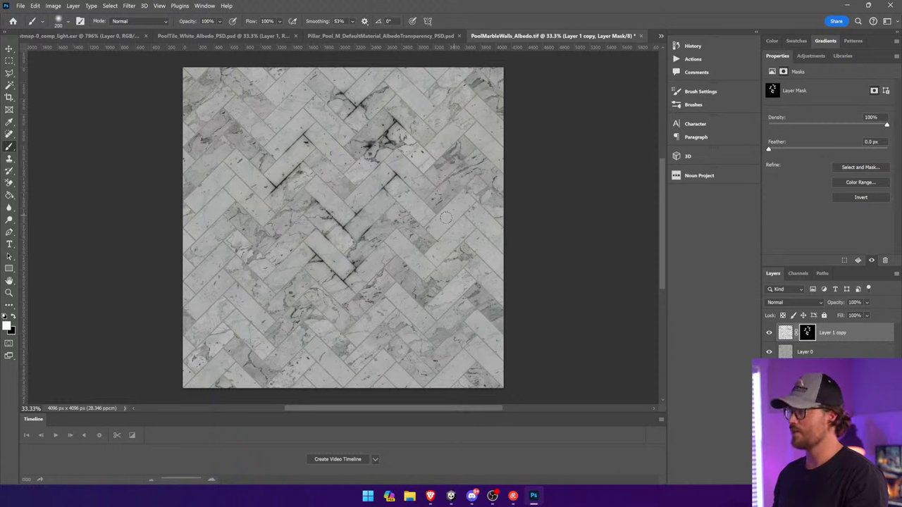
left_click_drag(435, 213, 438, 211)
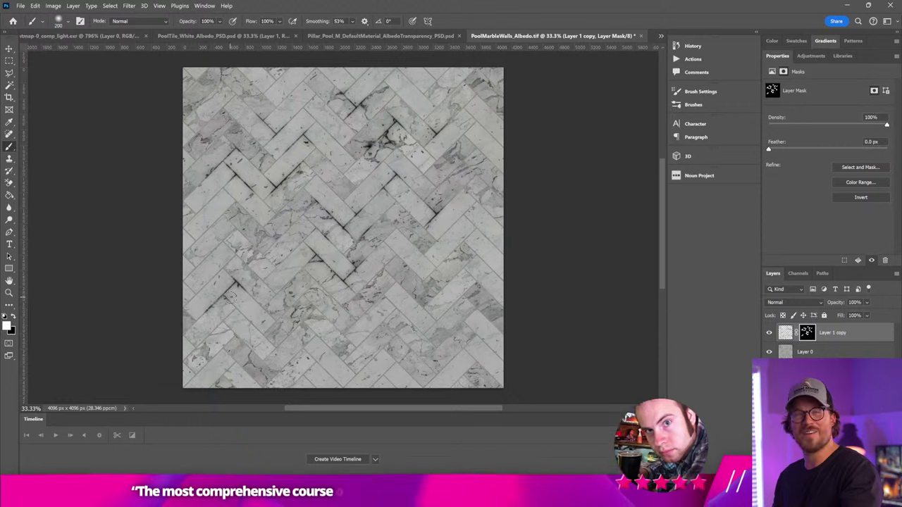
left_click_drag(397, 290, 364, 315)
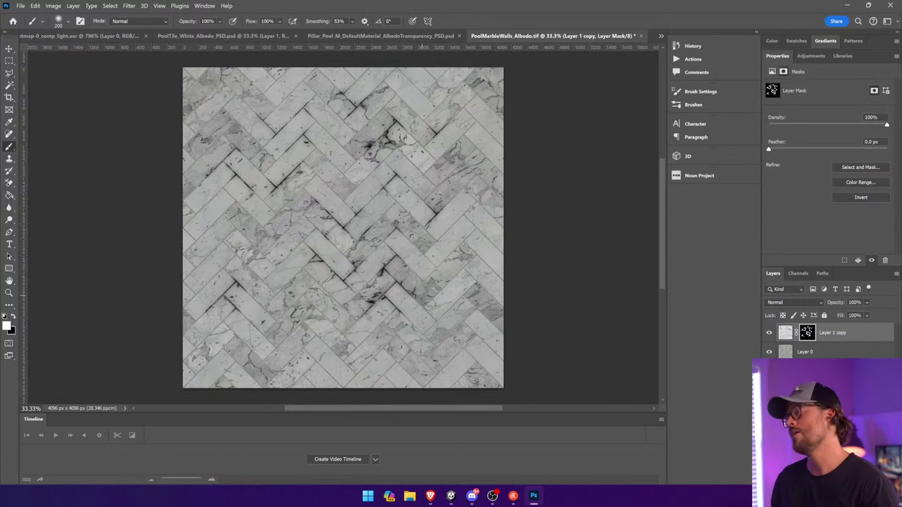
left_click_drag(477, 337, 461, 351)
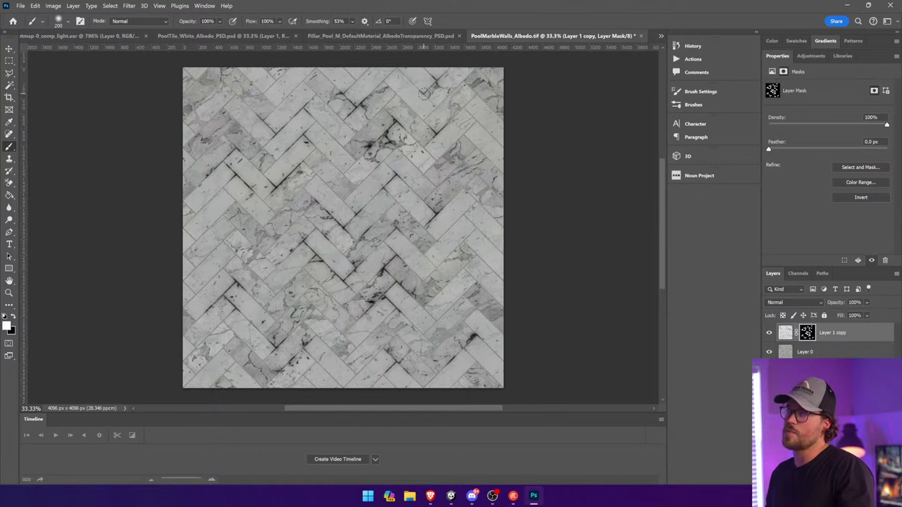
Apply a Gaussian Blur with an 8.2-pixel radius to the crack artwork of Layer 1 copy, not its mask
left_click(9, 60)
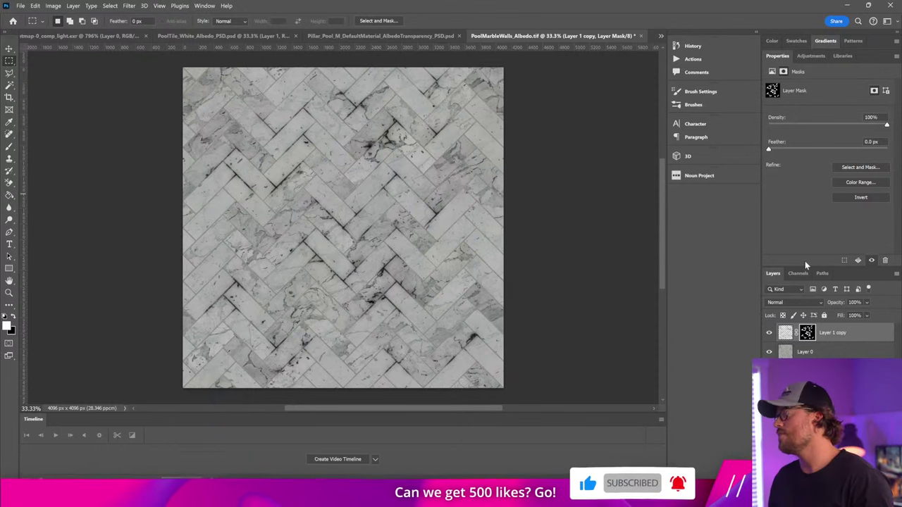
left_click(831, 336)
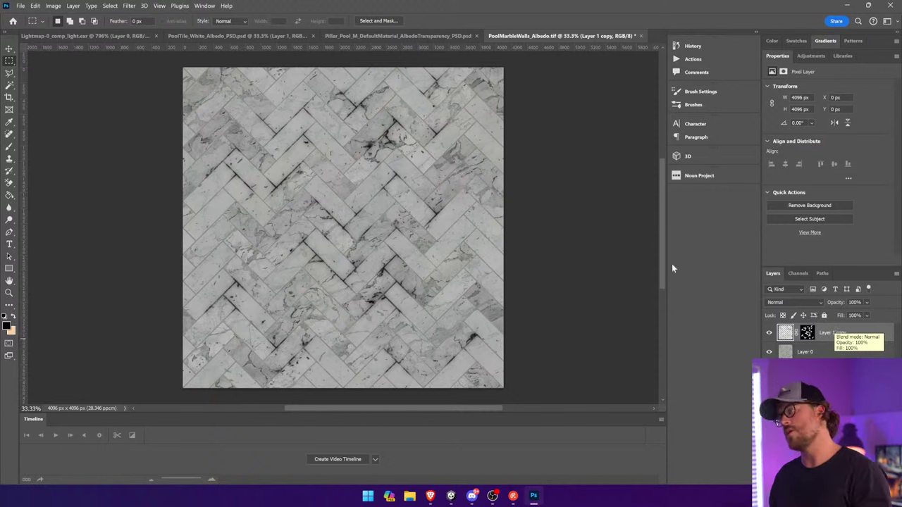
left_click(129, 6)
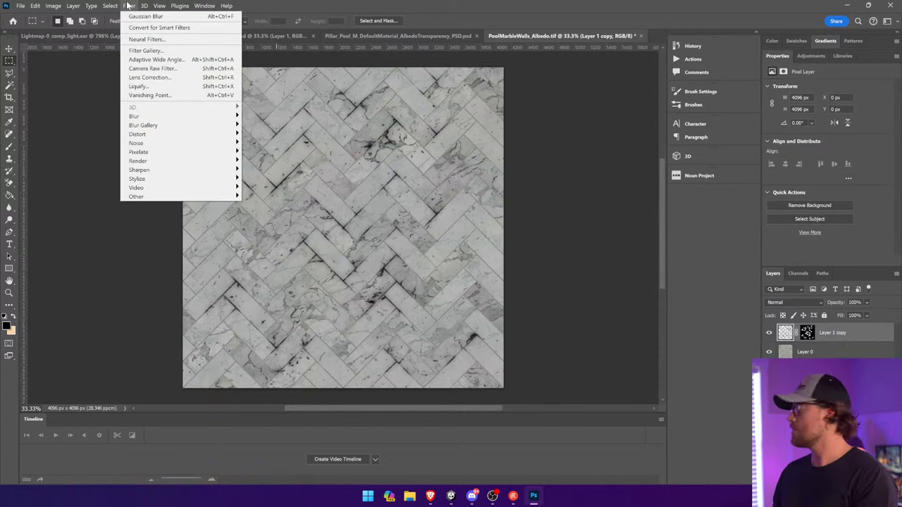
mouse_move(161, 6)
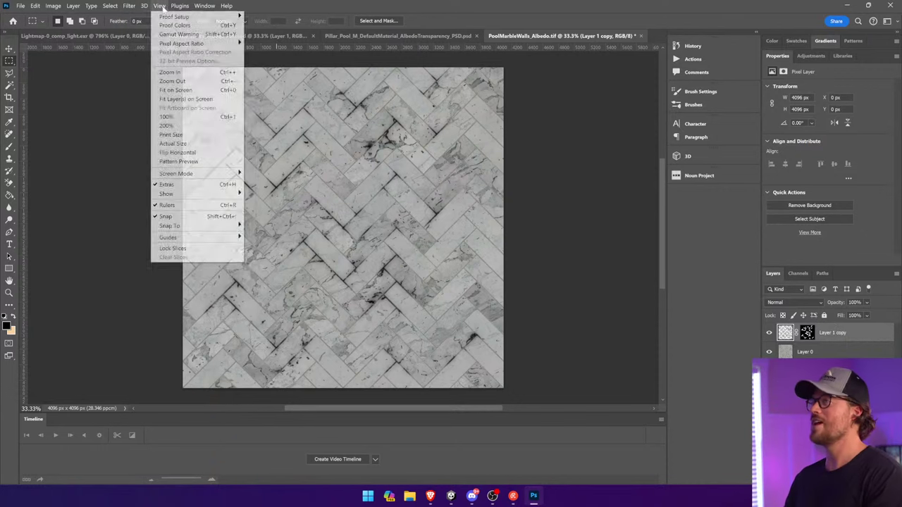
mouse_move(129, 6)
mouse_move(176, 115)
left_click(283, 149)
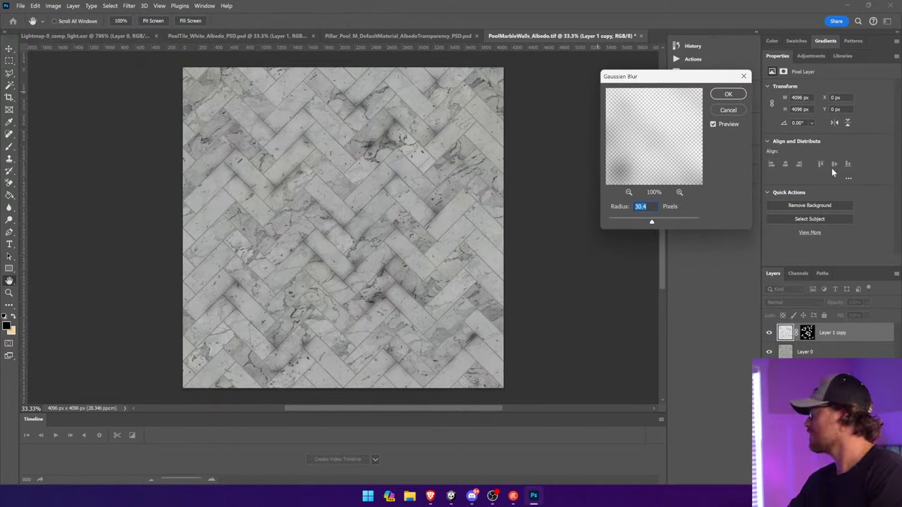
left_click_drag(652, 221, 641, 223)
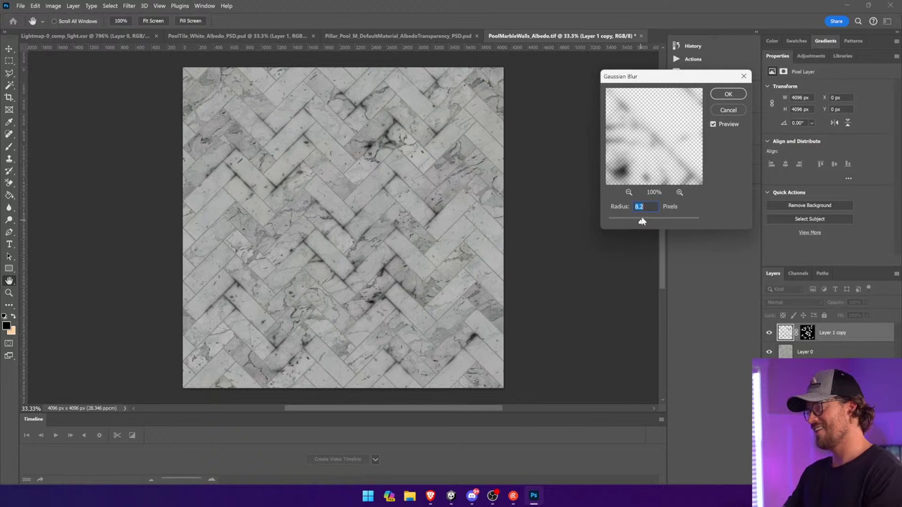
left_click(728, 94)
left_click(735, 97)
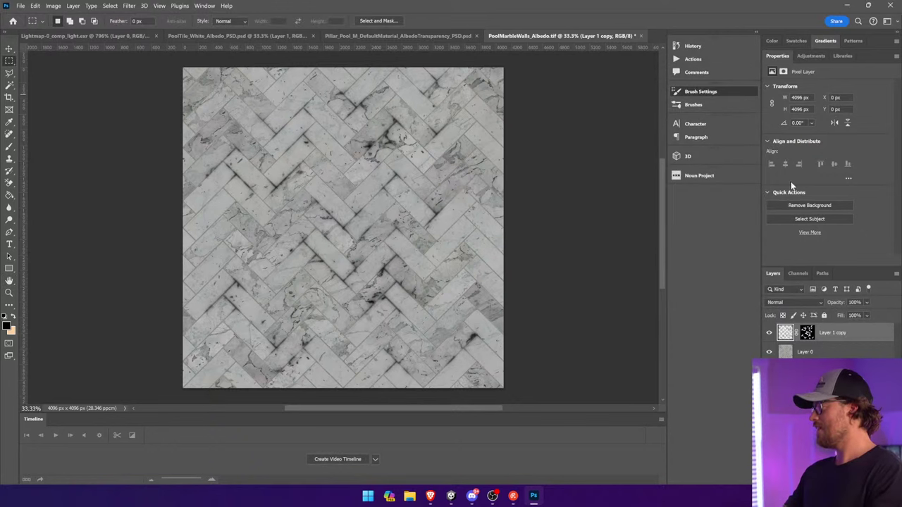
left_click(646, 86)
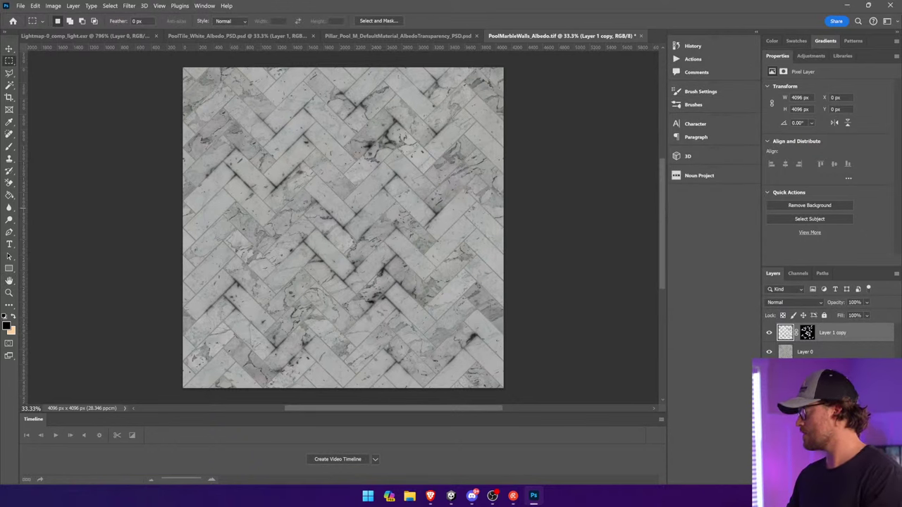
Add a colorized Hue/Saturation adjustment clipped to Layer 1 copy, with hue 58, saturation 66 and lightness +12
left_click(844, 481)
left_click(839, 391)
left_click(816, 173)
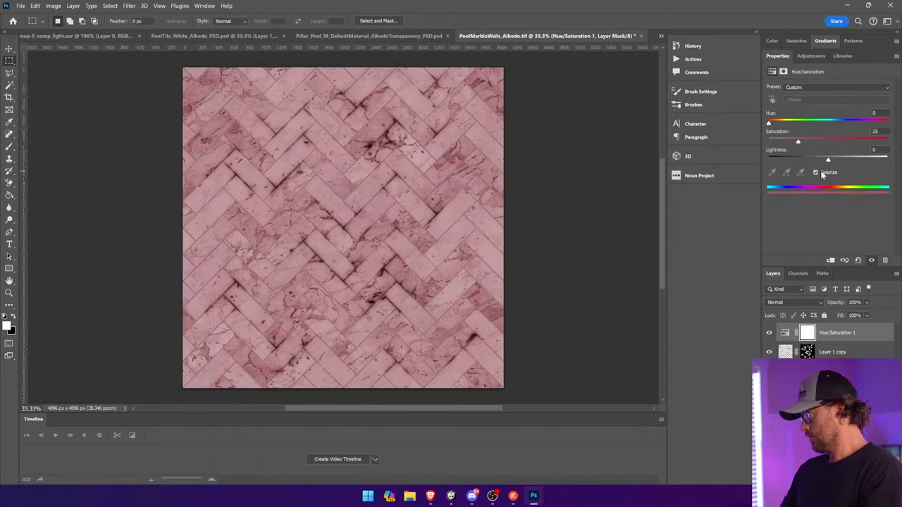
left_click_drag(799, 141, 838, 161)
left_click(840, 342, "alt")
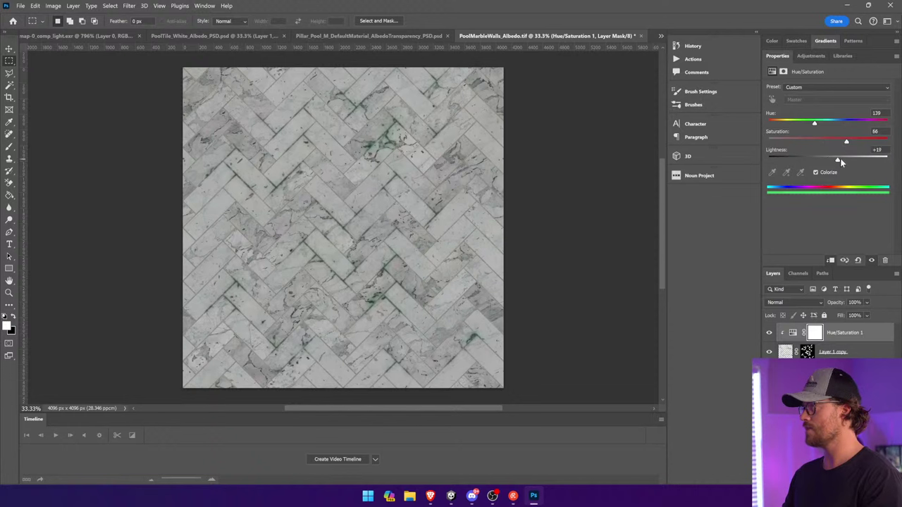
left_click_drag(809, 124, 790, 123)
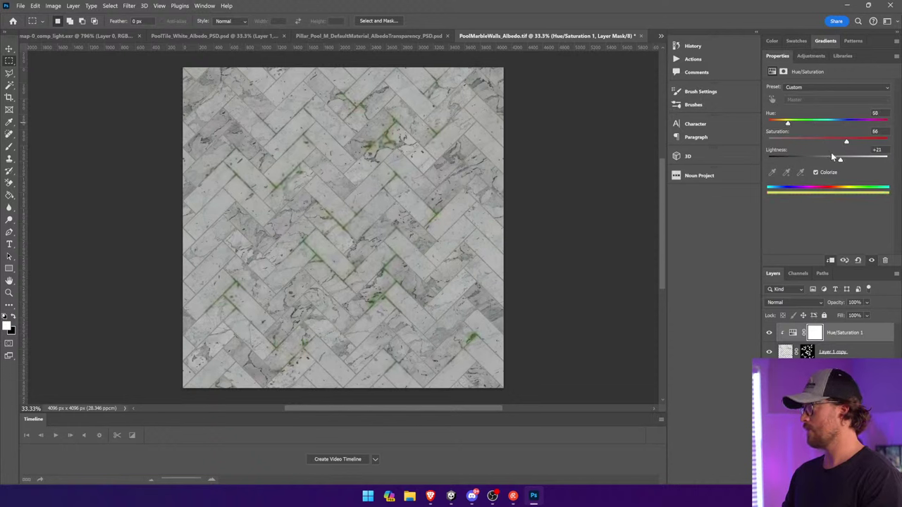
left_click_drag(840, 161, 835, 161)
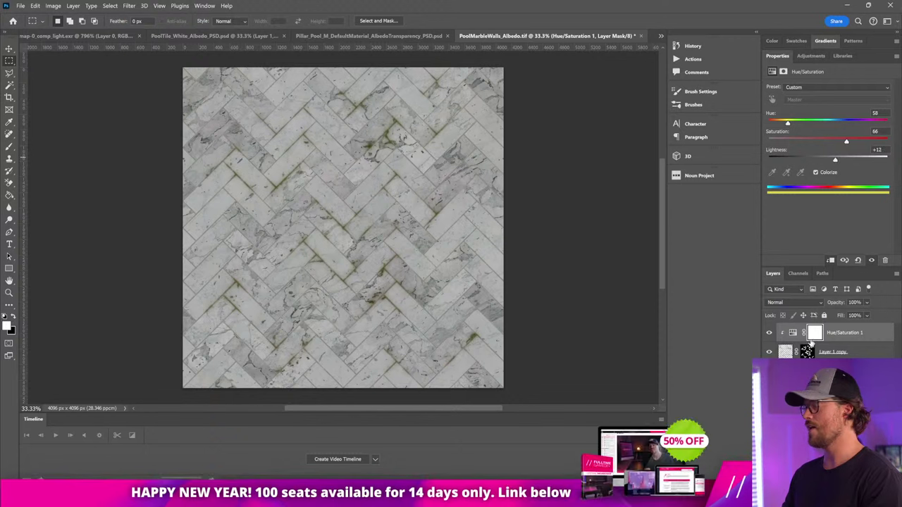
Fill the Hue/Saturation adjustment's layer mask with black using the Paint Bucket
left_click(815, 334)
key("g")
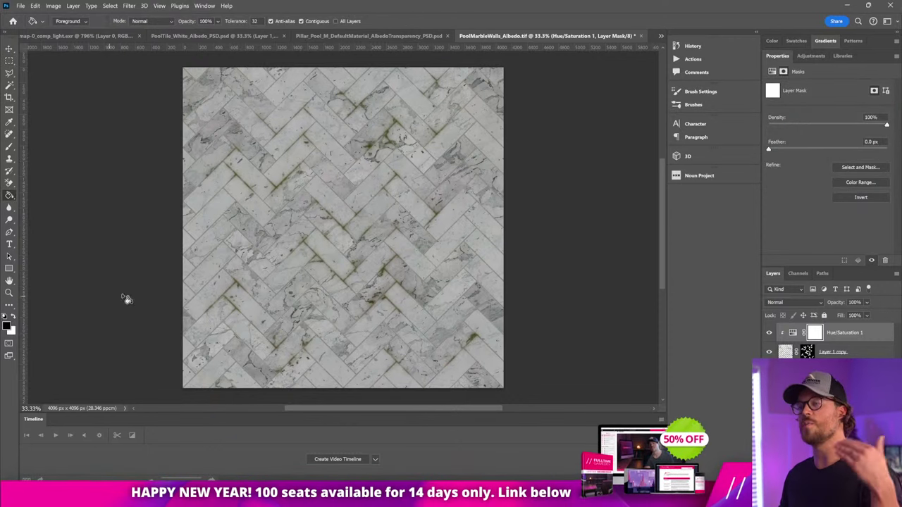
left_click(332, 256)
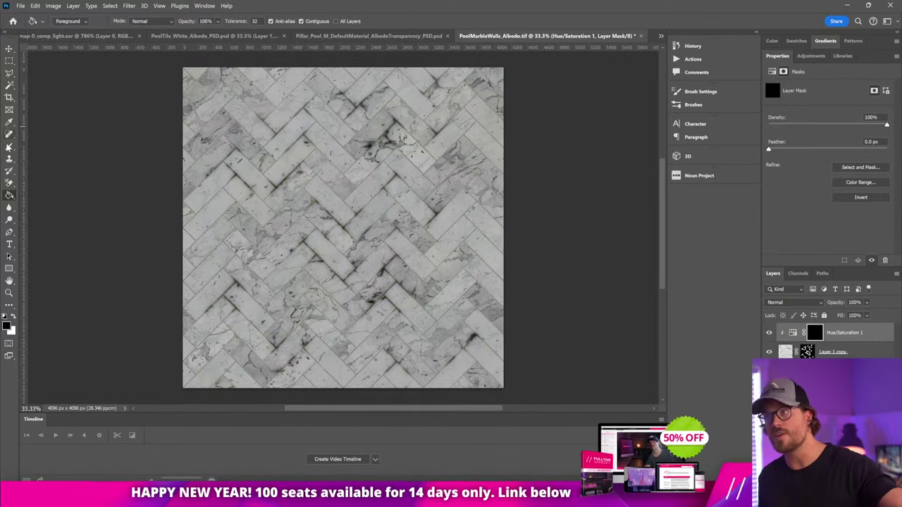
Paint white with a 200-pixel brush on the Hue/Saturation mask to tint scattered crack patches mossy green
key("b")
left_click(10, 307)
left_click(13, 317)
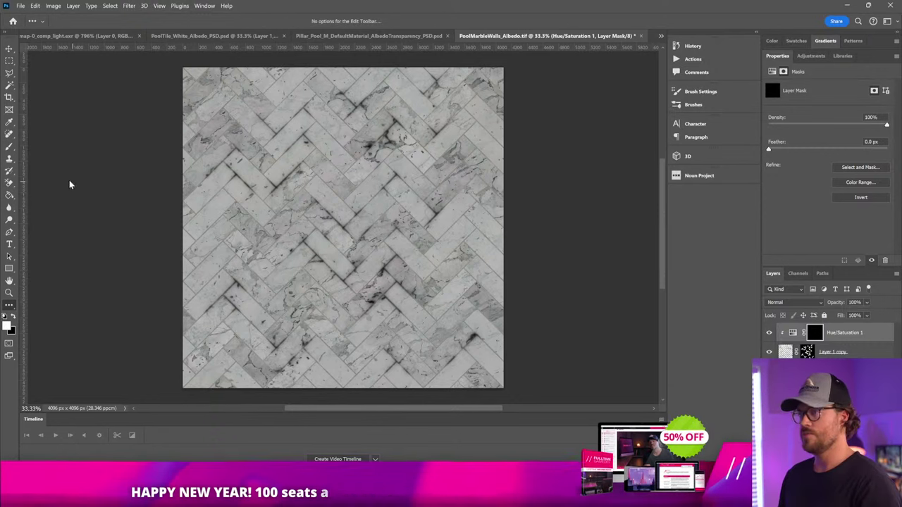
left_click_drag(341, 227, 348, 223)
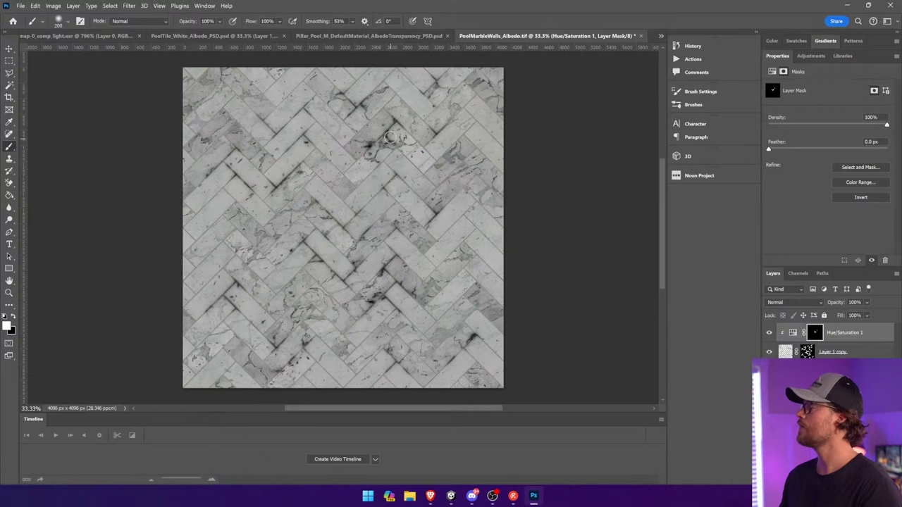
left_click_drag(394, 134, 402, 126)
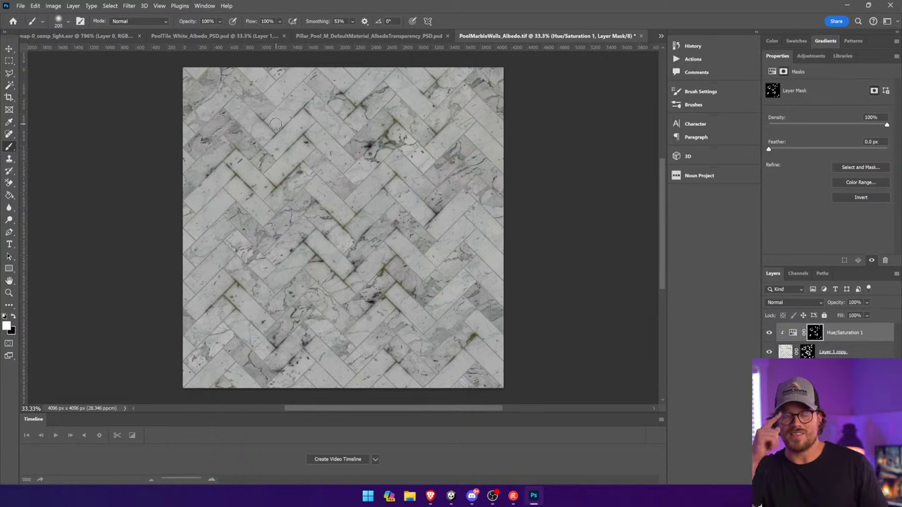
Save the layered marble texture as PoolMarbleWalls_Albedo_PSD in Photoshop format in the PoolRoomTextures folder, with Maximize Compatibility on
left_click(11, 62)
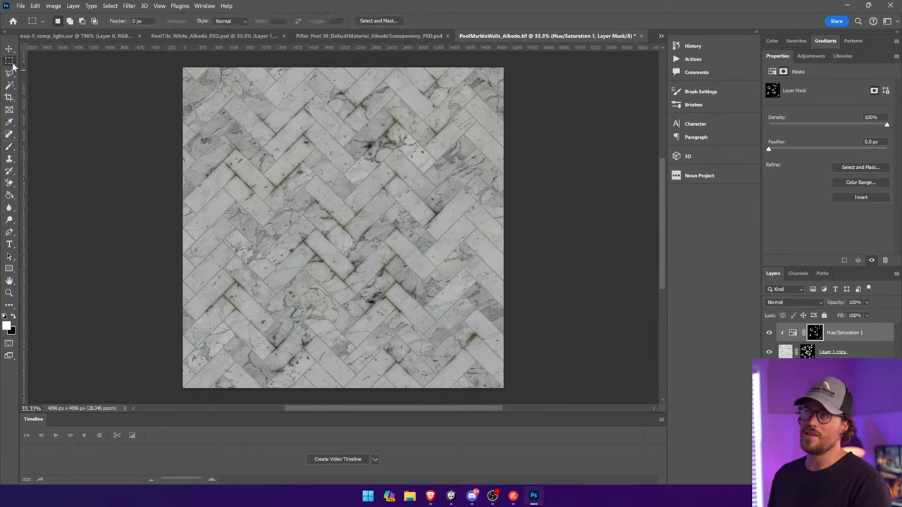
left_click(85, 7)
mouse_move(20, 7)
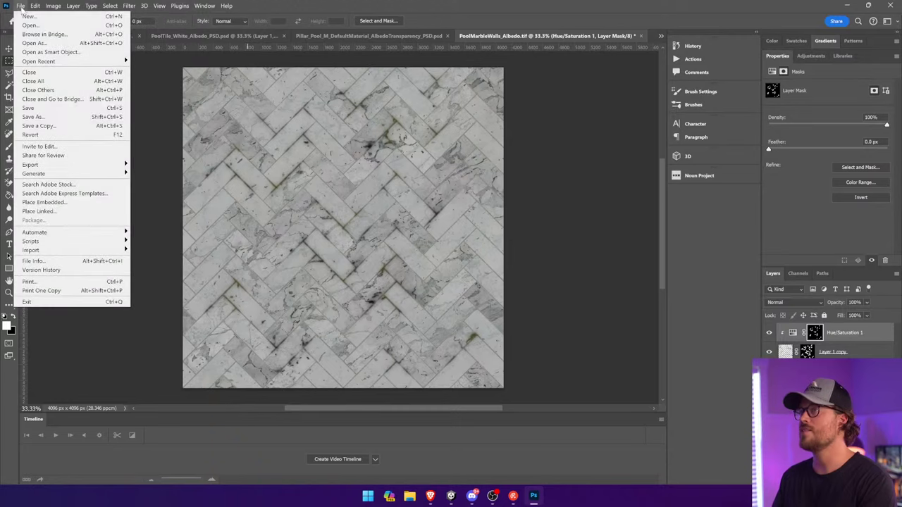
left_click(57, 117)
left_click(181, 346)
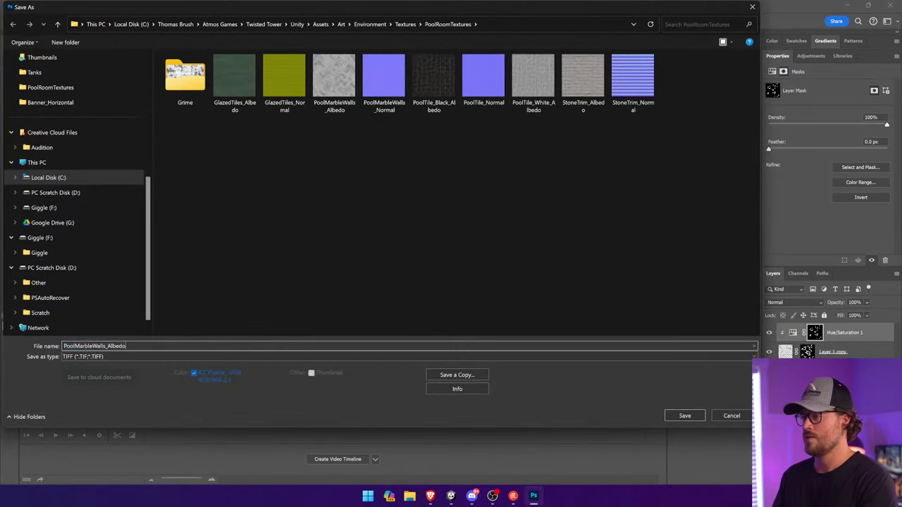
type("_PSD")
left_click(191, 356)
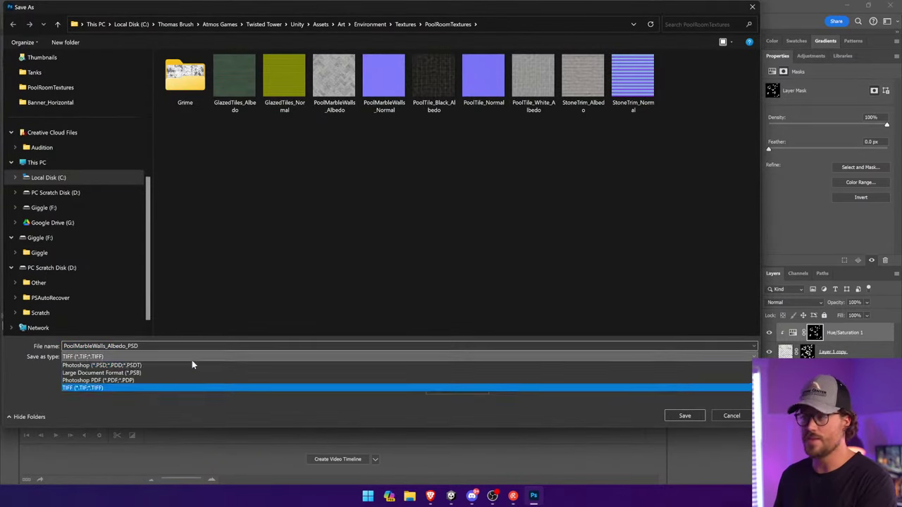
left_click(192, 363)
left_click(694, 416)
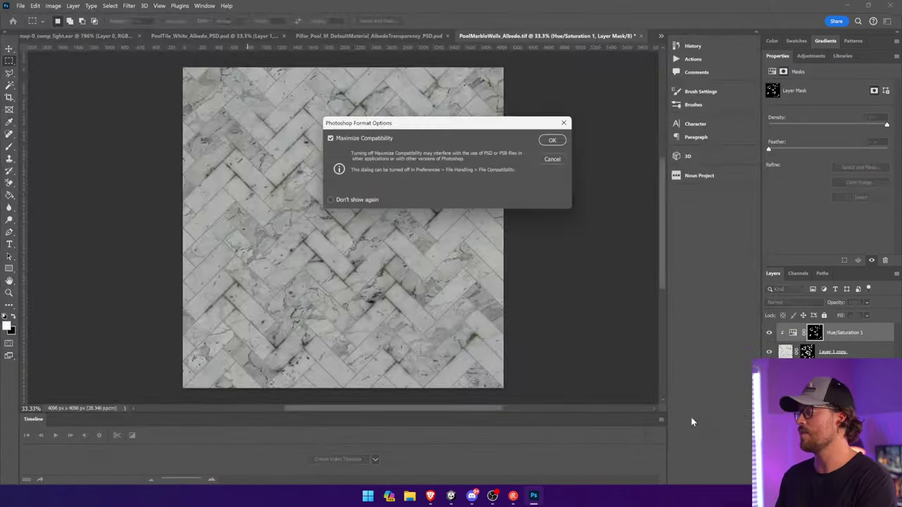
left_click(562, 142)
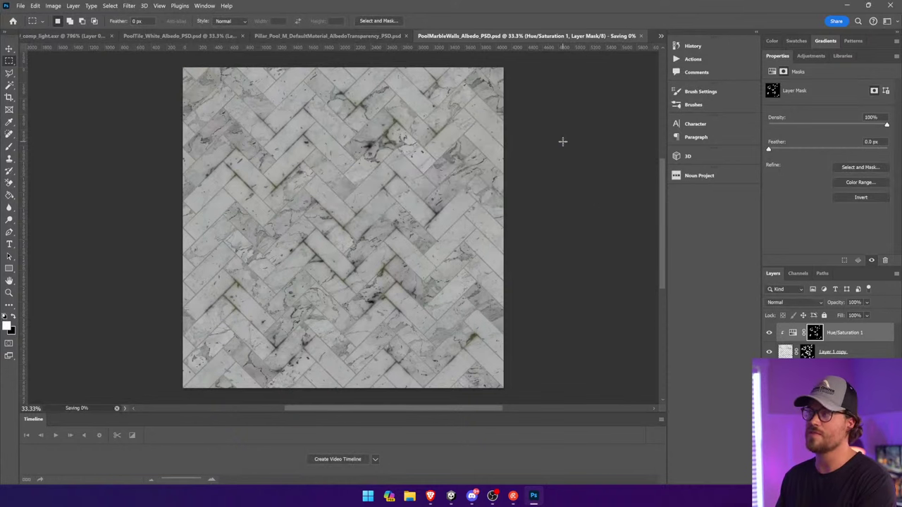
Merge the Hue/Saturation adjustment, the crack layer and the marble base layer into a single layer
left_click(859, 332)
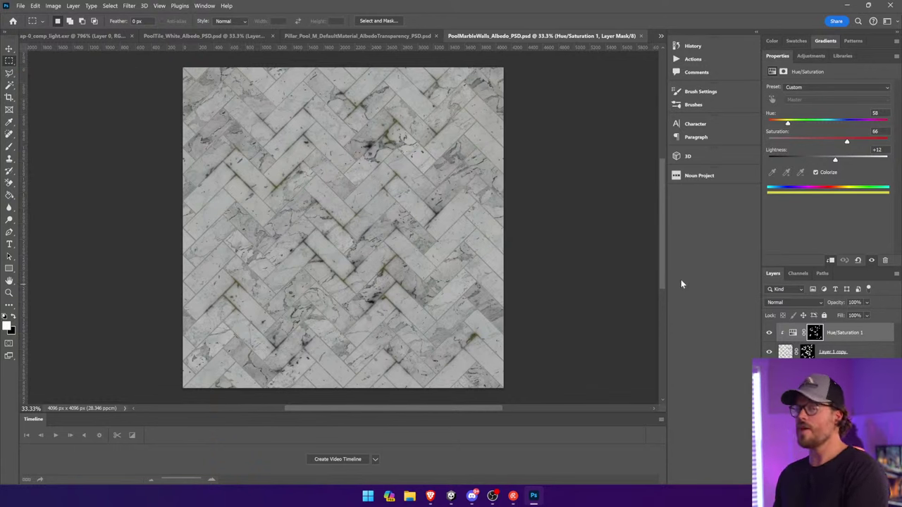
left_click(835, 352, "shift")
right_click(834, 353)
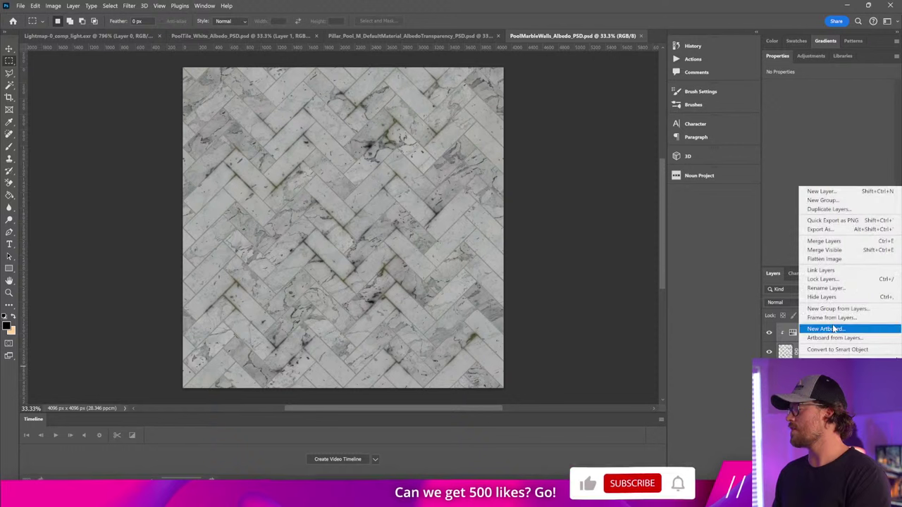
left_click(824, 241)
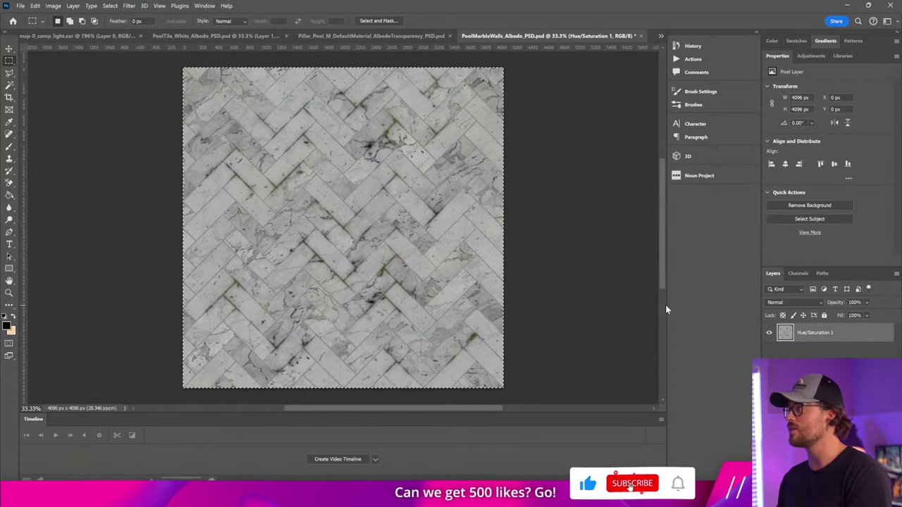
Undo the layer merge and stamp all visible layers into a new layer on top instead
key("ctrl+z")
key("ctrl+shift+alt+e")
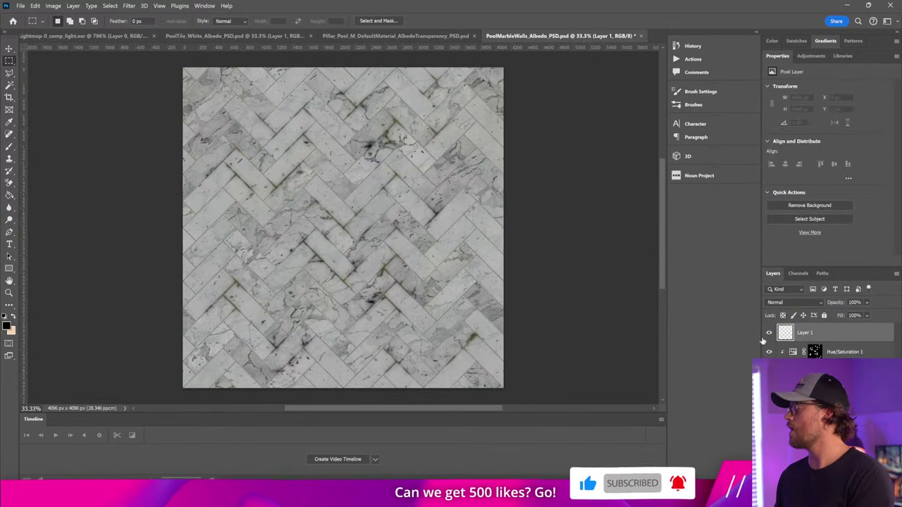
Apply Brightness/Contrast to the stamped layer with contrast at 100 and brightness raised until most marble turns near white
left_click(52, 5)
mouse_move(67, 28)
left_click(169, 29)
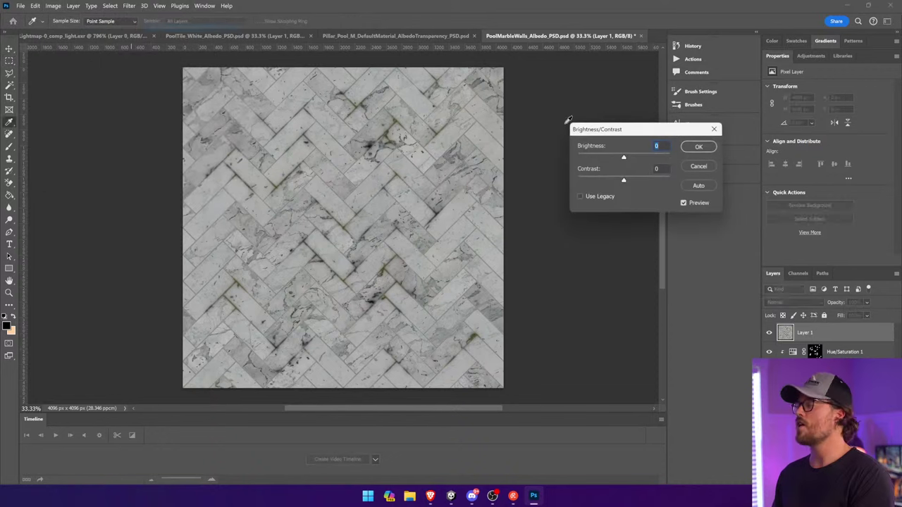
left_click_drag(624, 181, 670, 181)
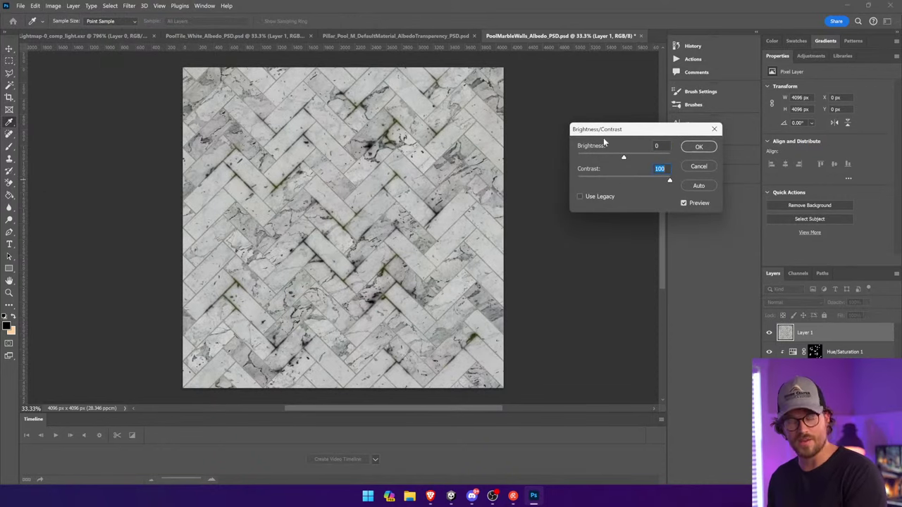
left_click_drag(603, 143, 652, 157)
left_click(699, 147)
Apply a second Brightness/Contrast pass to the stamped layer with brightness -72 and contrast 100
left_click(59, 5)
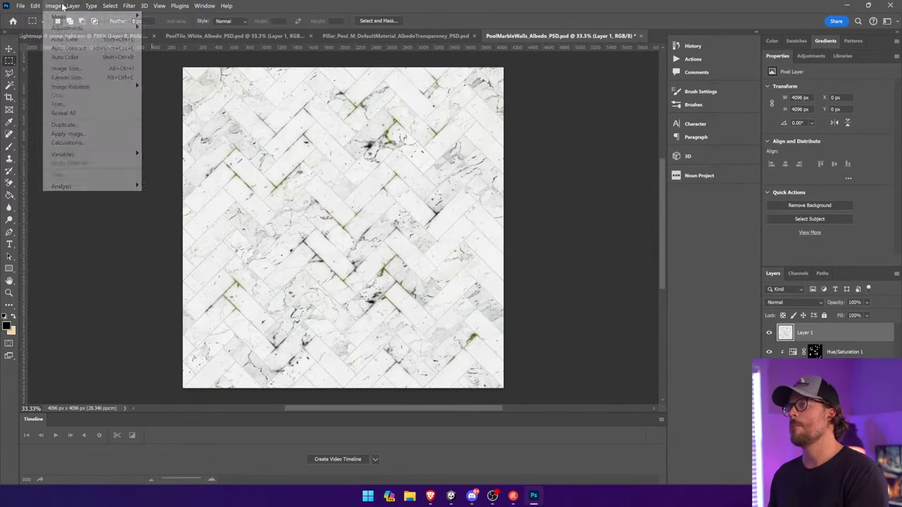
mouse_move(67, 27)
left_click(169, 28)
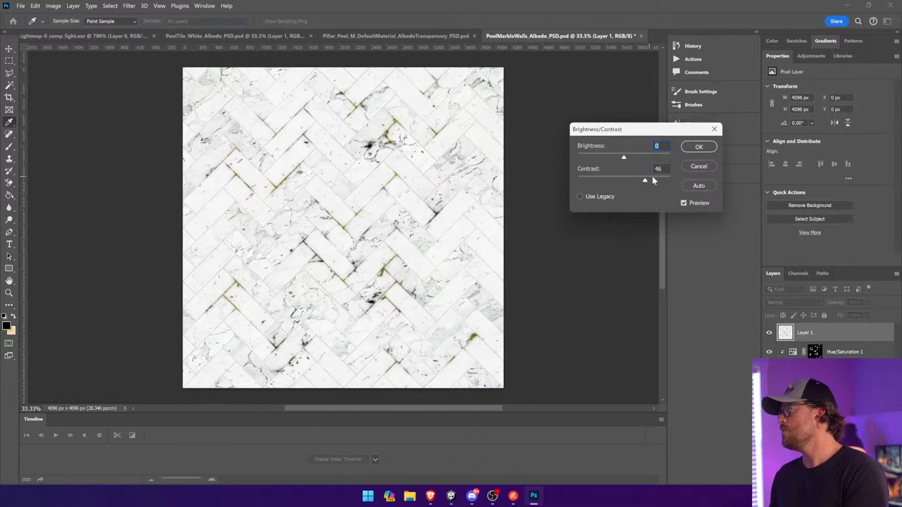
left_click_drag(652, 180, 670, 180)
left_click_drag(624, 156, 602, 158)
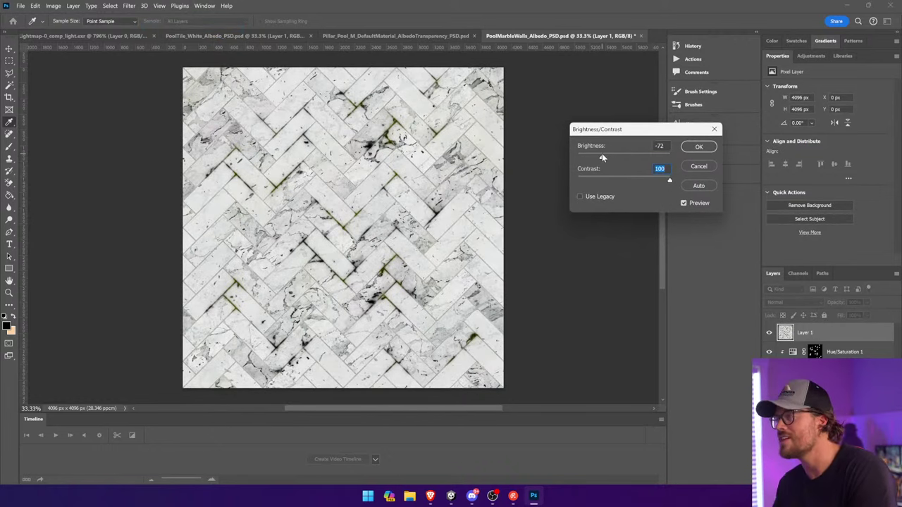
left_click(698, 146)
Apply a third Brightness/Contrast pass to the stamped layer with brightness about 37 and contrast 100
left_click(53, 5)
mouse_move(67, 27)
left_click(173, 28)
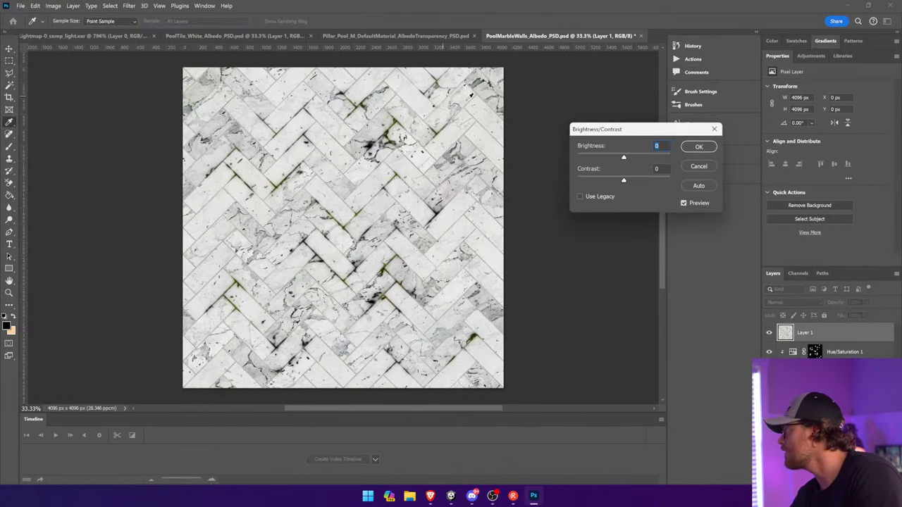
left_click_drag(624, 181, 669, 180)
left_click_drag(624, 156, 637, 159)
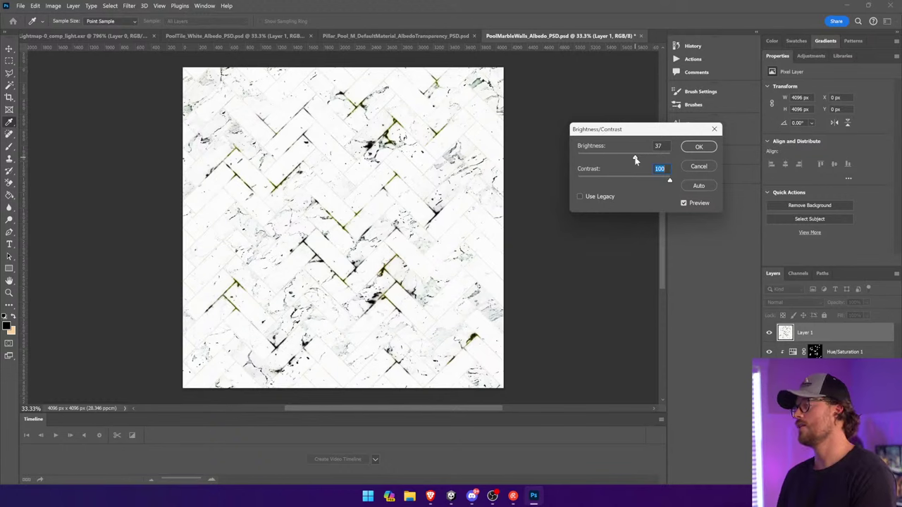
left_click(699, 147)
Try to desaturate the high-contrast layer with a Hue/Saturation saturation of -100
left_click(53, 6)
mouse_move(67, 27)
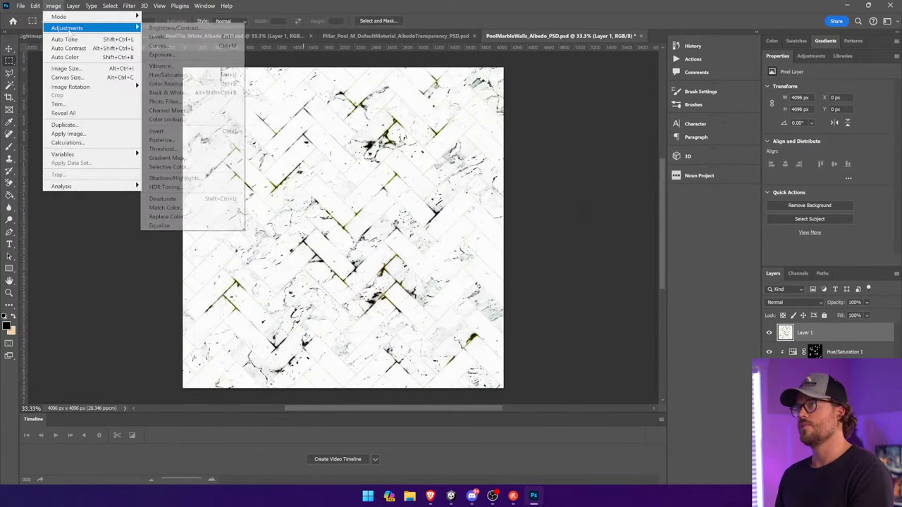
left_click(173, 75)
left_click_drag(725, 213, 689, 215)
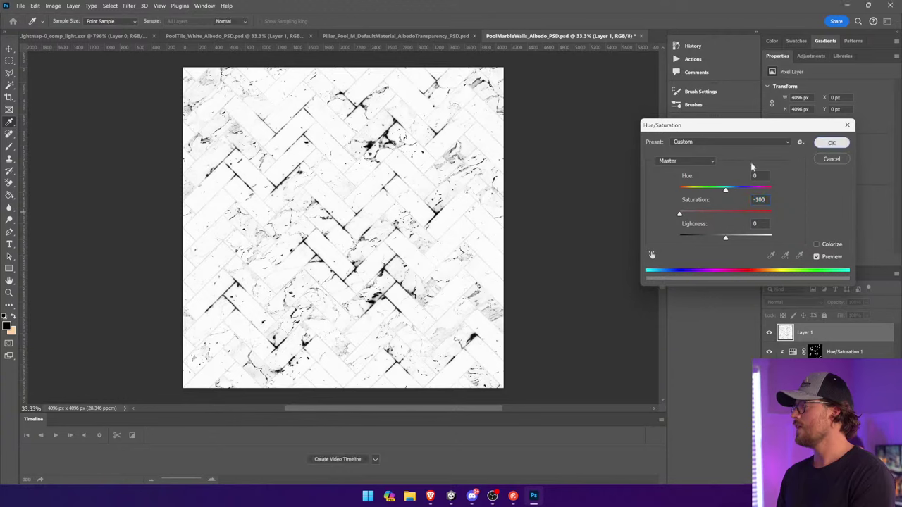
key("Return")
Copy the high-contrast layer into a new alpha channel, hide the layer and save the PSD
key("ctrl+a")
left_click(807, 274)
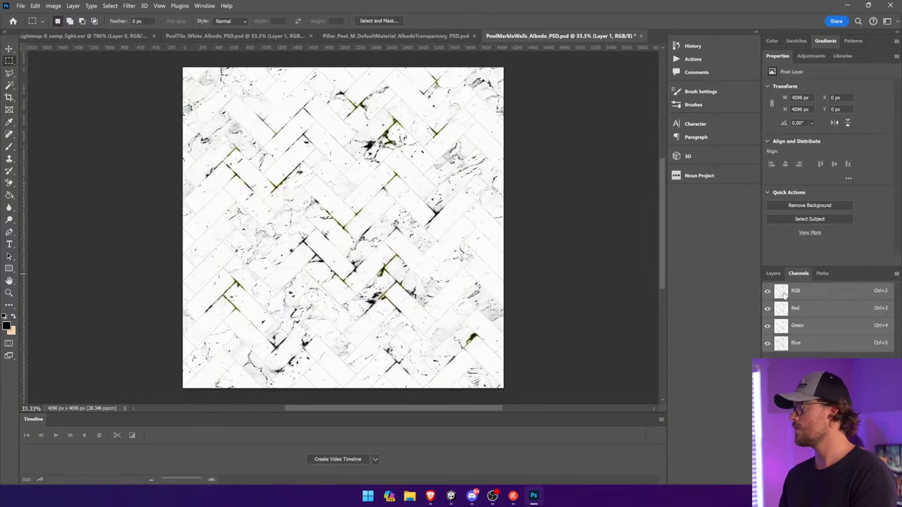
left_click(773, 273)
left_click(798, 274)
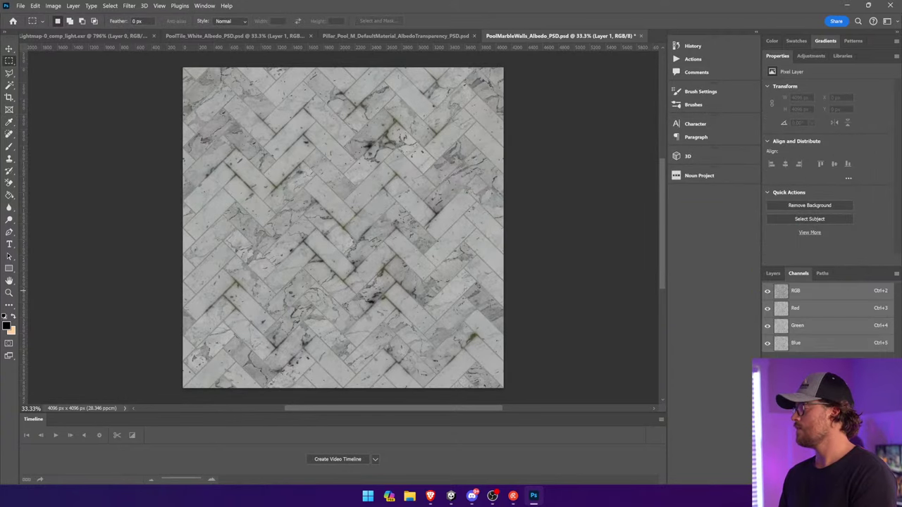
left_click(793, 360)
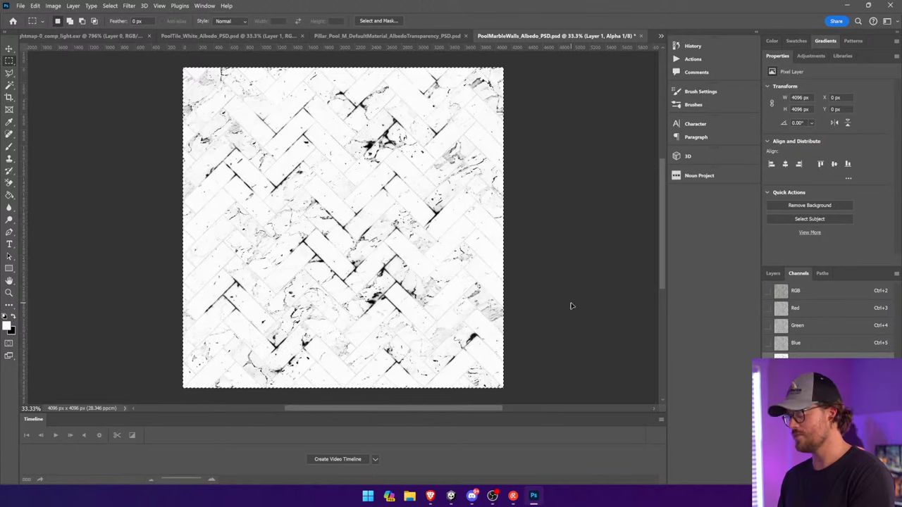
key("ctrl+s")
Switch to Unity and assign the PoolMarbleWalls_Albedo_PSD texture as the base map of Mat_Tile_Marble
left_click(451, 496)
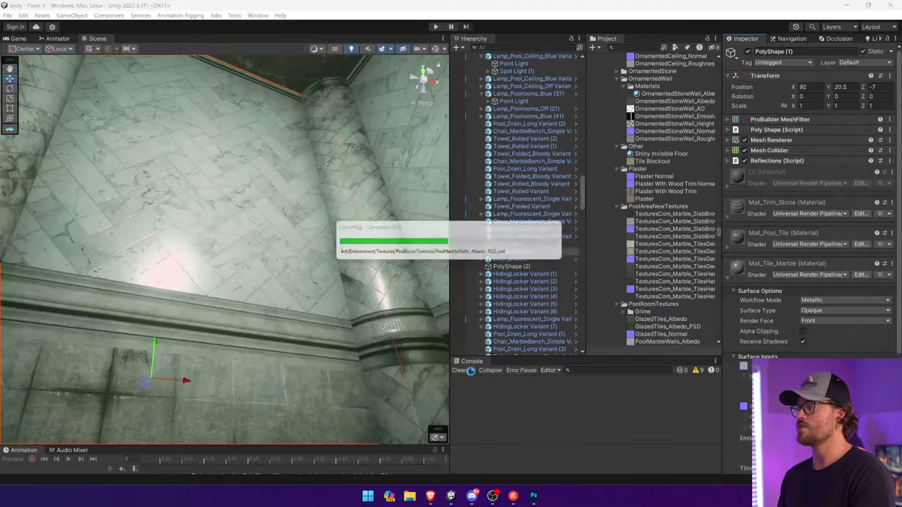
scroll(659, 302, "down", 4)
left_click(662, 293)
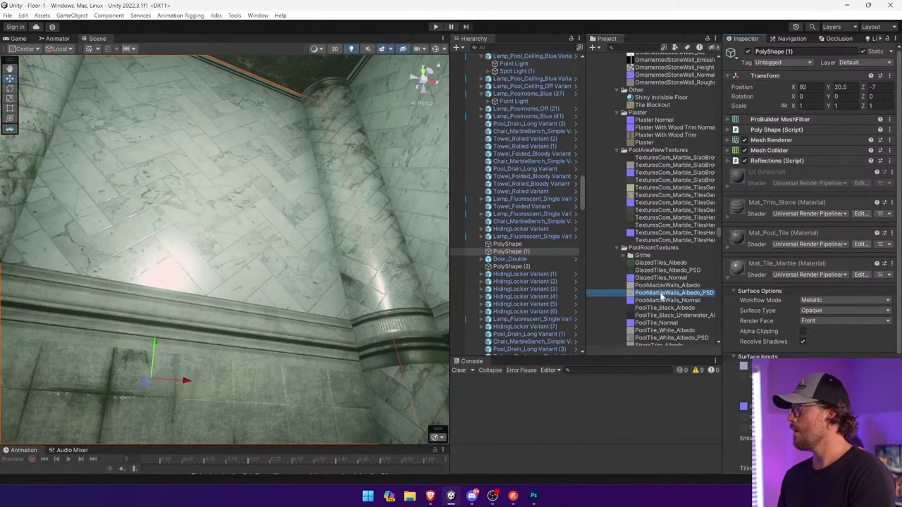
left_click_drag(661, 297, 743, 370)
Inspect the weathered marble texture on the pool room walls from several distances and angles in the scene
key("w")
right_click_drag(324, 260, 359, 246)
key("s")
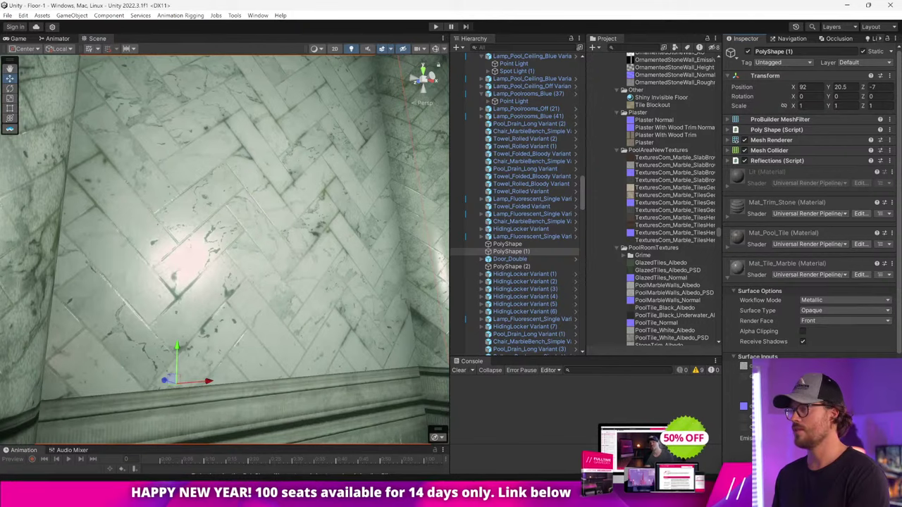
right_click_drag(265, 273, 201, 278)
key("w")
key("w")
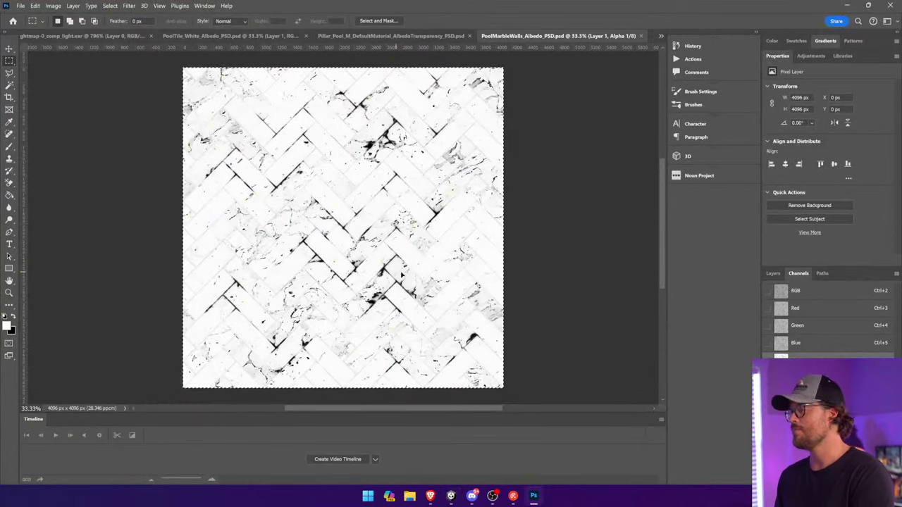
Switch back to Photoshop and fill a thin black ellipse about 1048 by 100 px on a new layer
left_click(773, 273)
left_click(807, 332)
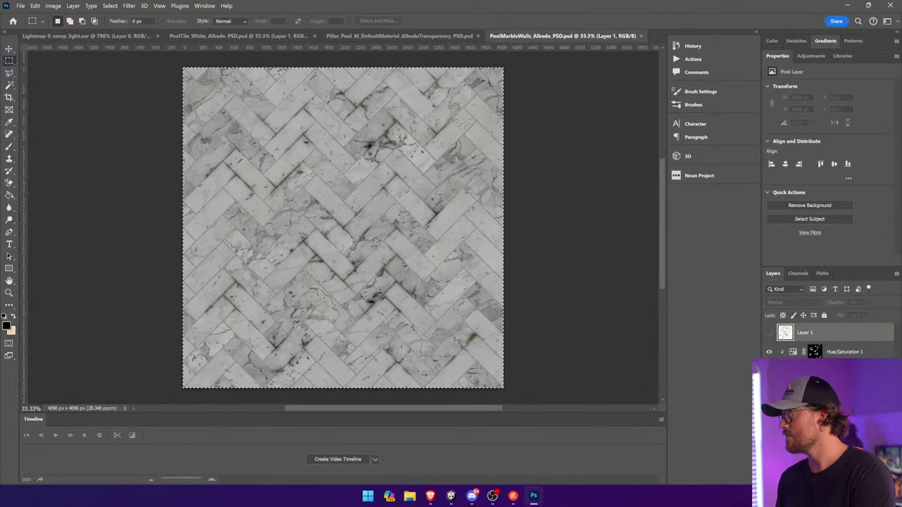
key("ctrl+x")
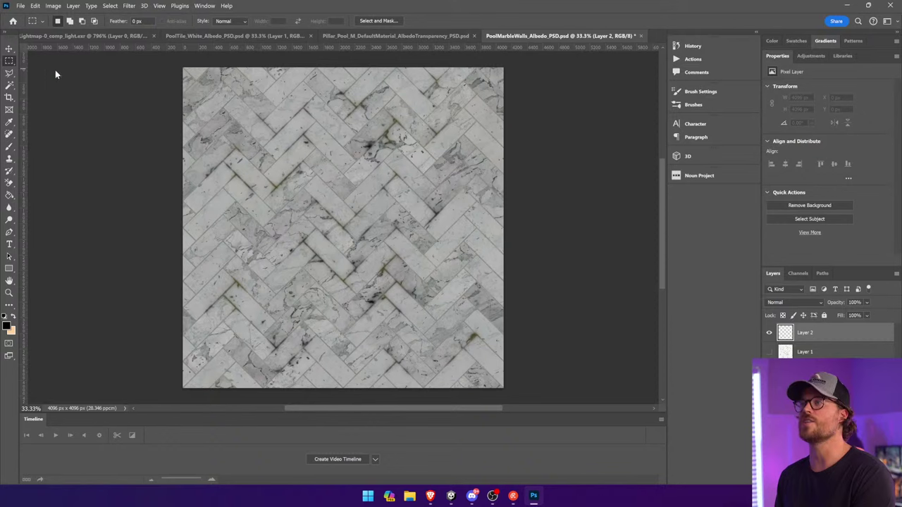
left_click_drag(426, 160, 430, 157)
left_click(9, 197)
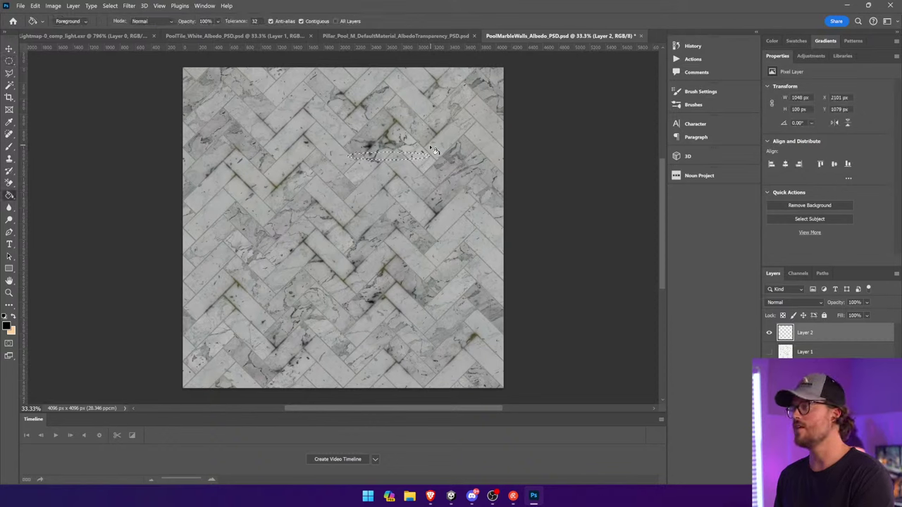
key("v")
Apply a Gaussian Blur with a 30.4-pixel radius to the black ellipse
left_click(129, 6)
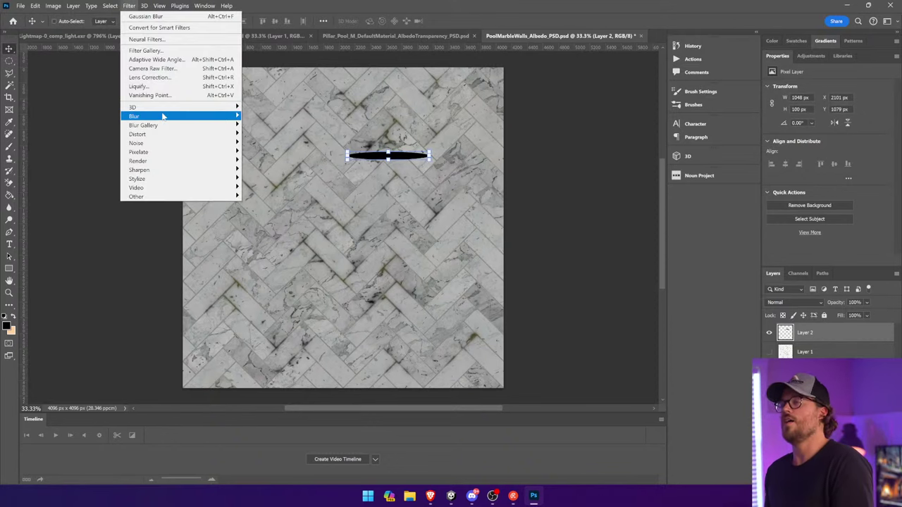
mouse_move(165, 117)
left_click(282, 151)
left_click_drag(638, 222, 651, 221)
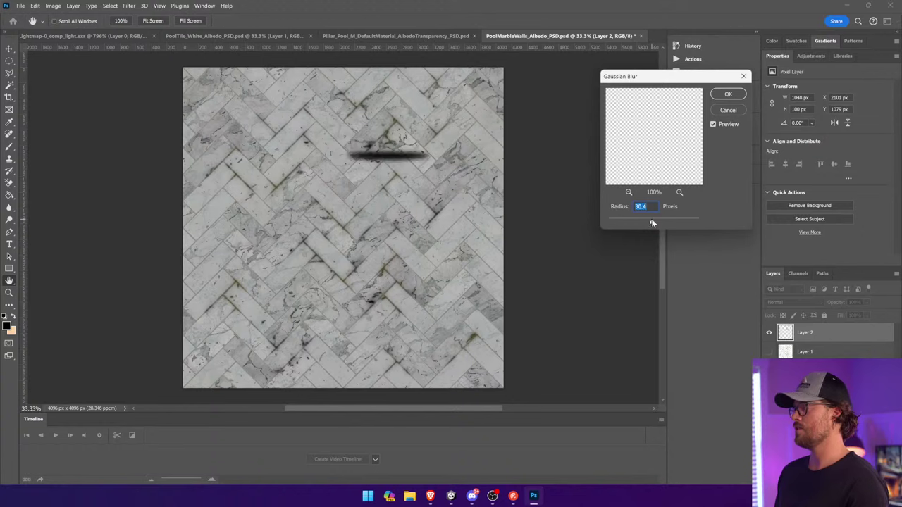
left_click(726, 94)
Apply a Motion Blur to the dark streak with an angle of -76° and a distance of 71 pixels
left_click(129, 5)
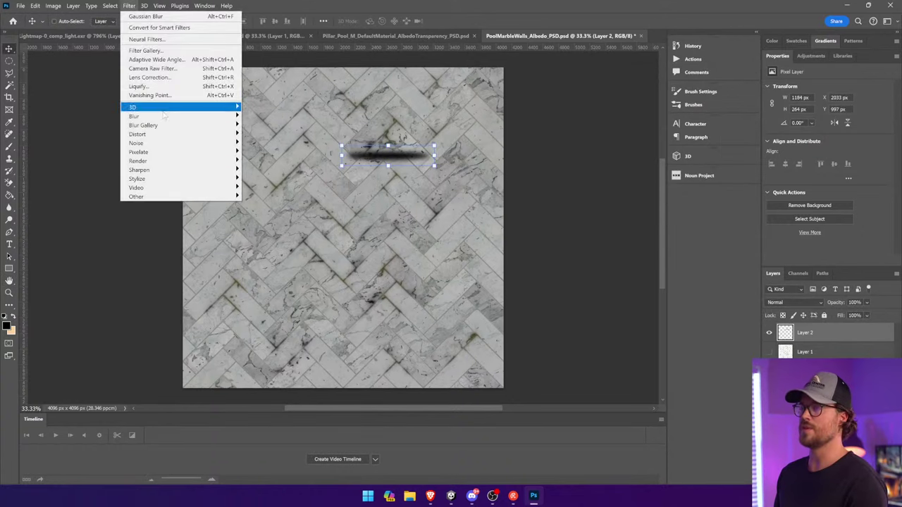
mouse_move(212, 115)
left_click(286, 170)
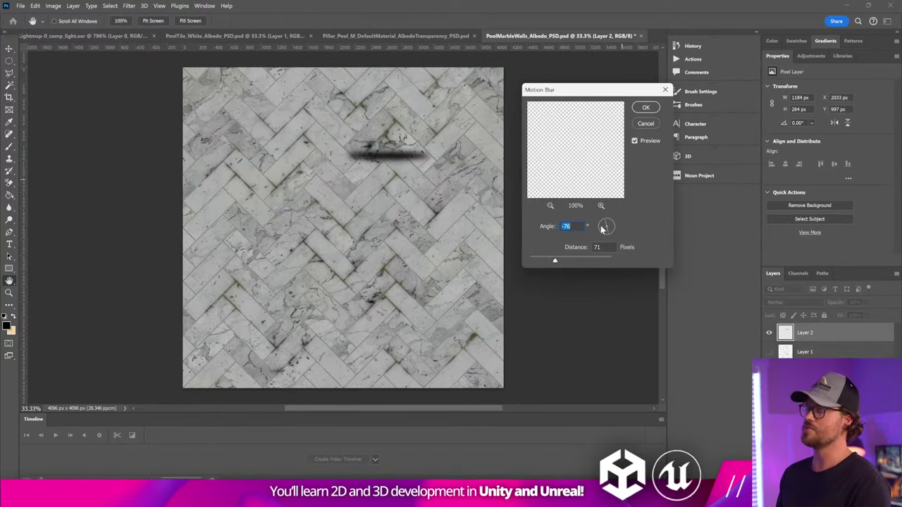
left_click(644, 107)
Rotate the dark streak by -45° to align it with the herringbone tile joints
key("v")
mouse_move(444, 139)
left_mouse_down()
mouse_move(404, 149)
mouse_move(393, 130)
left_mouse_up()
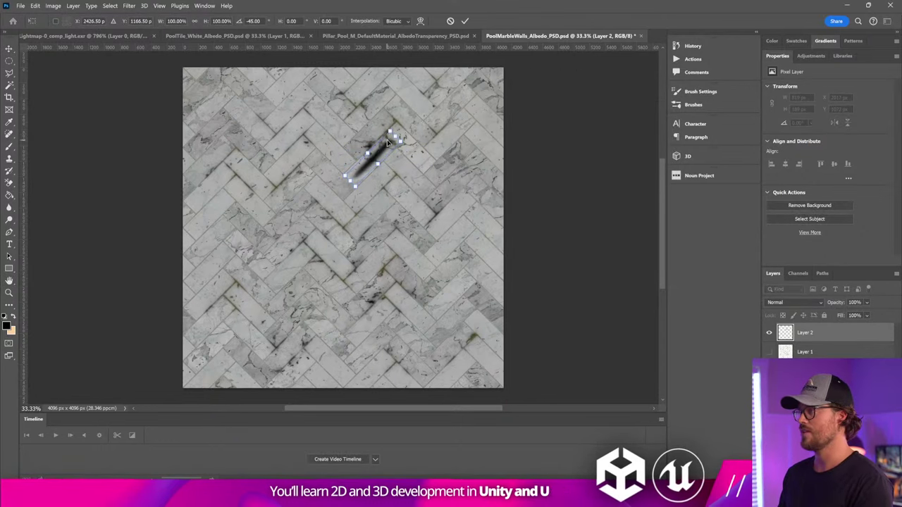
key("Return")
Spread three copies of the streak along other tile joints and rotate the lower-left copy by 90°
mouse_move(415, 176)
left_mouse_down()
mouse_move(432, 143)
mouse_move(409, 208)
mouse_move(368, 220)
mouse_move(368, 296)
mouse_move(396, 215)
mouse_move(368, 229)
mouse_move(297, 227)
left_mouse_up()
mouse_move(295, 211)
left_mouse_down()
mouse_move(275, 188)
mouse_move(288, 180)
left_mouse_up()
left_click_drag(289, 248, 238, 289, "alt")
key("ctrl+t")
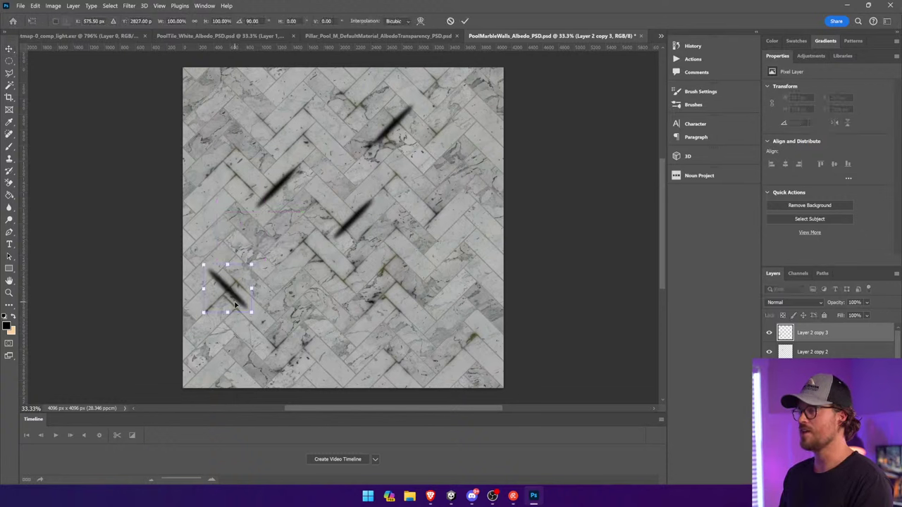
key("Return")
Duplicate the lower-left streak onto the texture's lower centre, turn it to the opposite diagonal and shrink it to about 382 px square
left_click_drag(302, 292, 313, 287)
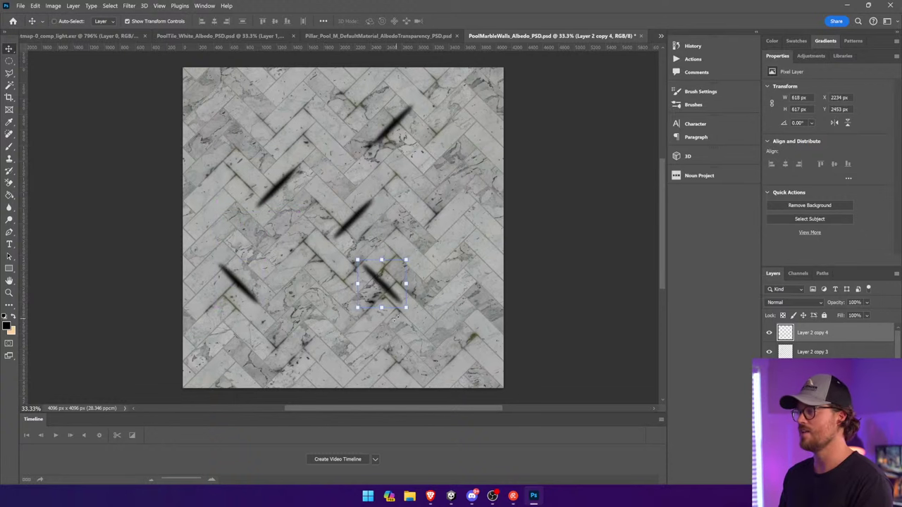
mouse_move(409, 316)
left_mouse_down("shift")
mouse_move(402, 249)
mouse_move(409, 255)
left_mouse_up("shift")
key("Return")
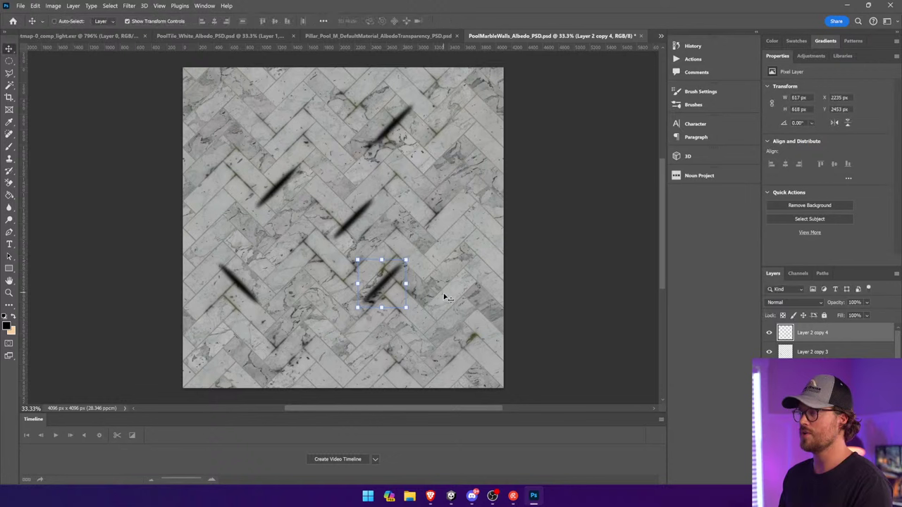
left_click_drag(444, 301, 448, 284)
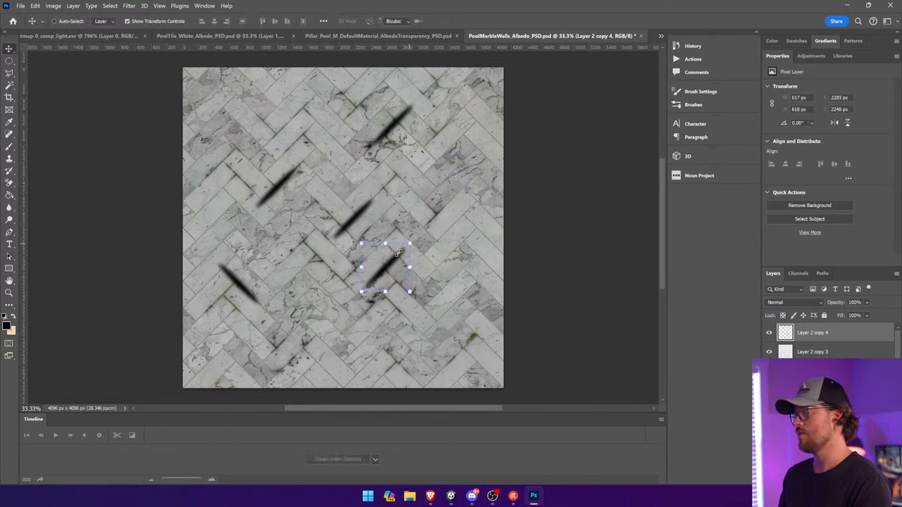
left_click_drag(410, 244, 391, 262)
key("Return")
left_click_drag(447, 264, 454, 255)
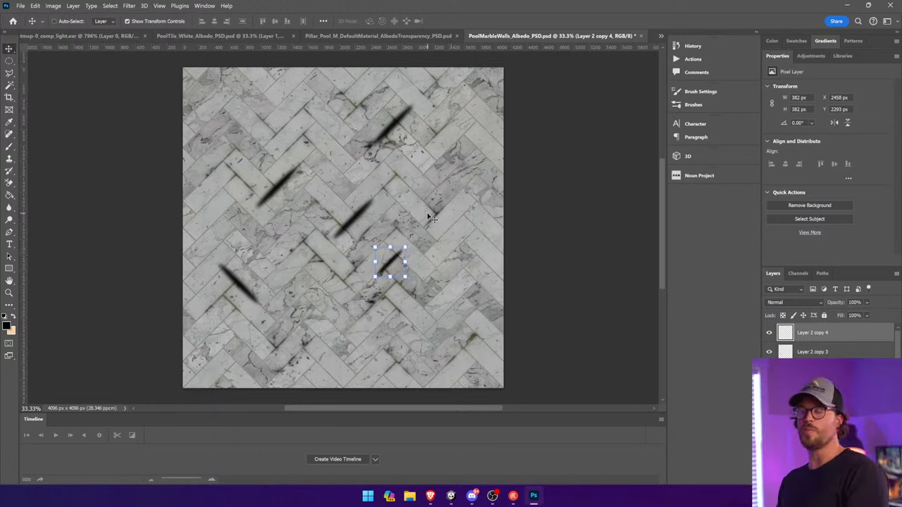
Place a copy of the small streak near the texture's lower-right corner and merge all streak layers into one
left_click_drag(408, 137, 411, 198, "alt")
mouse_move(416, 197)
left_mouse_down()
mouse_move(515, 208)
mouse_move(499, 203)
mouse_move(498, 214)
left_mouse_up()
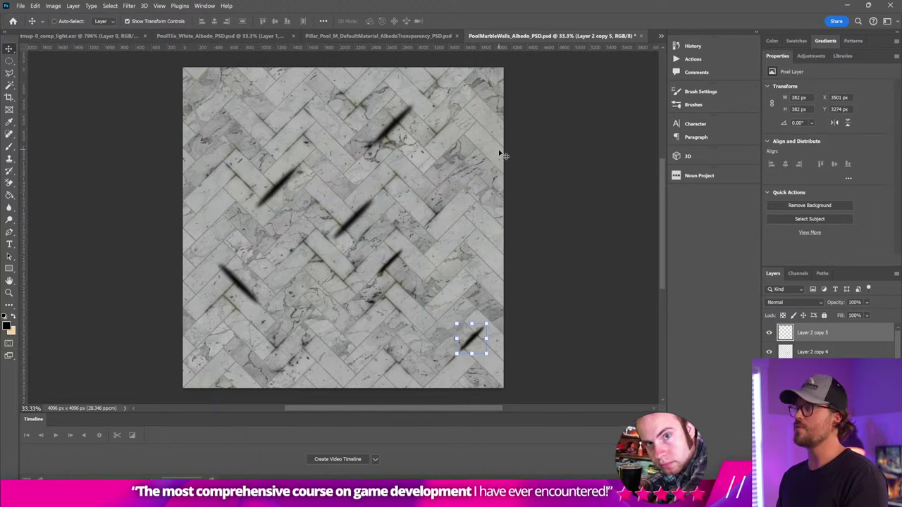
scroll(821, 395, "down", 3)
left_click(818, 409, "shift")
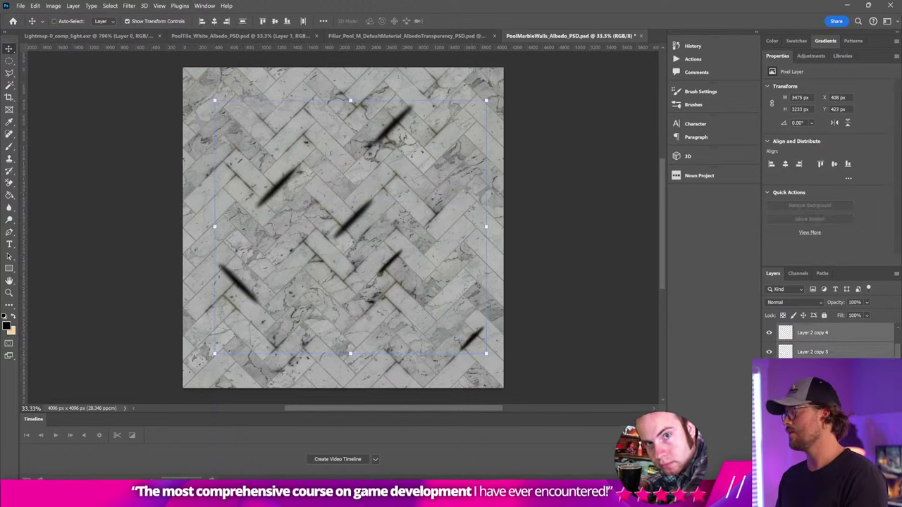
right_click(818, 409)
left_click(824, 280)
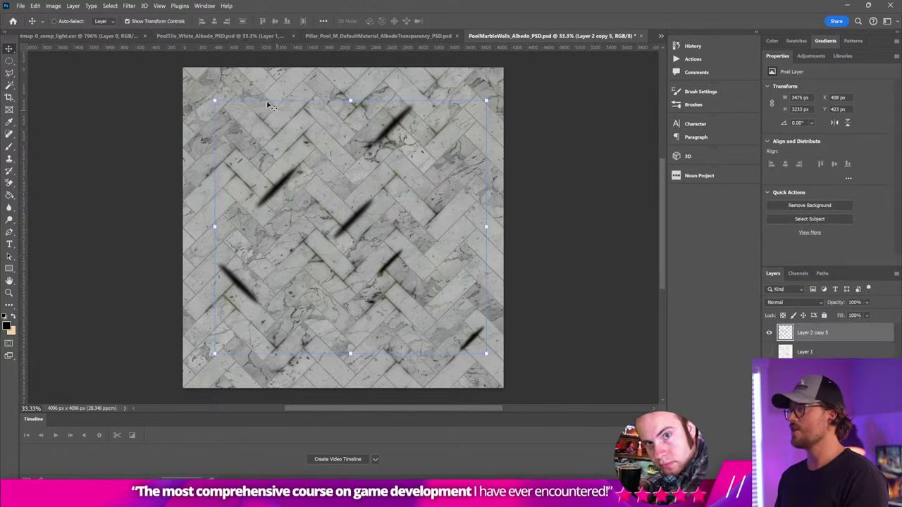
Soften the merged streaks with a Gaussian Blur at a 30.4-pixel radius
left_click(130, 6)
mouse_move(137, 118)
left_click(265, 150)
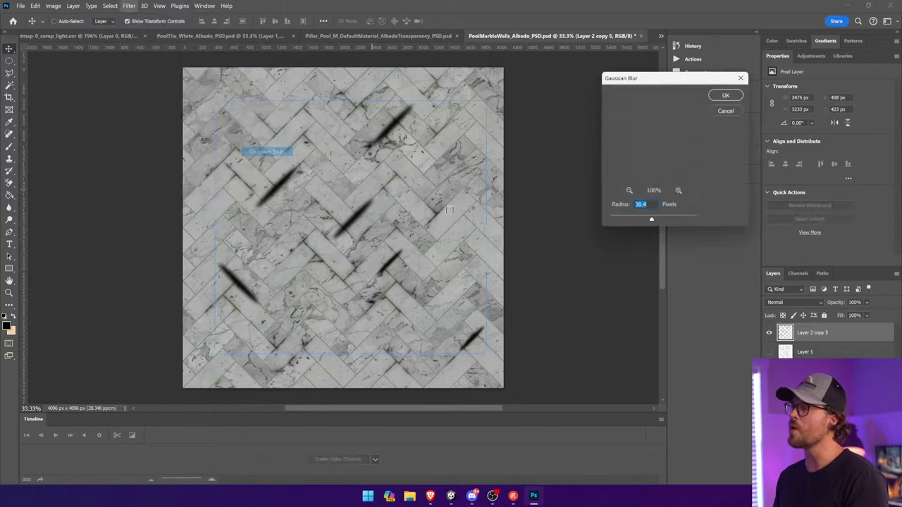
left_click(726, 95)
key("z")
left_click_drag(423, 85, 301, 152)
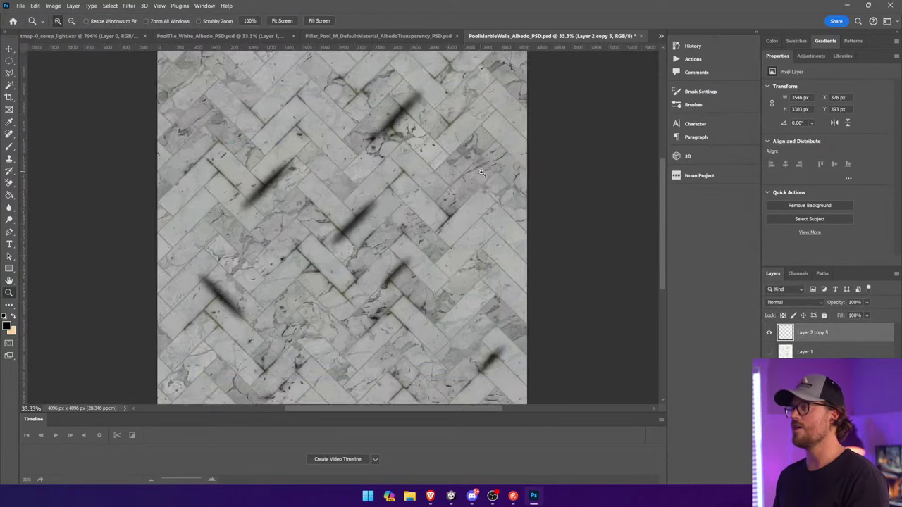
Cut the topmost streak along the tile joint with the Polygonal Lasso, deleting the part above the joint
left_click(7, 75)
mouse_move(375, 365)
left_mouse_down()
mouse_move(343, 274)
mouse_move(334, 280)
left_mouse_up()
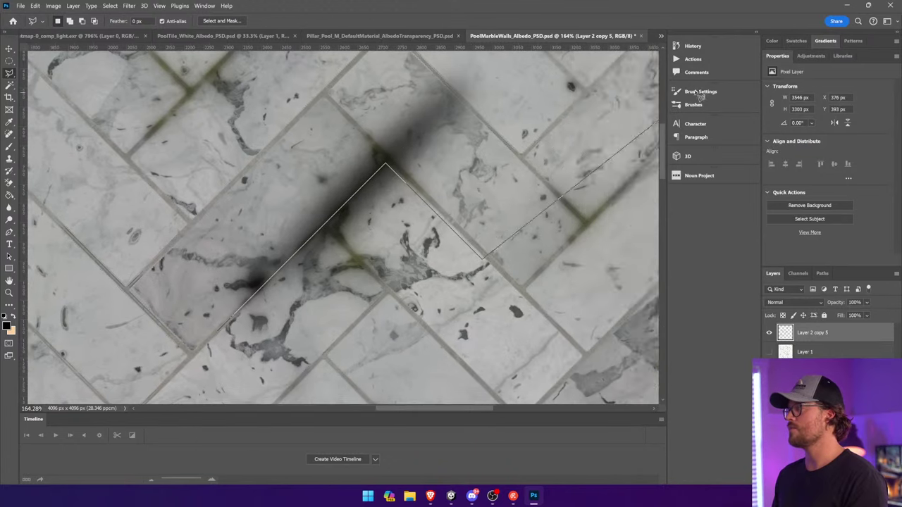
left_click(704, 96)
left_click(277, 170)
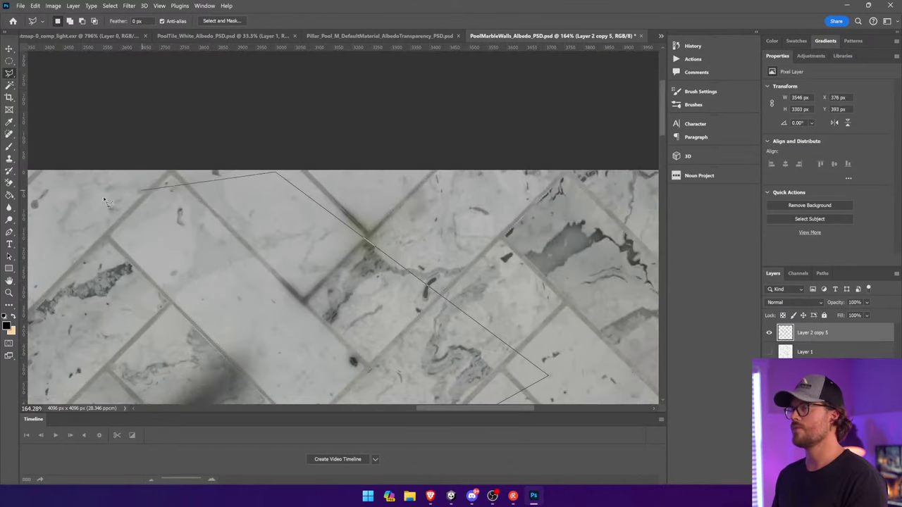
left_click(198, 328)
double_click(177, 364)
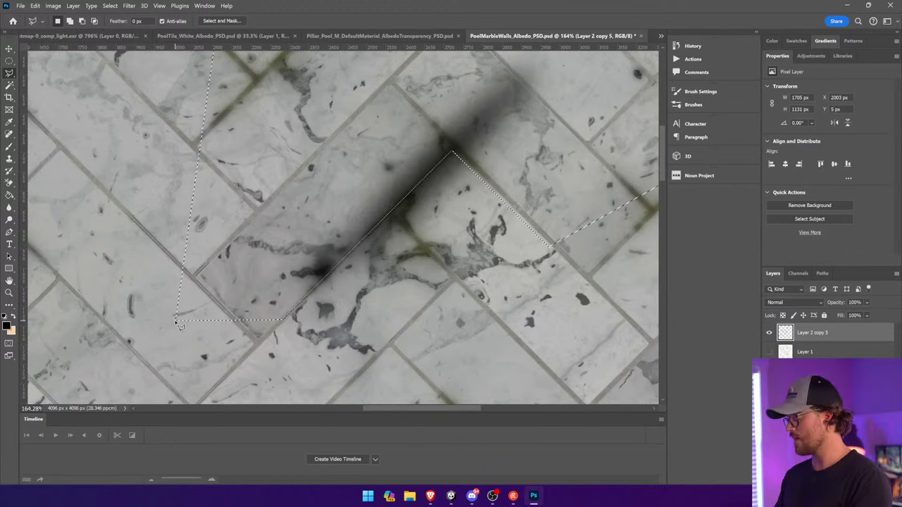
key("Delete")
key("ctrl+d")
left_click_drag(334, 203, 284, 177)
left_click_drag(486, 247, 369, 167)
left_click_drag(318, 338, 365, 274)
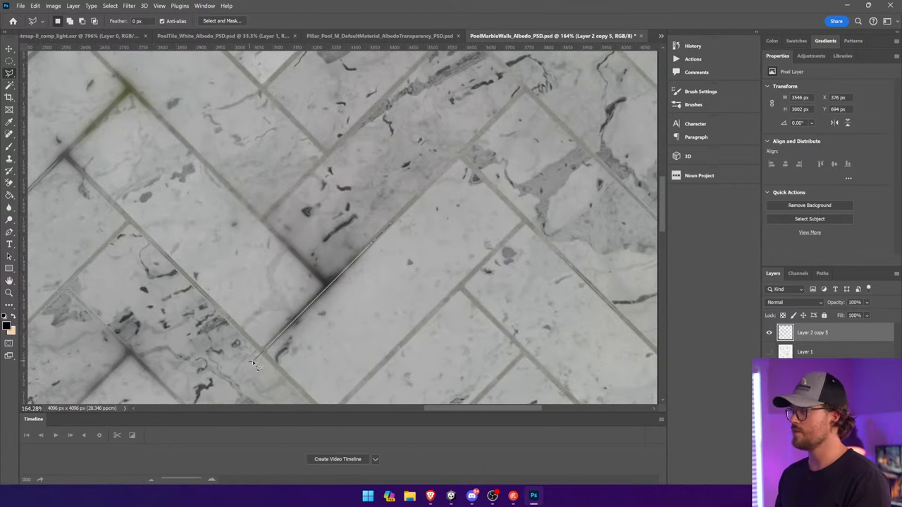
key("ctrl+d")
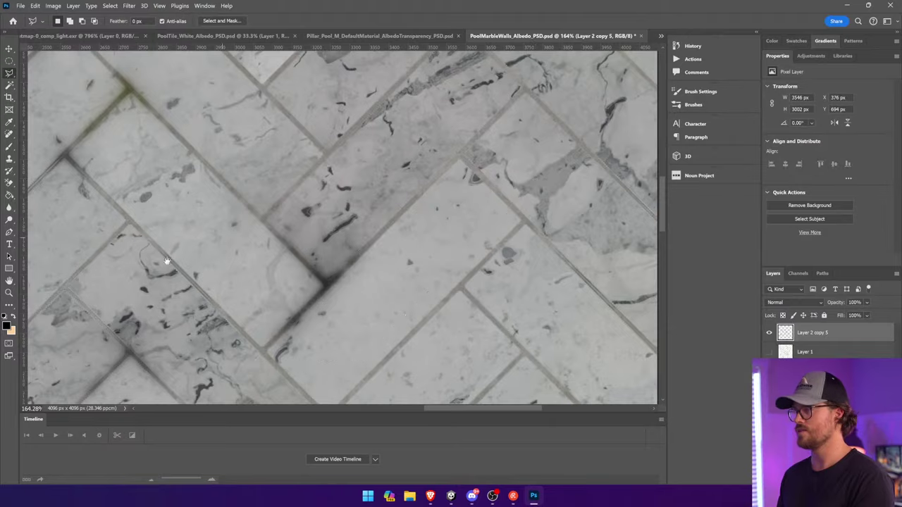
Trim the small lower-centre streak to its tile, deleting the part above the joint and the leftover tip crossing onto the neighbouring tile
left_click_drag(167, 260, 260, 180)
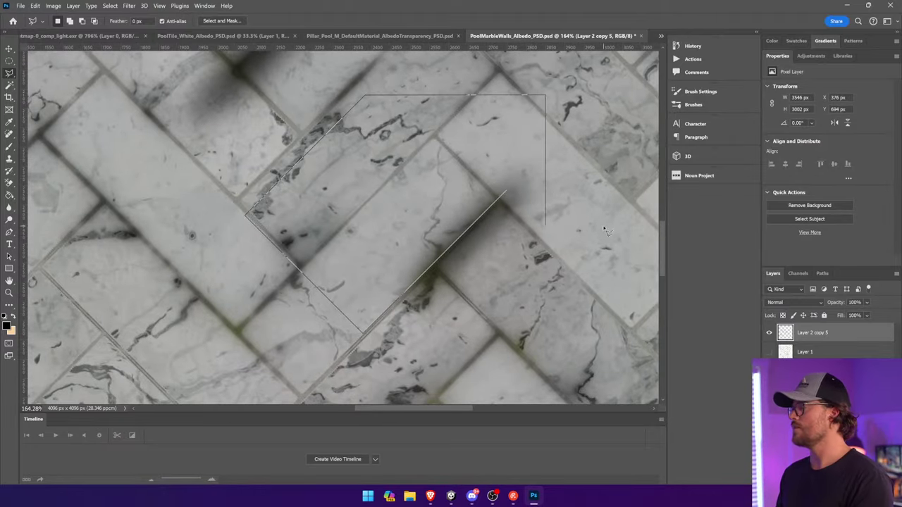
double_click(500, 204)
key("Delete")
key("ctrl+d")
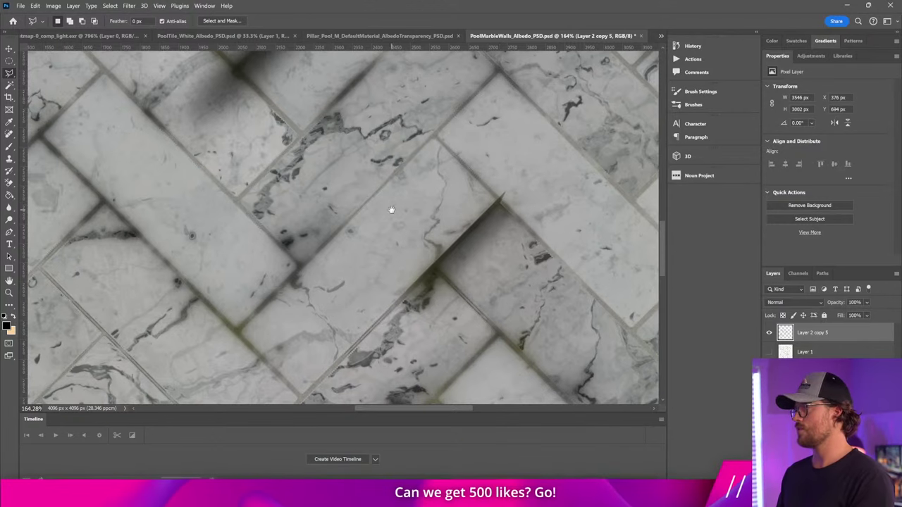
left_click(523, 226)
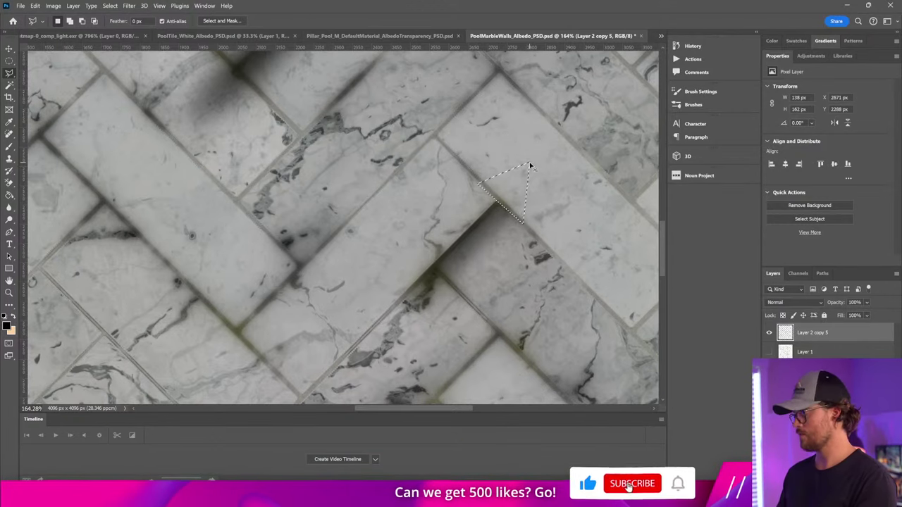
Lasso the upper-left side of the central streak along its tile joint and delete that half
left_click_drag(317, 198, 169, 246)
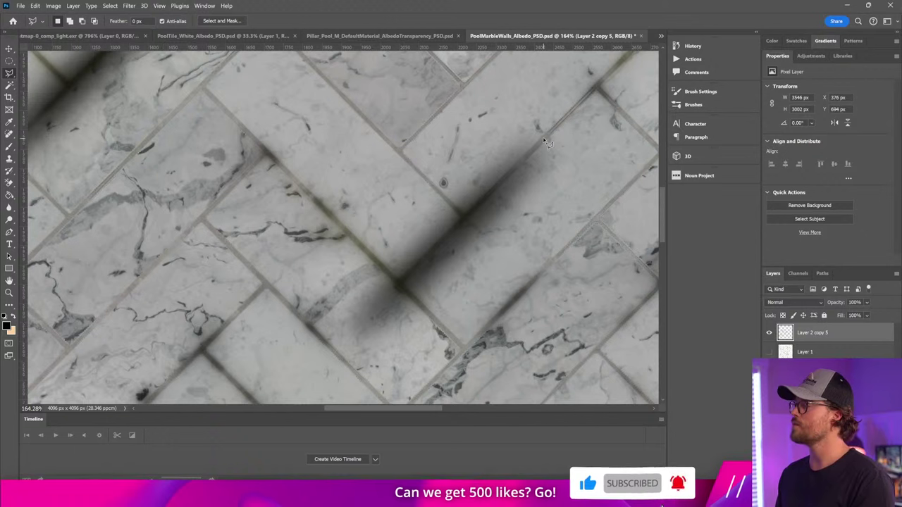
left_click(261, 222)
double_click(580, 79)
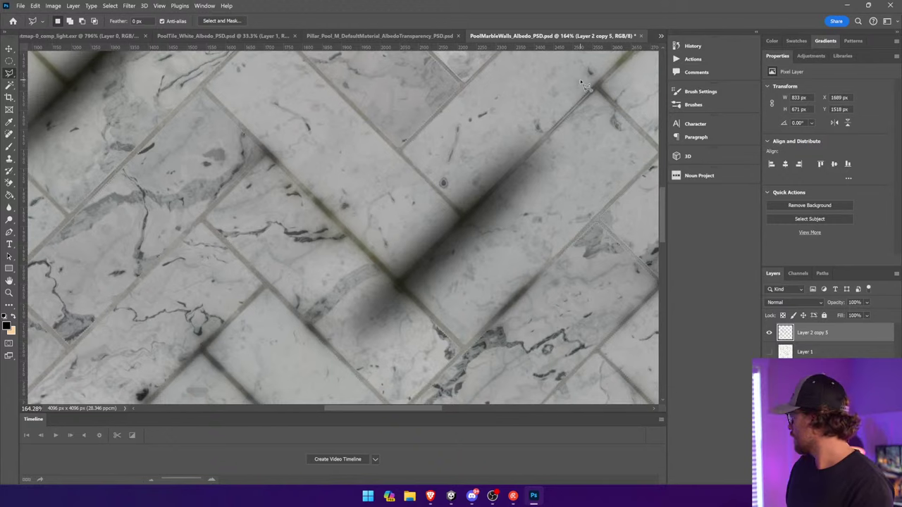
key("ctrl+d")
key("ctrl+z")
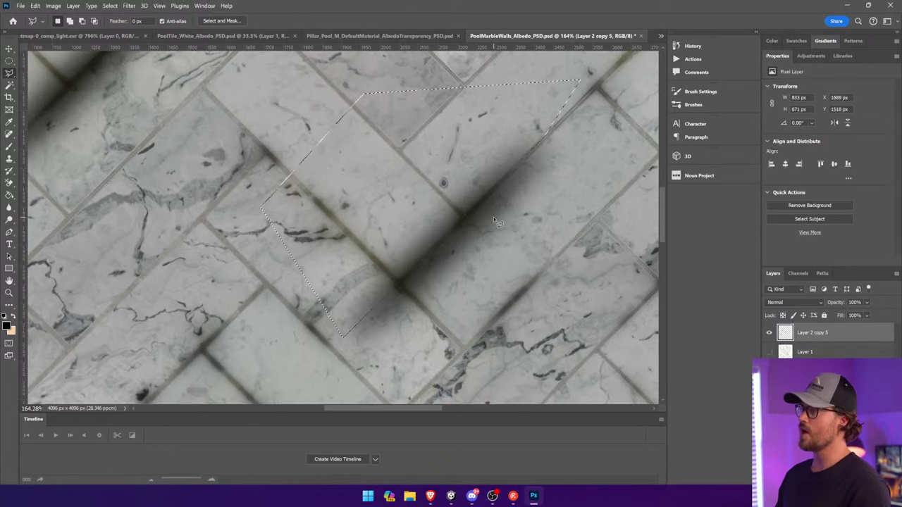
key("Delete")
key("ctrl+d")
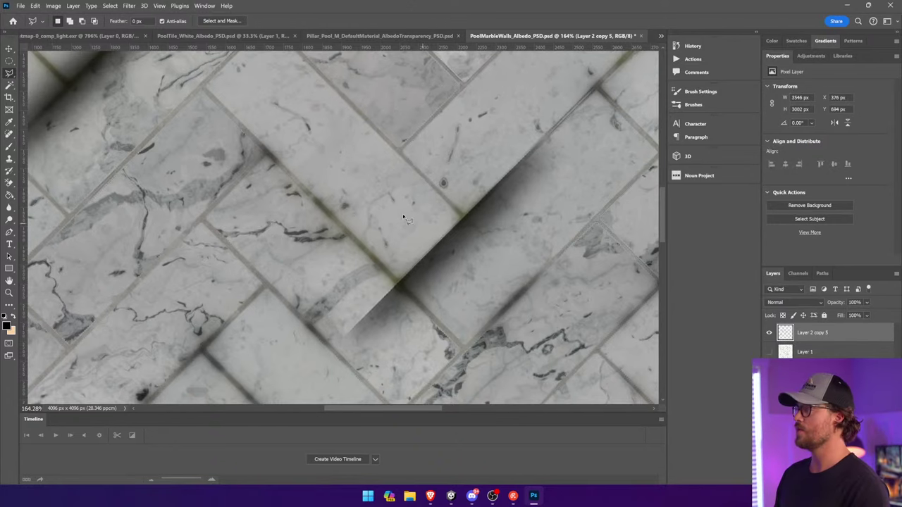
Outline the part of the upper-left streak above its tile joint and delete it to leave a hard edge
mouse_move(229, 85)
left_mouse_down()
mouse_move(323, 216)
mouse_move(424, 65)
left_mouse_up()
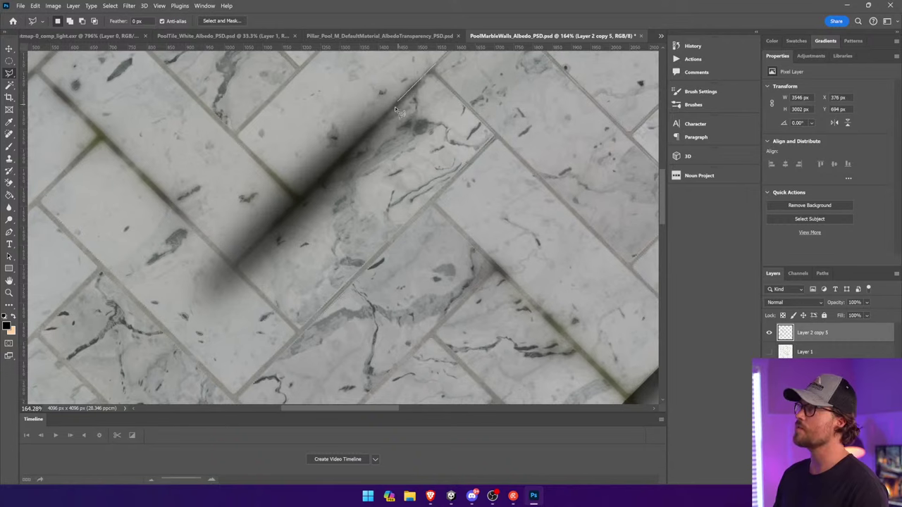
left_click(59, 265)
scroll(59, 265, "up", 5)
left_click(107, 139)
double_click(455, 90)
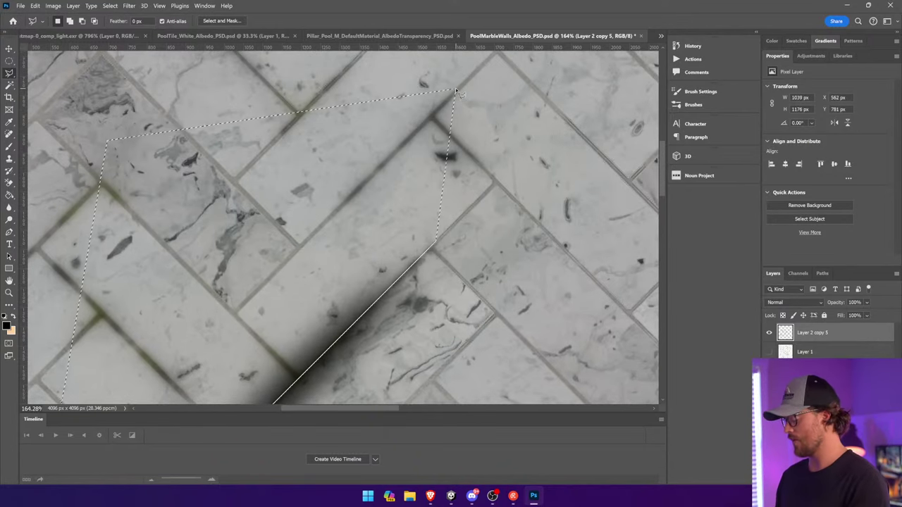
key("Delete")
key("ctrl+d")
key("ctrl+0")
Delete the half of the lower-left streak lying below its tile joint, using a Polygonal Lasso selection
key("z")
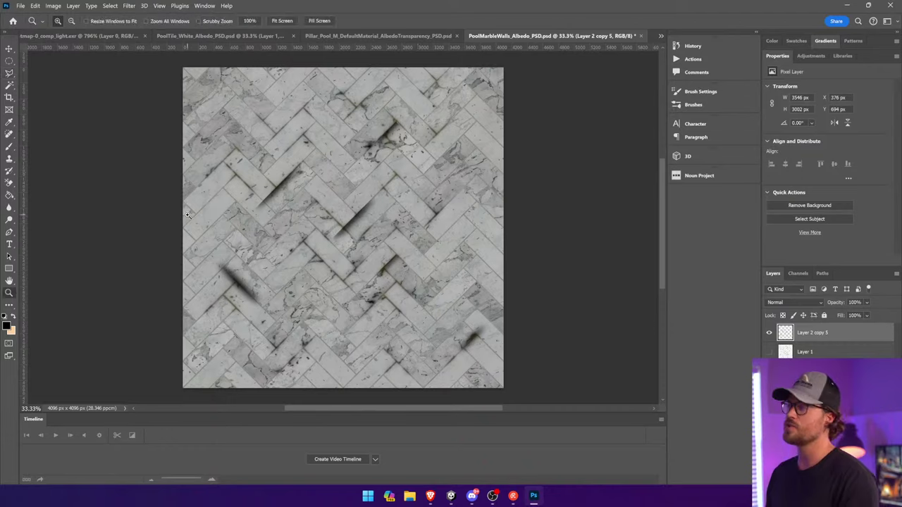
left_click_drag(189, 221, 370, 386)
left_click(10, 72)
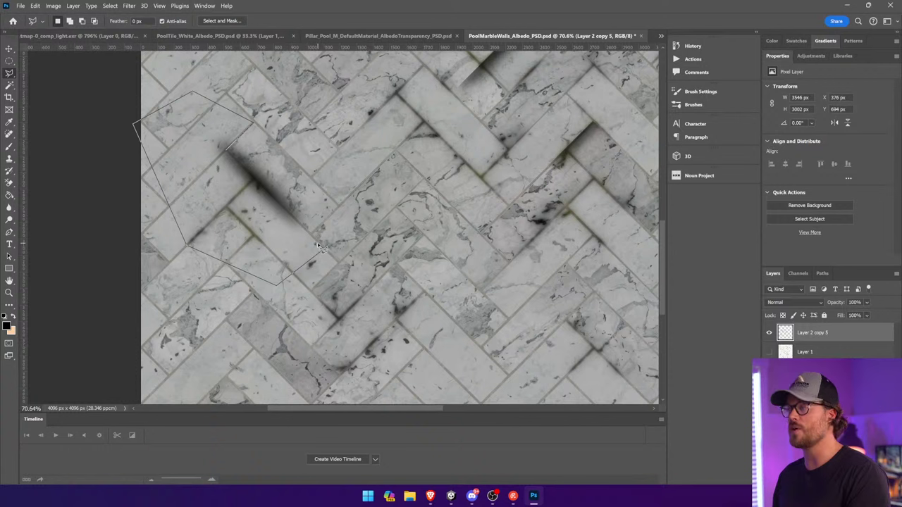
left_click(225, 150)
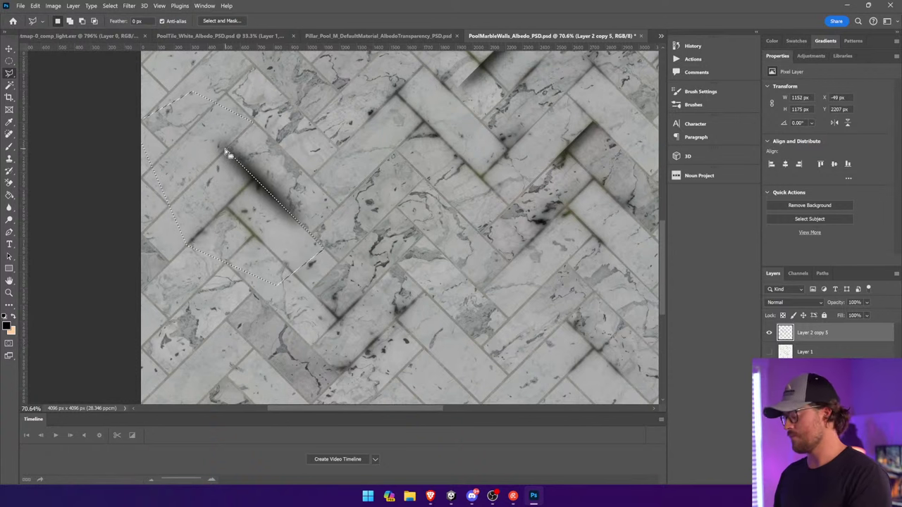
key("Delete")
key("ctrl+d")
key("ctrl+0")
Adjust the streak layer's fill, then switch to Unity and inspect the marble walls and the ceiling in the scene
key("v")
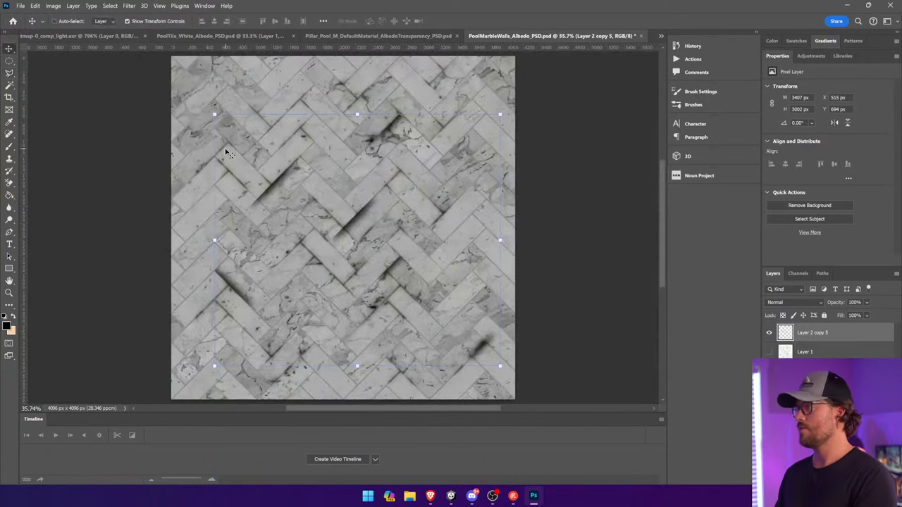
left_click(869, 316)
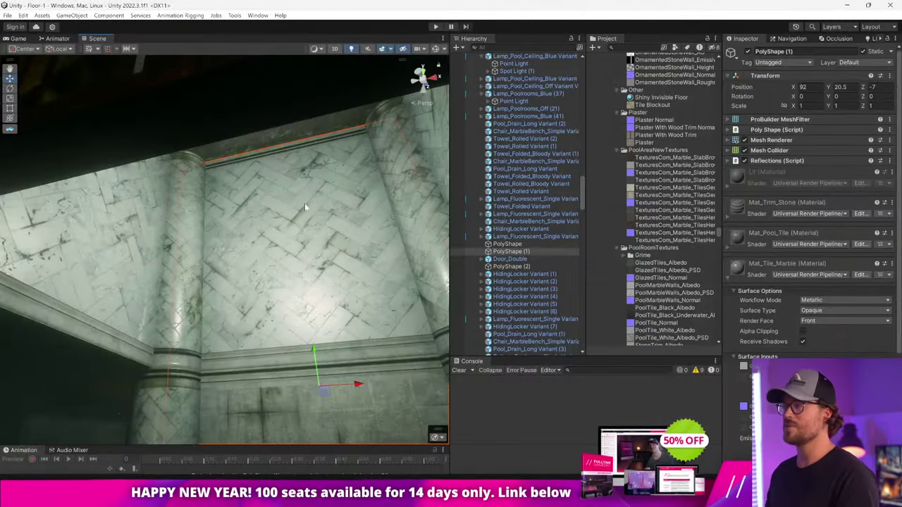
right_click_drag(305, 206, 761, 78)
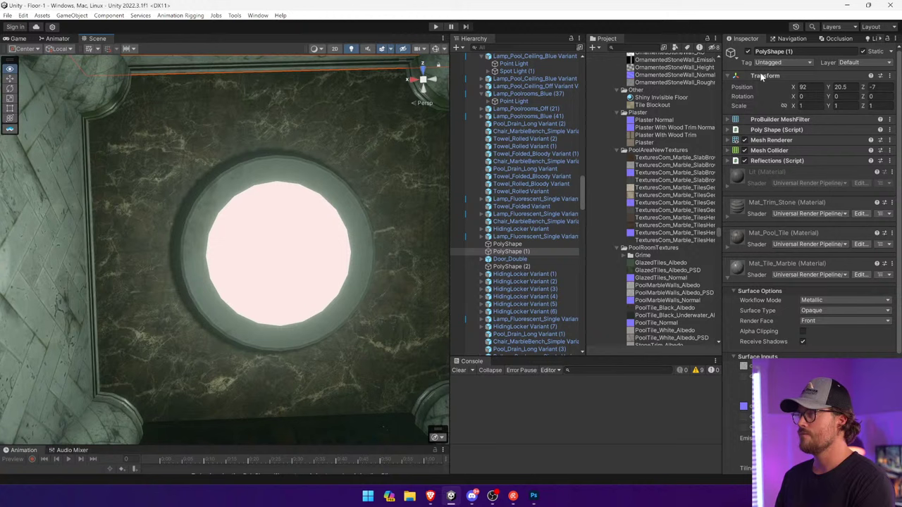
Find the ceiling's Mat_PoolBrownMarble material and open its albedo texture, TexturesCom_Marble_SlabBrown_4K_albedo.tif, in Photoshop
left_click(384, 144)
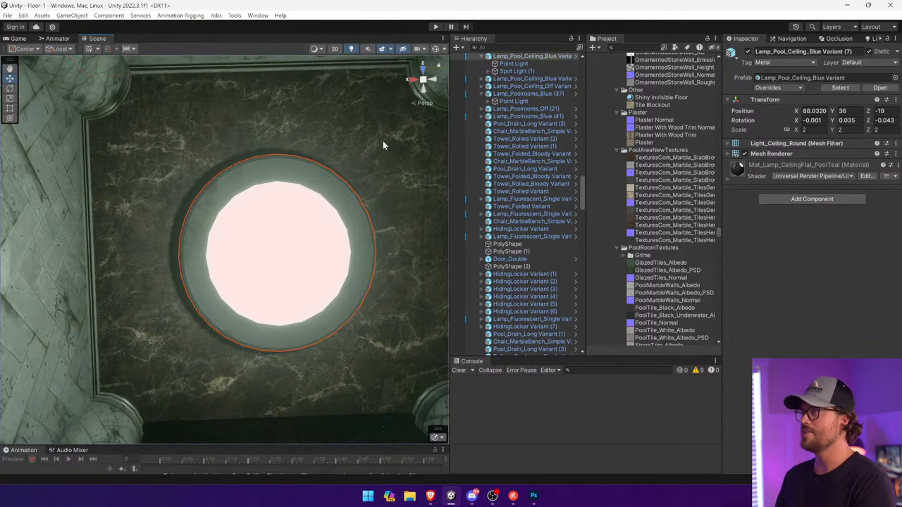
left_click(742, 181)
left_click(357, 109)
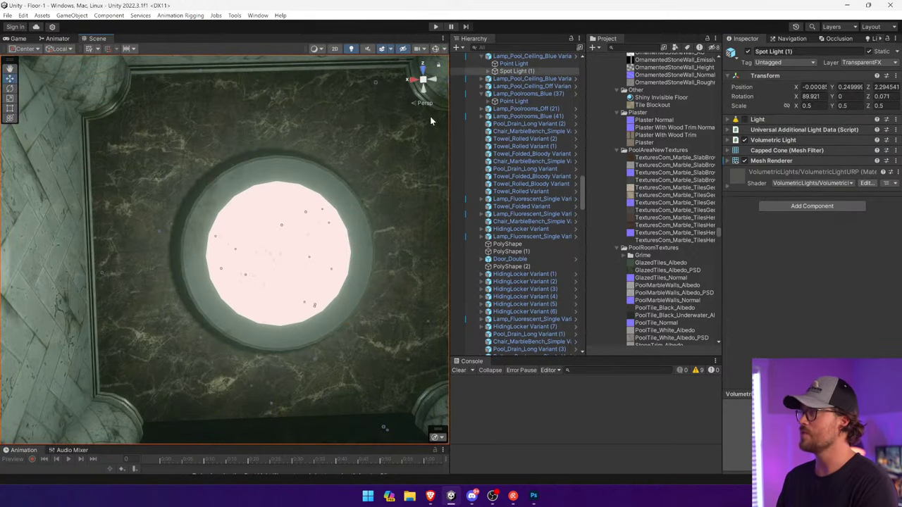
left_click(343, 113)
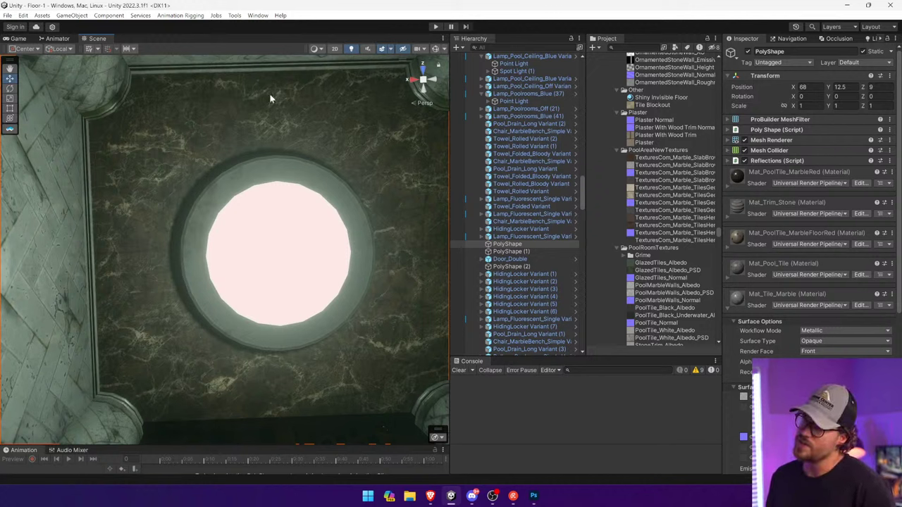
left_click(741, 301)
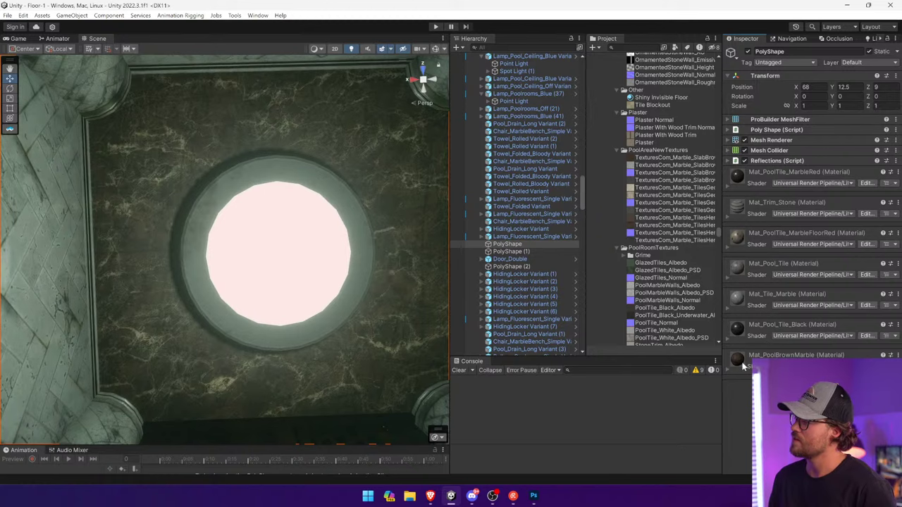
left_click(739, 359)
scroll(747, 355, "down", 2)
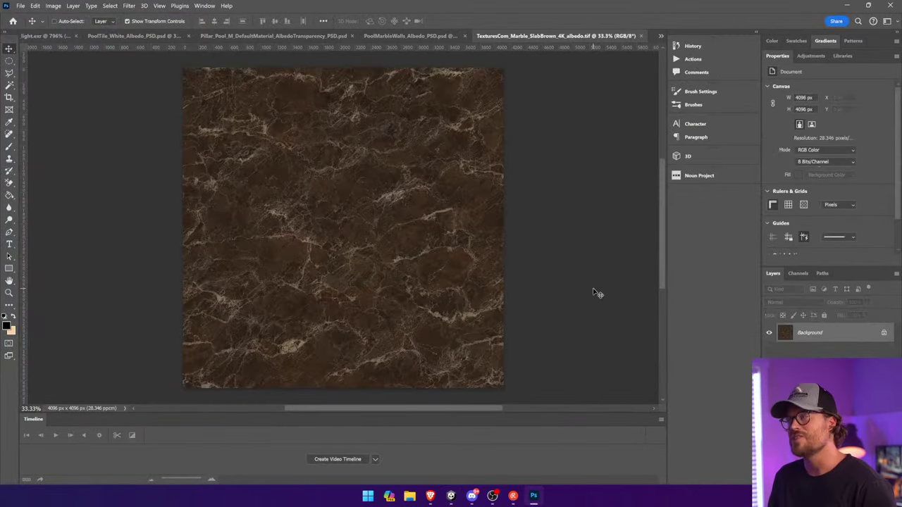
Unlock the brown marble background layer and try a Magic Wand selection on the dark marble
left_click(884, 332)
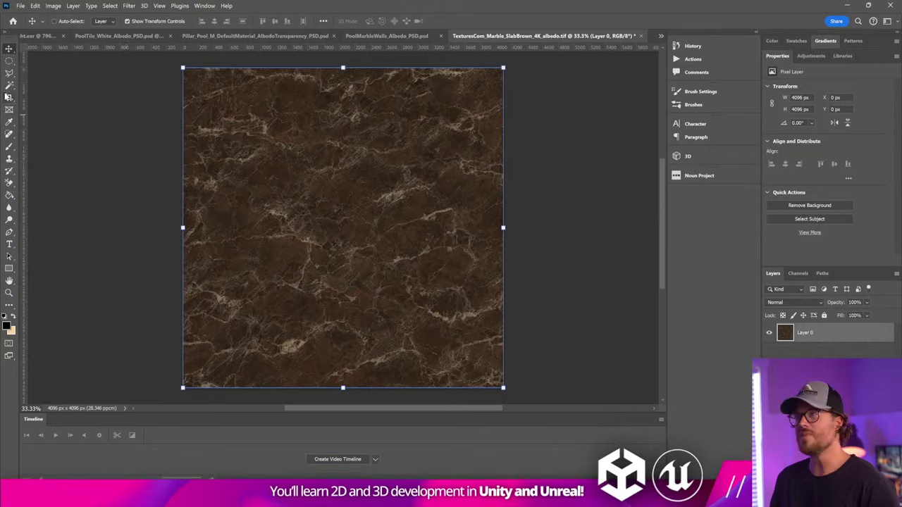
left_click(9, 85)
left_click(369, 199)
key("ctrl+d")
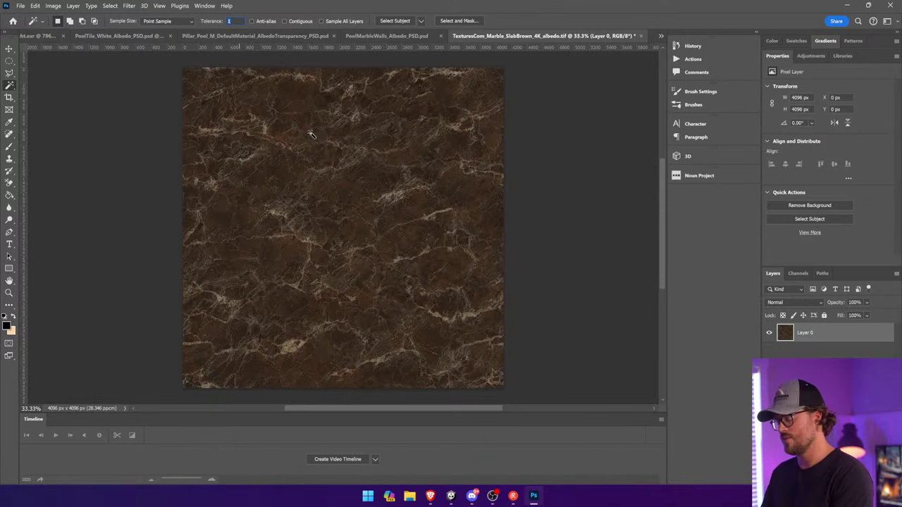
Try the Magic Wand at a tolerance of 150, then select the dark marble areas at a tolerance of 100
left_click(310, 134)
key("ctrl+d")
left_click(229, 21)
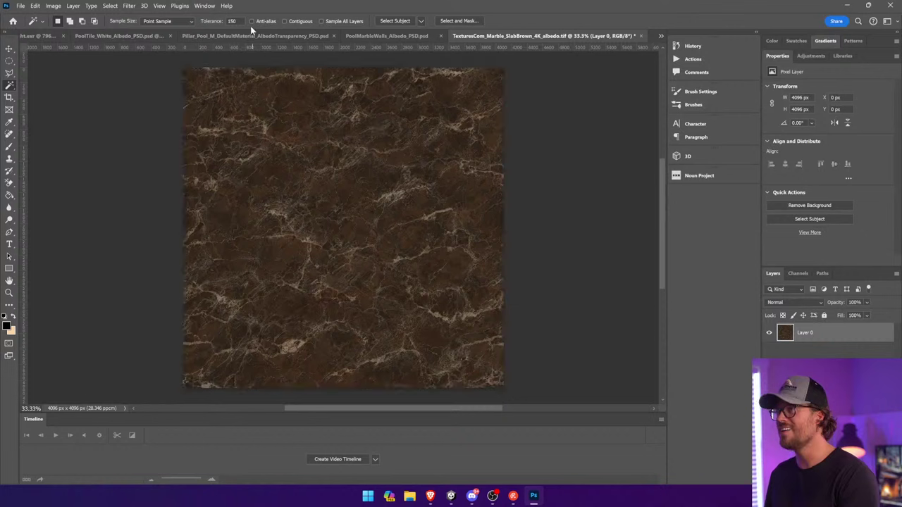
left_click(206, 20)
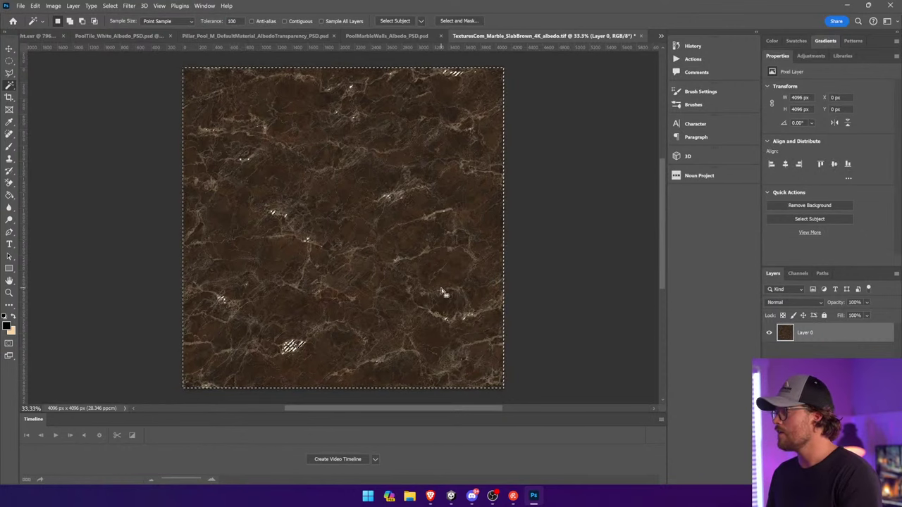
Set the Magic Wand tolerance to 60, select the dark areas of the marble, and copy them to a new layer
type("60")
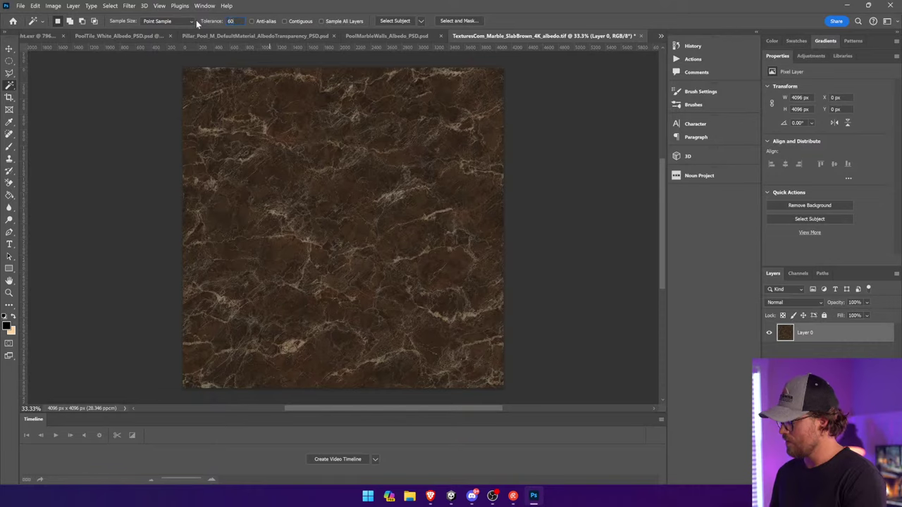
left_click(345, 122)
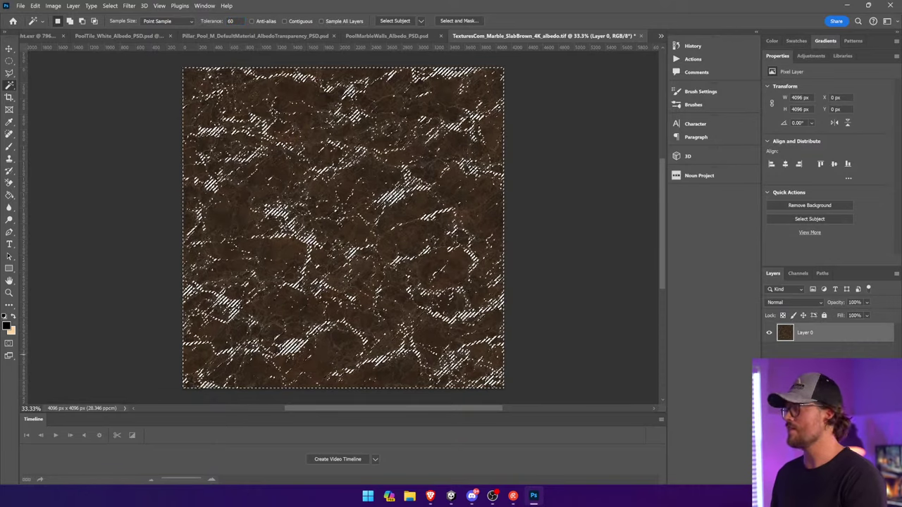
key("ctrl+j")
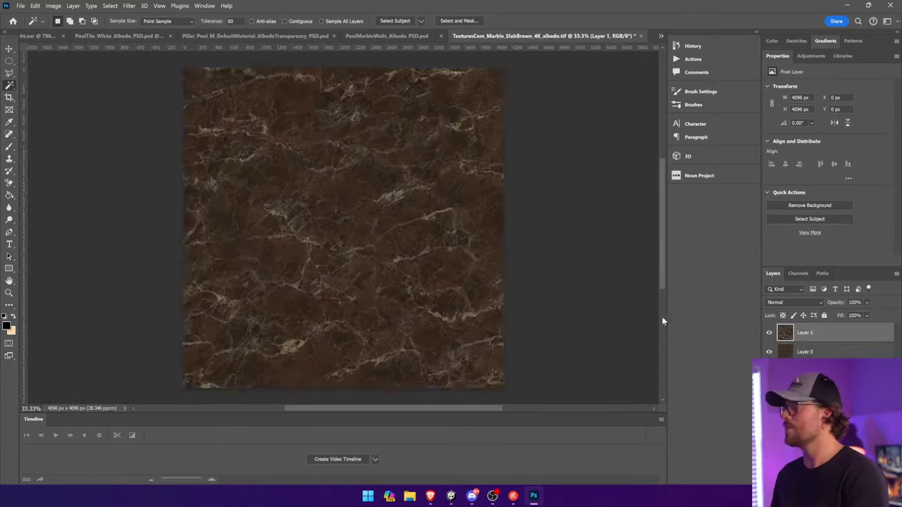
Darken the copied marble layer to black by lowering its lightness to the minimum with Hue/Saturation
left_click(53, 5)
mouse_move(69, 29)
left_click(200, 75)
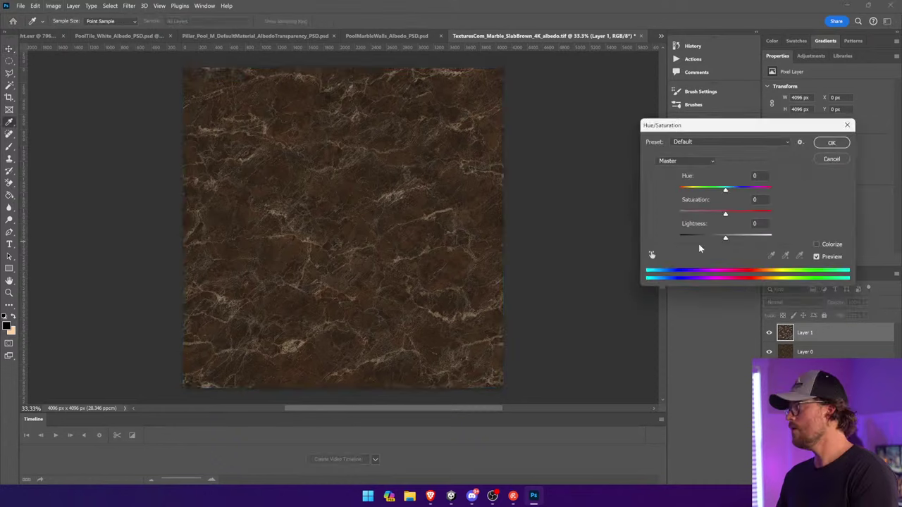
left_click_drag(699, 239, 631, 241)
left_click(832, 144)
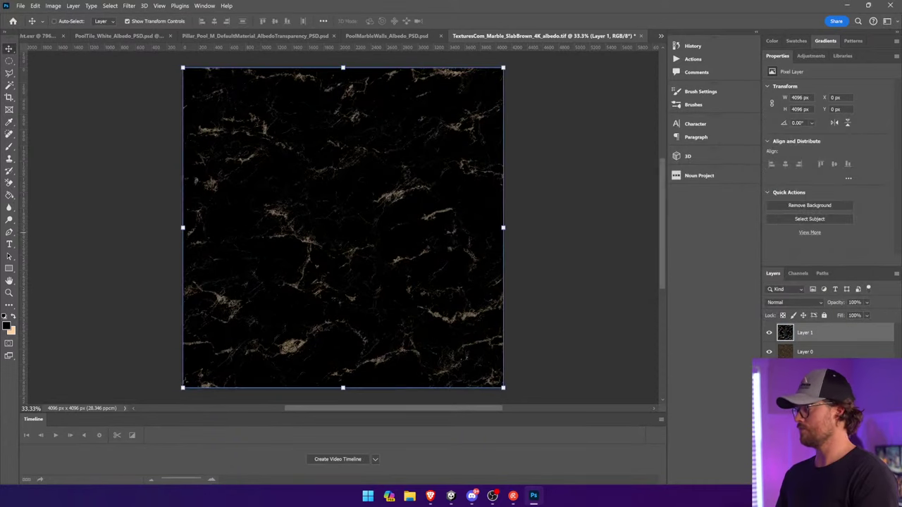
Add a layer mask to the blackened Layer 1 and fill the mask with black
left_click(818, 480)
left_click(10, 197)
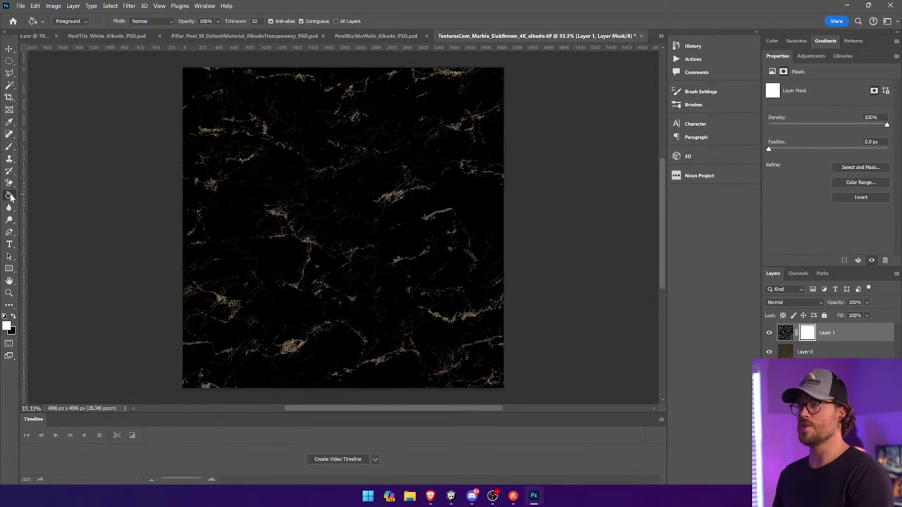
left_click(17, 320)
left_click(407, 242)
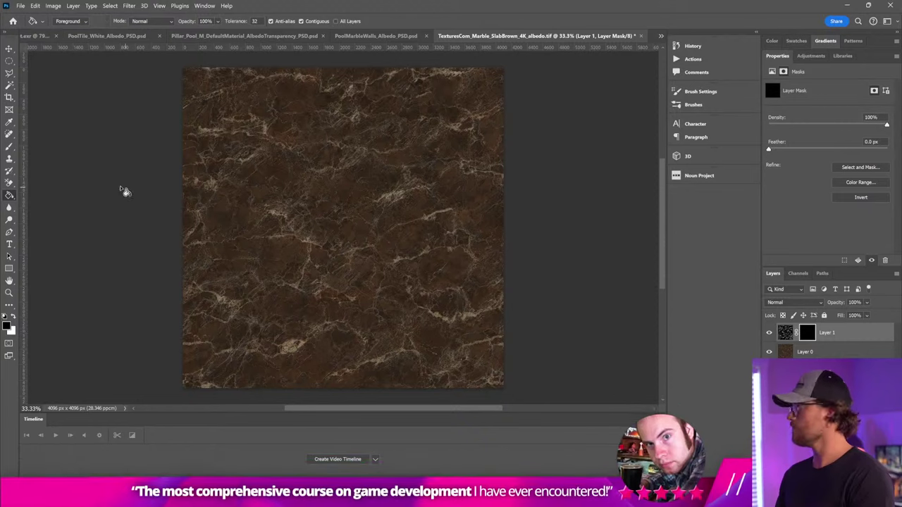
Enlarge the brush to 900 and paint a white patch on Layer 1's mask in the marble's upper-left area
left_click(9, 147)
left_click(13, 317)
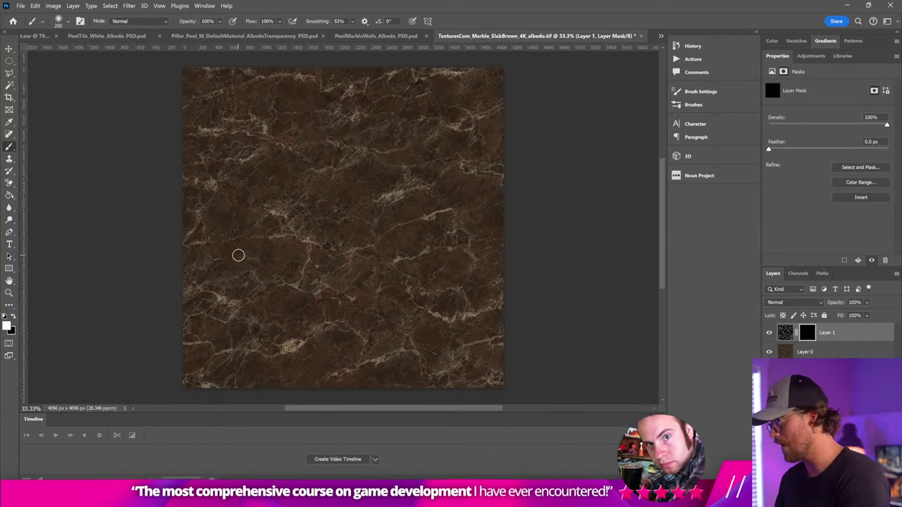
key("bracketright")
key("bracketright")
key("bracketright")
key("bracketright")
key("bracketright")
key("bracketright")
key("bracketright")
left_click(305, 177)
left_click_drag(305, 177, 327, 154)
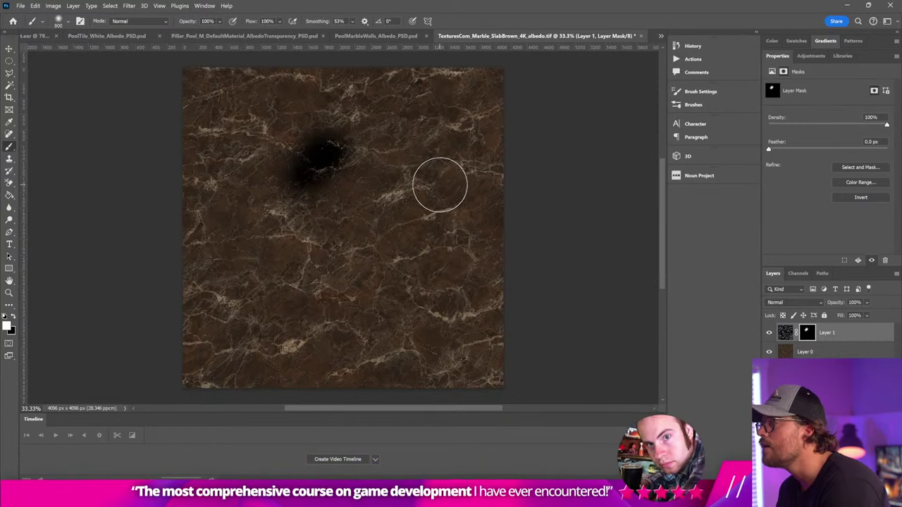
Paint more white patches on Layer 1's mask, scattered across the rest of the marble, to reveal dark spots
mouse_move(431, 184)
left_mouse_down()
mouse_move(397, 226)
mouse_move(386, 225)
left_mouse_up()
left_click(276, 308)
left_click(234, 337)
left_click(325, 333)
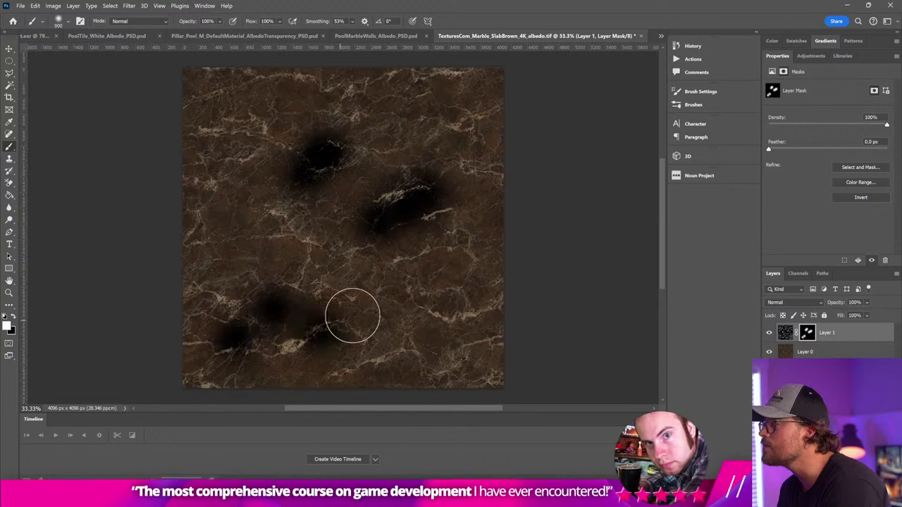
left_click_drag(379, 310, 381, 285)
left_click(330, 275)
left_click_drag(237, 127, 453, 153)
left_click(317, 208)
left_click(229, 234)
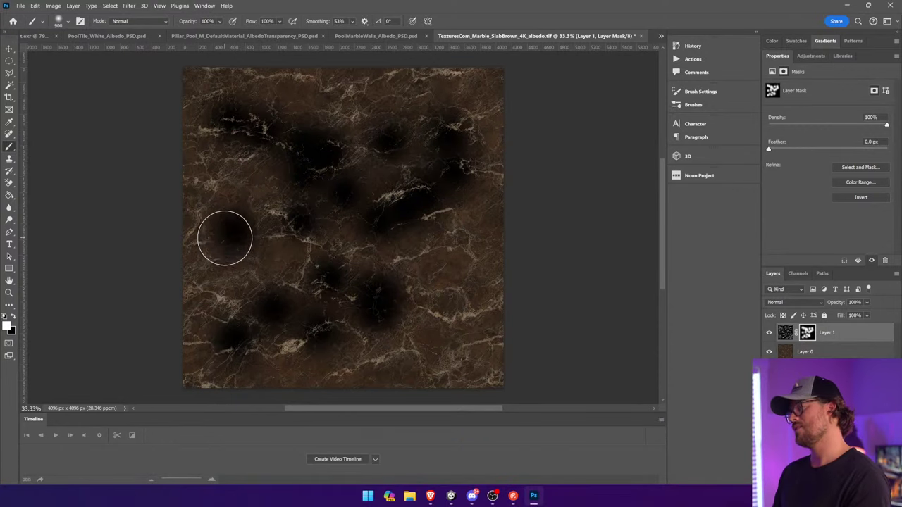
left_click(431, 258)
left_click(444, 278)
Reduce the opacity of Layer 1 to 36%
left_click(850, 335)
left_click(867, 303)
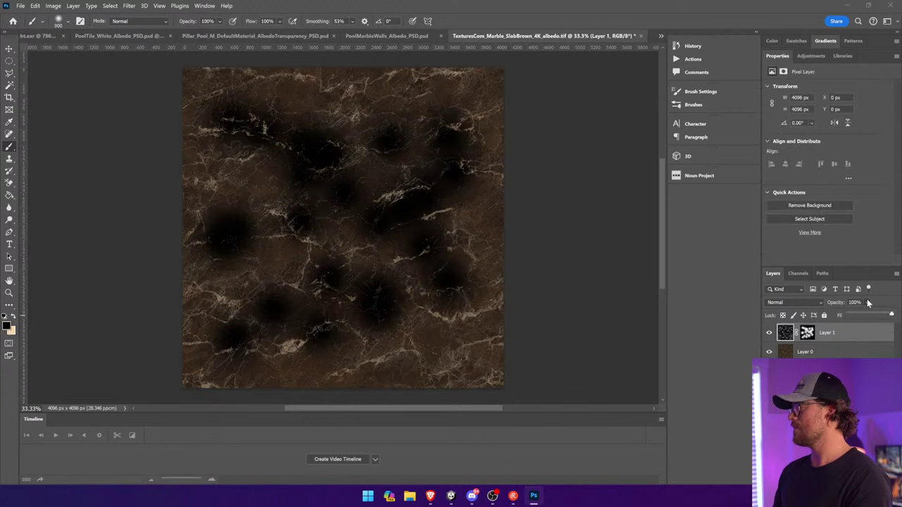
left_click(868, 314)
Save the layered texture in Photoshop format as TexturesCom_Marble_SlabBrown_4K_albedo_PSD in the PoolAreaNewTextures folder, keeping Maximize Compatibility on
key("ctrl+s")
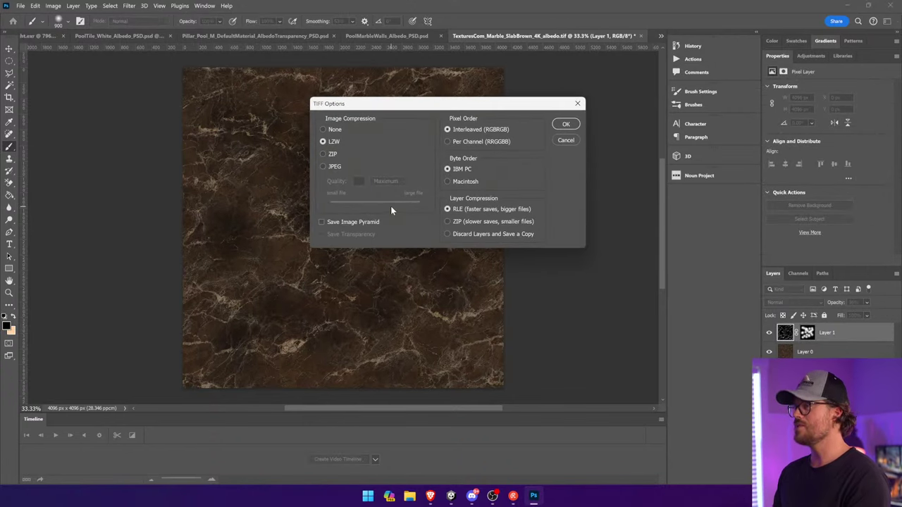
left_click(564, 141)
left_click(21, 7)
left_click(42, 117)
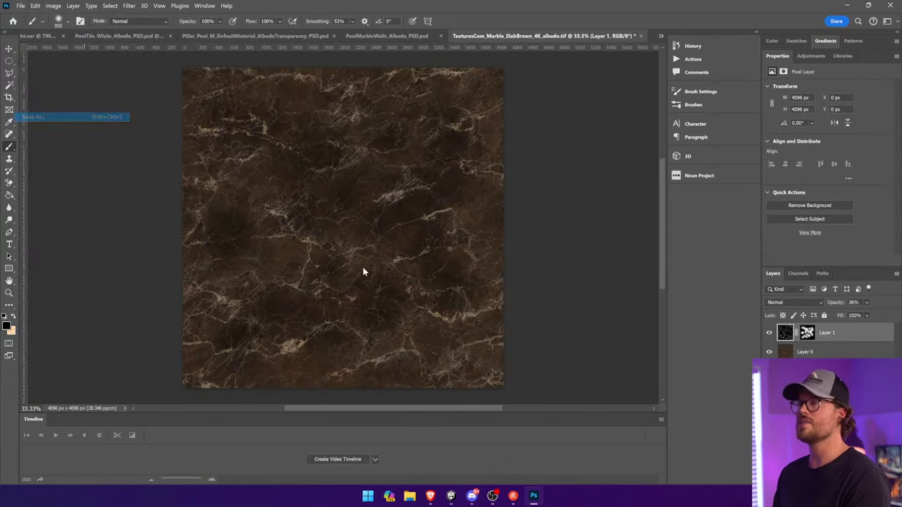
left_click(180, 356)
left_click(181, 362)
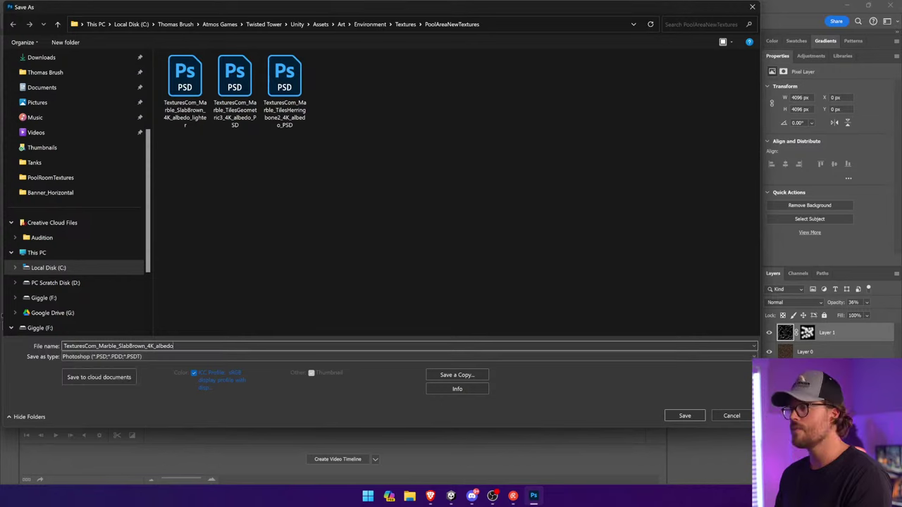
key("Return")
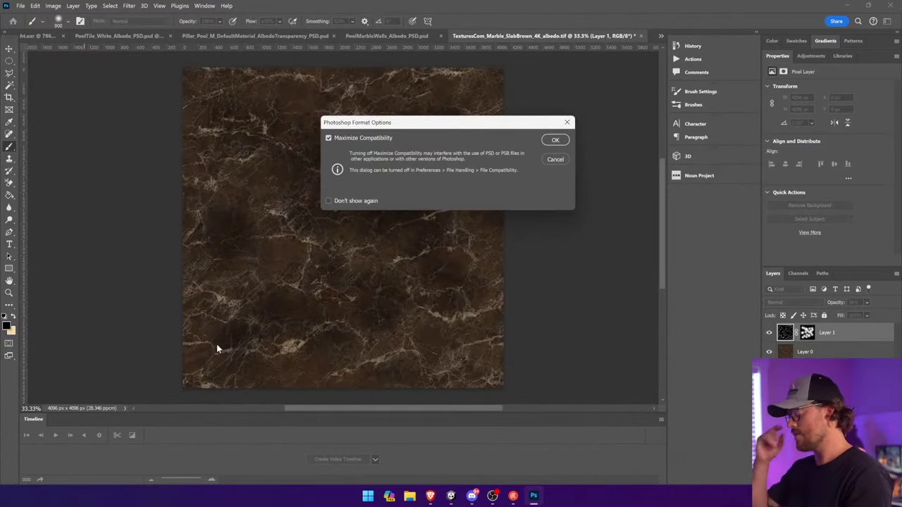
key("Return")
Switch to Unity, resize the panels to read the texture names, and inspect the brown marble surface in the scene
key("alt+Tab")
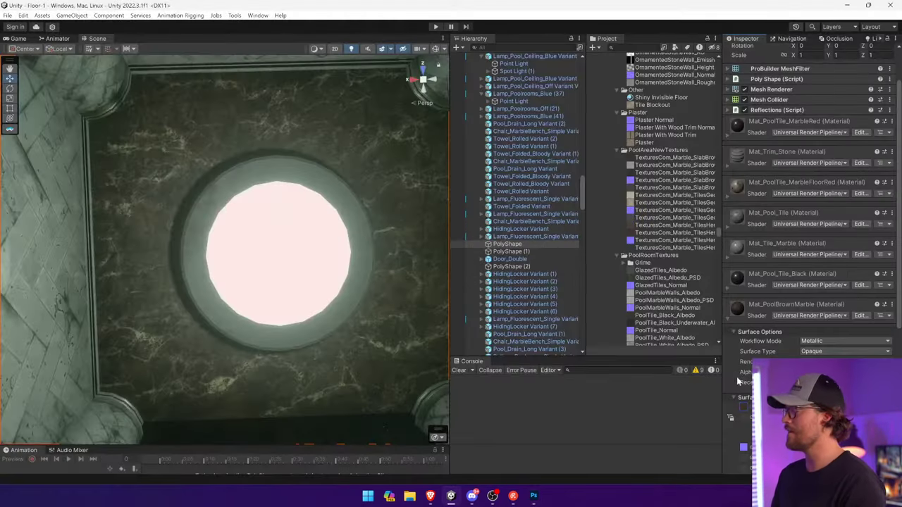
scroll(739, 370, "down", 2)
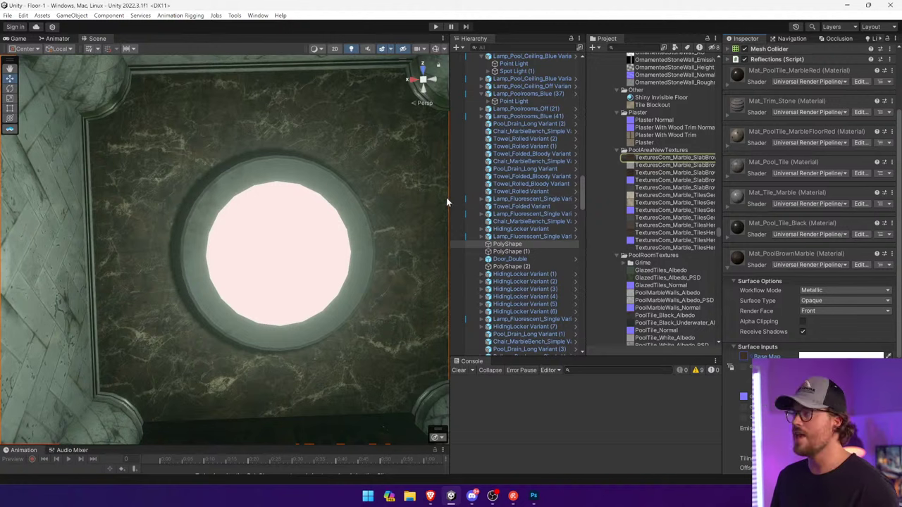
left_click_drag(448, 200, 343, 201)
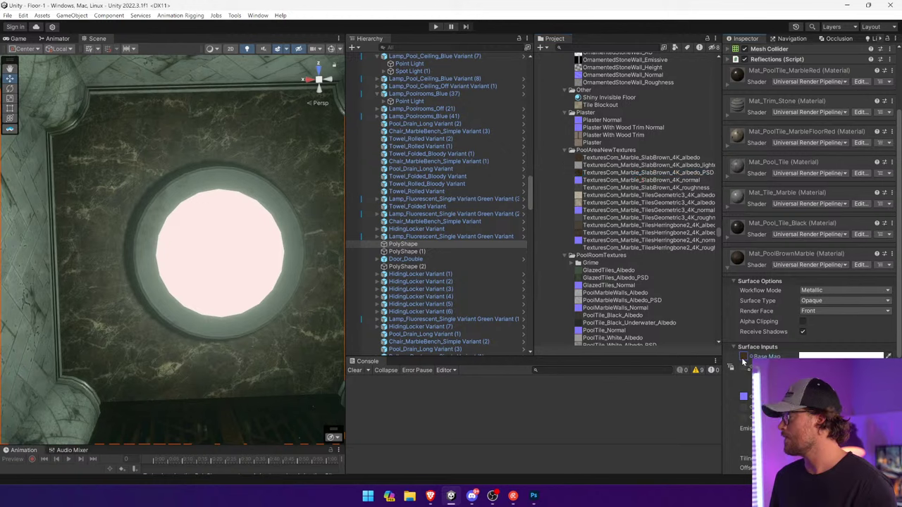
left_click_drag(346, 272, 687, 290)
right_click_drag(599, 296, 782, 423)
key("w")
right_click_drag(338, 226, 331, 232)
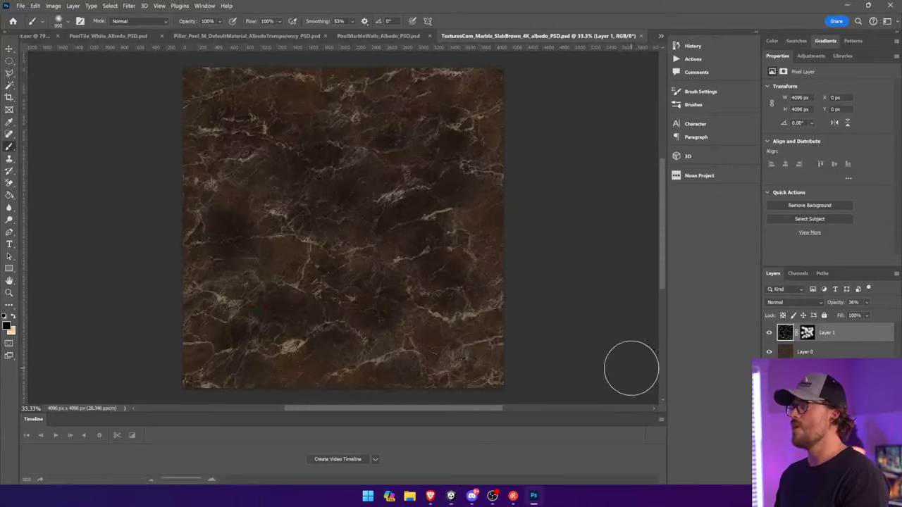
Switch to Photoshop and paste a copy of the original brown marble as a new layer above Layer 1
left_click(9, 60)
left_click(61, 61)
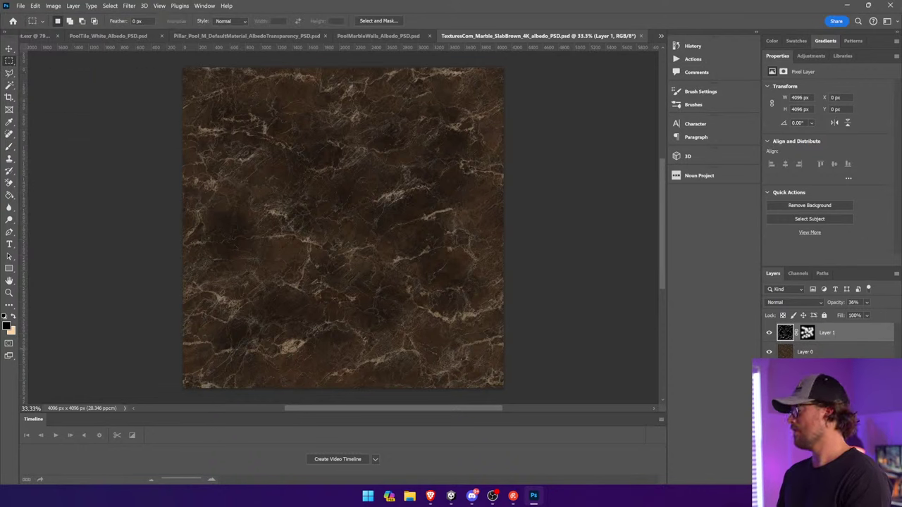
left_click(821, 335)
key("ctrl+v")
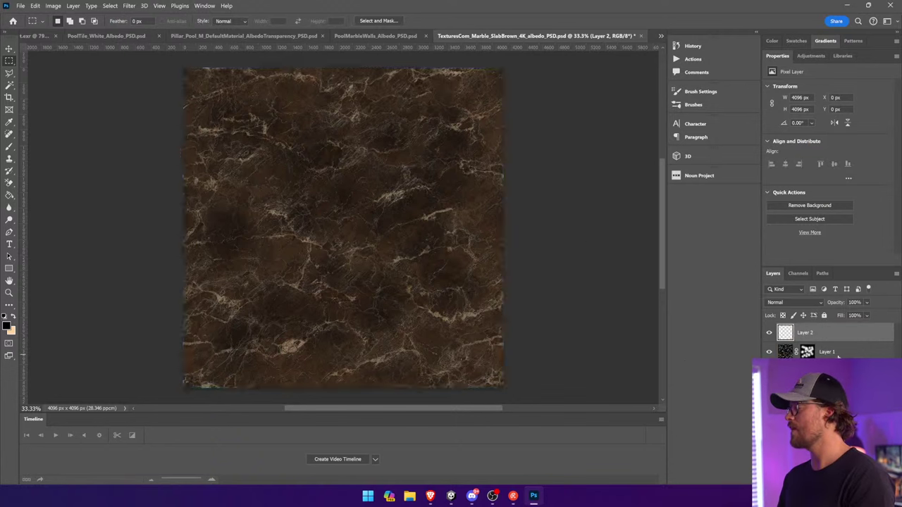
key("v")
Apply Brightness/Contrast to Layer 2 with brightness 118 and contrast 100
left_click(53, 5)
mouse_move(78, 28)
left_click(177, 28)
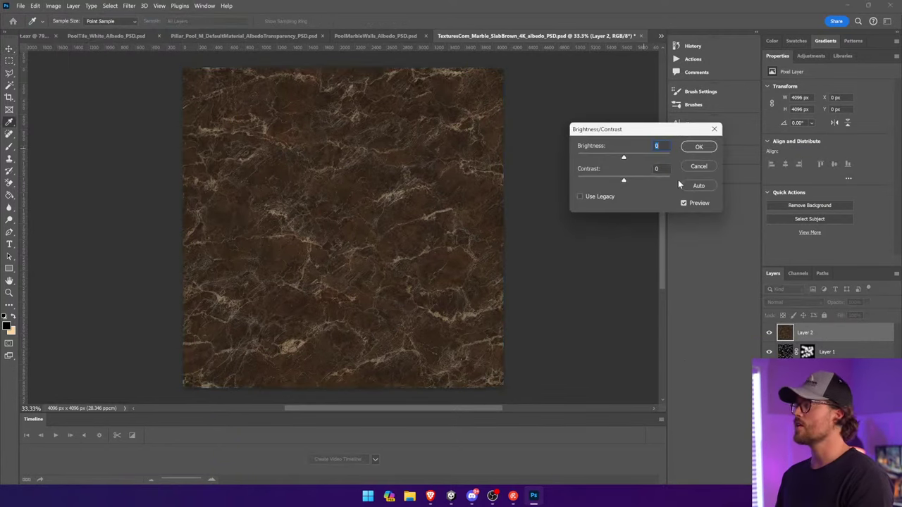
left_click_drag(625, 180, 672, 181)
left_click_drag(624, 158, 661, 160)
left_click(699, 146)
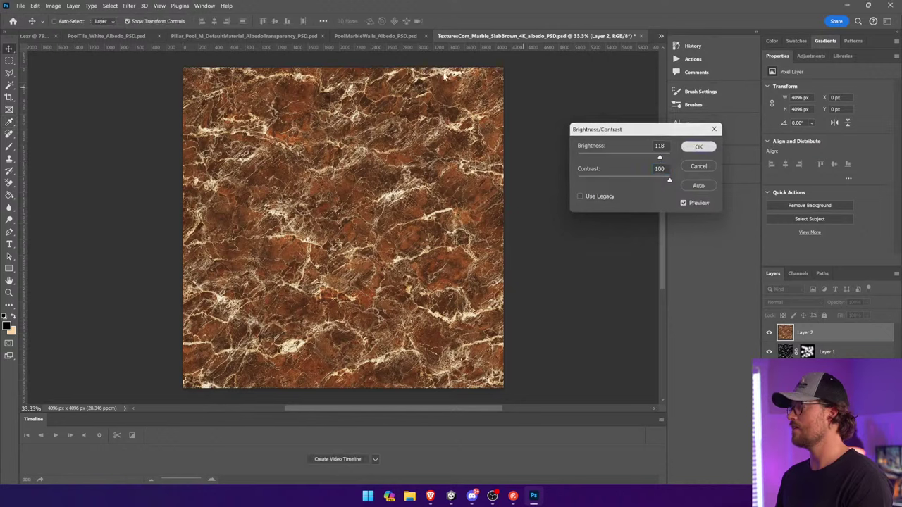
Apply Brightness/Contrast to Layer 2 again with contrast 100 and a lowered brightness
left_click(52, 7)
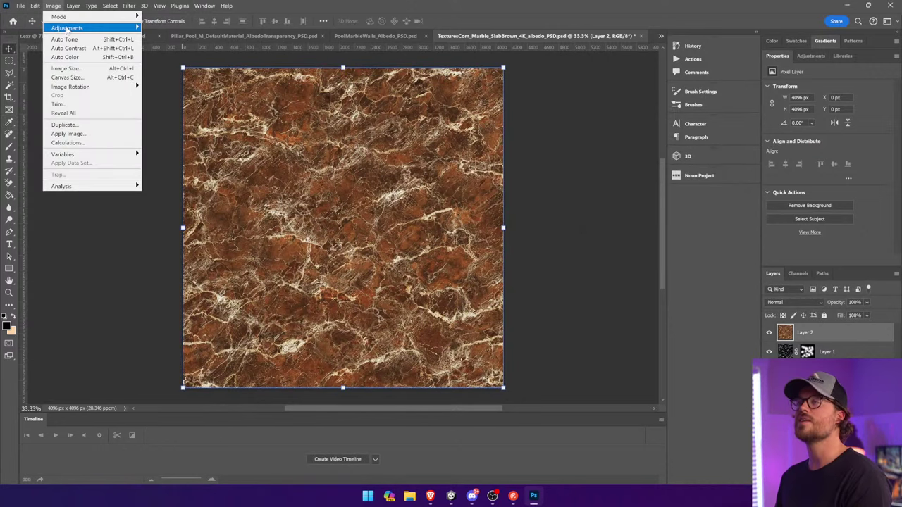
mouse_move(107, 31)
left_click(176, 27)
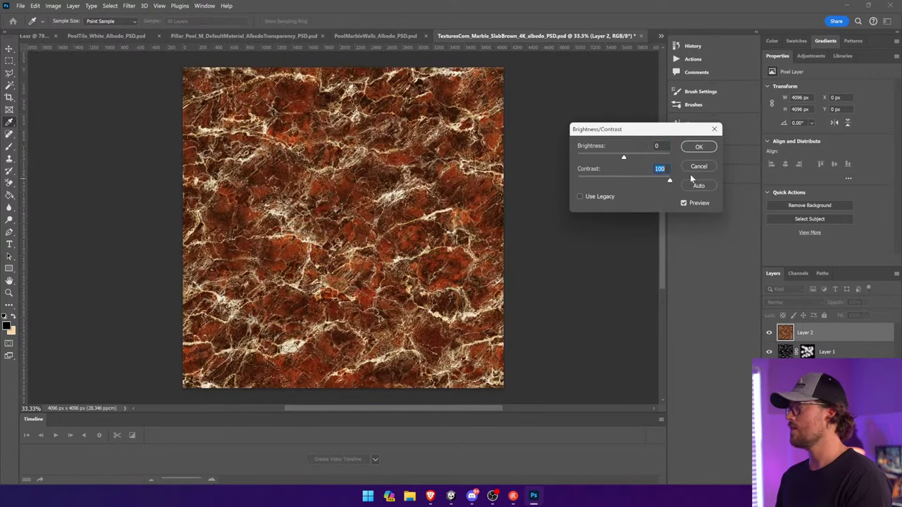
left_click_drag(623, 158, 606, 161)
left_click(696, 147)
Apply Brightness/Contrast to Layer 2 three more times, each with contrast 100 and brightness 0
left_click(52, 6)
mouse_move(107, 31)
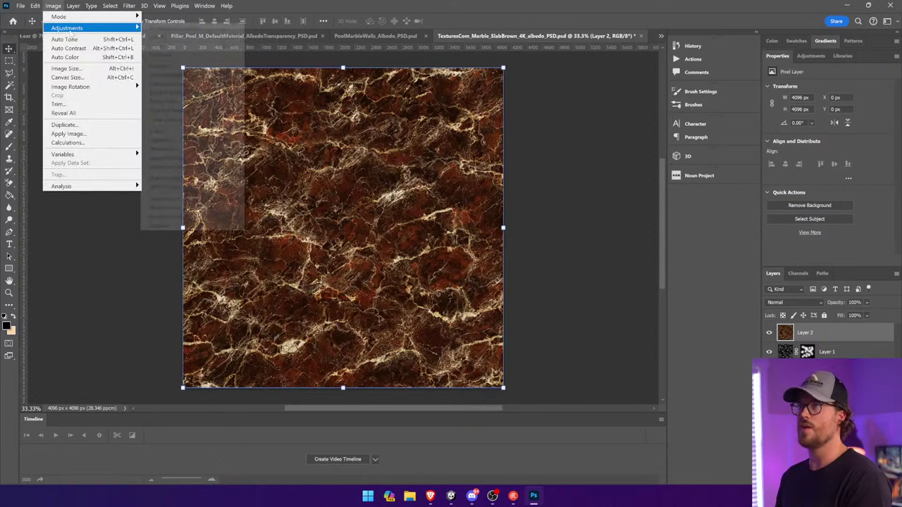
left_click(176, 27)
left_click_drag(622, 179, 670, 179)
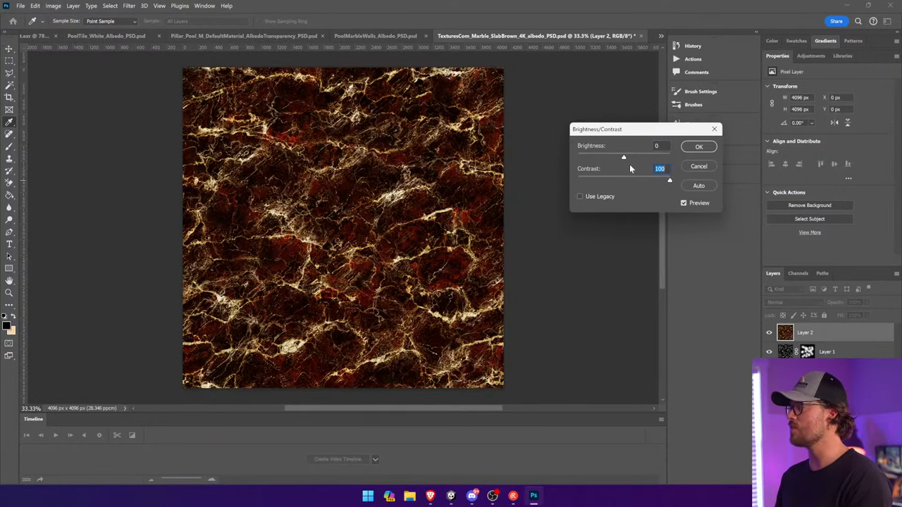
left_click(685, 146)
left_click(53, 5)
mouse_move(107, 31)
left_click(176, 27)
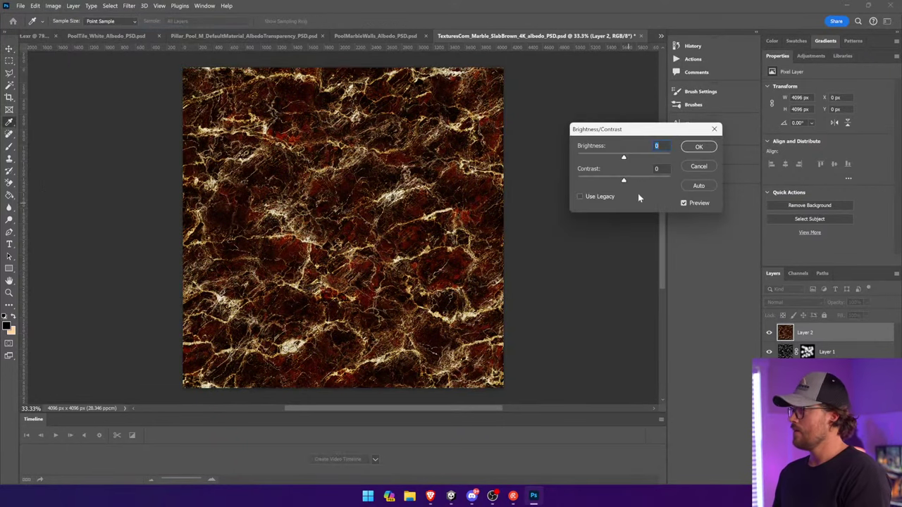
left_click_drag(624, 180, 670, 180)
left_click(698, 147)
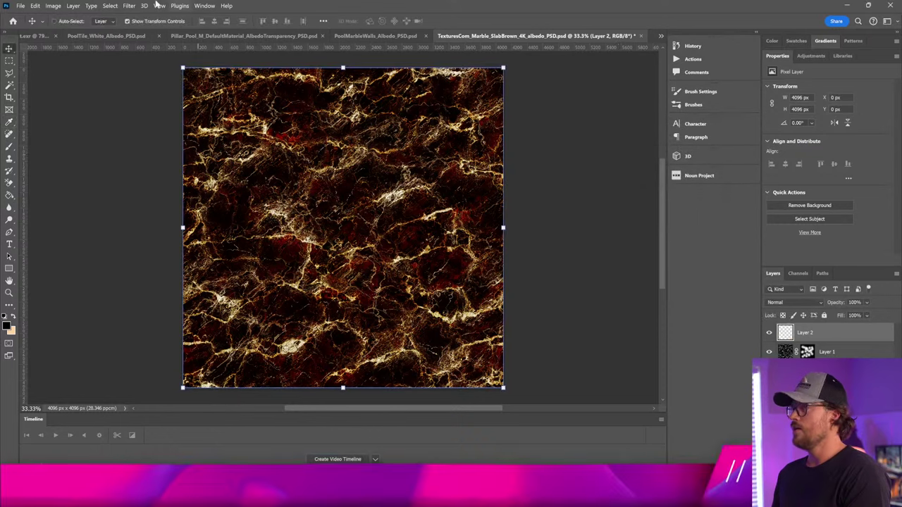
left_click(53, 6)
mouse_move(107, 31)
left_click(177, 27)
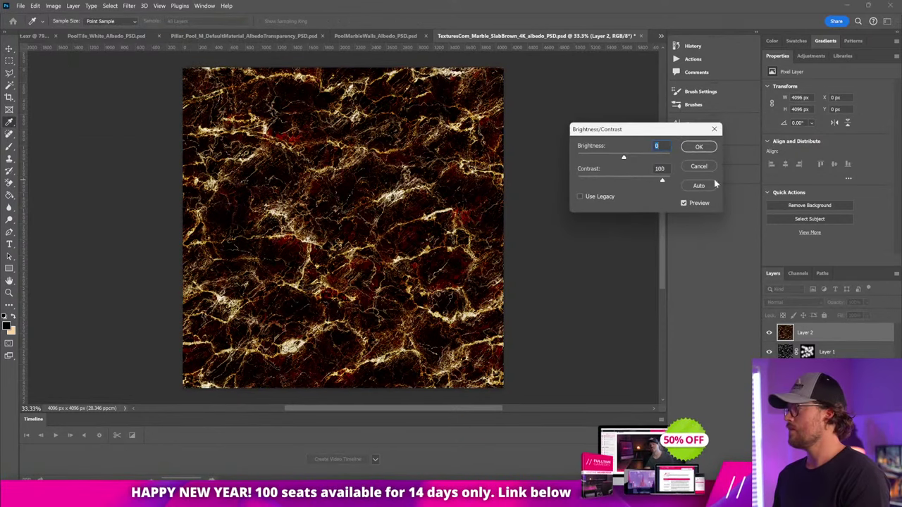
left_click(699, 146)
Apply one more Brightness/Contrast pass to Layer 2 with maximum contrast and slightly lowered brightness
left_click(53, 6)
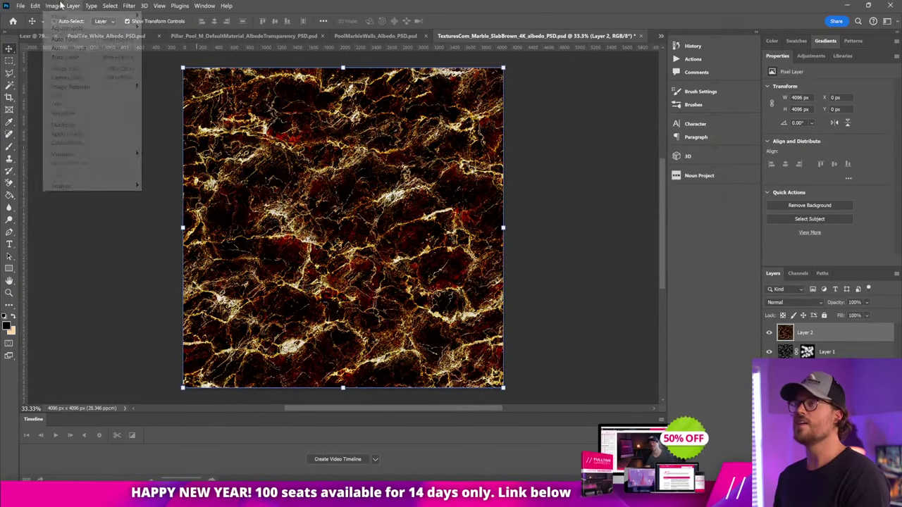
mouse_move(107, 31)
left_click(177, 28)
left_click_drag(624, 179, 716, 181)
left_click_drag(624, 157, 615, 158)
left_click(699, 146)
Invert the colours of the high-contrast marble on Layer 2
left_click(53, 5)
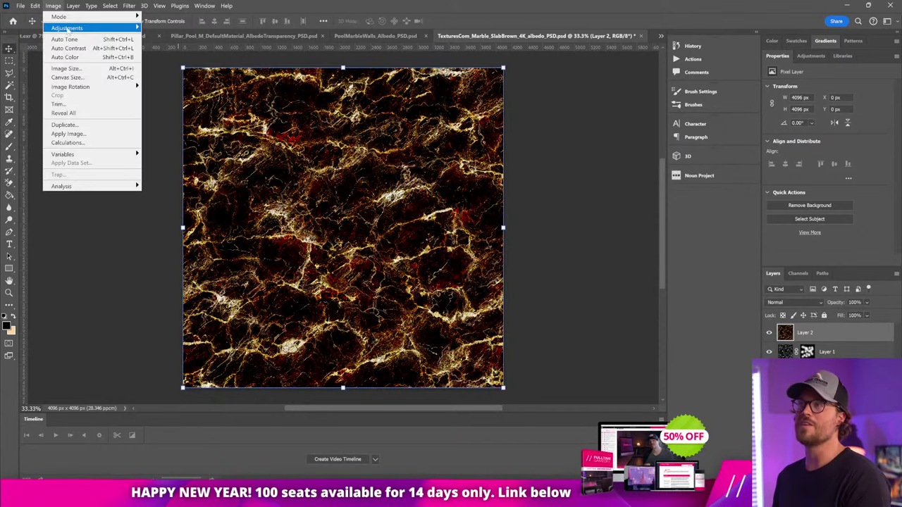
mouse_move(107, 28)
left_click(169, 131)
Remove all saturation from the inverted marble on Layer 2 with Hue/Saturation
left_click(53, 5)
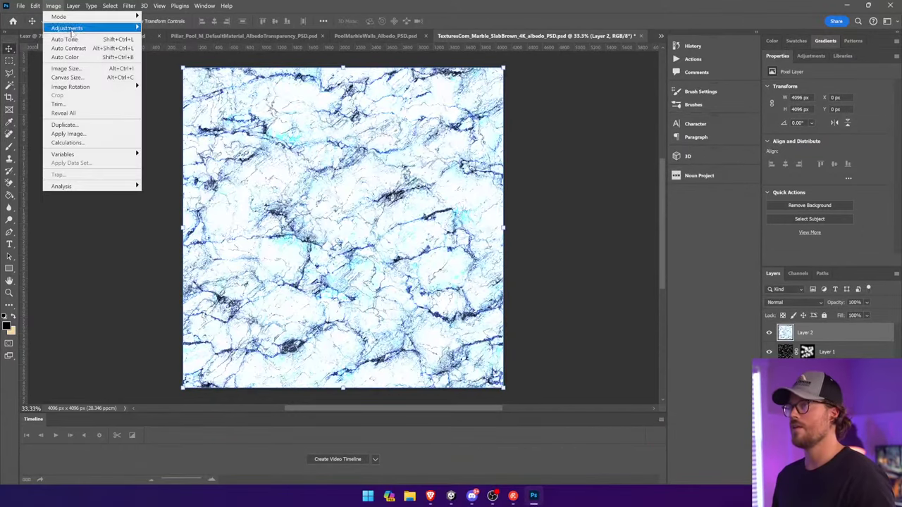
left_click(169, 74)
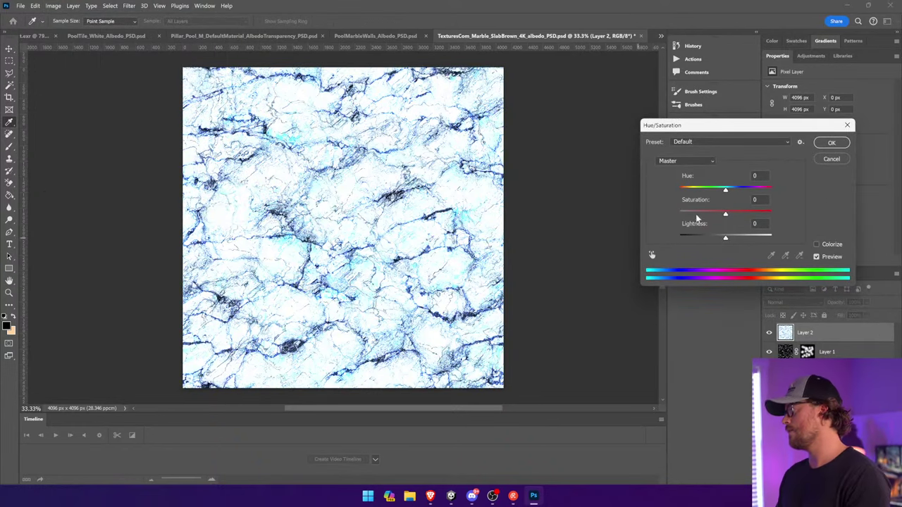
left_click_drag(726, 213, 680, 213)
left_click(829, 144)
key("v")
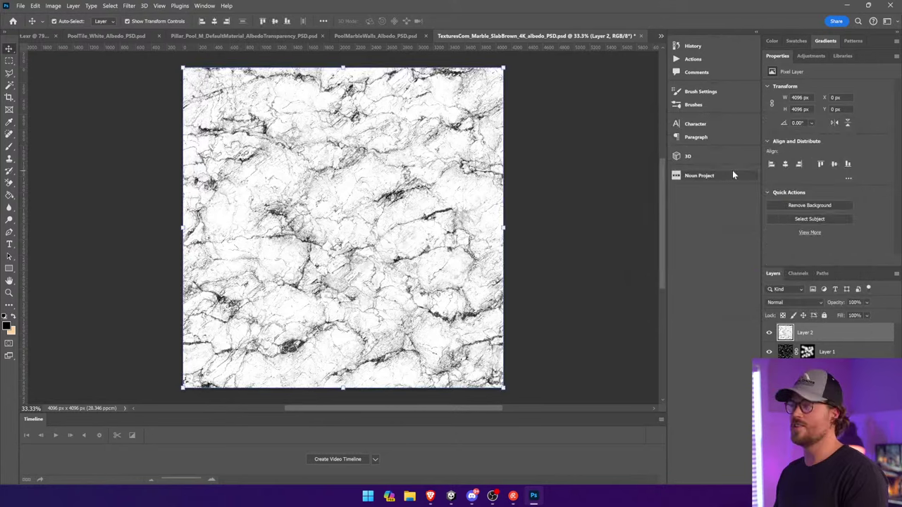
Hide Layer 2, paste its black-and-white vein image into the Alpha 1 channel and save the brown marble albedo file
left_click(769, 333)
left_click(797, 273)
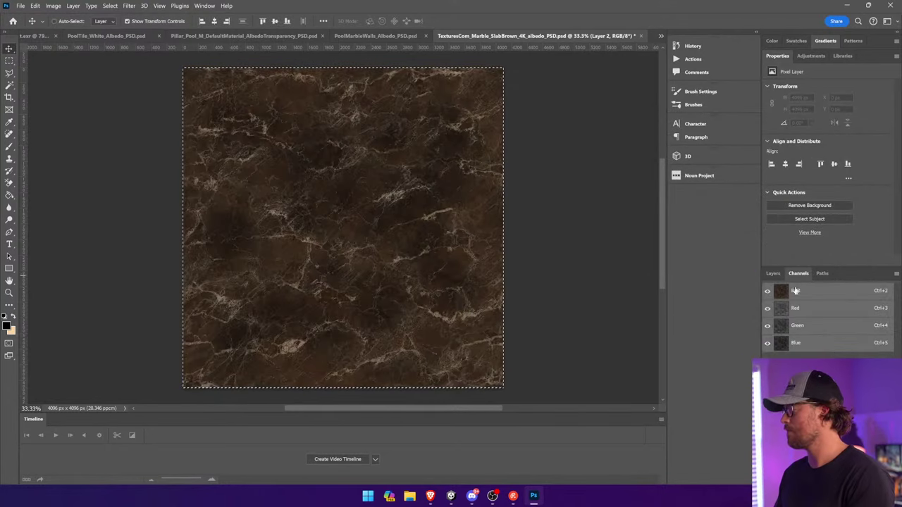
left_click(796, 344)
left_click(796, 360)
key("ctrl+v")
key("ctrl+s")
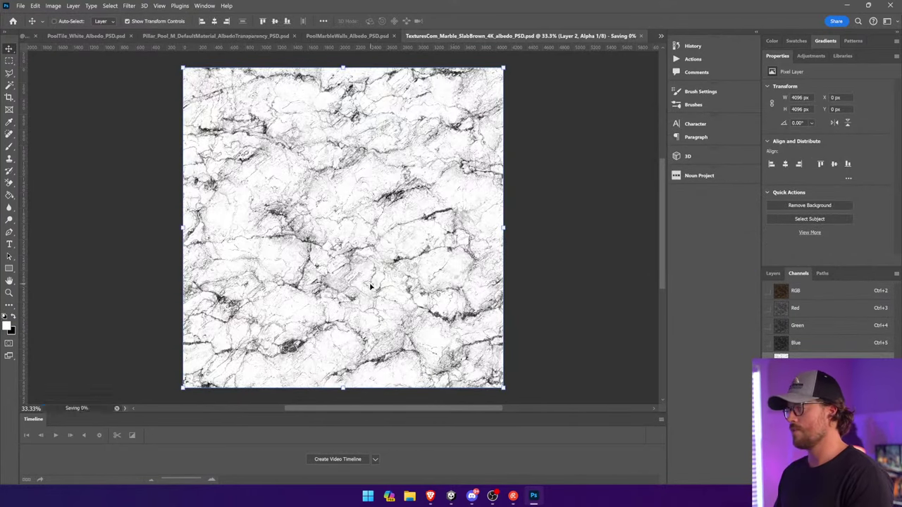
Switch to Unity, examine the brown marble ceiling around the round lamp with the updated texture, and widen the side panels
left_click(451, 496)
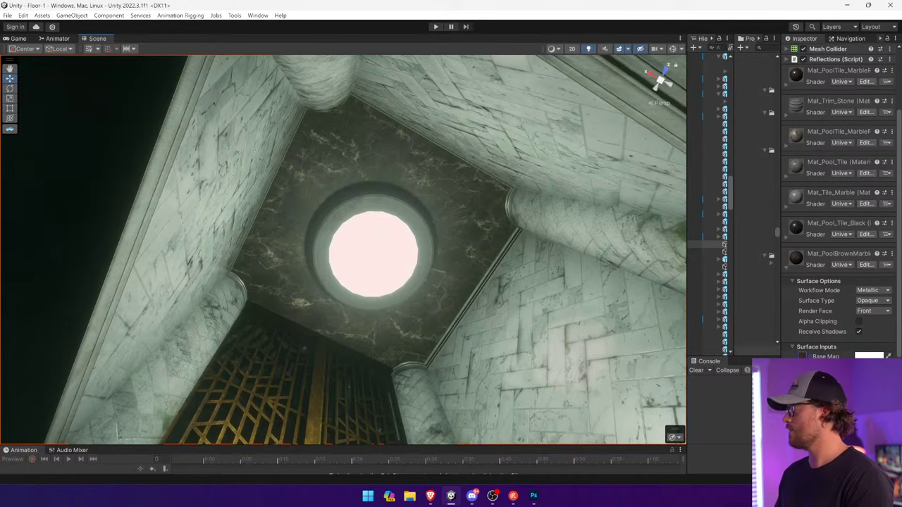
key("w")
right_click_drag(452, 263, 399, 255)
left_click_drag(780, 348, 663, 354)
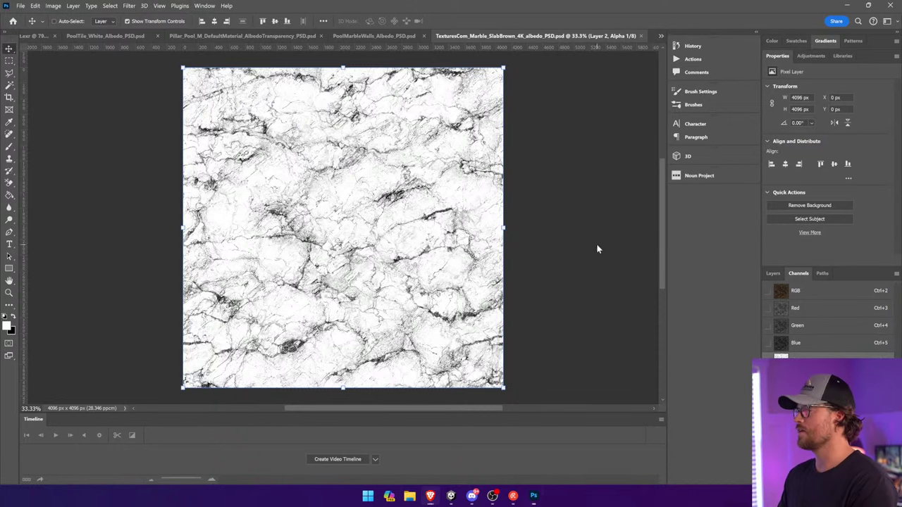
Back in Photoshop, paste the copied grunge texture as a new layer above Layer 2 and scale it to cover the whole canvas
left_click(774, 274)
left_click(831, 333)
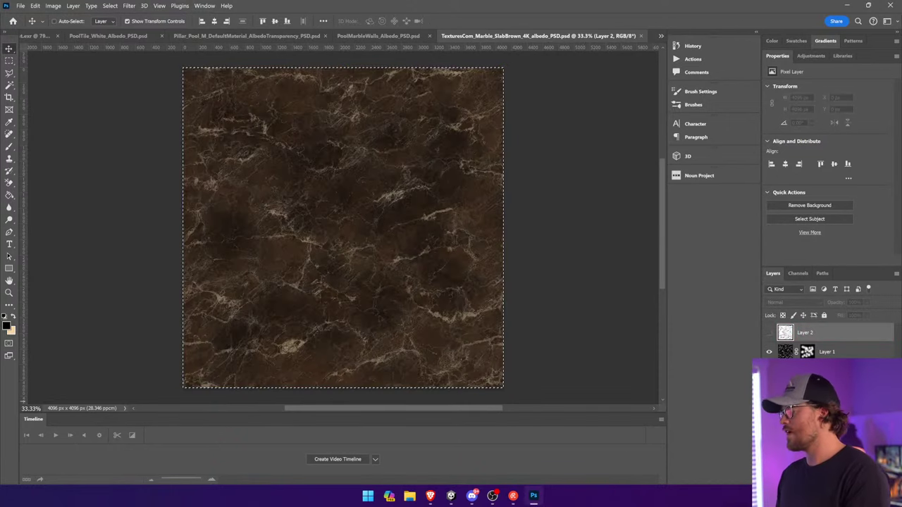
key("ctrl+v")
left_click_drag(374, 245, 524, 388)
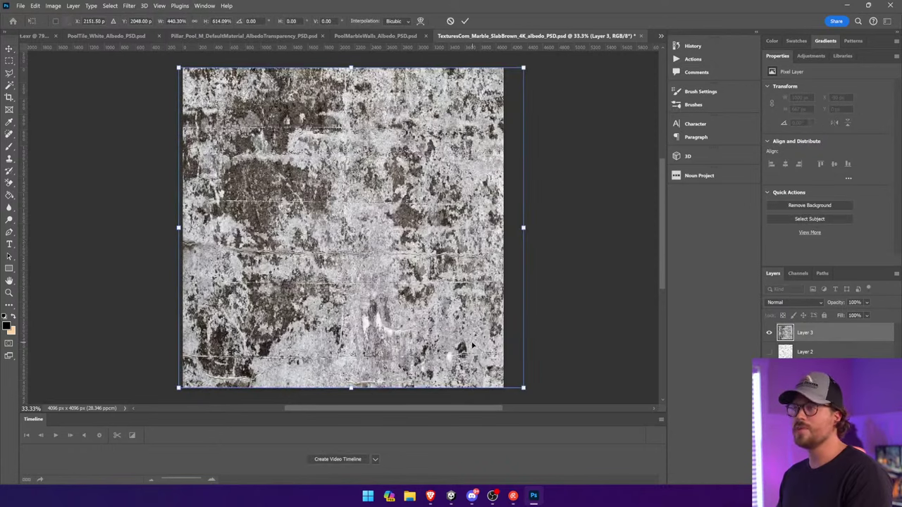
key("Return")
Add a layer mask to Layer 3 and fade out all four edges of the grunge texture with black gradients
left_click(830, 480)
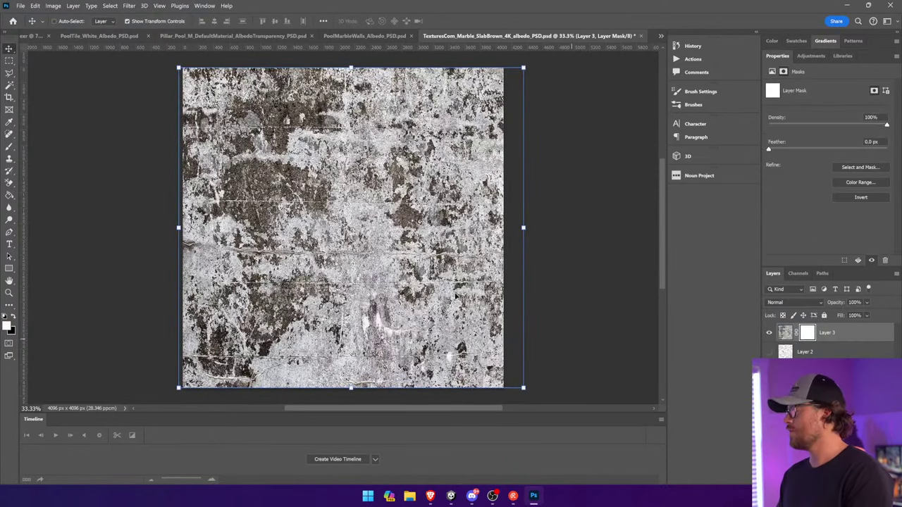
right_click(9, 196)
left_click(50, 197)
left_click_drag(187, 226, 231, 227)
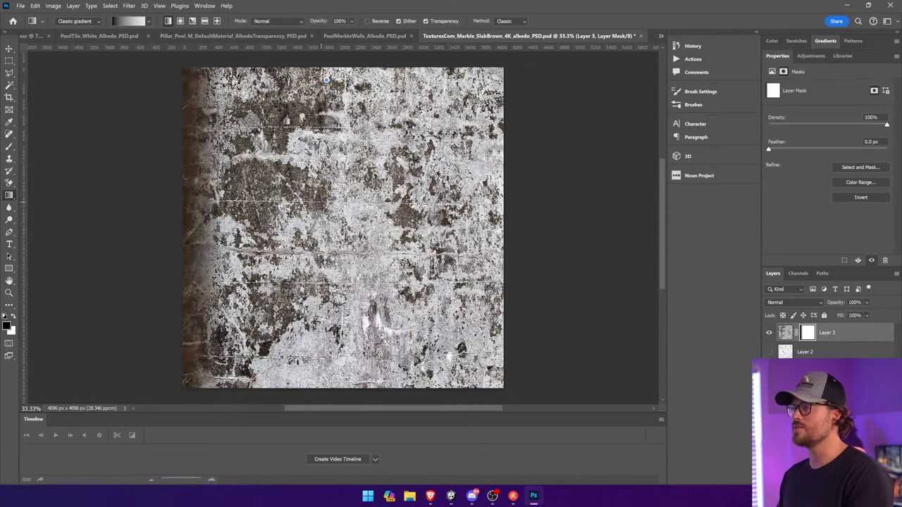
left_click_drag(326, 81, 328, 220)
left_click_drag(507, 255, 409, 258)
left_click_drag(354, 392, 354, 303)
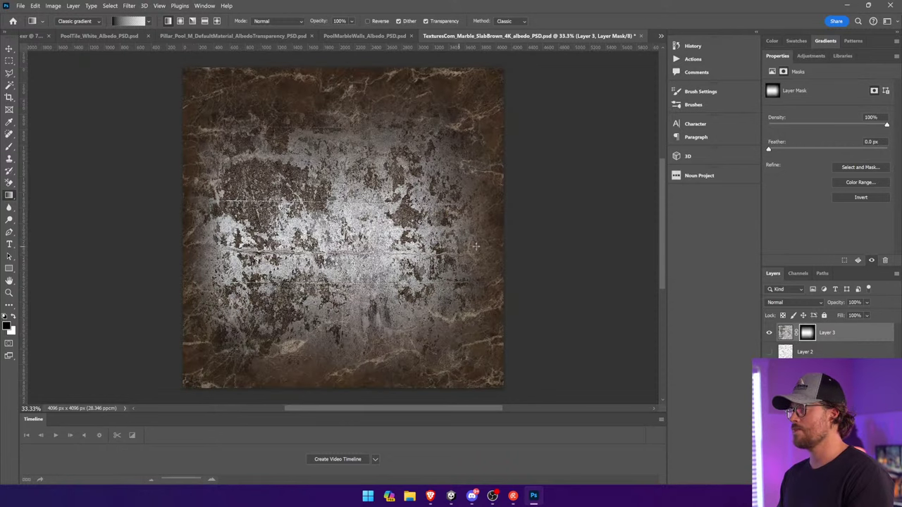
Apply Brightness/Contrast to the grunge image on Layer 3 with contrast 100 and slightly lowered brightness
key("v")
left_click(785, 334)
left_click(52, 6)
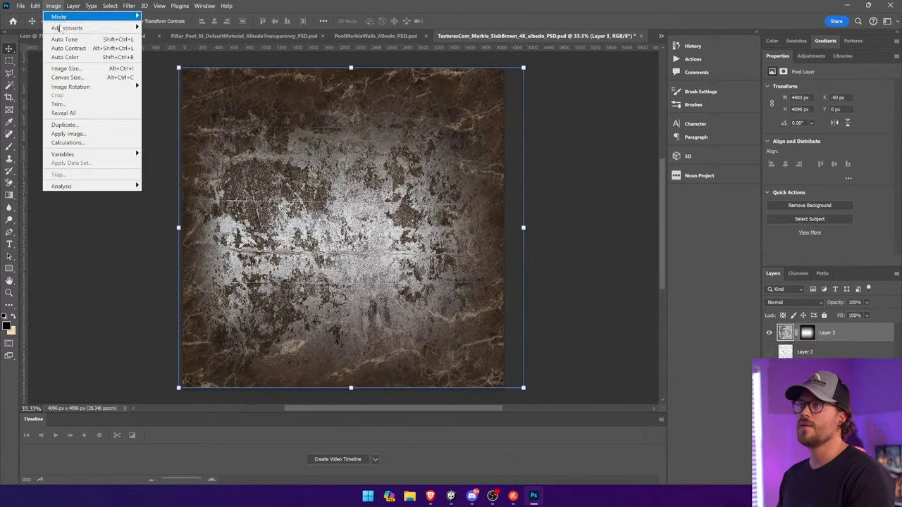
mouse_move(71, 28)
left_click(179, 27)
left_click_drag(624, 180, 740, 176)
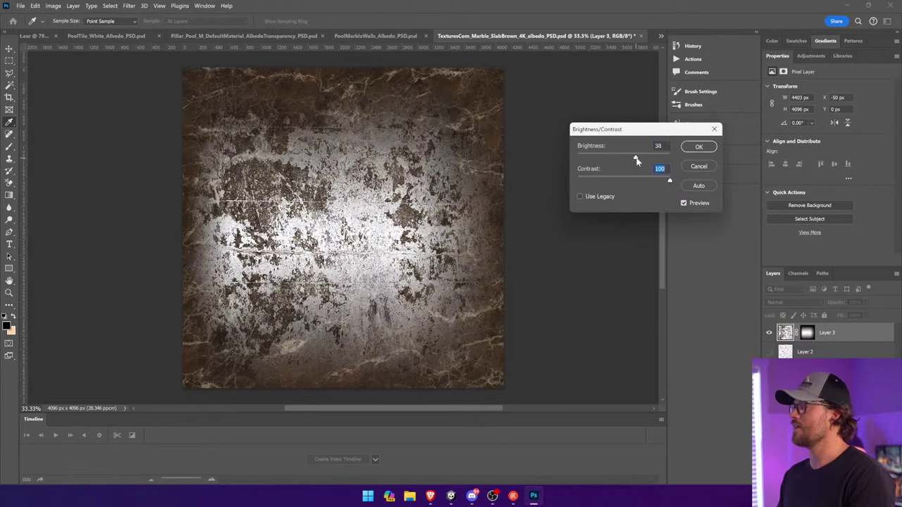
left_click_drag(624, 158, 611, 161)
key("Return")
Apply Brightness/Contrast to the Layer 3 grunge again with contrast 100 and brightness about 31
left_click(53, 6)
mouse_move(80, 26)
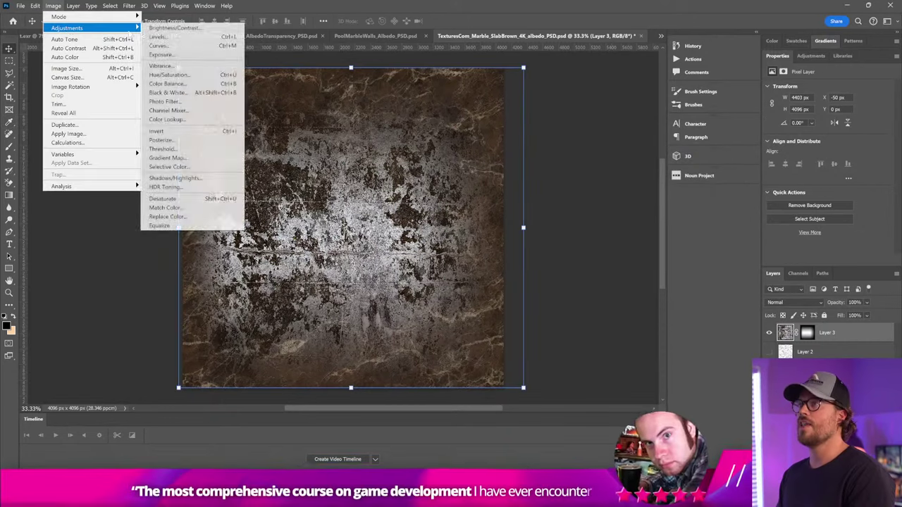
left_click(177, 34)
left_click_drag(624, 180, 674, 179)
left_click_drag(624, 158, 634, 158)
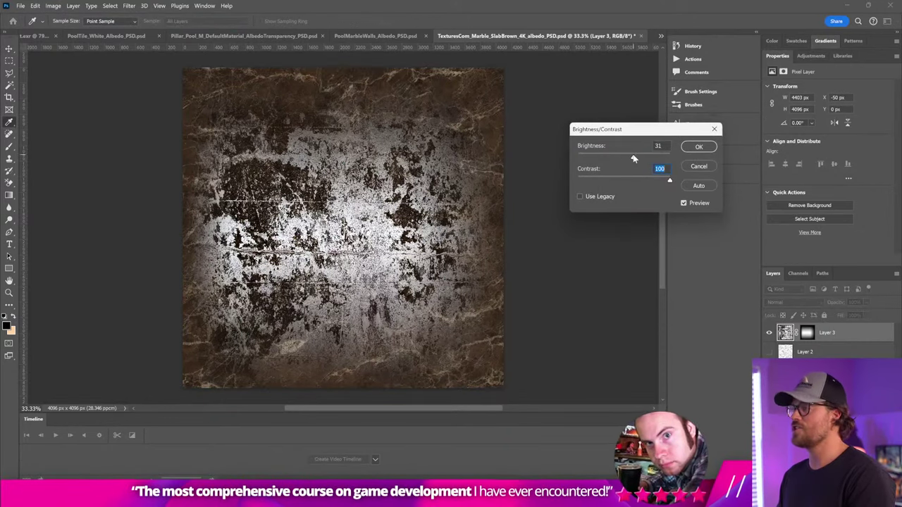
left_click(697, 149)
Invert the colours of the grunge image on Layer 3
left_click(53, 6)
mouse_move(81, 26)
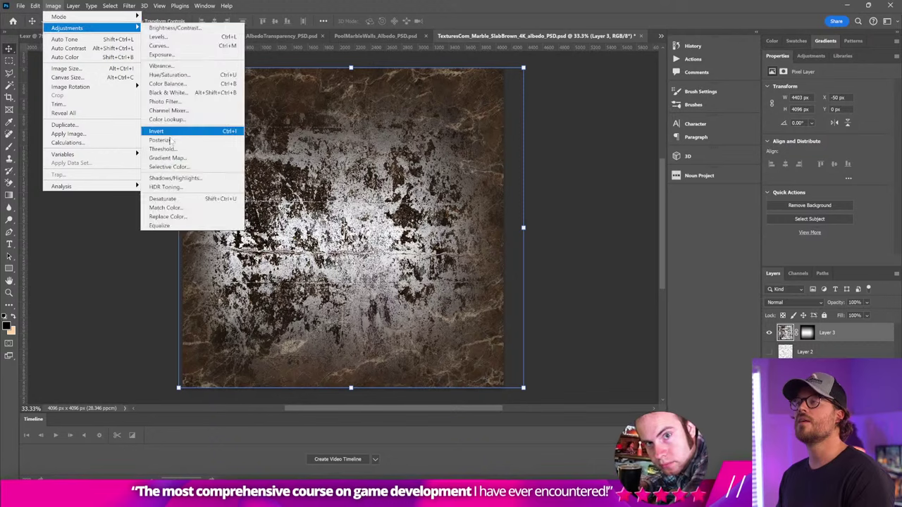
left_click(194, 131)
Convert the masked Layer 3 to a smart object and rasterize it so the faded edges are baked in
right_click(842, 334)
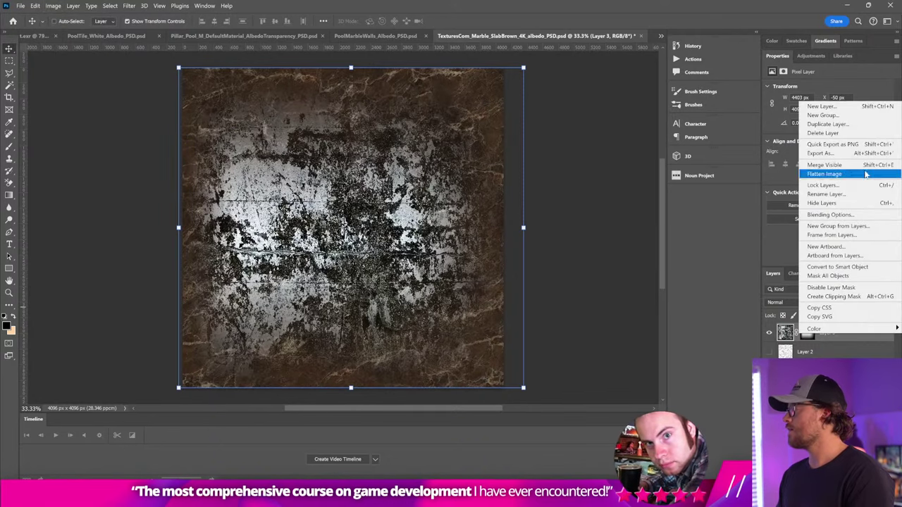
left_click(787, 329)
right_click(850, 333)
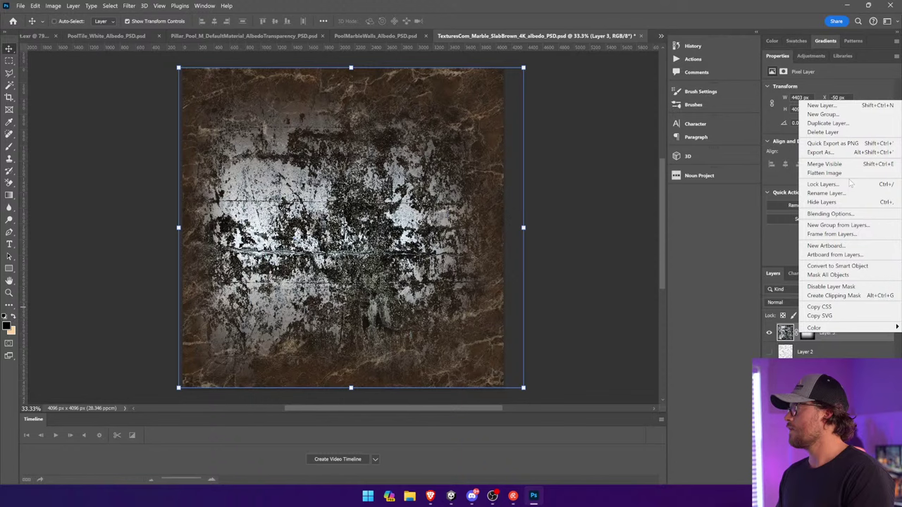
left_click(854, 266)
right_click(826, 338)
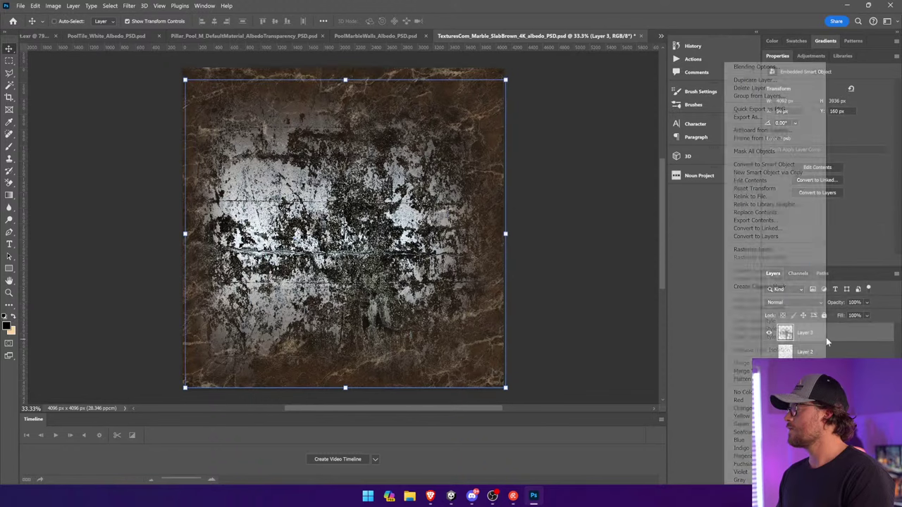
left_click(759, 248)
Cut the grunge image out of Layer 3, paste it into the Alpha 1 channel over the veins, and save the file
key("Delete")
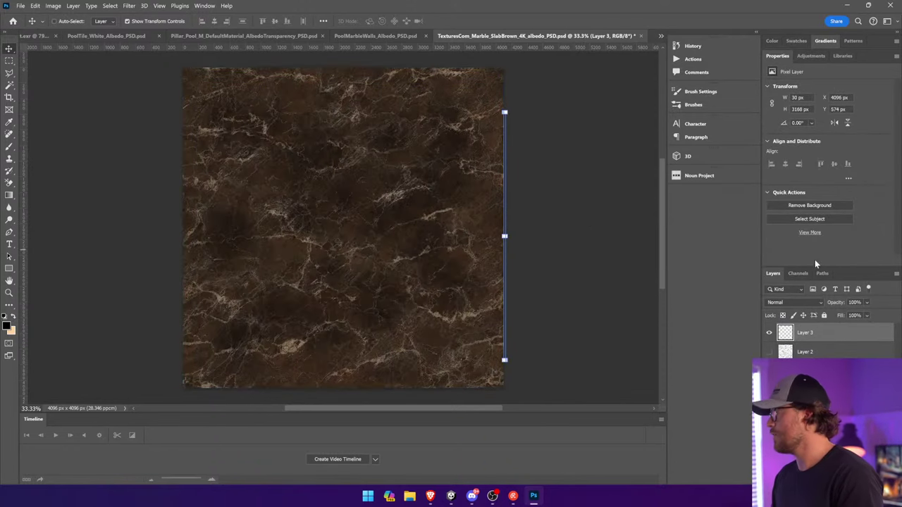
left_click(799, 274)
left_click(798, 361)
key("ctrl+v")
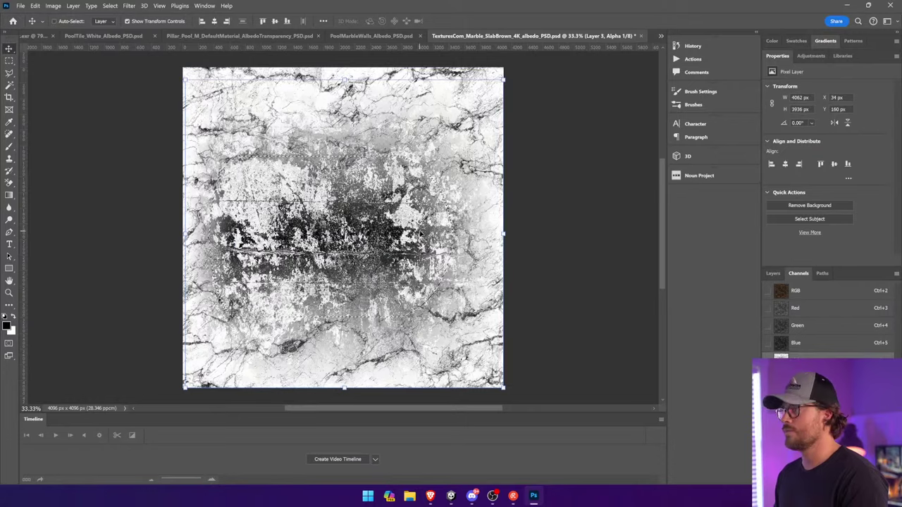
key("ctrl+s")
Switch to Unity and examine the reimported brown marble's reflections from several angles around the pool room
left_click(452, 499)
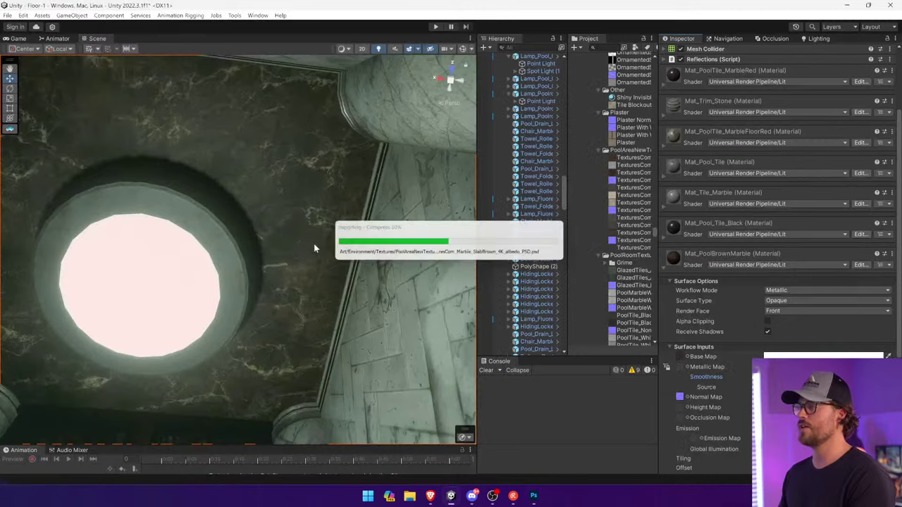
key("w")
right_click_drag(314, 243, 423, 282)
right_click_drag(788, 320, 150, 428)
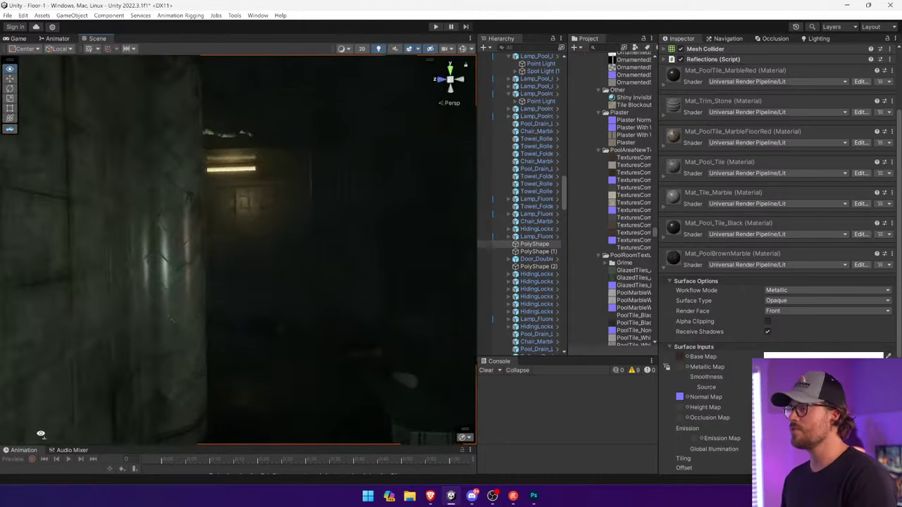
right_click_drag(40, 434, 182, 270)
Select the PolyShape that carries the green brick wall in the scene
left_click(232, 243)
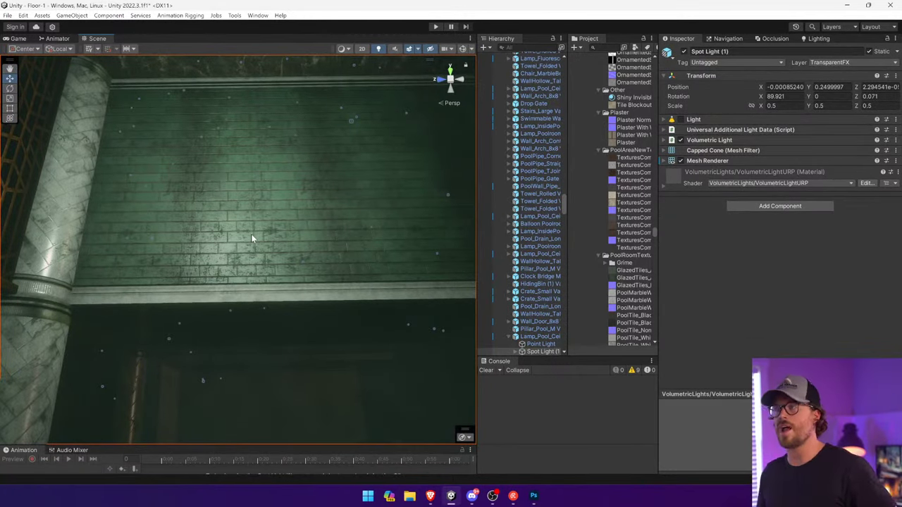
left_click(258, 205)
left_click(362, 176)
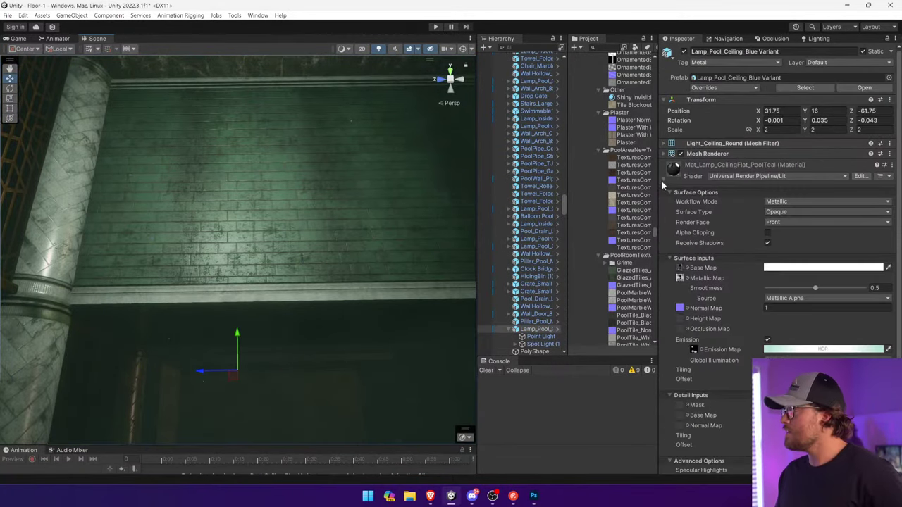
left_click(663, 176)
left_click(353, 177)
left_click(361, 179)
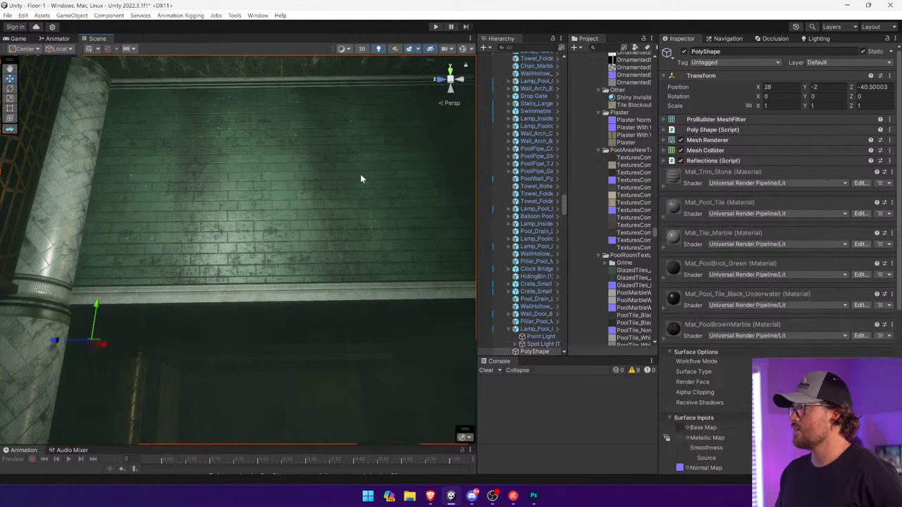
left_click(351, 278)
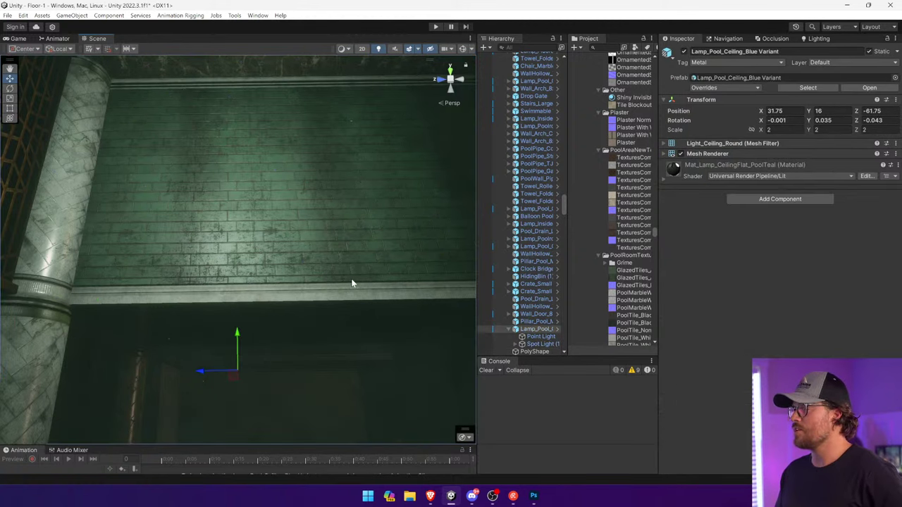
left_click(351, 278)
left_click(352, 283)
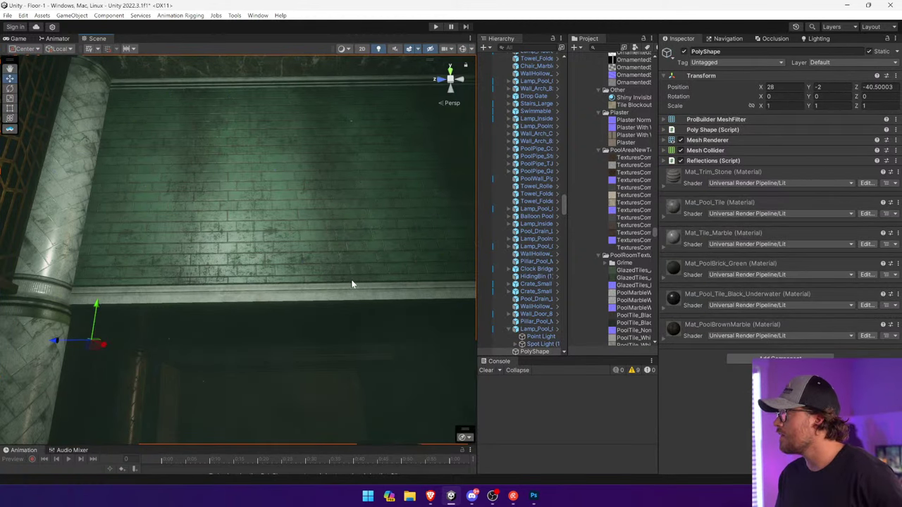
Expand the Mat_PoolBrick_Green material and open its base map texture in Photoshop
left_click(673, 270)
scroll(677, 267, "down", 3)
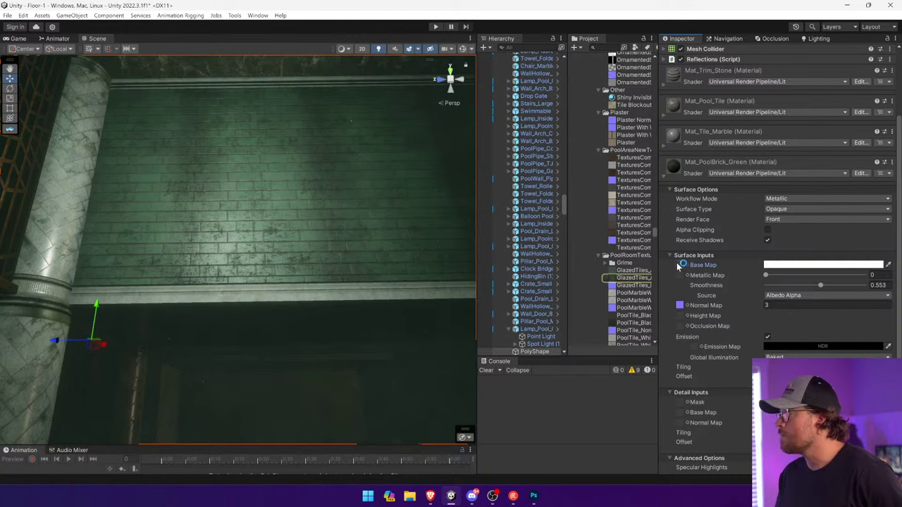
double_click(679, 266)
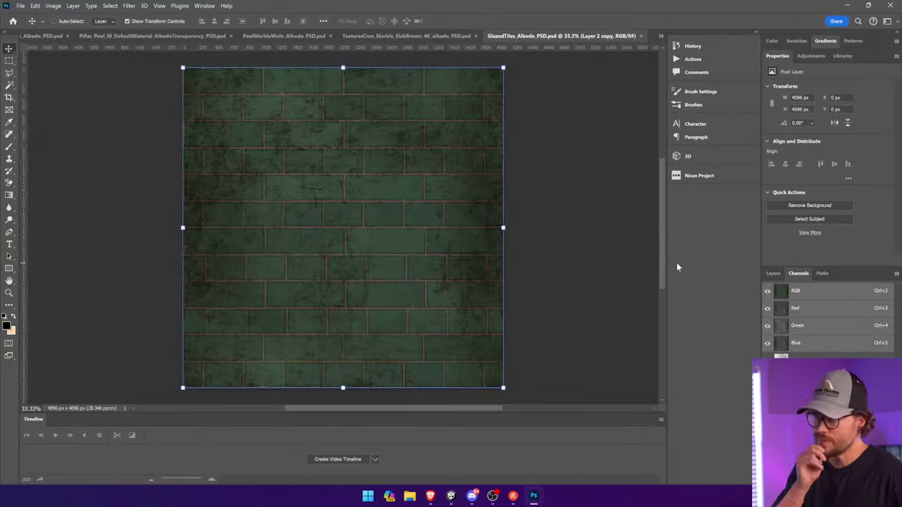
Select the mortar lines of the green bricks on Layer 0 with the Magic Wand and copy them to a new layer
left_click(775, 275)
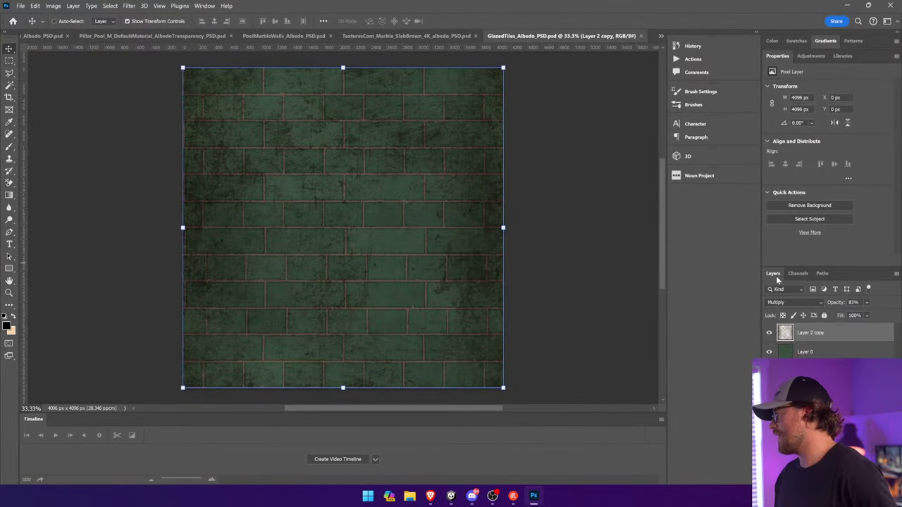
left_click(804, 352)
left_click(9, 85)
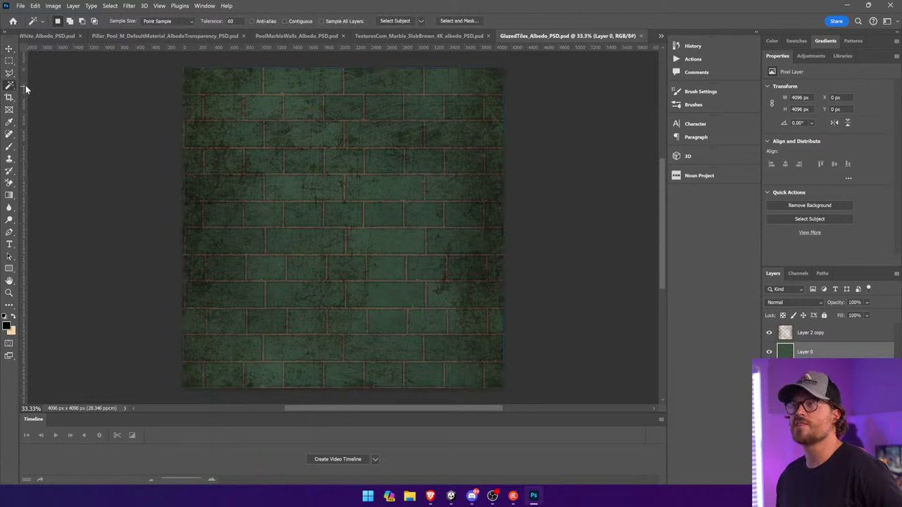
left_click(277, 97)
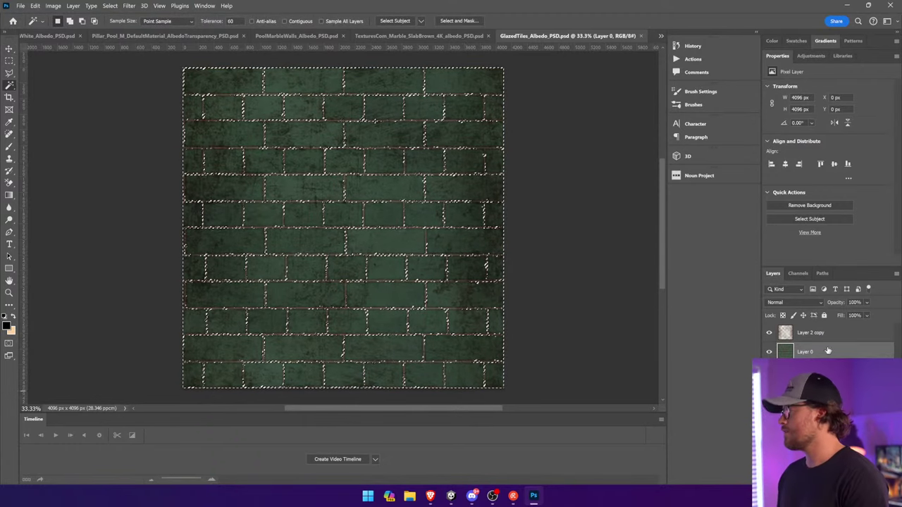
key("ctrl+j")
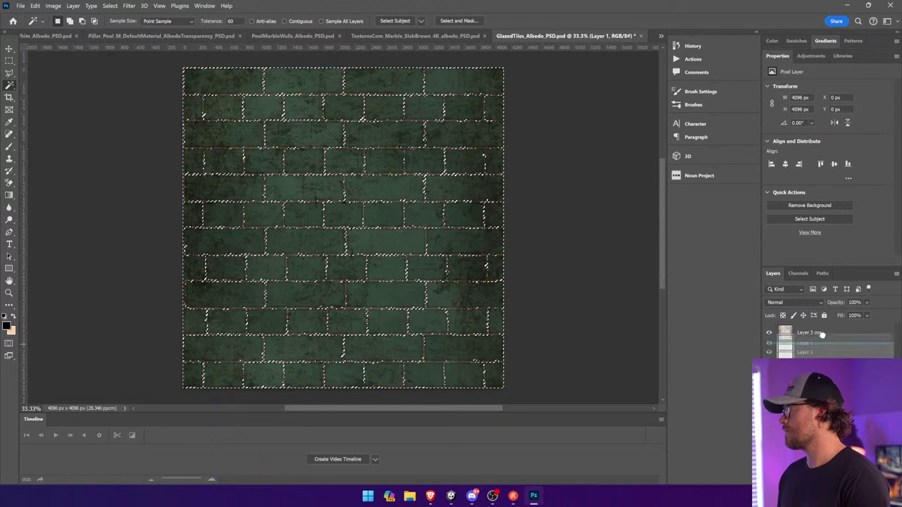
Move Layer 1 to the top of the layer stack, above Layer 2 copy, and clear the selection
left_click_drag(821, 334, 818, 330)
key("ctrl+d")
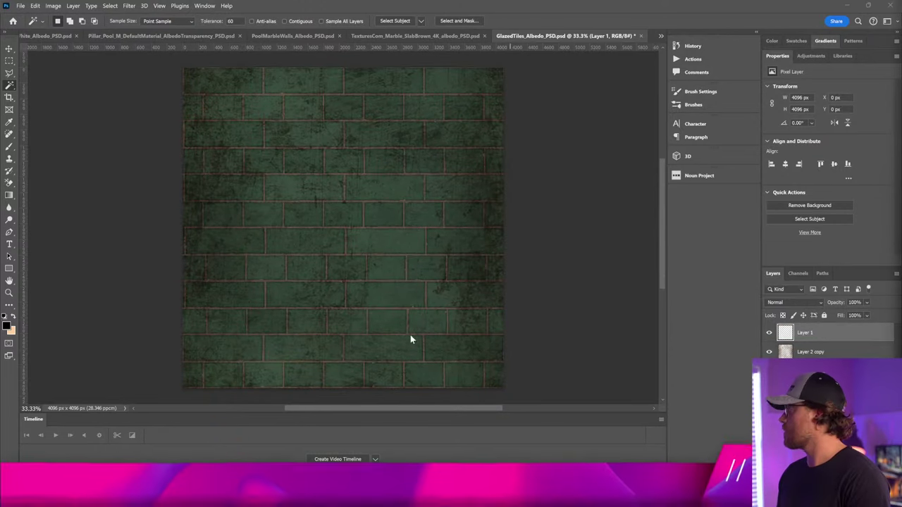
Try to invert the colors of Layer 1 inside its own loaded outline, and deselect
left_click(786, 332, "ctrl")
left_click(75, 6)
mouse_move(54, 6)
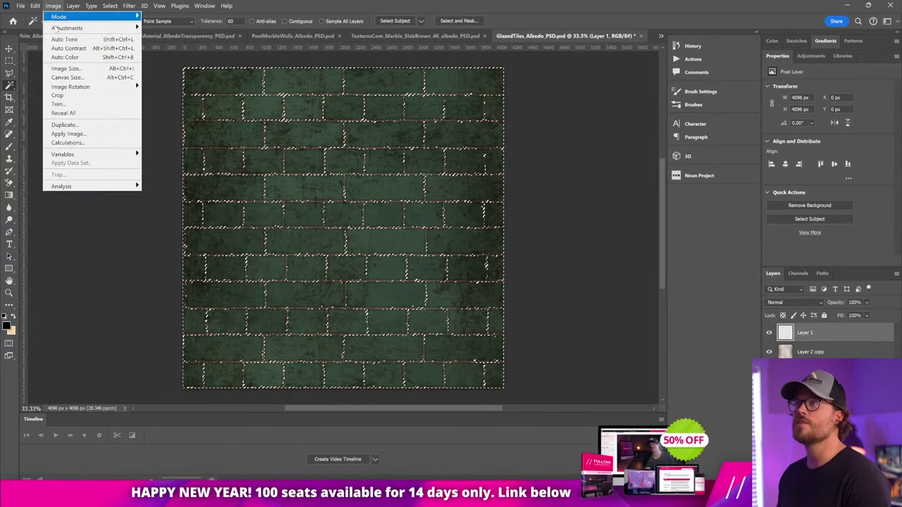
mouse_move(56, 28)
left_click(166, 132)
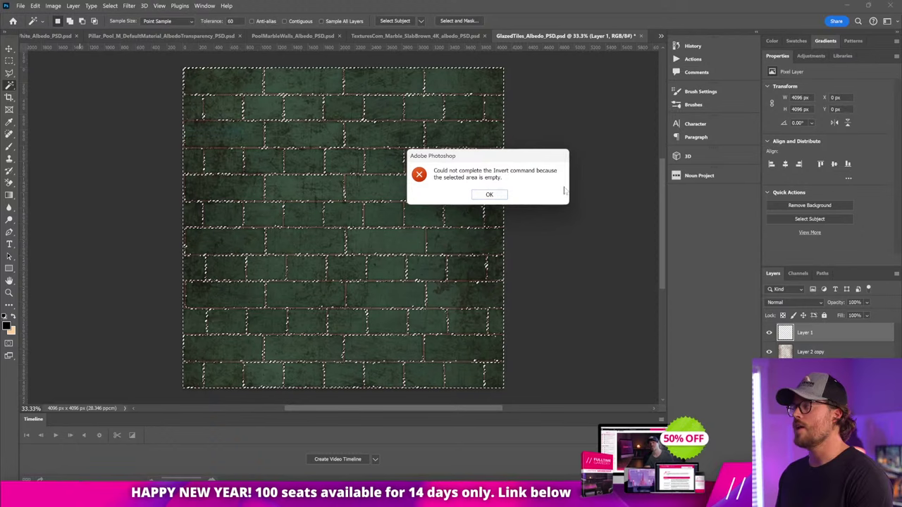
left_click(493, 198)
key("ctrl+d")
Magic Wand the green bricks on Layer 0 with a tolerance of 25 and invert the selection to the mortar lines
left_click(379, 217, "ctrl")
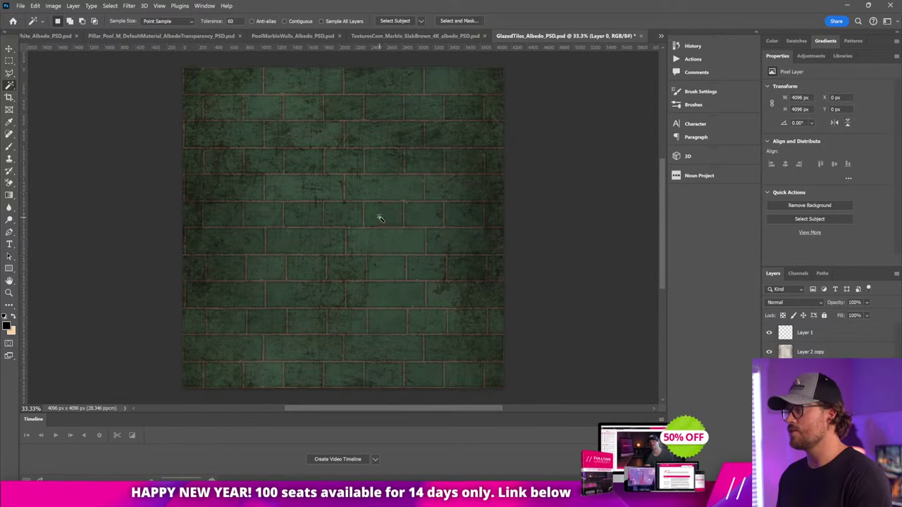
left_click(379, 217)
key("ctrl+d")
left_click_drag(236, 21, 200, 22)
type("25")
left_click(371, 169)
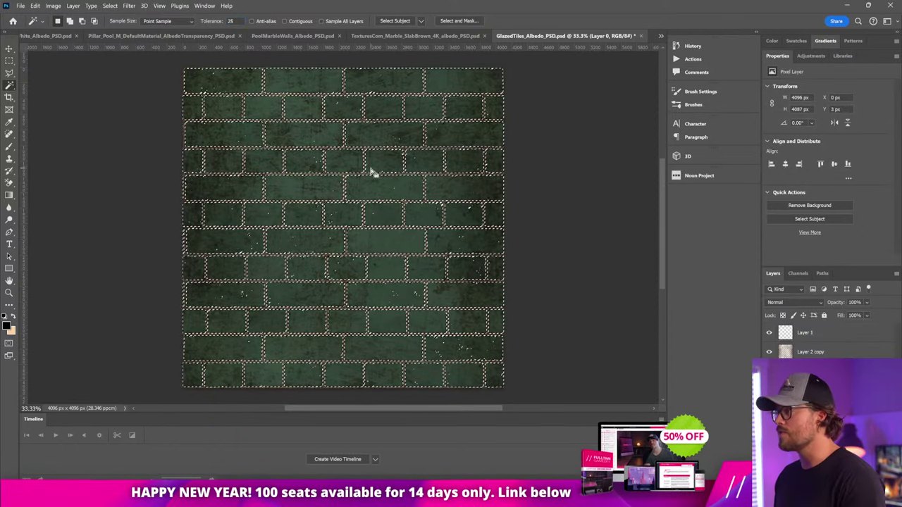
left_click(110, 6)
left_click(116, 43)
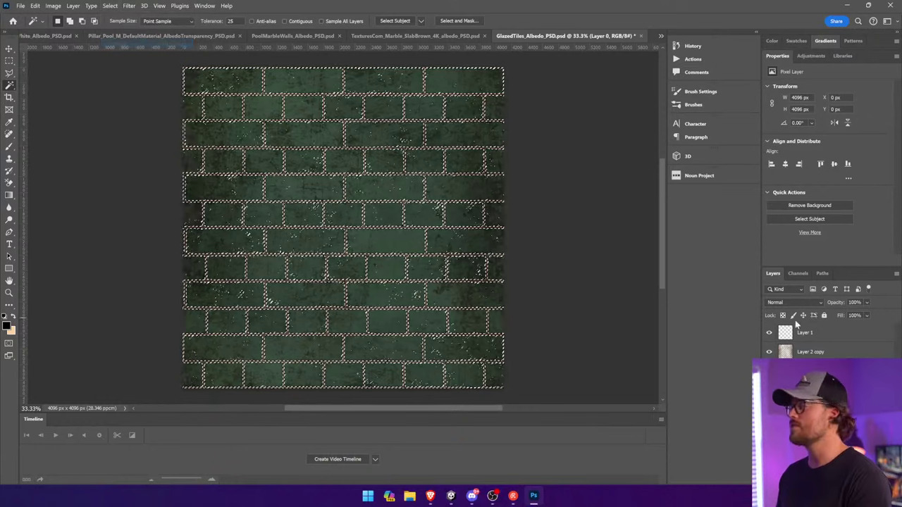
Fill the mortar selection with black on Layer 1 and deselect
left_click(805, 332)
key("g")
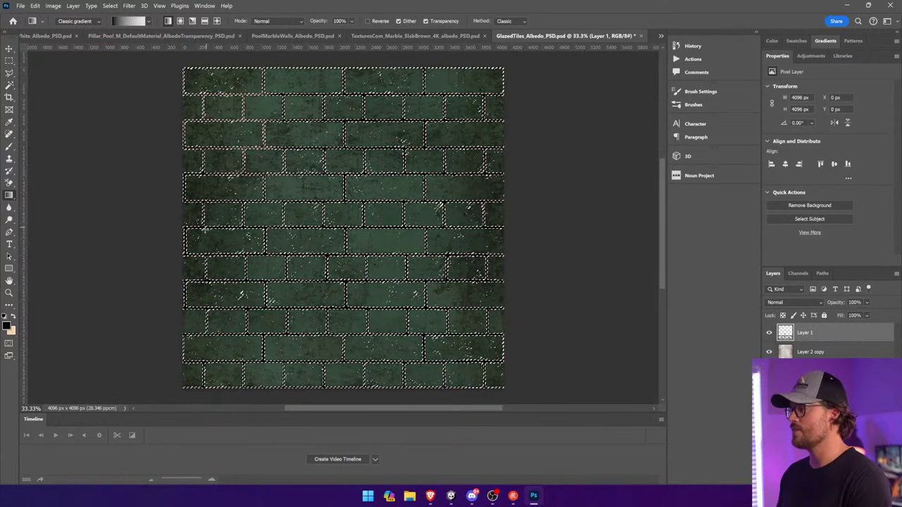
left_click_drag(205, 229, 303, 289)
key("ctrl+d")
key("v")
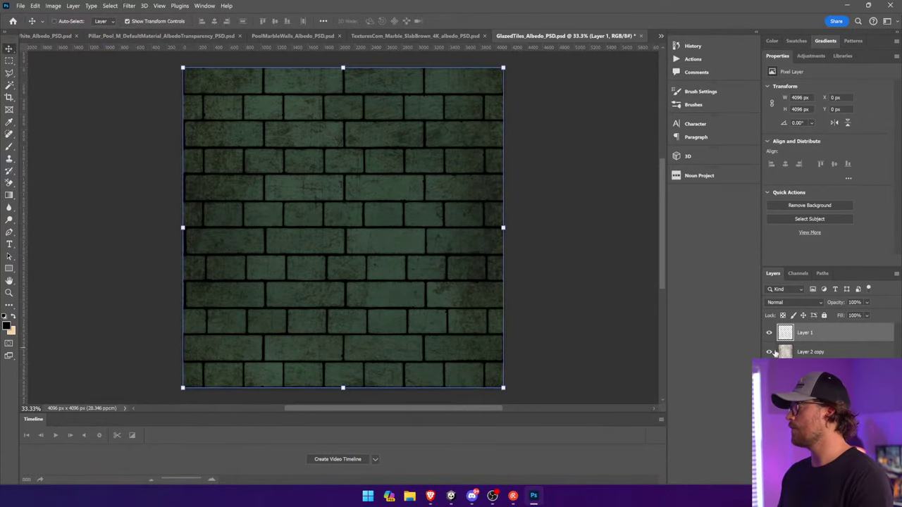
Soften the black mortar lines on Layer 1 with a Gaussian Blur of 18 pixels
left_click(129, 6)
mouse_move(169, 116)
left_click(267, 152)
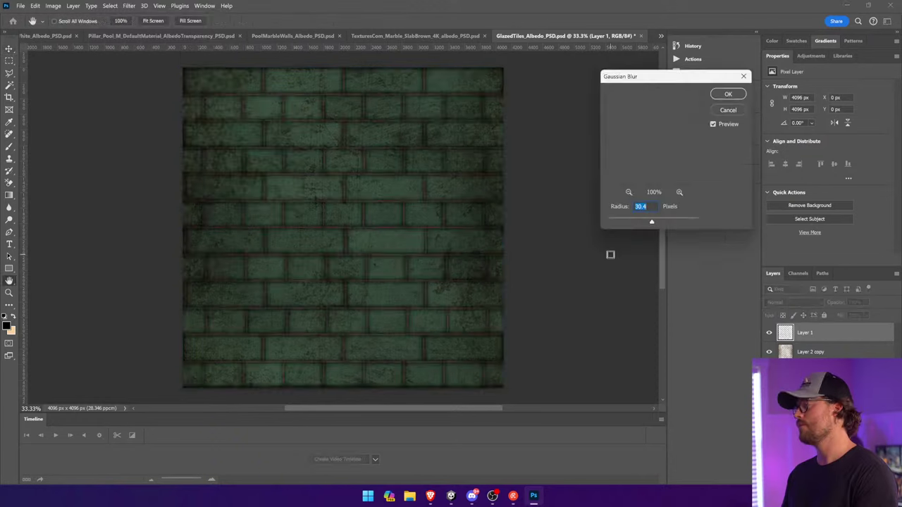
left_click_drag(648, 225, 644, 222)
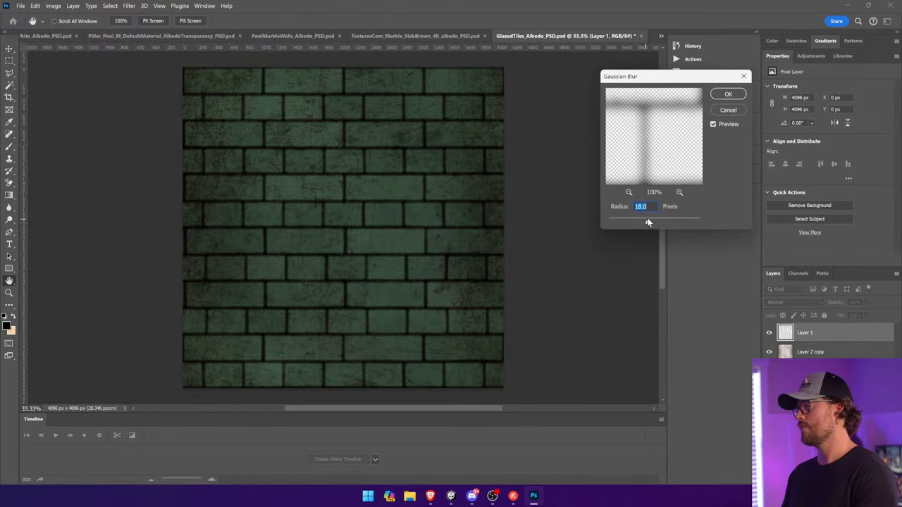
left_click(729, 94)
Add a layer mask to Layer 1 and fill it with black to hide the dark mortar
left_click(818, 479)
left_click(9, 196)
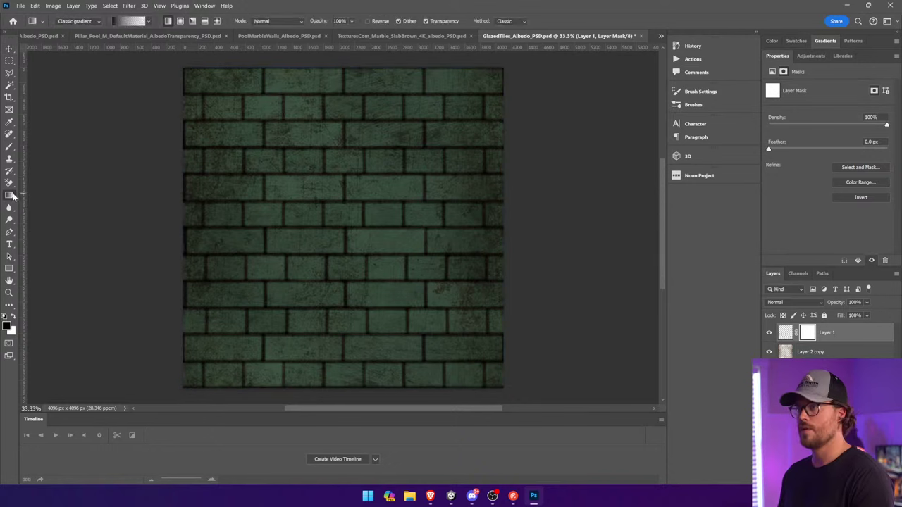
left_click(49, 205)
left_click(350, 235)
Paint white on Layer 1's mask with a 300 px brush to reveal dark grime along scattered mortar joints
left_click(9, 145)
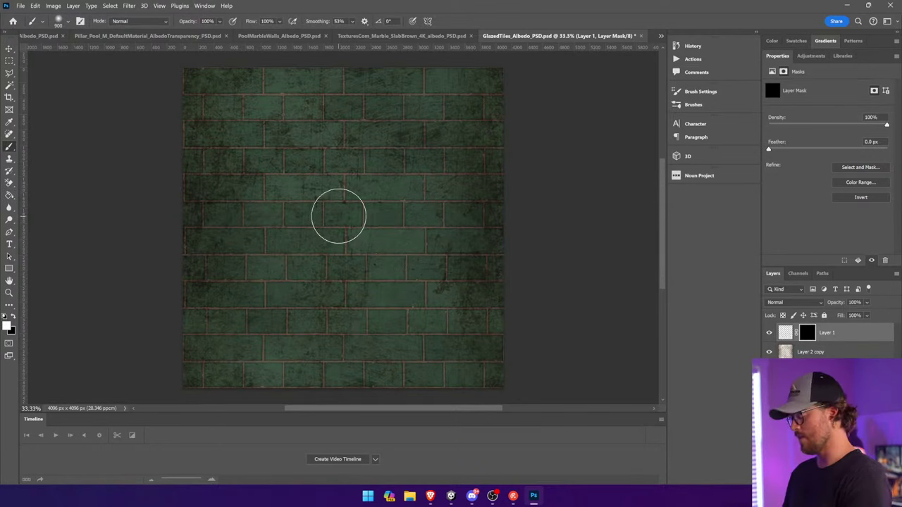
key("bracketleft")
key("bracketleft")
key("bracketleft")
key("bracketleft")
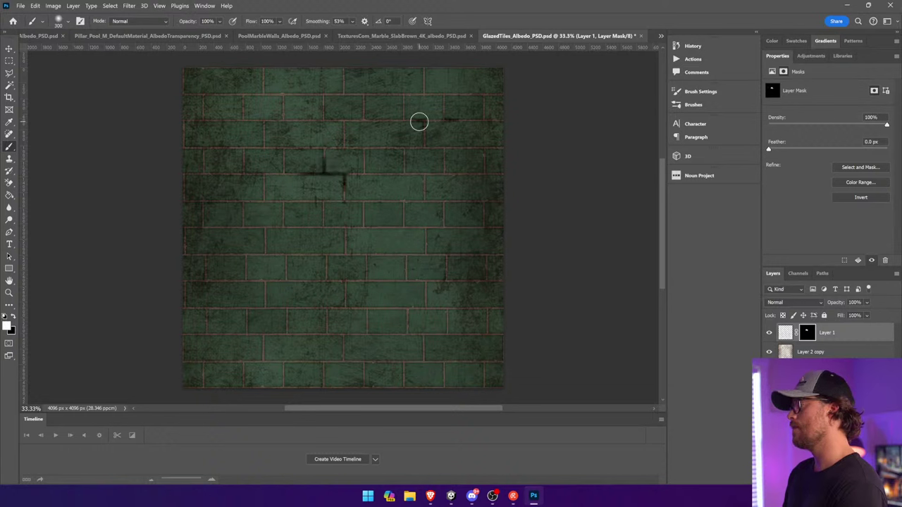
left_click_drag(447, 123, 458, 121)
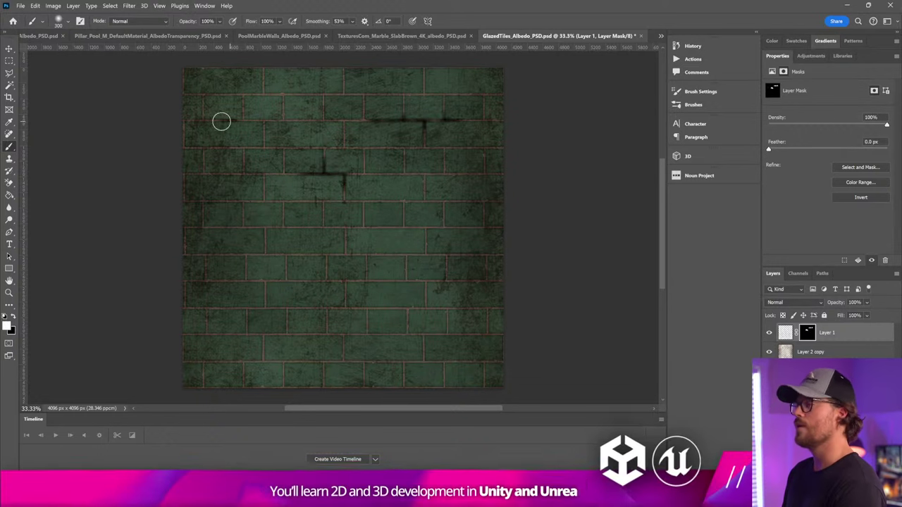
left_click_drag(203, 121, 288, 120)
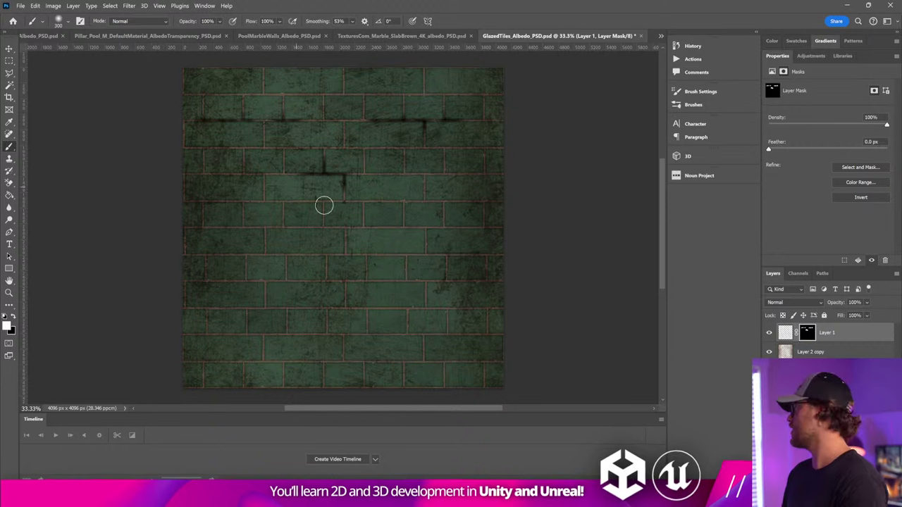
mouse_move(401, 282)
left_mouse_down()
mouse_move(435, 282)
mouse_move(324, 284)
mouse_move(376, 287)
mouse_move(369, 284)
left_mouse_up()
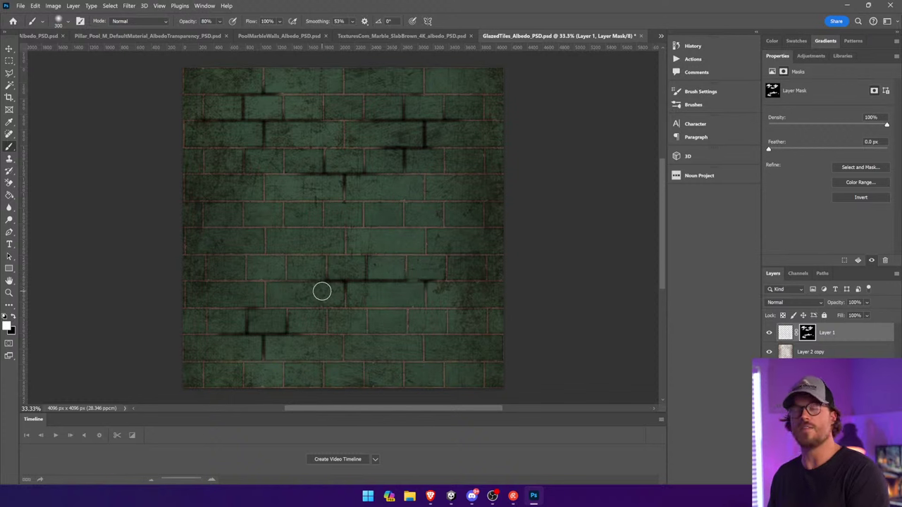
Try a black streak from a thin vertical ellipse, 46 by 589 px, on a new layer, and delete that layer
left_click(784, 333)
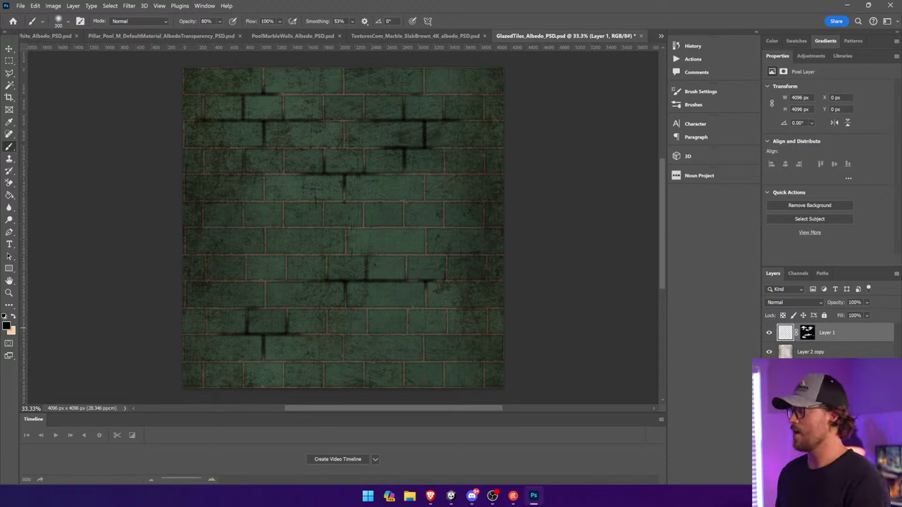
key("ctrl+shift+alt+n")
right_click(10, 62)
left_click(33, 70)
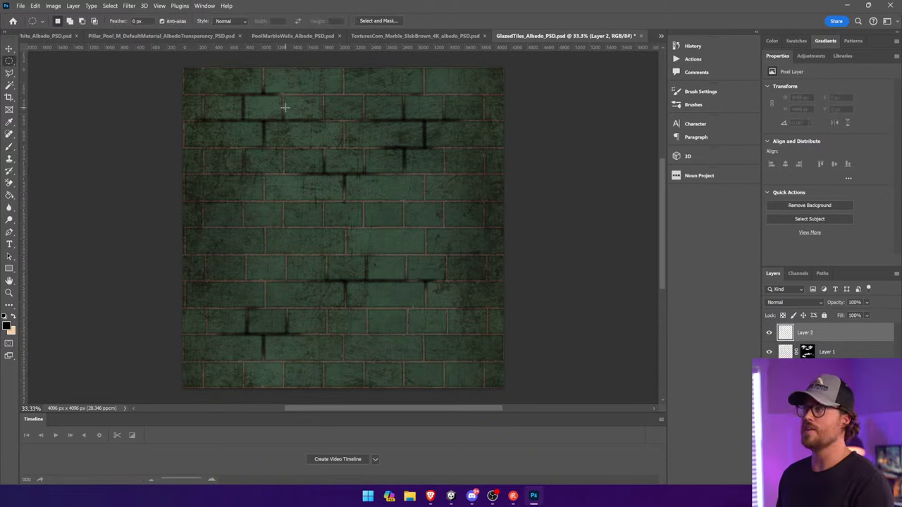
left_click_drag(296, 155, 305, 148)
left_click(10, 195)
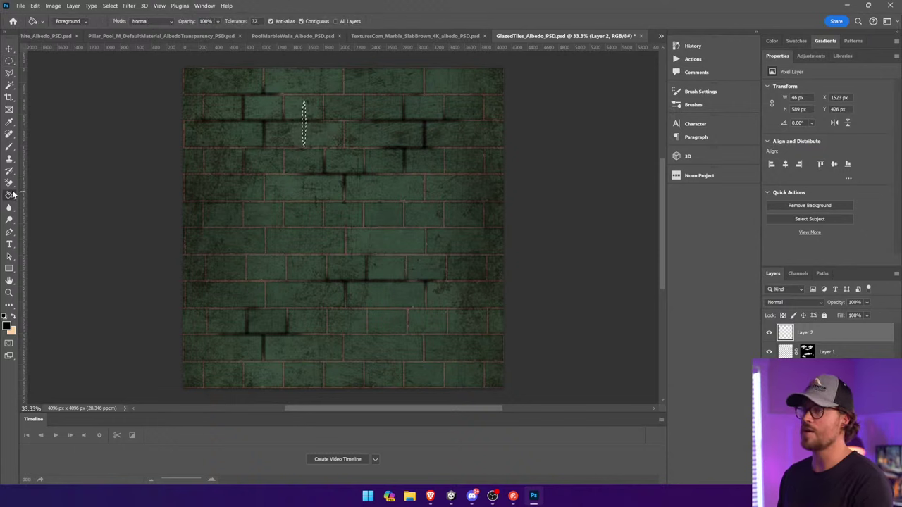
left_click(307, 123)
key("v")
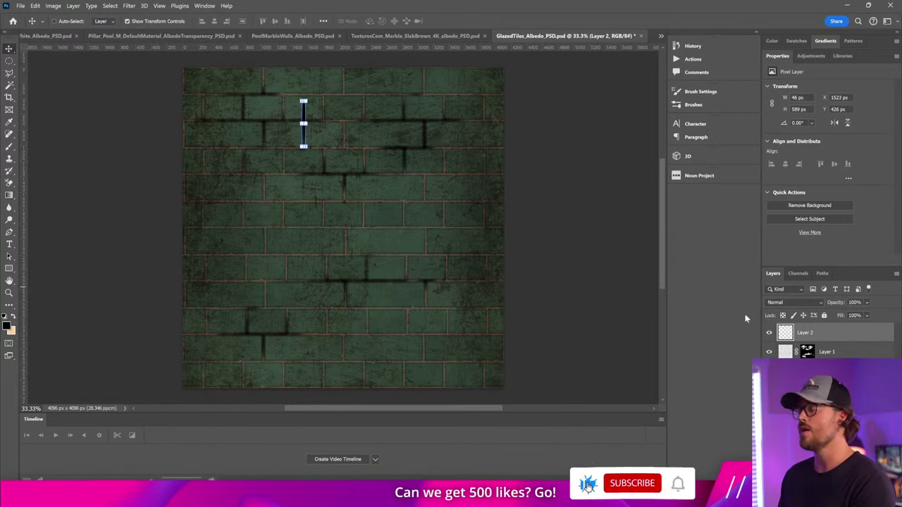
key("Delete")
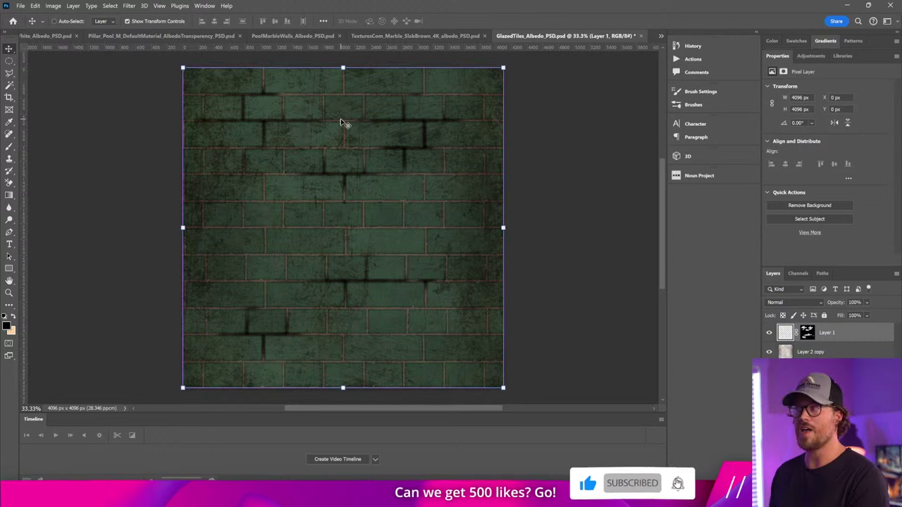
Convert the masked Layer 1 to a smart object
left_click(9, 60)
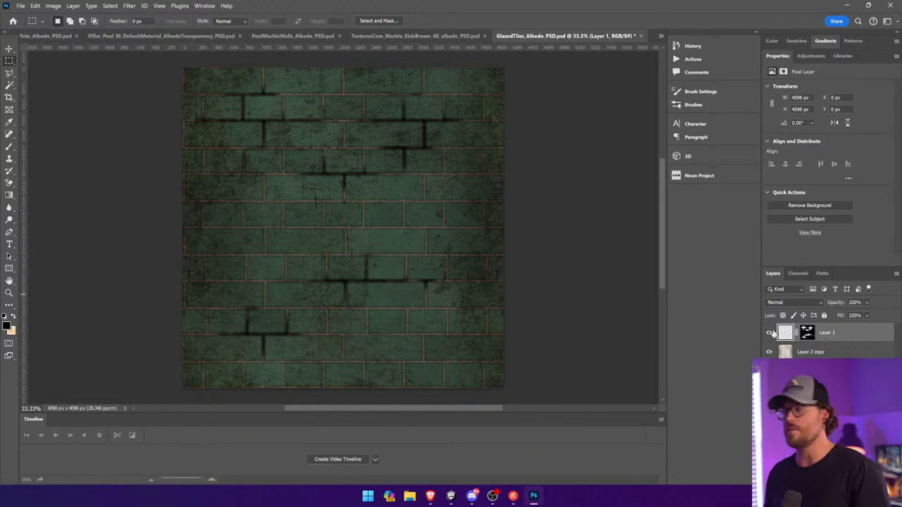
right_click(848, 342)
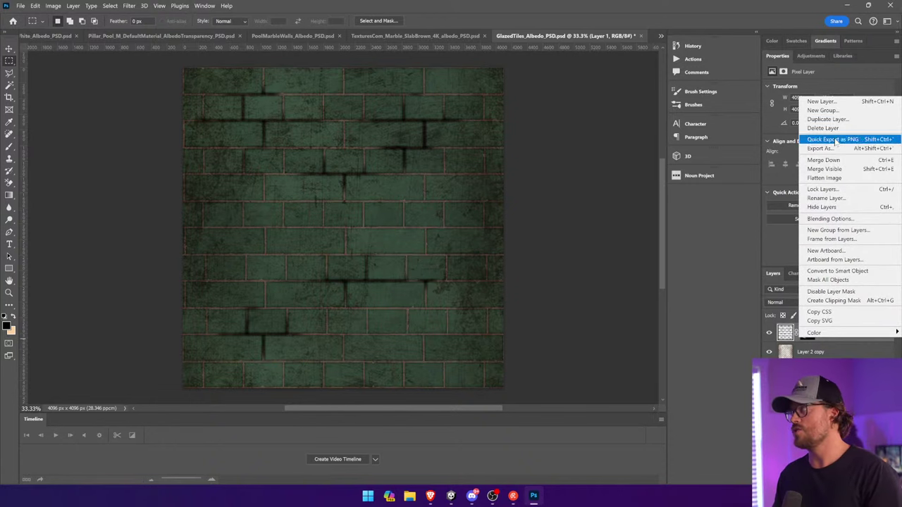
left_click(807, 336)
right_click(828, 335)
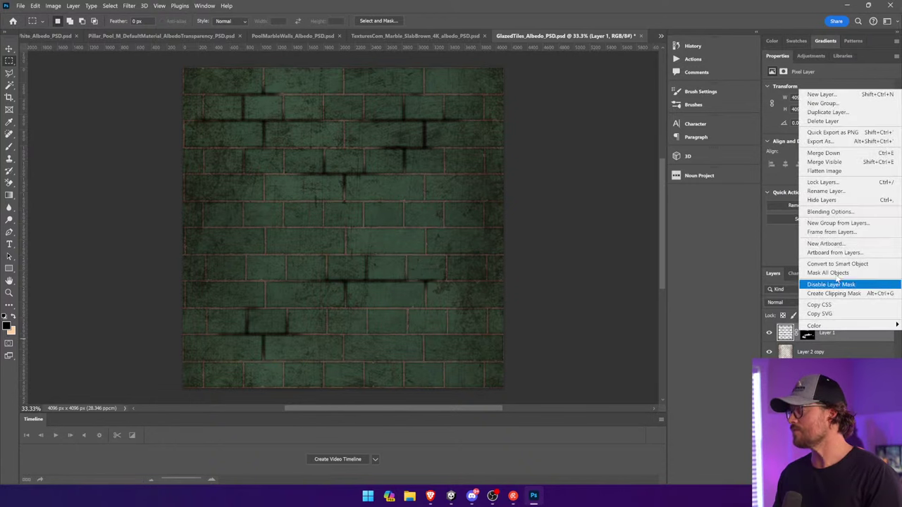
left_click(854, 263)
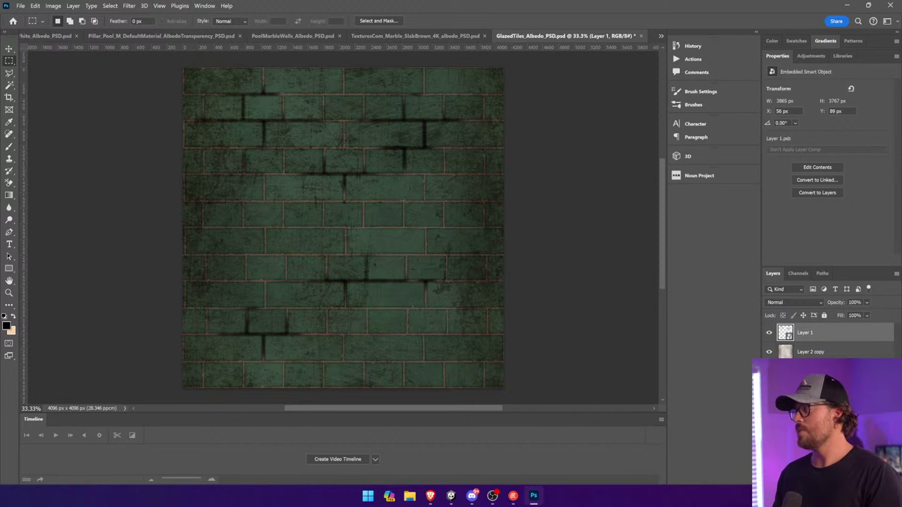
Add a new mask to Layer 1 and fade patches of the dark mortar with a 1400 px black brush at 80% opacity
left_click(830, 480)
left_click(9, 146)
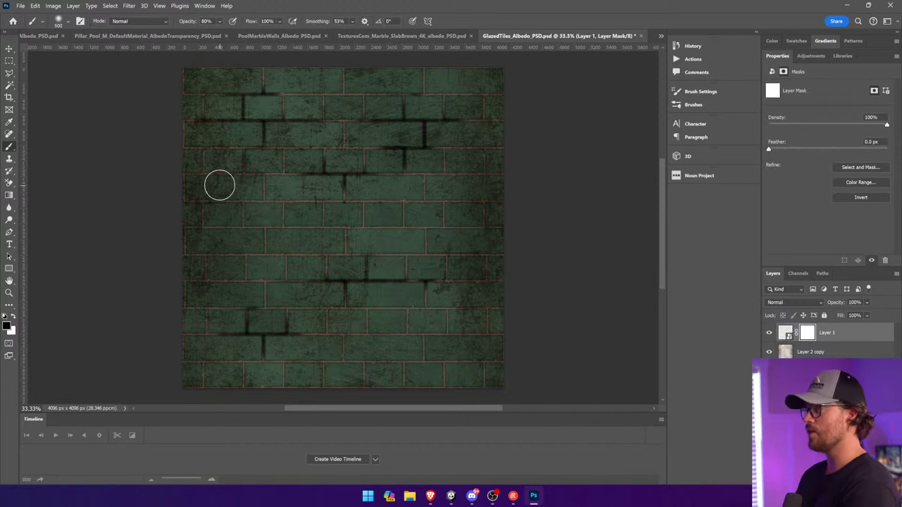
key("bracketright")
key("bracketright")
key("bracketright")
key("bracketright")
key("bracketright")
key("bracketright")
left_click_drag(206, 148, 222, 93)
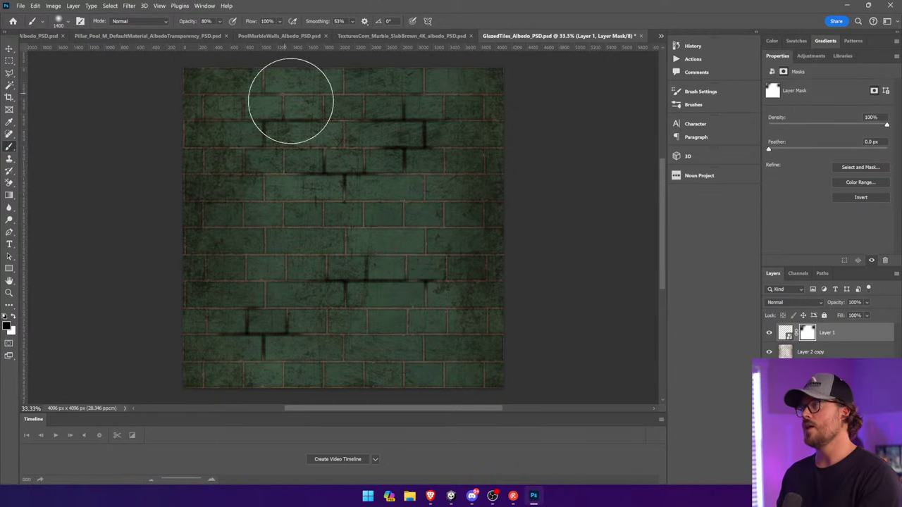
mouse_move(465, 312)
left_mouse_down()
mouse_move(395, 331)
mouse_move(474, 334)
mouse_move(419, 346)
left_mouse_up()
left_click_drag(303, 372, 353, 365)
left_click_drag(187, 259, 210, 295)
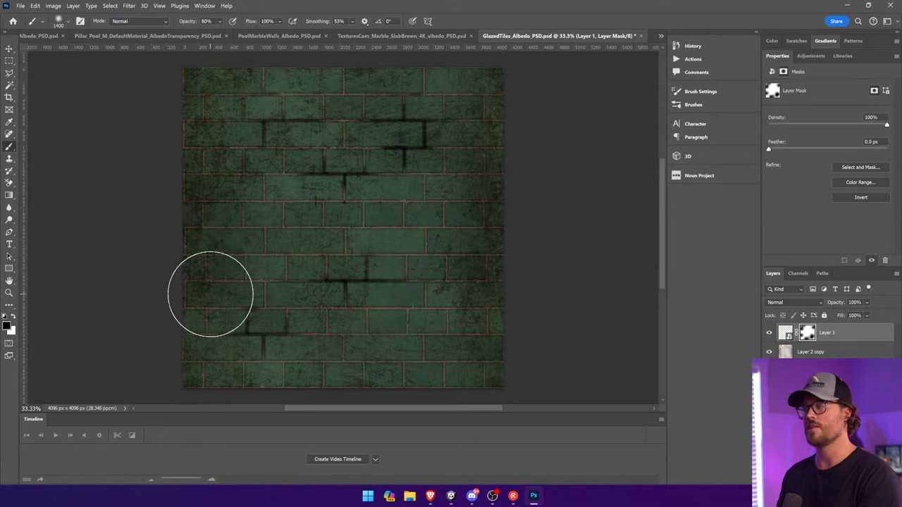
left_click_drag(394, 210, 296, 218)
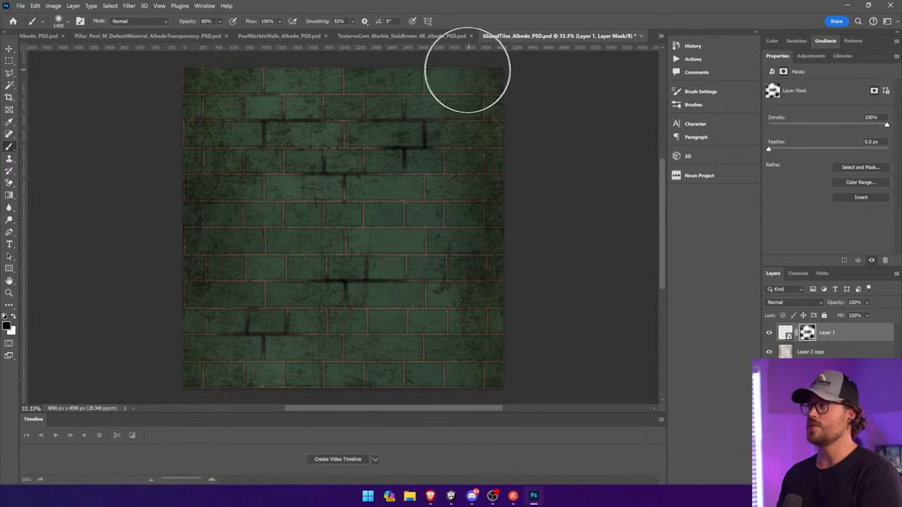
key("v")
left_click(598, 136)
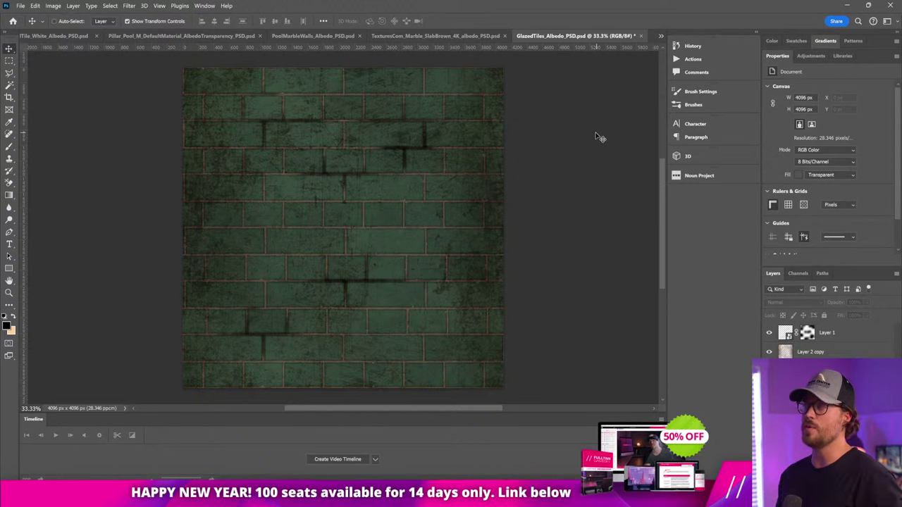
Merge all the layers of the brick texture into one and undo the merge
left_click(9, 61)
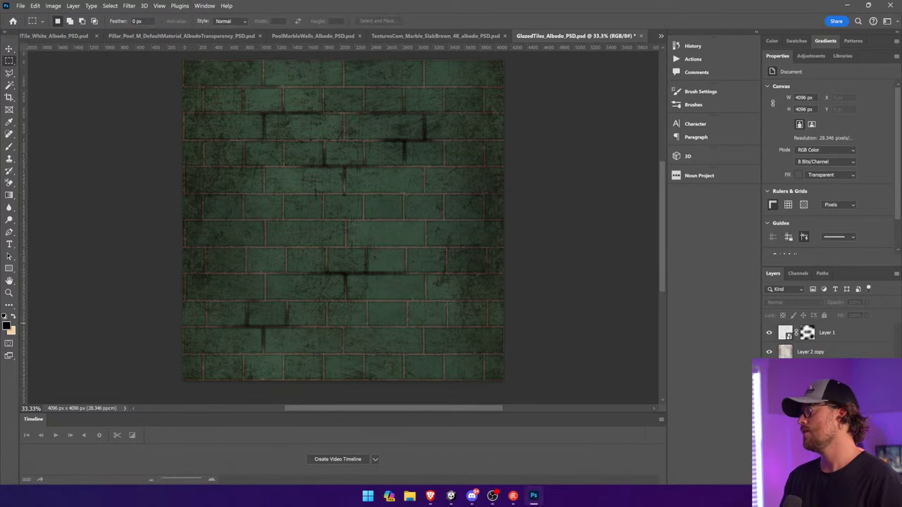
left_click(829, 332)
right_click(829, 332)
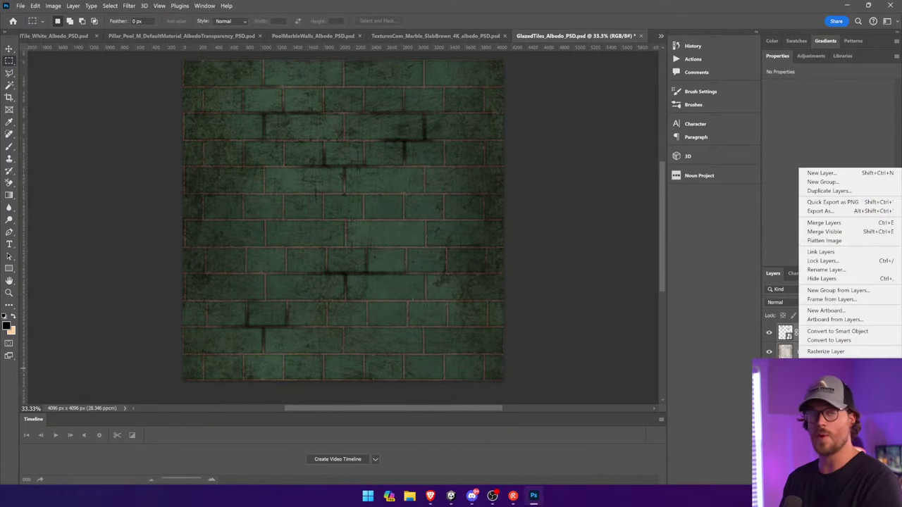
left_click(817, 222)
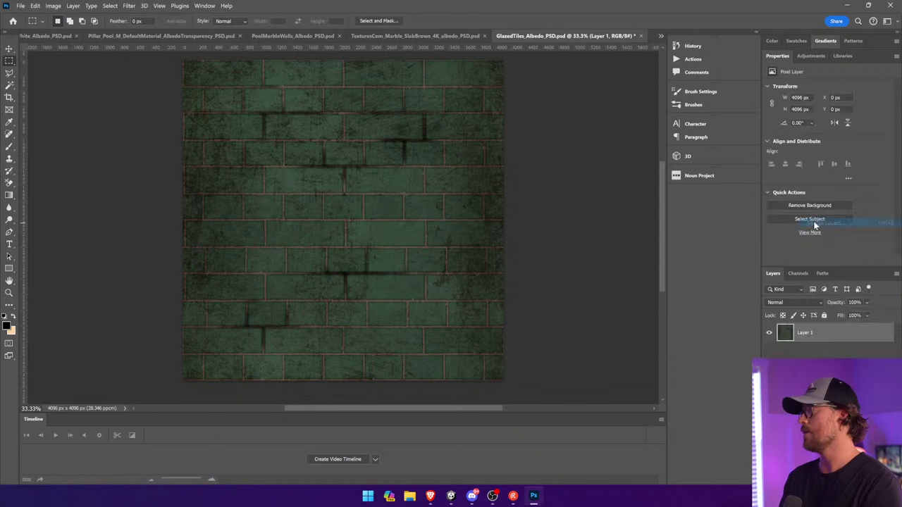
key("ctrl+z")
key("ctrl+z")
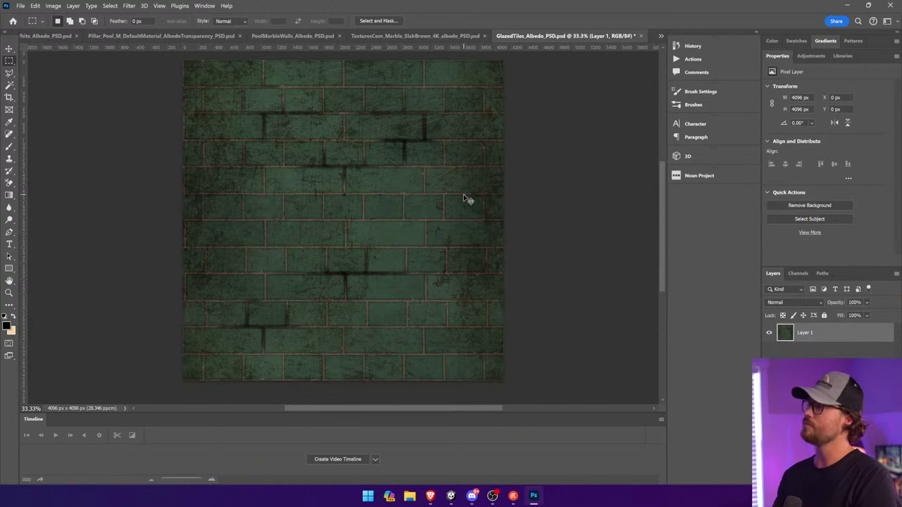
Save the GlazedTiles_Albedo_PSD.psd texture with its layers intact
key("ctrl+s")
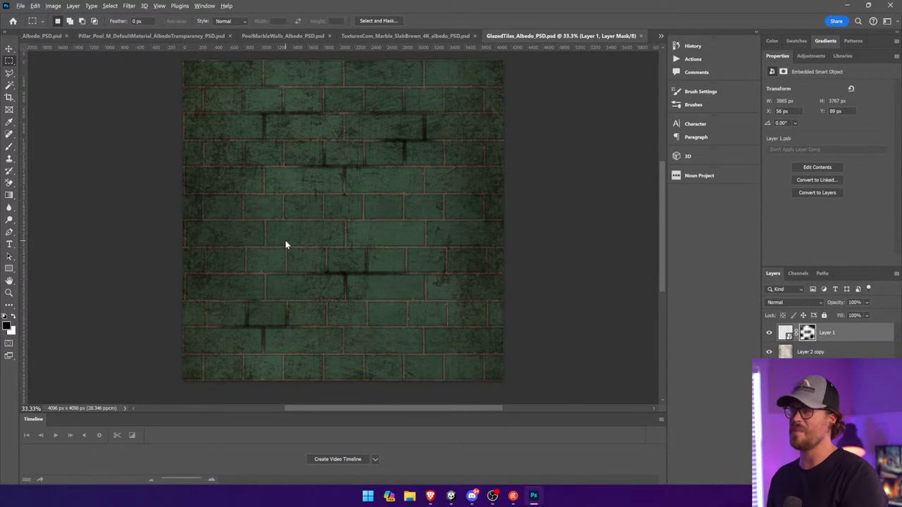
Switch to Unity and examine the dark mortar grime on the green brick wall from several angles
key("alt+Tab")
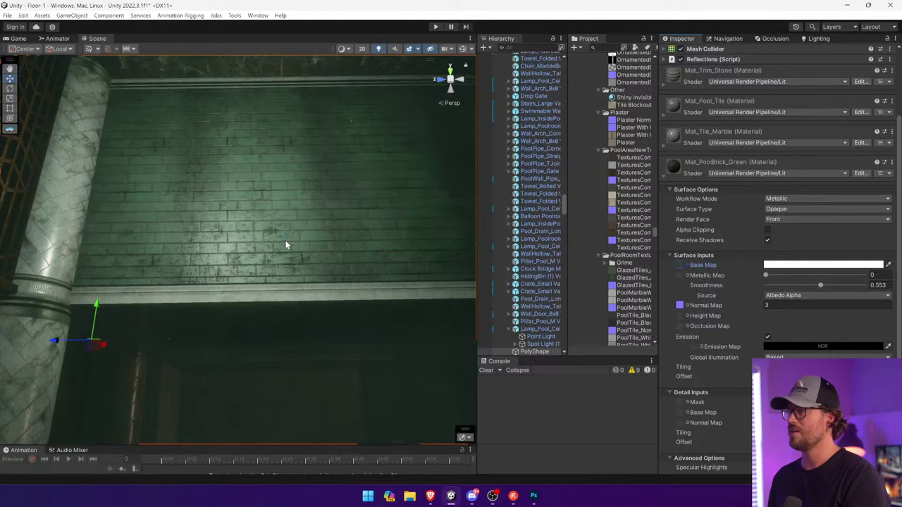
right_click_drag(285, 245, 288, 232)
right_click_drag(239, 196, 283, 255)
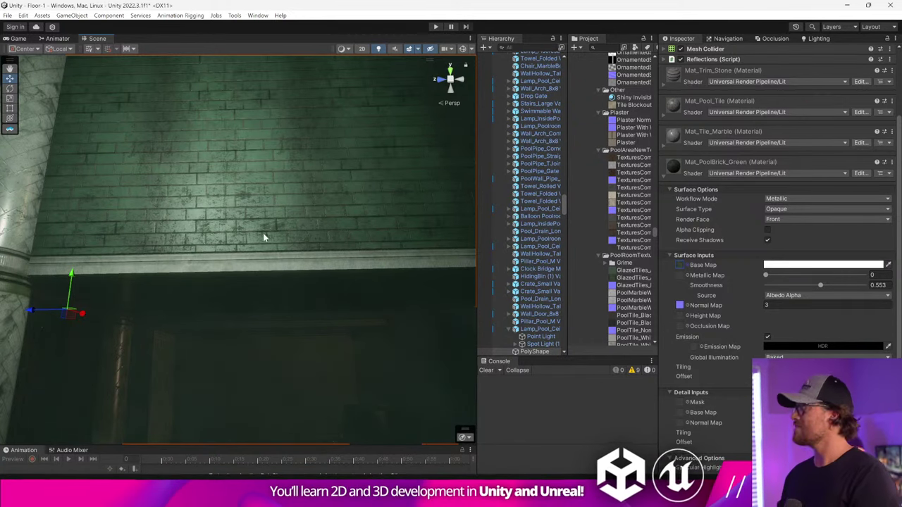
right_click_drag(263, 233, 323, 209)
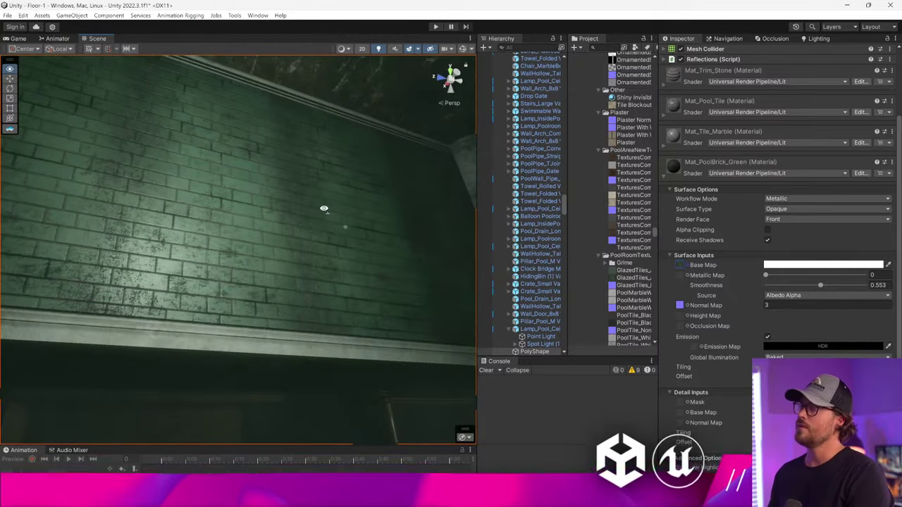
key("alt+Tab")
key("alt+Tab")
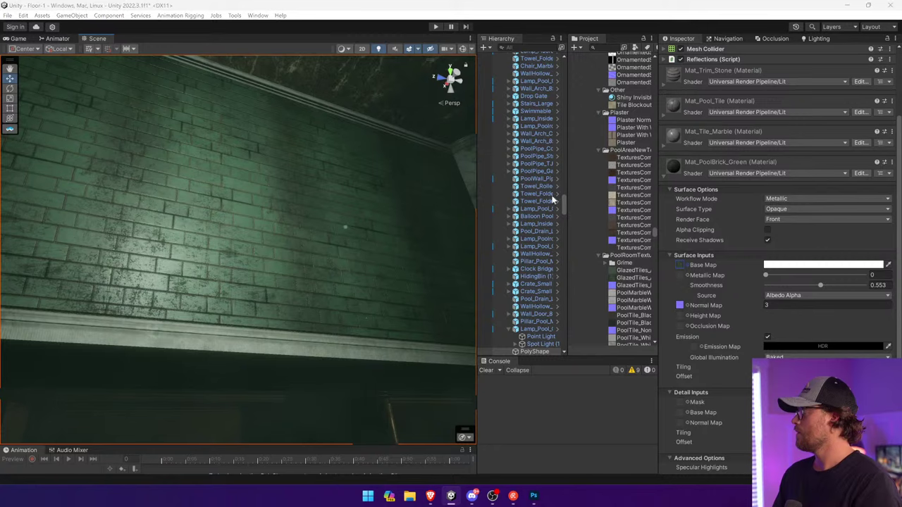
Switch to Photoshop and add a merged copy of the brick texture as a new layer above Layer 1
key("alt+Tab")
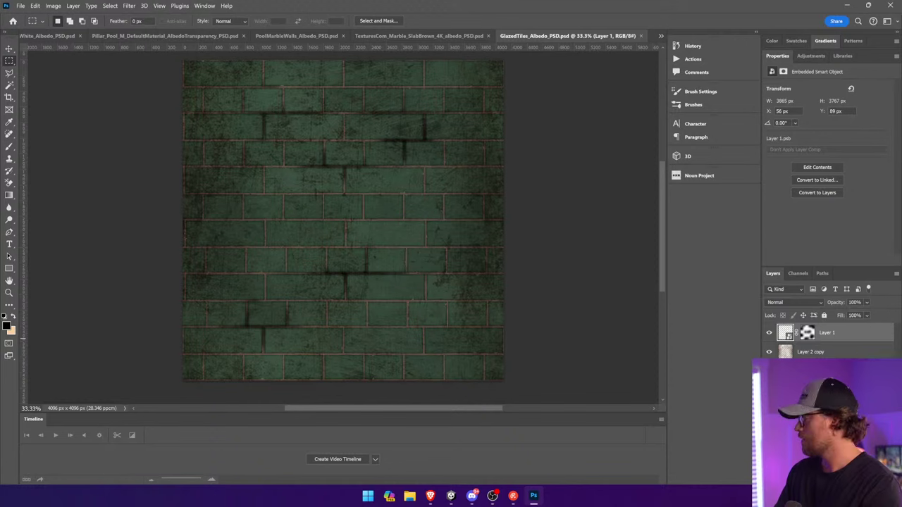
key("ctrl+alt+shift+n")
key("v")
Apply Brightness/Contrast to the merged brick copy with brightness about 98 and contrast 100
left_click(73, 6)
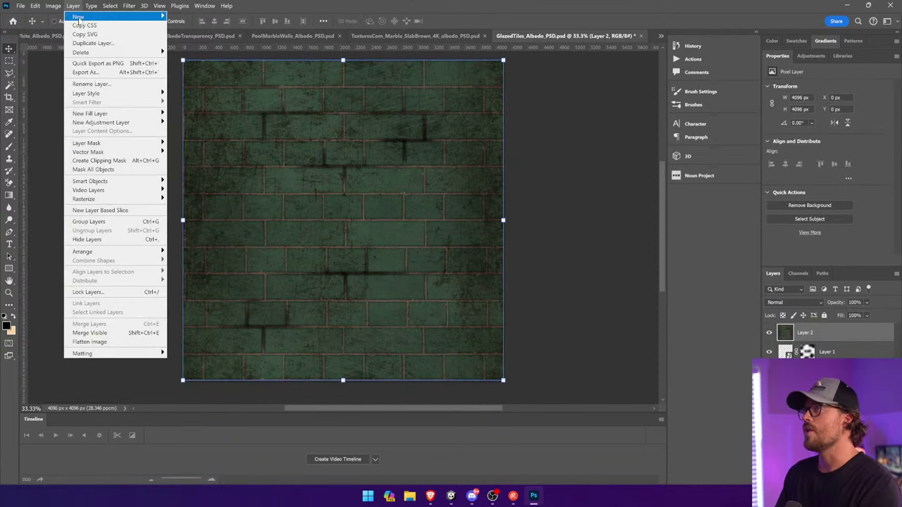
mouse_move(67, 27)
left_click(184, 28)
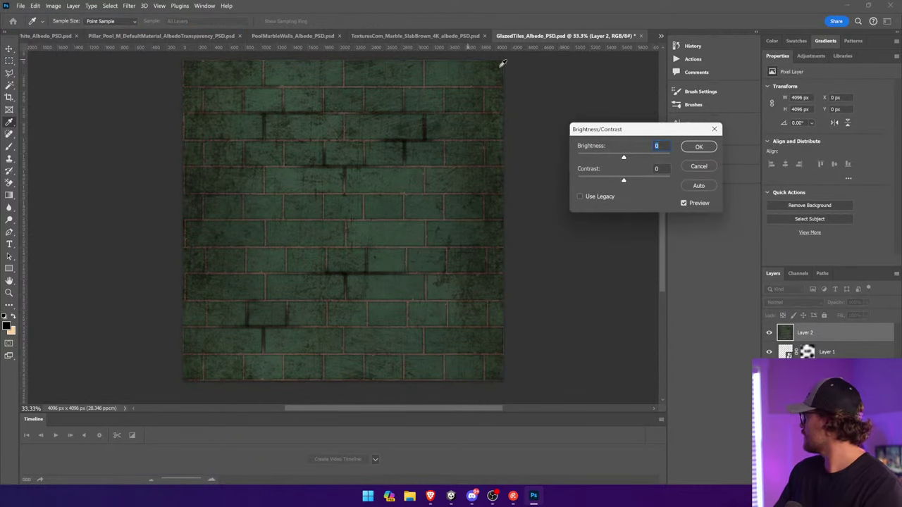
left_click_drag(633, 180, 673, 180)
mouse_move(639, 156)
left_mouse_down()
mouse_move(654, 148)
mouse_move(655, 156)
left_mouse_up()
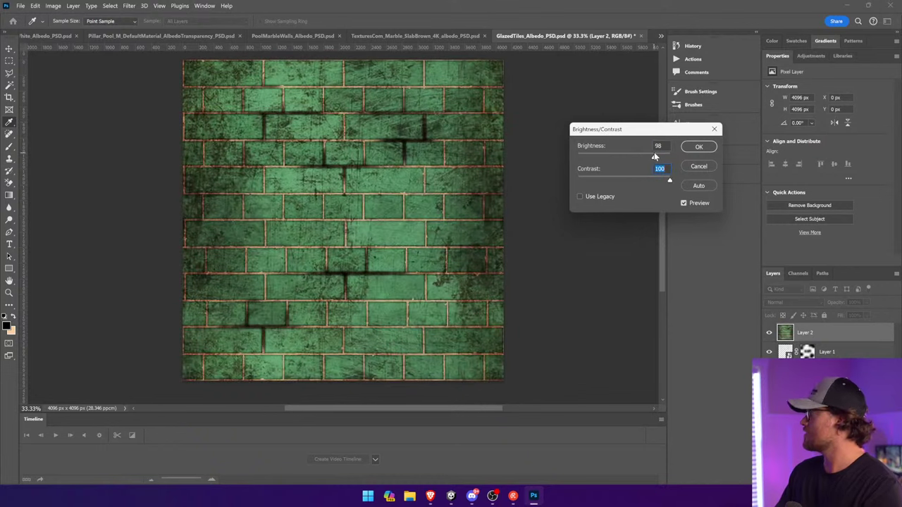
left_click(705, 149)
Apply a second Brightness/Contrast pass to Layer 2 with both brightness and contrast at maximum
left_click(53, 5)
mouse_move(67, 28)
left_click(184, 28)
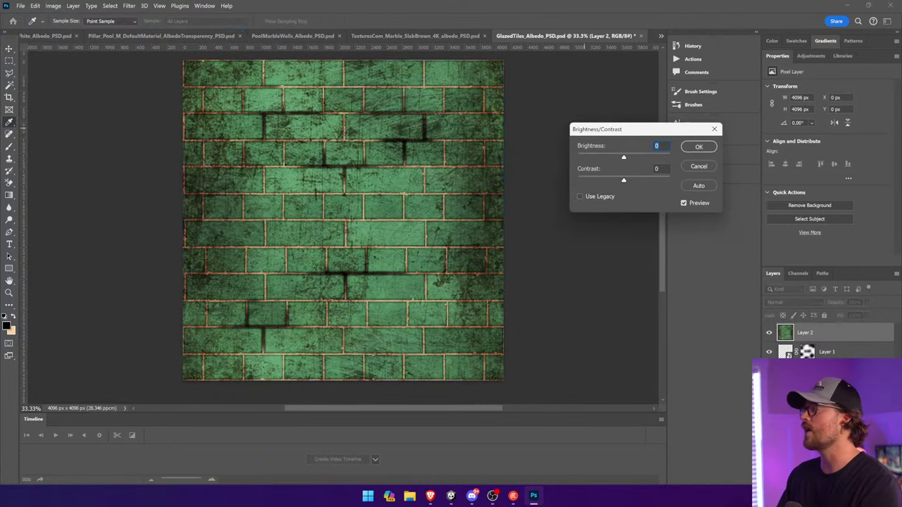
left_click_drag(624, 181, 691, 181)
left_click_drag(623, 157, 680, 156)
left_click(697, 147)
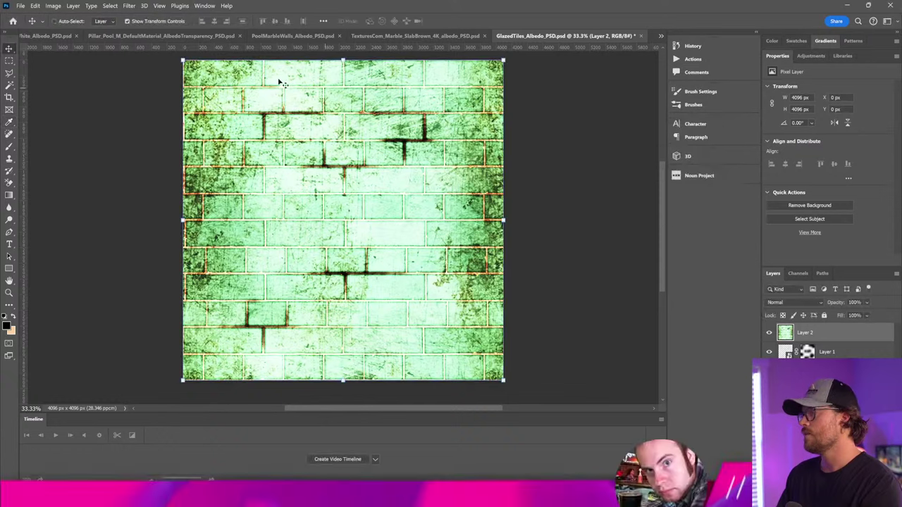
Apply a third Brightness/Contrast pass to Layer 2 with maximum contrast and a moderate brightness increase
left_click(53, 5)
mouse_move(67, 28)
left_click(185, 29)
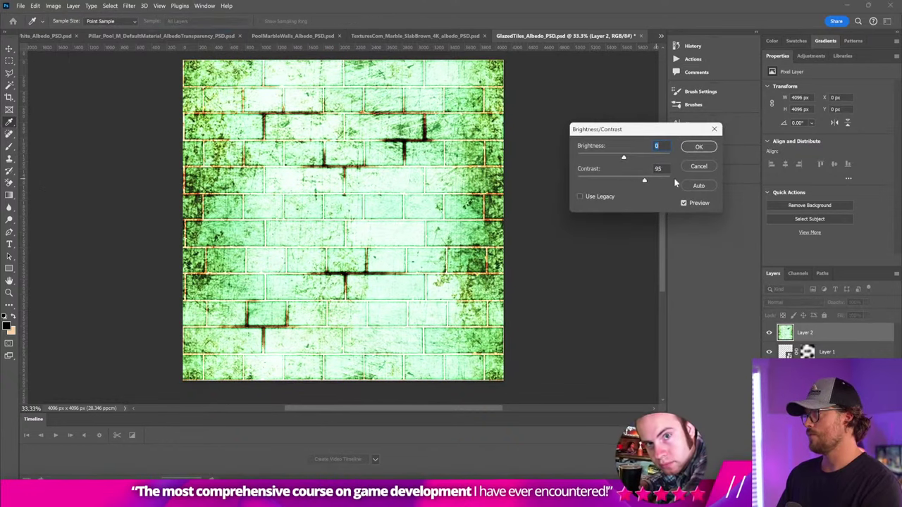
left_click_drag(675, 183, 681, 181)
mouse_move(624, 157)
left_mouse_down()
mouse_move(682, 159)
mouse_move(640, 159)
left_mouse_up()
left_click(699, 148)
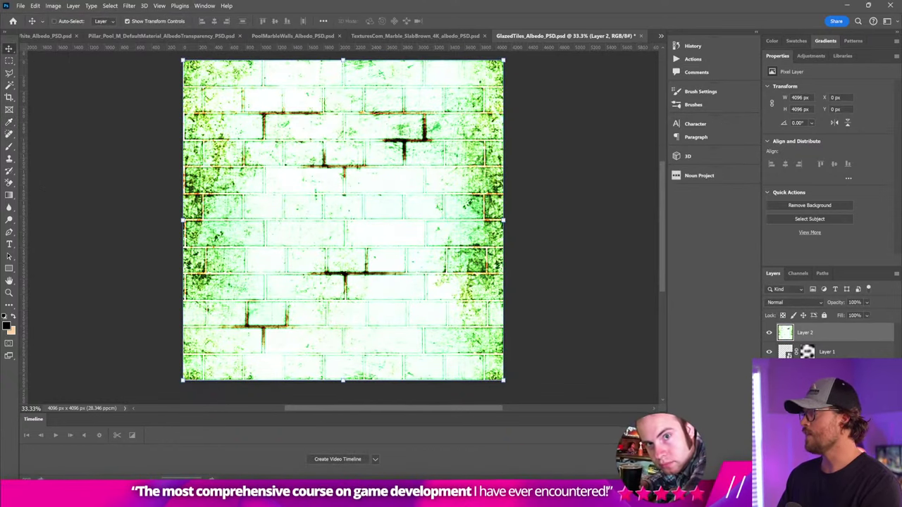
Select the mortar lines from Layer 0 with the Magic Wand and fill them with black on a new top layer
left_click(810, 386)
left_click(10, 84)
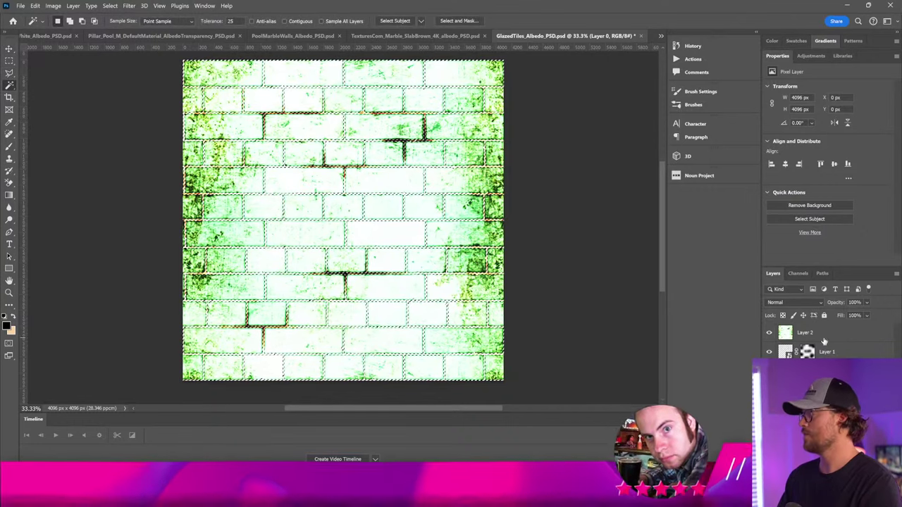
key("ctrl+shift+alt+n")
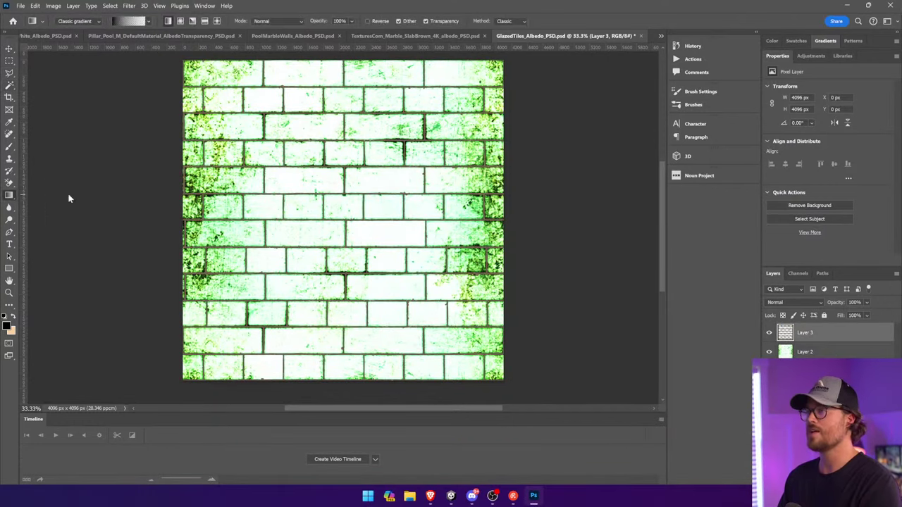
left_click(69, 198)
left_click(328, 169)
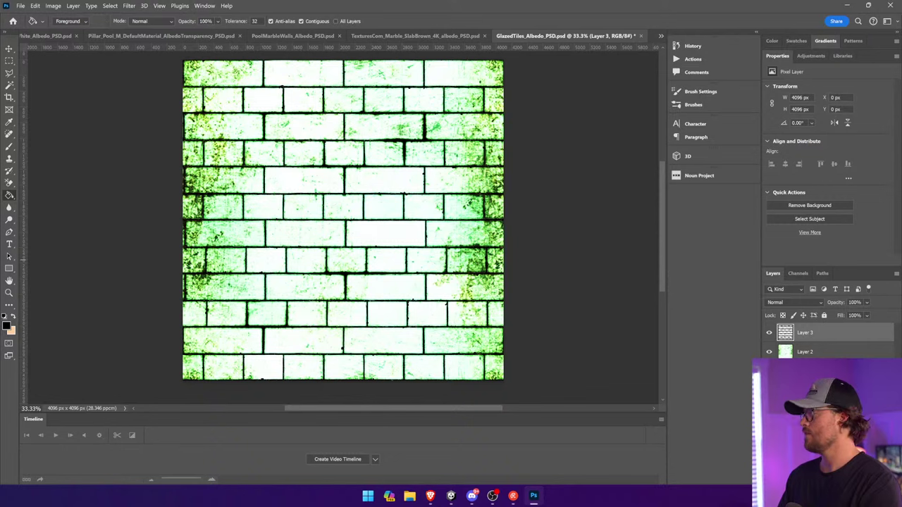
Merge the black mortar layer with the high-contrast brick layer beneath it
left_click(840, 353, "shift")
right_click(840, 353)
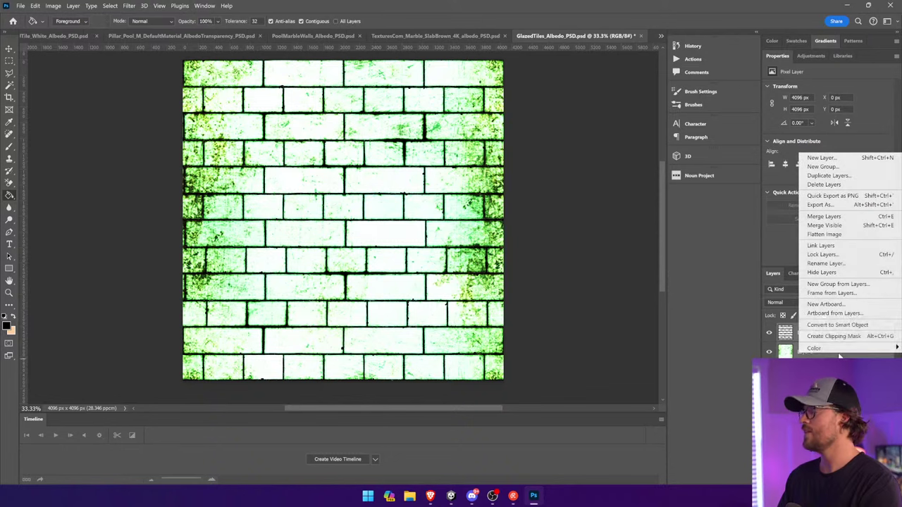
left_click(834, 221)
Turn the merged brick layer black and white with Hue/Saturation by setting the saturation to -100
key("v")
left_click(53, 6)
mouse_move(71, 27)
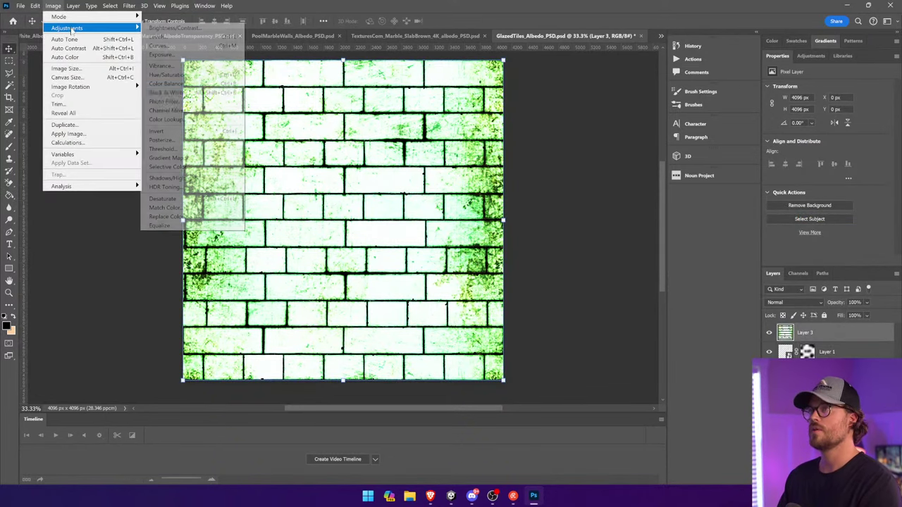
left_click(201, 75)
left_click_drag(684, 217, 681, 215)
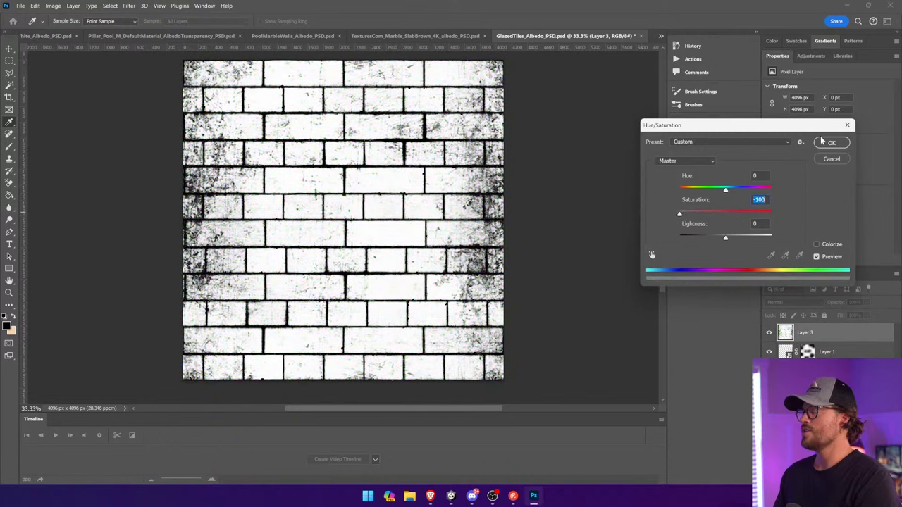
key("Return")
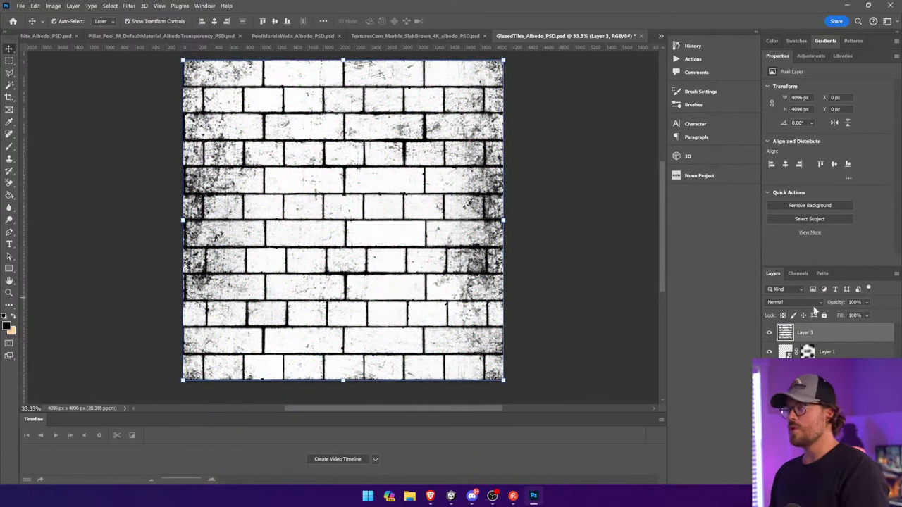
Paste the black-and-white brick image into the Alpha 1 channel and save the GlazedTiles_Albedo_PSD.psd texture
left_click(797, 273)
left_click(808, 361)
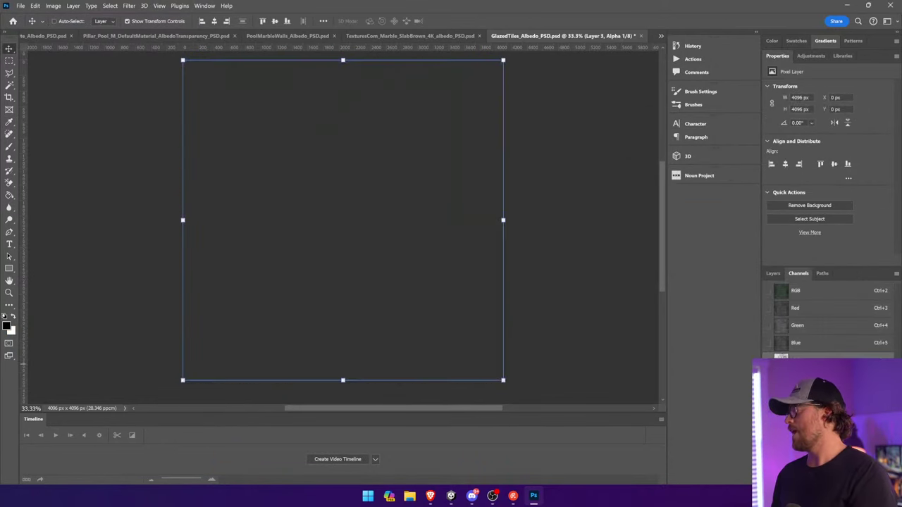
key("ctrl+v")
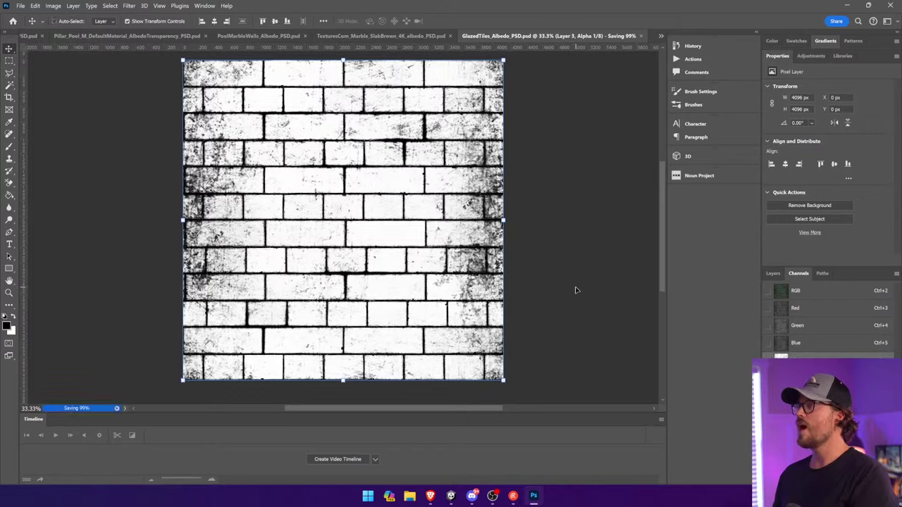
Switch to Unity and examine the reflections on the green brick walls, the marble ceiling and the surrounding pool rooms
left_click(451, 497)
right_click_drag(306, 229, 83, 170)
key("w")
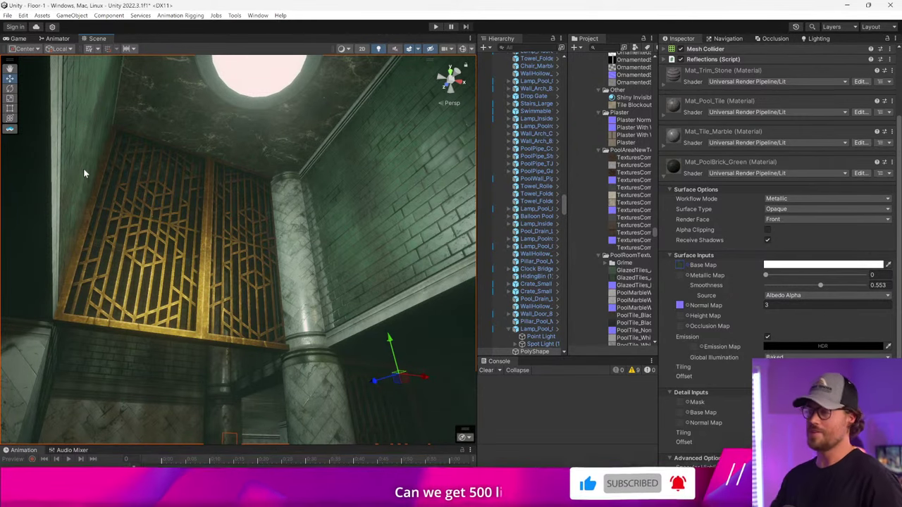
right_click_drag(83, 174, 367, 200)
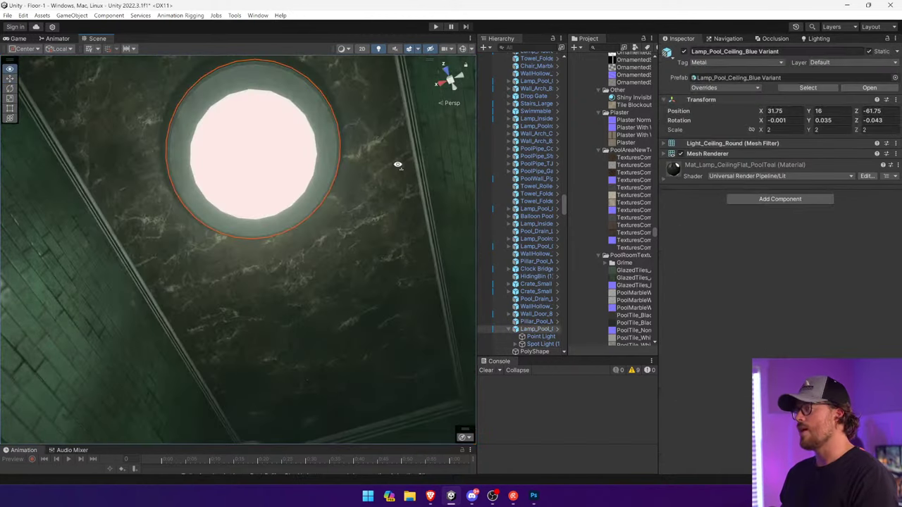
right_click_drag(397, 163, 654, 330)
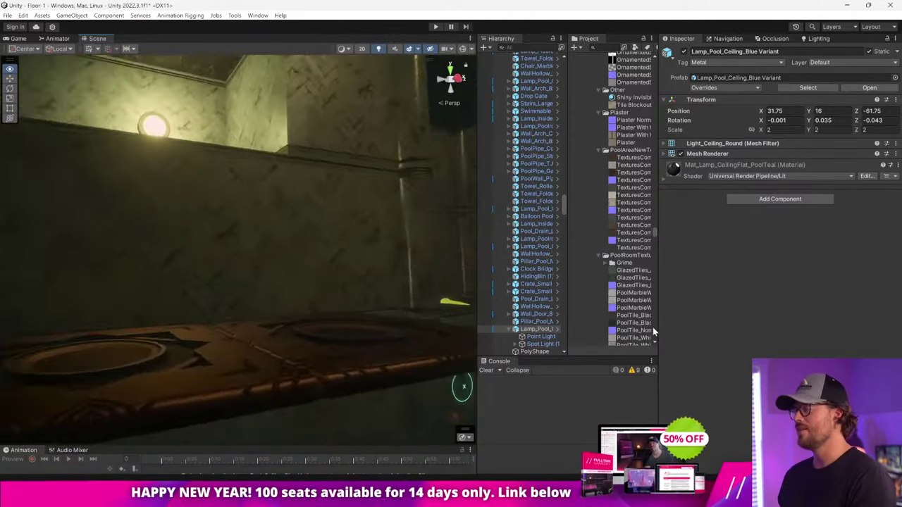
Select the marble wall shape behind the ornate ledge to check its materials, and narrow the scene view
left_click(308, 275)
left_click(260, 223)
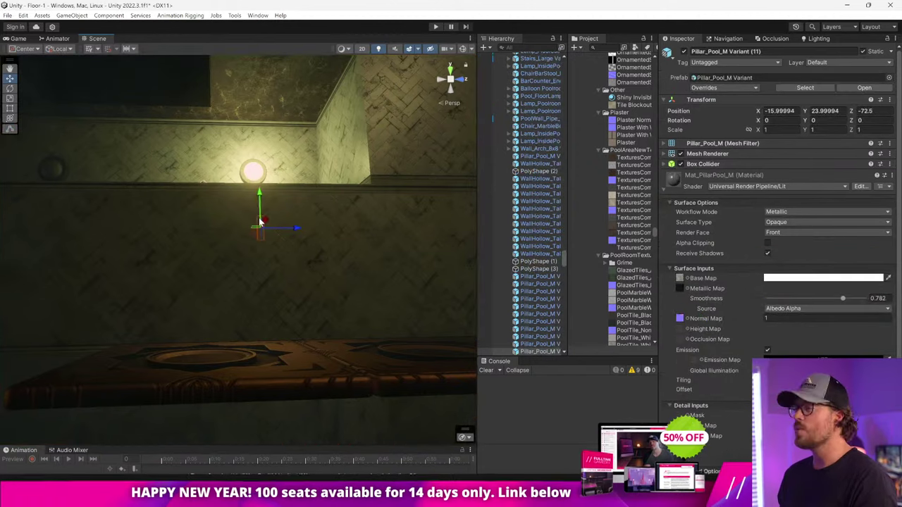
left_click(351, 231)
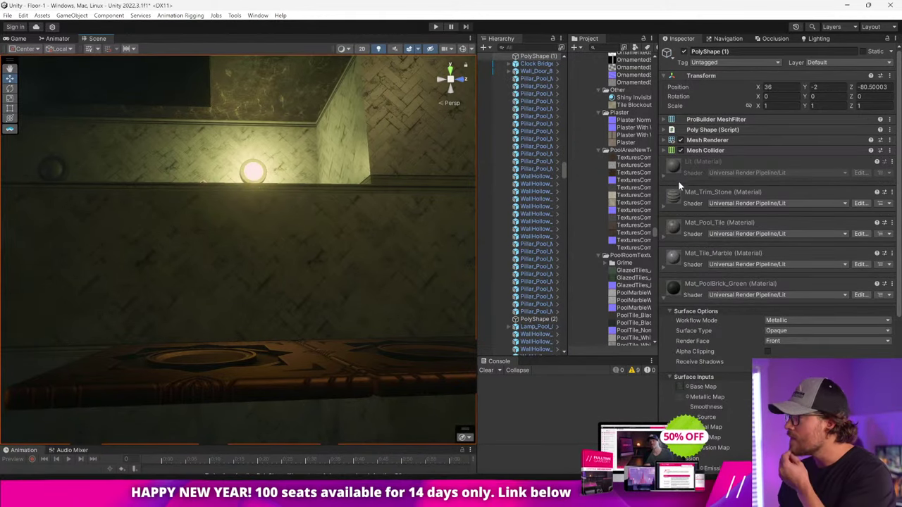
left_click_drag(476, 215, 429, 215)
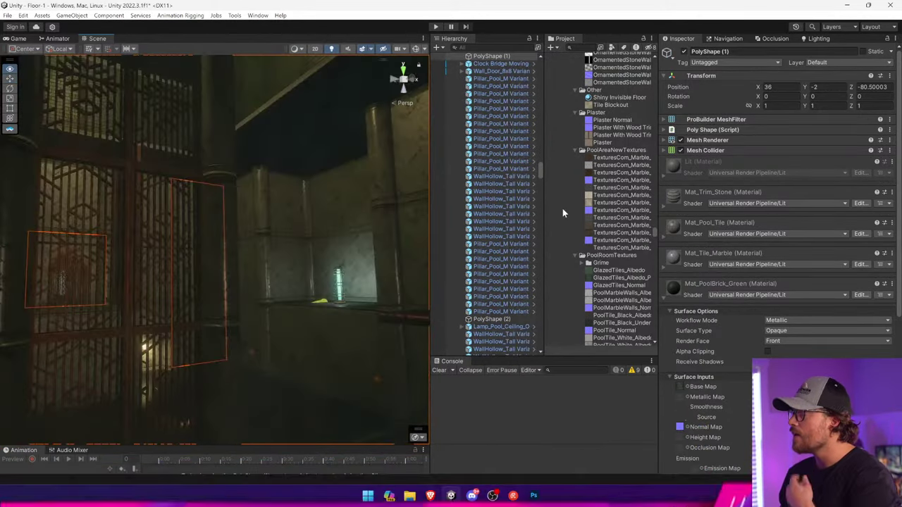
Select the blood-stained marble wall and open the base map texture of its Mat_Tile_Marble material
right_click_drag(619, 314, 61, 51)
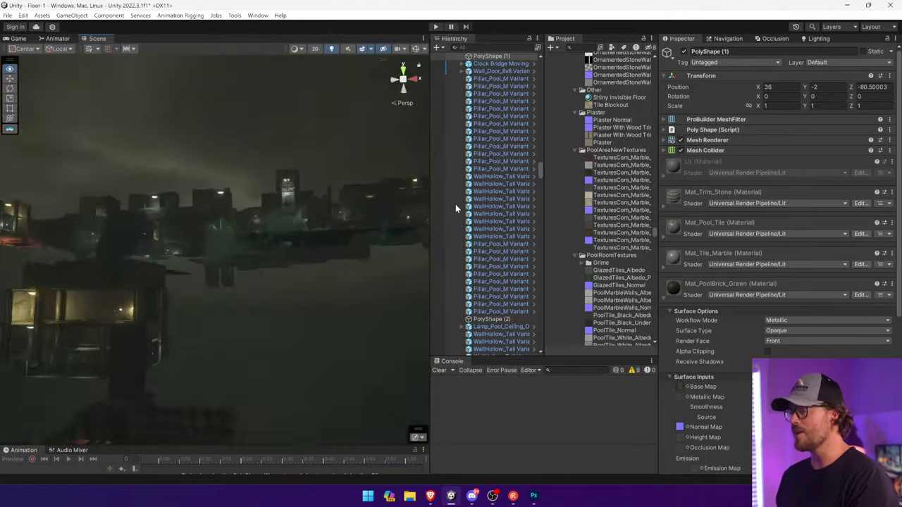
right_click_drag(392, 204, 251, 182)
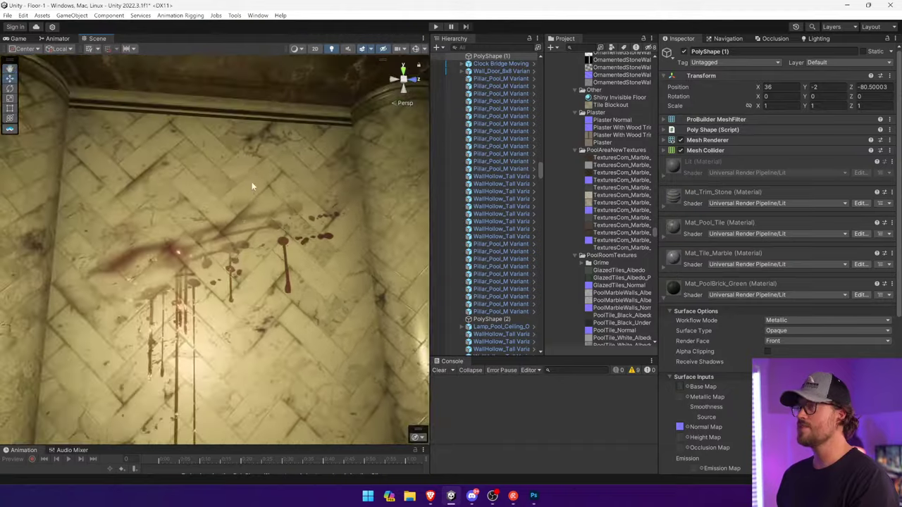
left_click(251, 182)
left_click(668, 244)
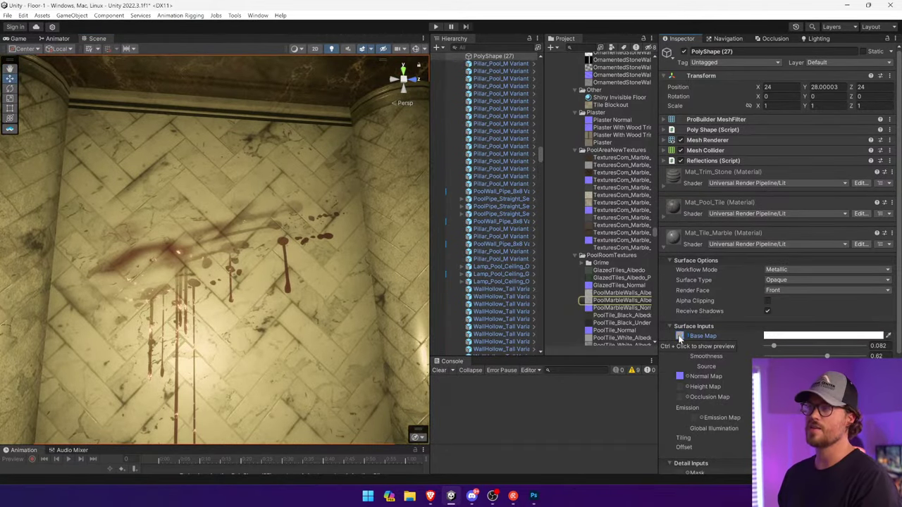
double_click(678, 337)
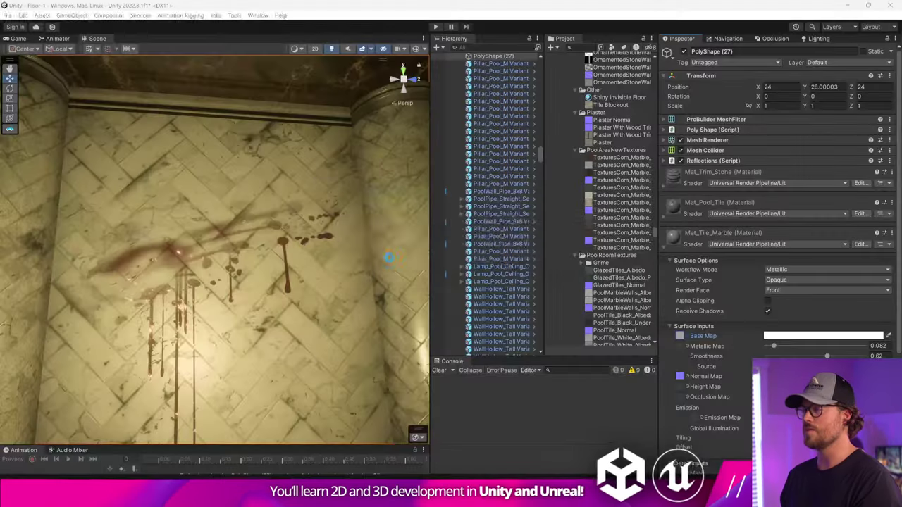
Return to Unity, select the diagonal-tiled floor, and open the base map texture of Mat_PoolTile_MarbleFloorRed in Photoshop
key("alt+Tab")
key("s")
right_click_drag(310, 264, 208, 287)
key("w")
left_click(208, 287)
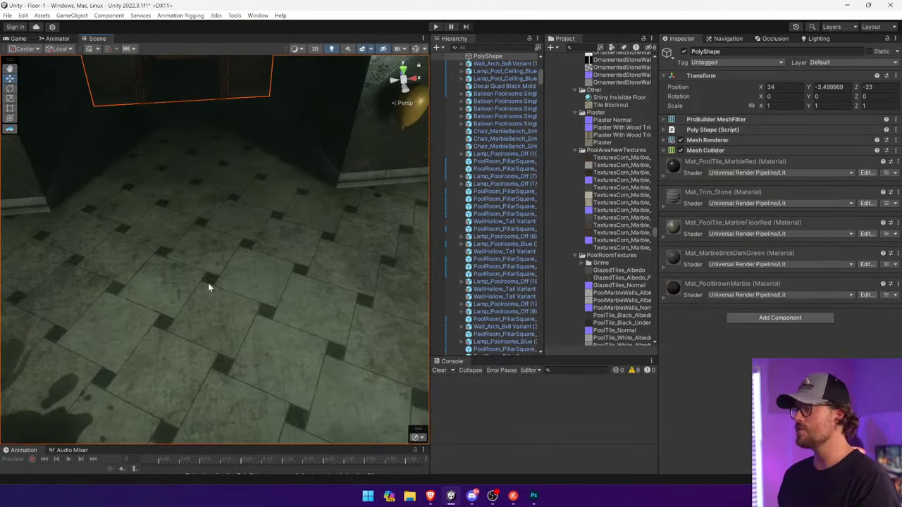
left_click(682, 231)
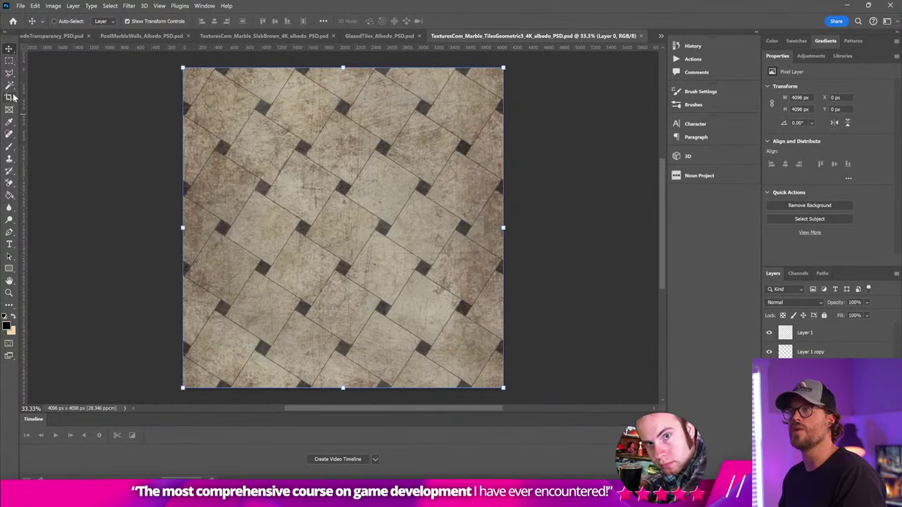
Select the dark grout lines and small dark squares with the Magic Wand and fill them with black on a new layer
key("w")
left_click(326, 128)
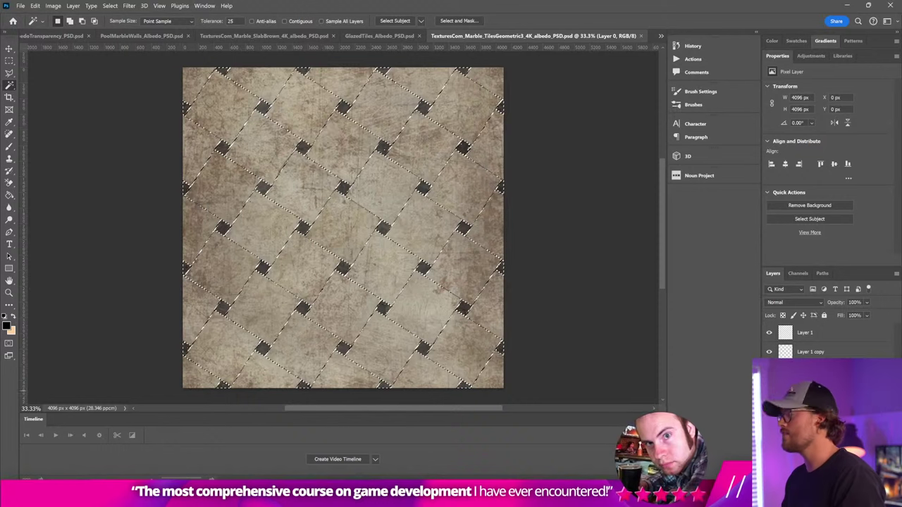
left_click(802, 338)
left_click(879, 480)
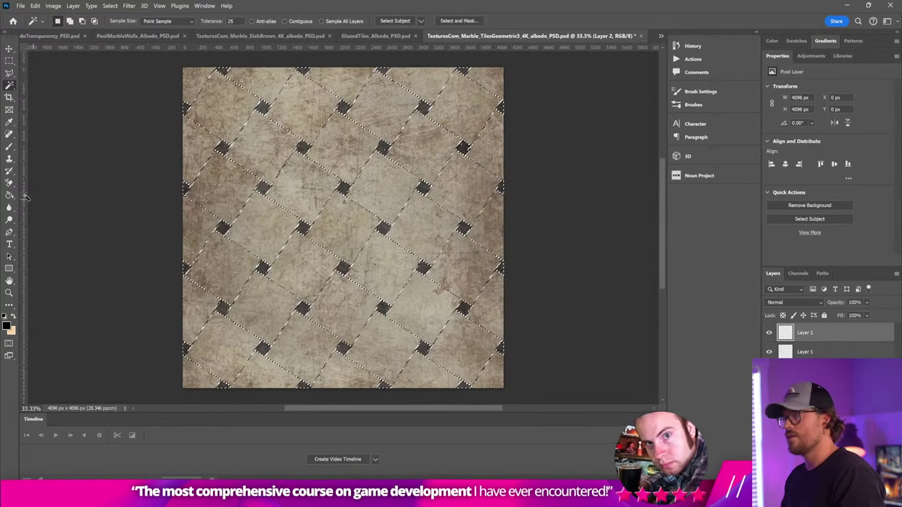
left_click(9, 195)
left_click(342, 218)
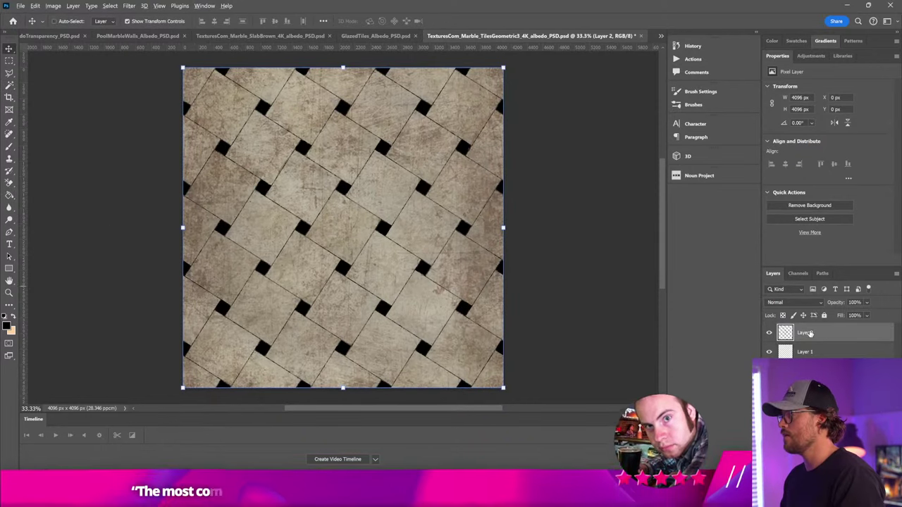
Duplicate the black grout layer and merge the copy with the original
key("ctrl+j")
left_click(129, 5)
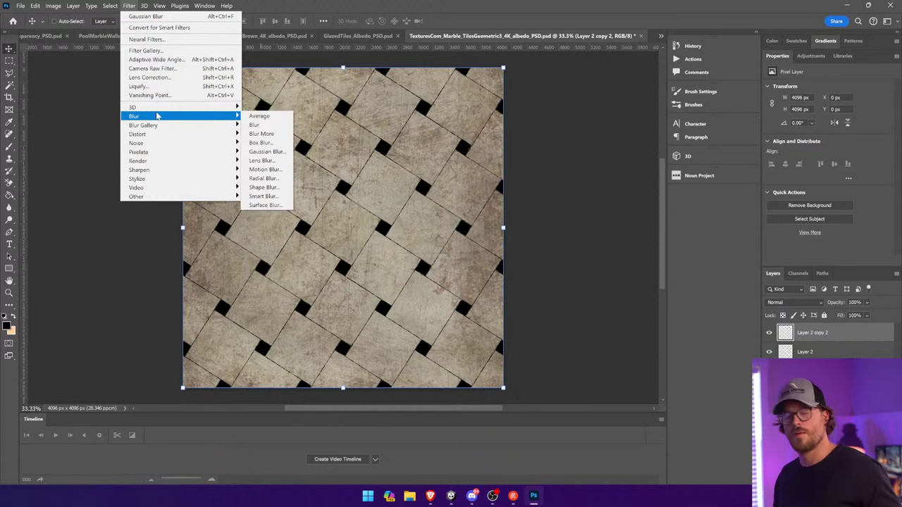
mouse_move(158, 111)
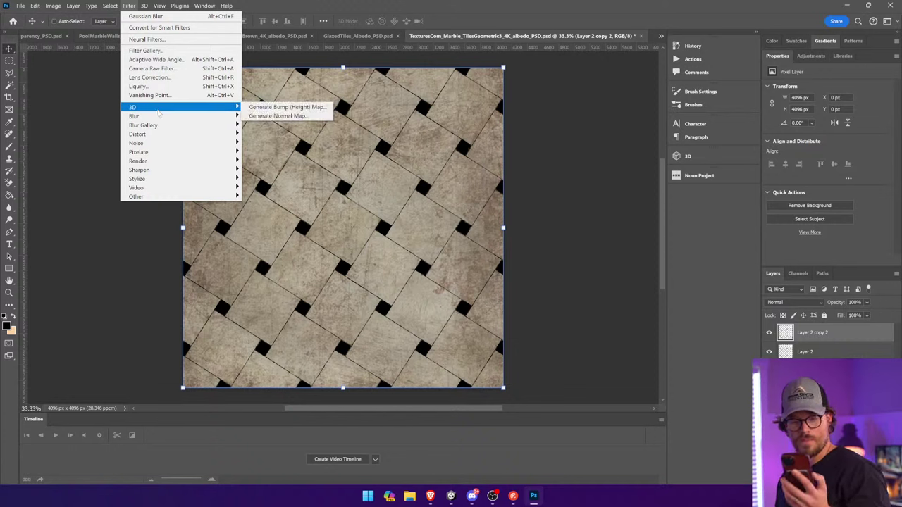
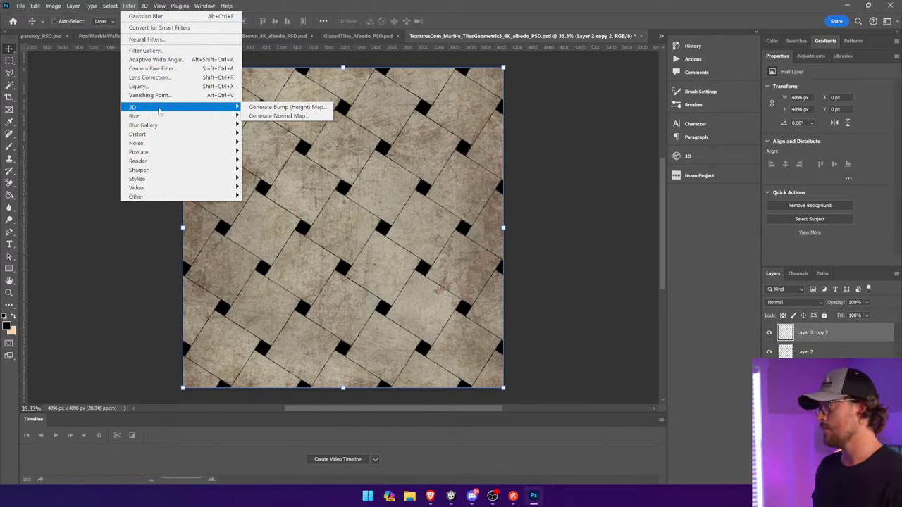
left_click(594, 218)
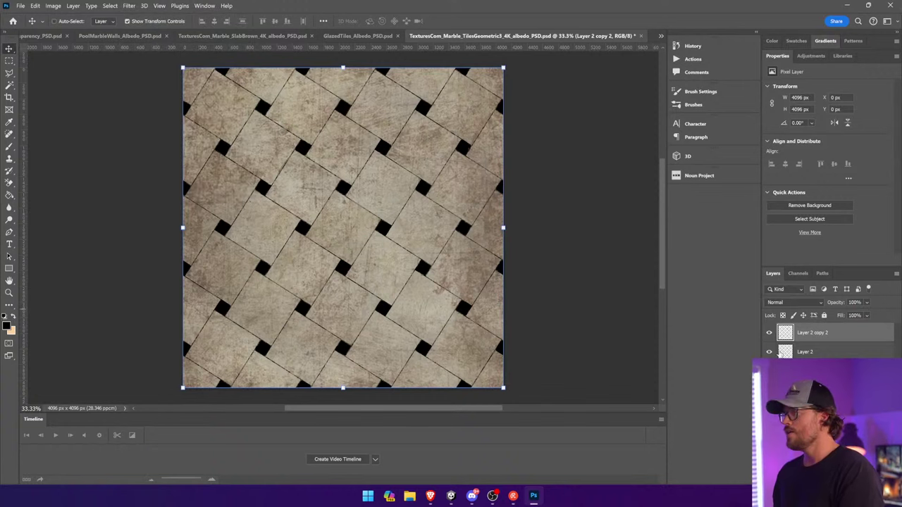
left_click(829, 351, "shift")
right_click(829, 351)
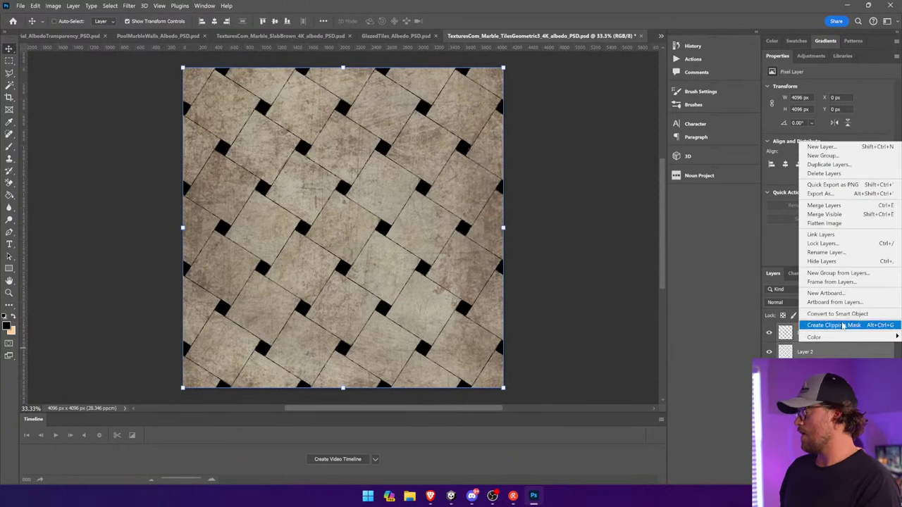
left_click(836, 204)
Apply a Gaussian Blur with a radius of 8.6 pixels to the merged black grout layer
left_click(128, 5)
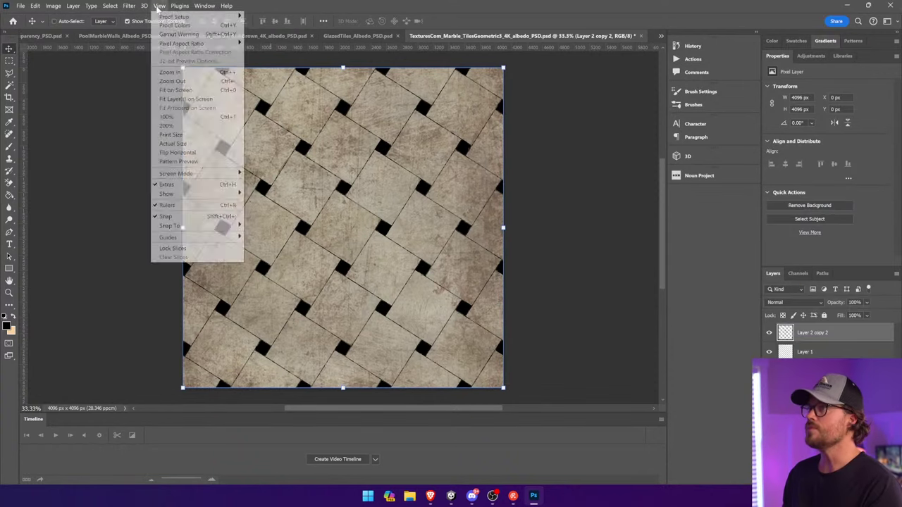
mouse_move(153, 116)
left_click(262, 152)
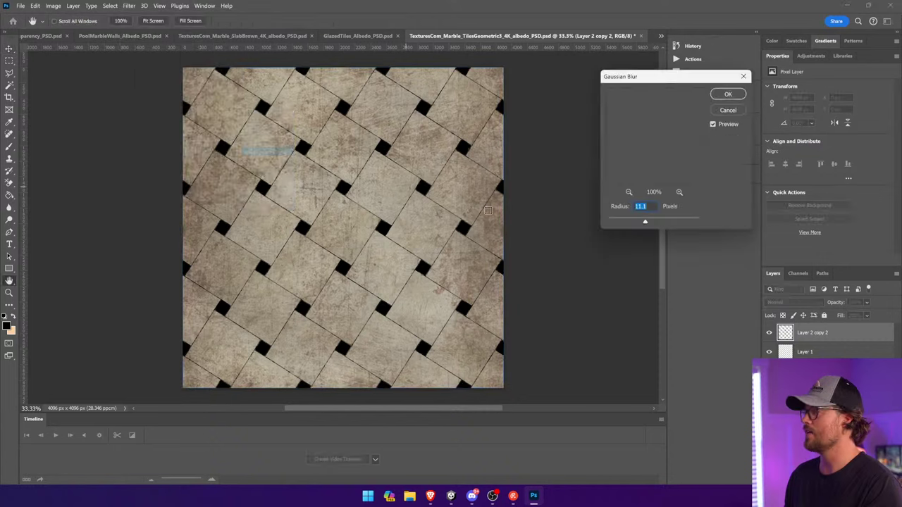
left_click_drag(650, 221, 643, 222)
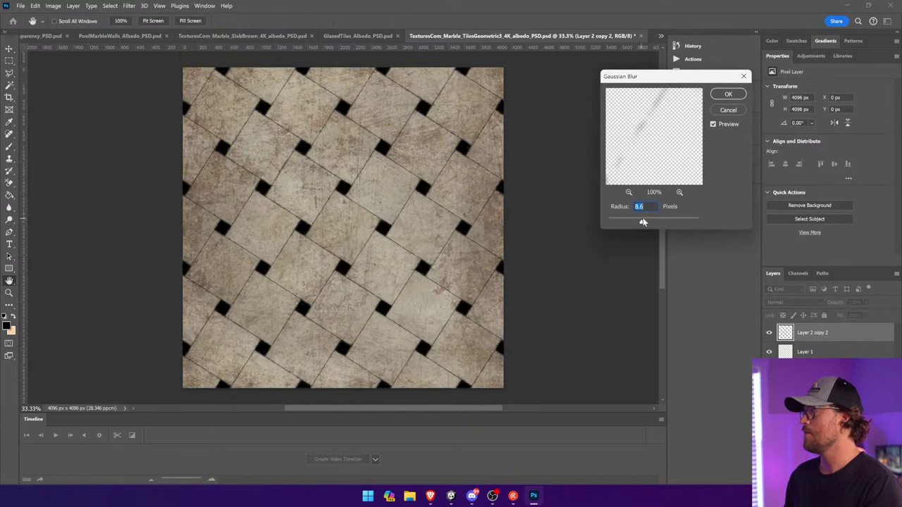
left_click(729, 94)
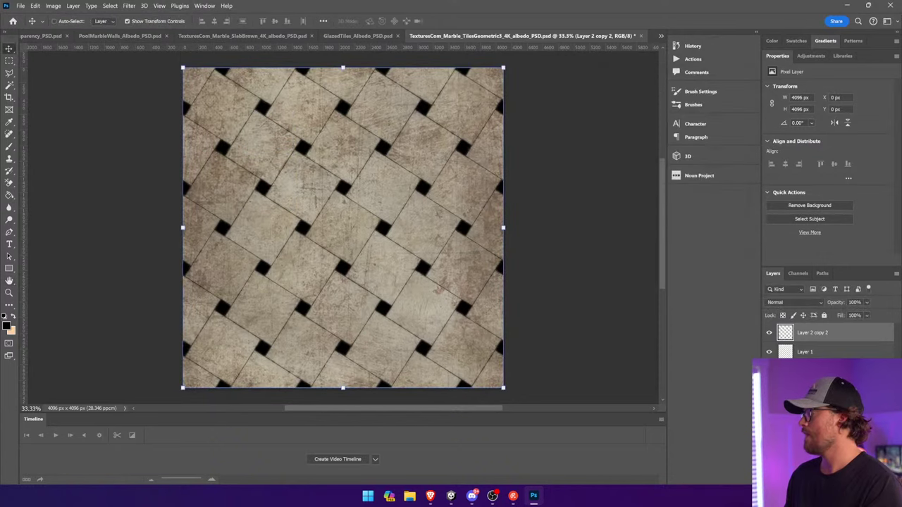
Add a layer mask to the blurred grout layer, fill it with black, and switch to a white brush
left_click(9, 195)
left_click(205, 229)
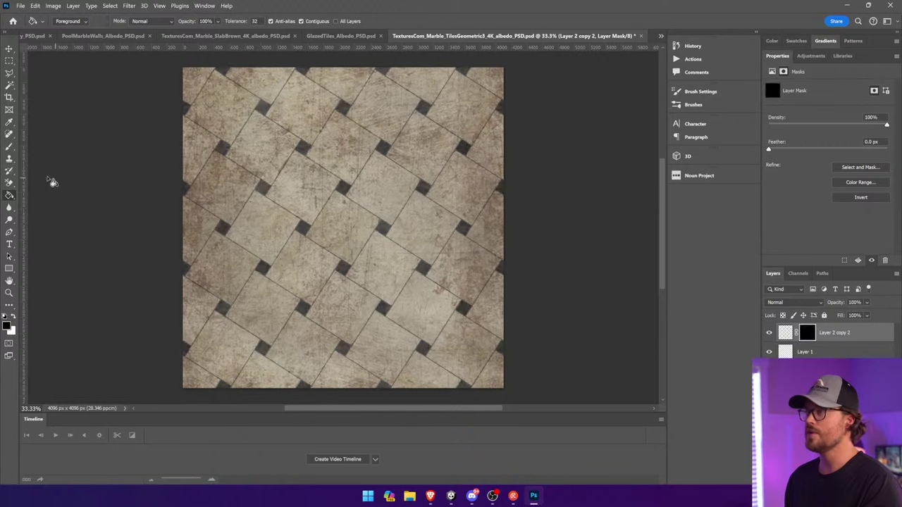
left_click(6, 122)
left_click(9, 147)
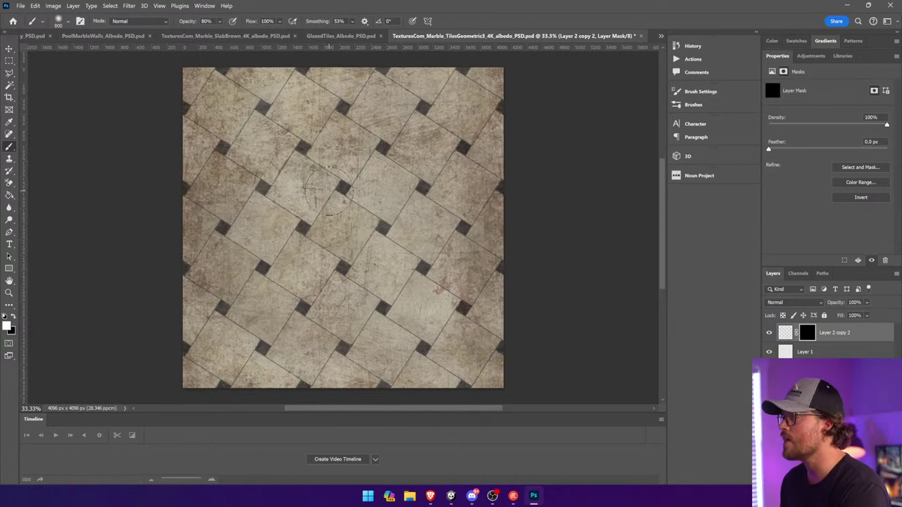
Reduce the brush size to 250, raise its opacity to 100%, and reveal a few dark squares on the layer mask
key("bracketleft")
key("bracketleft")
key("bracketleft")
key("bracketleft")
key("bracketleft")
key("bracketleft")
left_click_drag(329, 191, 321, 203)
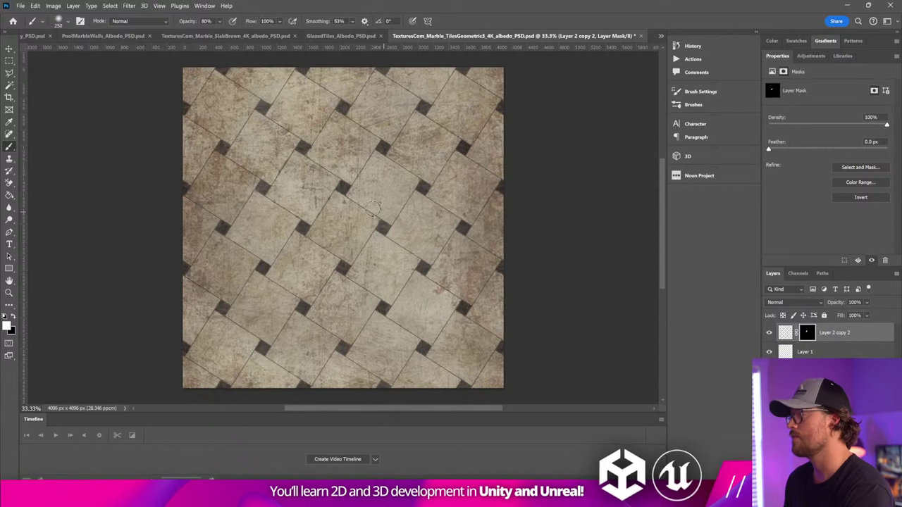
left_click(380, 224)
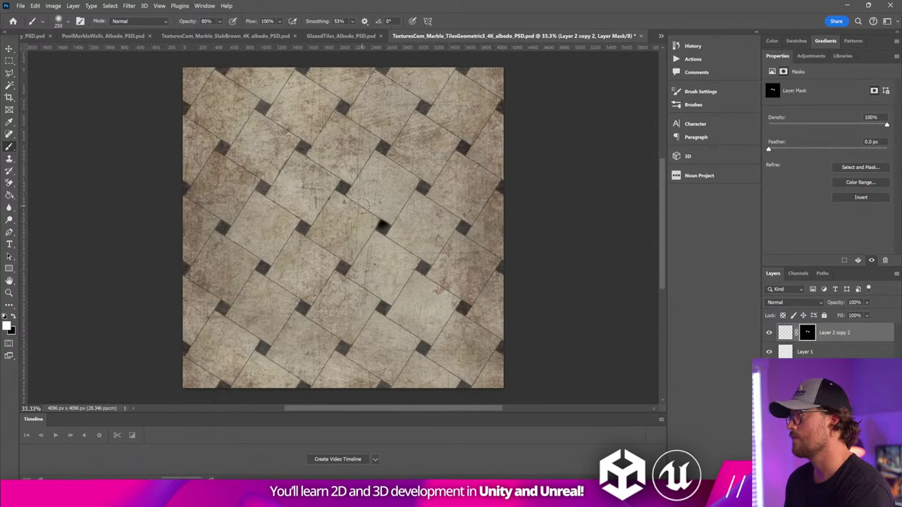
left_click(218, 22)
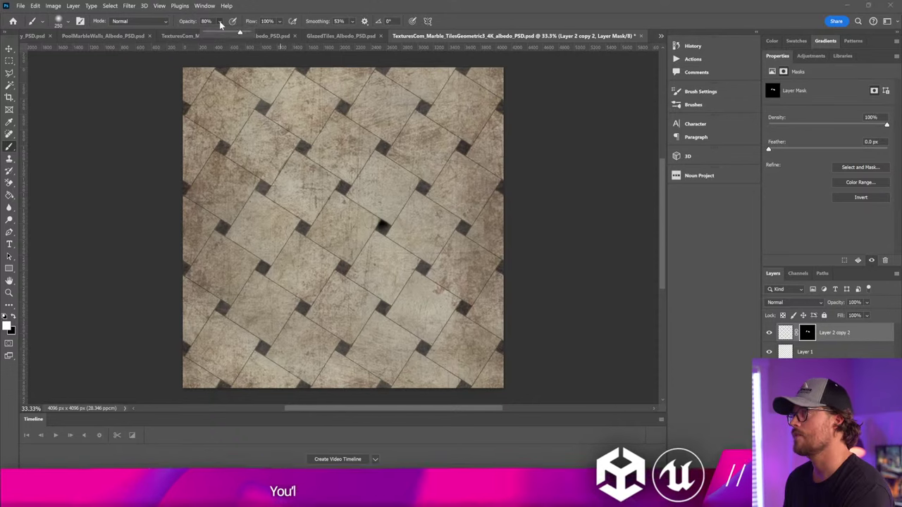
left_click_drag(240, 33, 282, 36)
left_click(317, 86)
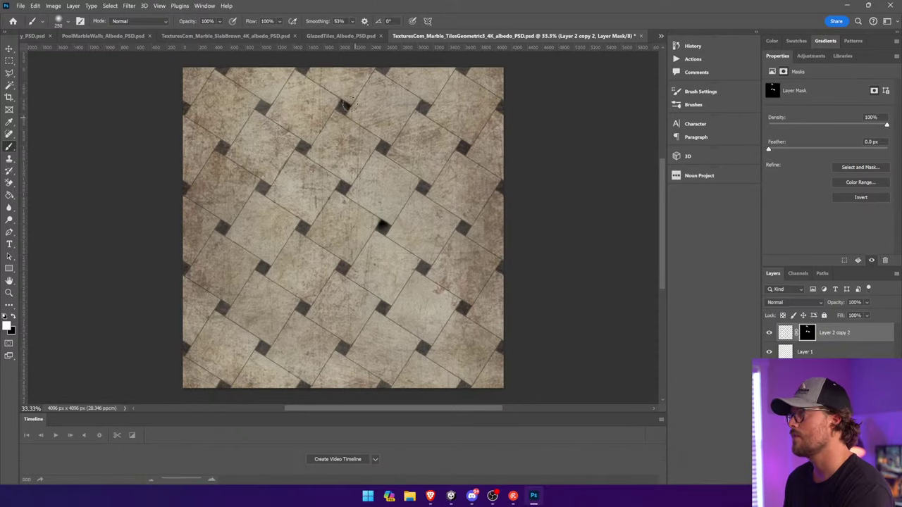
Duplicate the blurred grout layer several times, disable the layer masks, and merge all the copies into one darker layer
left_click_drag(855, 339, 848, 380, "alt")
key("ctrl+z")
left_click(808, 333, "shift")
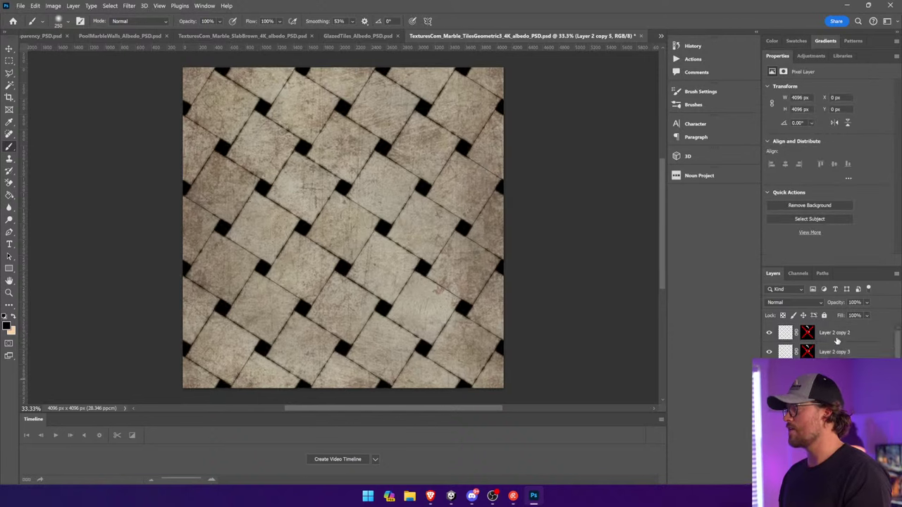
left_click(836, 337, "shift")
right_click(836, 337)
left_click(824, 210)
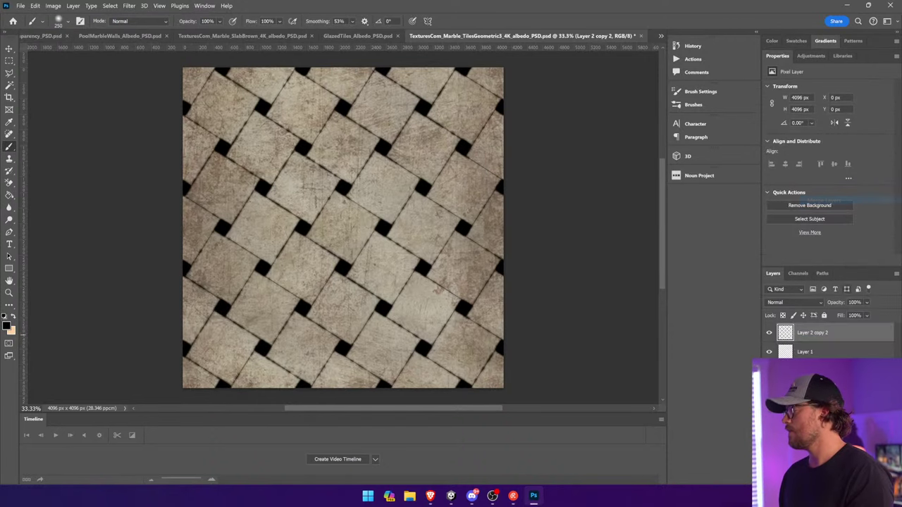
Add a fresh layer mask to the merged grout layer, fill it with black, and switch to a white brush
left_click(830, 479)
left_click(9, 195)
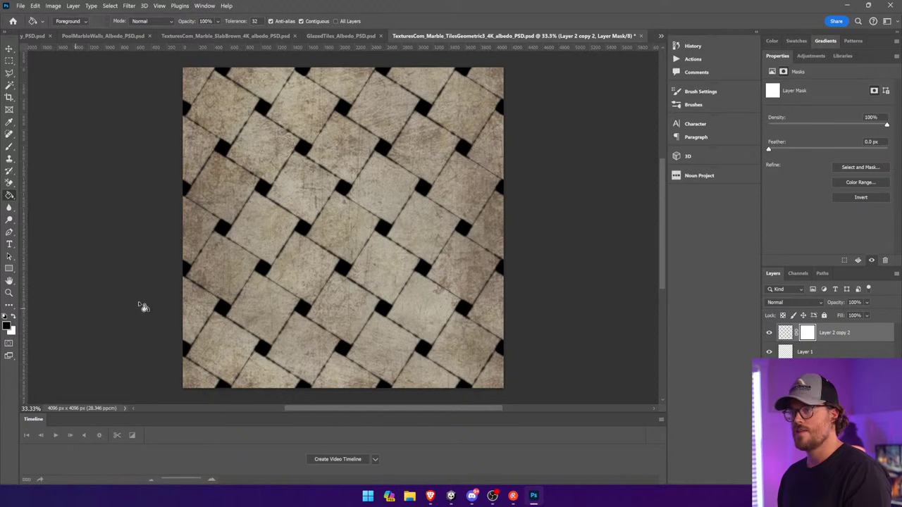
left_click(220, 299)
left_click(8, 147)
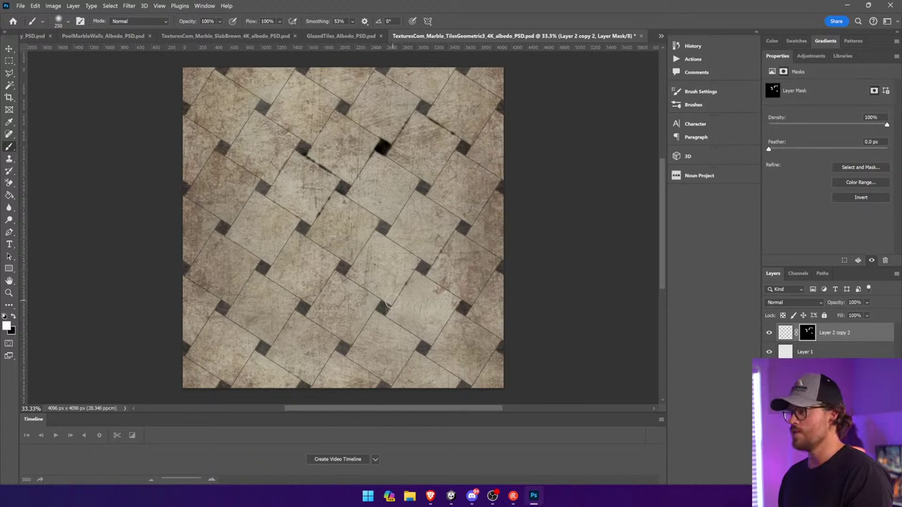
Paint white strokes on the mask to reveal dark grime along scattered grout lines across the tiles, and save the texture
mouse_move(392, 302)
left_mouse_down()
mouse_move(385, 311)
mouse_move(419, 335)
left_mouse_up()
left_click_drag(348, 346, 361, 330)
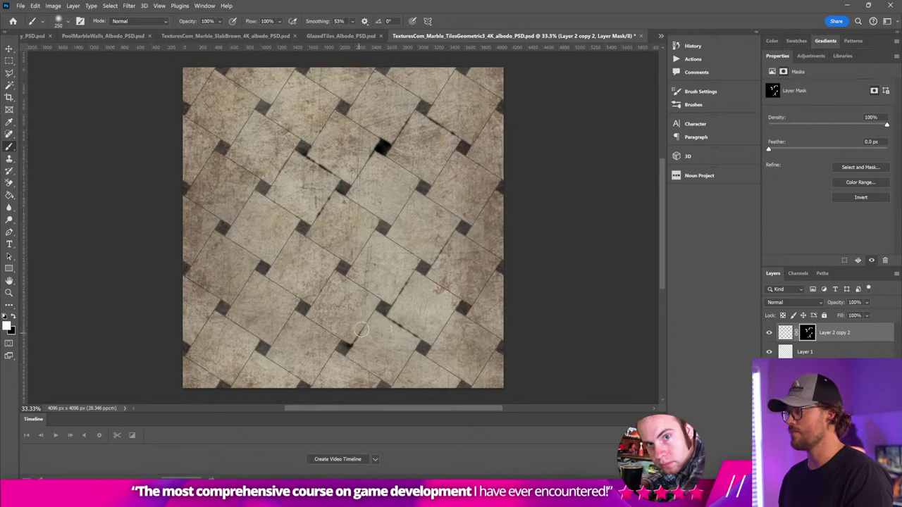
mouse_move(287, 326)
left_mouse_down()
mouse_move(270, 338)
mouse_move(220, 310)
mouse_move(192, 282)
left_mouse_up()
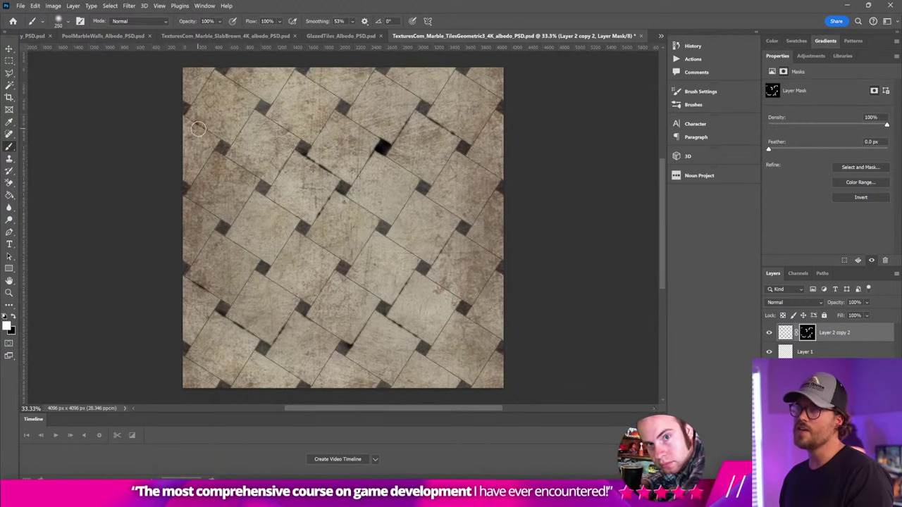
left_click_drag(199, 129, 189, 121)
left_click_drag(232, 79, 259, 97)
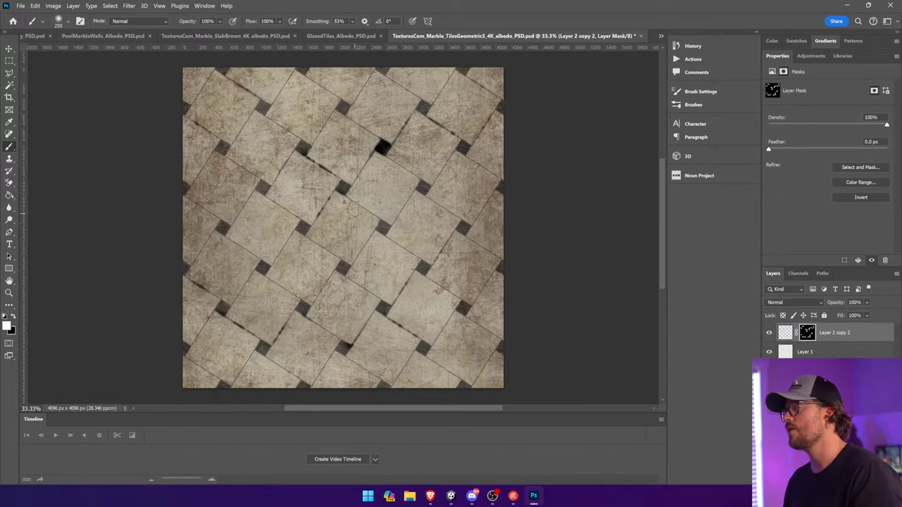
key("ctrl+s")
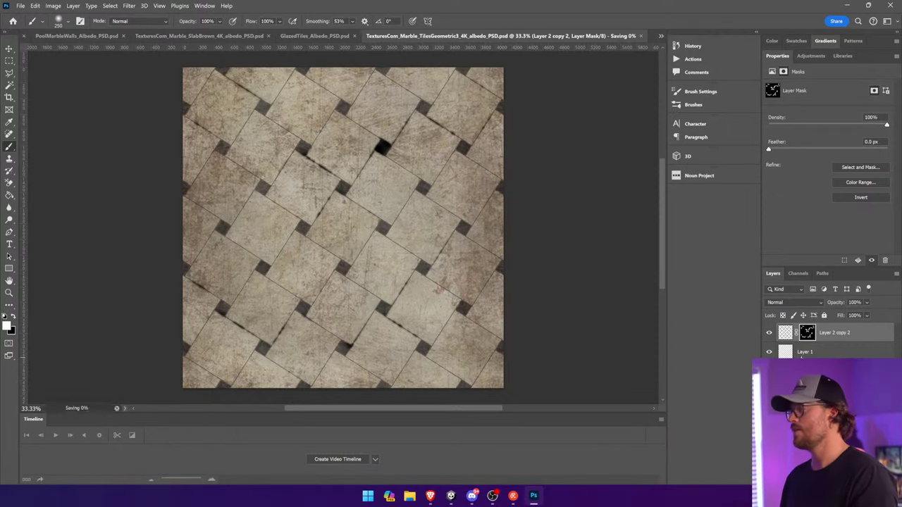
Switch to Unity and examine the updated diagonal-tiled floor and the surrounding dark pool rooms
key("alt+Tab")
right_click_drag(385, 229, 409, 305)
right_click_drag(507, 309, 851, 132)
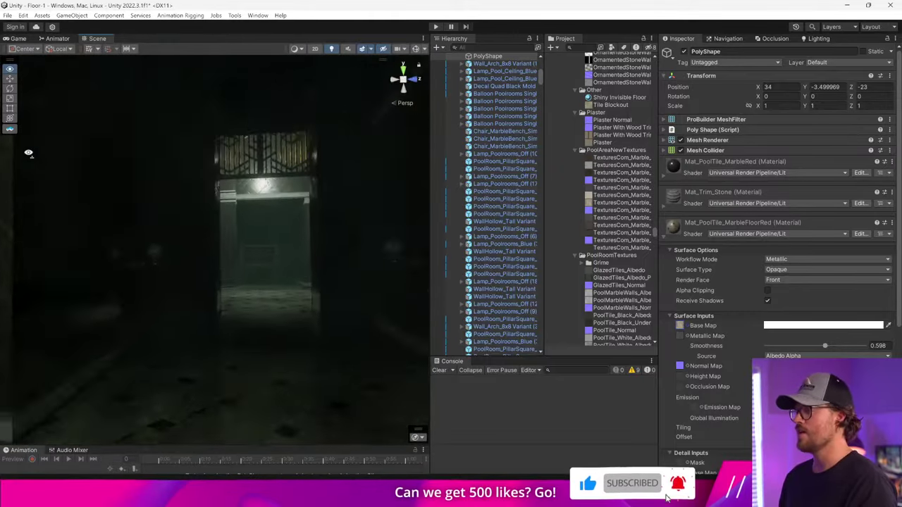
right_click_drag(29, 152, 193, 134)
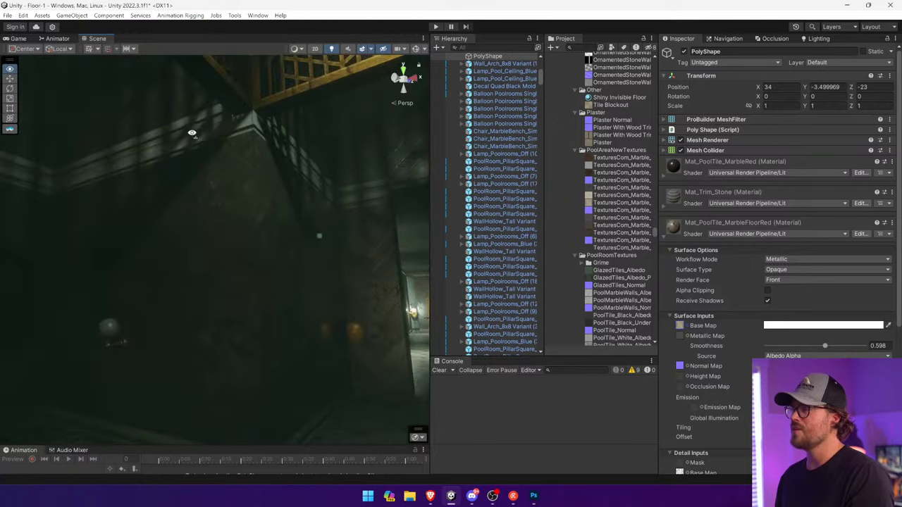
left_click(245, 219)
right_click_drag(245, 219, 451, 222)
Select the dark herringbone-tiled shape near the yellow balloon and check its Mat_PoolBrick_Green material settings
left_click(235, 214)
left_click(306, 214)
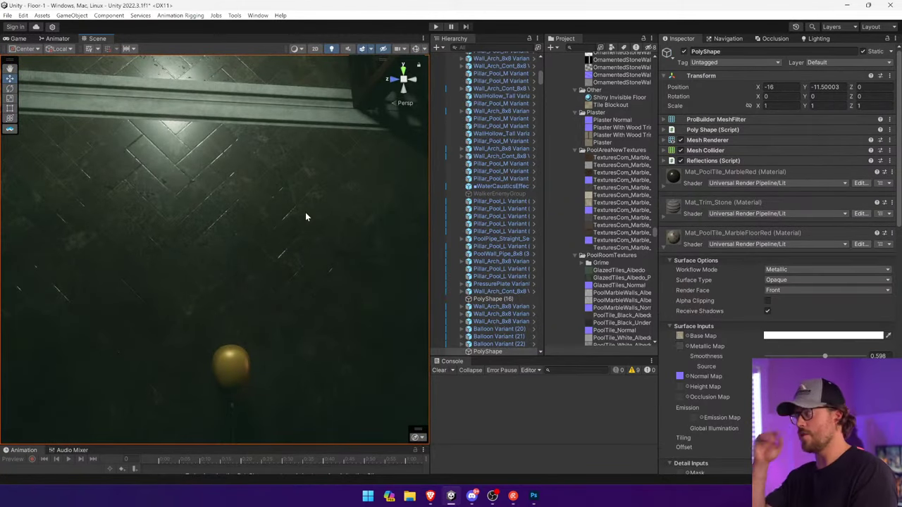
left_click(668, 239)
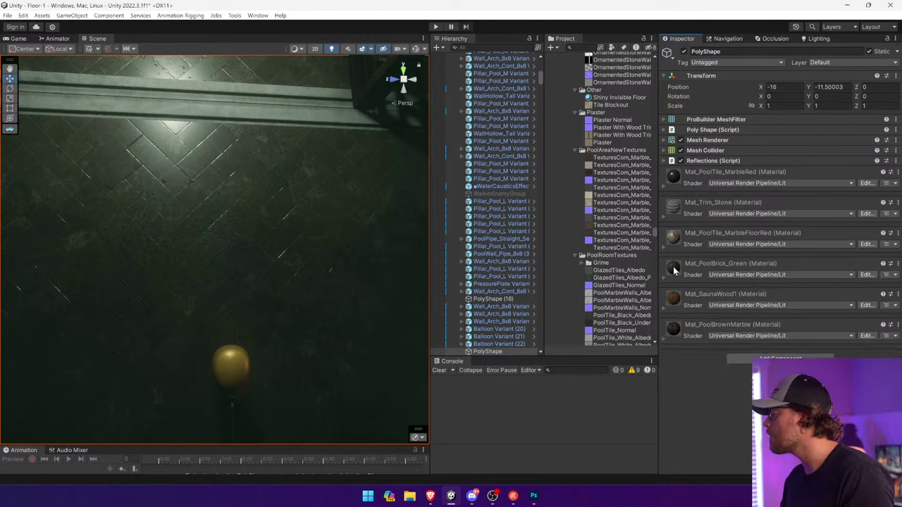
left_click(670, 269)
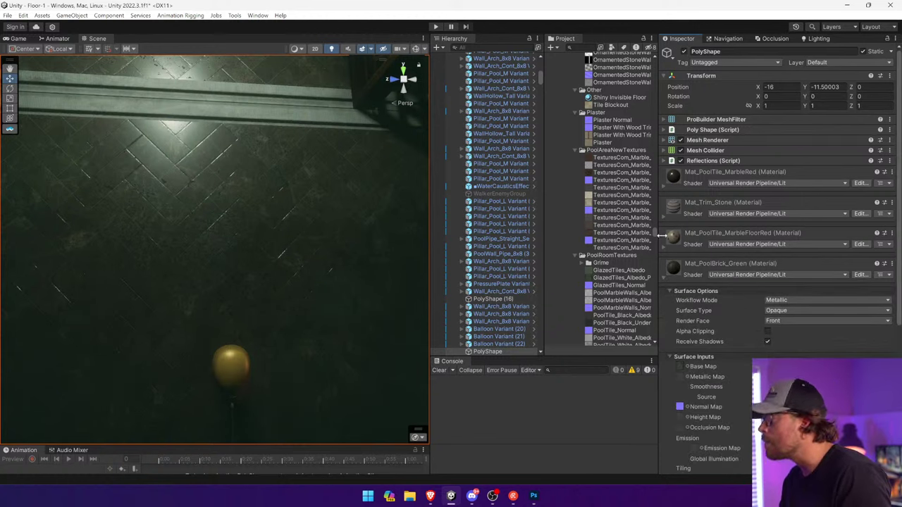
left_click(672, 272)
Select the dark herringbone floor PolyShape and expand its Mat_PoolTile_MarbleRed material settings
left_click(257, 235)
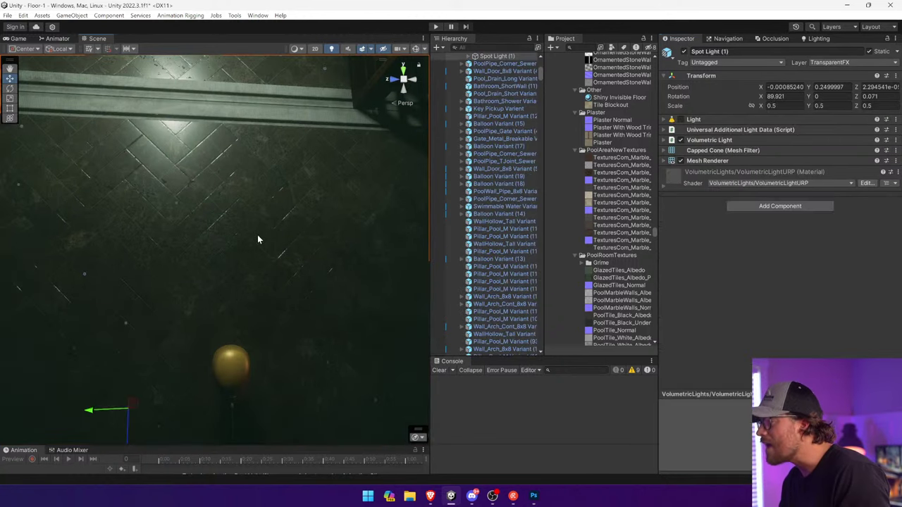
left_click(257, 235)
left_click(720, 194)
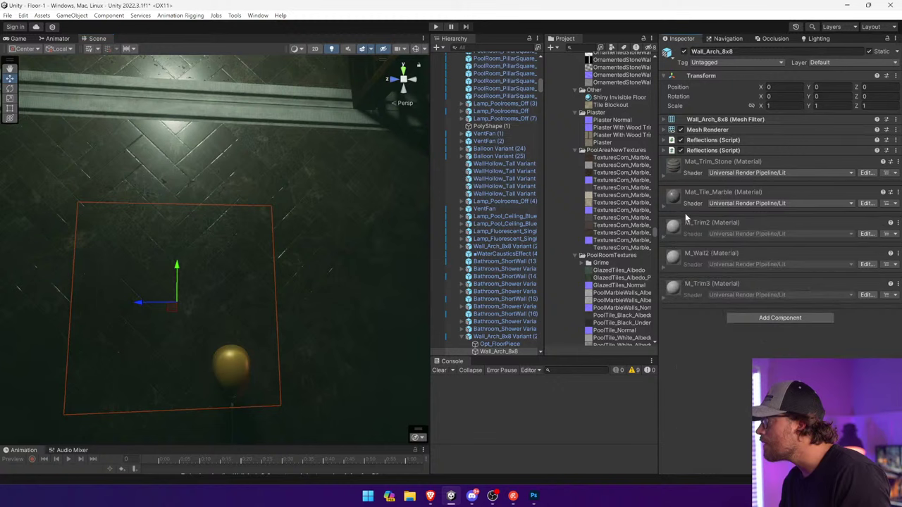
left_click(214, 196)
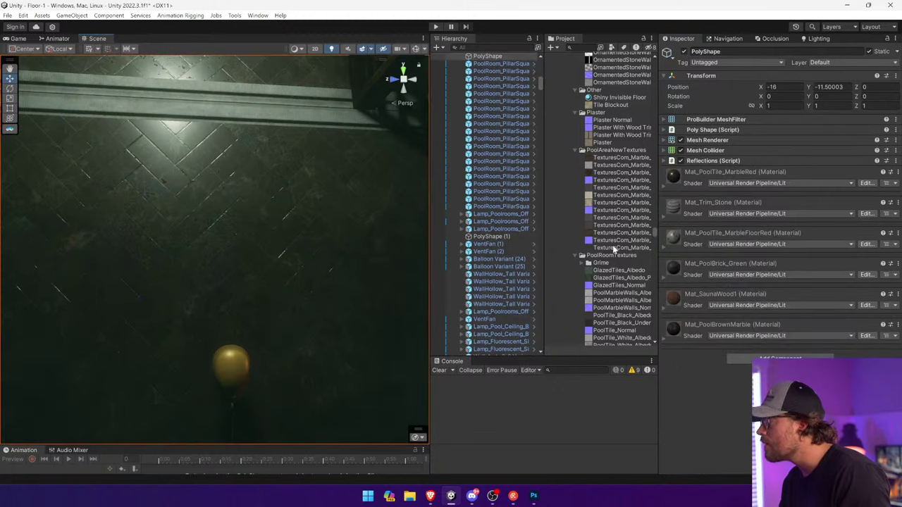
left_click(683, 187)
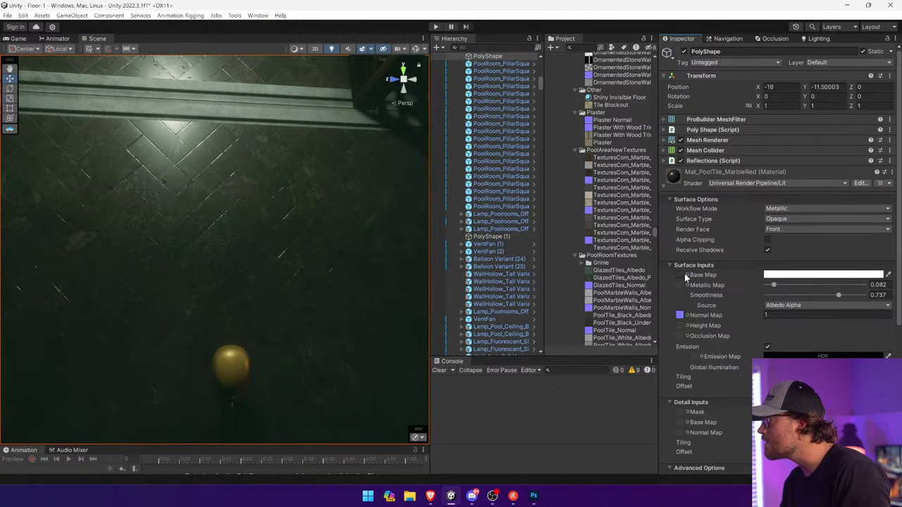
Try a lower metallic value on Mat_PoolTile_MarbleRed, undo it, and open the material's base map texture in Photoshop
left_click_drag(775, 284, 729, 286)
key("ctrl+z")
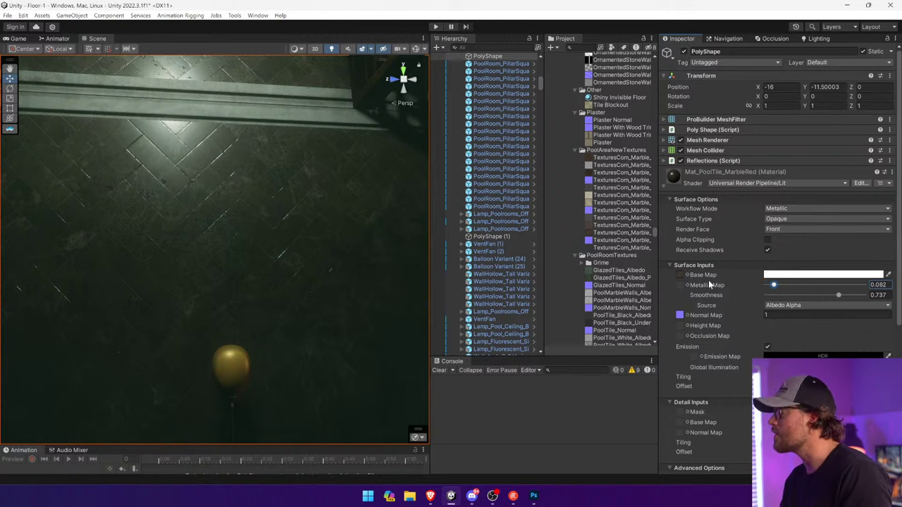
double_click(681, 277)
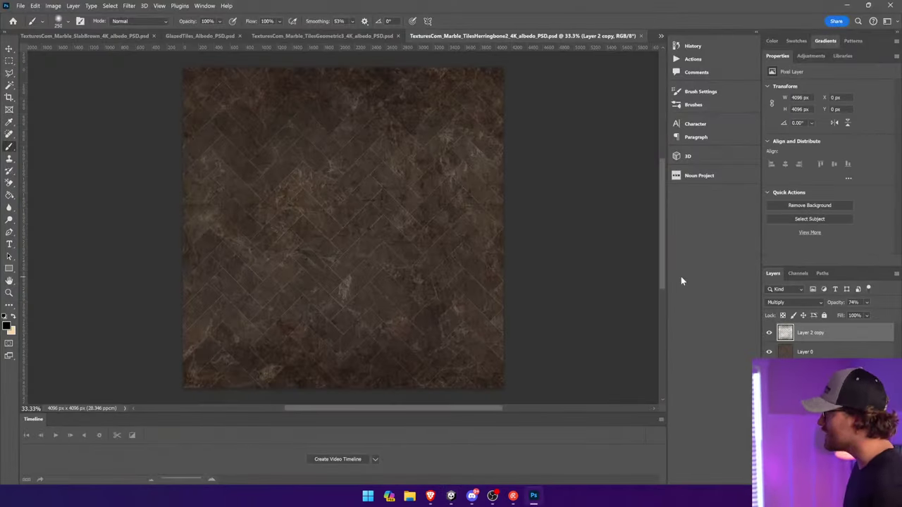
left_click(21, 6)
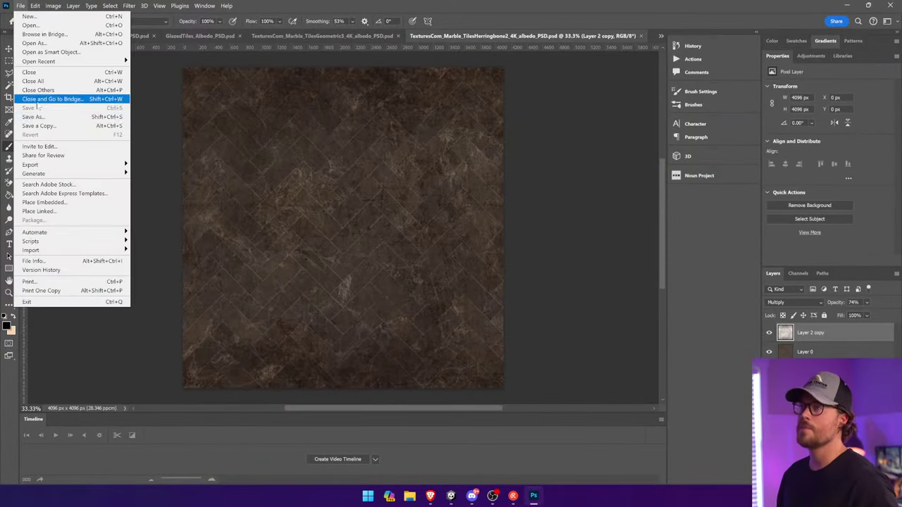
left_click(48, 117)
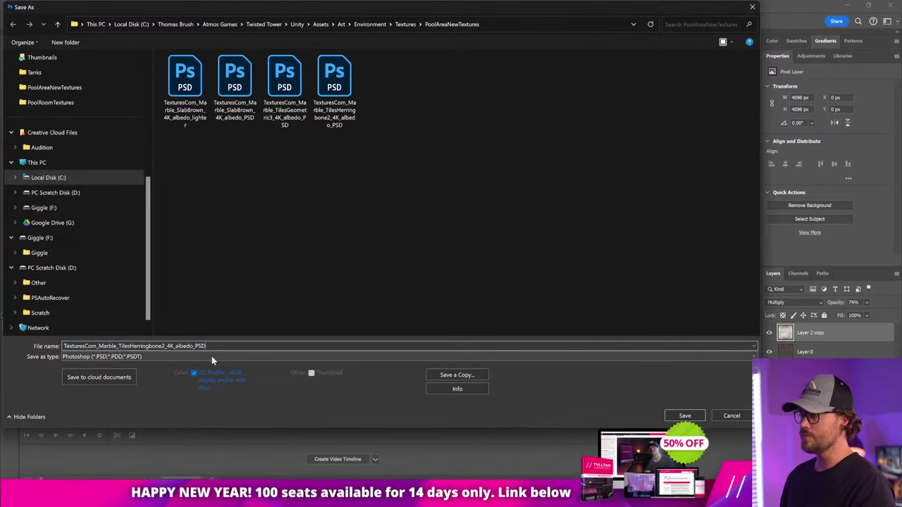
left_click(734, 415)
Go to PoolMarbleWalls_Albedo_PSD.psd and merge and copy its dark grout grime layers
key("w")
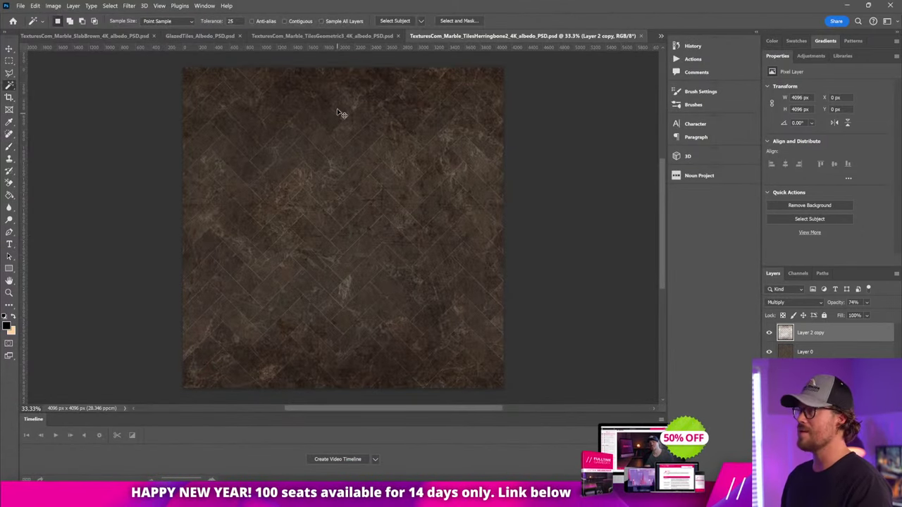
left_click(210, 33)
left_click(91, 33)
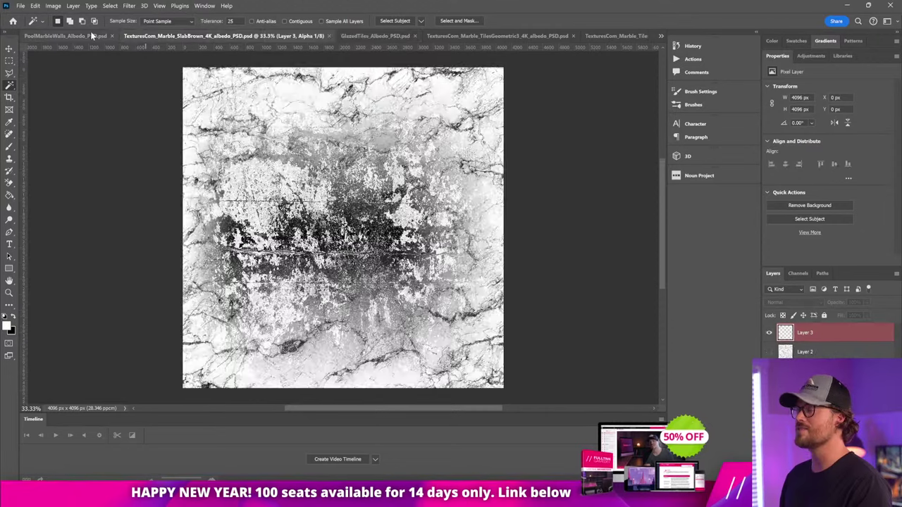
left_click(805, 352)
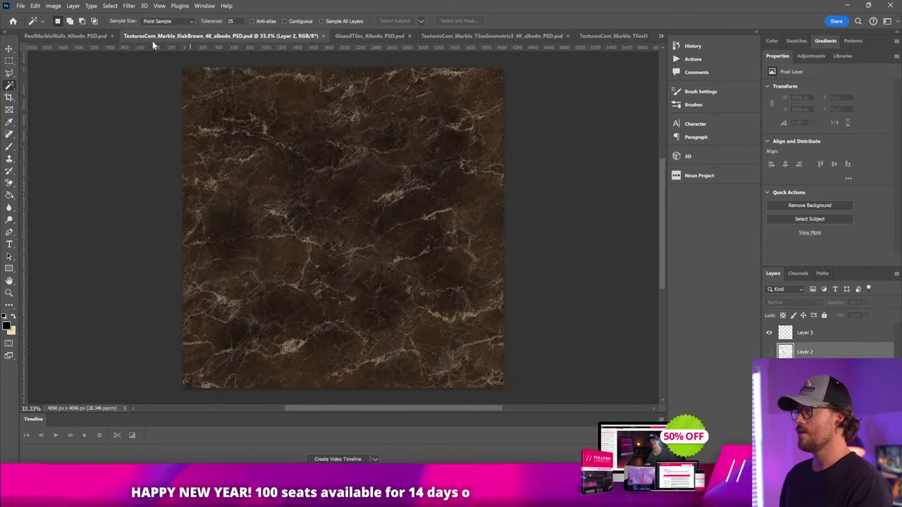
left_click(91, 35)
left_click(816, 354)
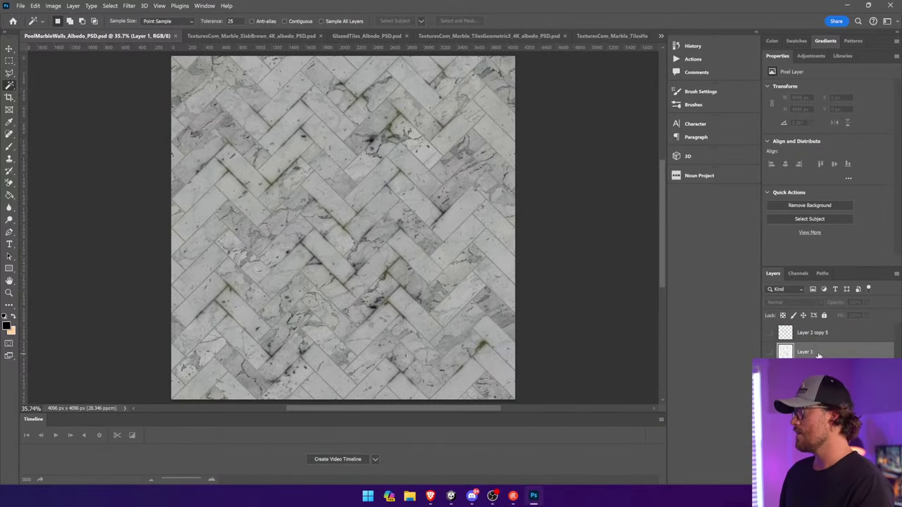
left_click(817, 377)
left_click(817, 396, "shift")
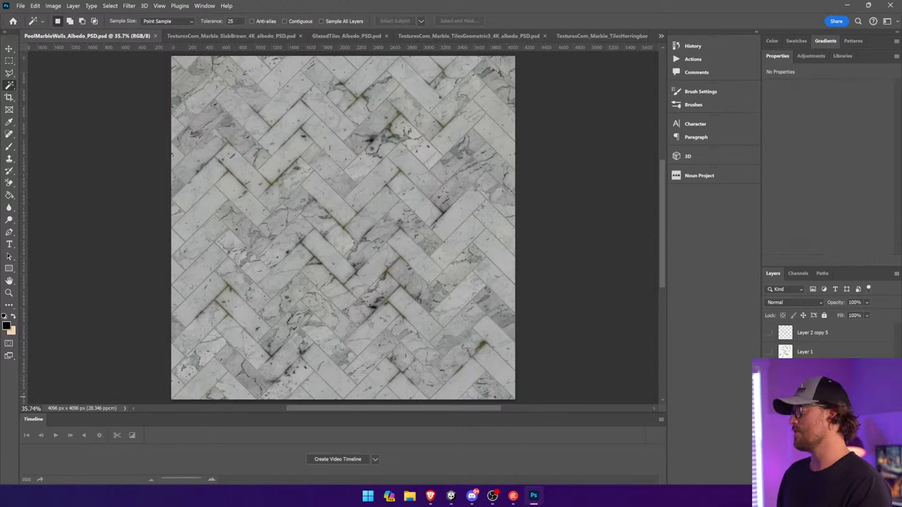
right_click(817, 396)
left_click(838, 260)
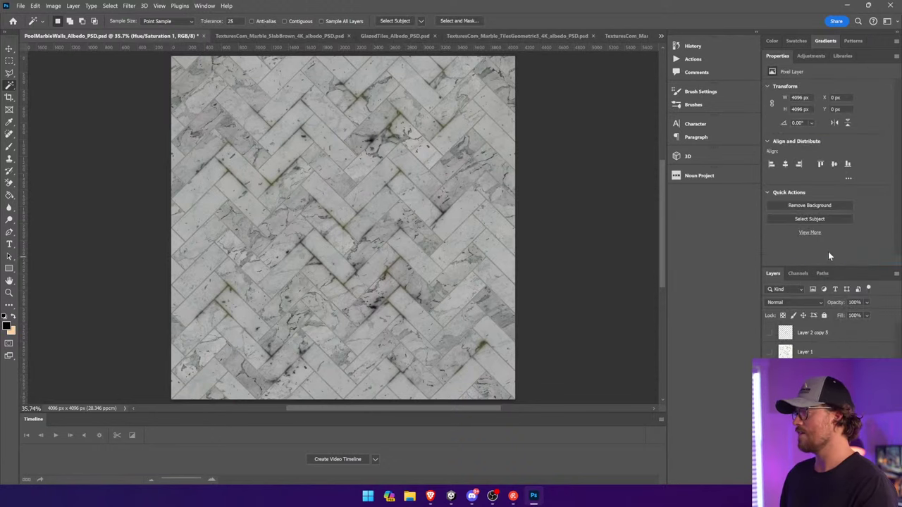
Paste the grime into TexturesCom_Marble_TilesHerringbone2_4K_albedo_PSD.psd, duplicate the pasted layer, and save the texture
left_click(660, 35)
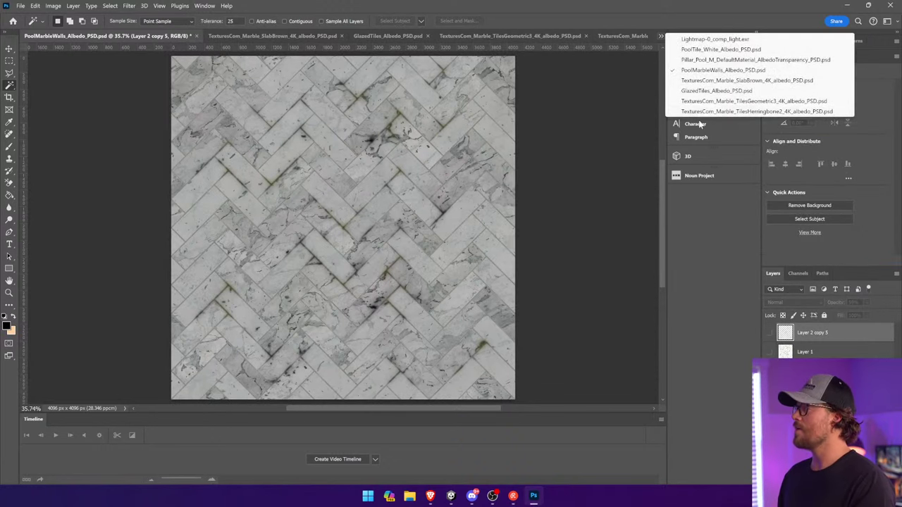
left_click(694, 113)
key("ctrl+v")
left_click(494, 205)
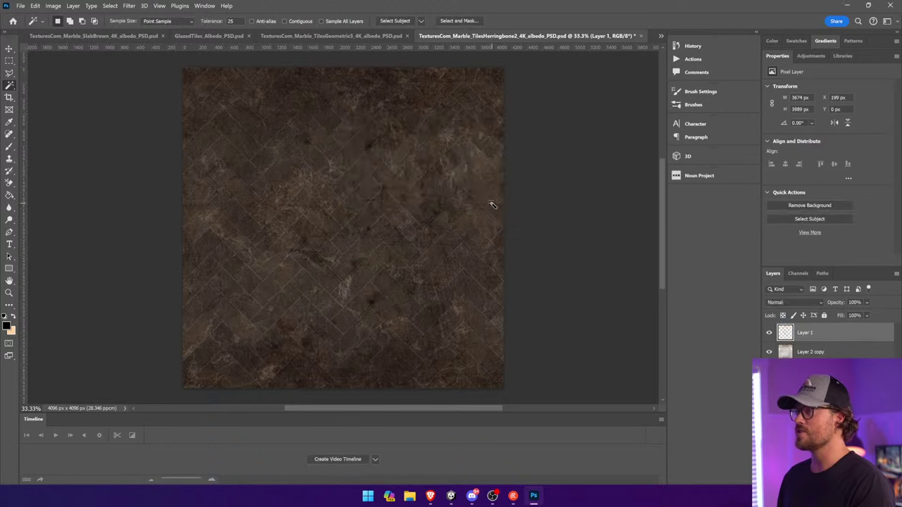
key("v")
left_click_drag(827, 332, 826, 344, "alt")
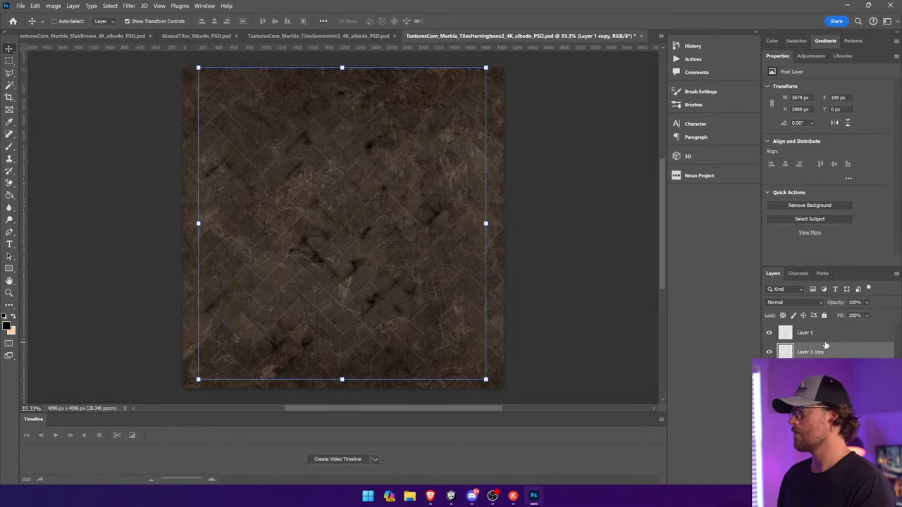
key("ctrl+s")
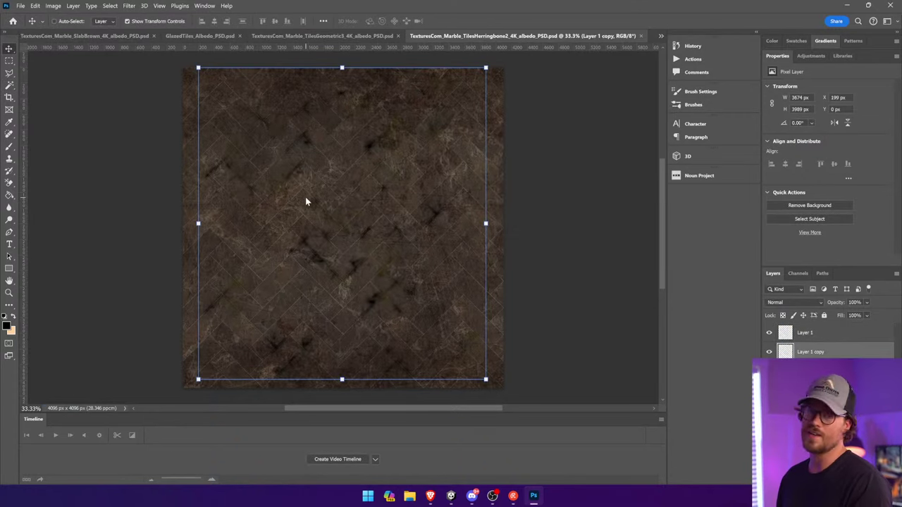
Lower the duplicated grime layer's opacity to 39%, save the texture, and check the herringbone floor in Unity
key("alt+Tab")
right_click_drag(306, 197, 300, 159)
key("alt+Tab")
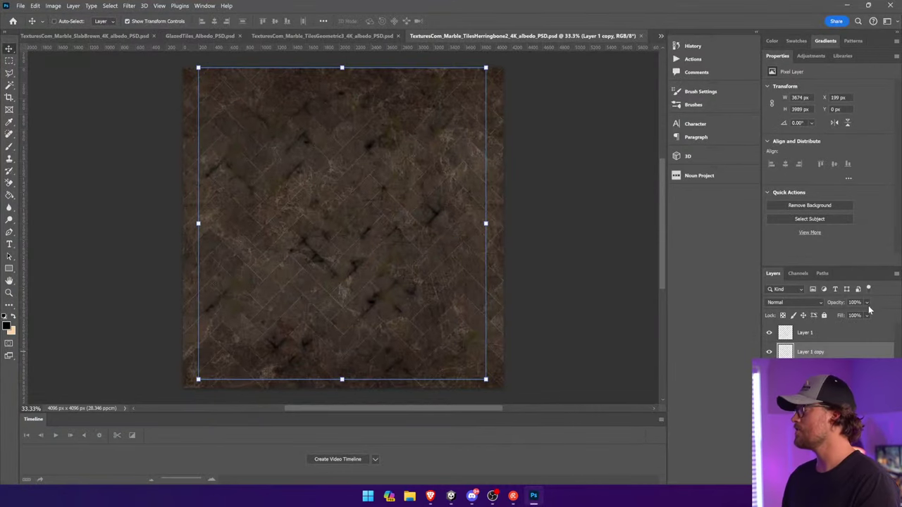
left_click_drag(873, 317, 872, 317)
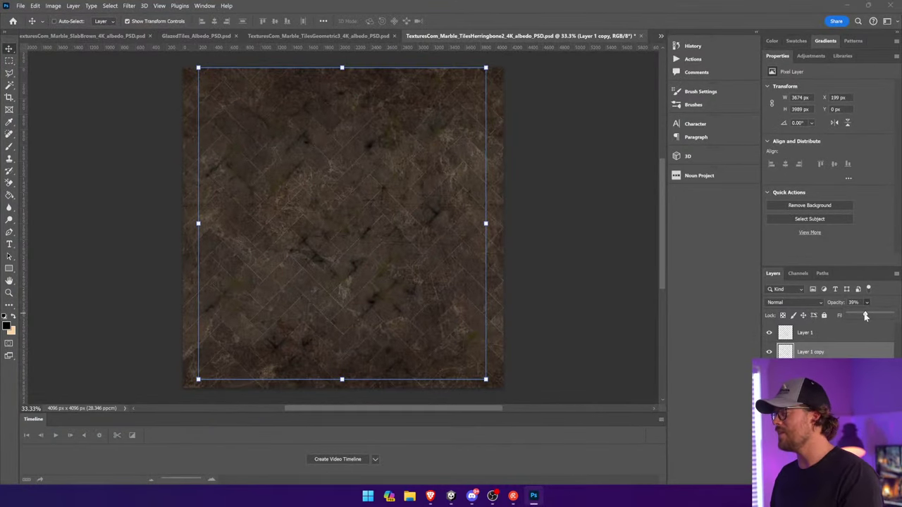
key("ctrl+s")
key("alt+Tab")
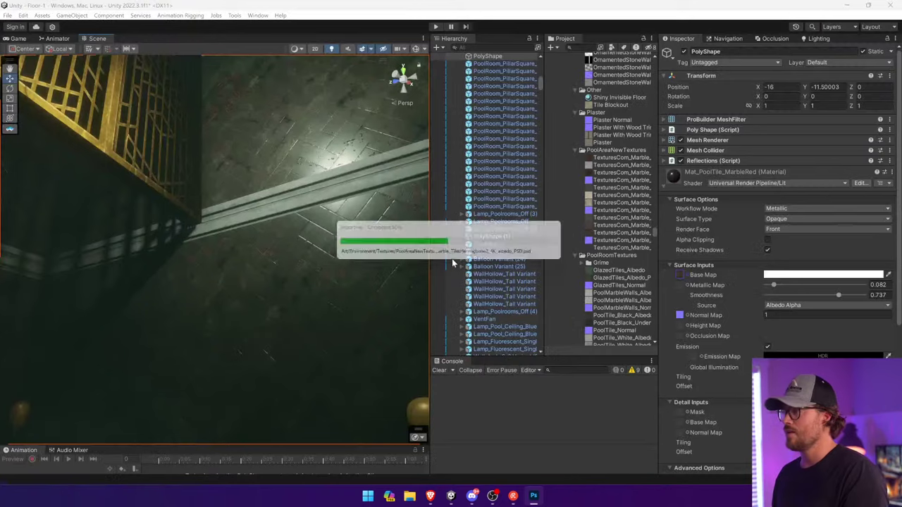
right_click_drag(340, 263, 411, 272)
Return to PoolMarbleWalls_Albedo_PSD.psd in Photoshop and copy the contents of its Alpha 1 channel
key("alt+Tab")
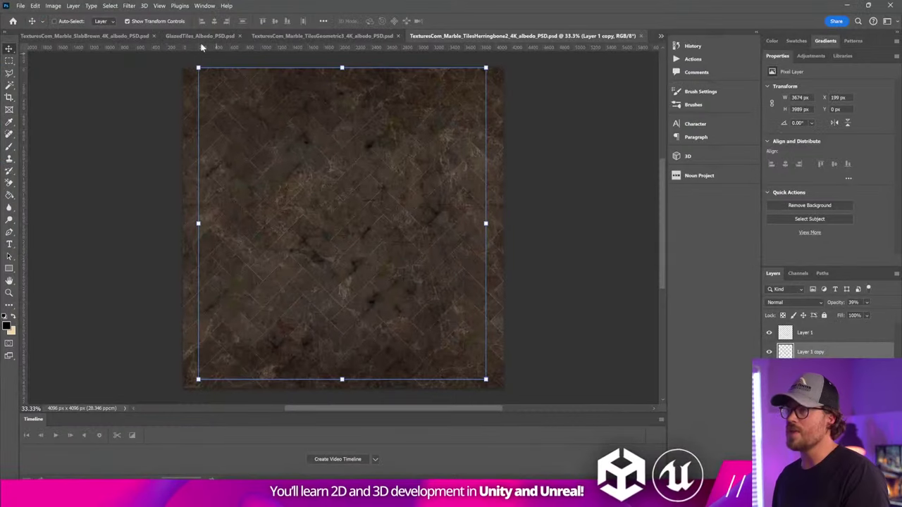
left_click(94, 36)
left_click(92, 36)
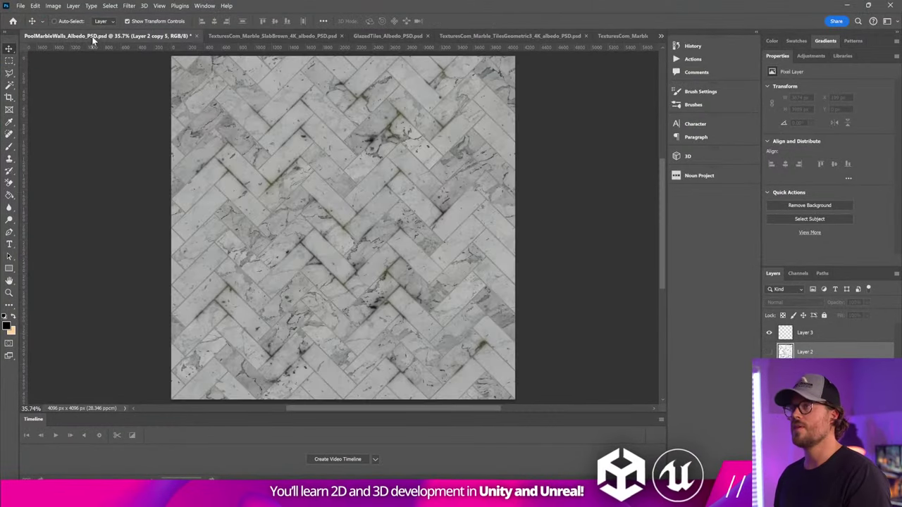
left_click(798, 273)
left_click(798, 359)
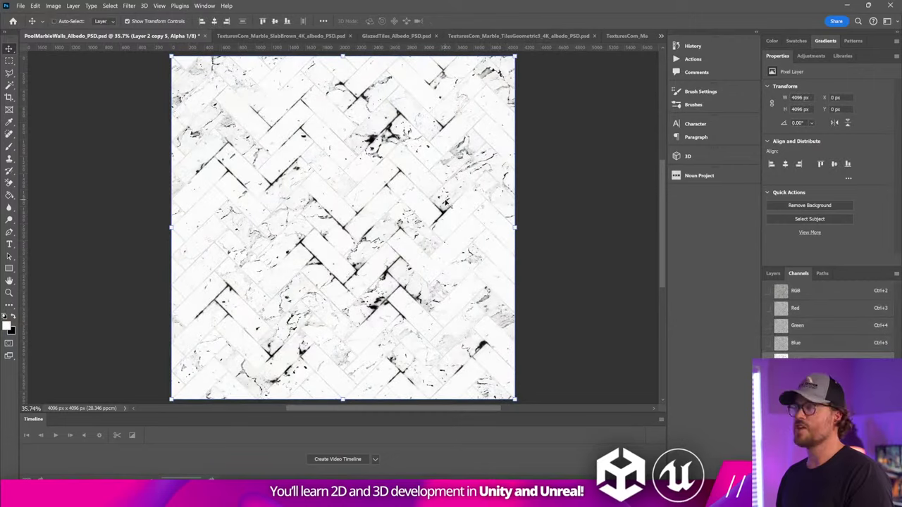
Paste the copied marble alpha into the Alpha 1 channel of TexturesCom_Marble_TilesHerringbone2_4K_albedo_PSD.psd
left_click(661, 35)
left_click(702, 113)
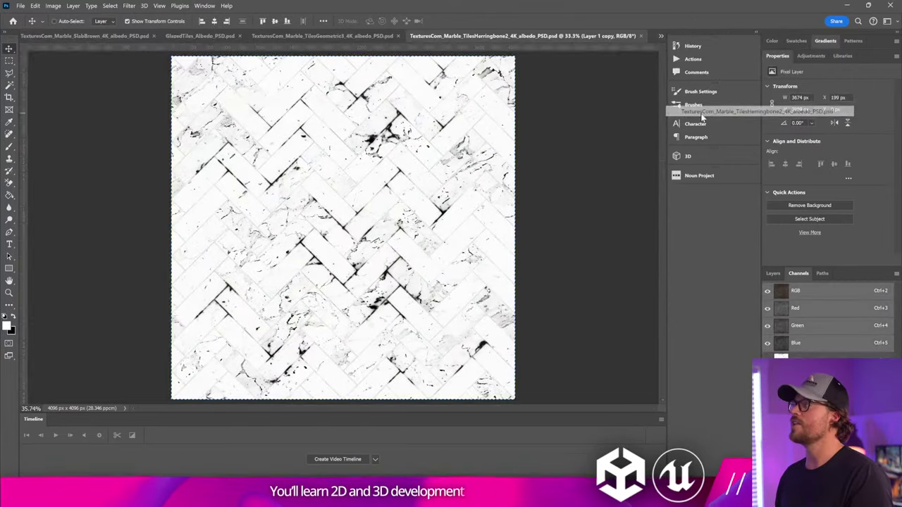
left_click(804, 360)
key("ctrl+v")
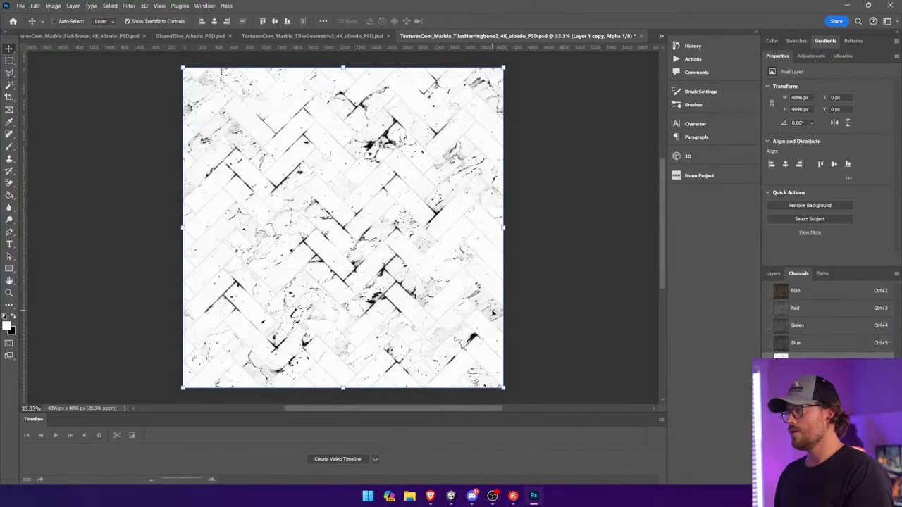
Switch to Unity and examine the light reflections on the herringbone floor and the surrounding pool rooms
key("alt+Tab")
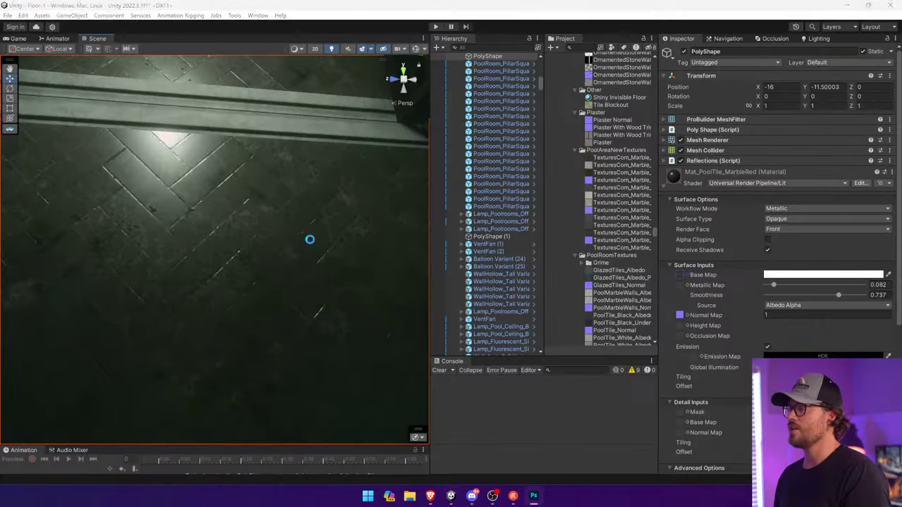
right_click_drag(309, 244, 312, 193)
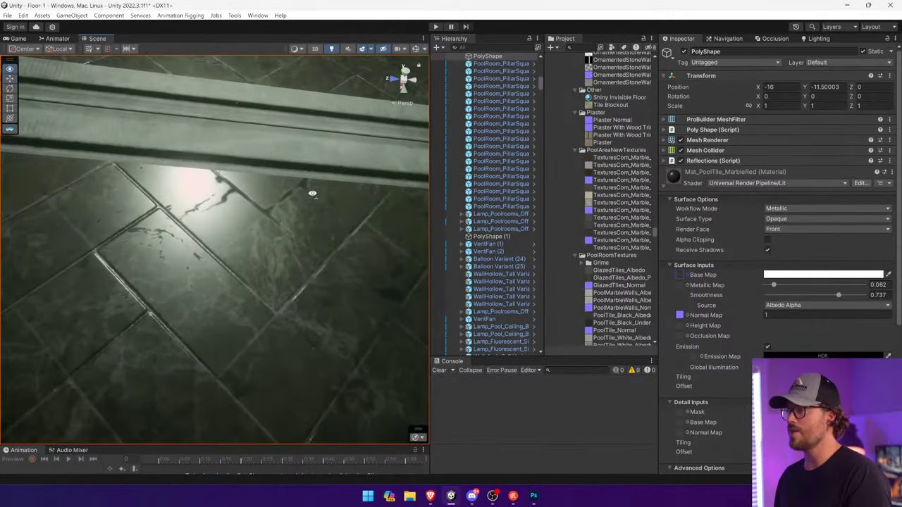
right_click_drag(212, 245, 854, 150)
key("w")
key("w")
key("s")
key("w")
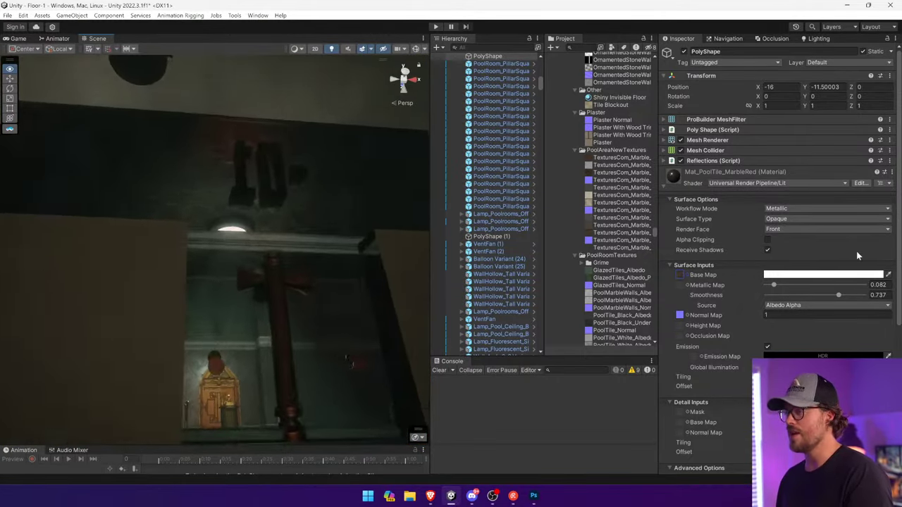
key("w")
right_click_drag(837, 308, 421, 262)
key("a")
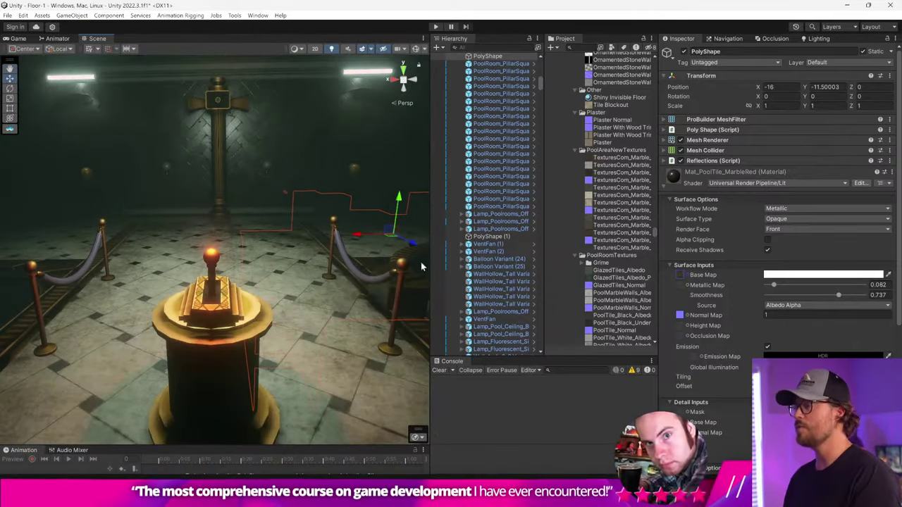
Run the game and walk from the elevator into the -01 lobby to examine the tiled floor and walls
left_click(19, 39)
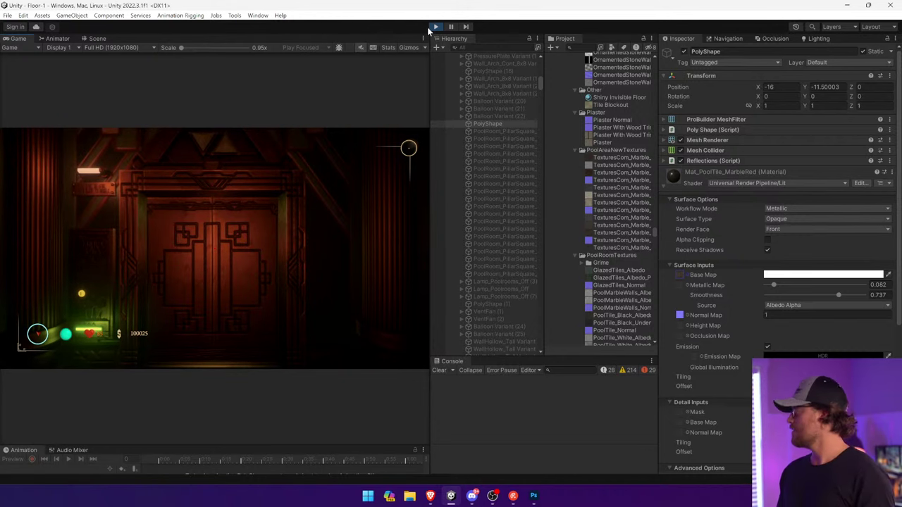
key("w")
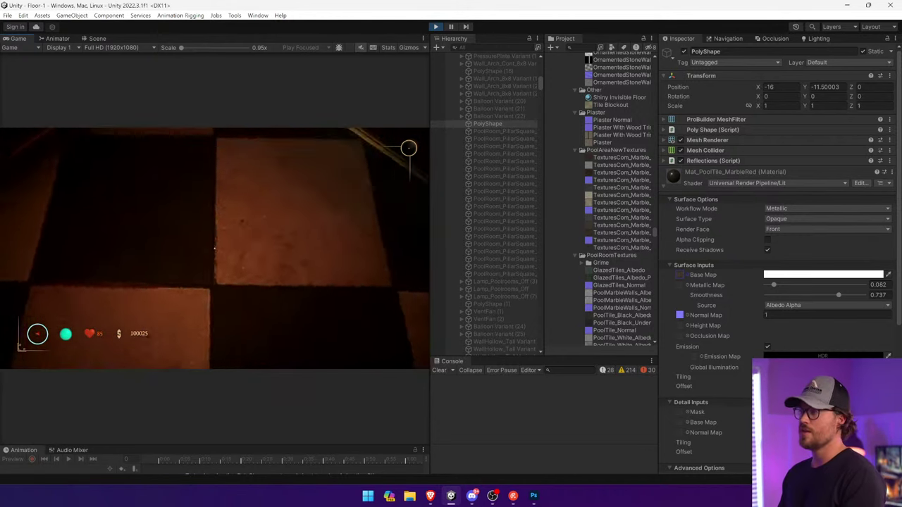
key("w")
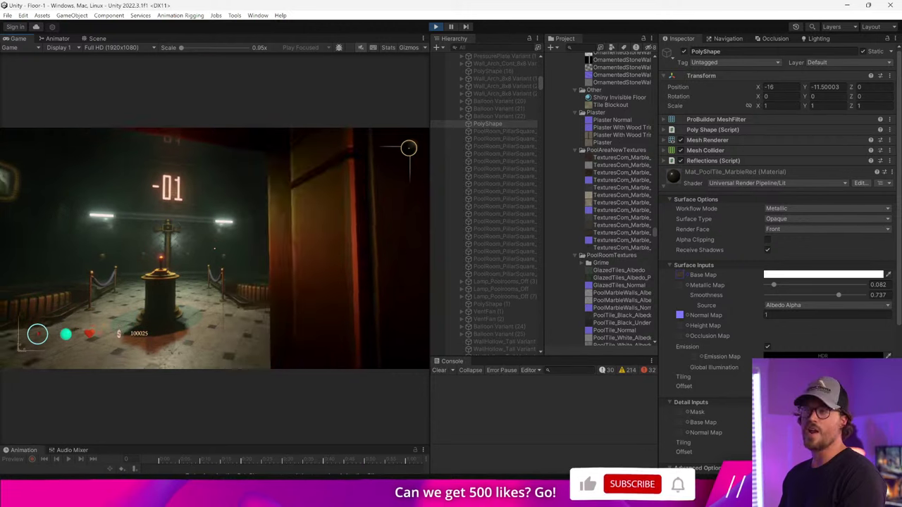
key("w")
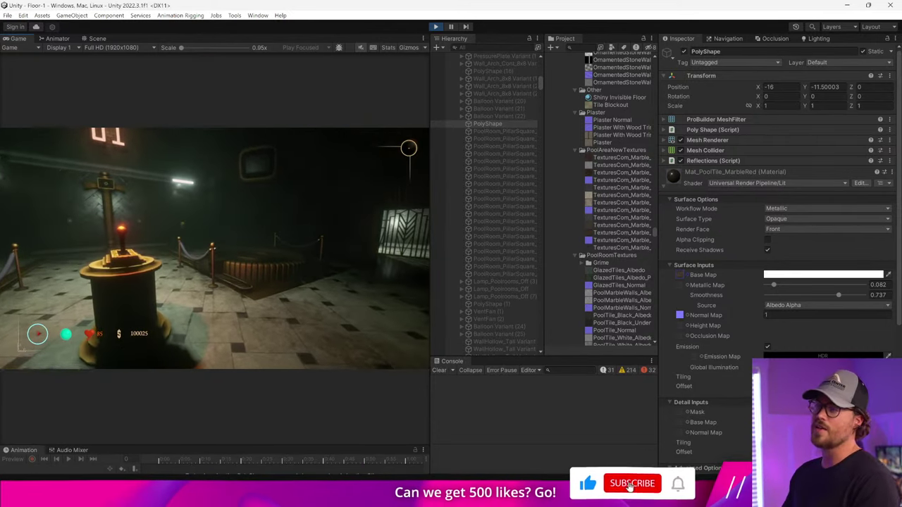
key("w")
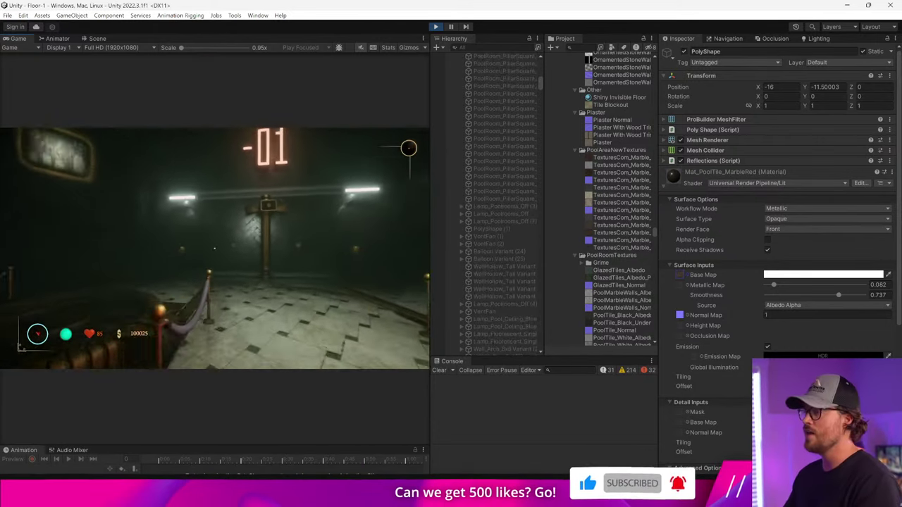
Walk around the -01 lobby and its lever pedestal to examine reflections on the checkered marble floor and dark walls
key("w")
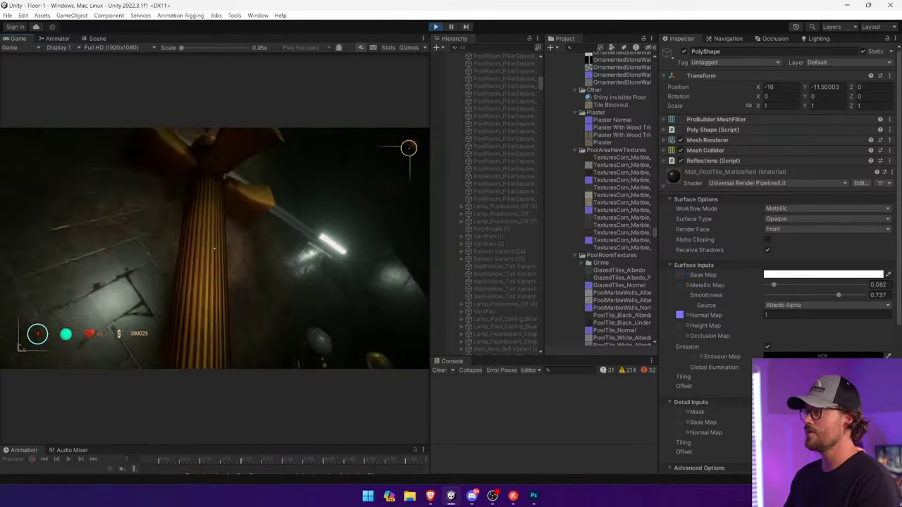
key("w")
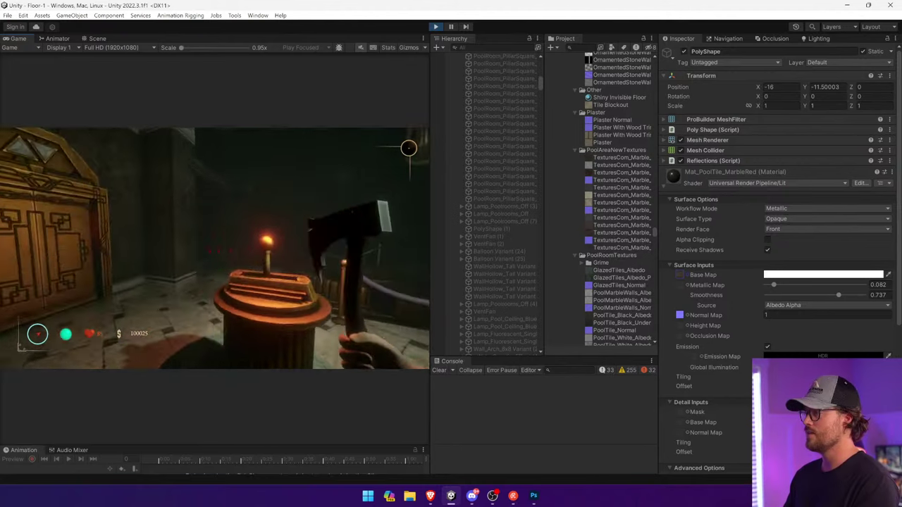
key("w")
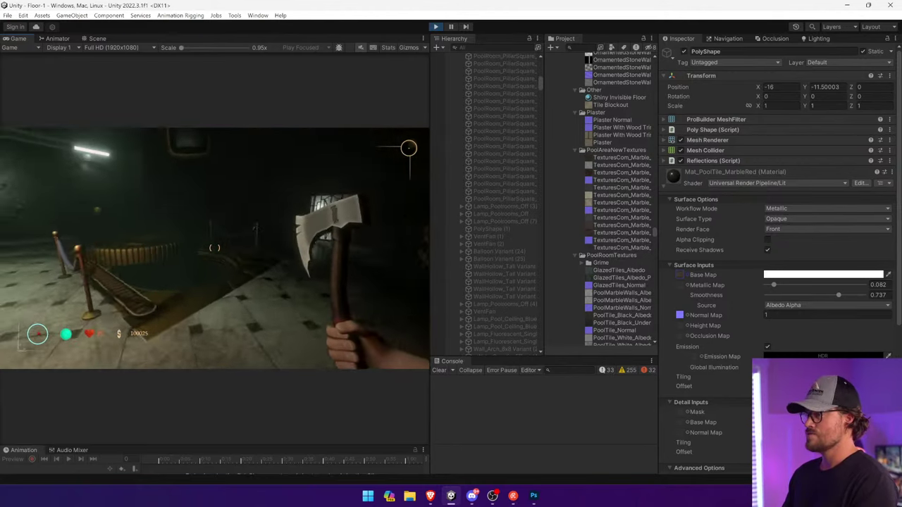
key("w")
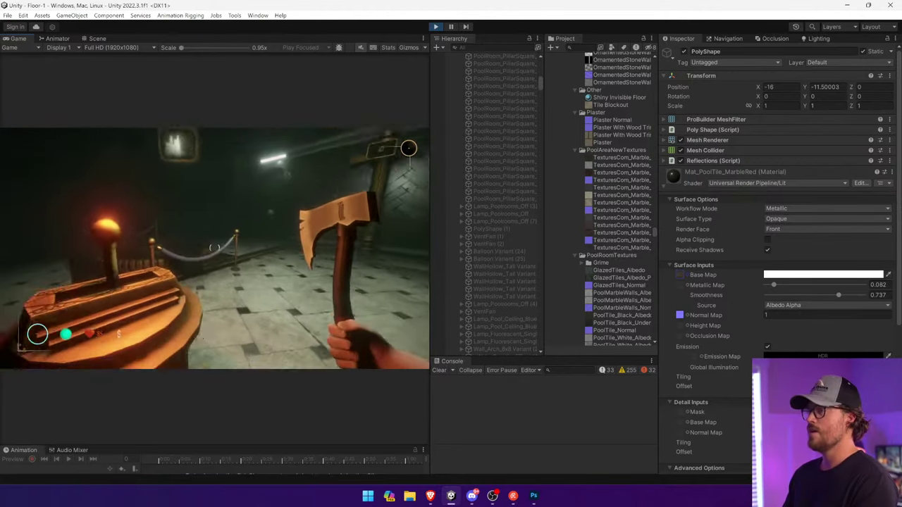
key("s")
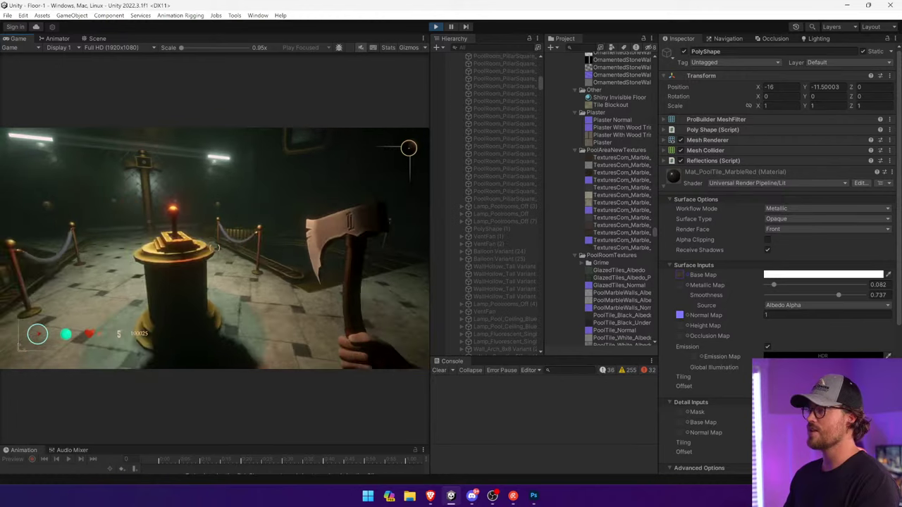
Walk through the green-lit aquarium hall to examine the marble pillars, tiled walls and floor reflections
key("w")
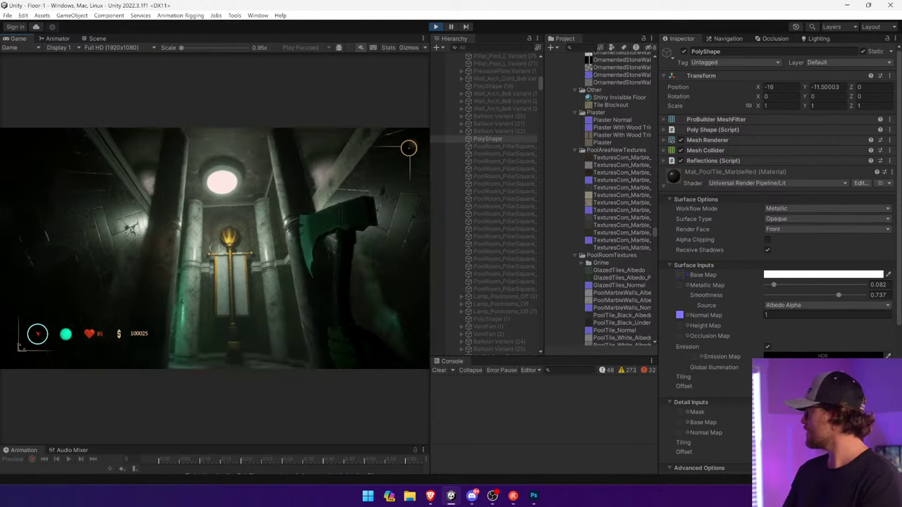
key("w")
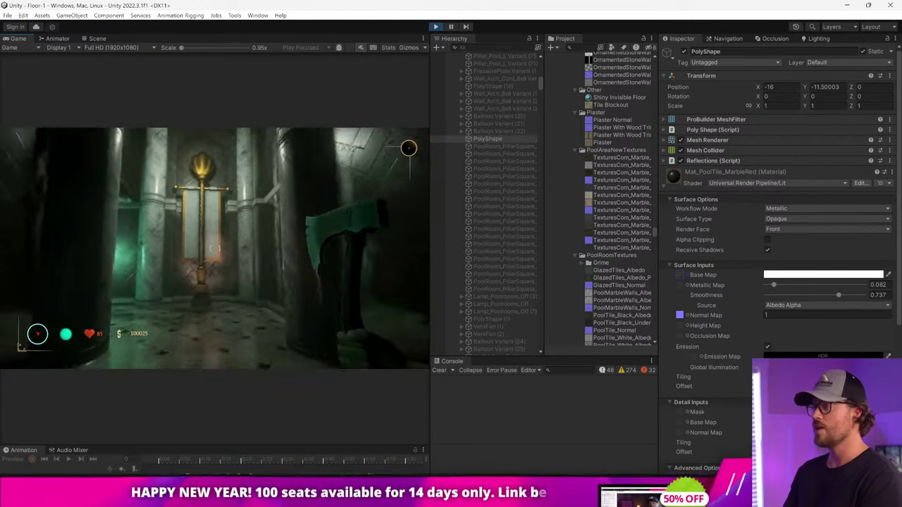
key("w")
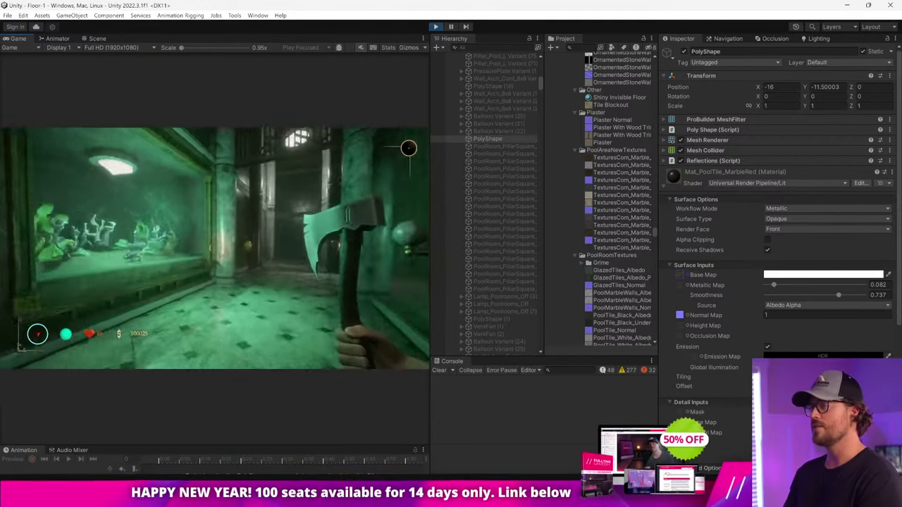
key("w")
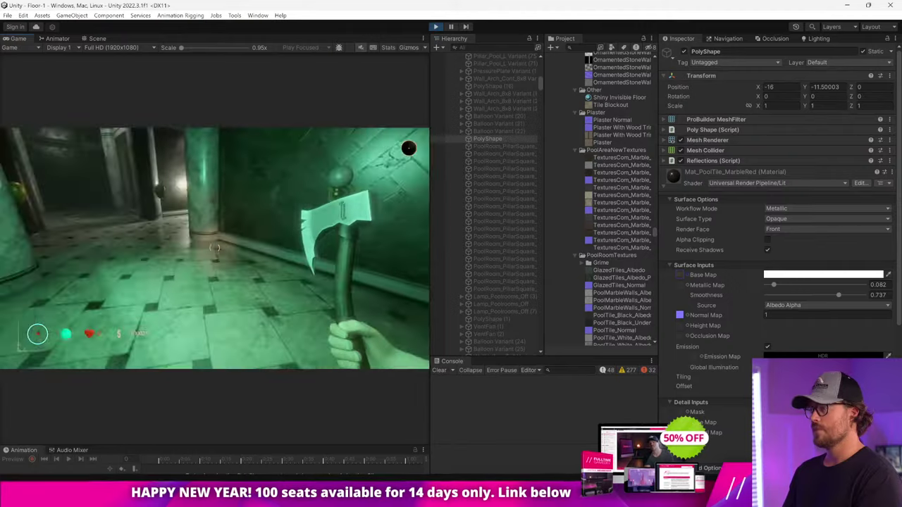
key("w")
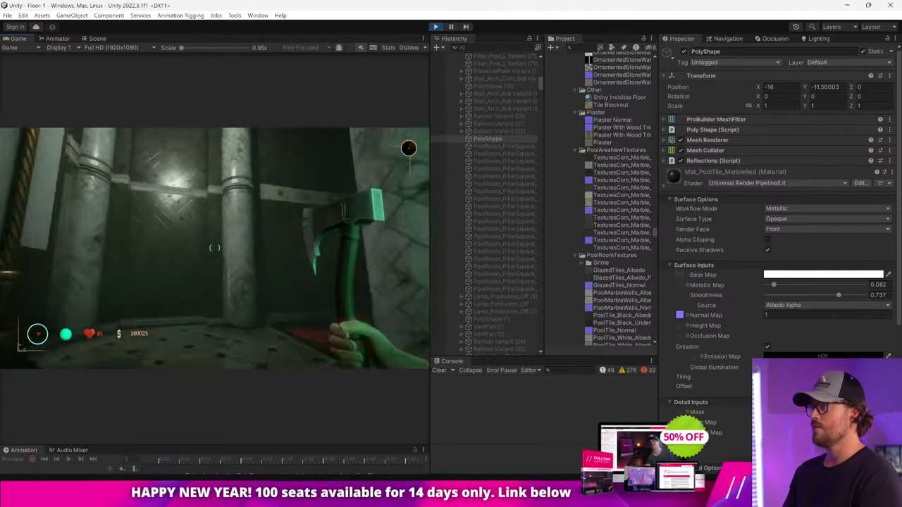
Walk past the pool to the gold-framed doorway and fire the shotgun at the enemy beyond it
key("w")
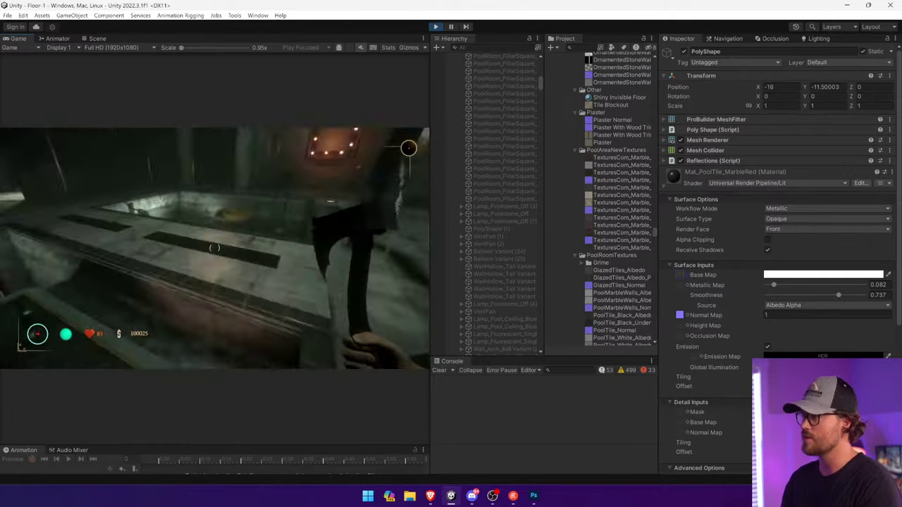
key("w")
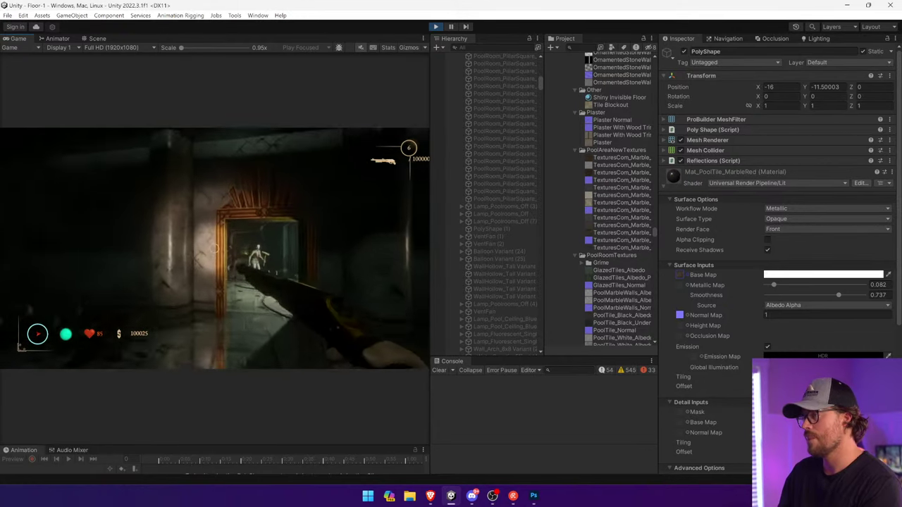
left_click(214, 248)
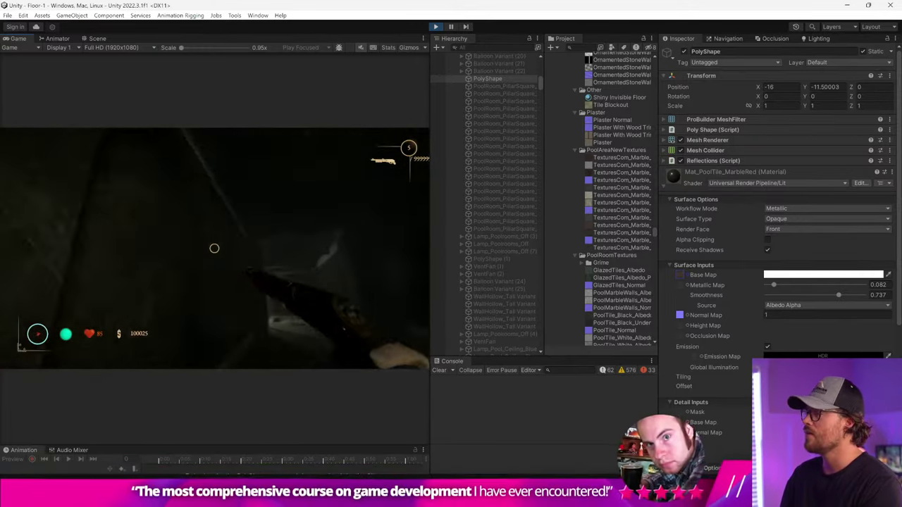
Walk along the railed walkway to the golden shell ornament and examine light reflections on the surrounding herringbone wall
key("w")
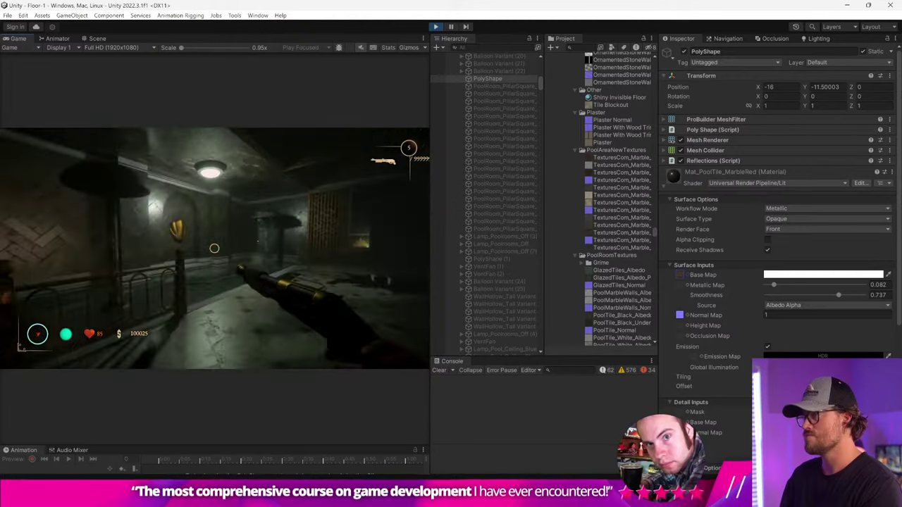
key("w")
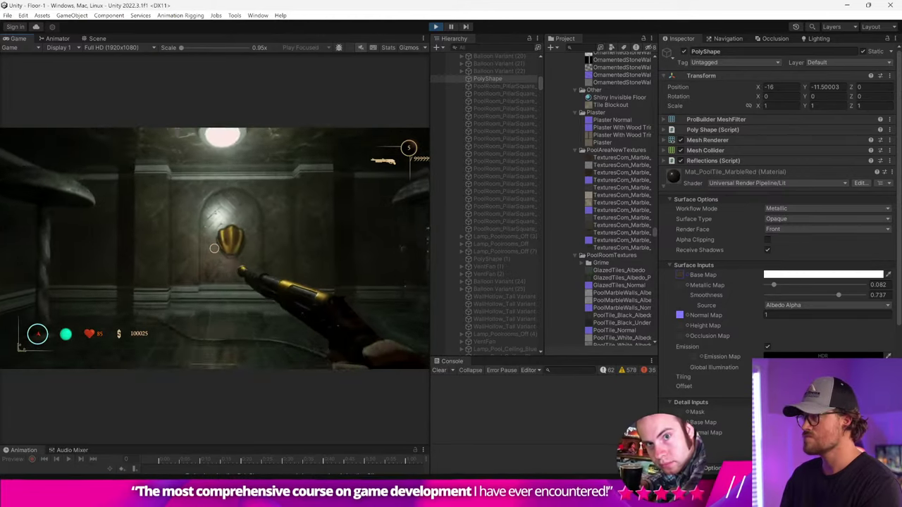
key("w")
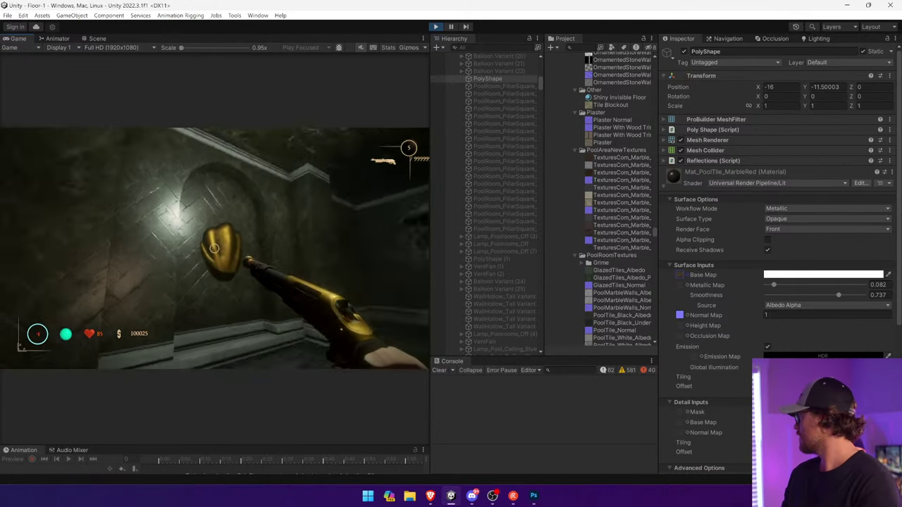
key("w")
key("w")
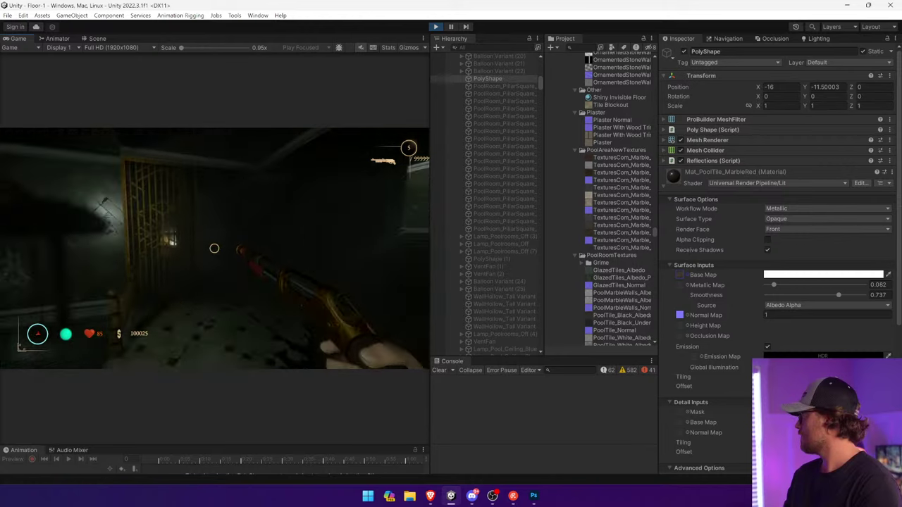
Walk past the gold lattice screen into the fire-lit room and examine its herringbone walls and stone fire pits
key("w")
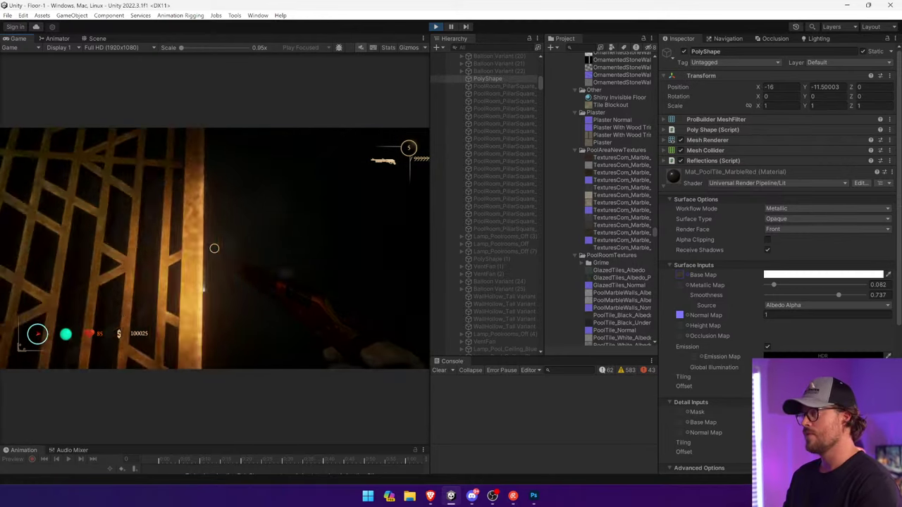
key("w")
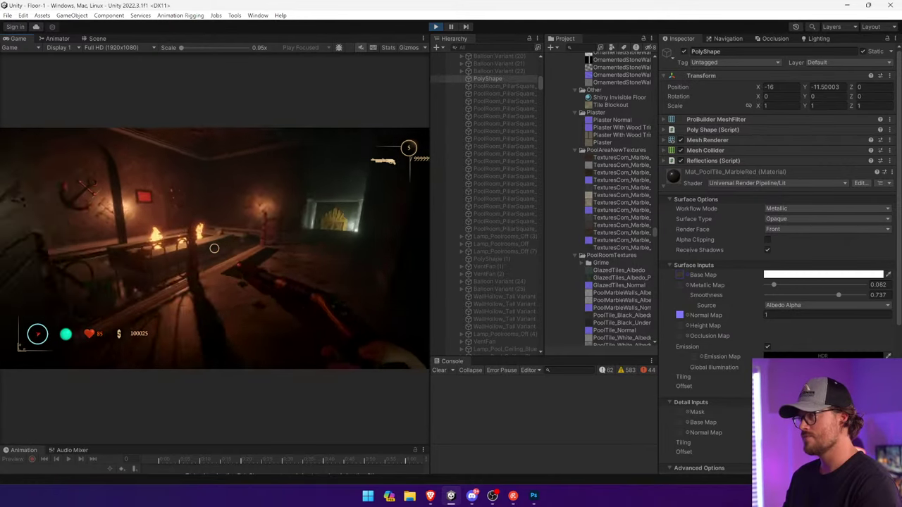
key("w")
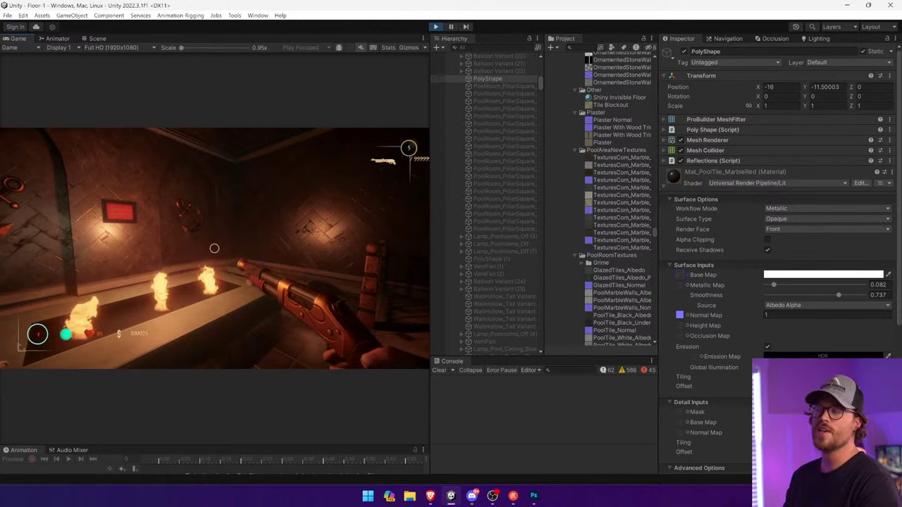
key("a")
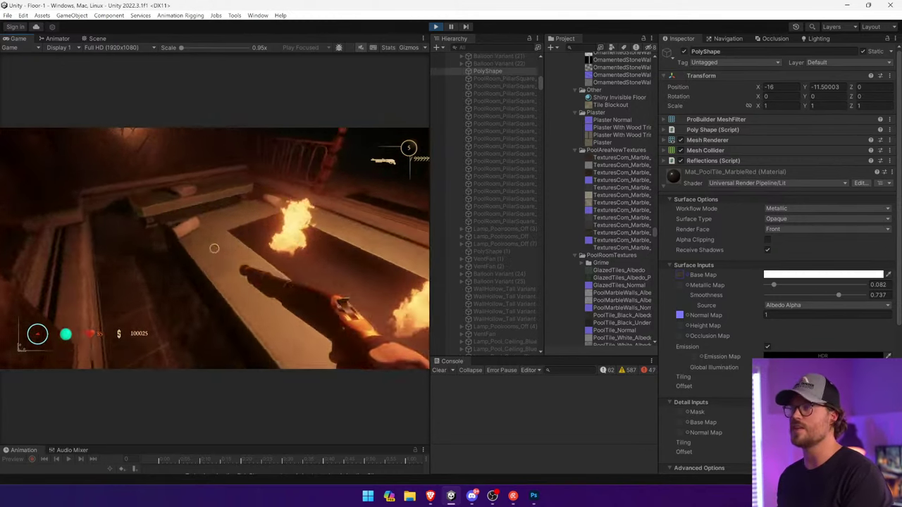
key("w")
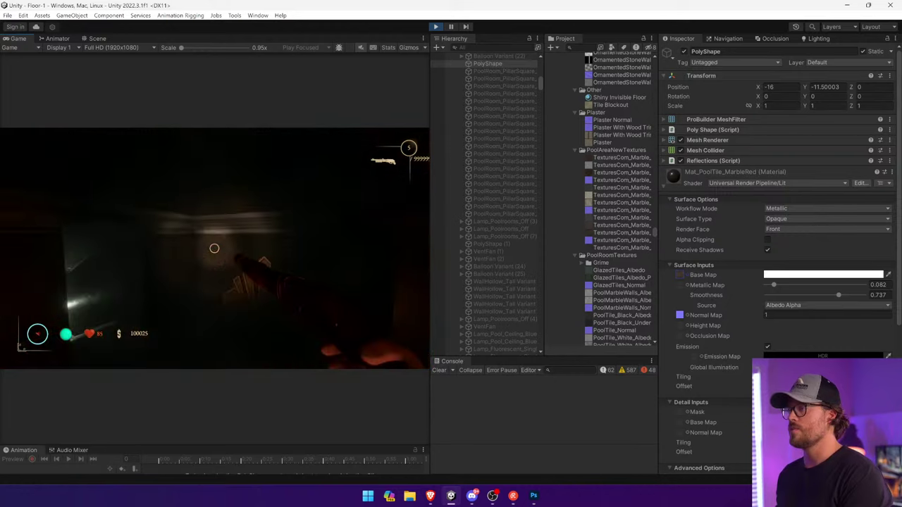
Compare the marble walls around the golden double doors with the fire-lit room under different lighting
key("w")
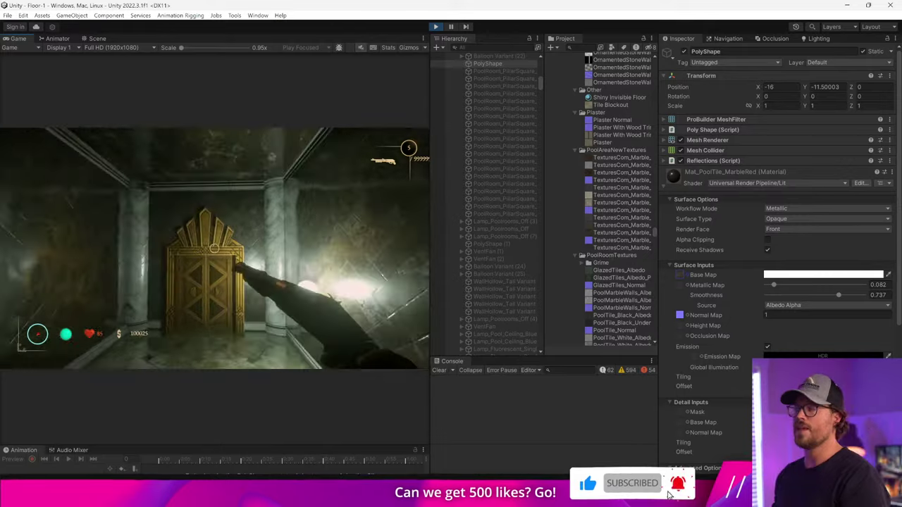
key("f")
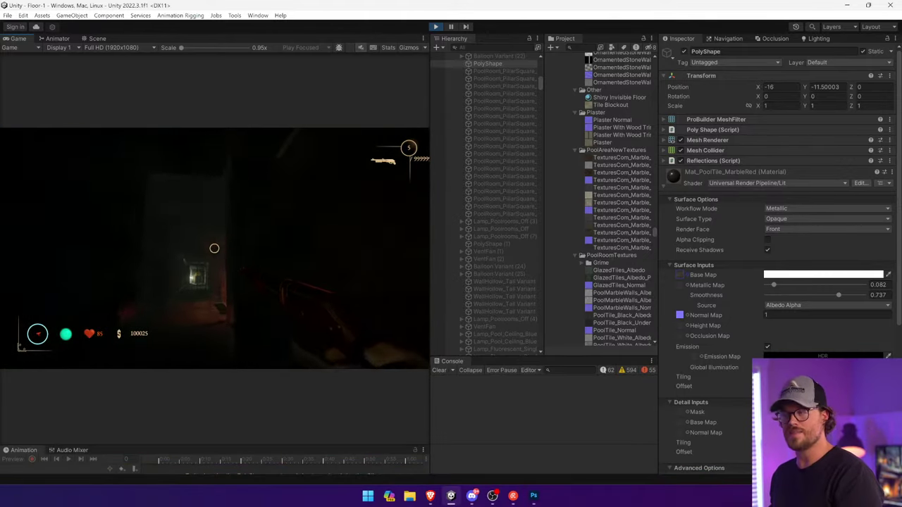
key("w")
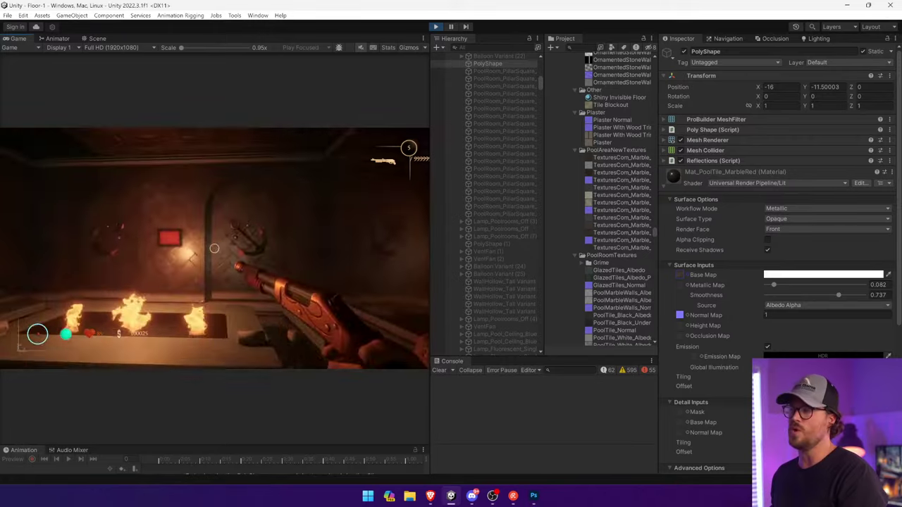
key("w")
key("w")
Zap the slatted vent with electricity and move through the wooden passage to examine its panelling
key("q")
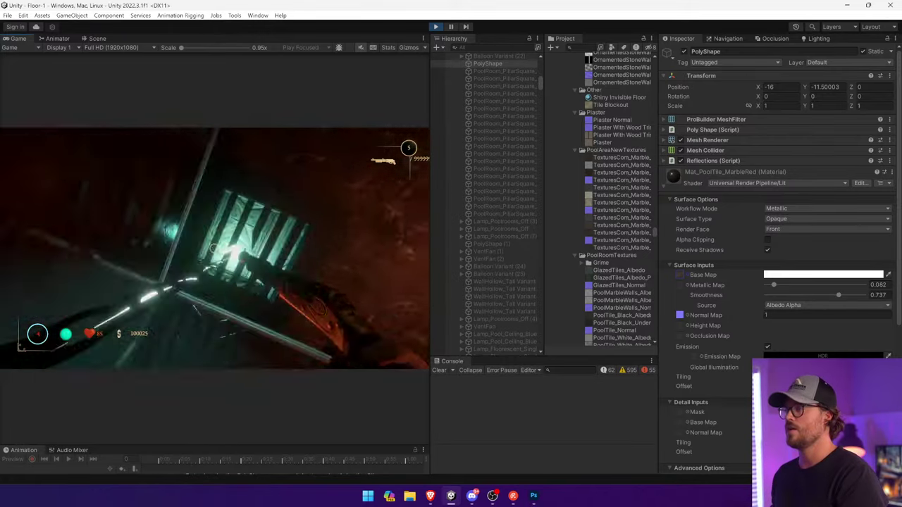
key("w")
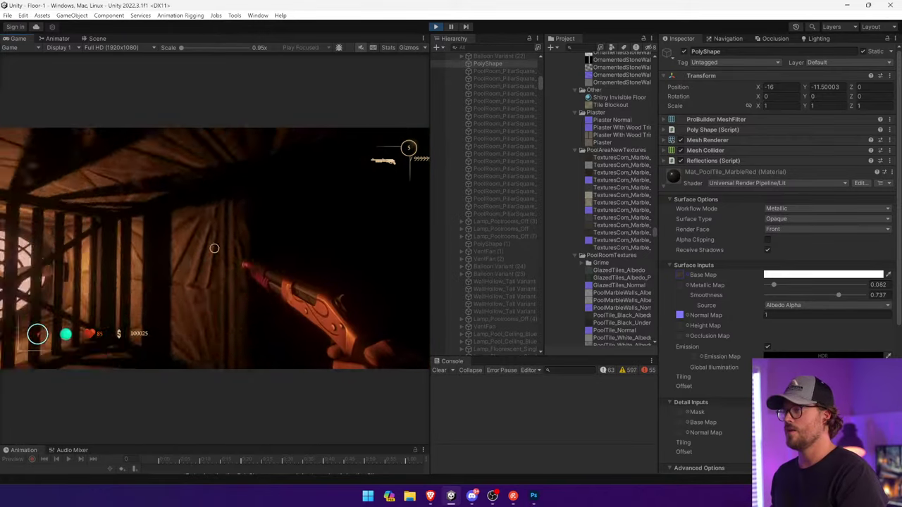
key("w")
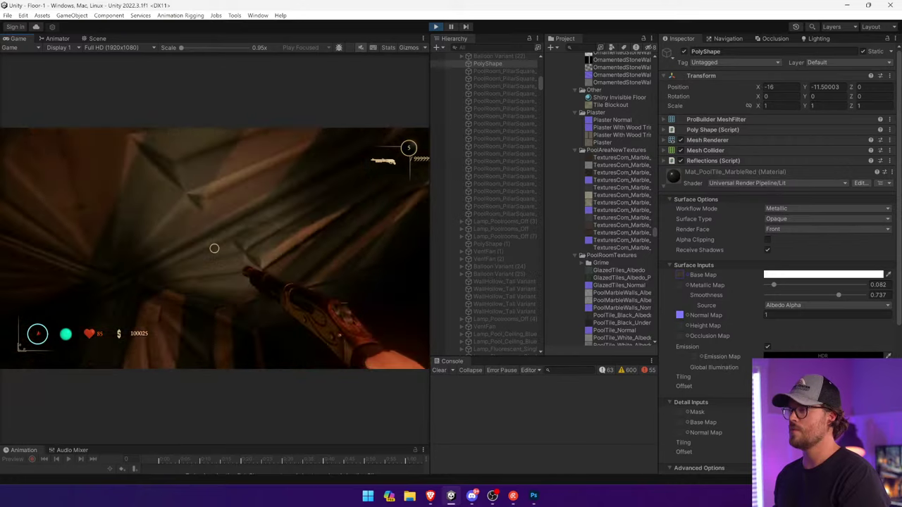
key("w")
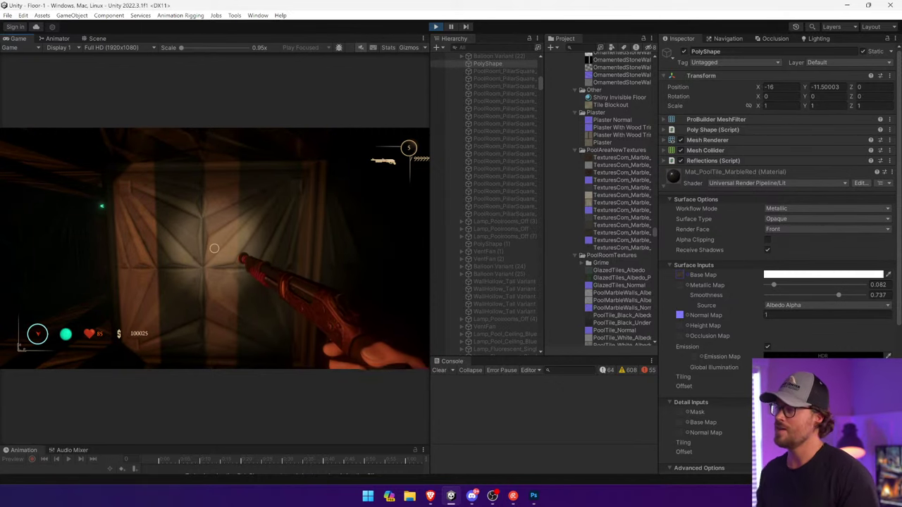
key("w")
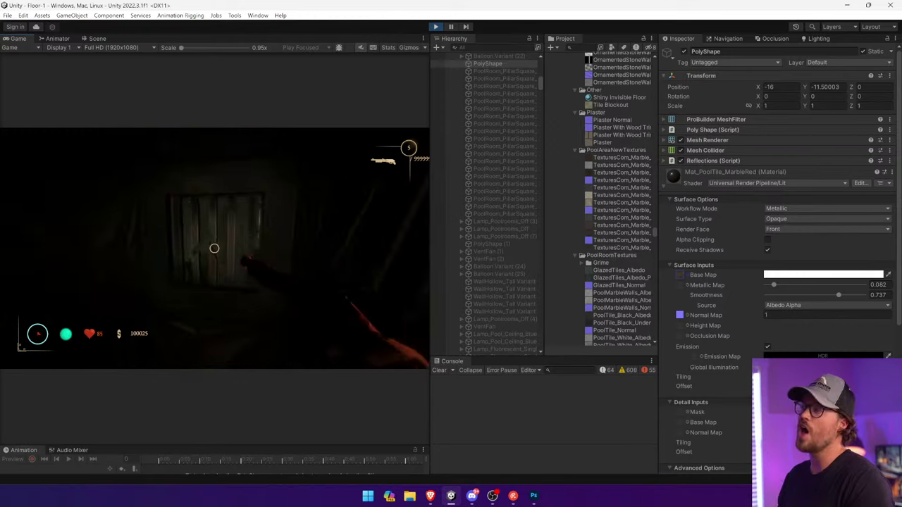
Shoot through the slatted door, enter the dark pillared room and fire at the attacking enemy
left_click(214, 248)
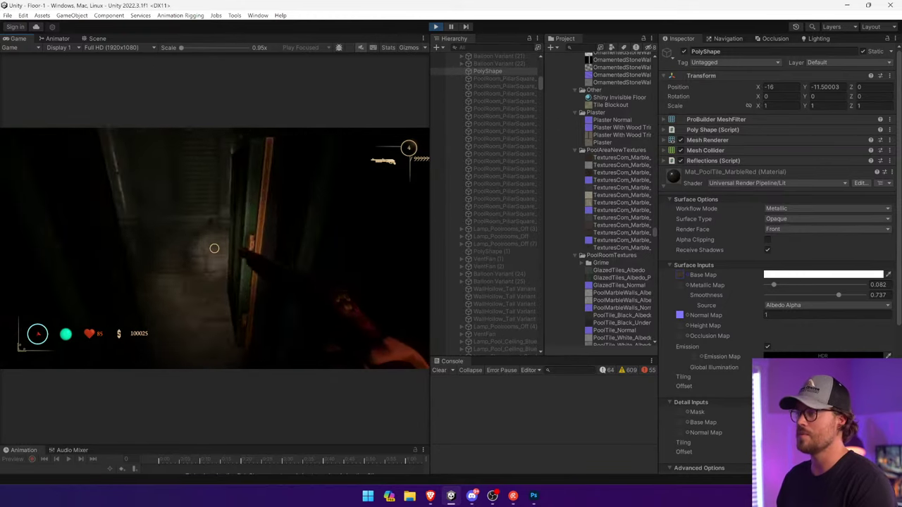
key("w")
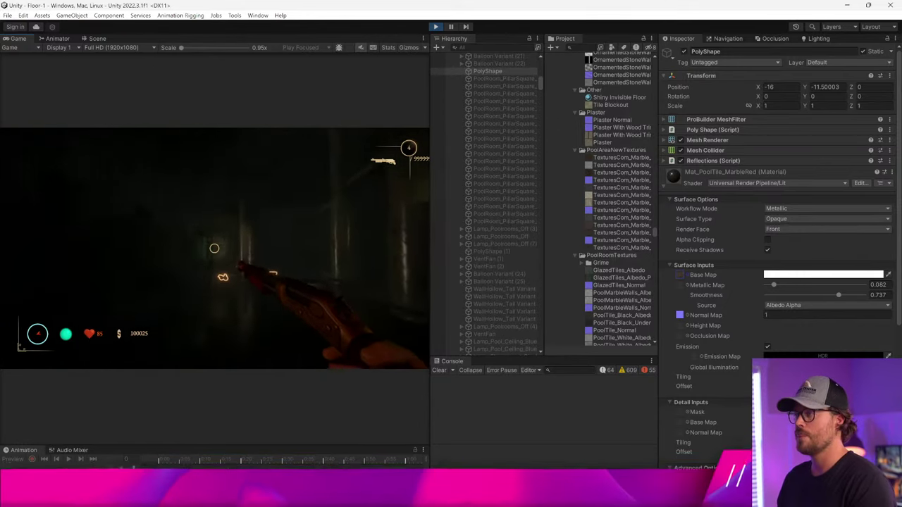
key("w")
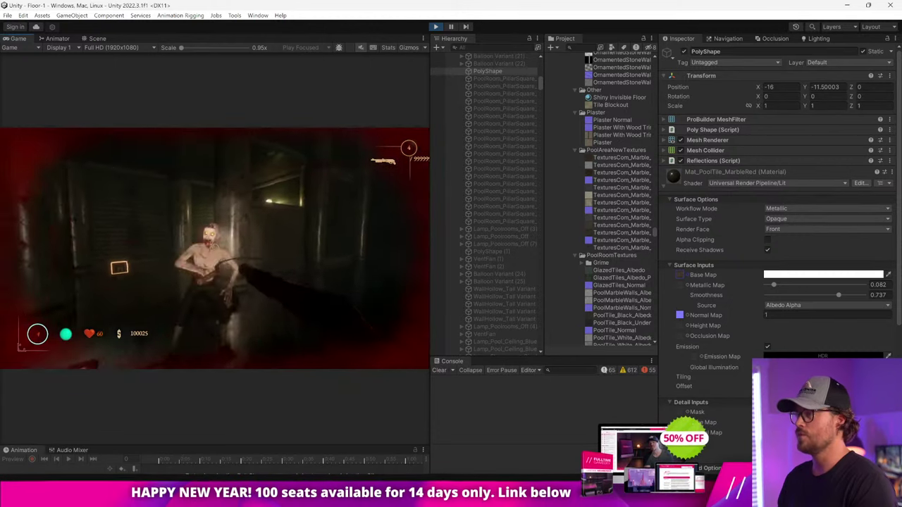
left_click(215, 248)
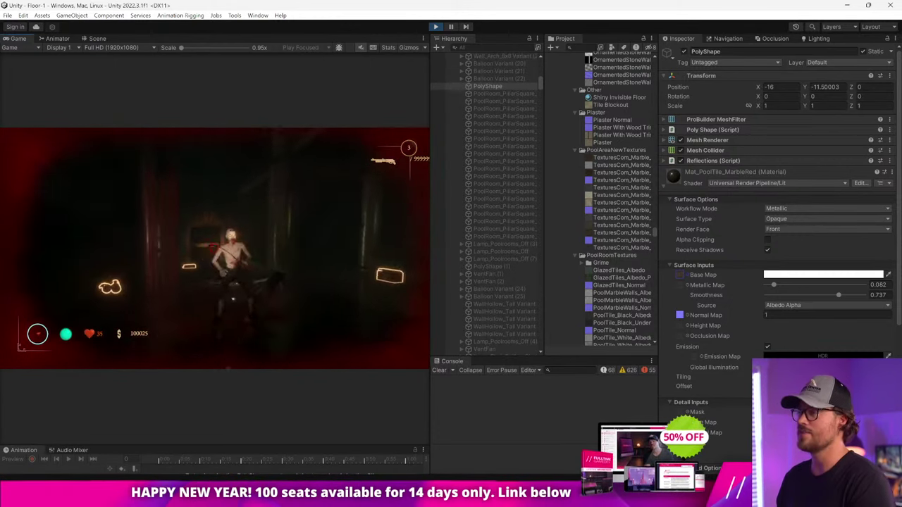
left_click(215, 248)
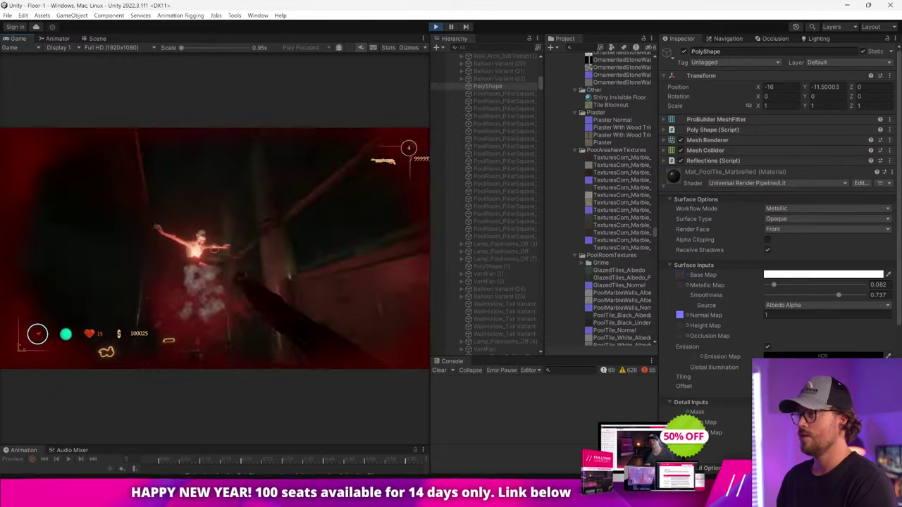
Shoot the attacking enemy in the dark pillared room and collect the ammo left on the floor
left_click(214, 248)
left_click(215, 248)
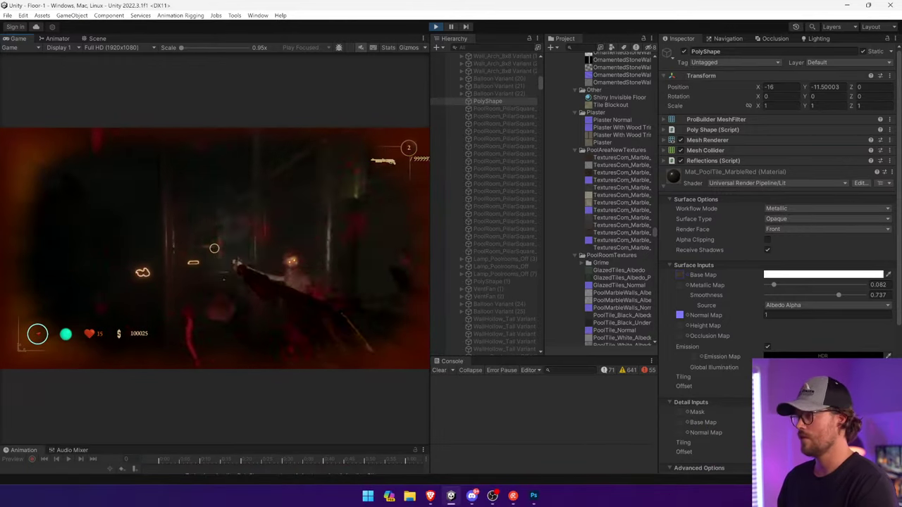
key("w")
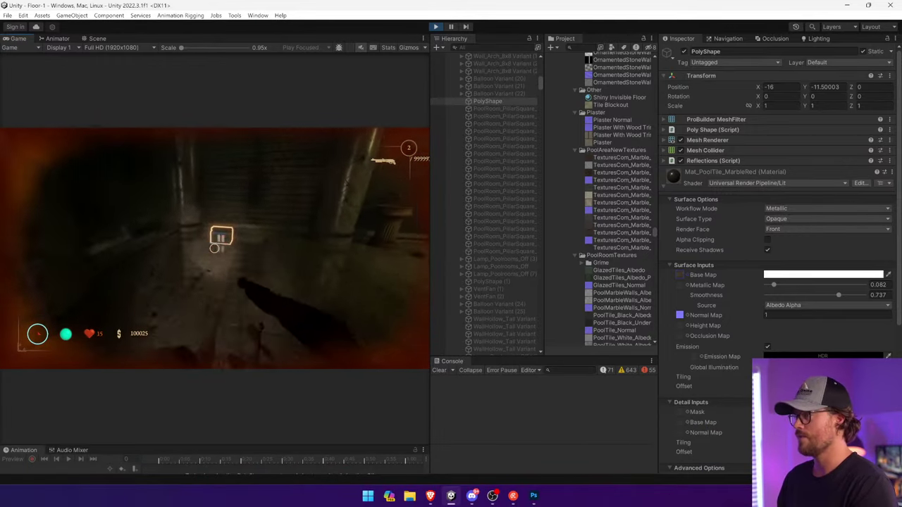
key("e")
key("w")
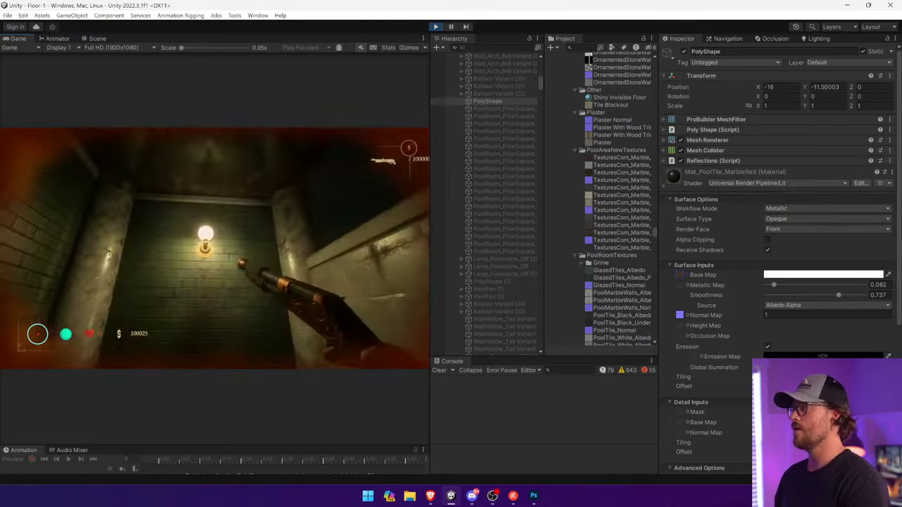
Walk into the bathroom area and examine its green brick wall, stone tile walls and marble pillars
key("w")
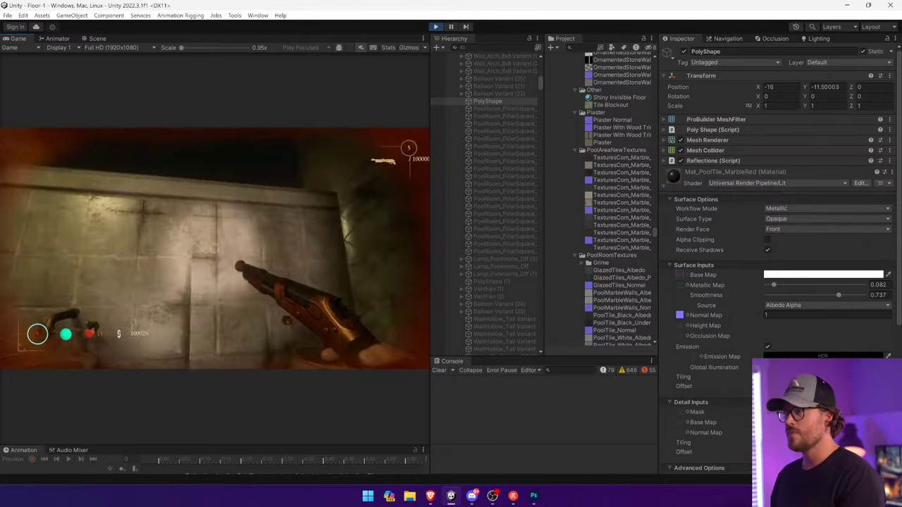
key("s")
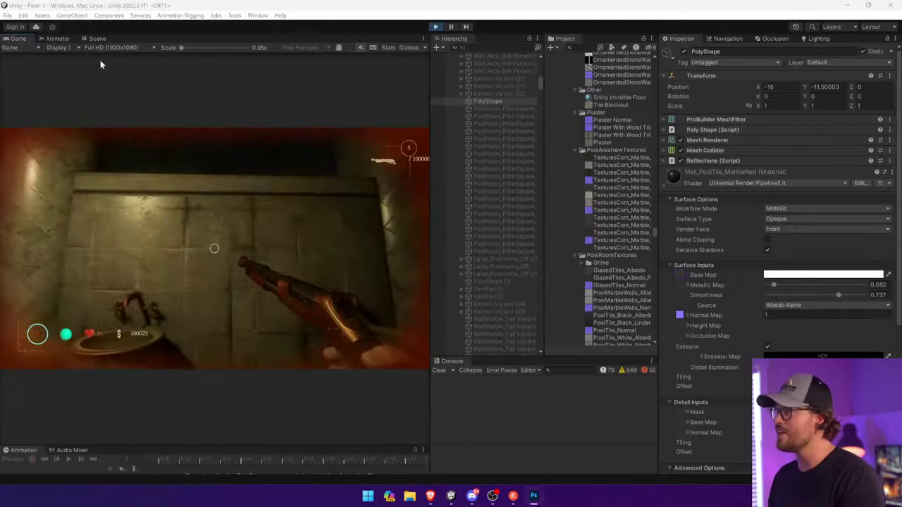
left_click(98, 39)
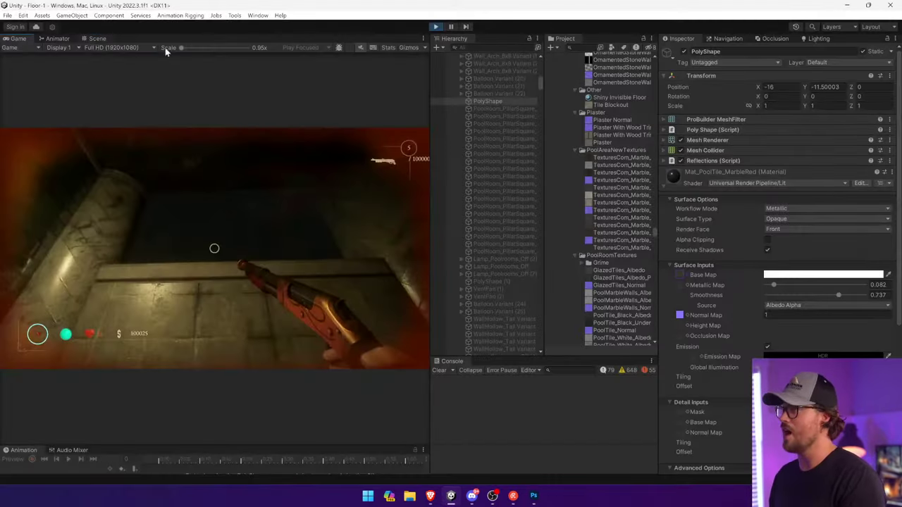
left_click(18, 39)
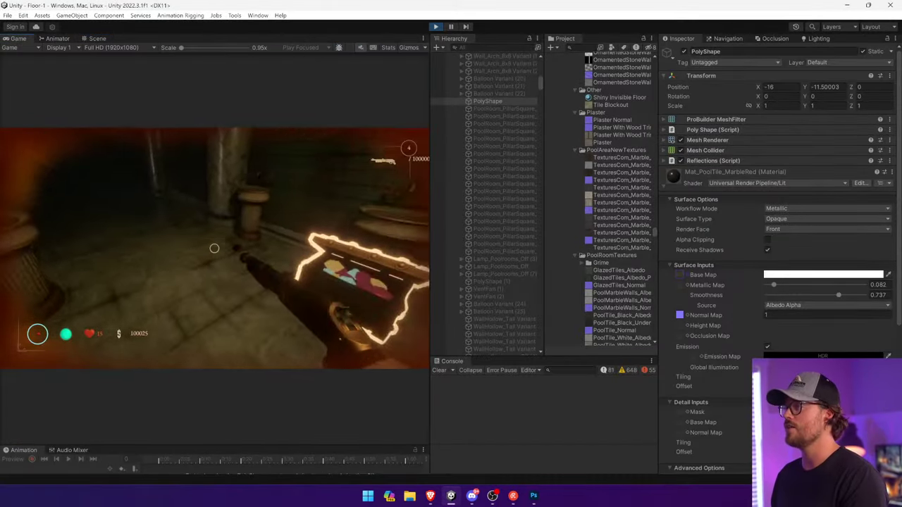
key("w")
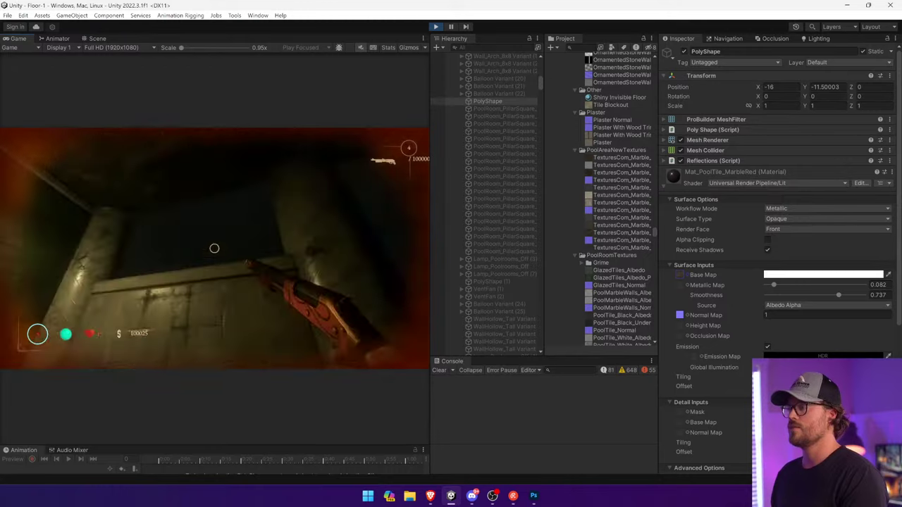
Search the hierarchy for "controll" and frame the player Controller object in the Scene view
key("alt+Tab")
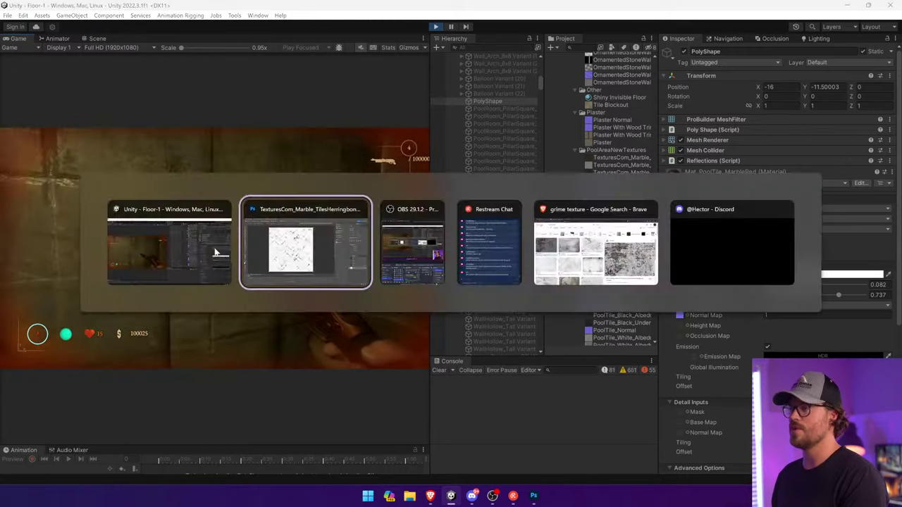
key("alt+Tab")
left_click(98, 39)
right_click_drag(141, 107, 329, 145)
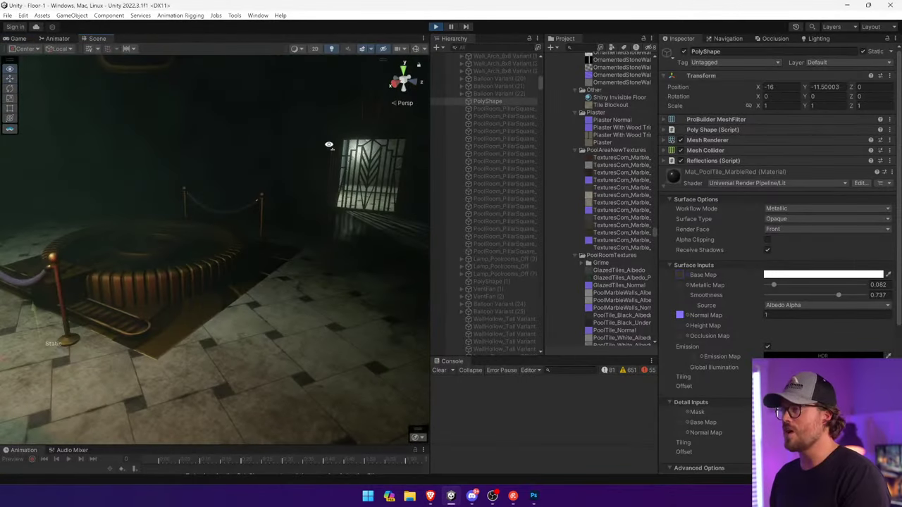
left_click(483, 47)
type("controll")
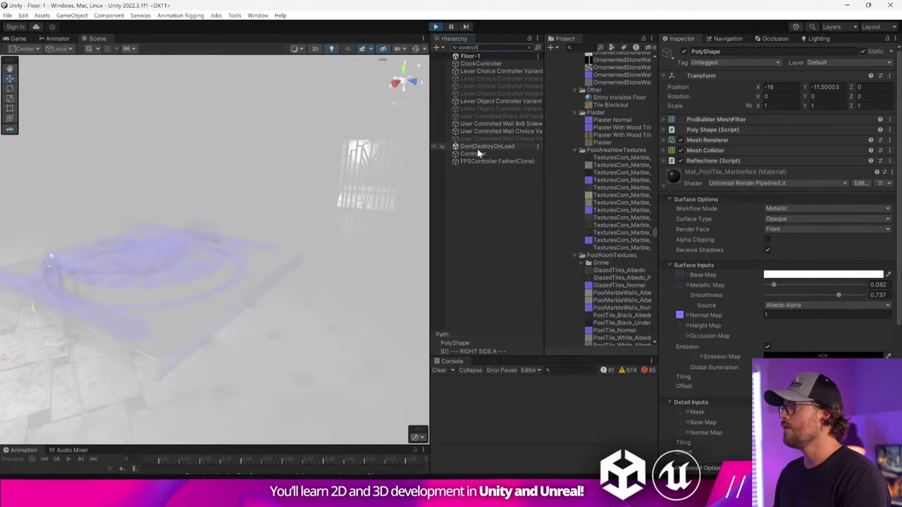
double_click(471, 153)
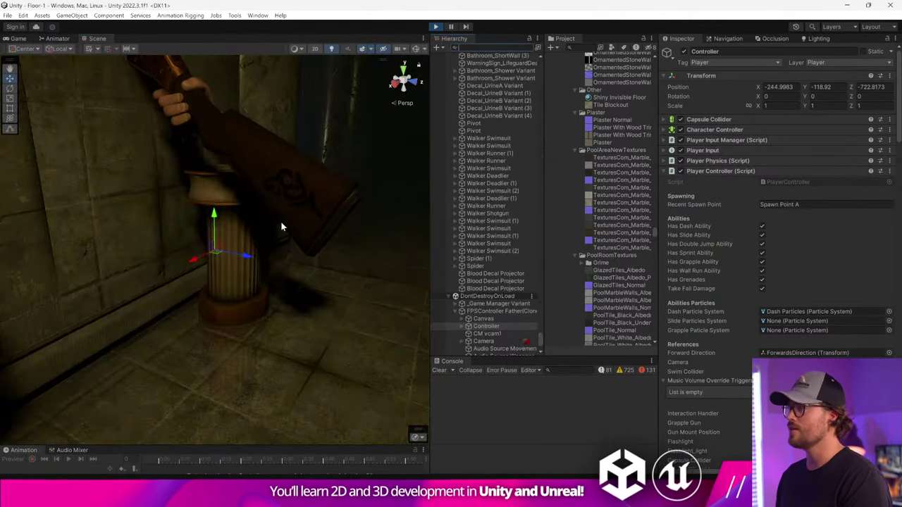
Select the bathroom's short tiled wall beside the sink and check which materials it uses
right_click_drag(244, 208, 169, 148)
left_click(200, 159)
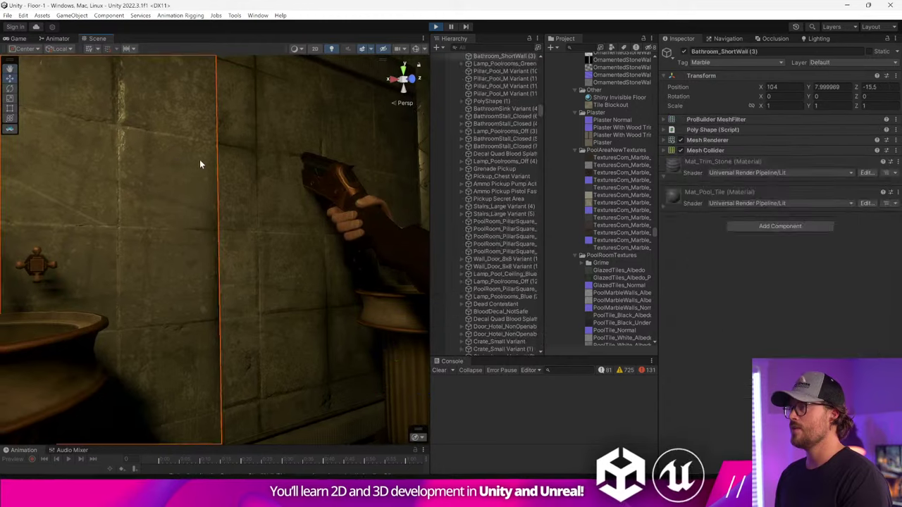
right_click_drag(255, 156, 322, 219)
left_click(225, 183)
left_click(156, 187)
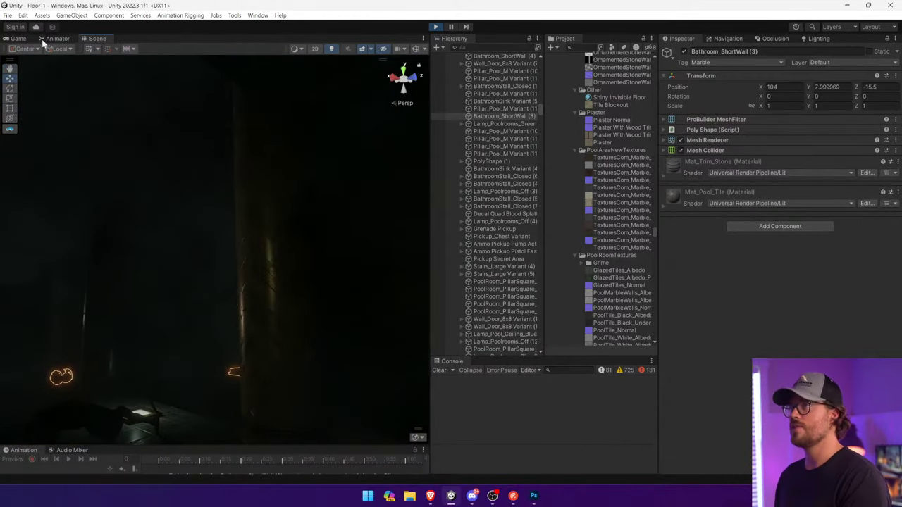
Return to the running game and walk through the dark room to the green door, collecting the pistol ammo
left_click(21, 39)
left_click(118, 173)
key("w")
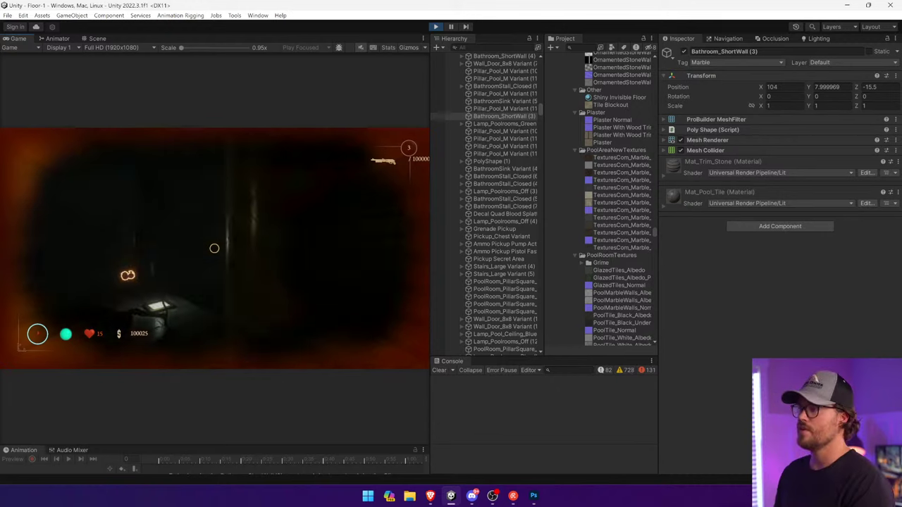
key("w")
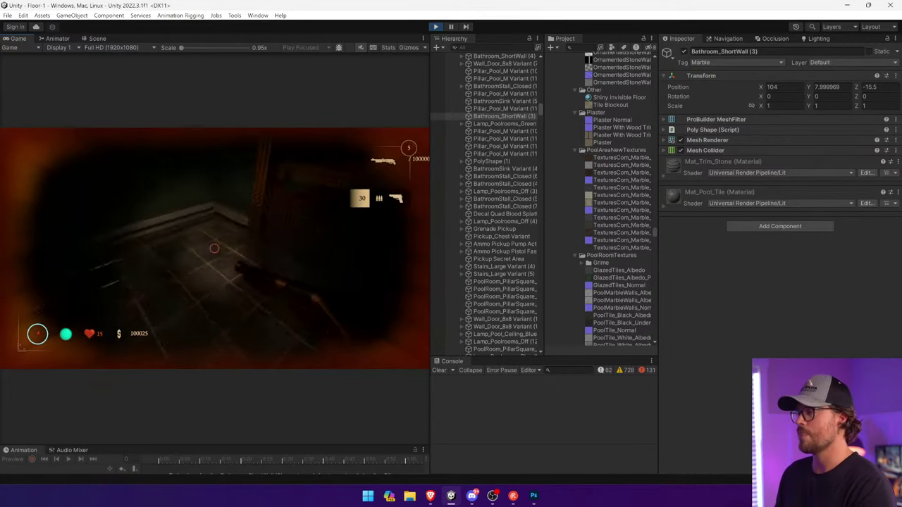
key("w")
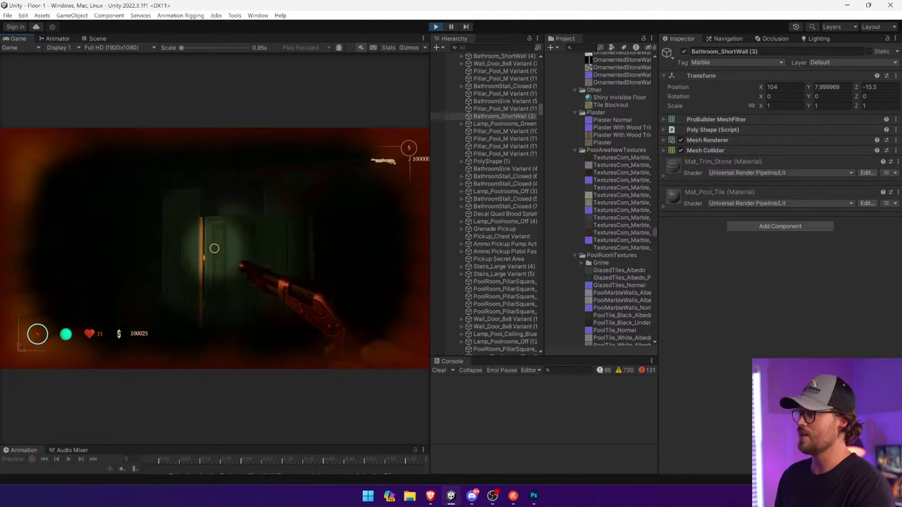
Walk back past the marble pillars and examine the ornamented ceiling above the bathroom stalls
key("w")
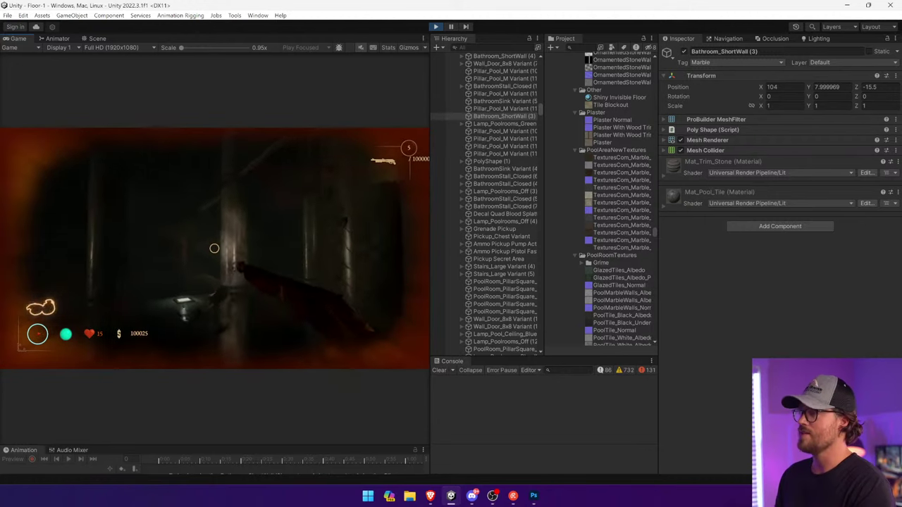
key("w")
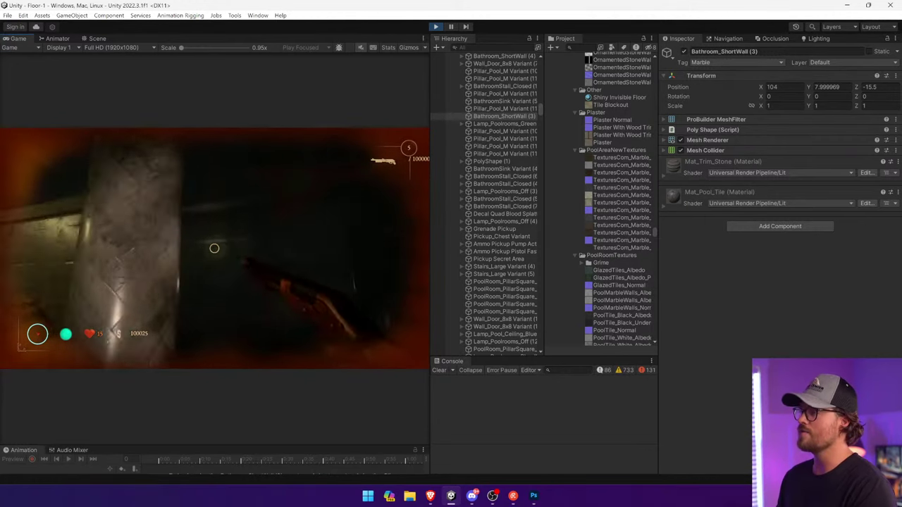
key("w")
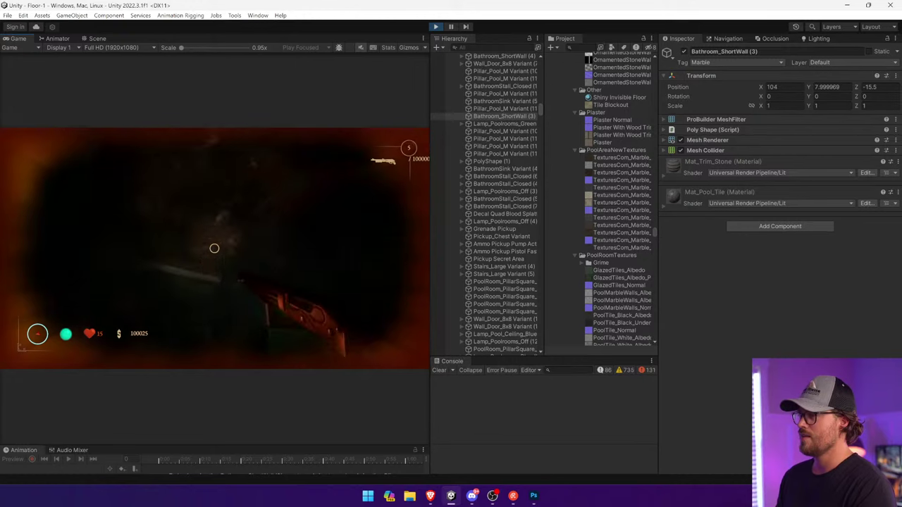
key("w")
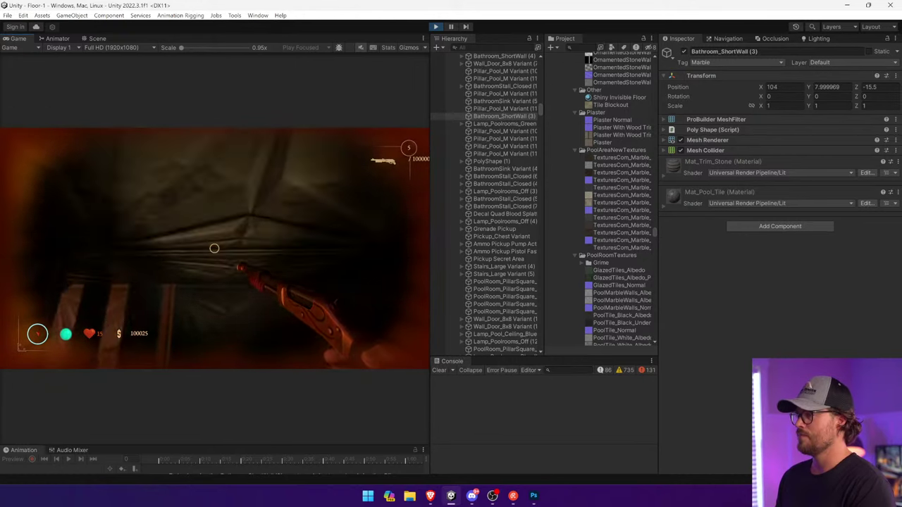
Search the hierarchy for "control", frame the player Controller in the Scene view and clear the search
key("alt+Tab")
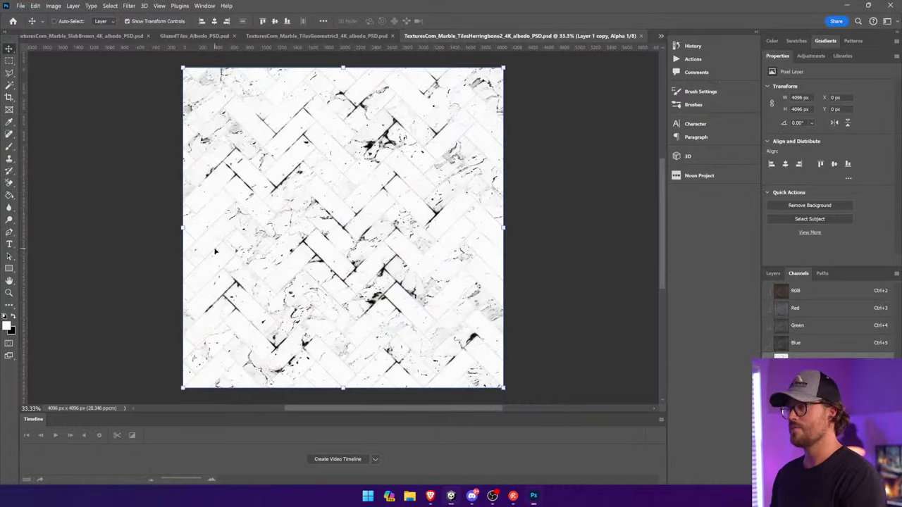
key("alt+Tab")
left_click(97, 39)
left_click(491, 47)
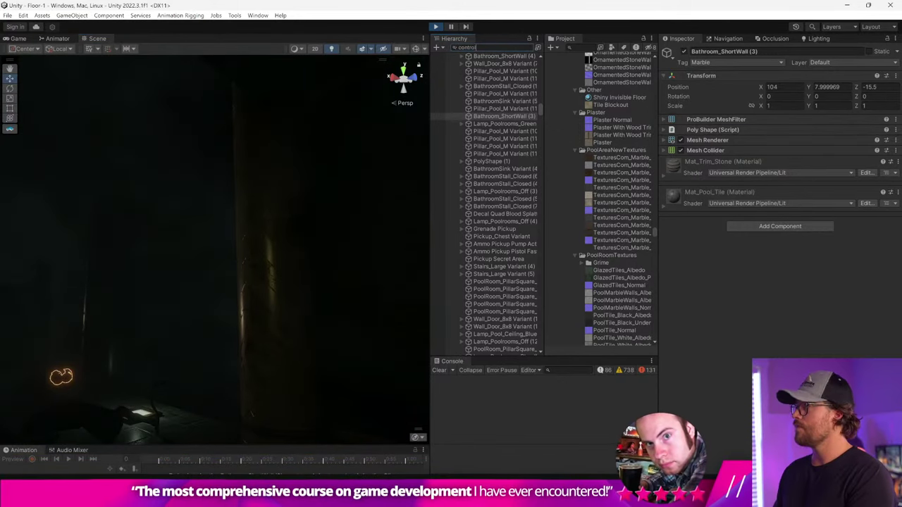
type("control")
left_click(473, 153)
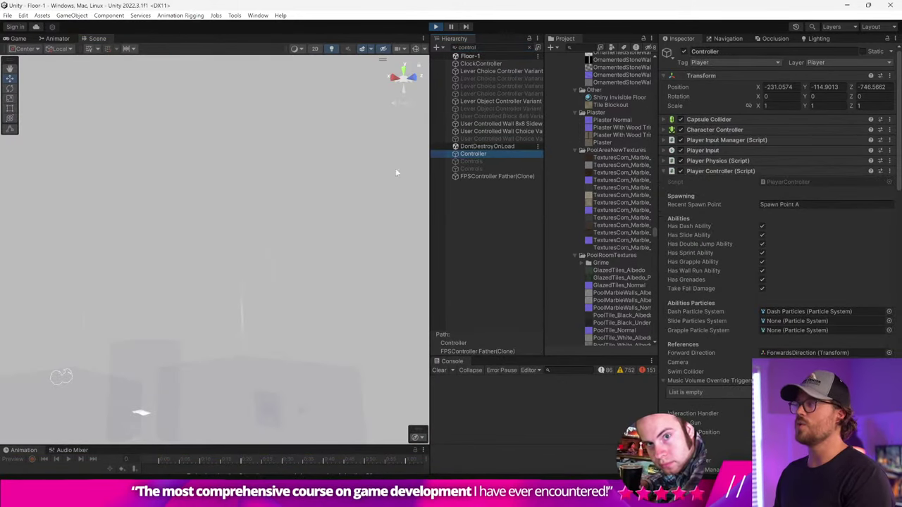
key("f")
left_click(530, 47)
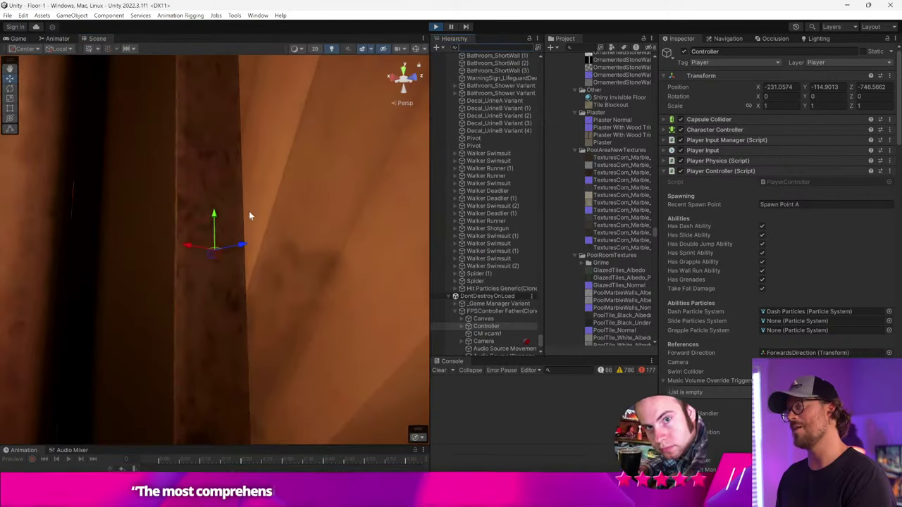
Select the ornamented ceiling mesh in the Scene view and open its material's base map texture in Photoshop
right_click_drag(248, 215, 354, 212)
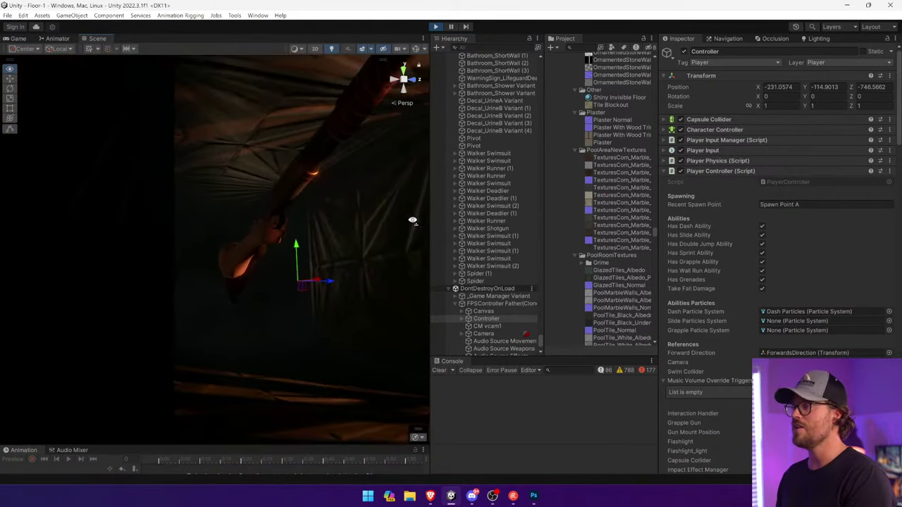
left_click(354, 211)
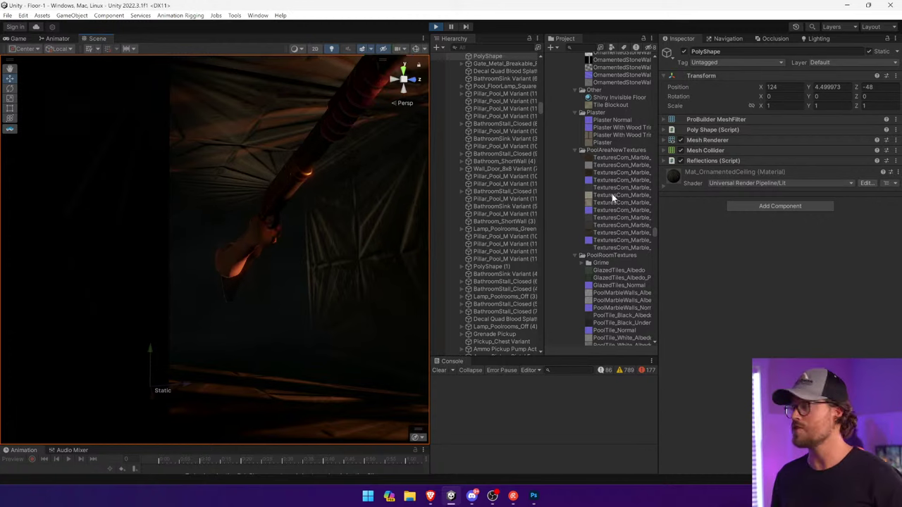
left_click(680, 176)
left_click(682, 275)
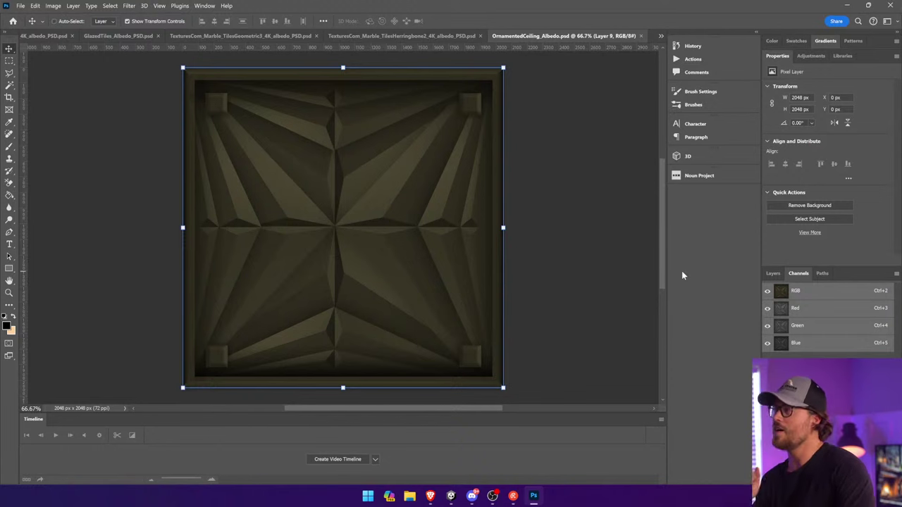
Switch to the TexturesCom_Marble_TilesGeometric3_4K_albedo_PSD document and show its layers
left_click(441, 36)
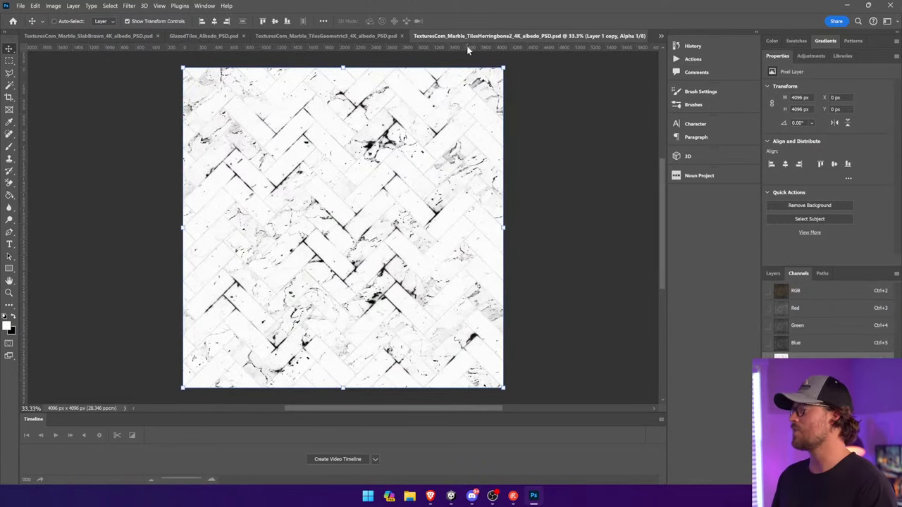
left_click(331, 36)
left_click(772, 274)
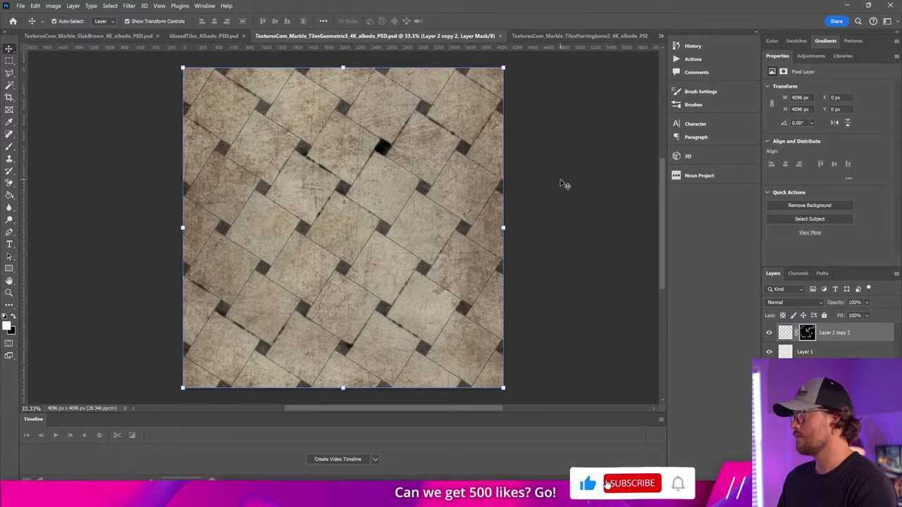
Close all open documents without saving changes and reopen OrnamentedCeiling_Albedo.psd from the recent files
left_click(661, 36)
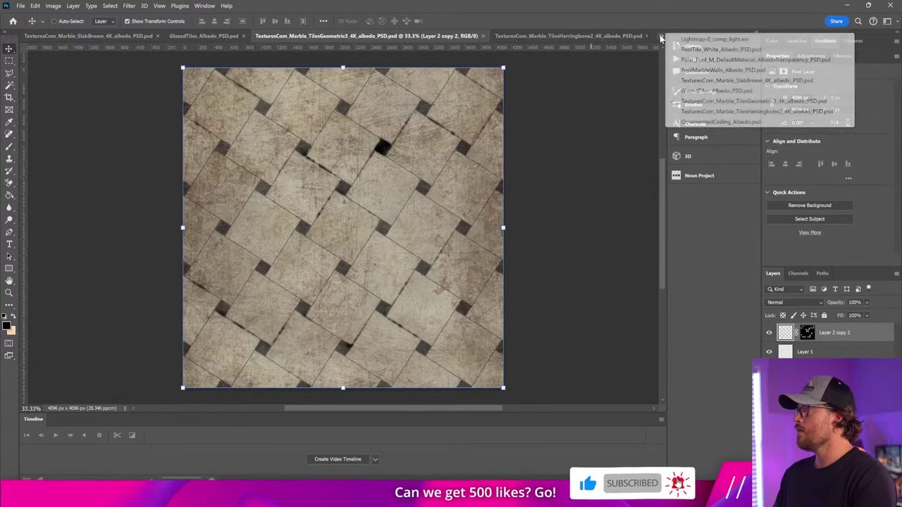
right_click(551, 35)
left_click(575, 60)
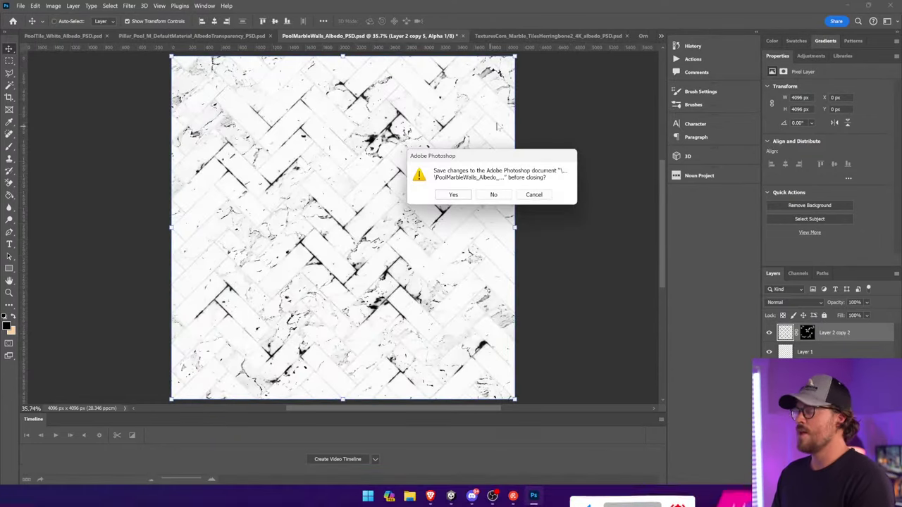
left_click(494, 201)
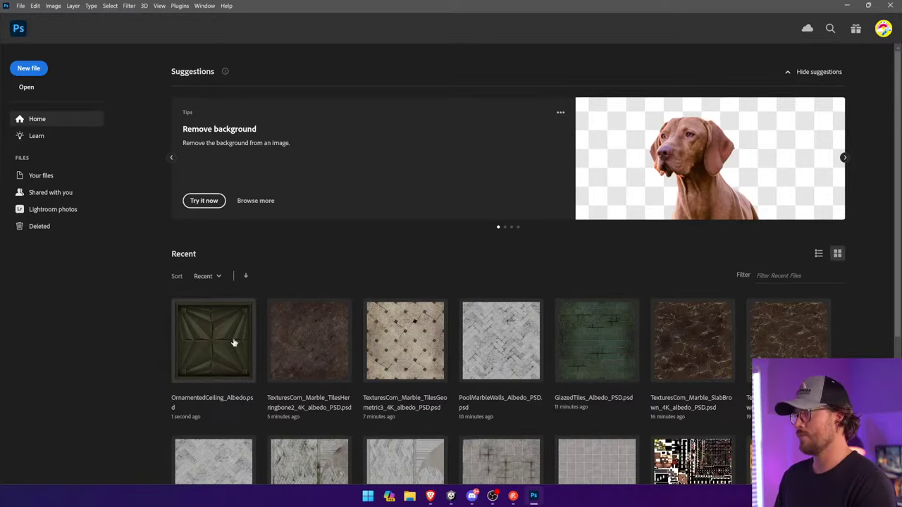
left_click(234, 343)
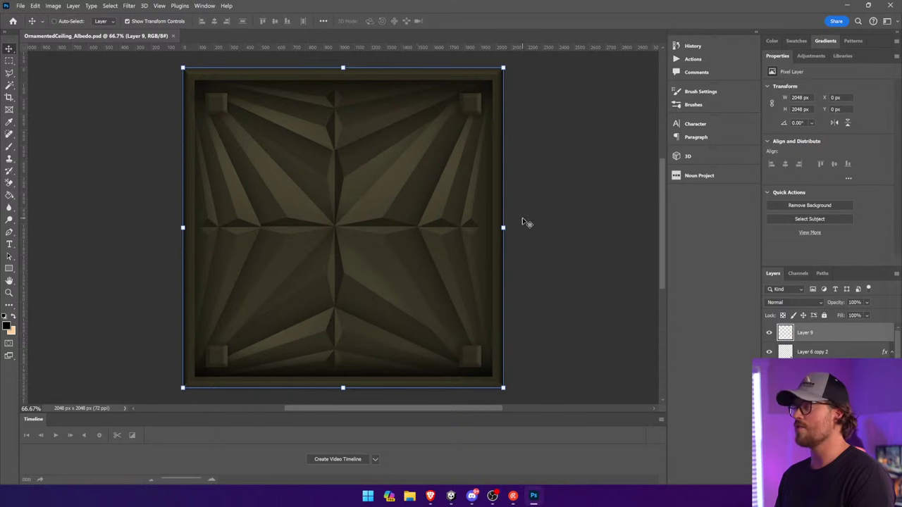
Paste the rust texture as a new layer, scale it to cover the whole canvas, and set its blend mode to Overlay
key("ctrl+v")
left_click_drag(407, 273, 554, 387)
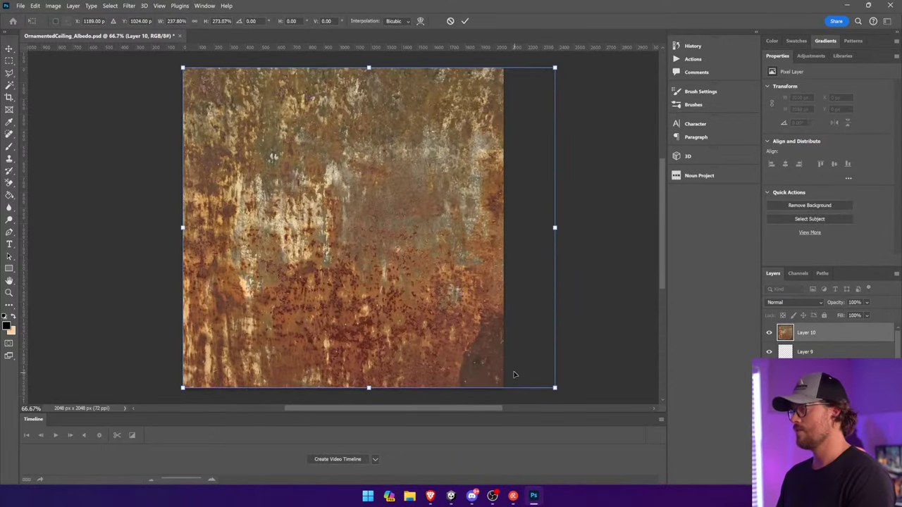
left_click(788, 303)
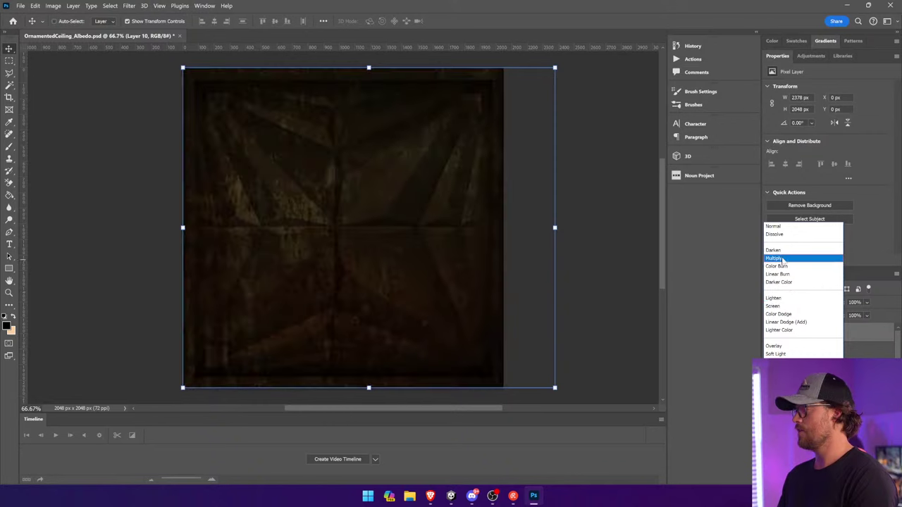
left_click(782, 261)
left_click(781, 301)
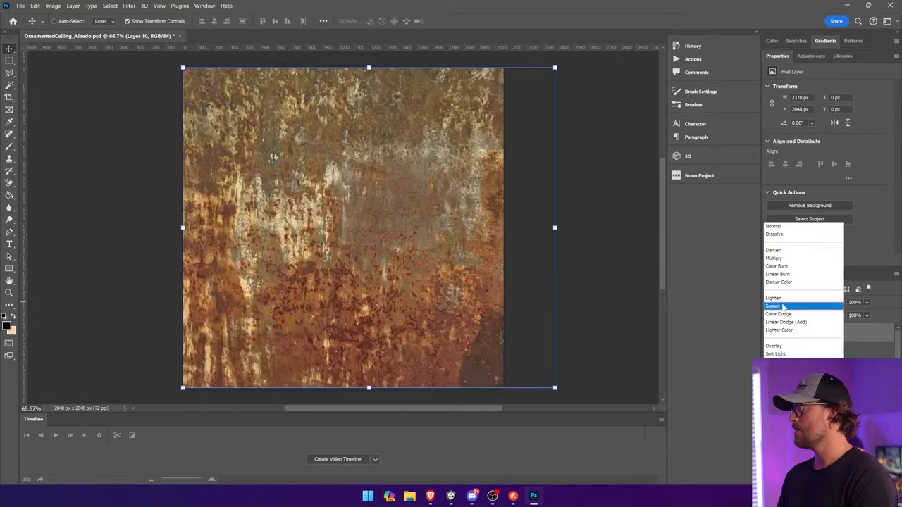
left_click(775, 344)
Stretch the rust layer horizontally past both canvas edges to 3110 px wide at X -403 px, and save the document
left_click_drag(555, 228, 635, 228)
left_click_drag(555, 231, 487, 230)
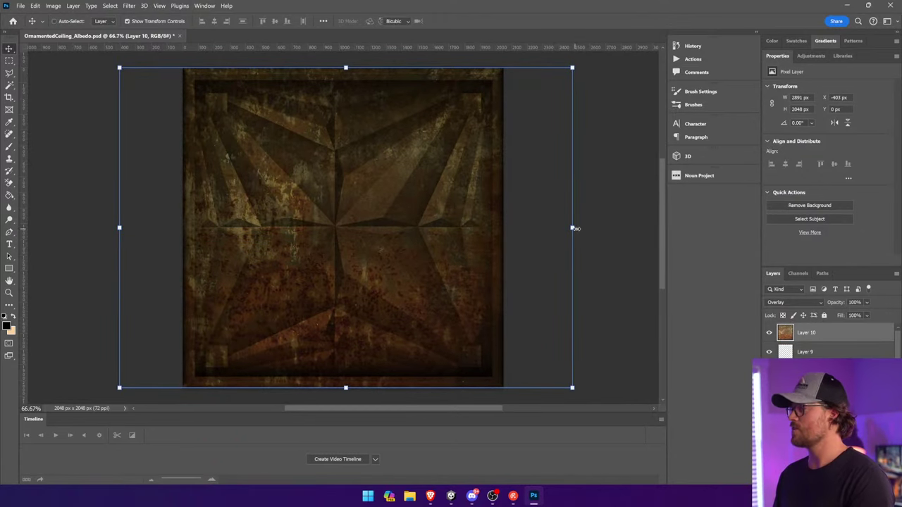
left_click_drag(572, 228, 606, 228)
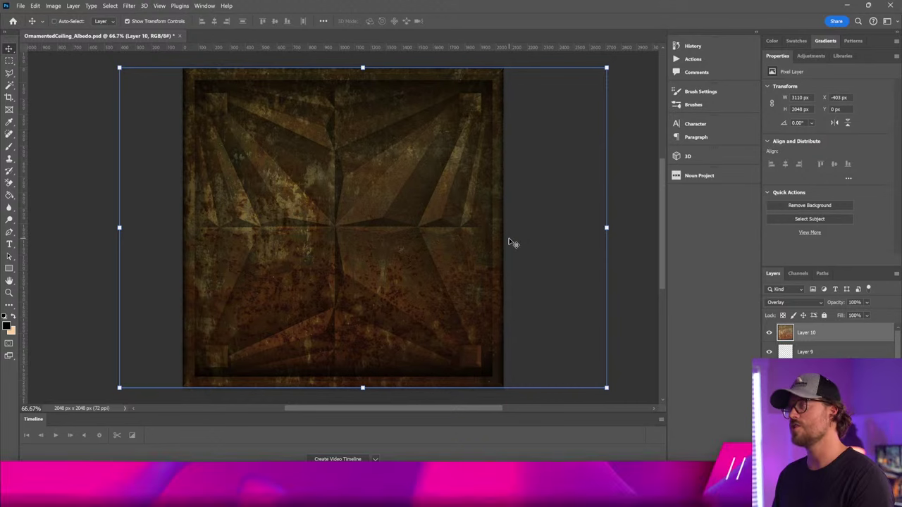
key("ctrl+s")
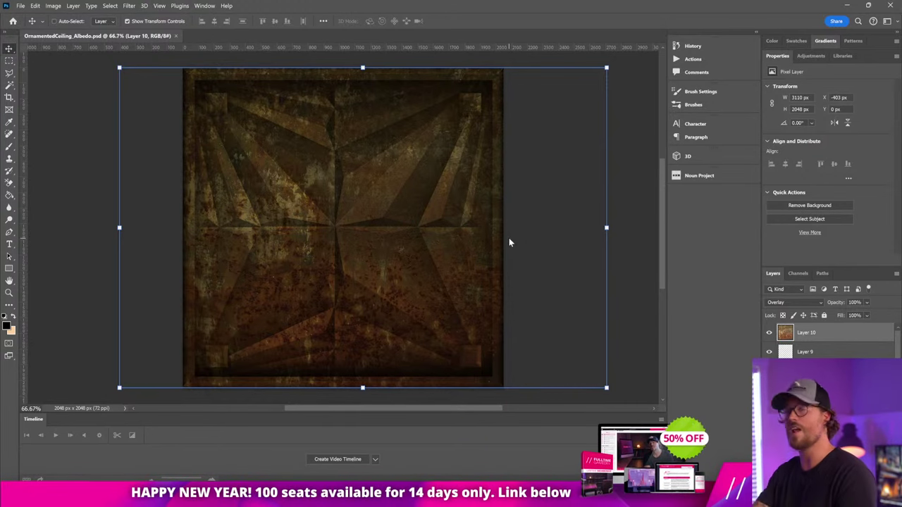
Switch to Unity and examine the rusty ornamented ceiling texture in the running game
key("alt+Tab")
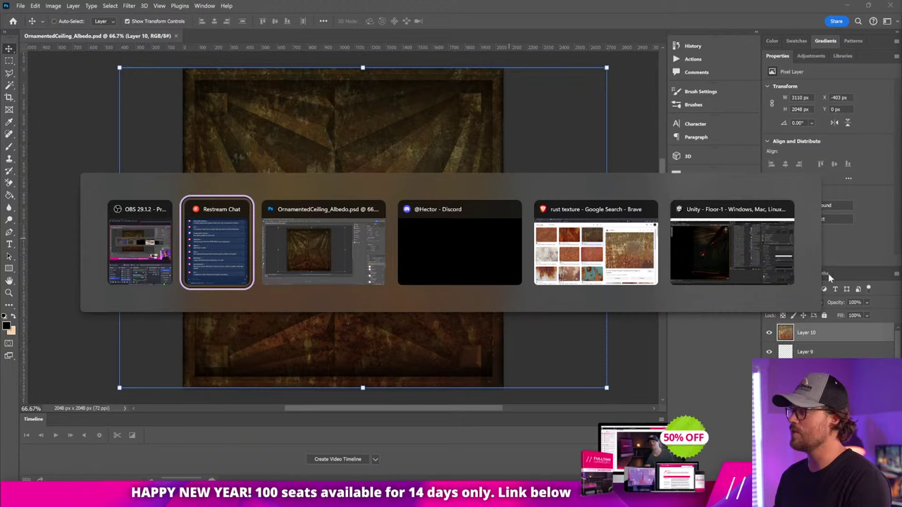
left_click(342, 252)
key("alt+Tab")
left_click(707, 249)
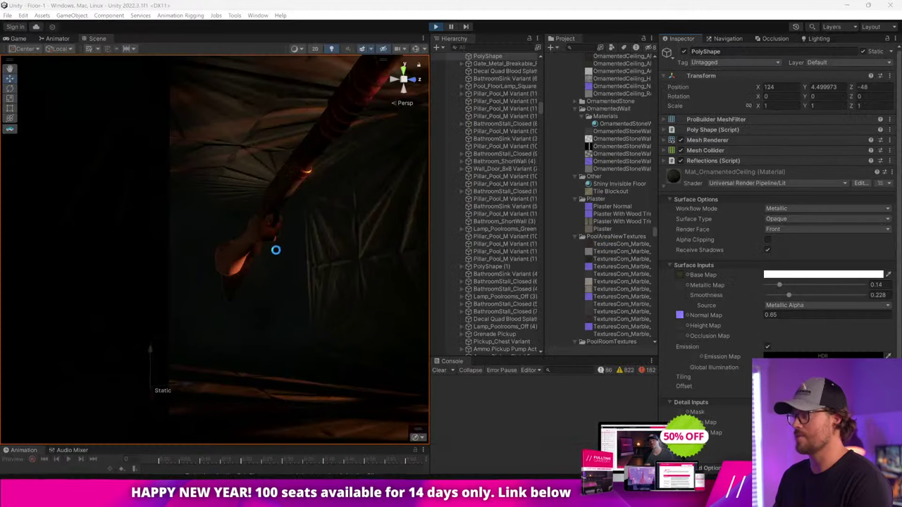
left_click(19, 38)
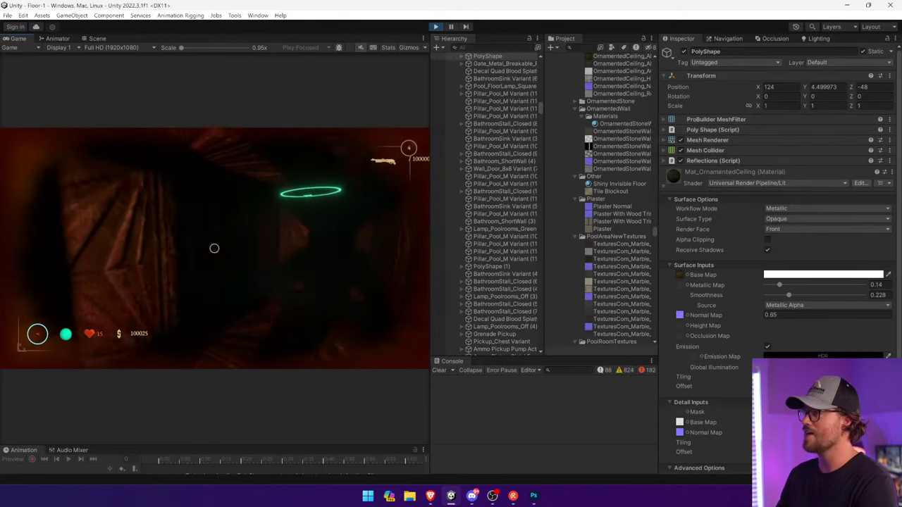
key("r")
key("w")
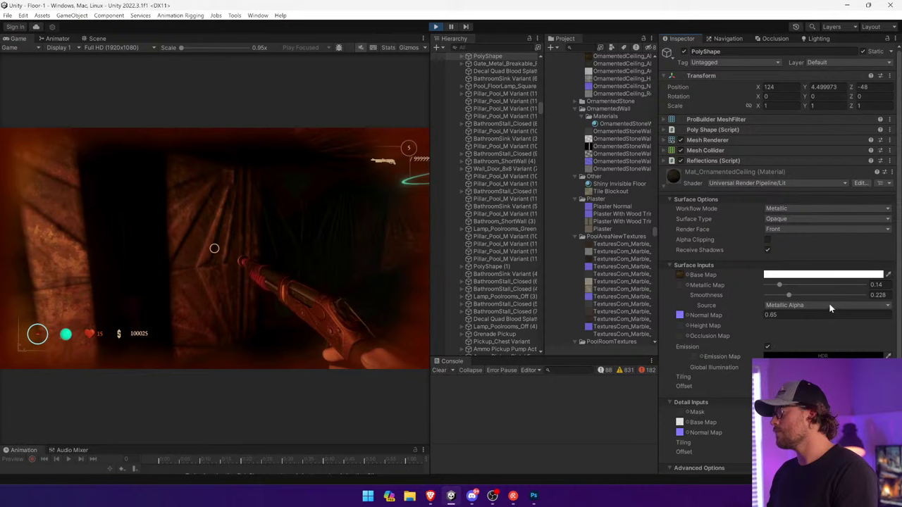
Set the ceiling material's smoothness source to Albedo Alpha, with metallic at 0.411 and smoothness at 0.49
left_click(828, 305)
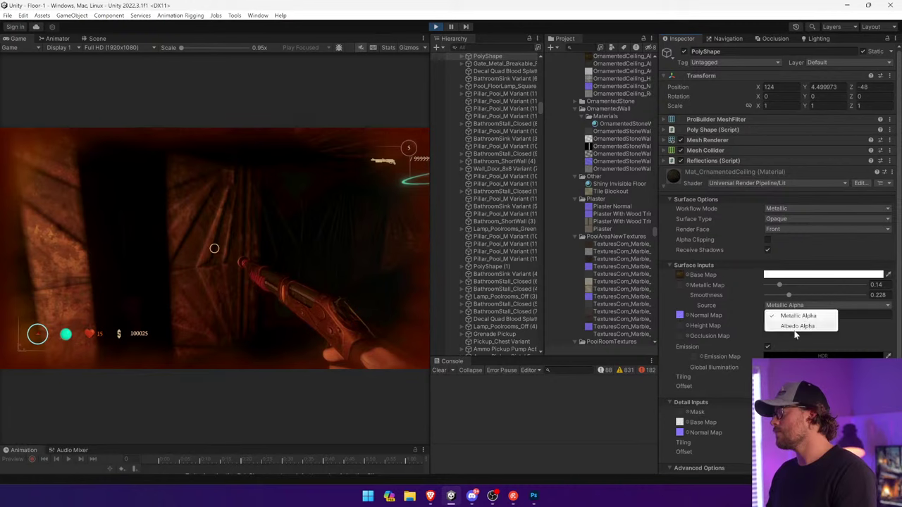
left_click(796, 326)
left_click_drag(788, 294, 814, 295)
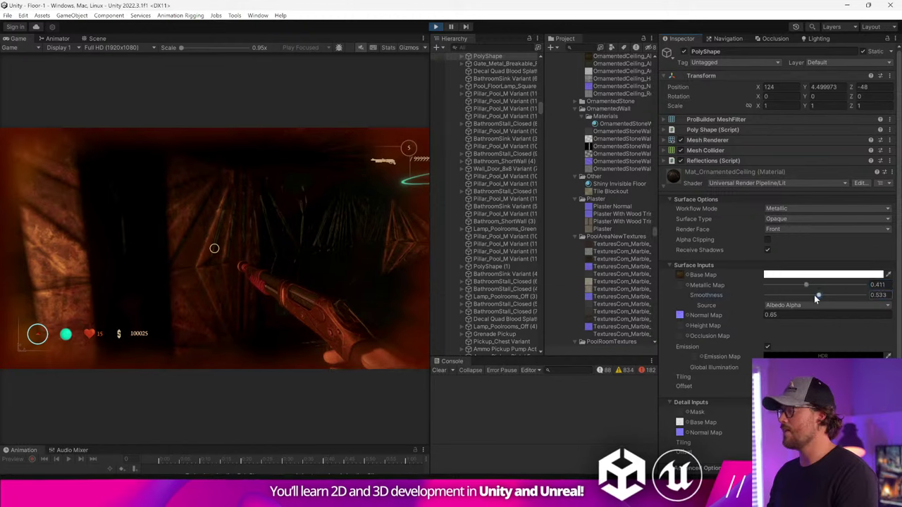
left_click(214, 249)
In Photoshop, add a Brightness/Contrast adjustment layer with brightness 59, save, and check the brighter ceiling in the Unity game
key("alt+Tab")
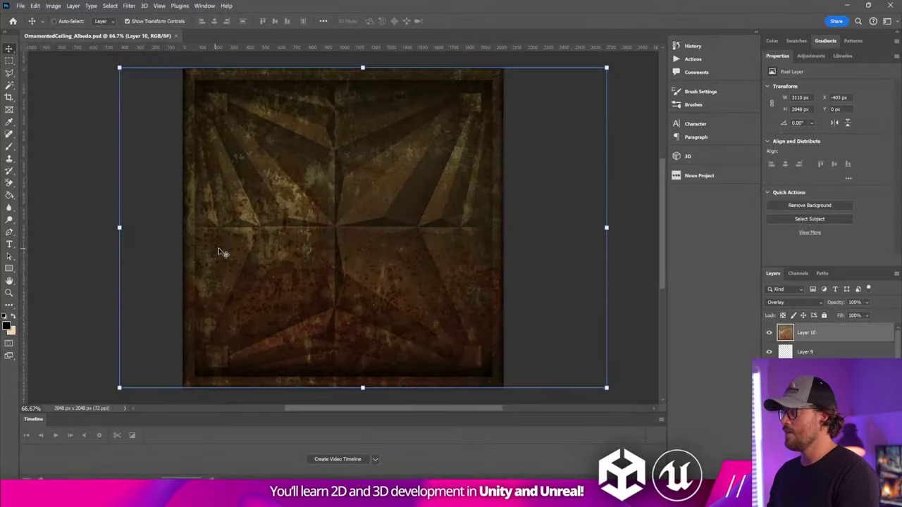
left_click(844, 479)
left_click(867, 342)
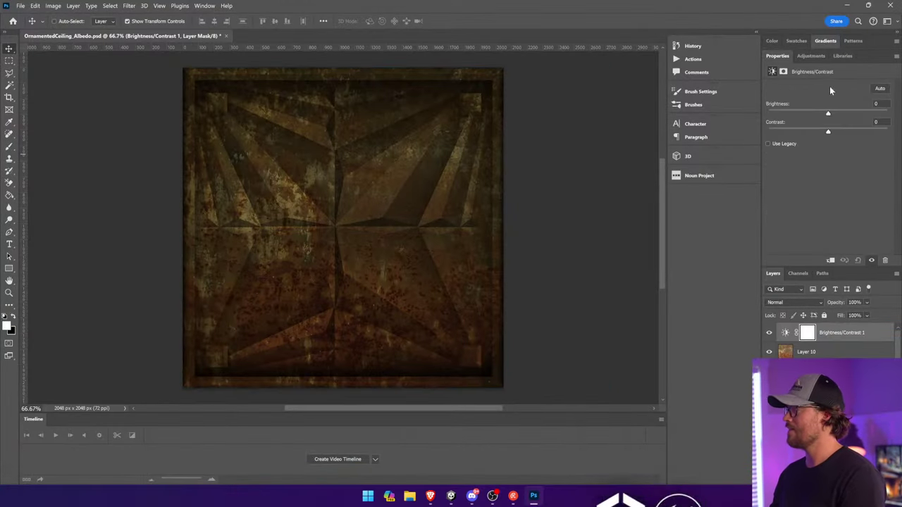
left_click_drag(828, 112, 846, 113)
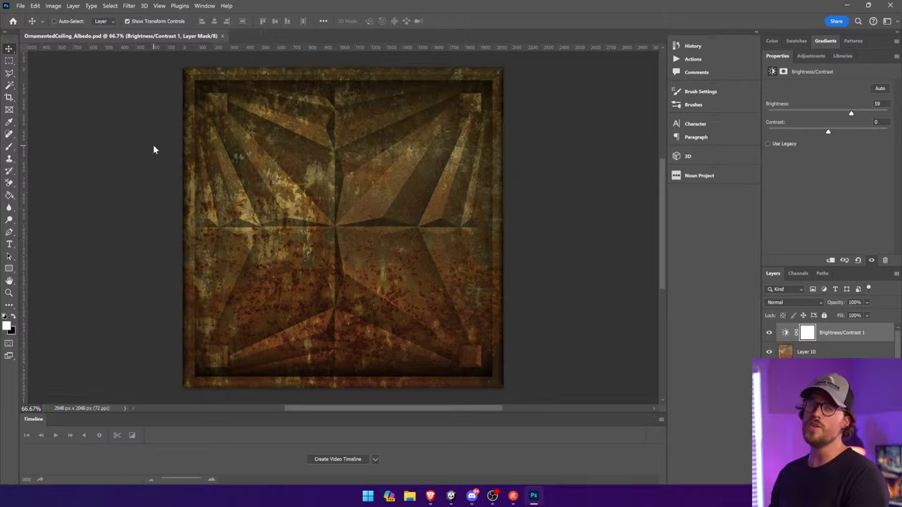
key("alt+Tab")
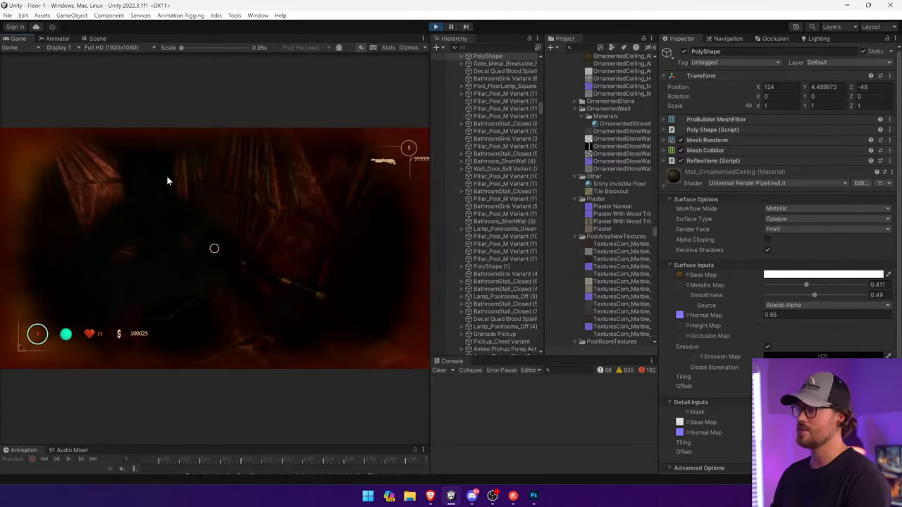
left_click(168, 182)
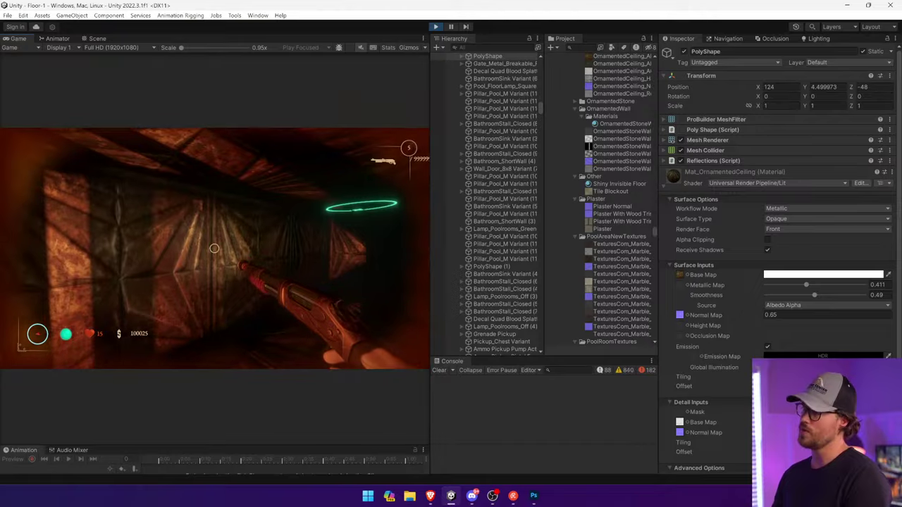
Return to Photoshop and try to merge all the layers of the ceiling document
key("alt+Tab")
left_click(846, 342)
scroll(853, 351, "down", 4)
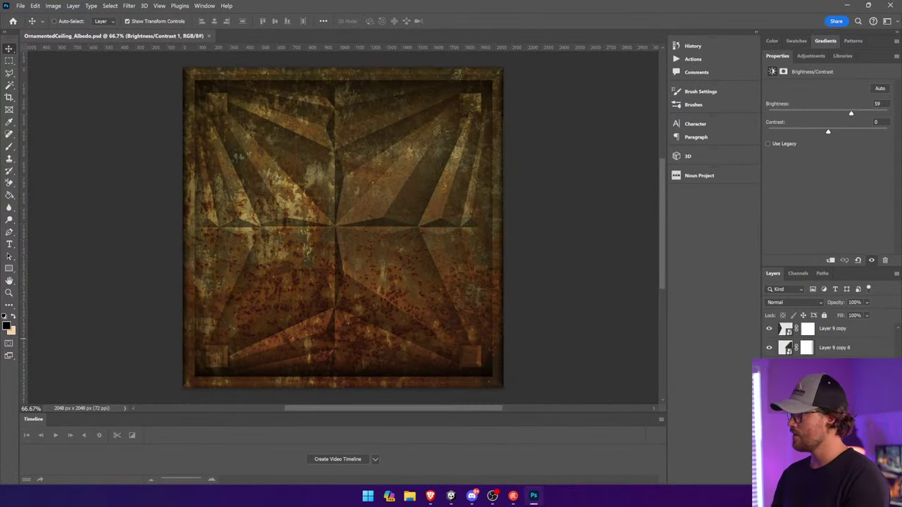
left_click(839, 384, "shift")
right_click(838, 384)
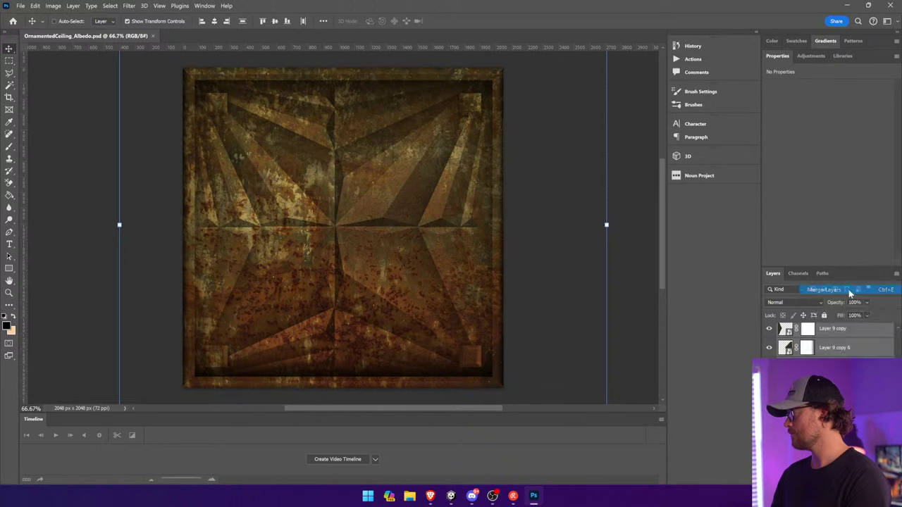
left_click(825, 289)
key("ctrl+z")
Copy a merged version of the whole ceiling image and paste it into the Alpha 1 channel, keeping the original layers separate
left_click(838, 332)
left_click(799, 274)
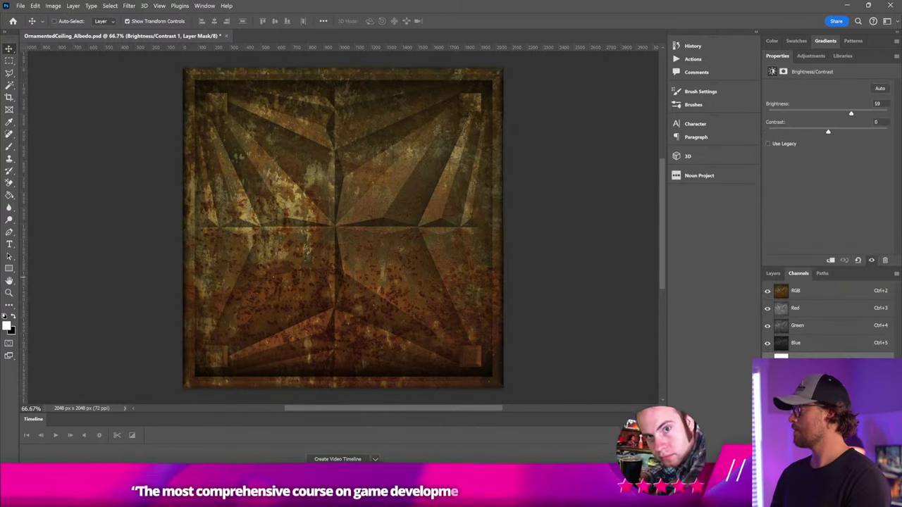
key("ctrl+alt+shift+e")
key("ctrl+a")
key("ctrl+c")
key("ctrl+z")
key("ctrl+z")
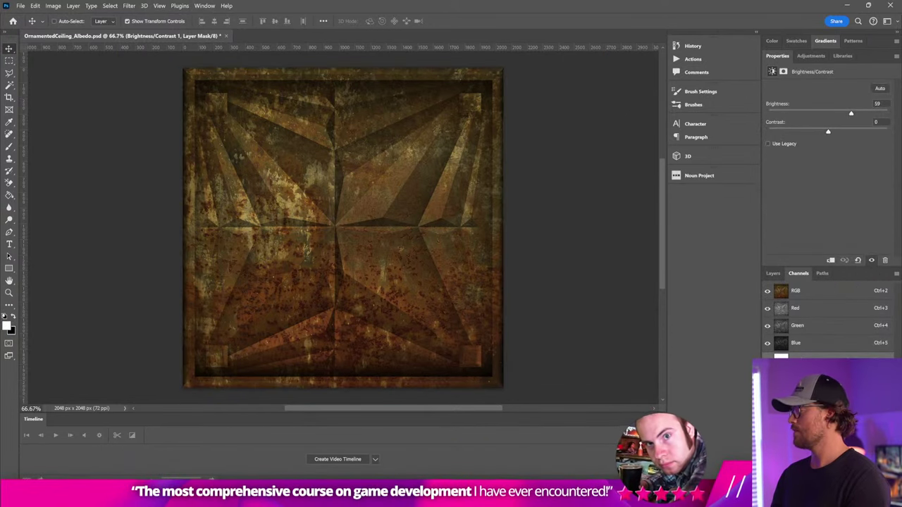
left_click(811, 378)
key("ctrl+v")
Apply a Brightness/Contrast adjustment to the Alpha 1 channel with brightness 150 and contrast 67
left_click(53, 6)
mouse_move(105, 26)
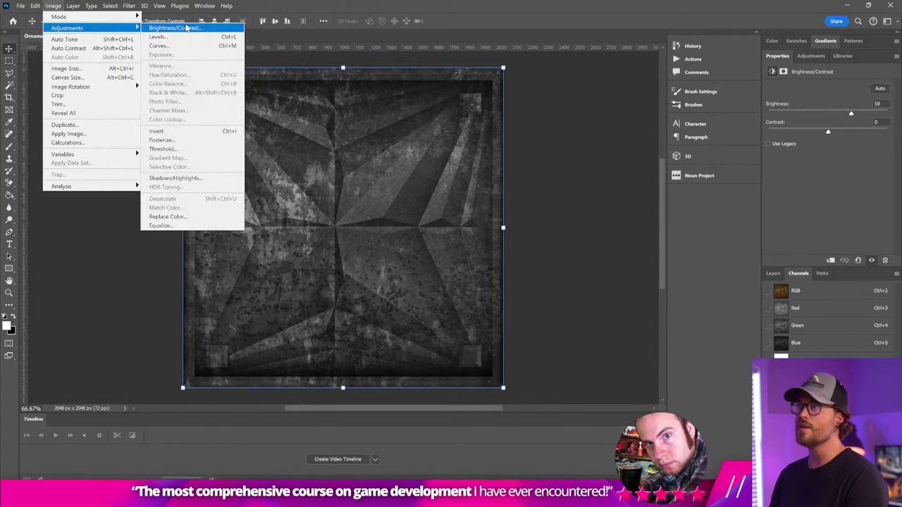
left_click(176, 26)
left_click_drag(625, 180, 656, 181)
left_click(697, 146)
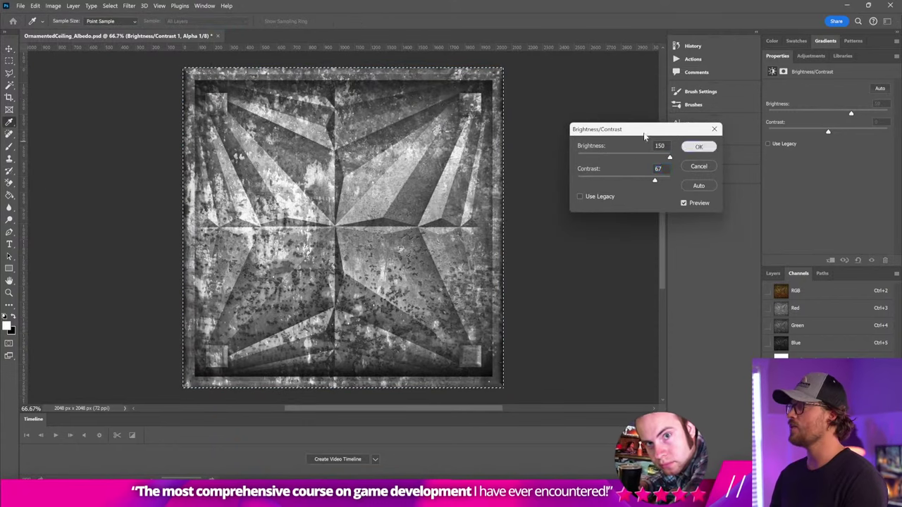
Apply a second Brightness/Contrast adjustment to the Alpha 1 channel with brightness 150 and contrast 100
left_click(51, 5)
mouse_move(66, 29)
left_click(177, 27)
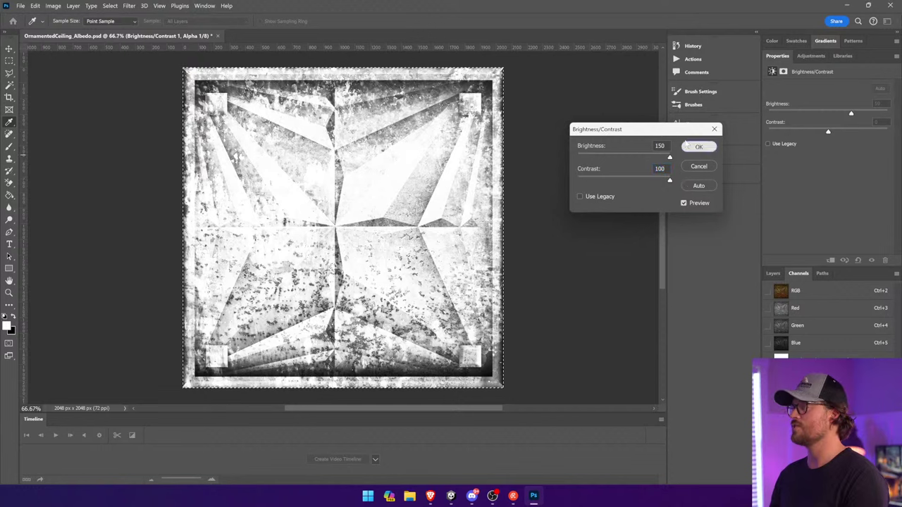
left_click(698, 147)
Raise the Alpha 1 channel's contrast once more with a third Brightness/Contrast adjustment and save the document
left_click(53, 5)
mouse_move(67, 27)
left_click(176, 27)
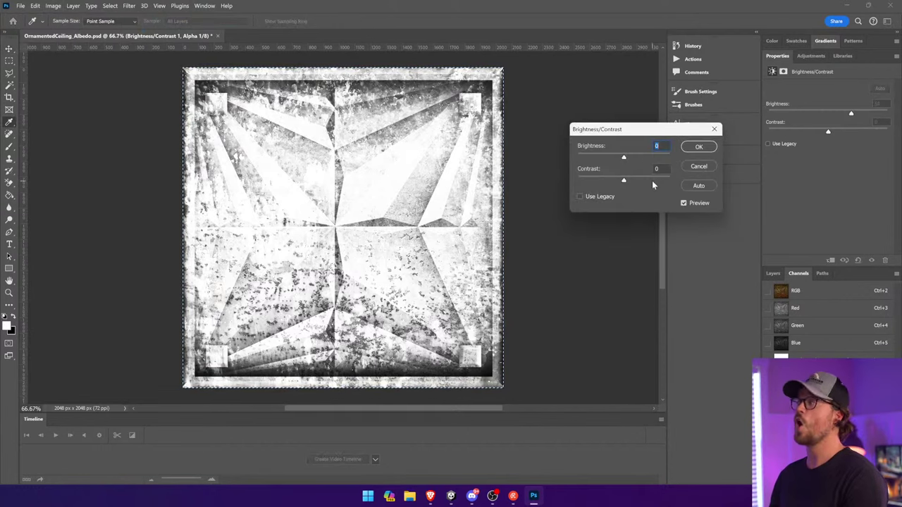
left_click_drag(652, 181, 673, 181)
left_click(699, 146)
key("v")
key("ctrl+s")
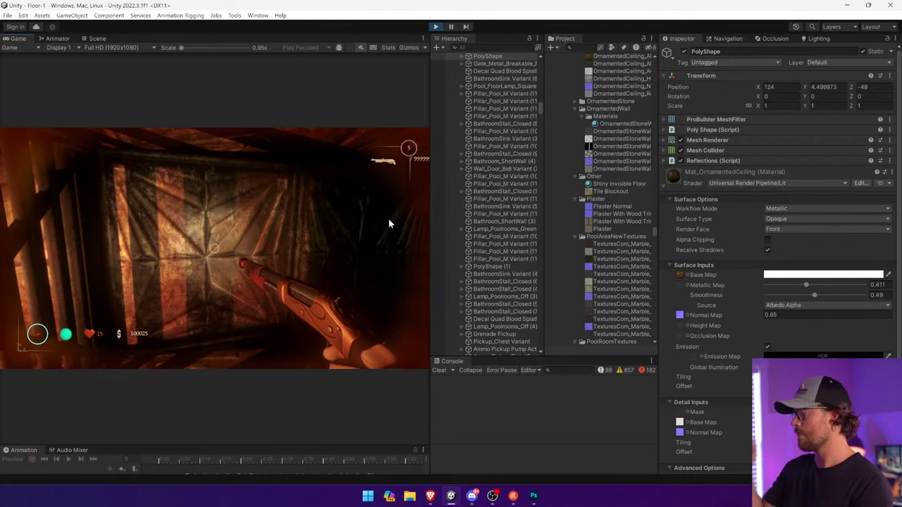
Walk through the vents and pool rooms in the Unity game to examine the updated ceiling material, and return to Photoshop
left_click(389, 220)
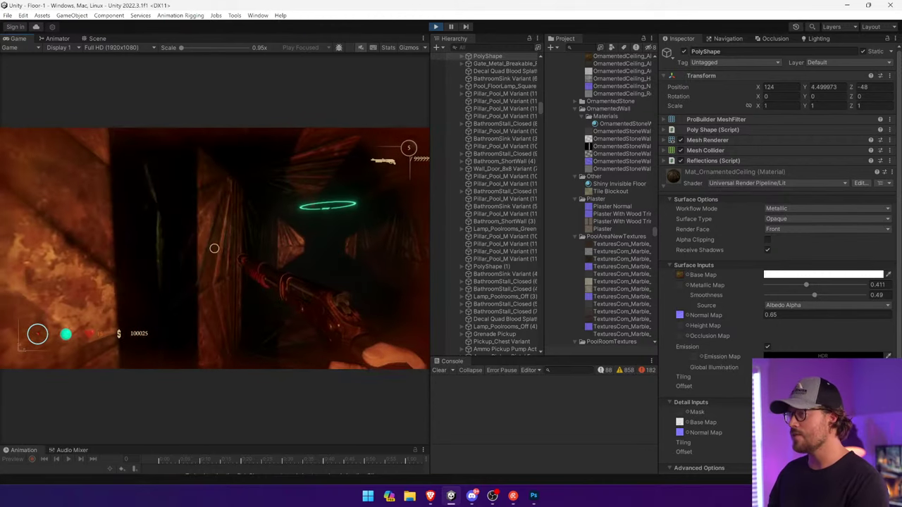
key("w")
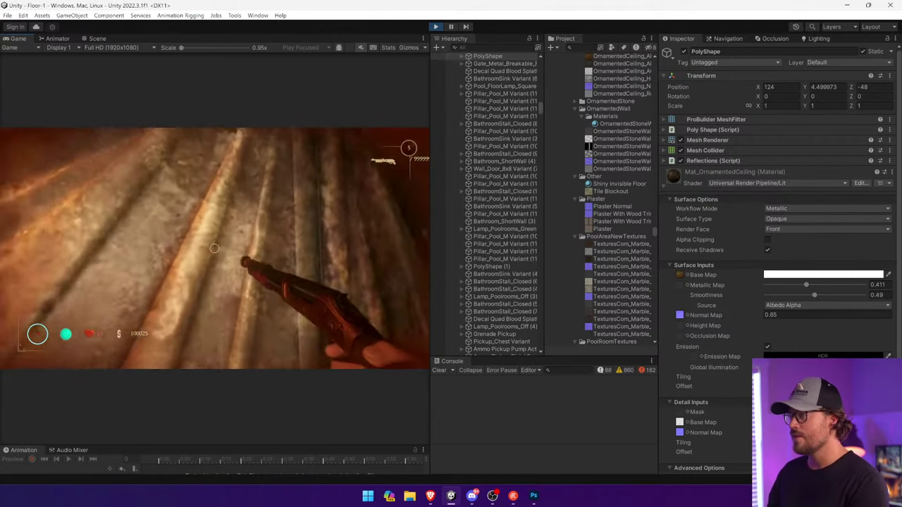
key("w")
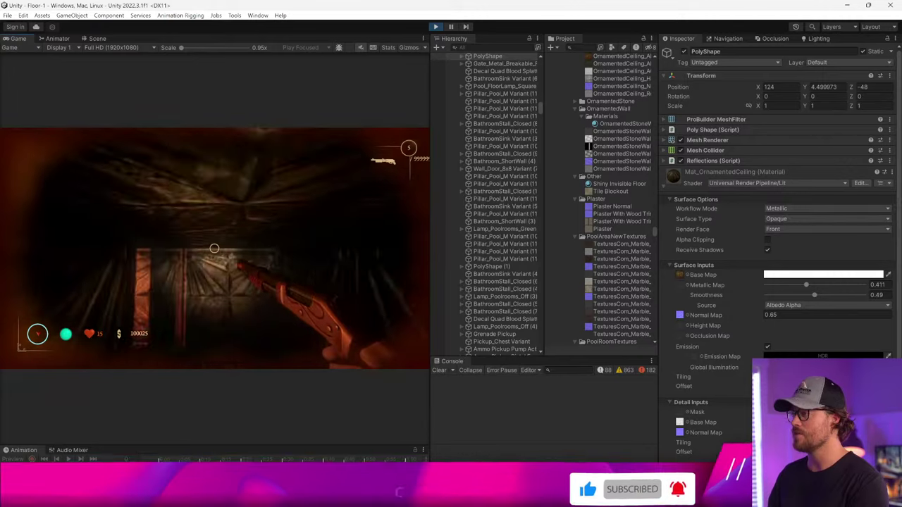
key("w")
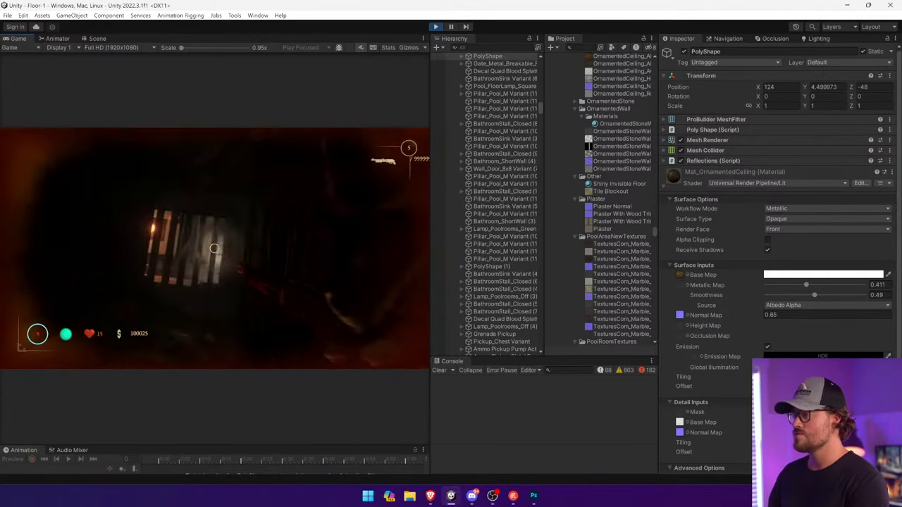
left_click(214, 248)
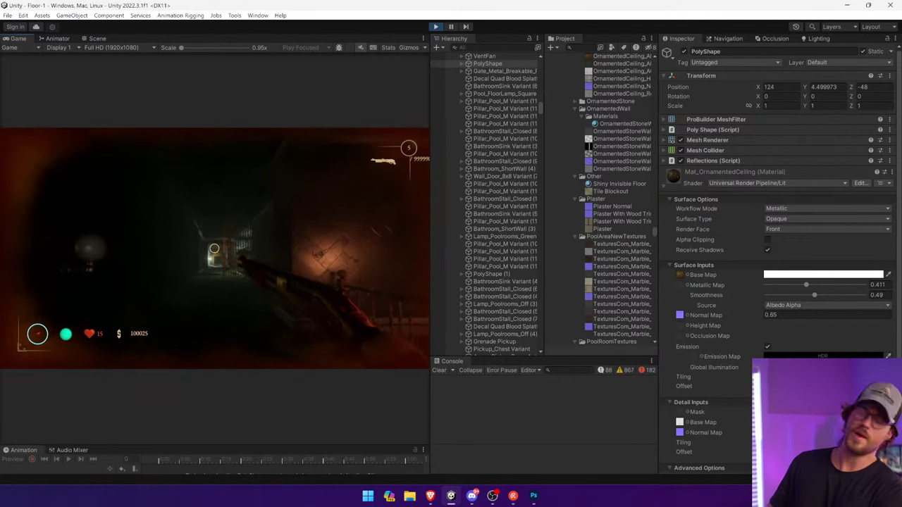
key("w")
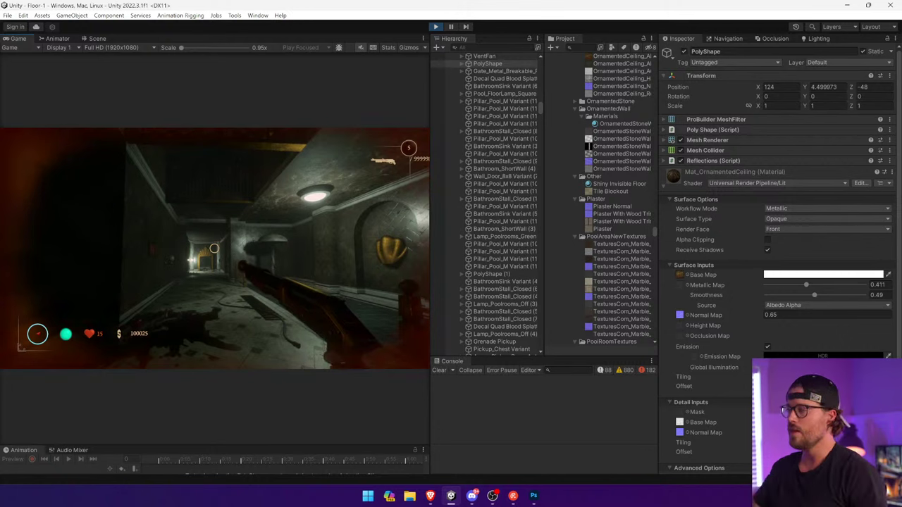
key("w")
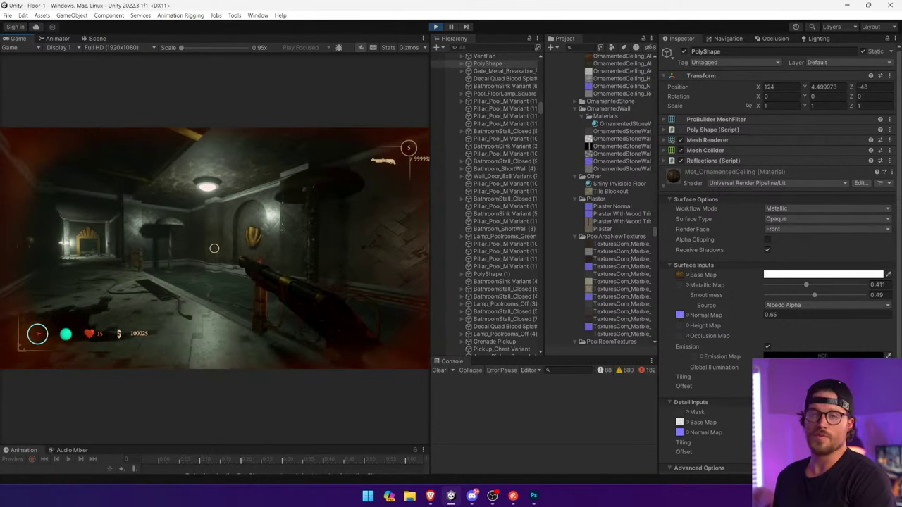
key("w")
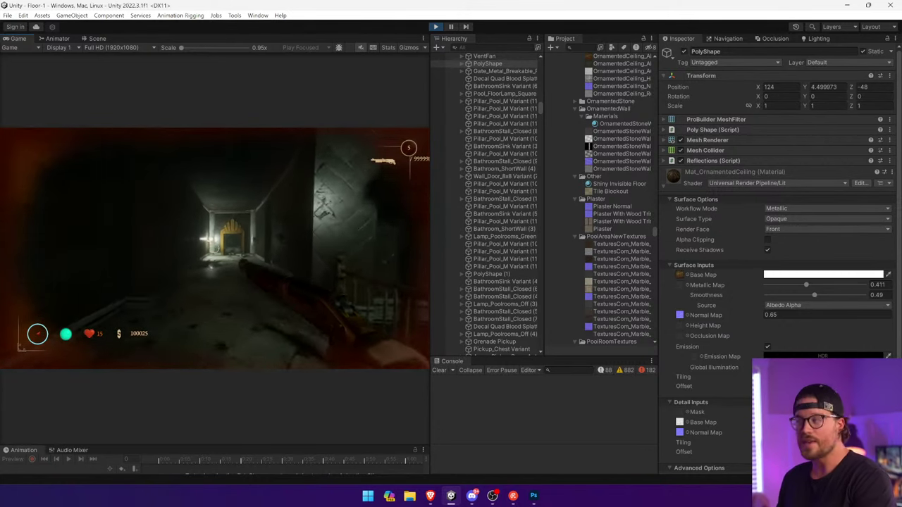
key("alt+Tab")
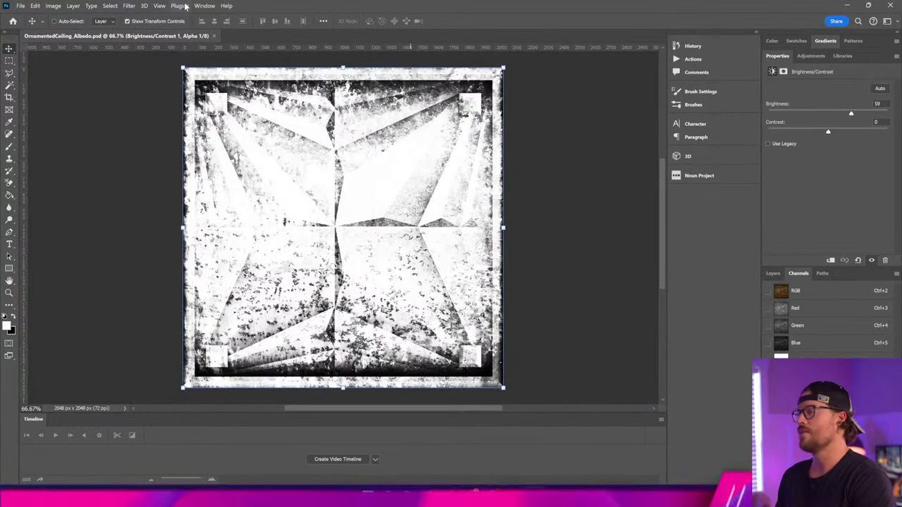
Apply another Brightness/Contrast adjustment to the Alpha 1 channel, raising contrast to the maximum and brightness moderately, and save the document
left_click(53, 6)
mouse_move(71, 28)
left_click(169, 33)
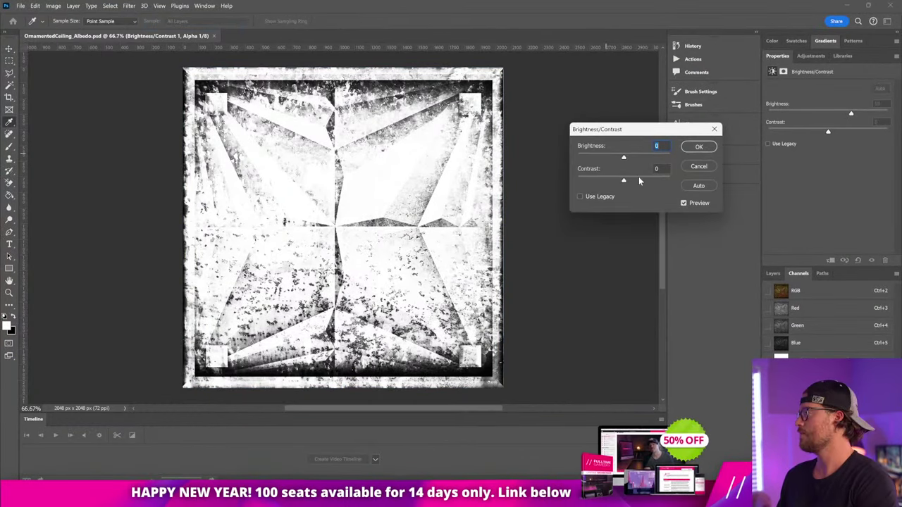
left_click_drag(624, 180, 673, 181)
left_click_drag(624, 157, 639, 158)
left_click(697, 146)
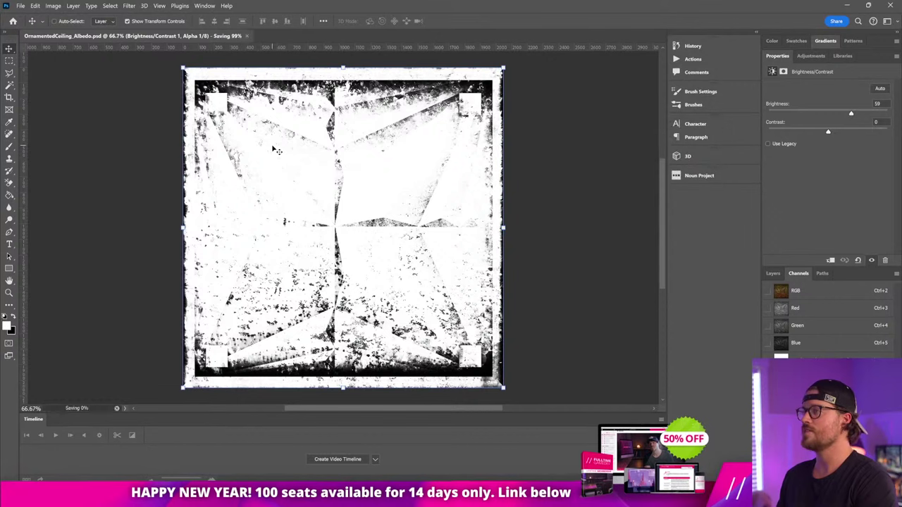
Return to the layers, reduce the opacity of the Overlay texture Layer 10 to 62%, and save the document
left_click(773, 274)
left_click(845, 332)
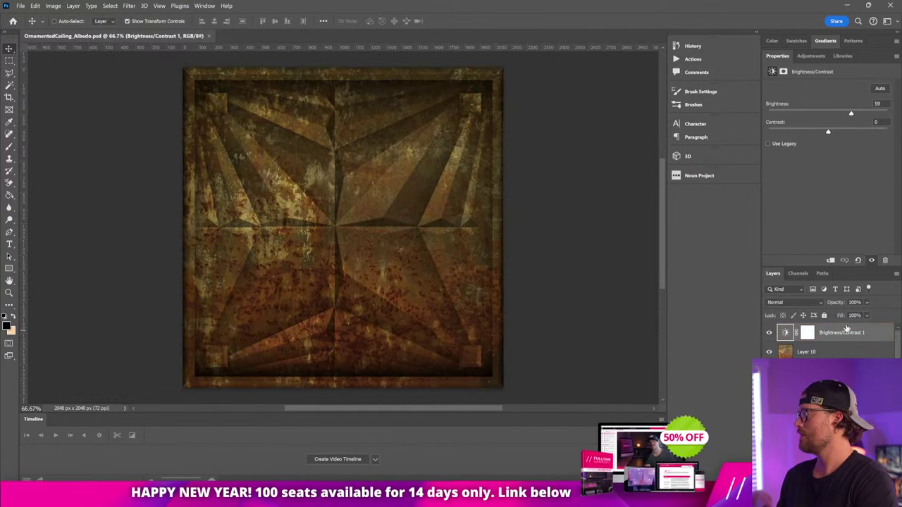
left_click_drag(876, 316, 877, 316)
left_click(819, 353)
left_click(866, 304)
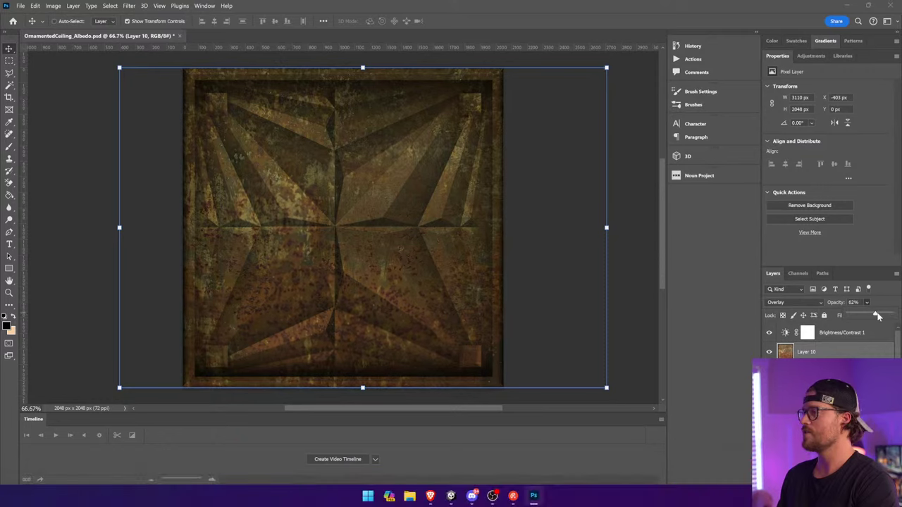
key("ctrl+s")
Switch to Unity and walk up the stairs and through the dark corridors in the game to examine the updated surface materials
key("alt+Tab")
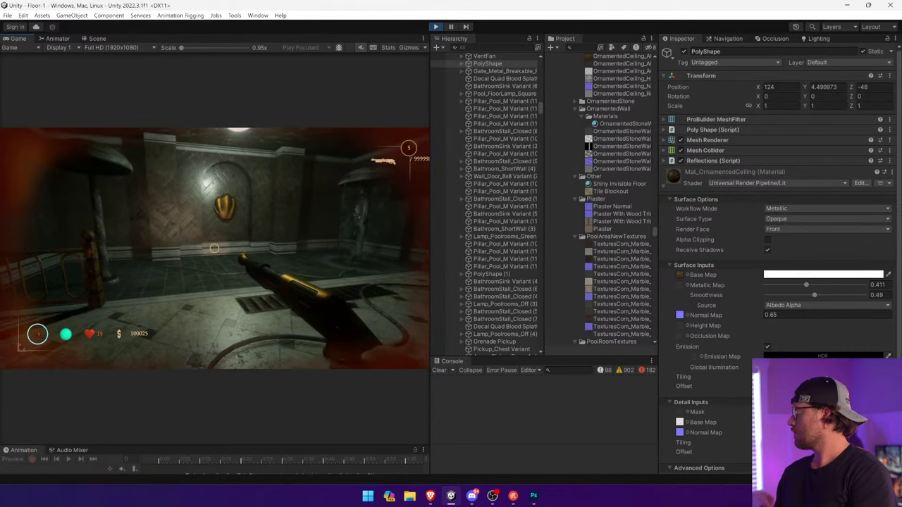
key("w")
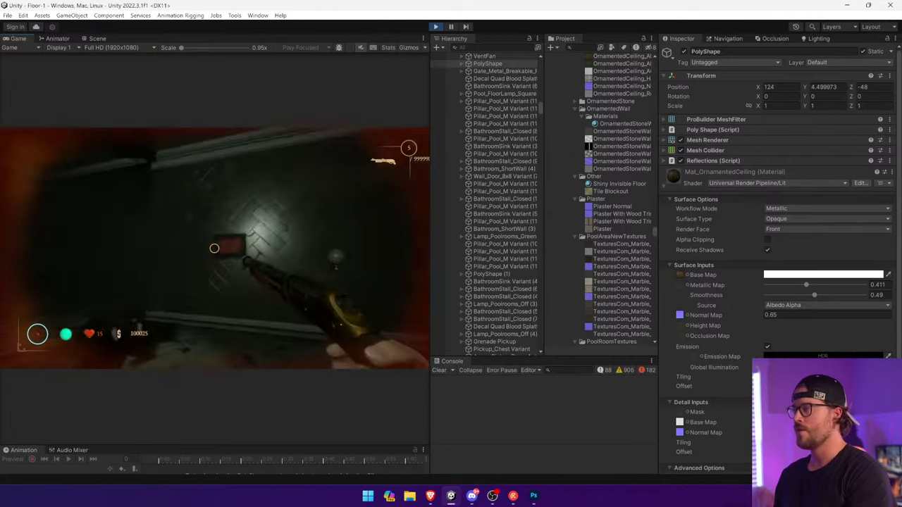
key("w")
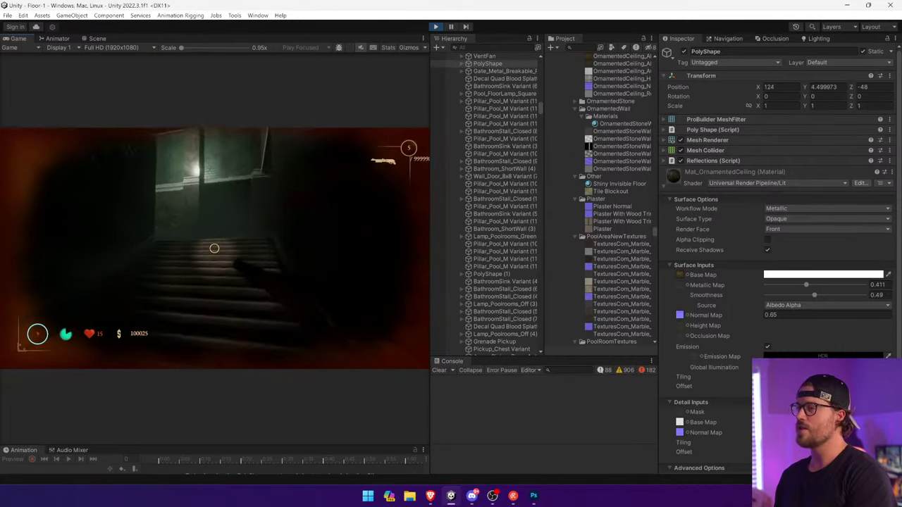
key("w")
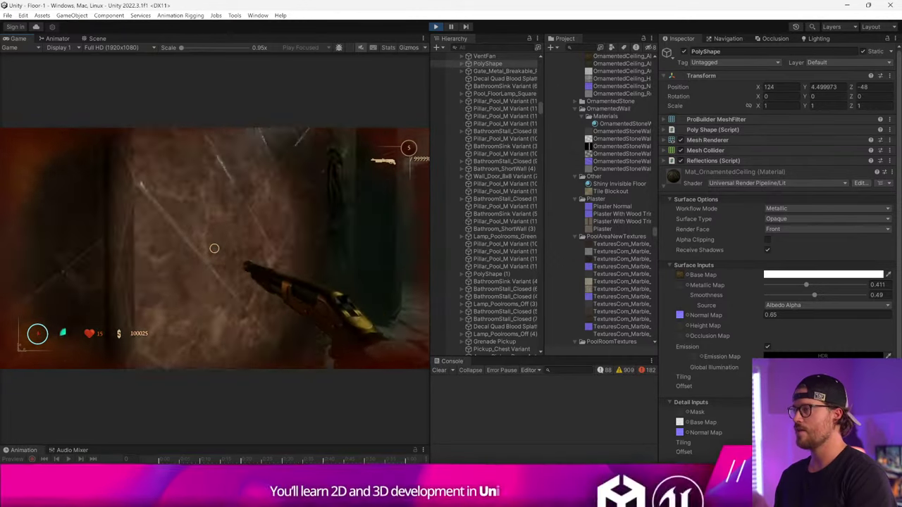
key("w")
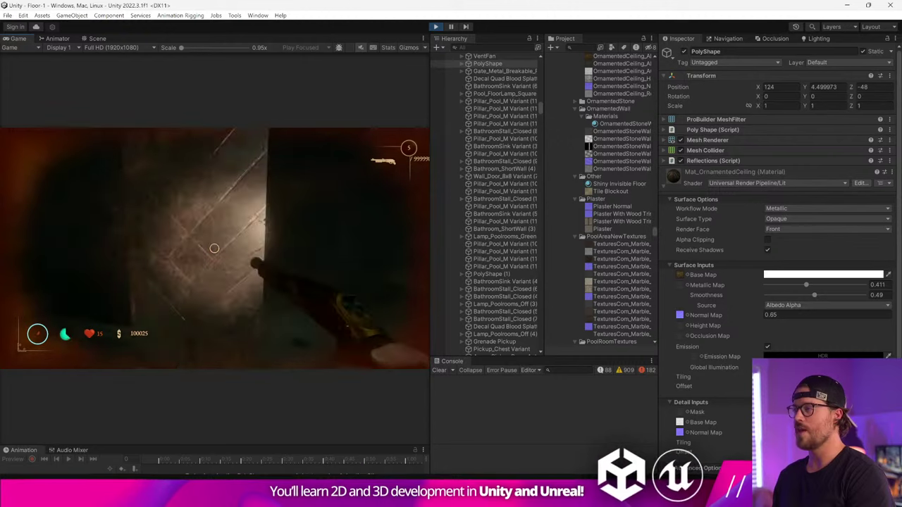
key("w")
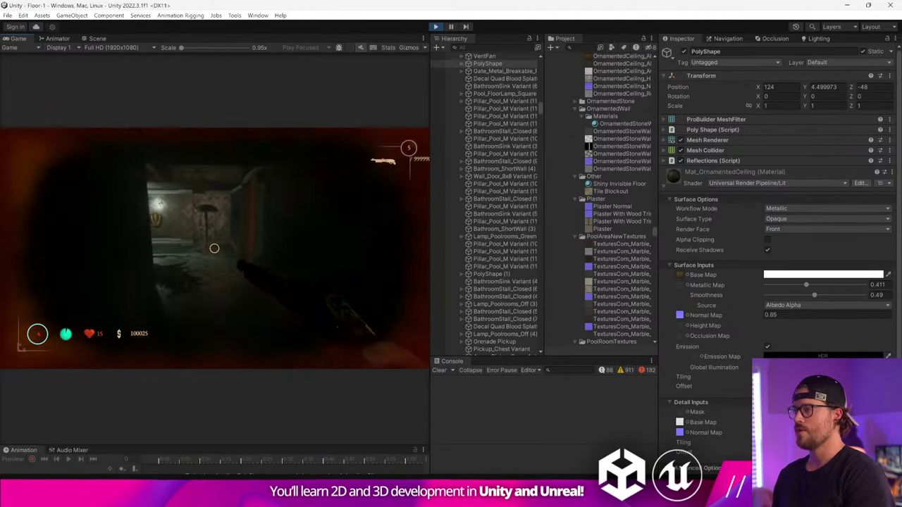
key("w")
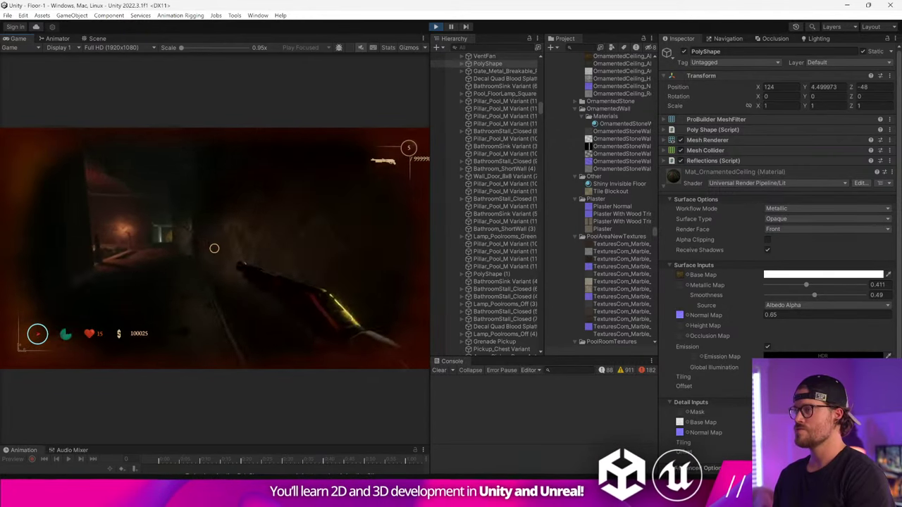
key("w")
key("w")
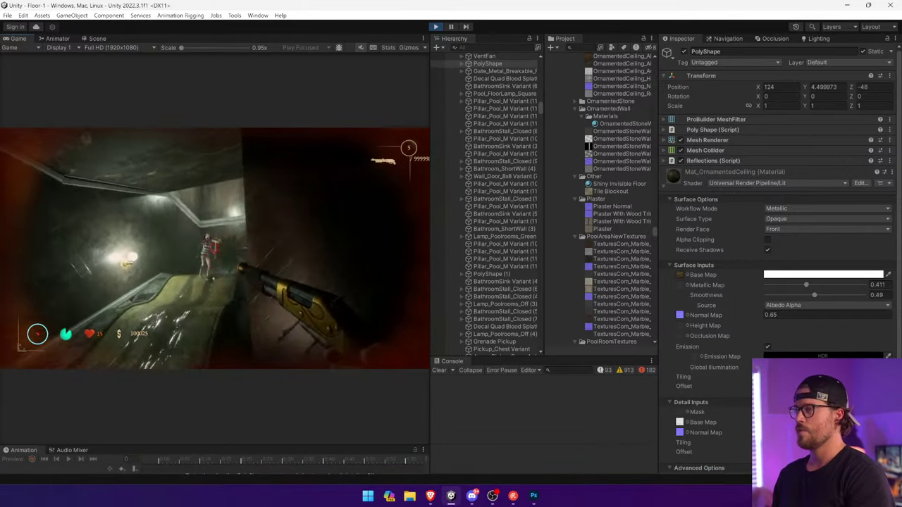
Shoot the striped enemy, reload, and continue past the golden door into the pillared hall to examine the materials there
left_click(214, 248)
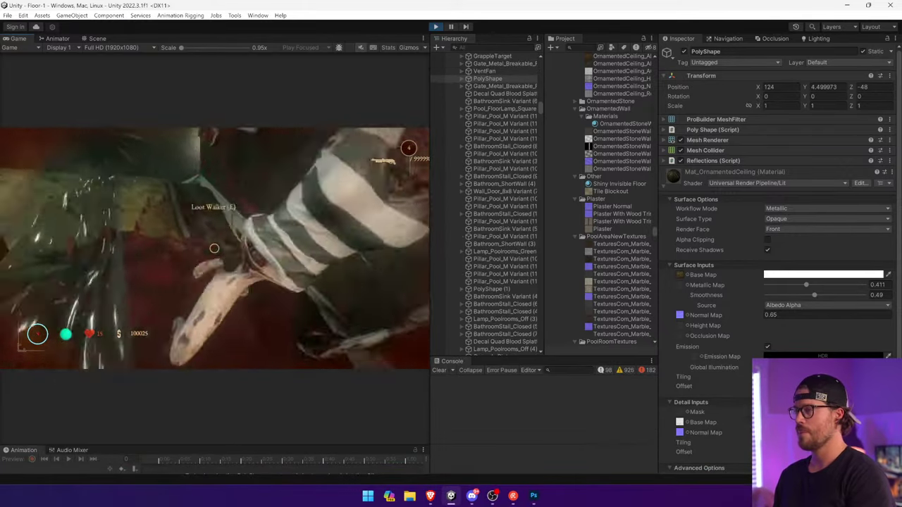
key("r")
key("w")
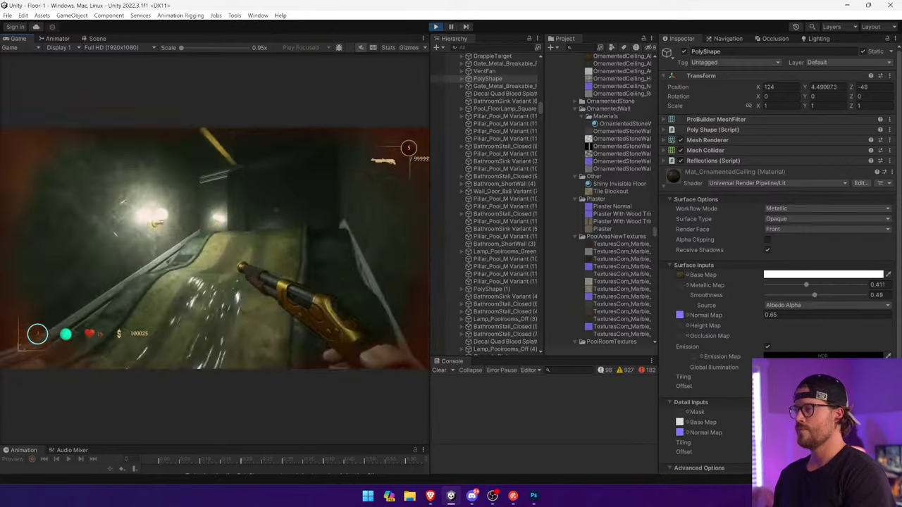
key("w")
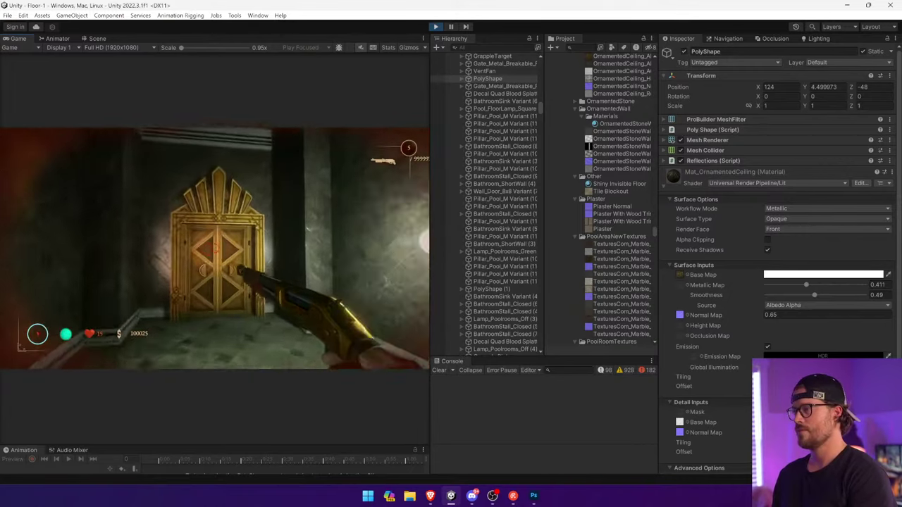
key("w")
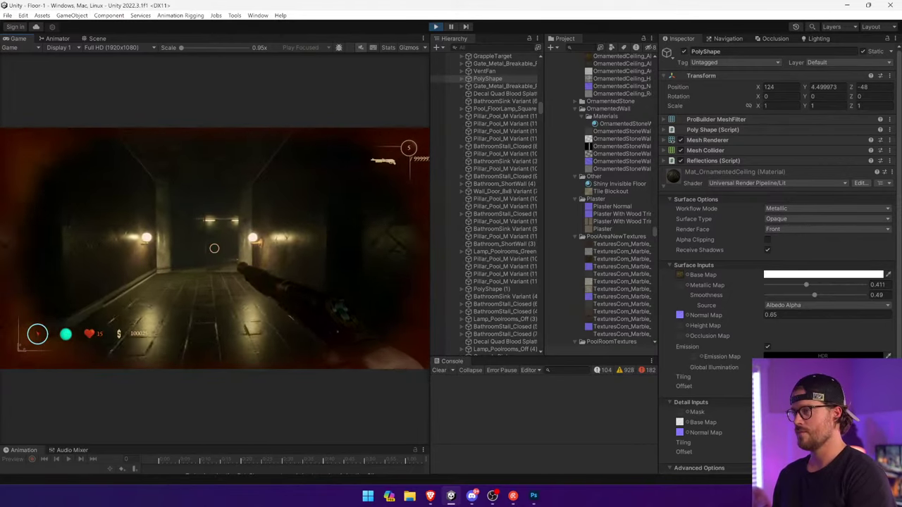
key("w")
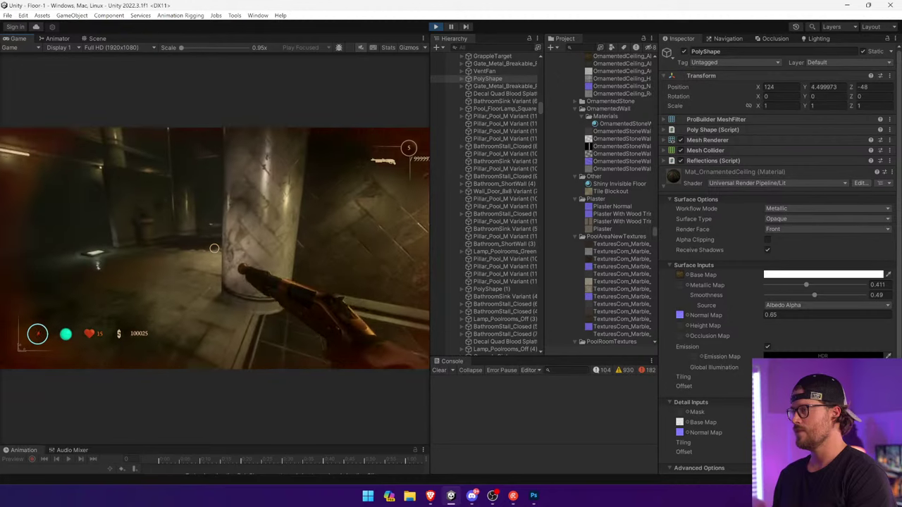
key("w")
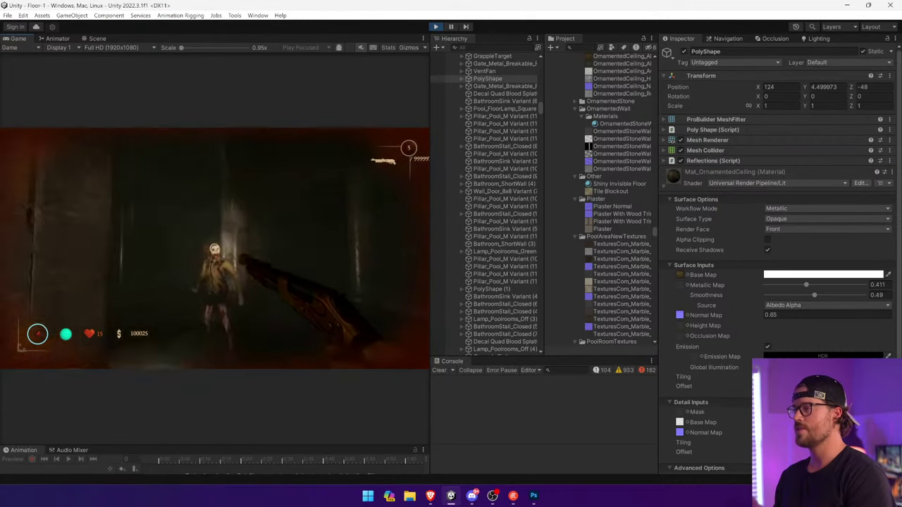
left_click(214, 248)
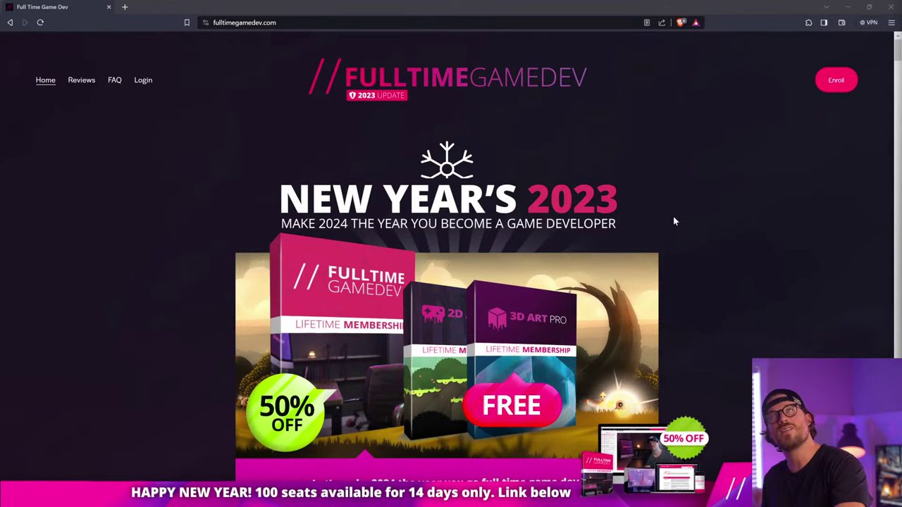
Look through the fulltimegamedev.com home page in the browser, examining the New Year's offer and the course topics
scroll(700, 220, "down", 2)
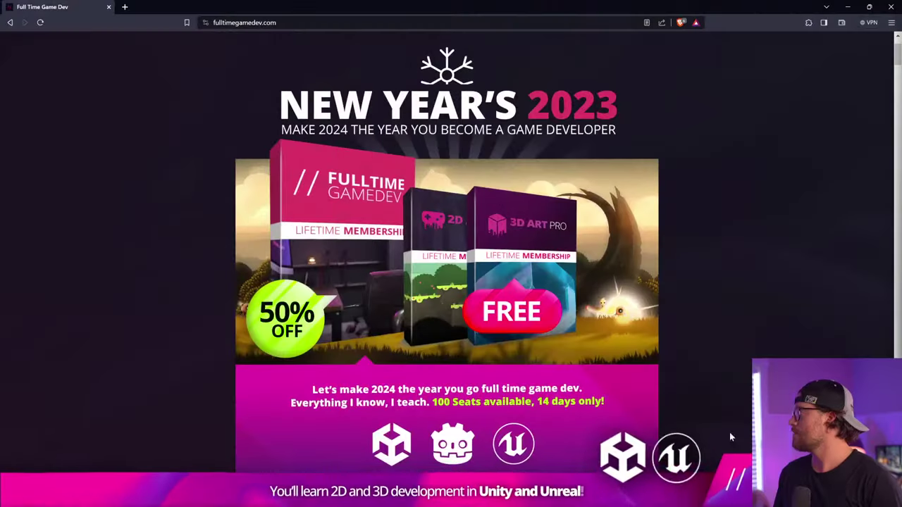
scroll(638, 377, "down", 2)
scroll(638, 369, "up", 2)
scroll(642, 368, "down", 1)
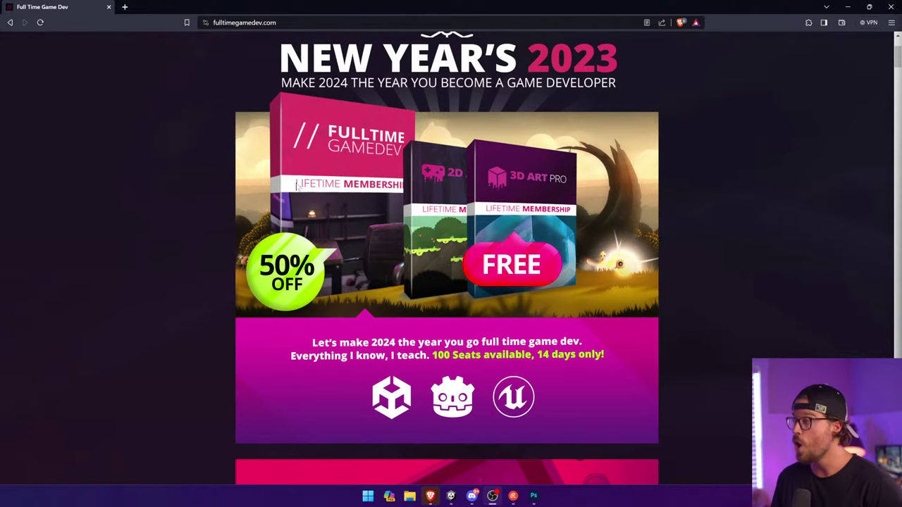
scroll(297, 186, "down", 20)
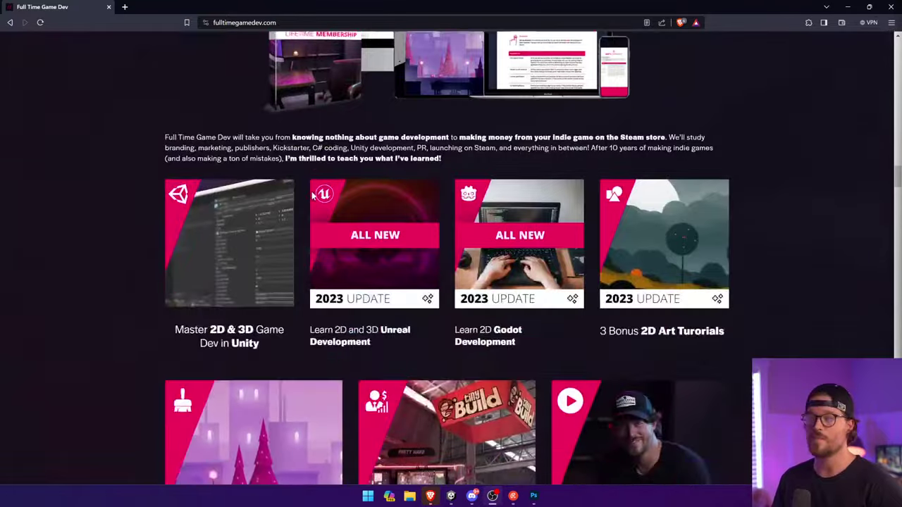
scroll(313, 196, "down", 7)
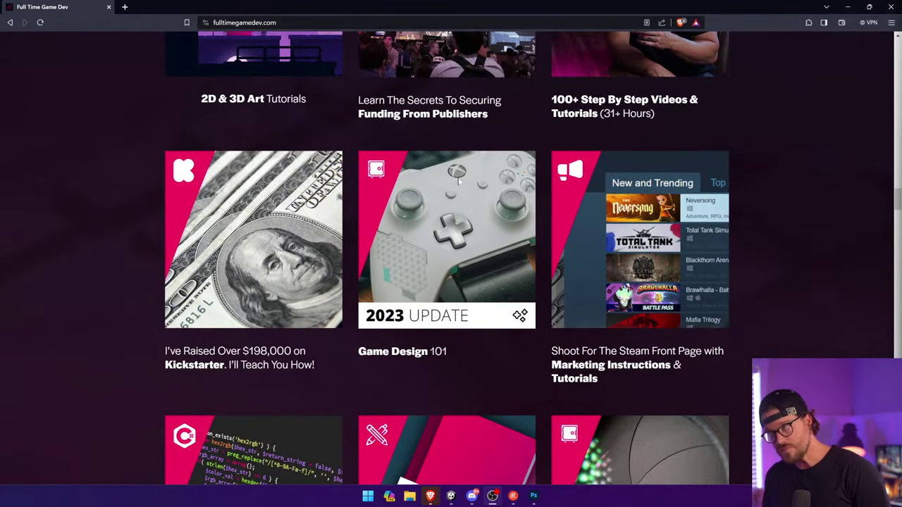
left_click_drag(114, 204, 441, 229)
left_click(776, 270)
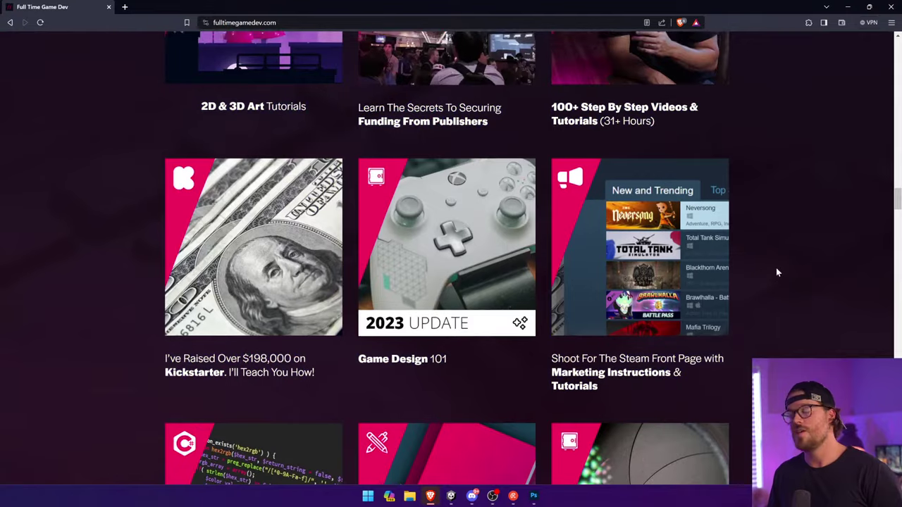
scroll(776, 269, "up", 3)
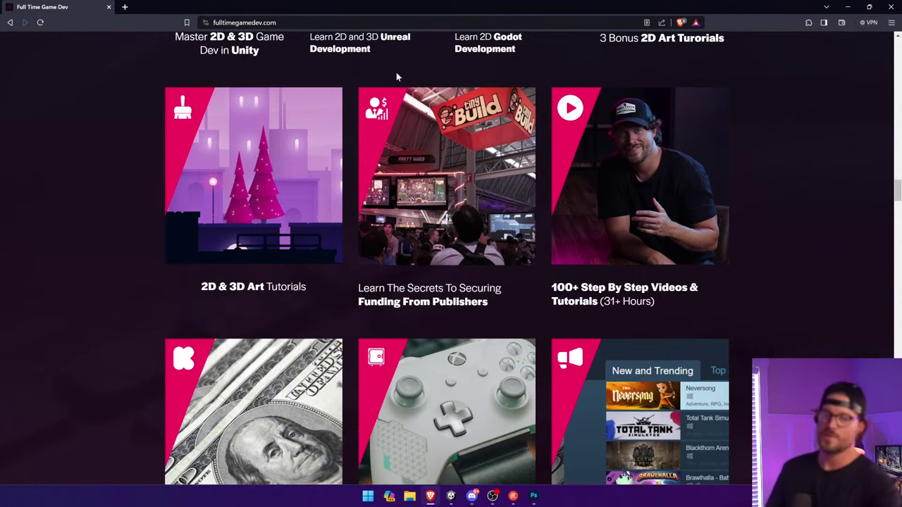
scroll(463, 162, "down", 8)
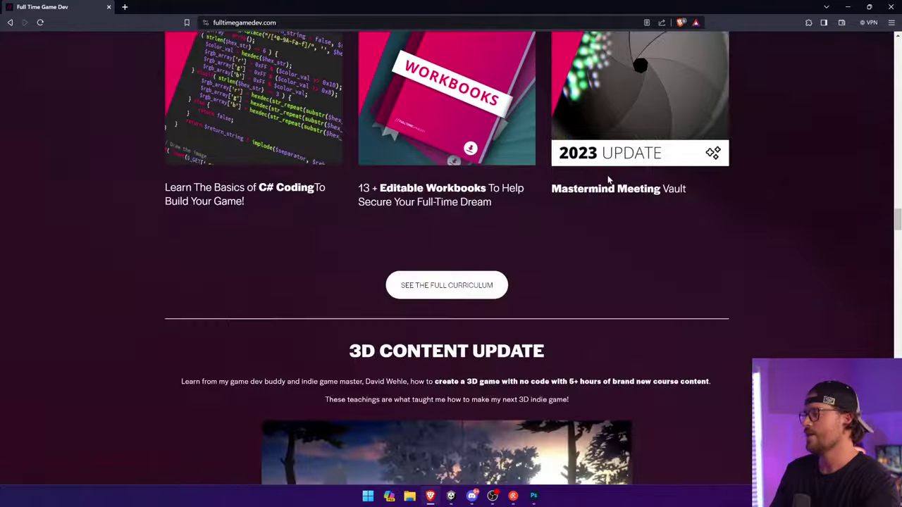
Open the full course curriculum and look through its list of lessons down to the Game Design Bible section
scroll(610, 179, "down", 3)
left_click(447, 115)
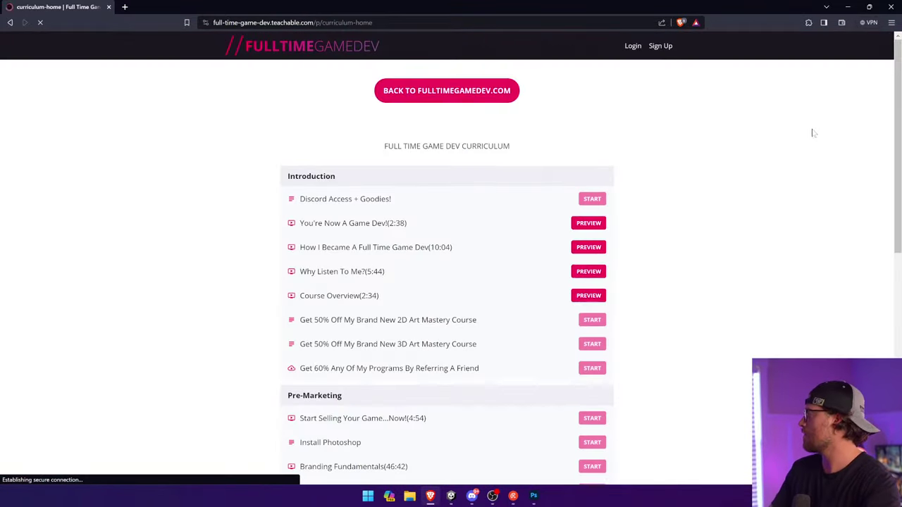
scroll(814, 130, "down", 7)
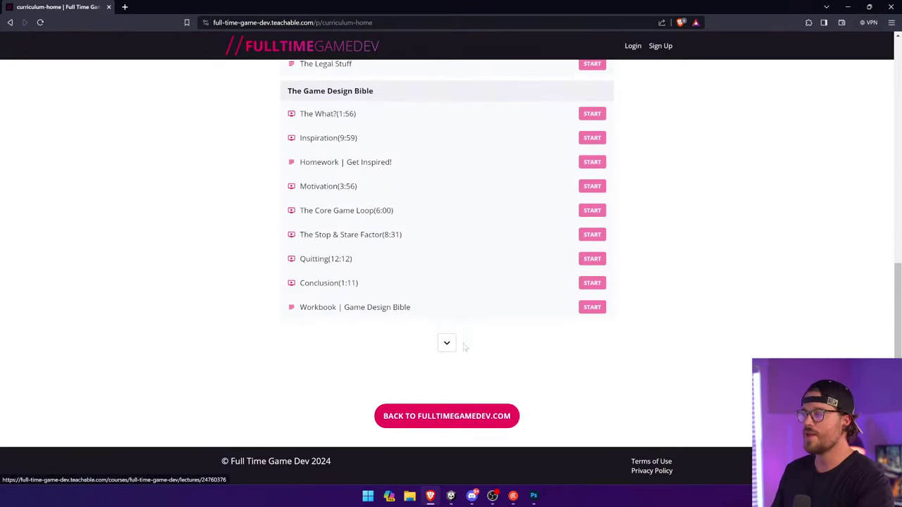